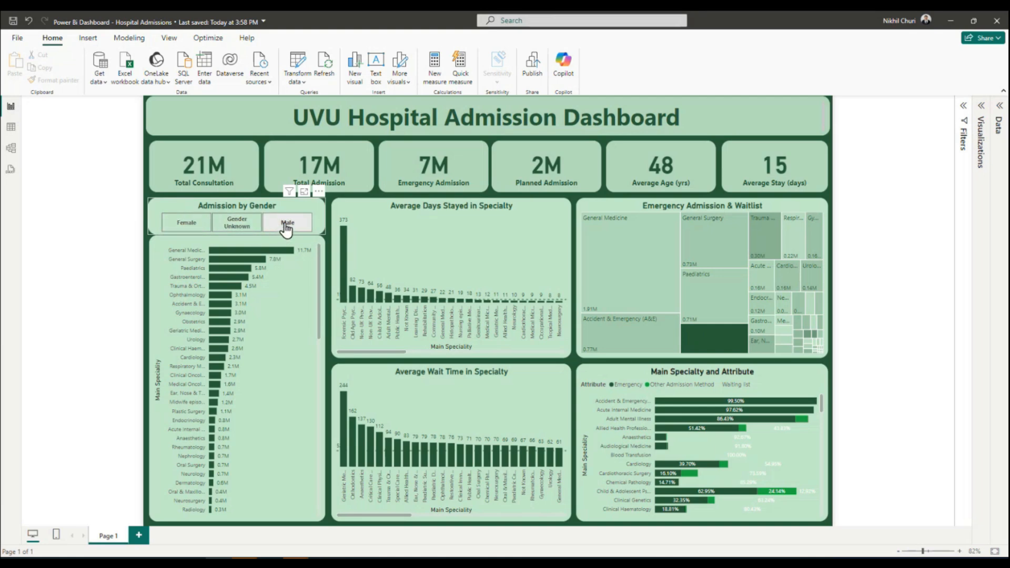
Filter the dashboard by Male, Gender Unknown and Female in turn, and clear the gender filter.
{"action": "left_click", "coordinate": [287, 225]}
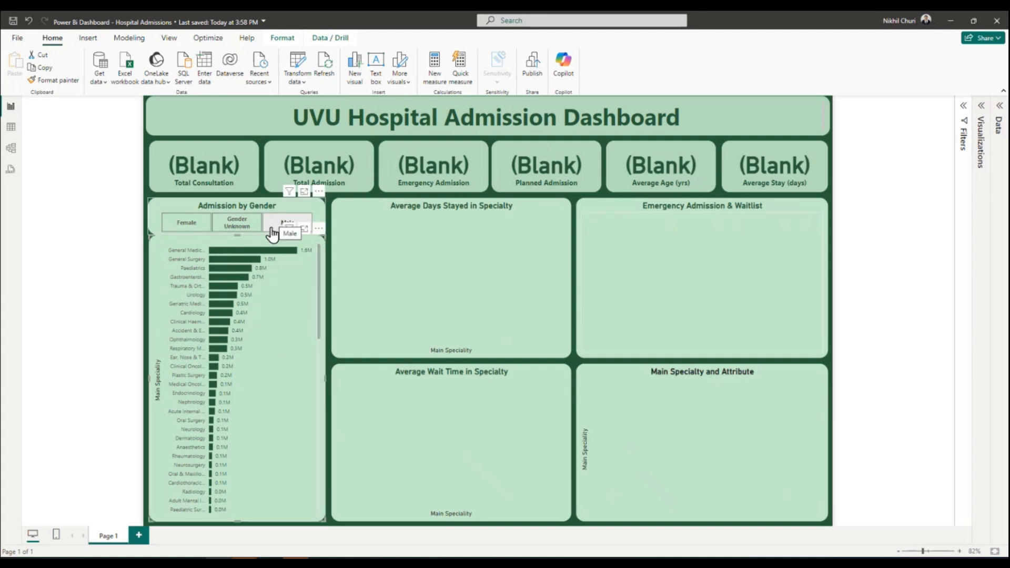
{"action": "left_click", "coordinate": [231, 223]}
{"action": "left_click", "coordinate": [179, 223]}
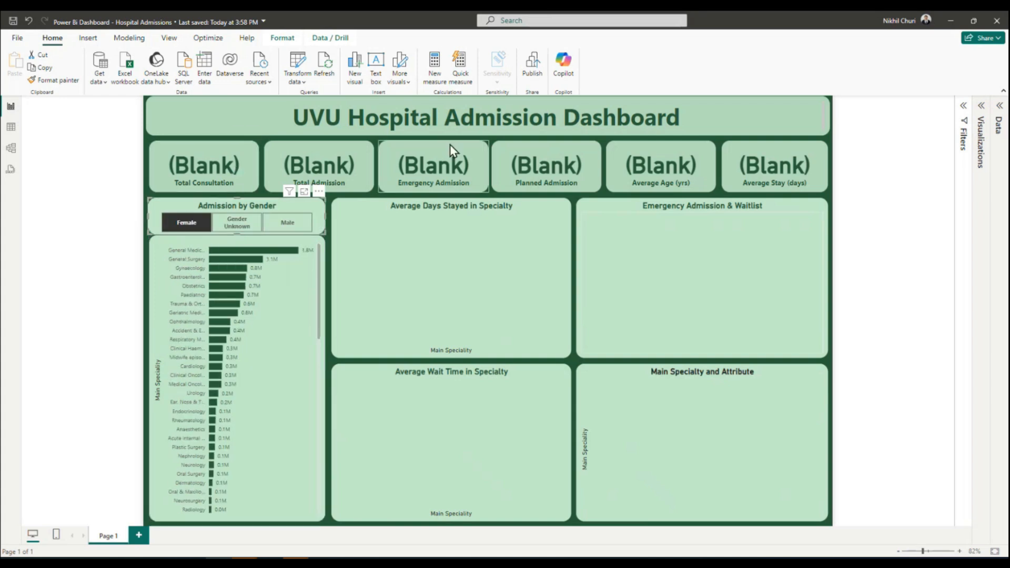
{"action": "left_click", "coordinate": [195, 224]}
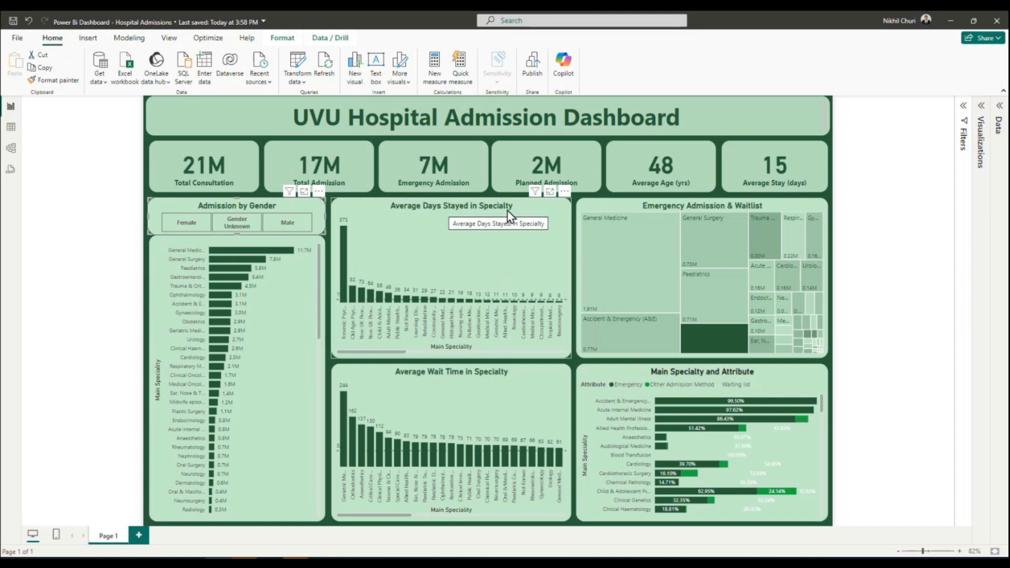
Examine the Average Days Stayed and Average Wait Time charts, reading the bars for Geriatric Medicine and Orthodontics.
{"action": "left_click_drag", "start_coordinate": [405, 359], "coordinate": [371, 368]}
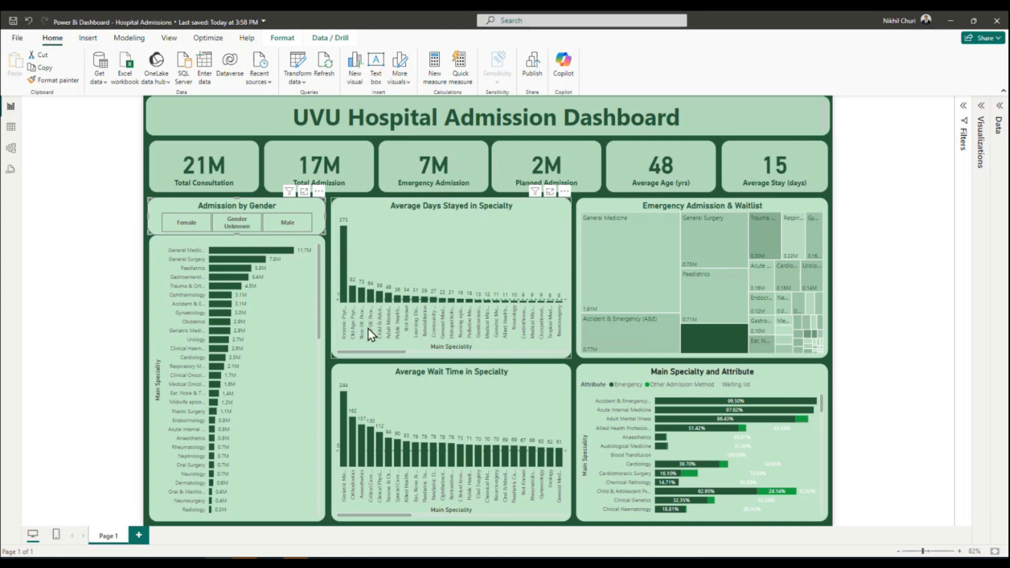
{"action": "left_click_drag", "start_coordinate": [370, 358], "coordinate": [348, 367]}
{"action": "mouse_move", "coordinate": [354, 298]}
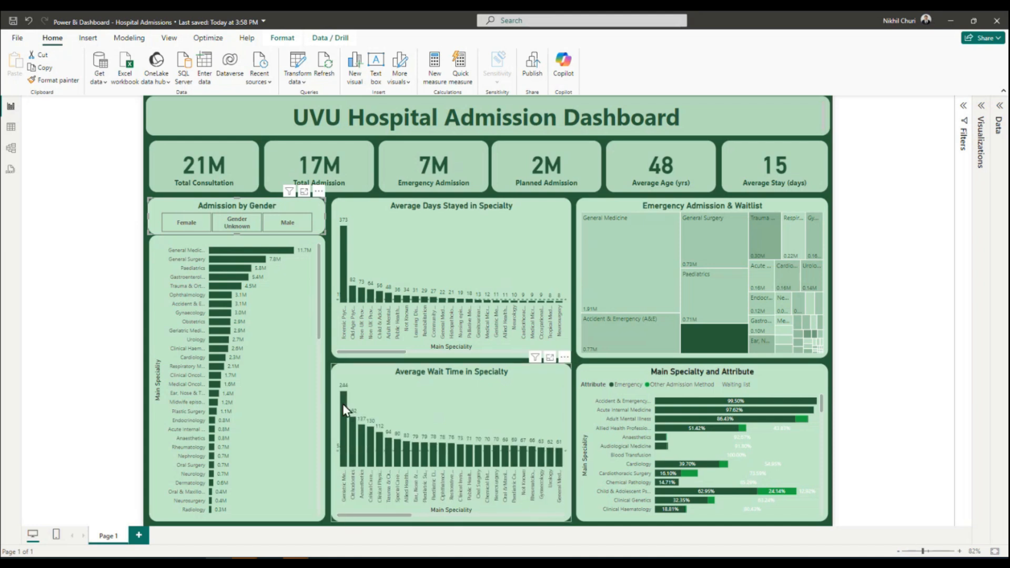
{"action": "mouse_move", "coordinate": [343, 405]}
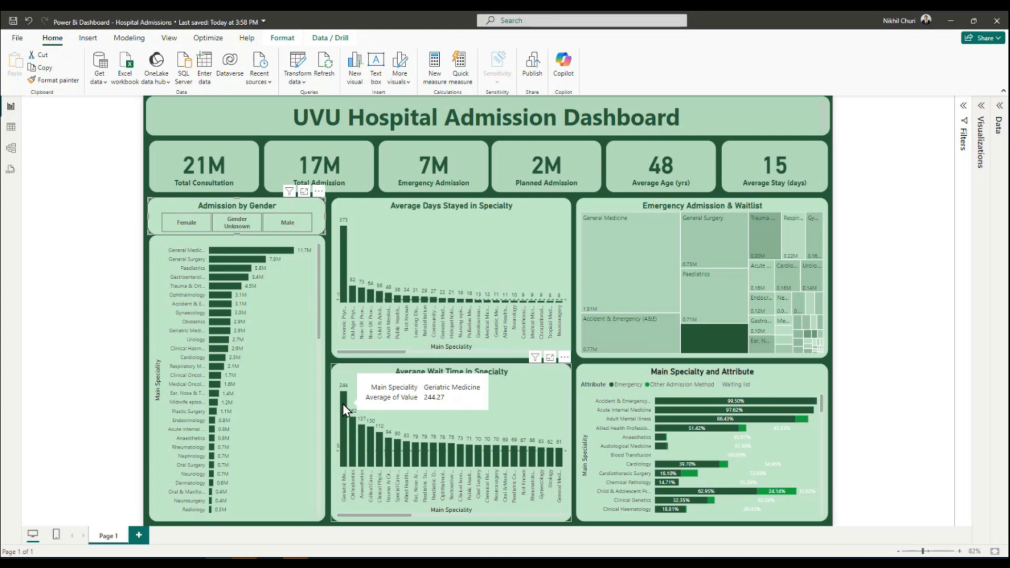
{"action": "mouse_move", "coordinate": [352, 428]}
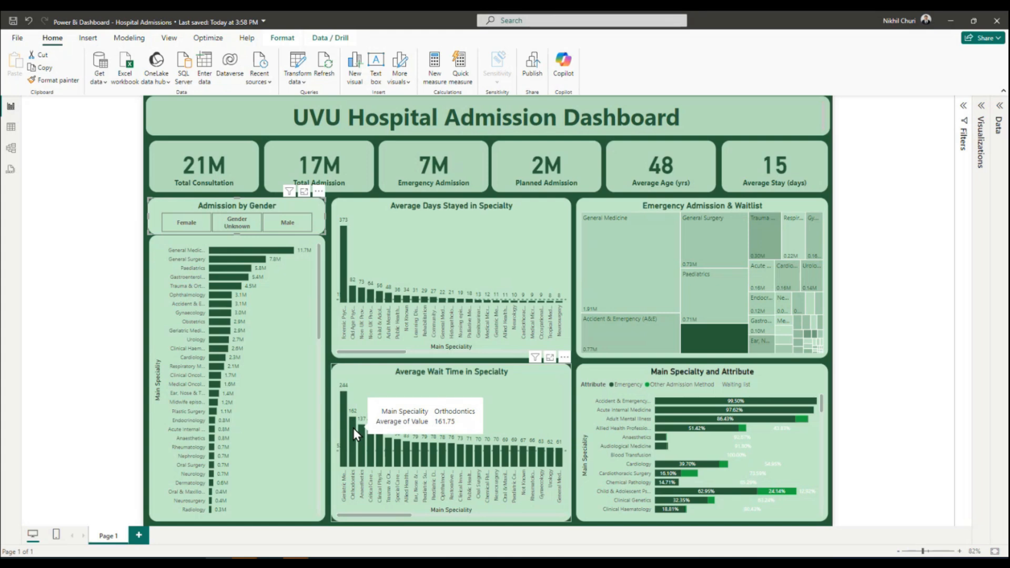
{"action": "left_click_drag", "start_coordinate": [408, 516], "coordinate": [330, 531]}
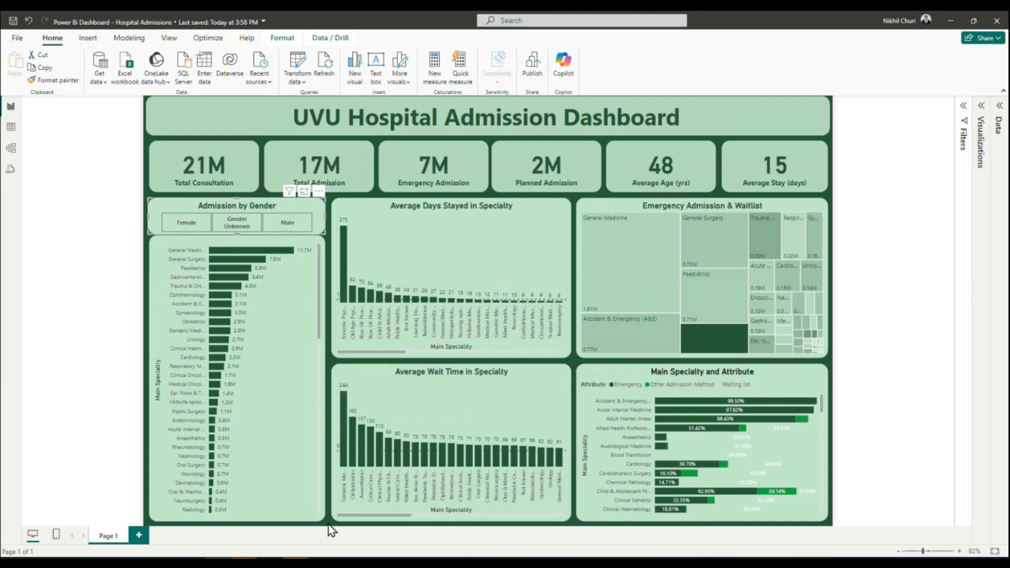
Examine the Emergency Admission & Waitlist treemap and the Main Specialty and Attribute chart.
{"action": "left_click", "coordinate": [610, 212]}
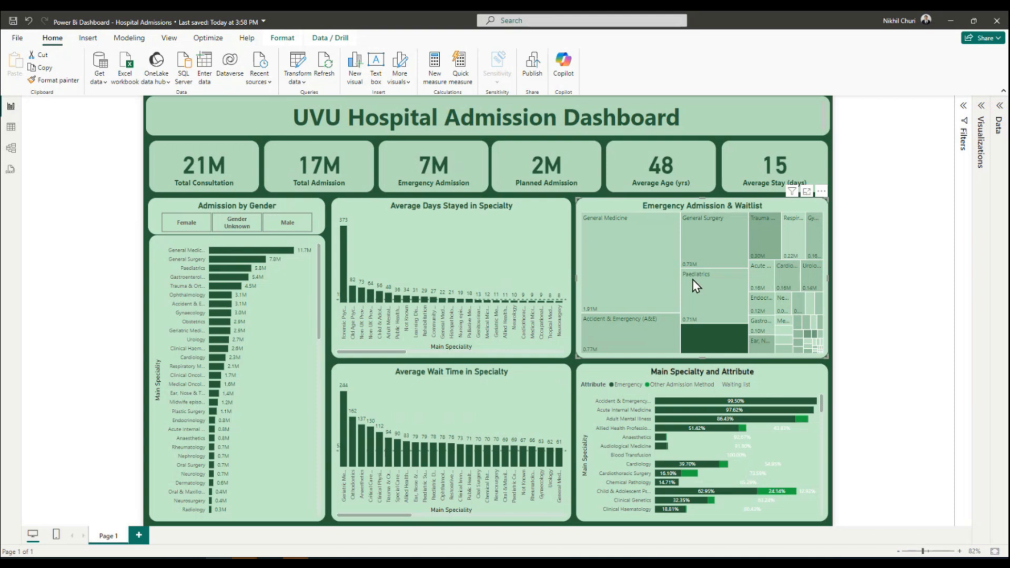
{"action": "mouse_move", "coordinate": [650, 286]}
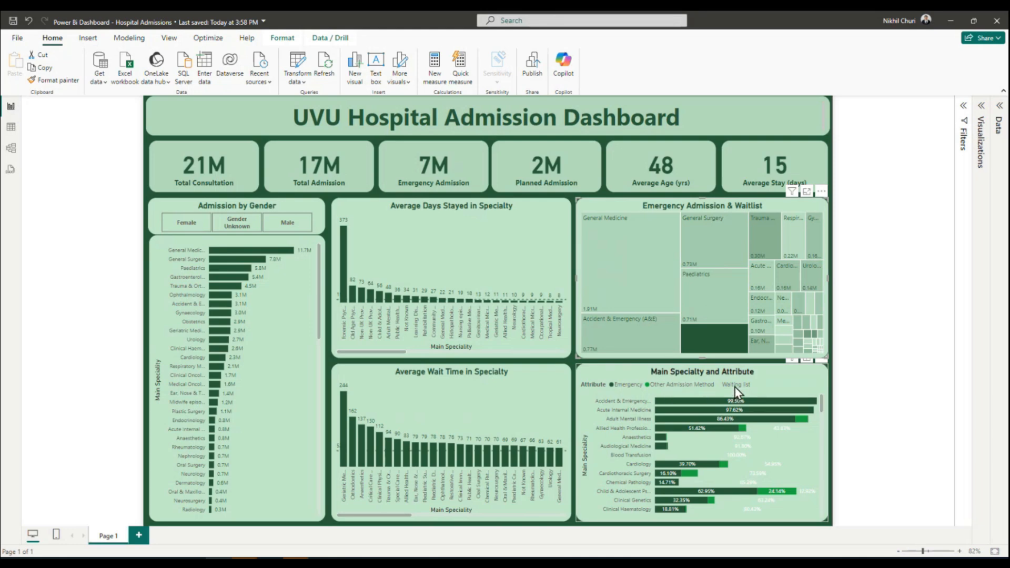
{"action": "mouse_move", "coordinate": [695, 405]}
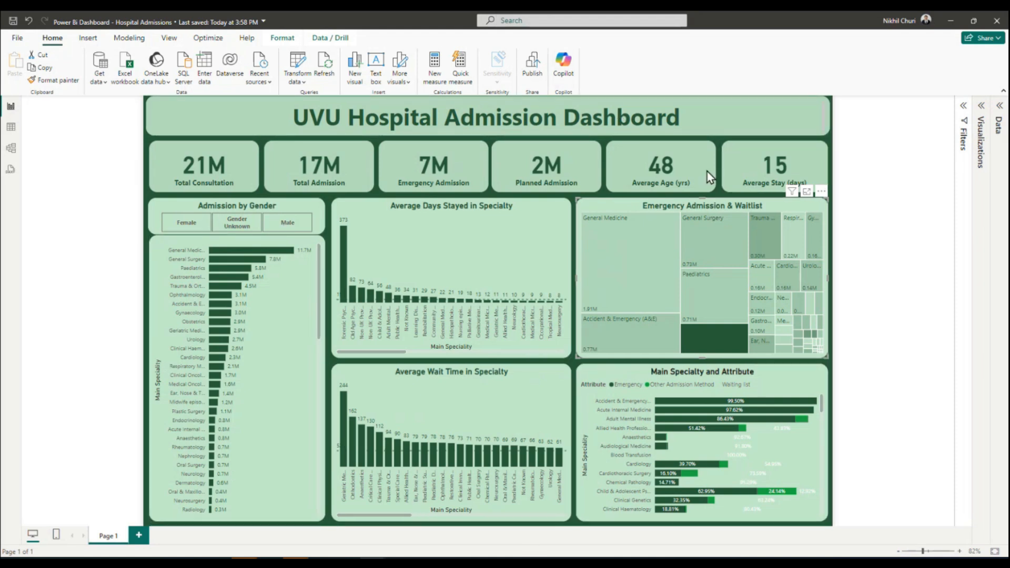
Save the report and view the fields of its data table, leaving no visual selected.
{"action": "left_click", "coordinate": [13, 21]}
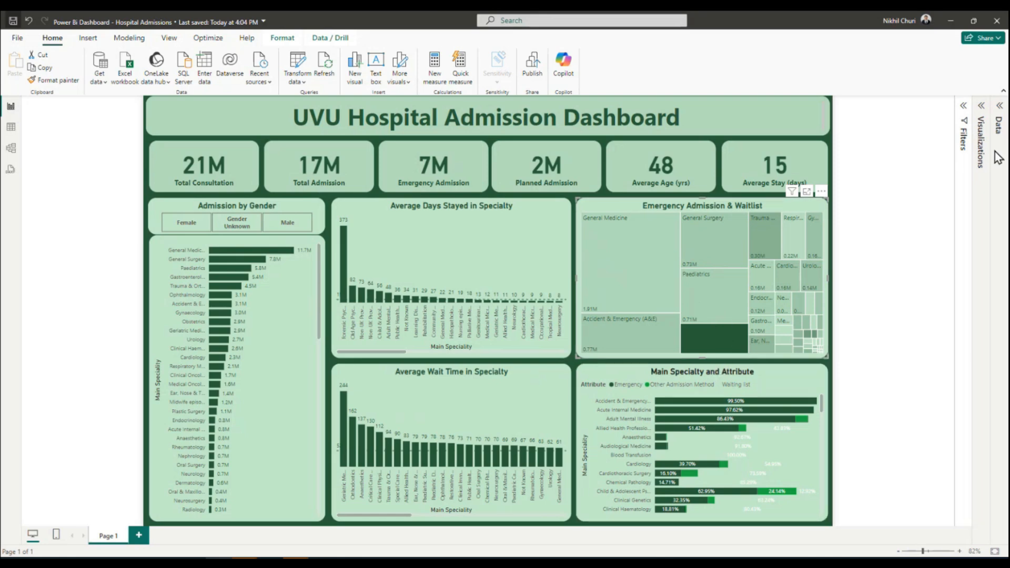
{"action": "left_click", "coordinate": [998, 113]}
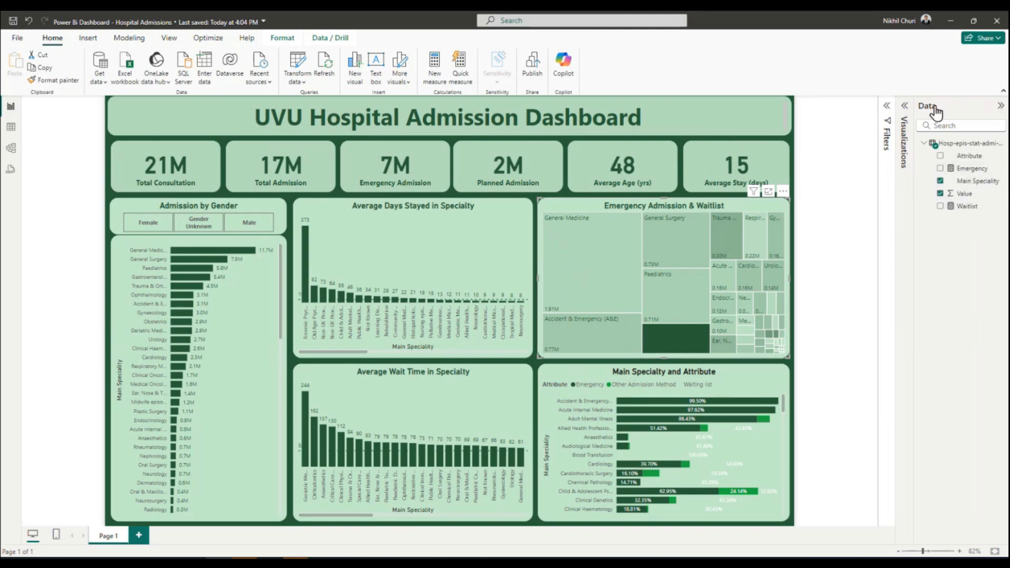
{"action": "left_click", "coordinate": [1000, 106]}
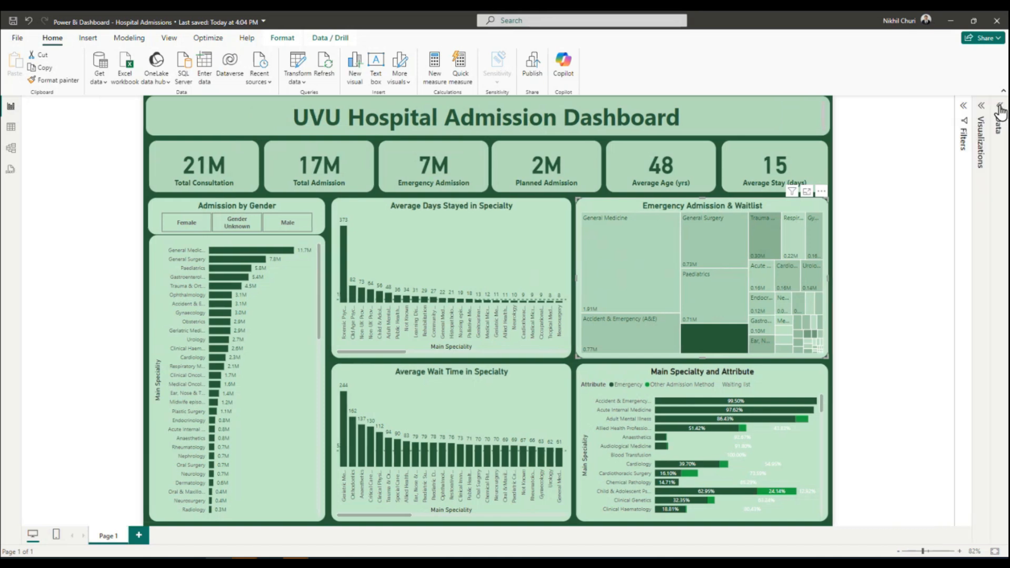
{"action": "left_click", "coordinate": [886, 188]}
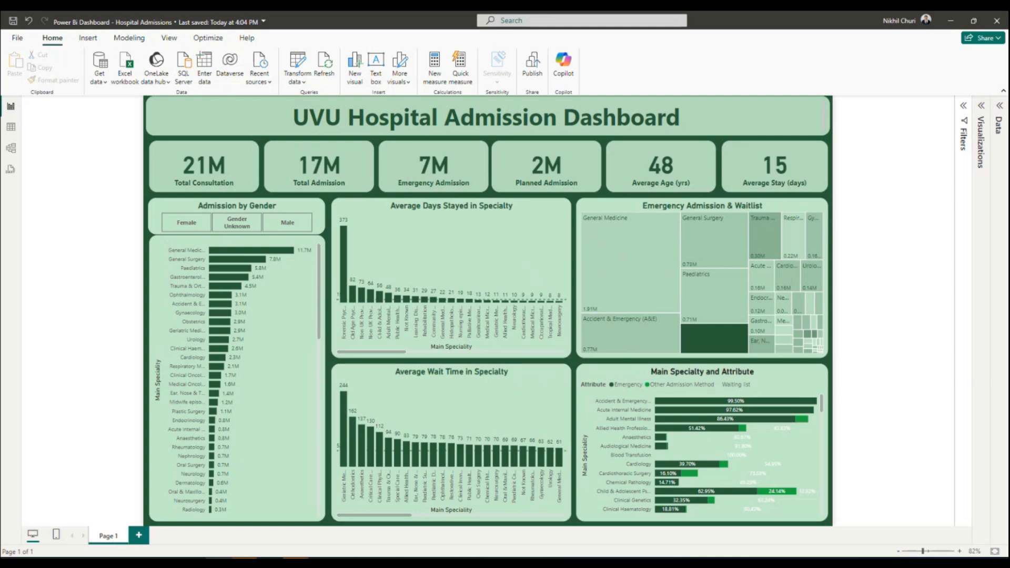
Switch to Excel and check the file name and location of the hospital admissions CSV.
{"action": "key", "text": "alt+Tab"}
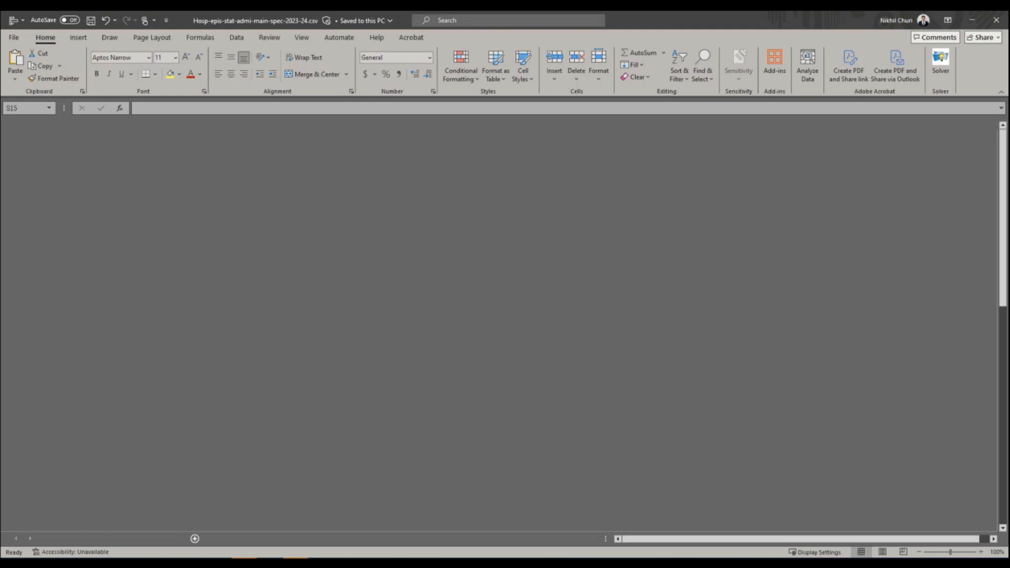
{"action": "left_click", "coordinate": [539, 274]}
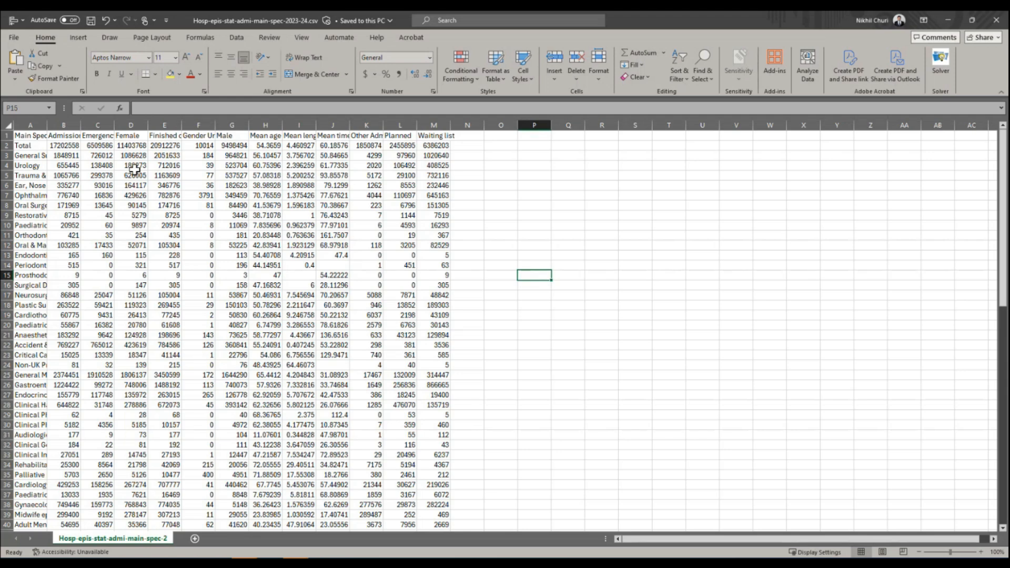
{"action": "left_click", "coordinate": [127, 227]}
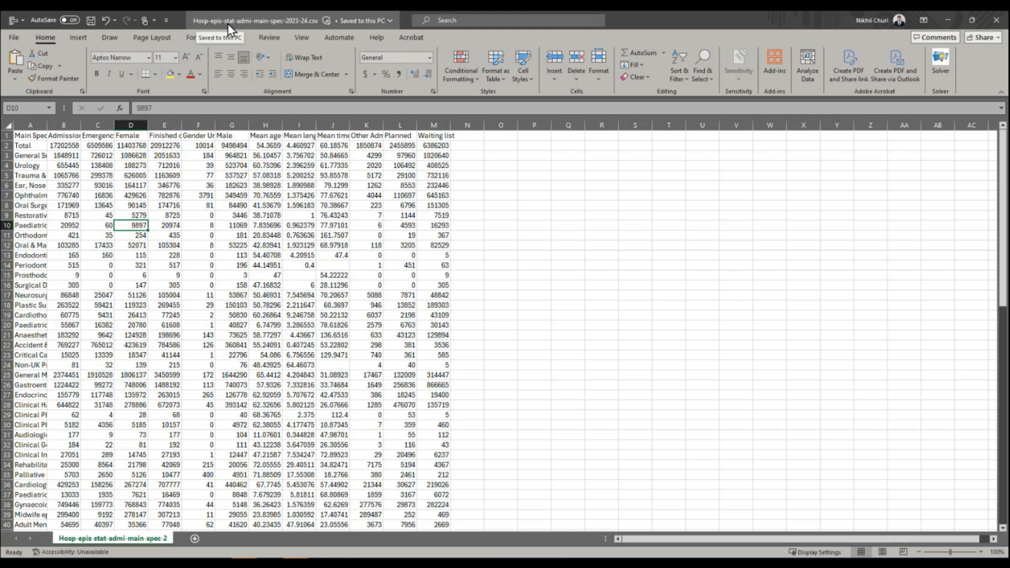
{"action": "left_click", "coordinate": [263, 21]}
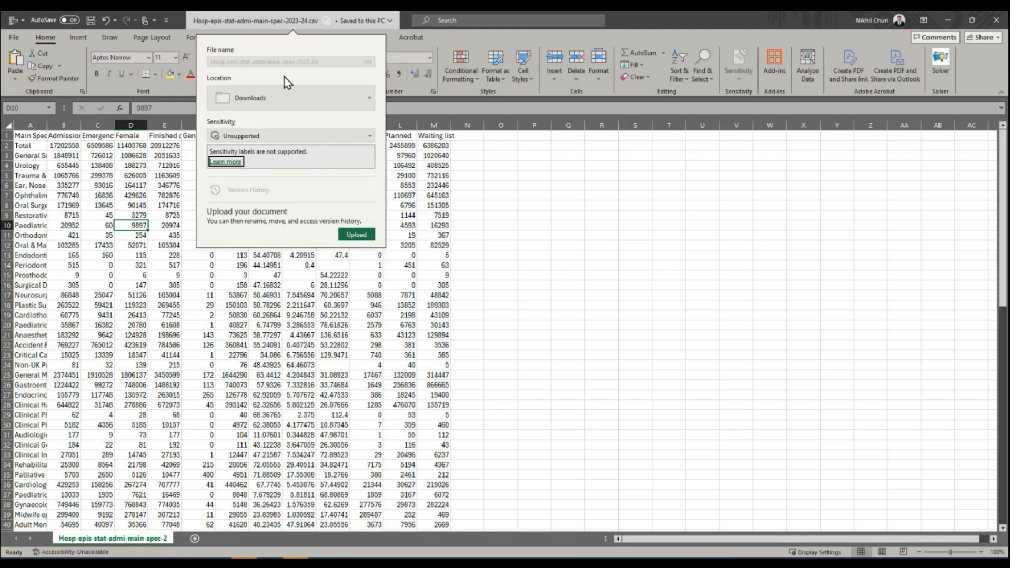
{"action": "left_click", "coordinate": [491, 220]}
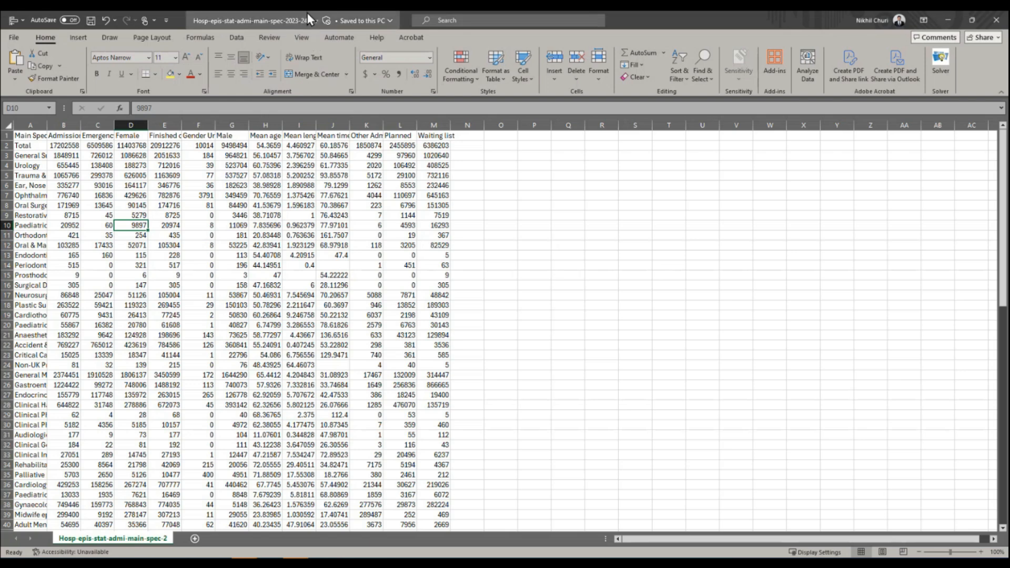
Look through the rows and columns of the raw hospital admissions data.
{"action": "left_click", "coordinate": [261, 196]}
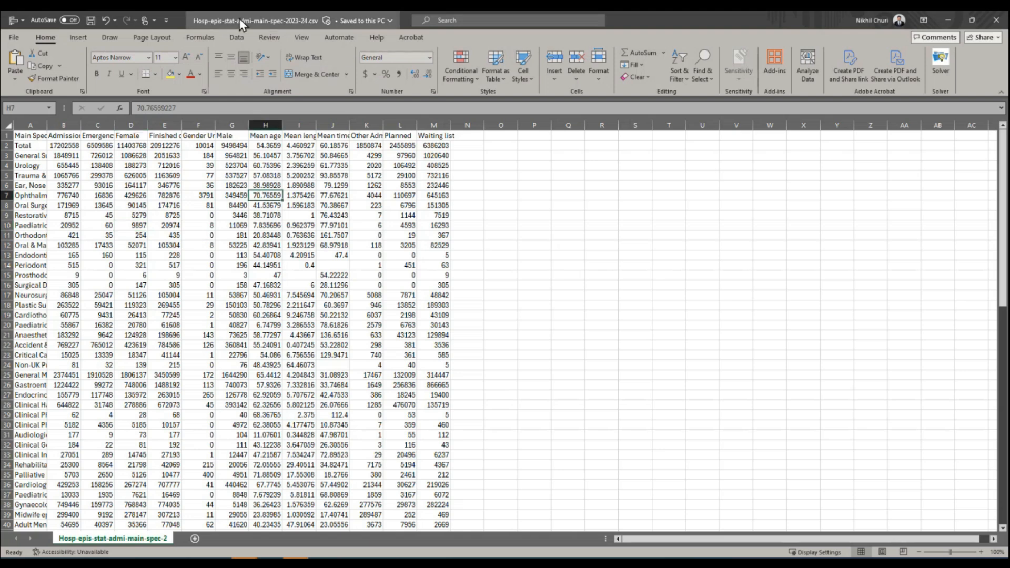
{"action": "left_click", "coordinate": [302, 215]}
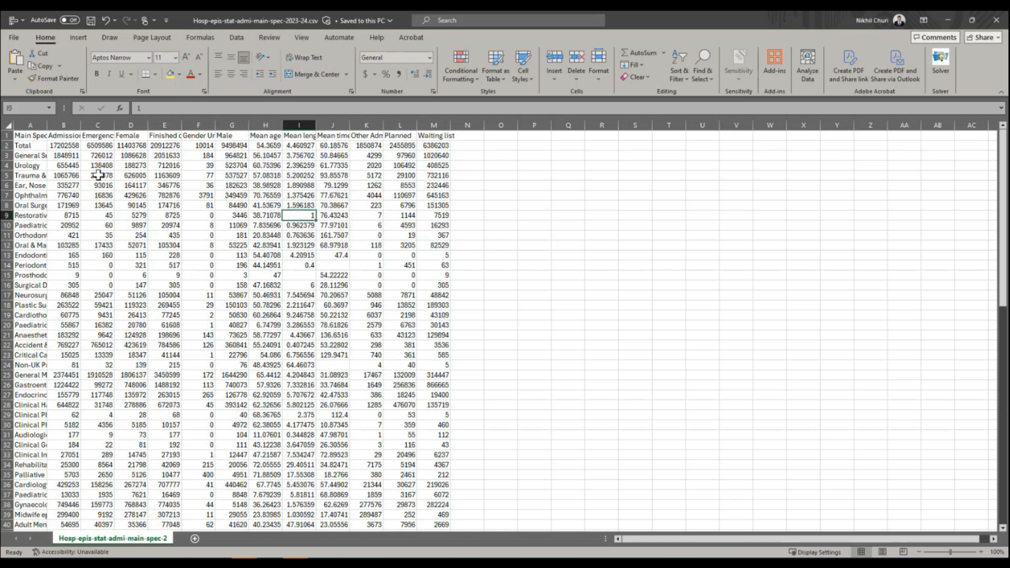
{"action": "scroll", "coordinate": [217, 227], "scroll_direction": "down", "scroll_amount": 5}
{"action": "scroll", "coordinate": [218, 227], "scroll_direction": "up", "scroll_amount": 5}
{"action": "scroll", "coordinate": [277, 276], "scroll_direction": "down", "scroll_amount": 7}
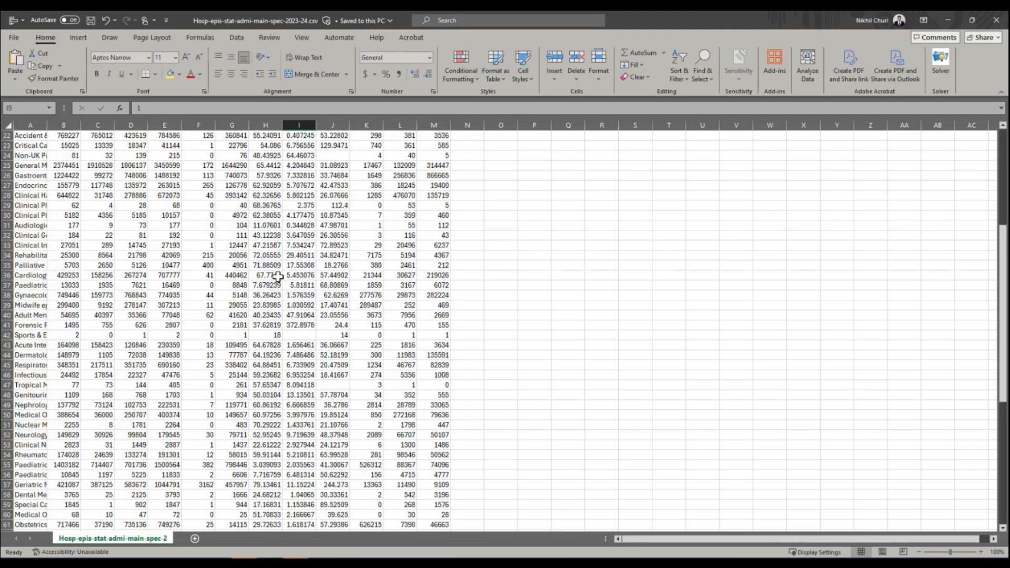
{"action": "scroll", "coordinate": [277, 276], "scroll_direction": "up", "scroll_amount": 7}
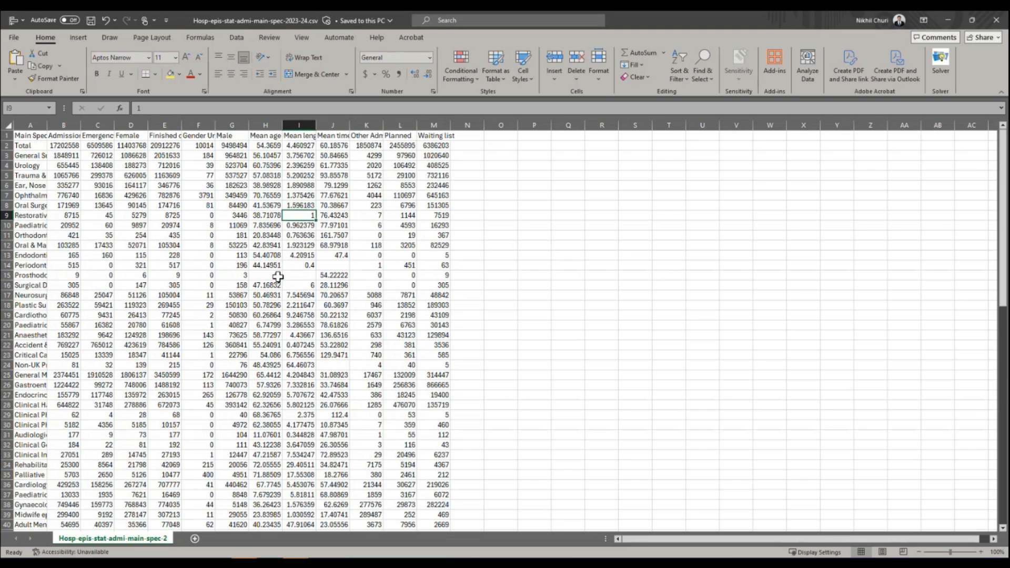
Center all cells of the sheet horizontally and vertically, and autofit all column widths to their contents.
{"action": "left_click", "coordinate": [7, 125]}
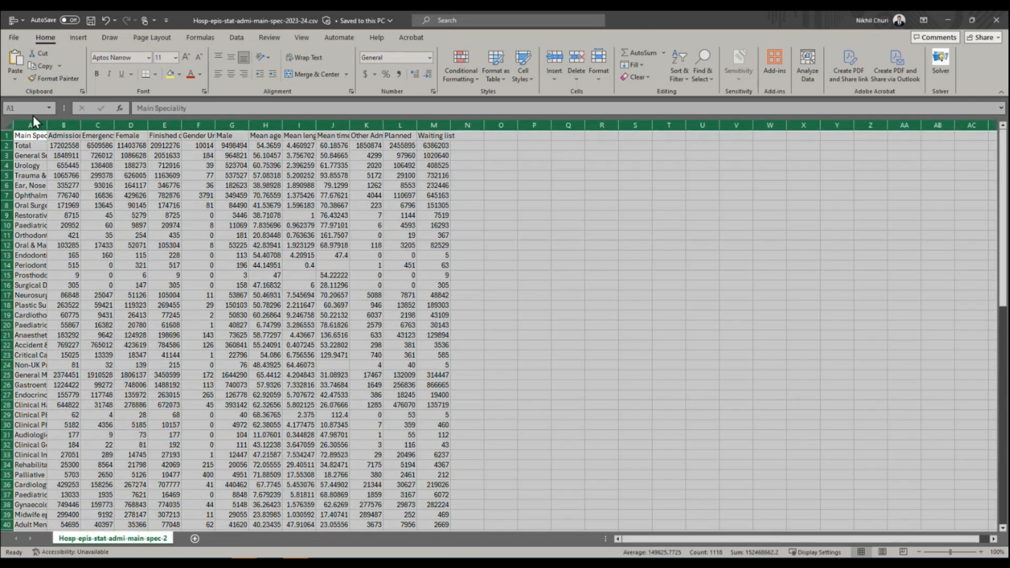
{"action": "left_click", "coordinate": [231, 56]}
{"action": "left_click", "coordinate": [231, 74]}
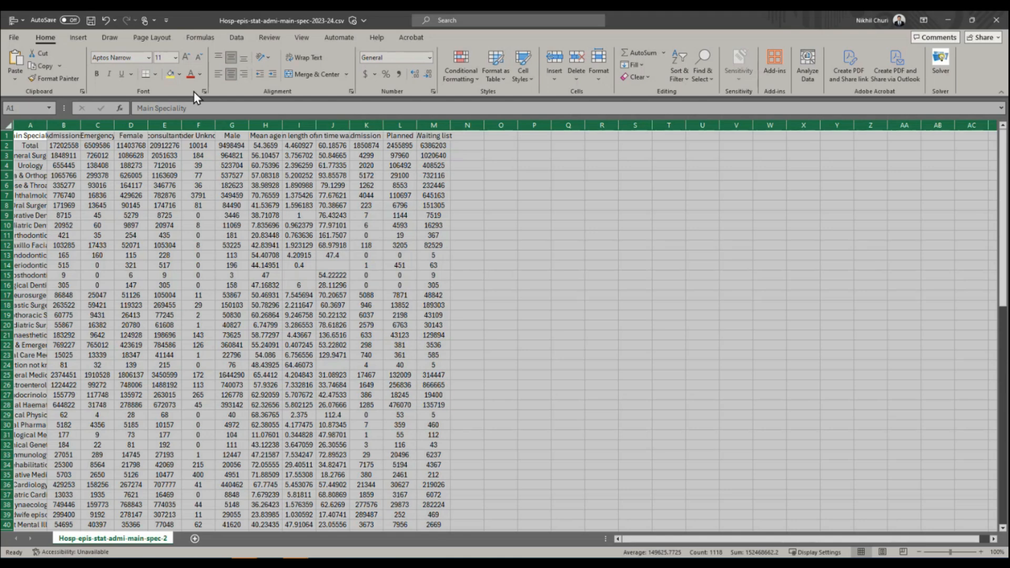
{"action": "double_click", "coordinate": [284, 128]}
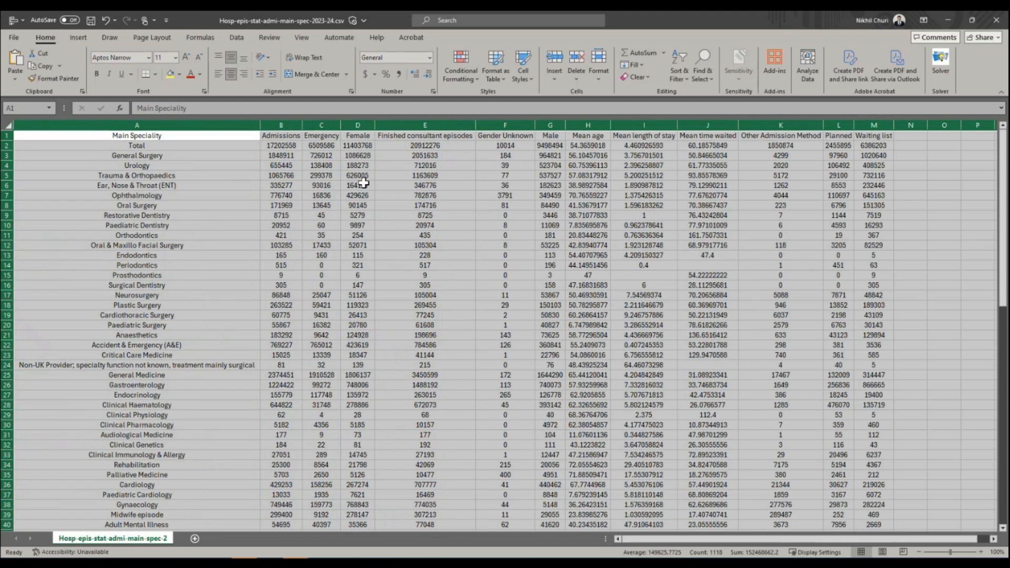
{"action": "left_click", "coordinate": [344, 227]}
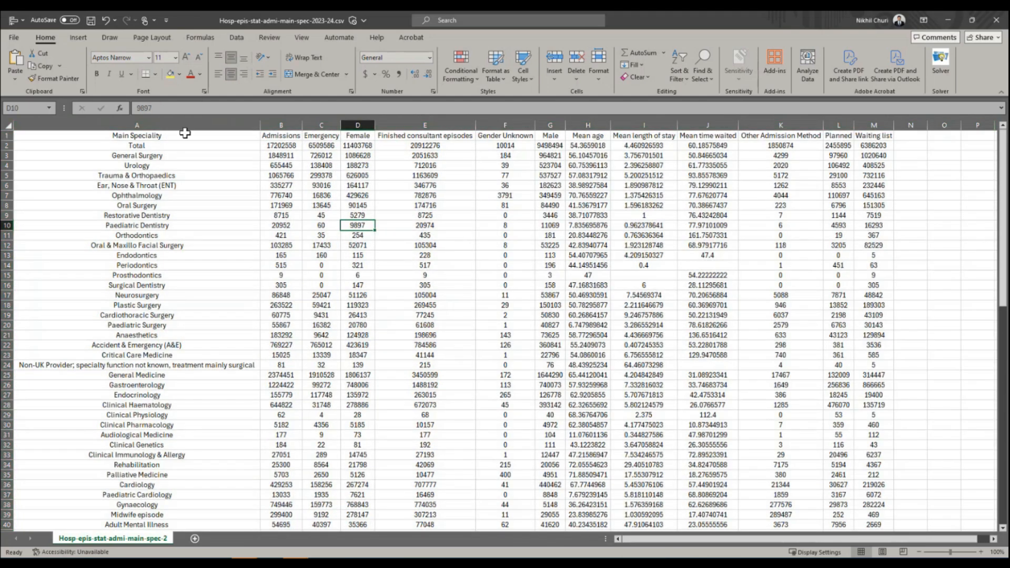
Left-align the Main Speciality column.
{"action": "left_click", "coordinate": [161, 124]}
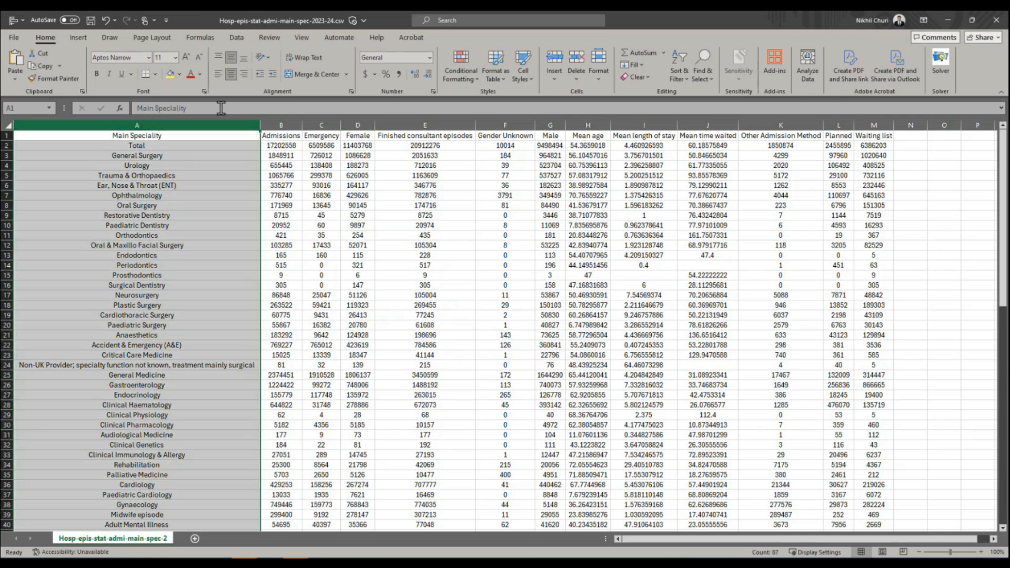
{"action": "left_click", "coordinate": [217, 73]}
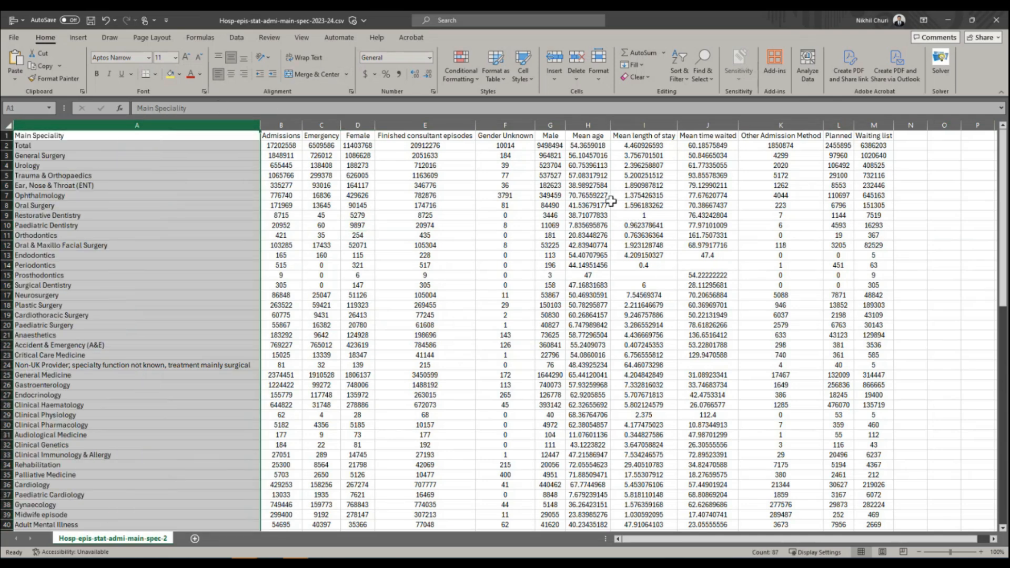
{"action": "left_click", "coordinate": [286, 242]}
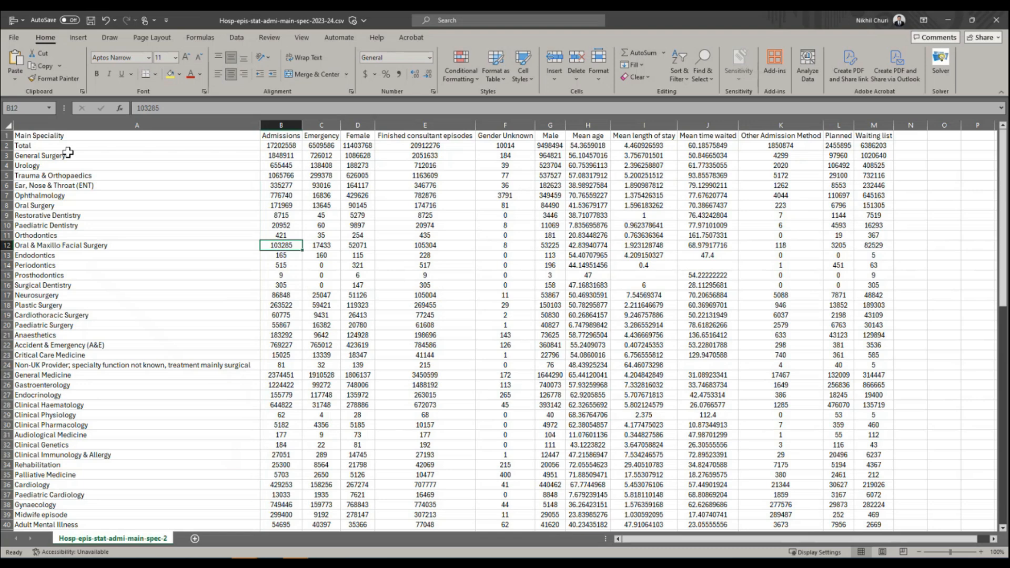
Make the header row bold and add filters to it.
{"action": "left_click", "coordinate": [6, 136]}
{"action": "left_click", "coordinate": [96, 73]}
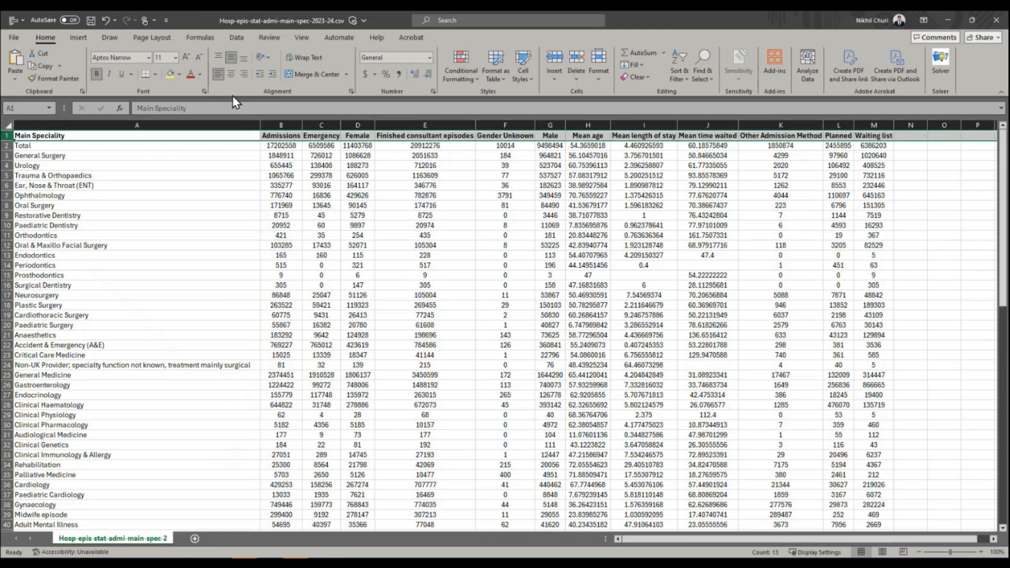
{"action": "left_click", "coordinate": [238, 39]}
{"action": "left_click", "coordinate": [518, 63]}
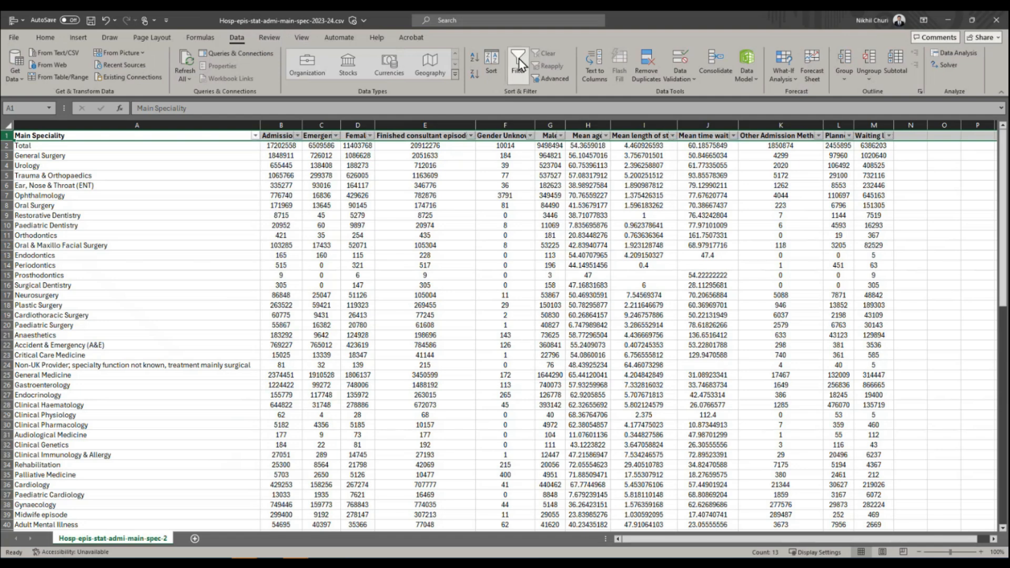
Freeze the top row of the sheet so the column headers stay visible while scrolling.
{"action": "left_click", "coordinate": [301, 39]}
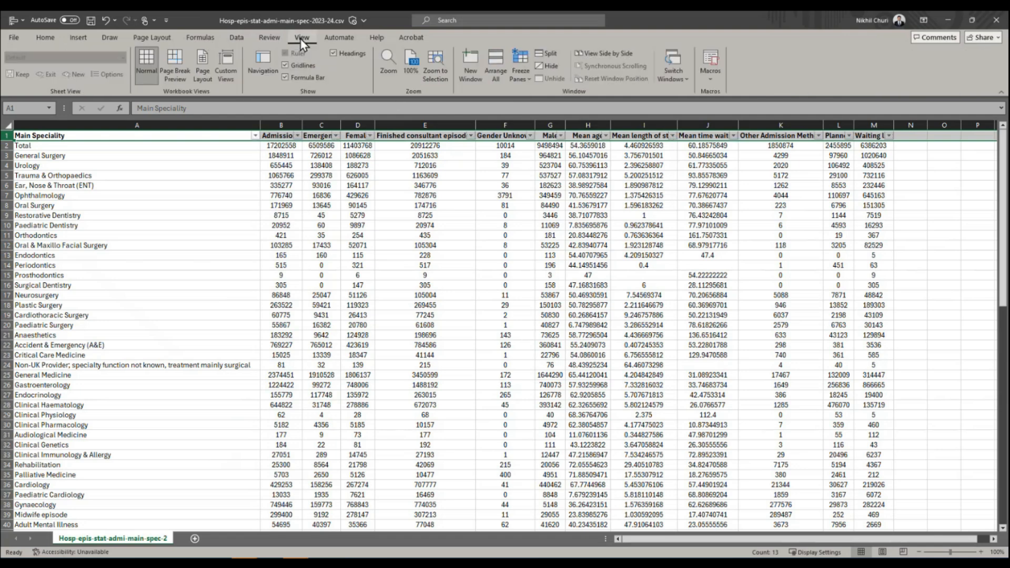
{"action": "left_click", "coordinate": [521, 77]}
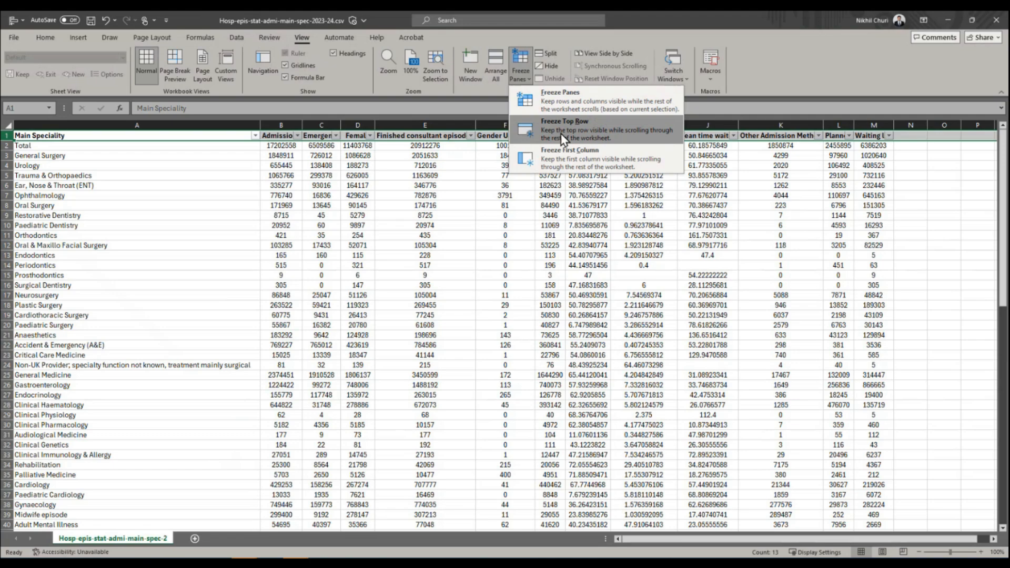
{"action": "left_click", "coordinate": [563, 138]}
{"action": "scroll", "coordinate": [359, 199], "scroll_direction": "down", "scroll_amount": 6}
{"action": "scroll", "coordinate": [359, 199], "scroll_direction": "up", "scroll_amount": 6}
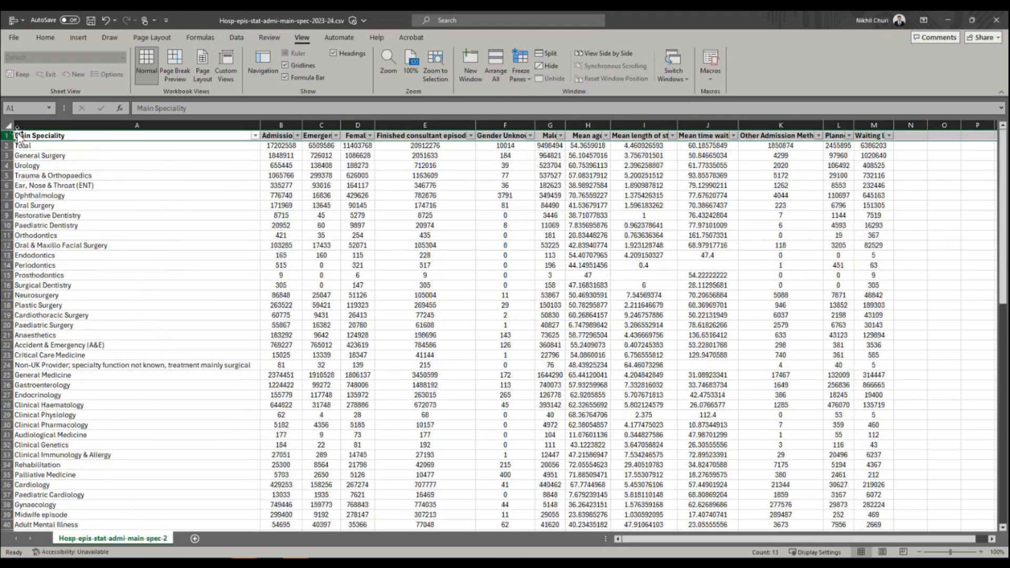
{"action": "left_click", "coordinate": [122, 208]}
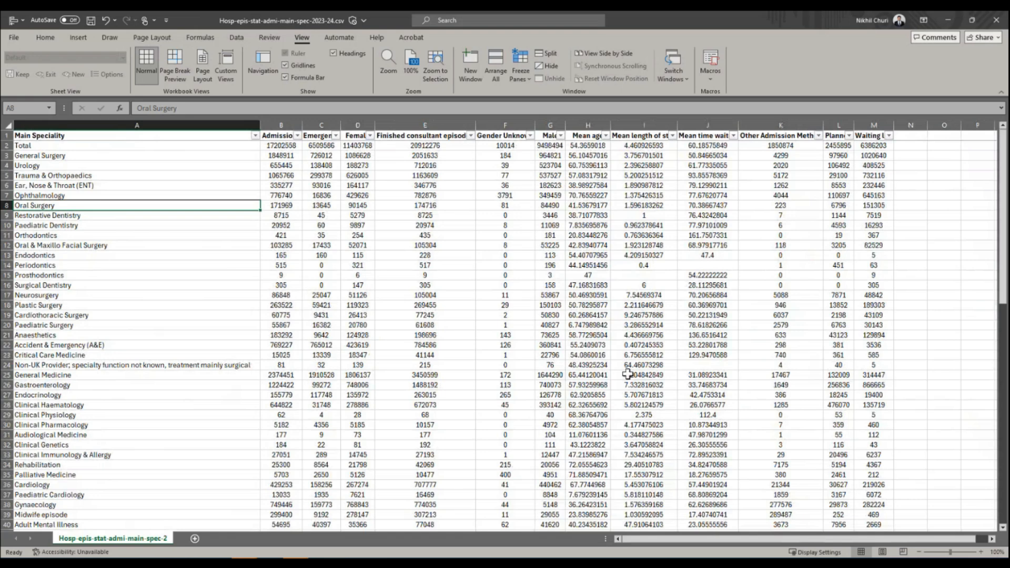
Narrow the Main Speciality, Finished consultant episodes and Other Admission Method columns, and zoom the sheet to 130%.
{"action": "left_click_drag", "start_coordinate": [260, 127], "coordinate": [137, 132]}
{"action": "left_click_drag", "start_coordinate": [352, 125], "coordinate": [317, 123]}
{"action": "left_click_drag", "start_coordinate": [666, 124], "coordinate": [630, 124]}
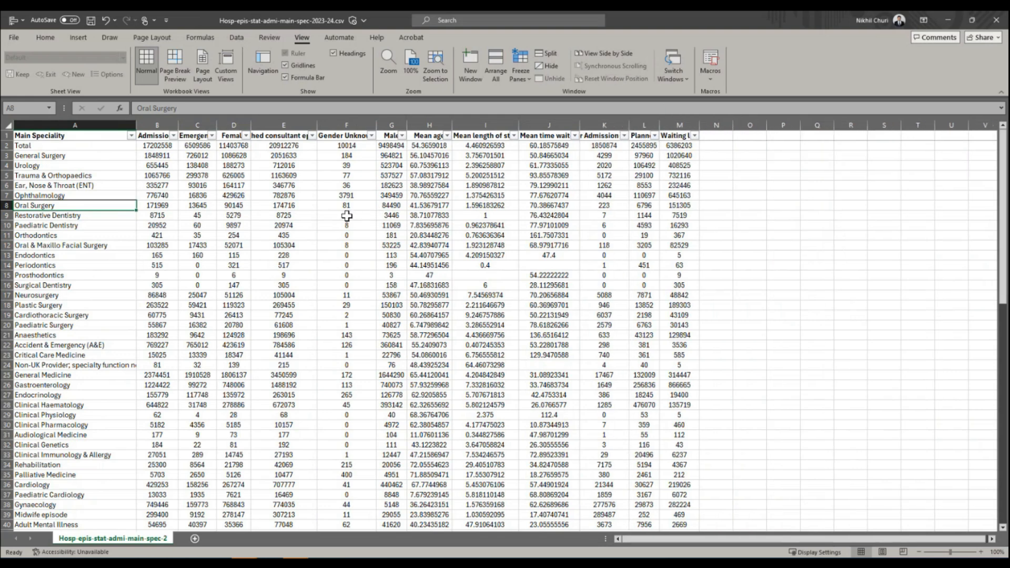
{"action": "scroll", "coordinate": [346, 216], "scroll_direction": "up", "scroll_amount": 2, "text": "ctrl"}
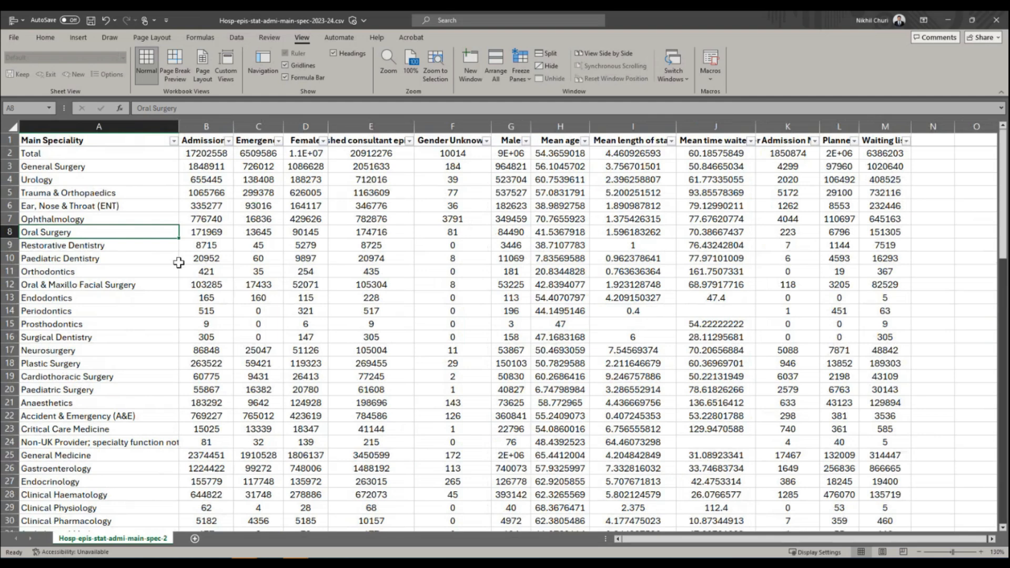
Examine the full extent of the header row and the Main Speciality column down to its last entry.
{"action": "left_click", "coordinate": [163, 178]}
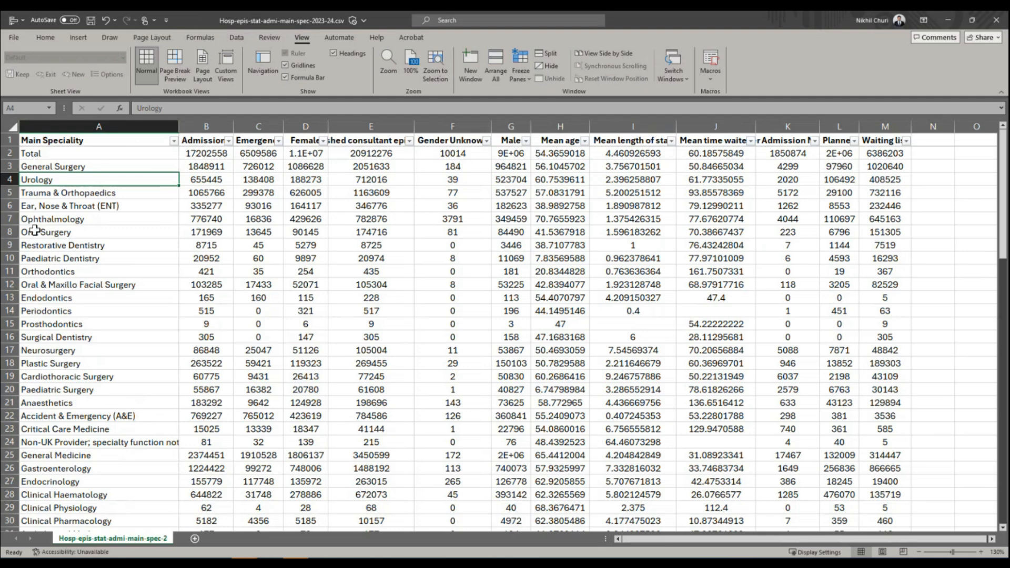
{"action": "left_click", "coordinate": [31, 140]}
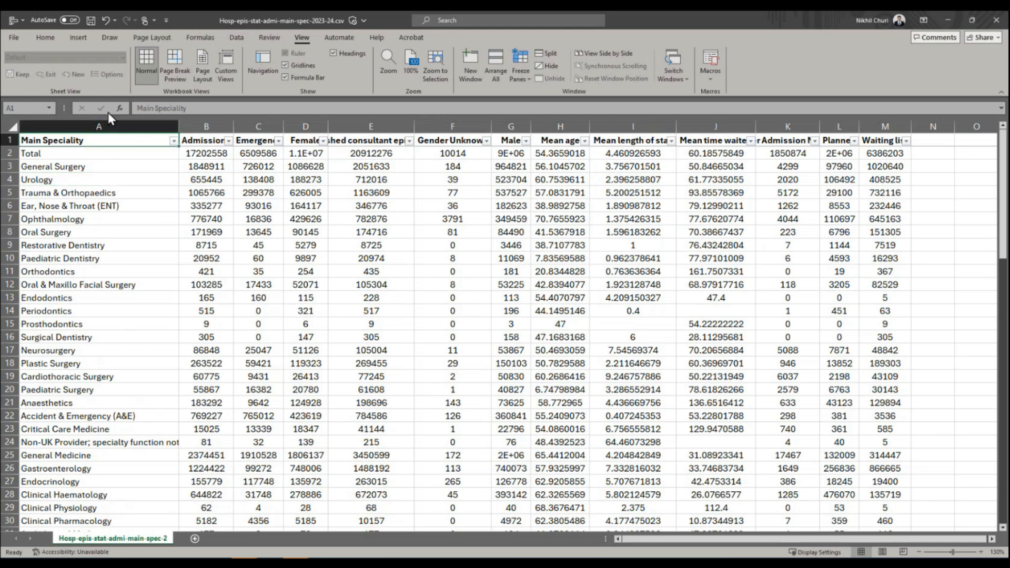
{"action": "key", "text": "ctrl+shift+Right"}
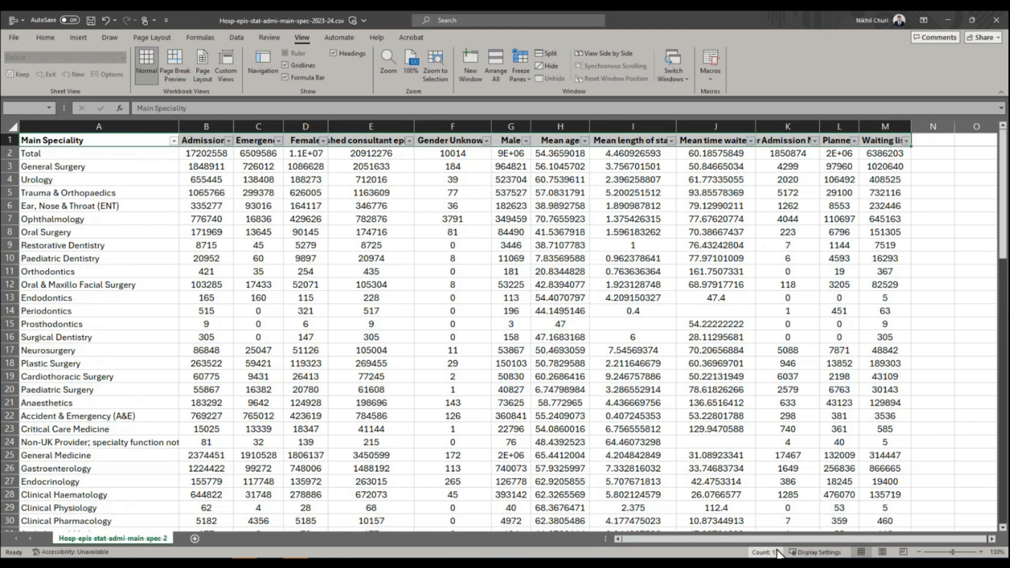
{"action": "left_click", "coordinate": [97, 138]}
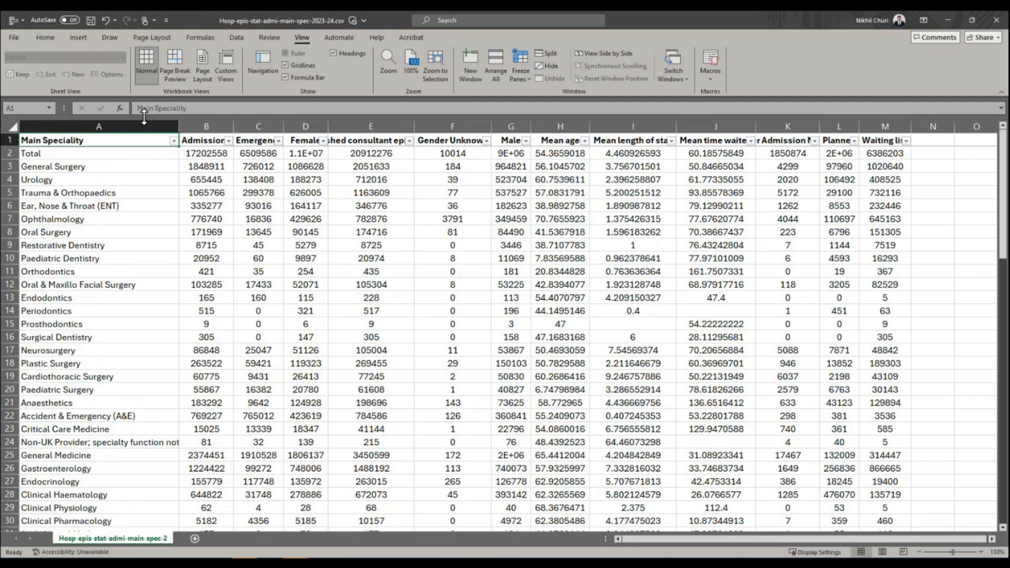
{"action": "key", "text": "ctrl+shift+Down"}
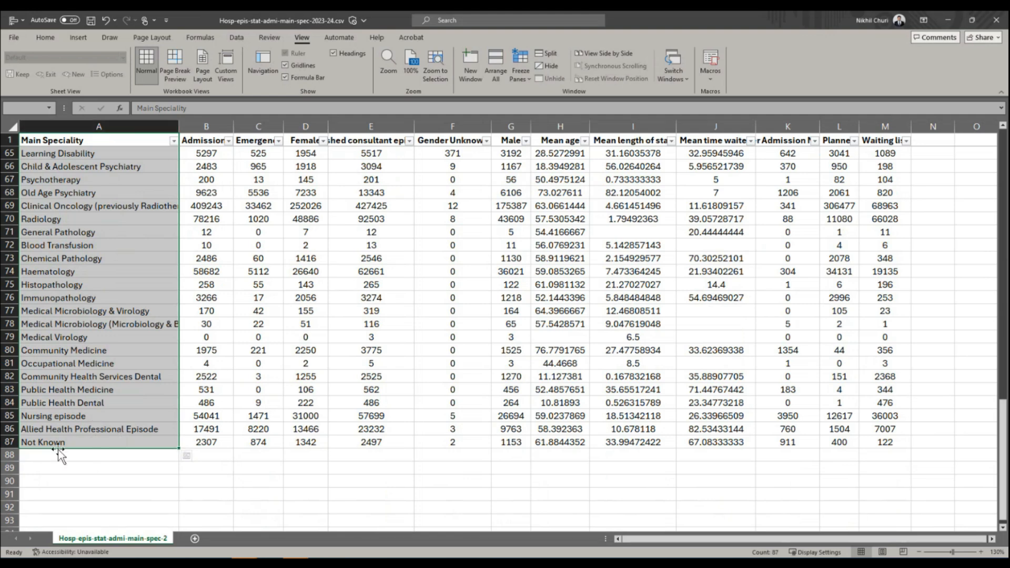
{"action": "scroll", "coordinate": [50, 444], "scroll_direction": "up", "scroll_amount": 20}
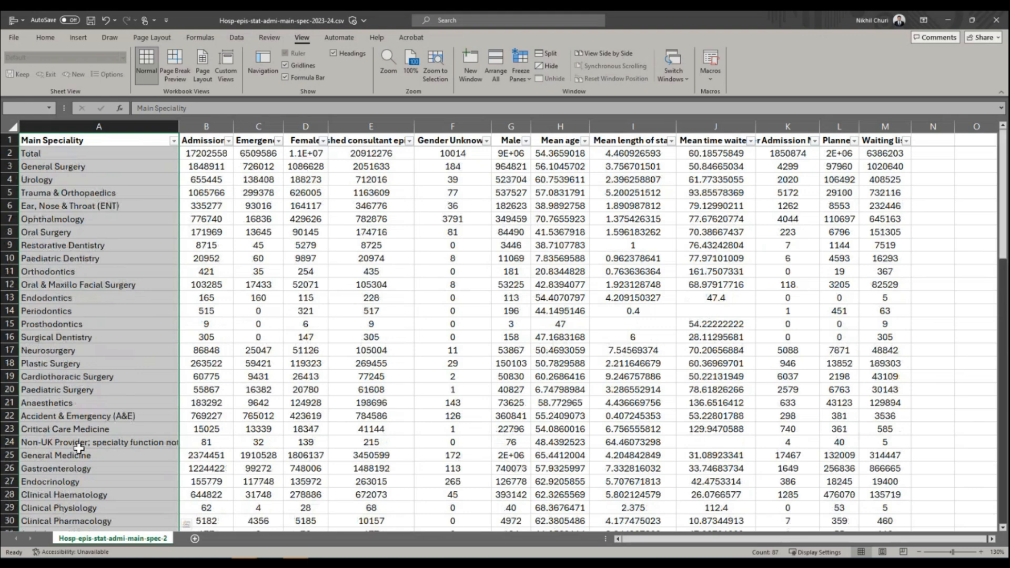
{"action": "left_click", "coordinate": [200, 349]}
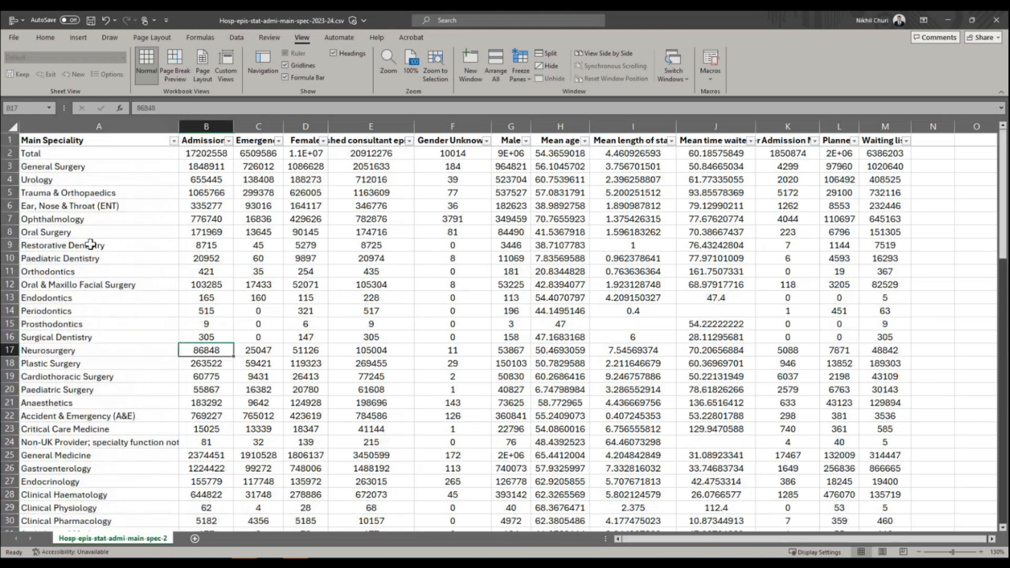
{"action": "left_click", "coordinate": [100, 209]}
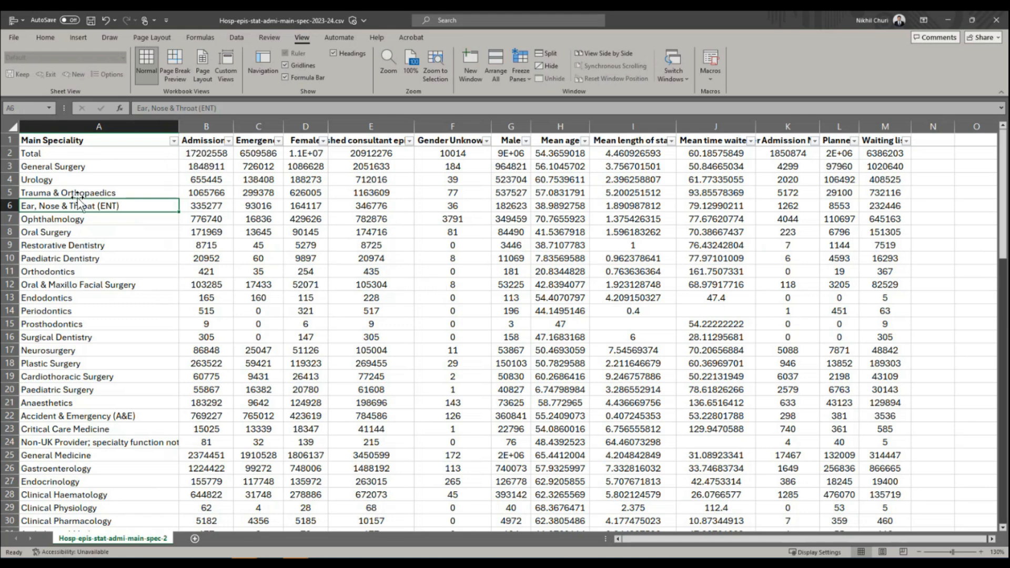
Look through the list of filter values for the Main Speciality column without filtering.
{"action": "left_click", "coordinate": [174, 141]}
{"action": "mouse_move", "coordinate": [168, 288]}
{"action": "left_mouse_down"}
{"action": "mouse_move", "coordinate": [173, 349]}
{"action": "mouse_move", "coordinate": [169, 270]}
{"action": "left_mouse_up"}
{"action": "left_click", "coordinate": [241, 248]}
Check the lowest and highest filter values of the Admissions column, keeping all values selected.
{"action": "left_click", "coordinate": [229, 141]}
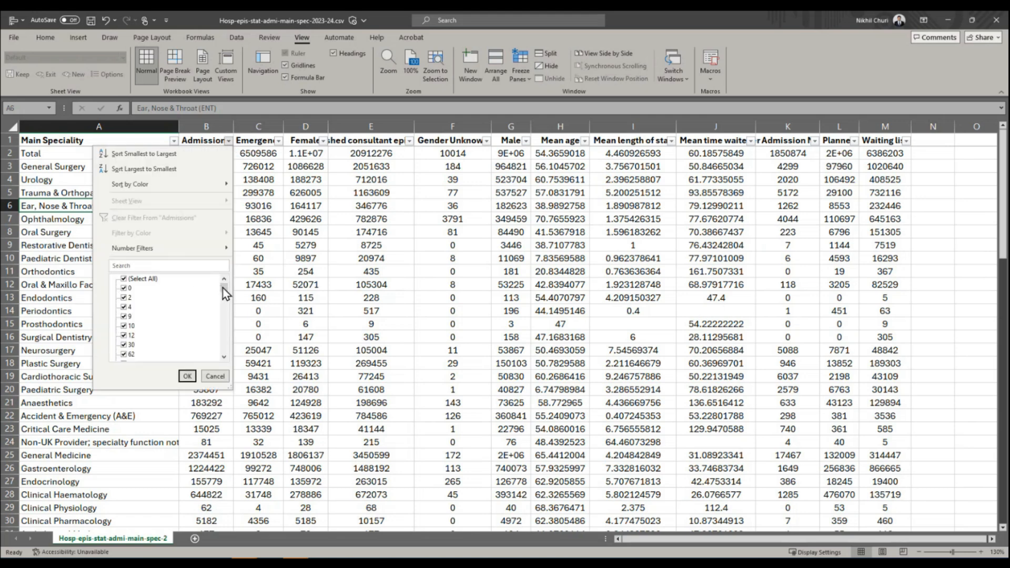
{"action": "left_click_drag", "start_coordinate": [223, 291], "coordinate": [227, 357]}
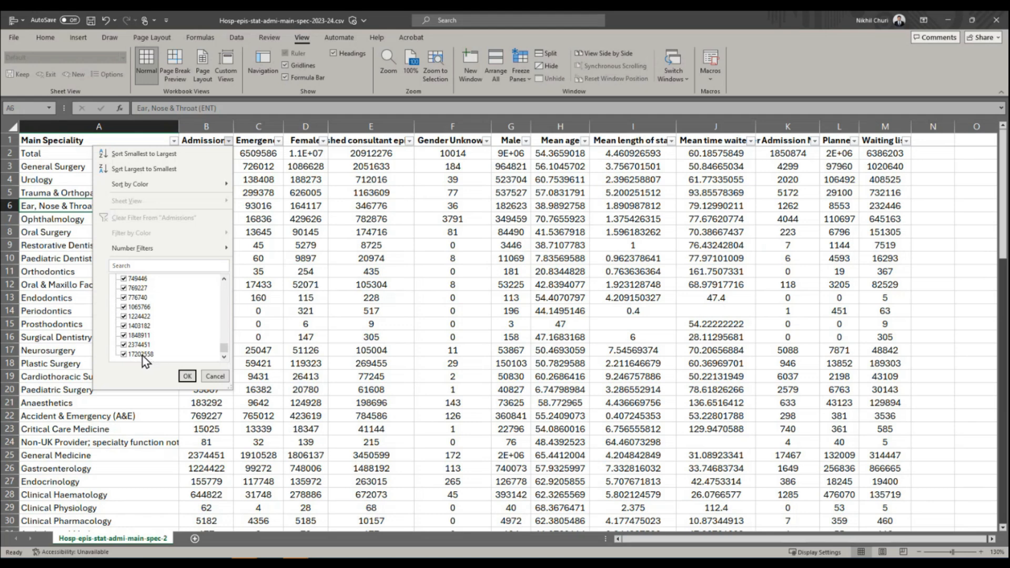
{"action": "left_click_drag", "start_coordinate": [223, 351], "coordinate": [223, 287]}
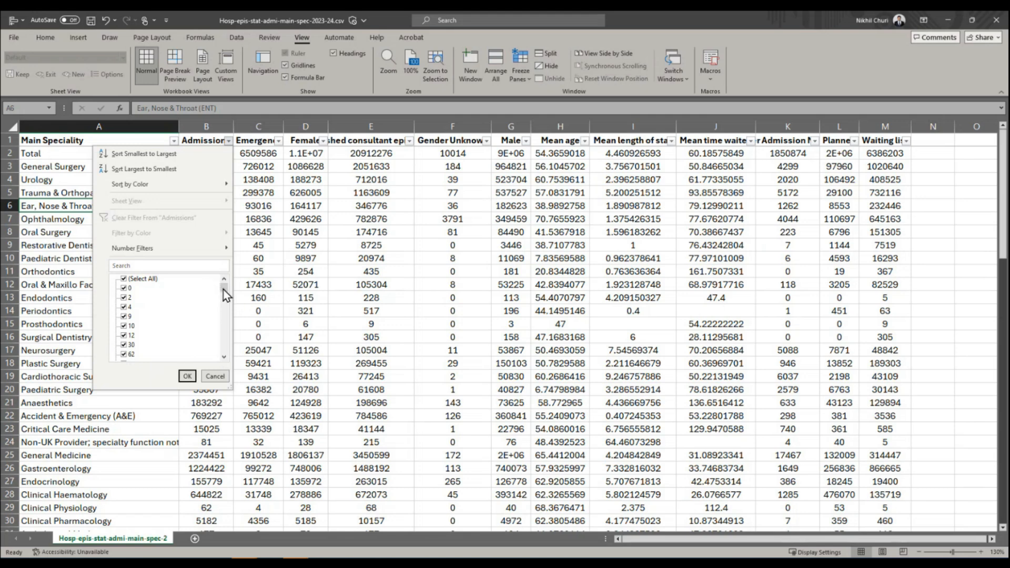
{"action": "left_click_drag", "start_coordinate": [223, 289], "coordinate": [227, 352]}
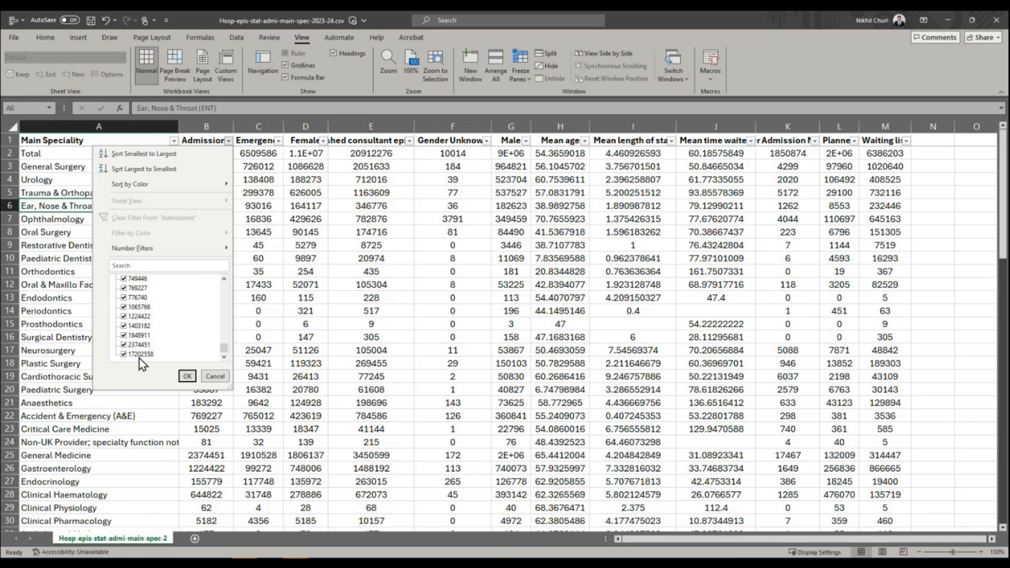
{"action": "left_click", "coordinate": [188, 377]}
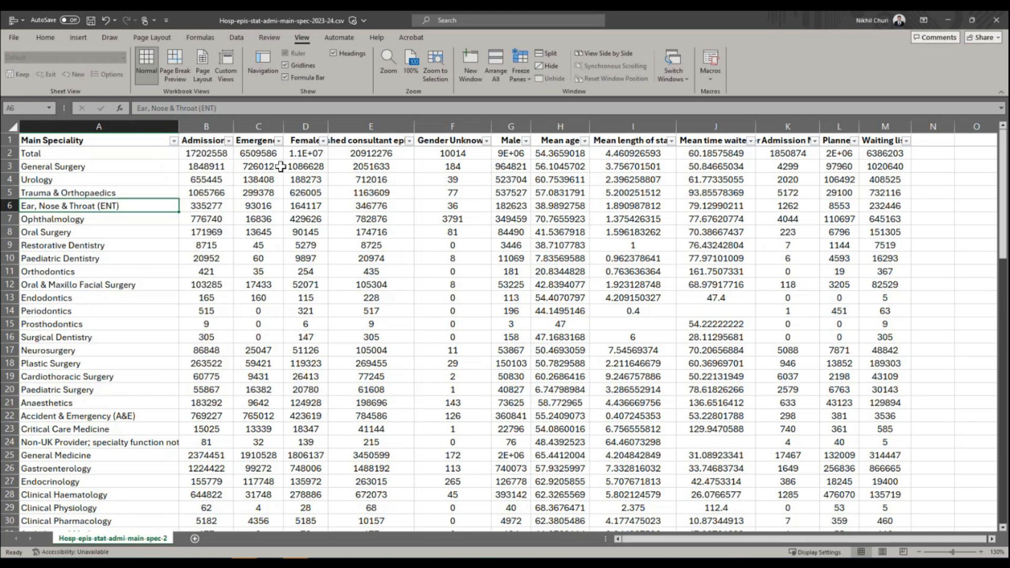
Check the range of filter values in the Emergency column, keeping all values selected.
{"action": "left_click", "coordinate": [260, 139]}
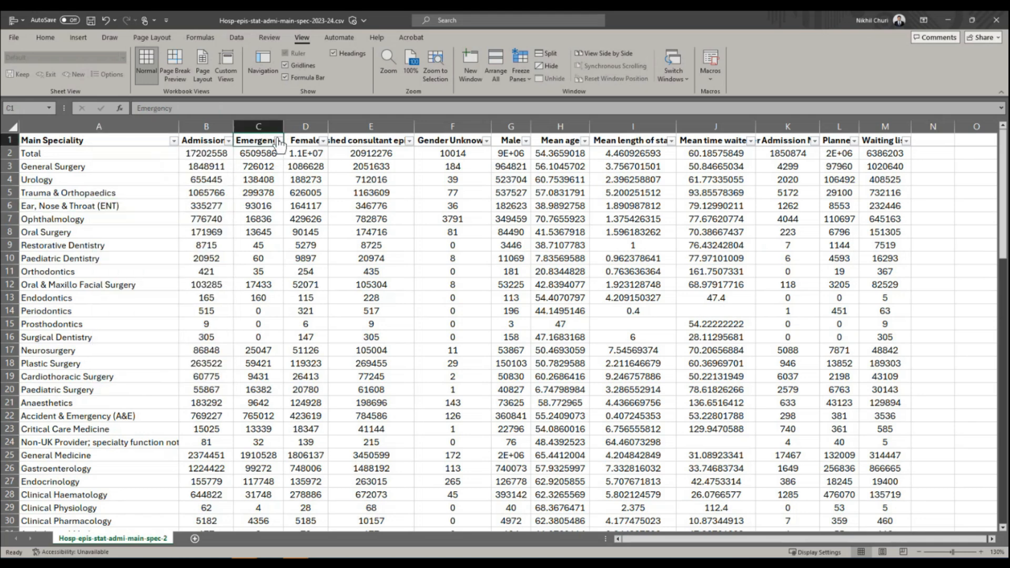
{"action": "left_click", "coordinate": [278, 142]}
{"action": "left_click", "coordinate": [207, 138]}
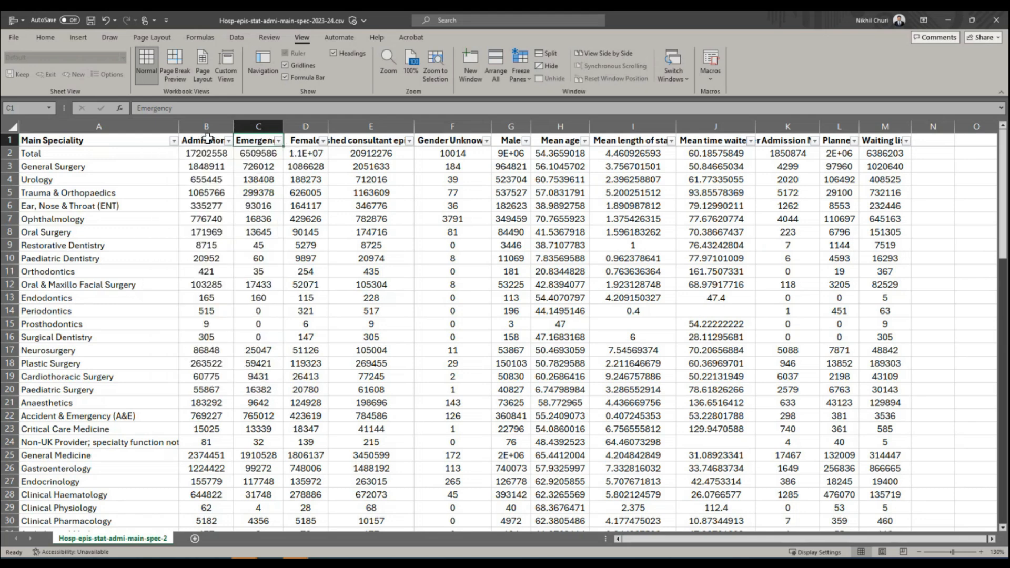
{"action": "left_click", "coordinate": [278, 141]}
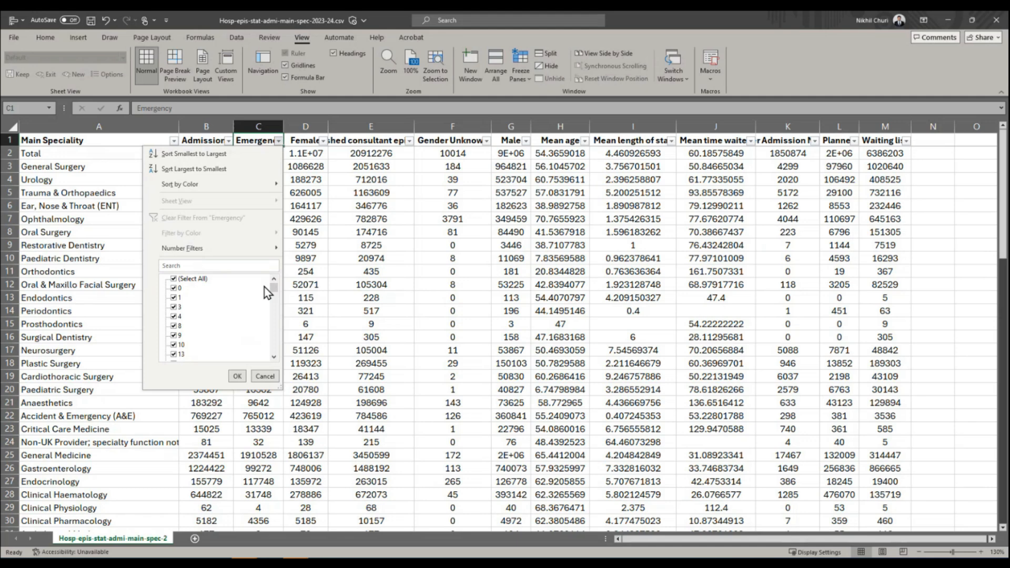
{"action": "left_click_drag", "start_coordinate": [274, 289], "coordinate": [271, 367]}
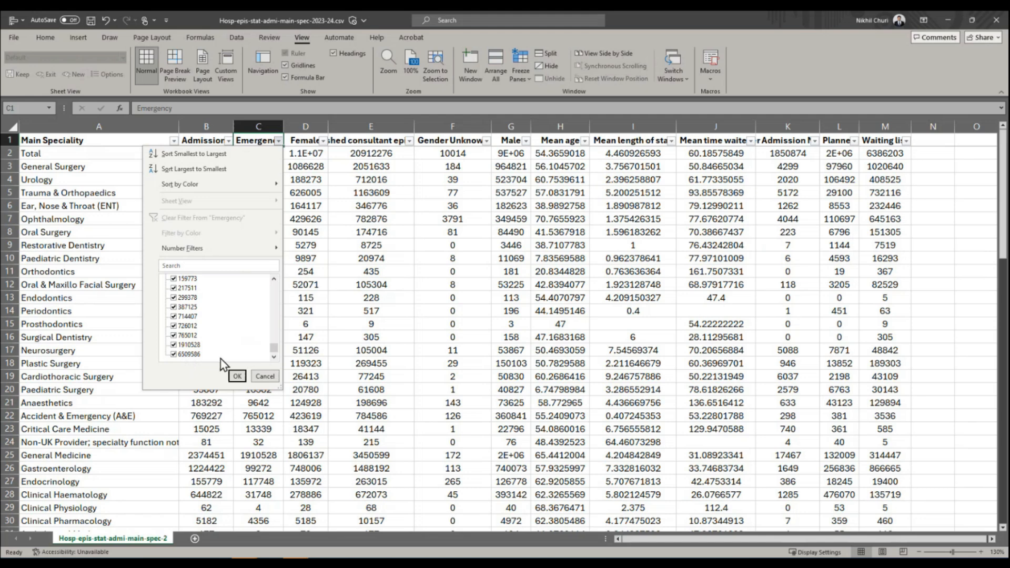
{"action": "scroll", "coordinate": [263, 352], "scroll_direction": "up", "scroll_amount": 10}
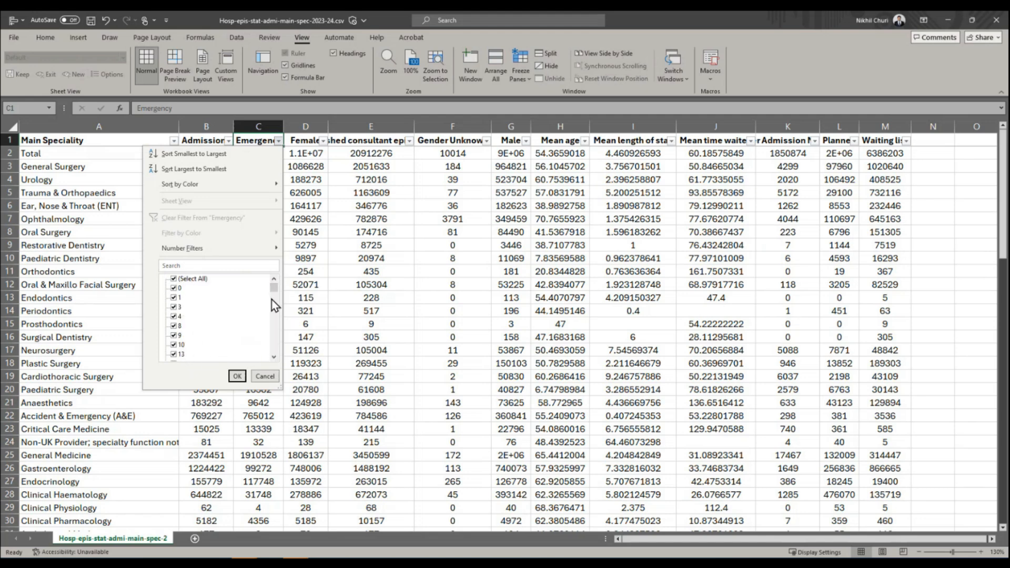
{"action": "left_click", "coordinate": [237, 376]}
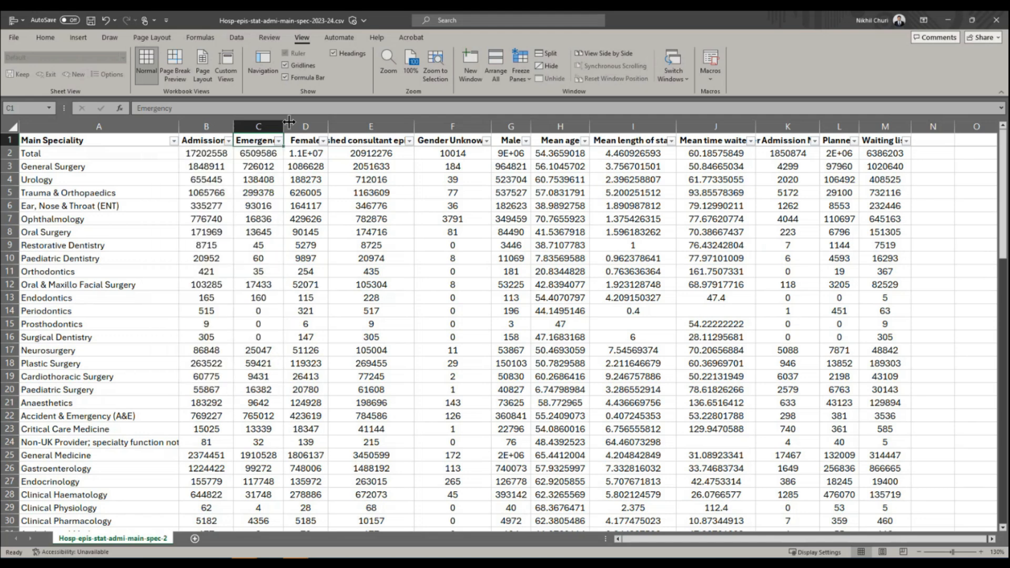
Check the smallest and largest filter values in the Female column, keeping all values selected.
{"action": "left_click", "coordinate": [322, 140]}
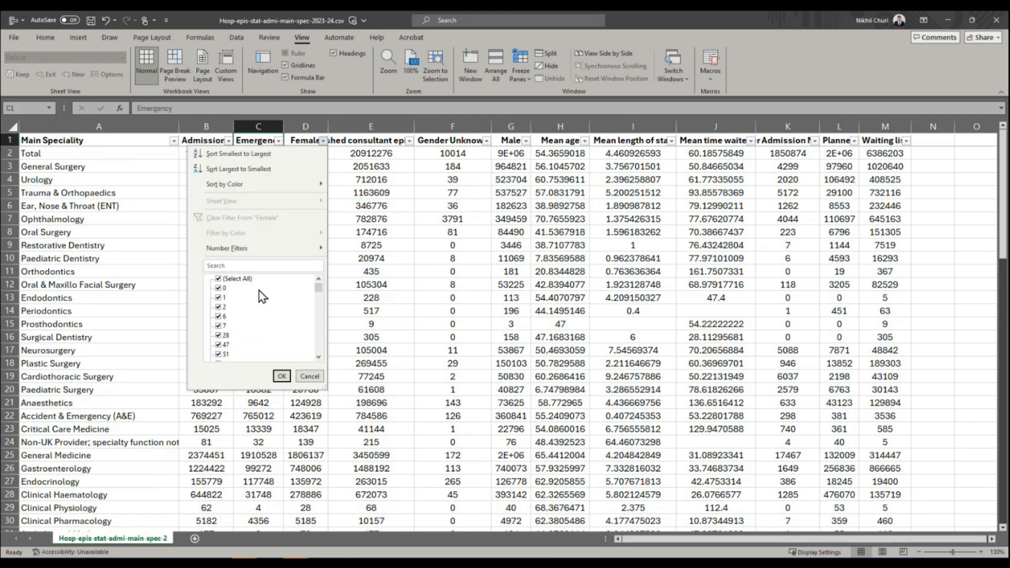
{"action": "left_click_drag", "start_coordinate": [320, 292], "coordinate": [314, 359]}
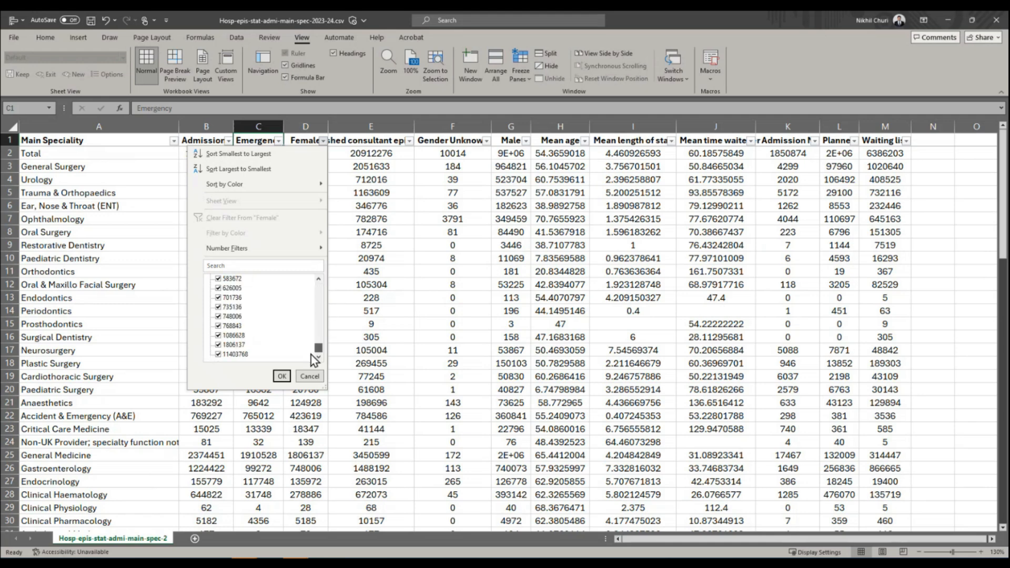
{"action": "mouse_move", "coordinate": [318, 348]}
{"action": "left_mouse_down"}
{"action": "mouse_move", "coordinate": [317, 279]}
{"action": "mouse_move", "coordinate": [314, 367]}
{"action": "left_mouse_up"}
{"action": "left_click", "coordinate": [281, 376]}
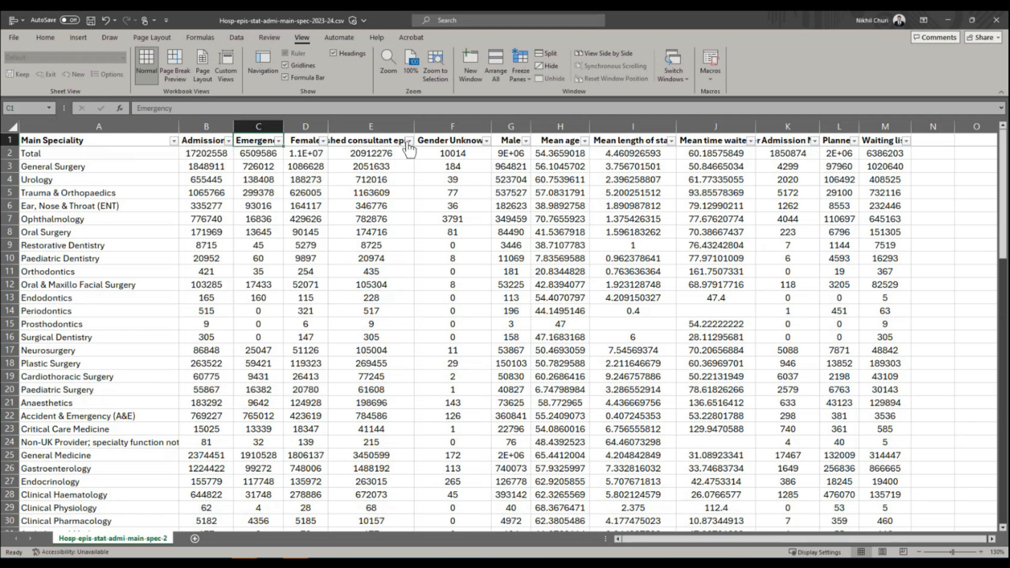
Check the range of filter values in the Finished consultant episodes column, keeping all values selected.
{"action": "left_click", "coordinate": [376, 144]}
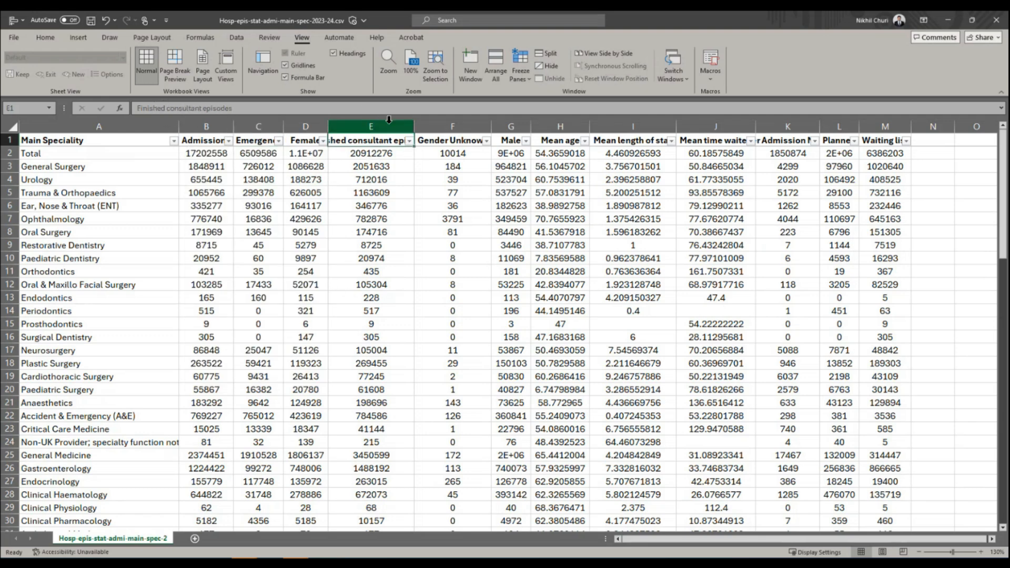
{"action": "left_click", "coordinate": [409, 141]}
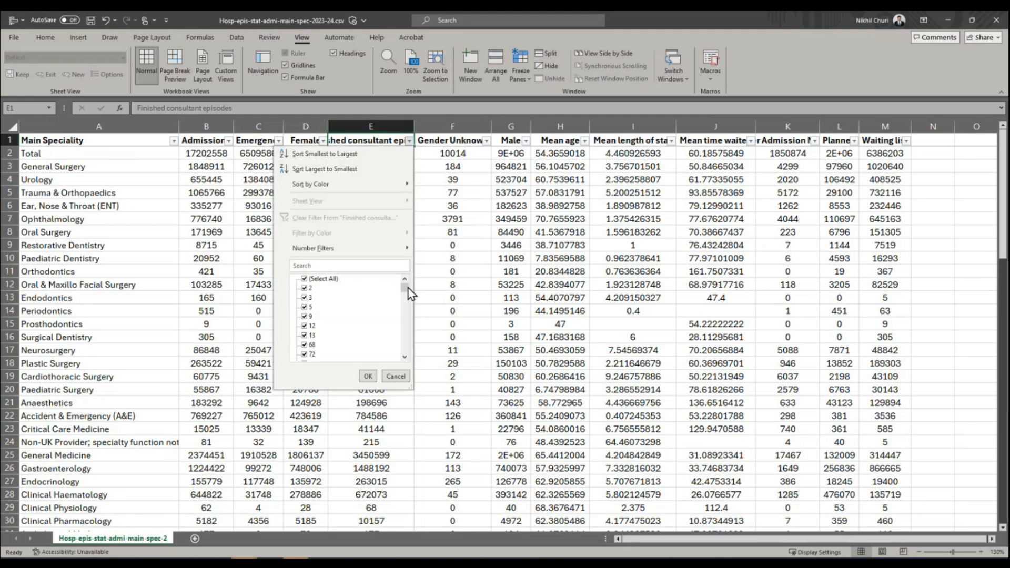
{"action": "left_click_drag", "start_coordinate": [405, 289], "coordinate": [405, 348]}
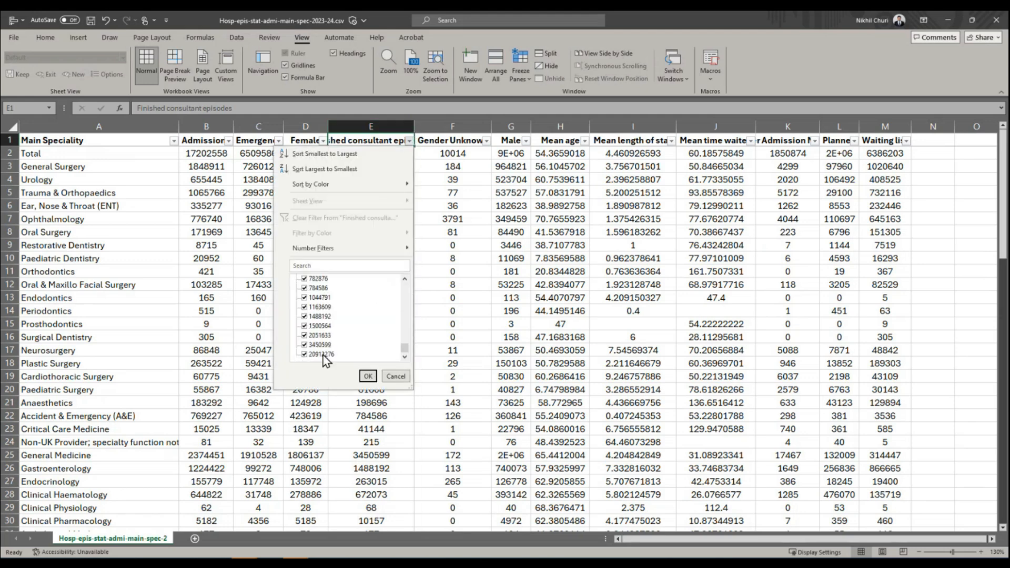
{"action": "left_click", "coordinate": [367, 376]}
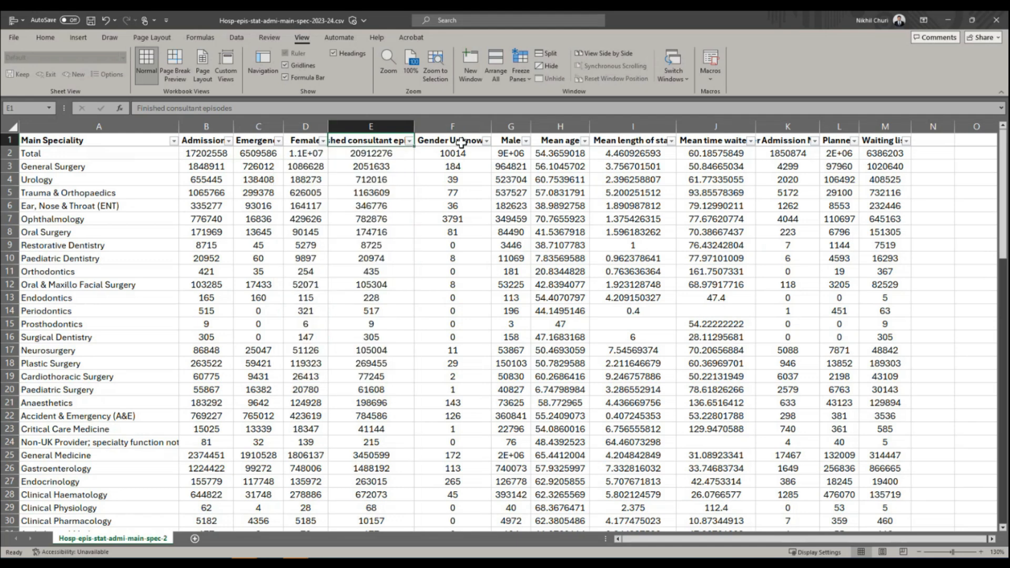
Check the highest filter values in the Gender Unknown column, keeping all values selected.
{"action": "left_click", "coordinate": [487, 141]}
{"action": "left_click_drag", "start_coordinate": [482, 289], "coordinate": [473, 368]}
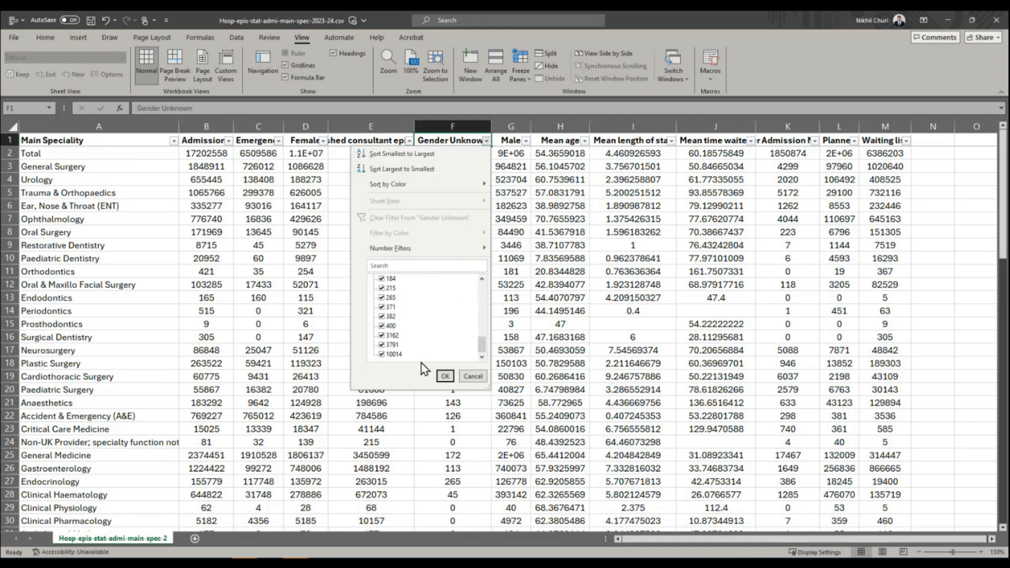
{"action": "left_click", "coordinate": [444, 377]}
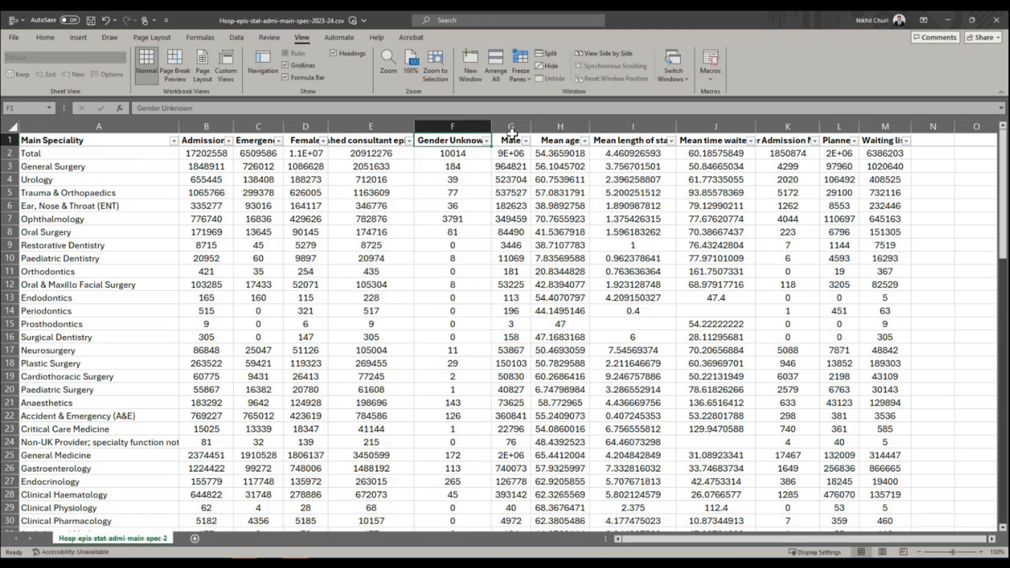
Check the smallest and largest filter values in the Male column, keeping all values selected.
{"action": "left_click", "coordinate": [526, 140]}
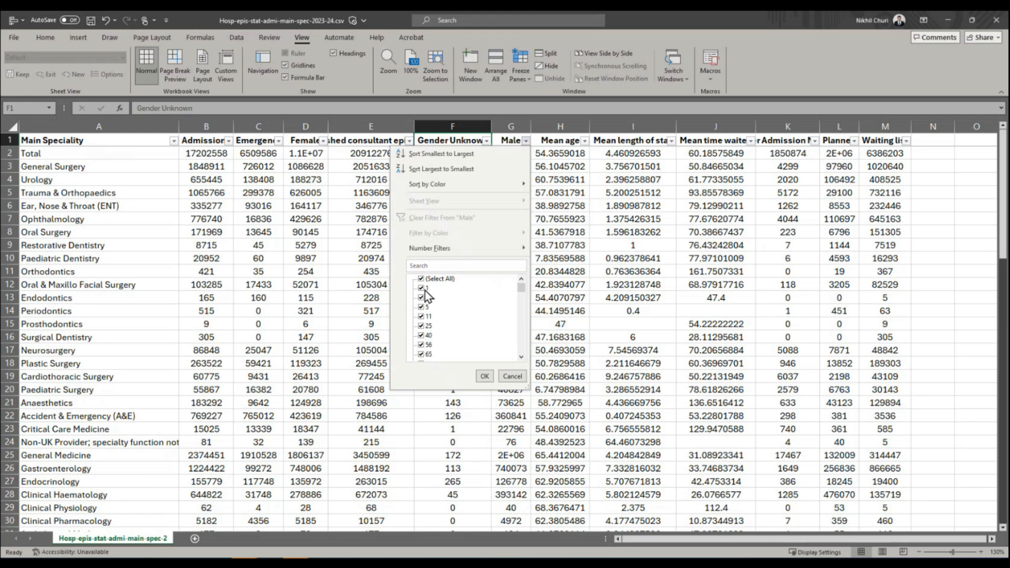
{"action": "left_click_drag", "start_coordinate": [522, 287], "coordinate": [525, 371]}
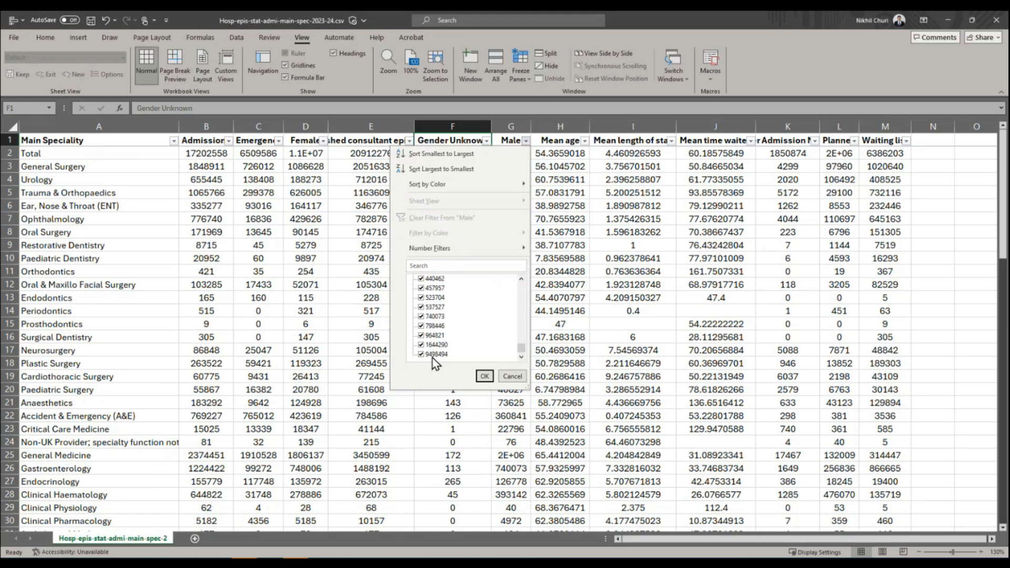
{"action": "left_click", "coordinate": [485, 377]}
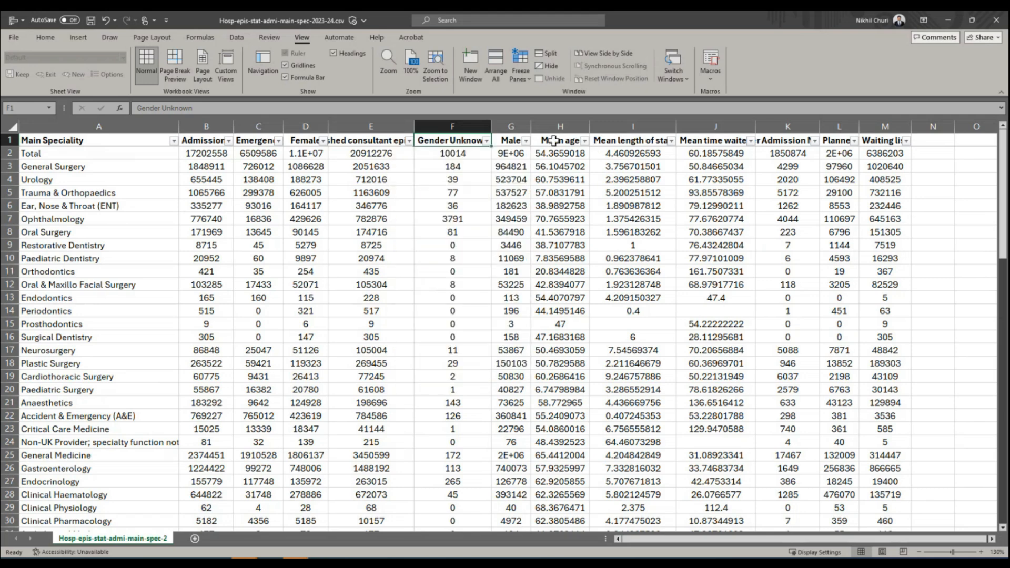
Check the range of filter values in the Mean age column, including whether it contains blanks.
{"action": "left_click", "coordinate": [587, 147]}
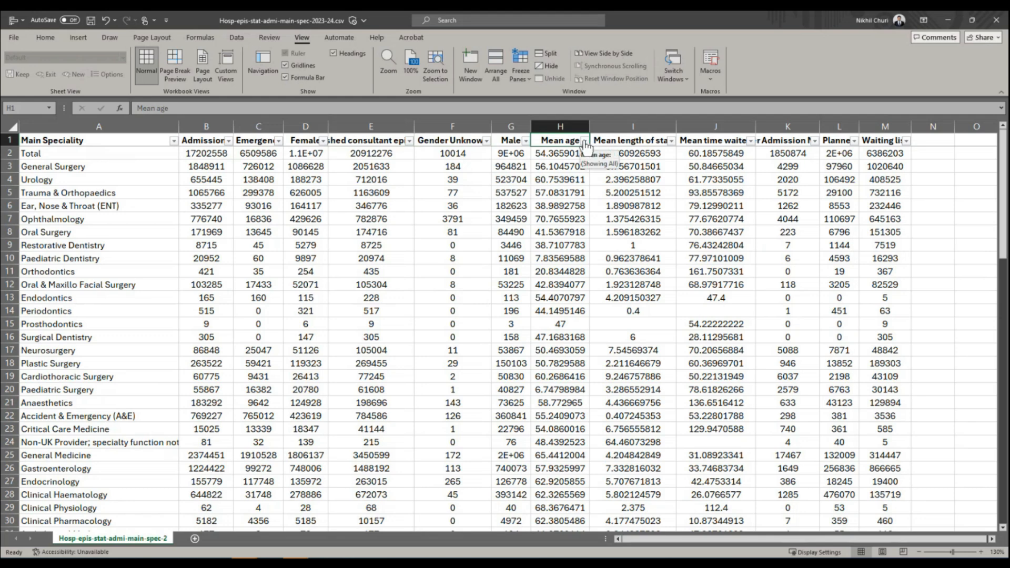
{"action": "left_click", "coordinate": [585, 141]}
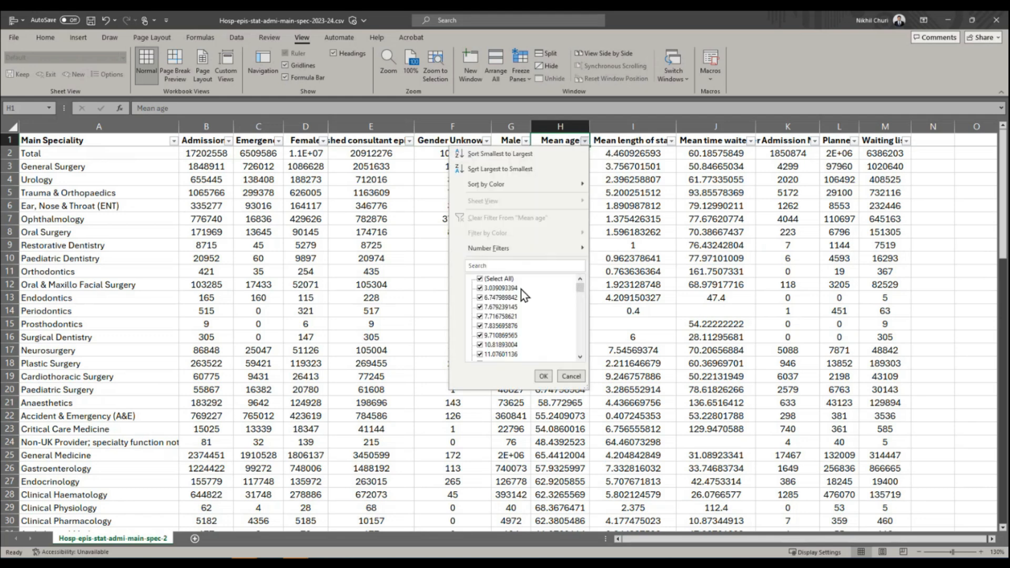
{"action": "left_click_drag", "start_coordinate": [580, 288], "coordinate": [574, 353]}
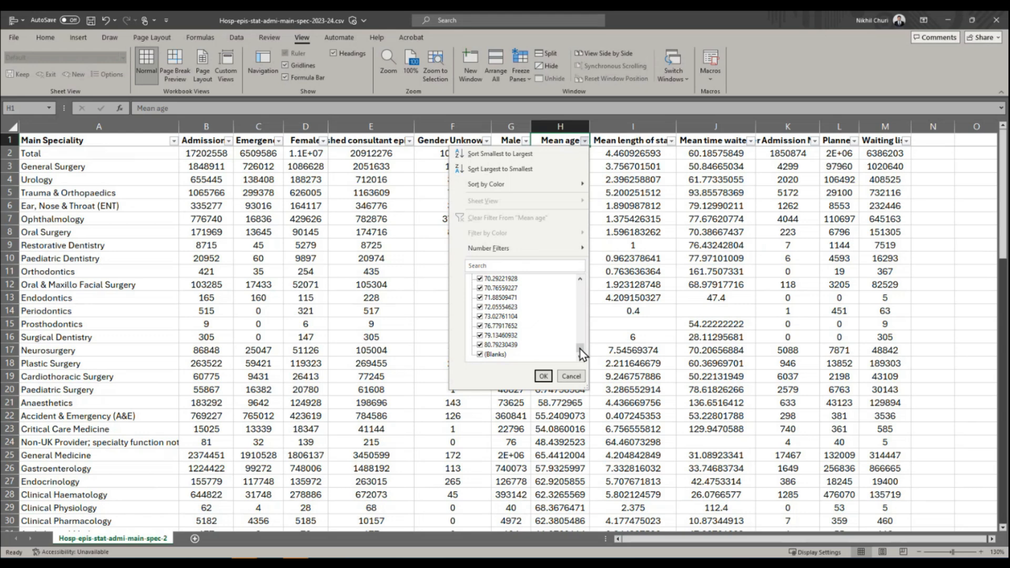
Filter the Mean age column to show only the rows with blank values.
{"action": "left_click_drag", "start_coordinate": [580, 351], "coordinate": [580, 284]}
{"action": "left_click", "coordinate": [499, 279]}
{"action": "left_click_drag", "start_coordinate": [581, 286], "coordinate": [581, 349]}
{"action": "left_click", "coordinate": [479, 355]}
{"action": "left_click", "coordinate": [543, 376]}
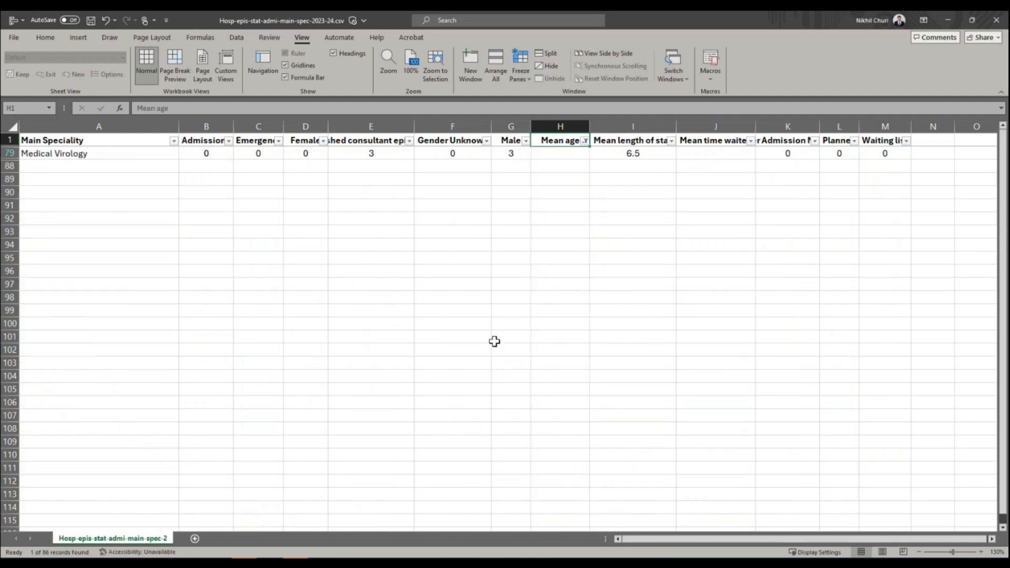
Inspect the filtered row's Main Speciality, Finished consultant episodes and Mean age cells.
{"action": "left_click", "coordinate": [50, 154]}
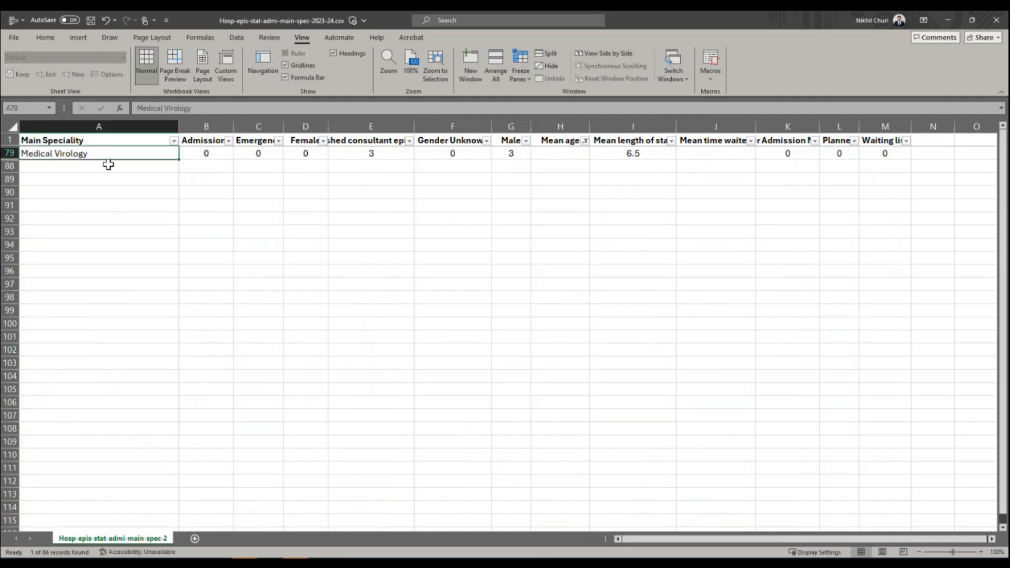
{"action": "left_click", "coordinate": [376, 152]}
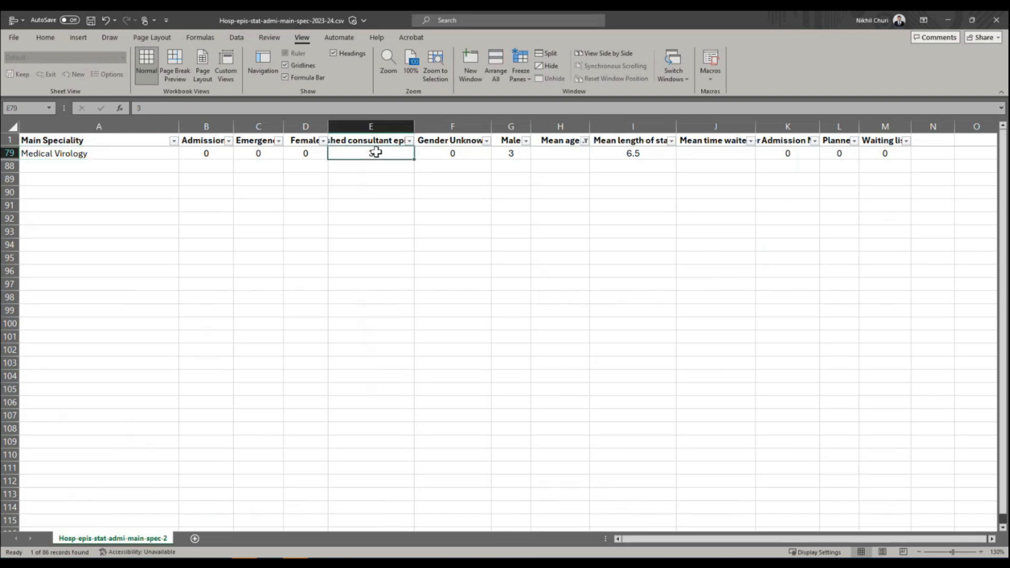
{"action": "left_click", "coordinate": [558, 153]}
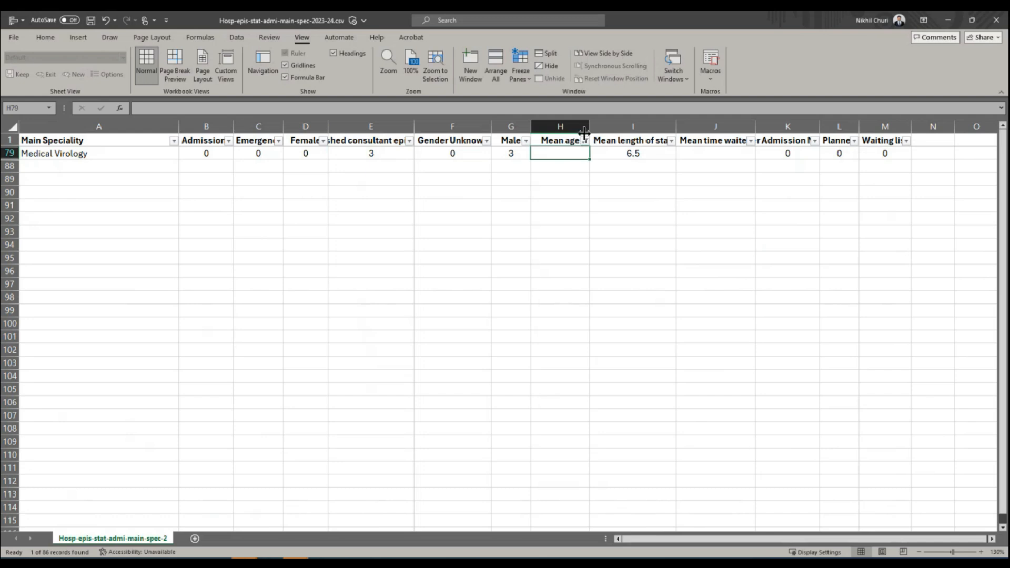
Reselect all values in the Mean age filter so every row is shown again.
{"action": "left_click", "coordinate": [585, 141]}
{"action": "left_click", "coordinate": [491, 279]}
{"action": "left_click", "coordinate": [542, 377]}
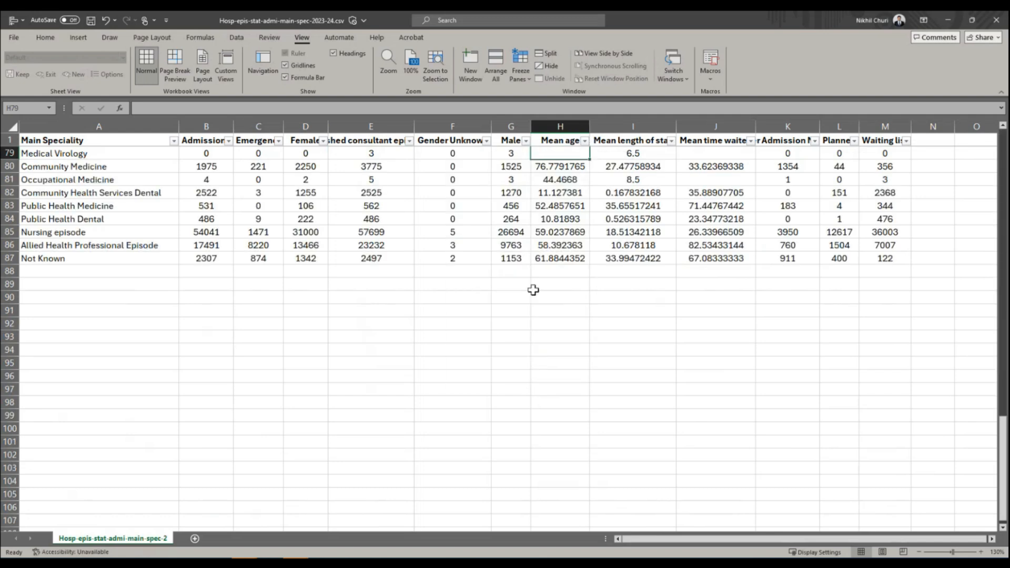
Check the lowest and highest filter values in the Mean length of stay column and look for blanks.
{"action": "scroll", "coordinate": [908, 312], "scroll_direction": "up", "scroll_amount": 15}
{"action": "left_click_drag", "start_coordinate": [1002, 311], "coordinate": [1003, 162]}
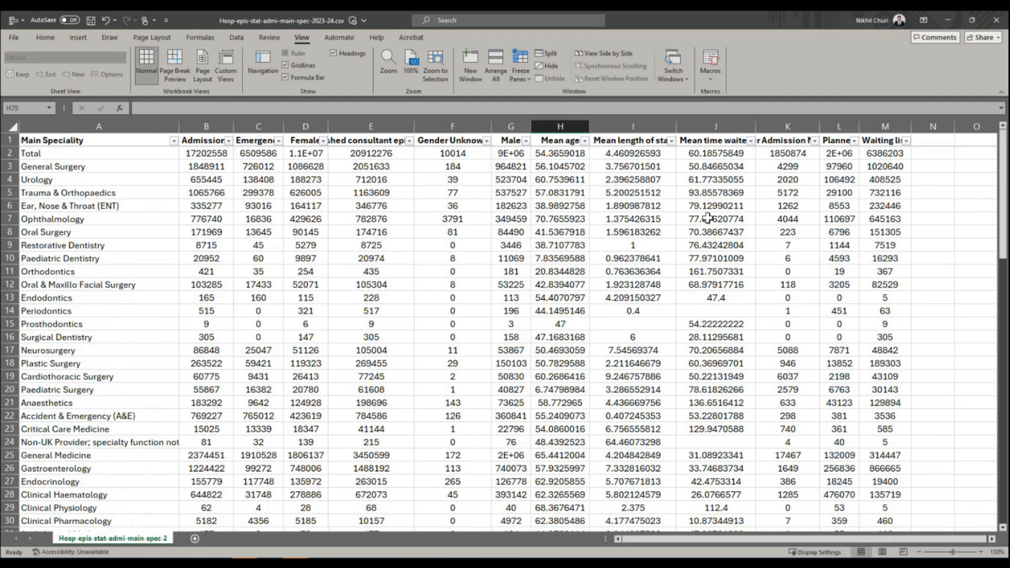
{"action": "left_click", "coordinate": [647, 128]}
{"action": "left_click", "coordinate": [628, 139]}
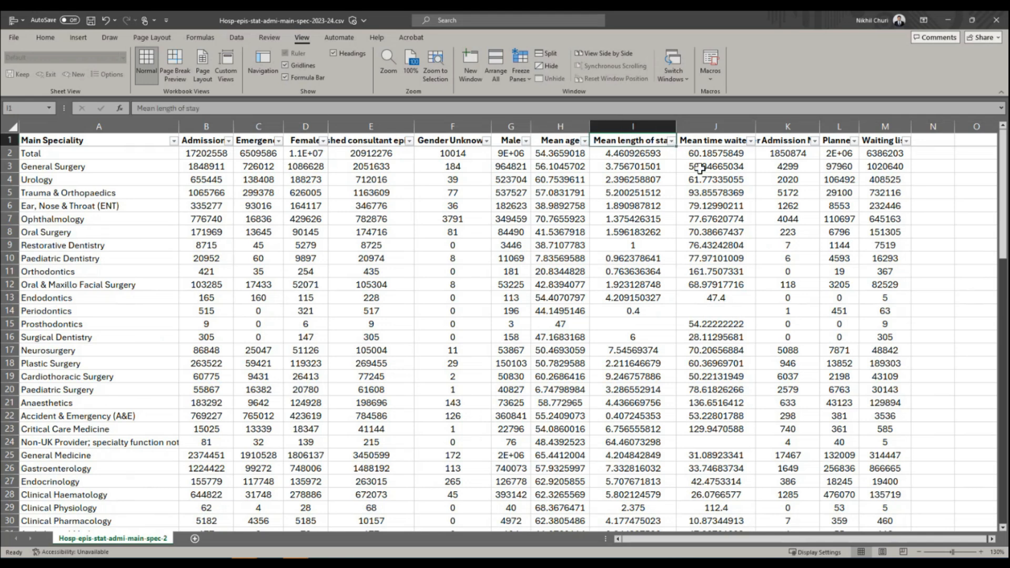
{"action": "left_click", "coordinate": [672, 141]}
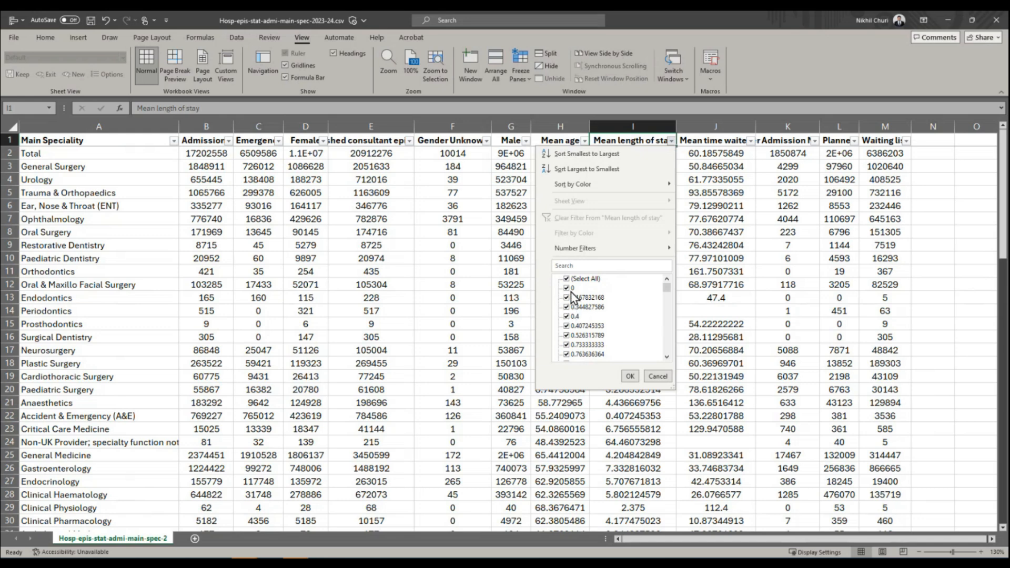
{"action": "mouse_move", "coordinate": [666, 288]}
{"action": "left_mouse_down"}
{"action": "mouse_move", "coordinate": [669, 377]}
{"action": "mouse_move", "coordinate": [674, 280]}
{"action": "left_mouse_up"}
{"action": "left_click_drag", "start_coordinate": [678, 392], "coordinate": [674, 285]}
{"action": "left_click_drag", "start_coordinate": [674, 279], "coordinate": [673, 372]}
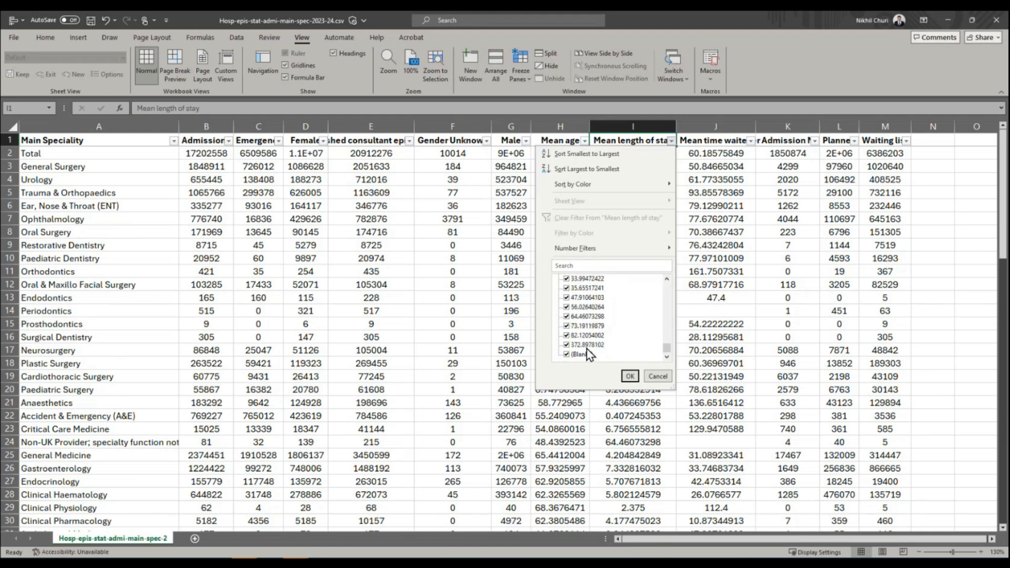
Filter the Mean length of stay column to show only the rows with blank values.
{"action": "mouse_move", "coordinate": [666, 349]}
{"action": "left_mouse_down"}
{"action": "mouse_move", "coordinate": [666, 287]}
{"action": "mouse_move", "coordinate": [668, 350]}
{"action": "left_mouse_up"}
{"action": "left_click", "coordinate": [568, 280]}
{"action": "left_click", "coordinate": [567, 354]}
{"action": "left_click", "coordinate": [630, 377]}
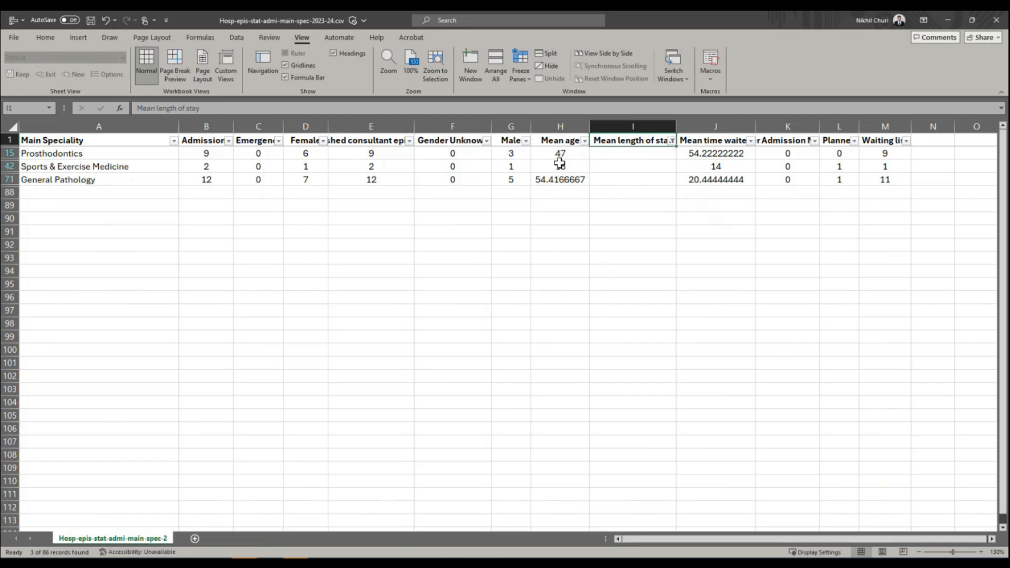
Reselect all values in the Mean length of stay filter to bring back every row.
{"action": "left_click", "coordinate": [672, 141]}
{"action": "left_click", "coordinate": [588, 280]}
{"action": "left_click", "coordinate": [629, 376]}
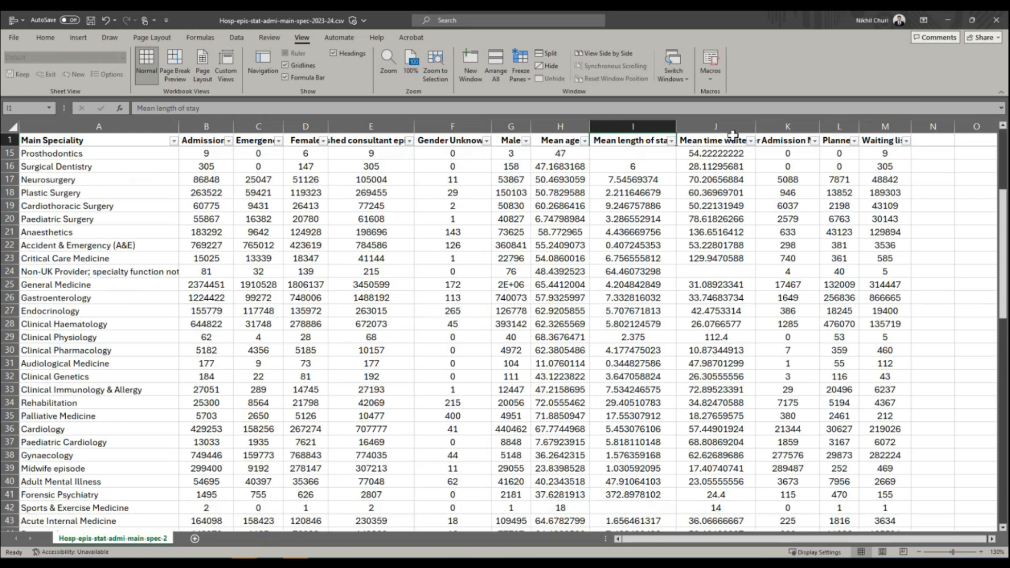
Check the range of filter values in the Mean time waited column and look for blanks.
{"action": "left_click", "coordinate": [733, 137]}
{"action": "left_click", "coordinate": [751, 143]}
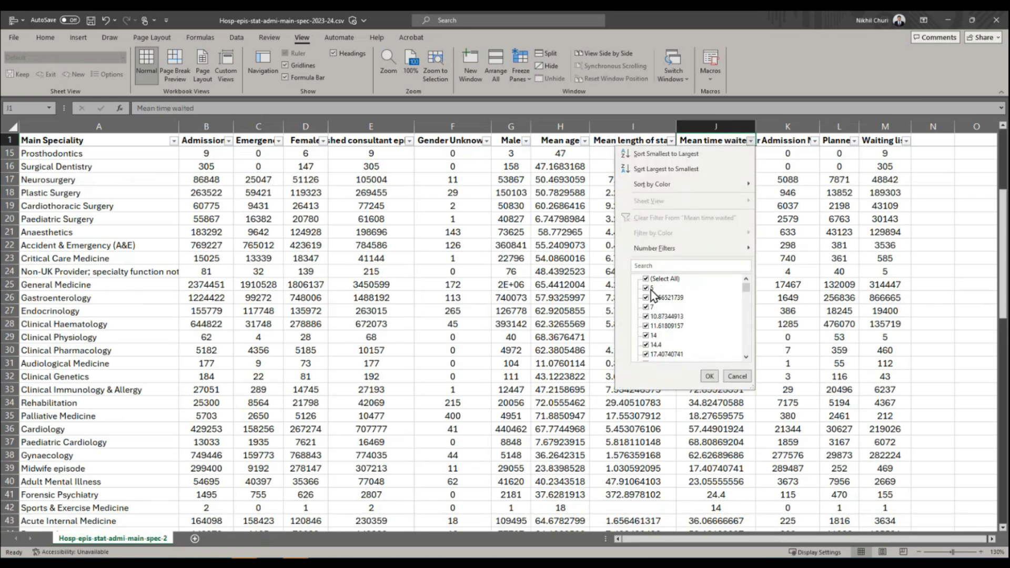
{"action": "left_click_drag", "start_coordinate": [746, 289], "coordinate": [754, 359]}
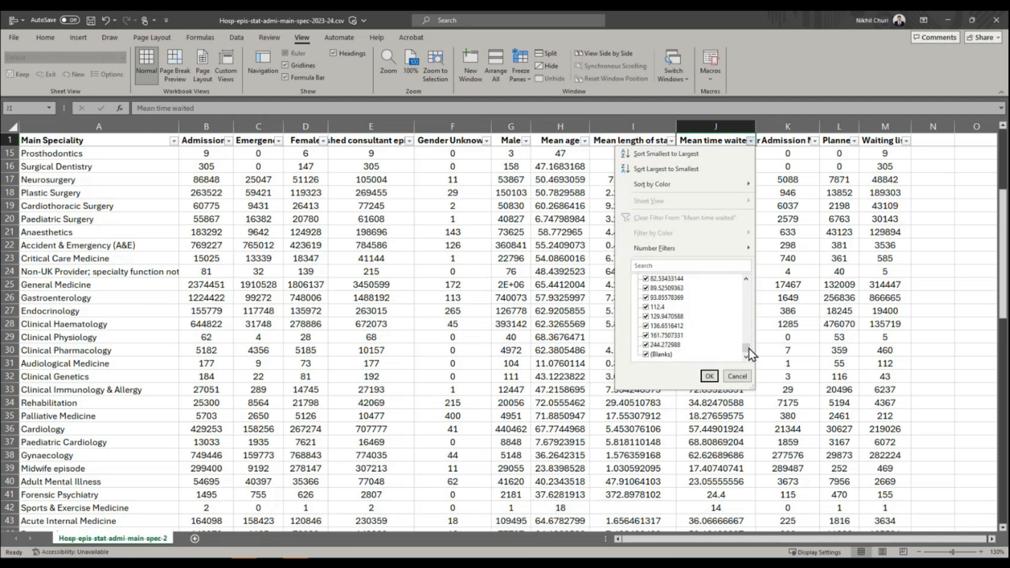
Filter the Mean time waited column to show only the rows with blank values.
{"action": "mouse_move", "coordinate": [746, 347]}
{"action": "left_mouse_down"}
{"action": "mouse_move", "coordinate": [752, 279]}
{"action": "mouse_move", "coordinate": [759, 358]}
{"action": "left_mouse_up"}
{"action": "left_click", "coordinate": [663, 278]}
{"action": "left_click", "coordinate": [661, 354]}
{"action": "left_click", "coordinate": [709, 377]}
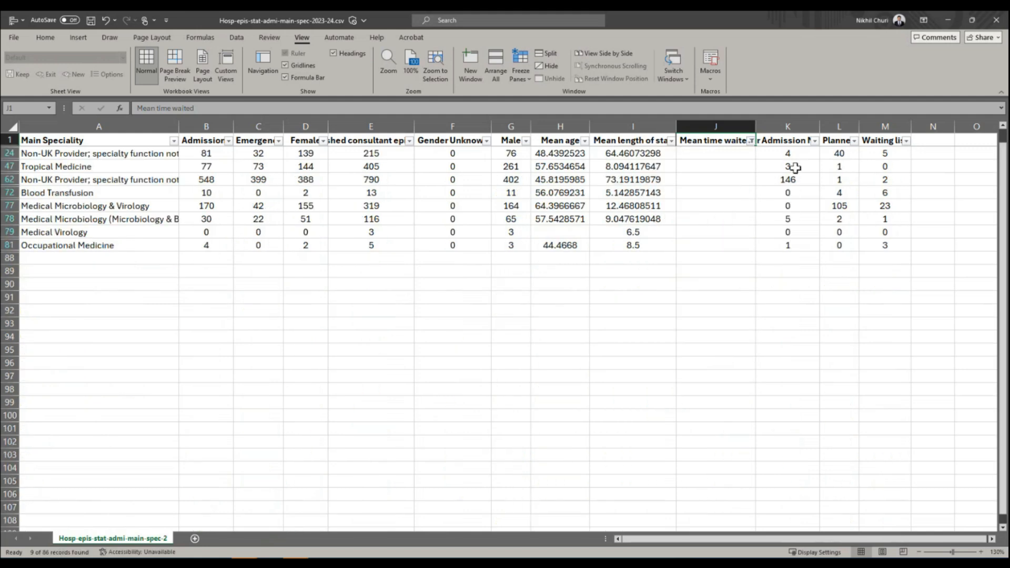
Select the blank Mean time waited cells to review them, and restore all values in that column's filter.
{"action": "scroll", "coordinate": [747, 186], "scroll_direction": "up", "scroll_amount": 1}
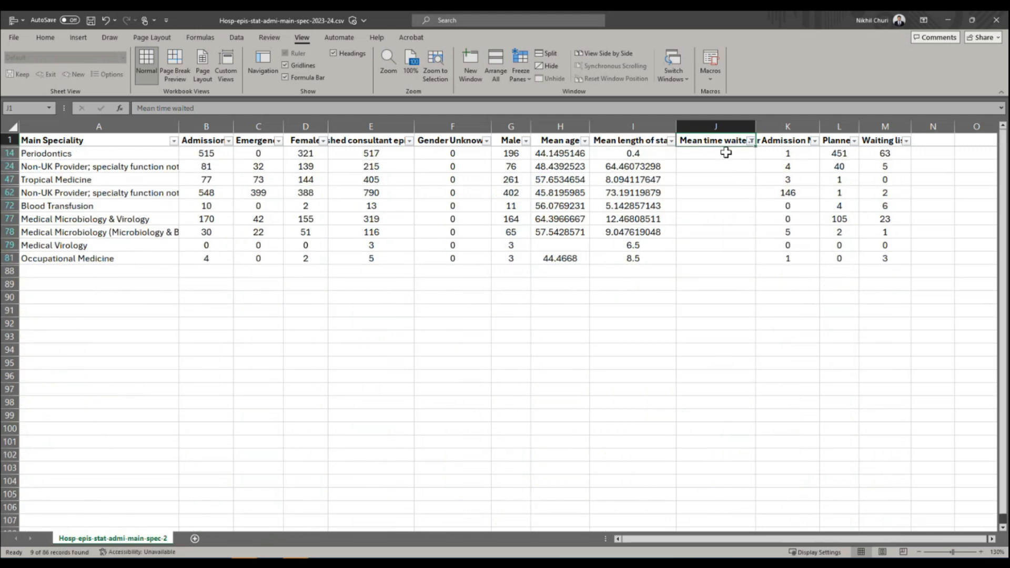
{"action": "left_click_drag", "start_coordinate": [726, 153], "coordinate": [742, 259]}
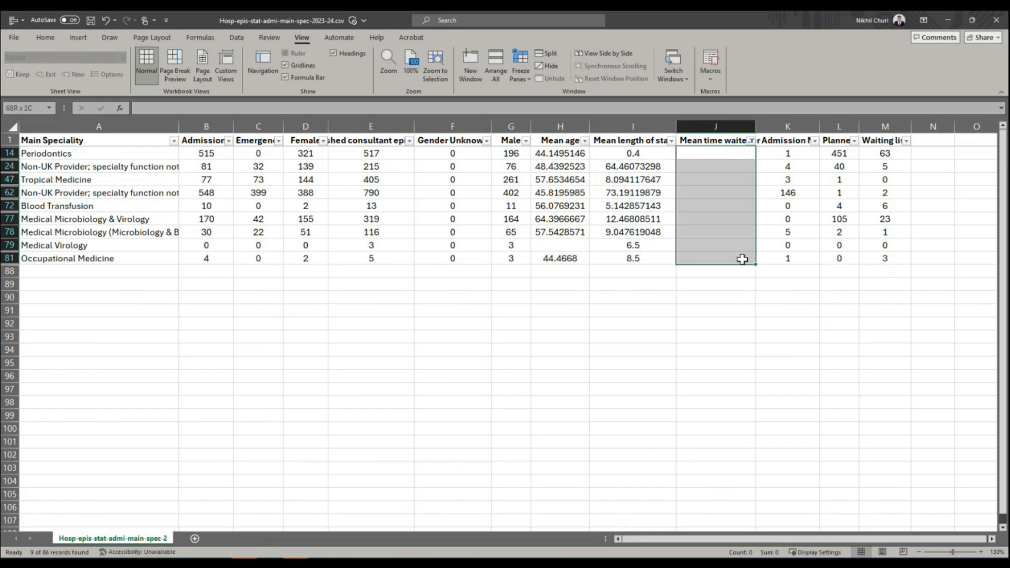
{"action": "left_click", "coordinate": [752, 141]}
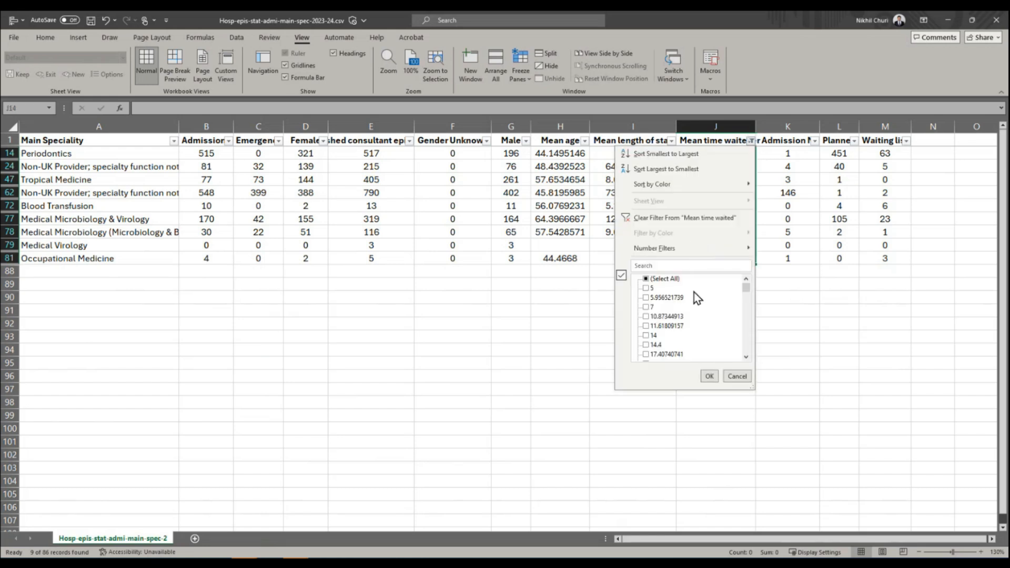
{"action": "left_click", "coordinate": [709, 376]}
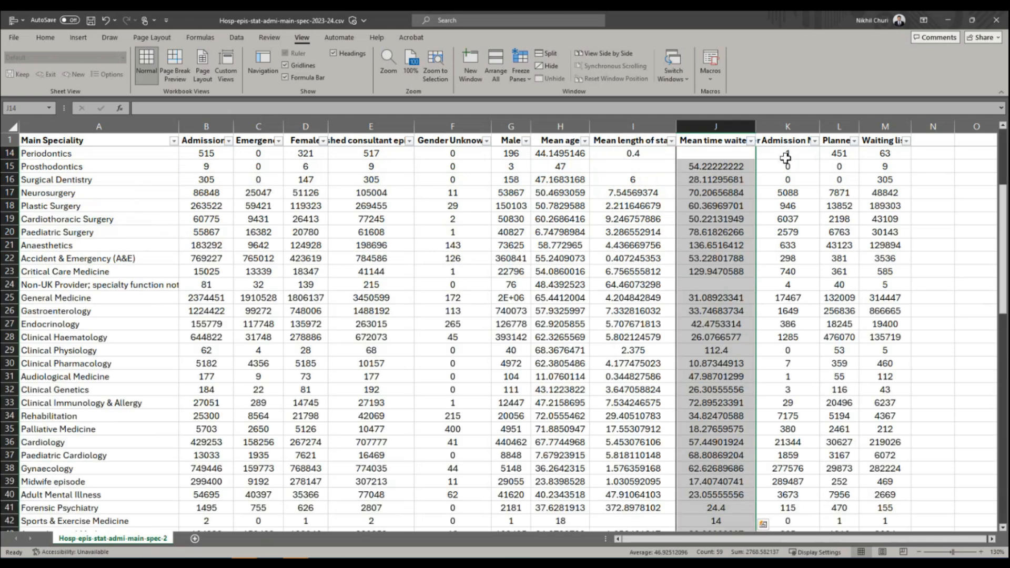
Check the range of filter values in the Other Admission Method column, keeping all values selected.
{"action": "left_click", "coordinate": [785, 140]}
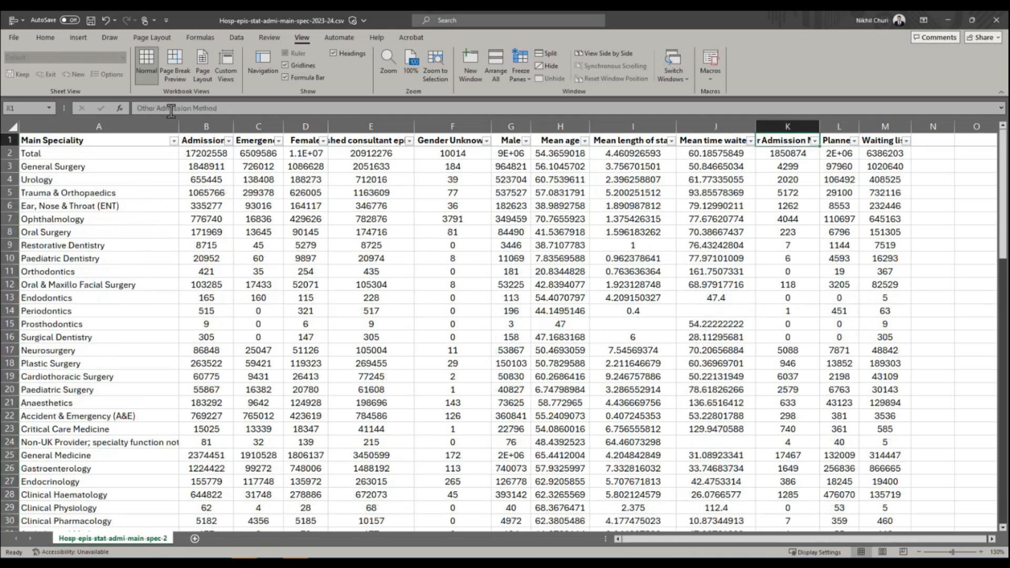
{"action": "left_click", "coordinate": [814, 141]}
{"action": "left_click_drag", "start_coordinate": [810, 289], "coordinate": [815, 355]}
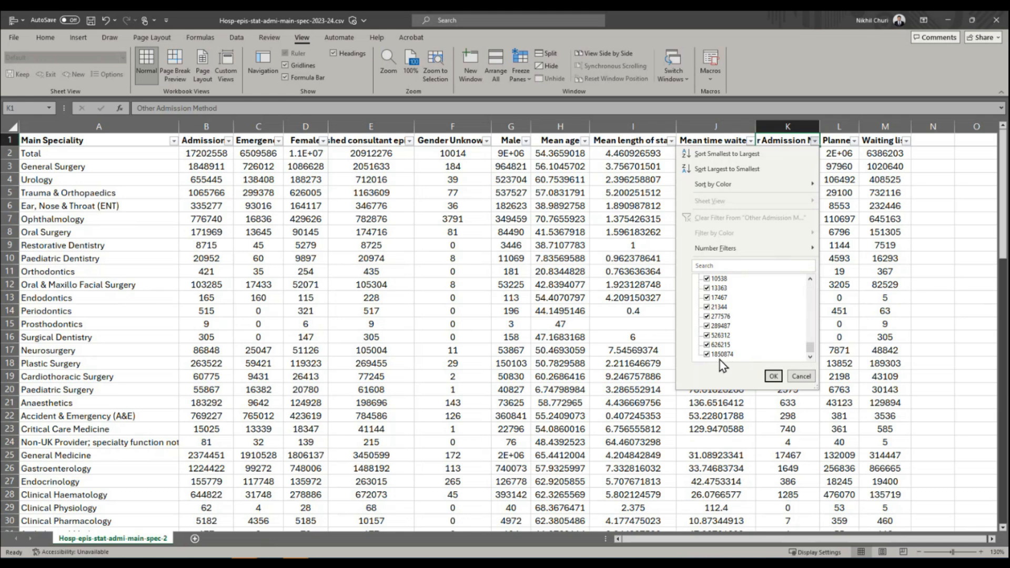
{"action": "left_click", "coordinate": [773, 375]}
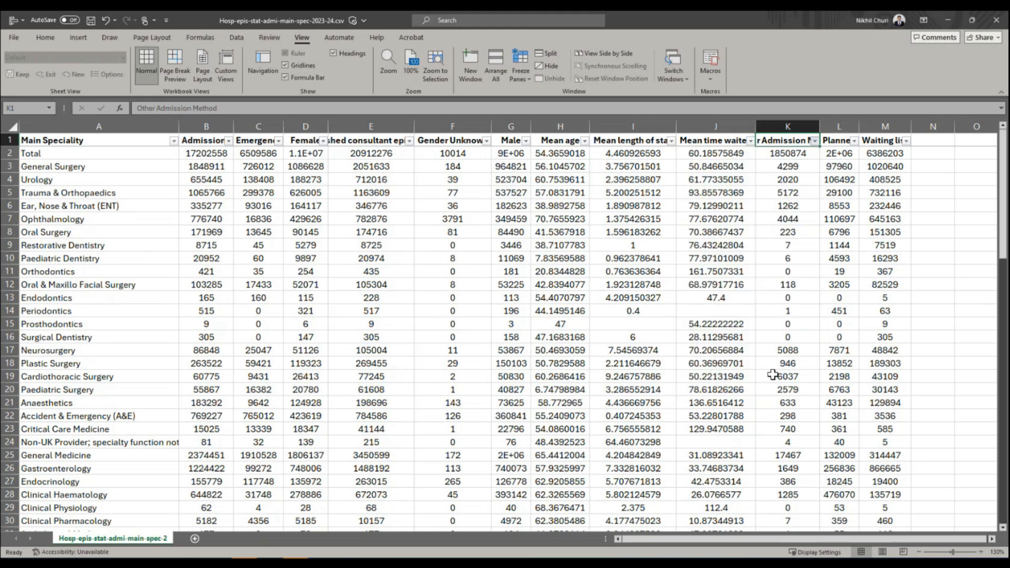
Check the smallest and largest filter values in the Planned column, keeping all values selected.
{"action": "left_click", "coordinate": [854, 141]}
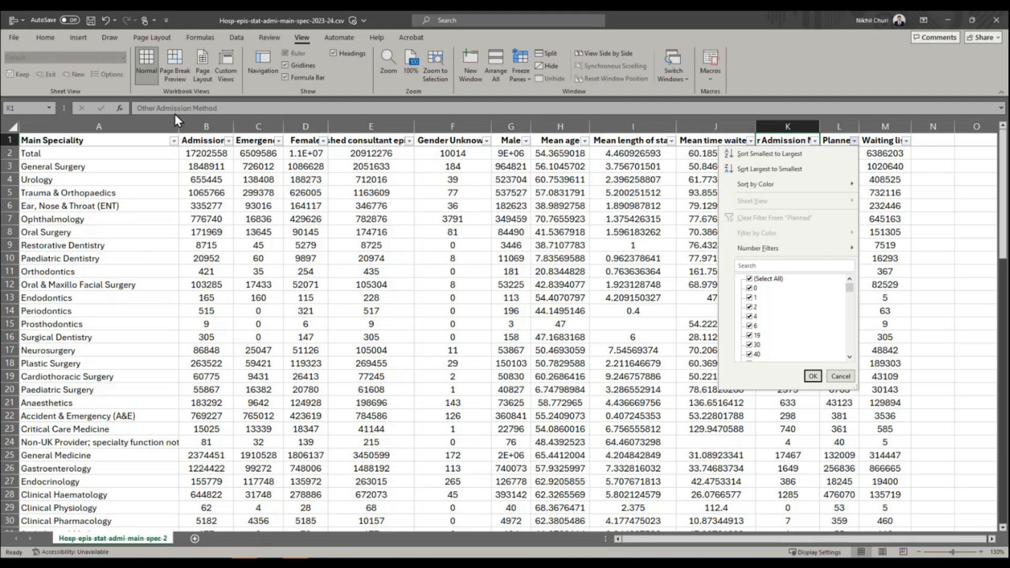
{"action": "left_click", "coordinate": [913, 209]}
{"action": "left_click", "coordinate": [835, 148]}
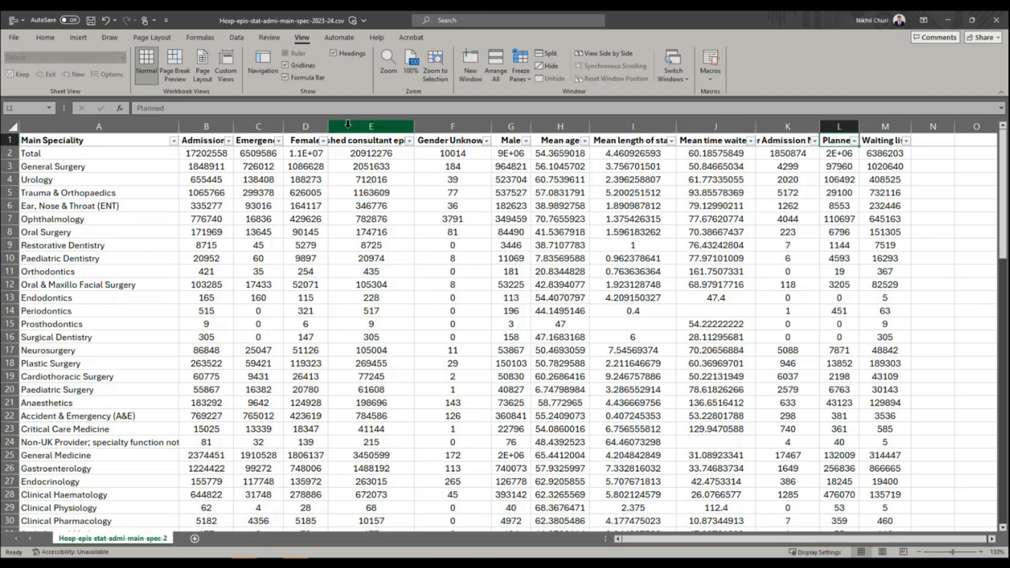
{"action": "left_click", "coordinate": [854, 141]}
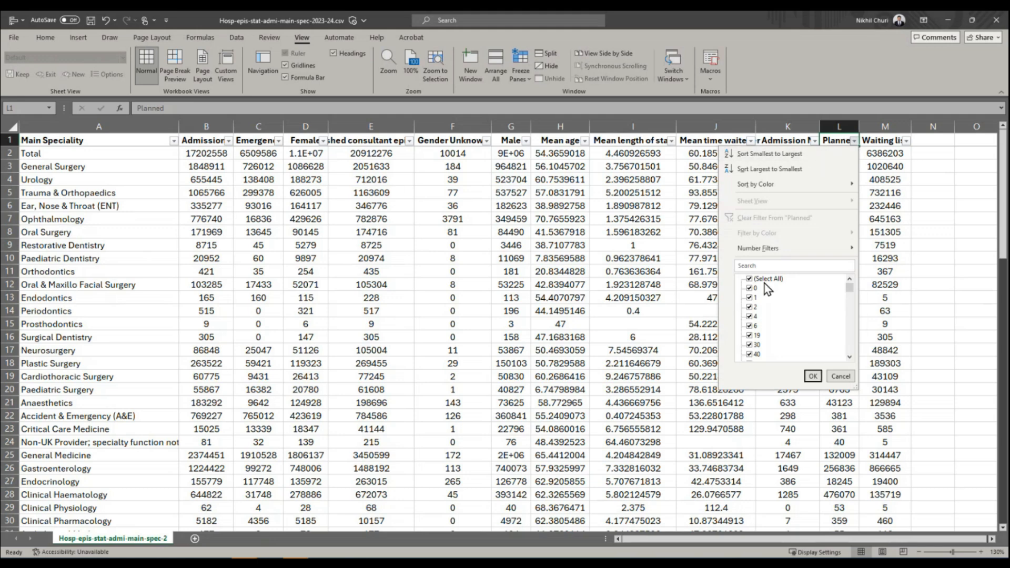
{"action": "left_click_drag", "start_coordinate": [852, 288], "coordinate": [782, 358]}
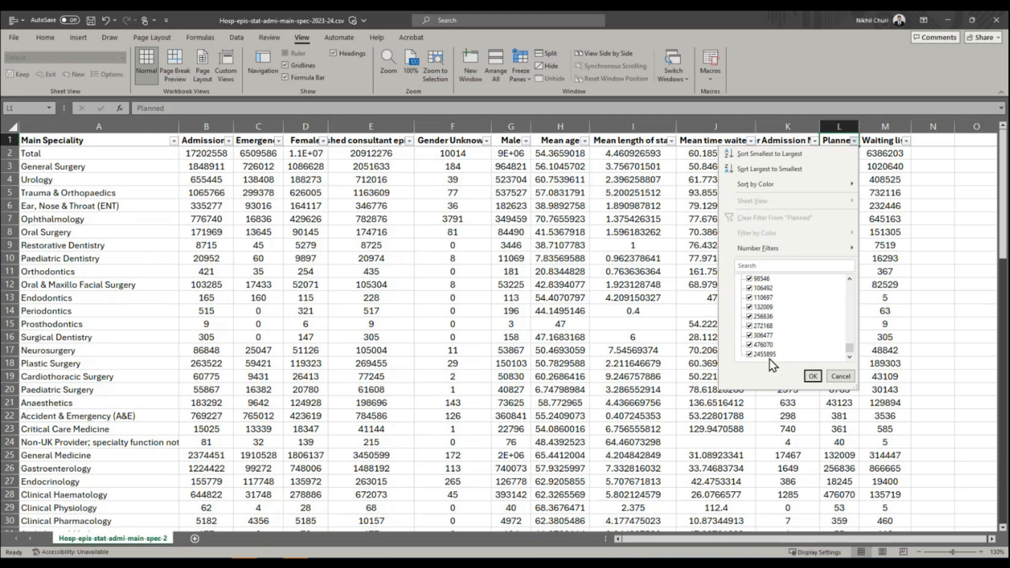
{"action": "left_click", "coordinate": [812, 376]}
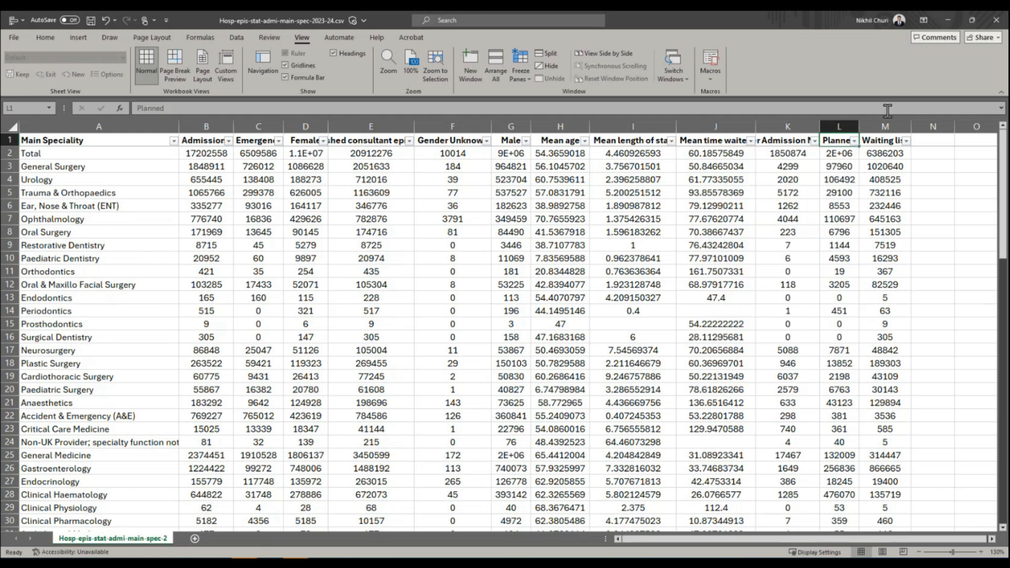
Check the range of filter values in the Waiting list column, keeping all values selected, and save the CSV file.
{"action": "left_click", "coordinate": [884, 143]}
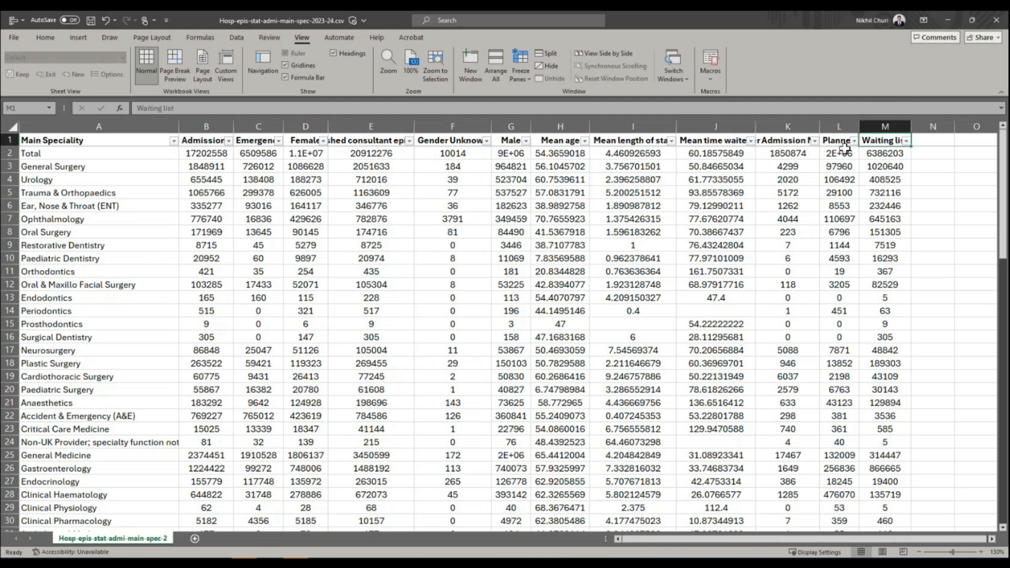
{"action": "left_click", "coordinate": [906, 140]}
{"action": "left_click_drag", "start_coordinate": [901, 288], "coordinate": [901, 348]}
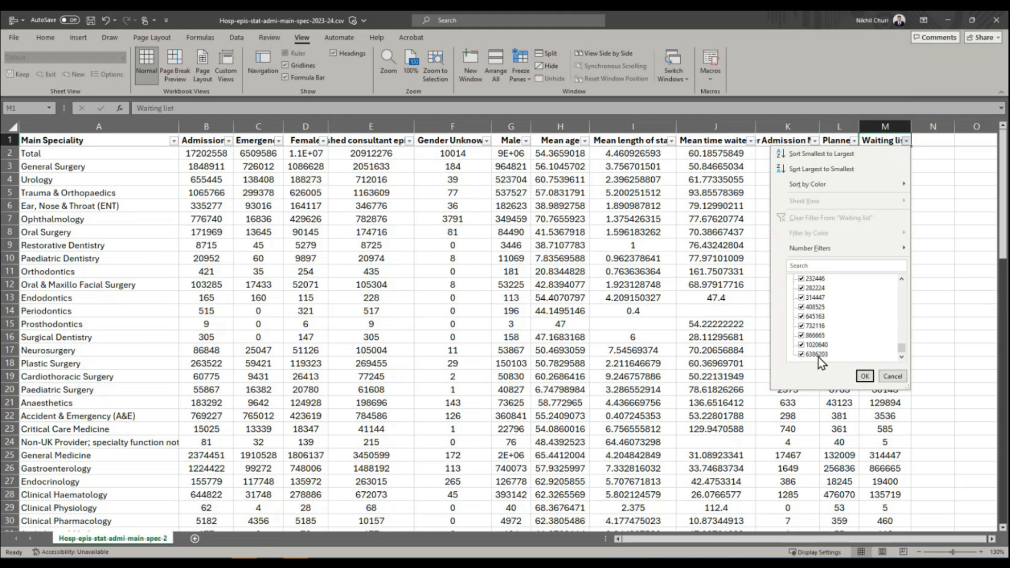
{"action": "left_click", "coordinate": [864, 375]}
{"action": "left_click", "coordinate": [707, 232]}
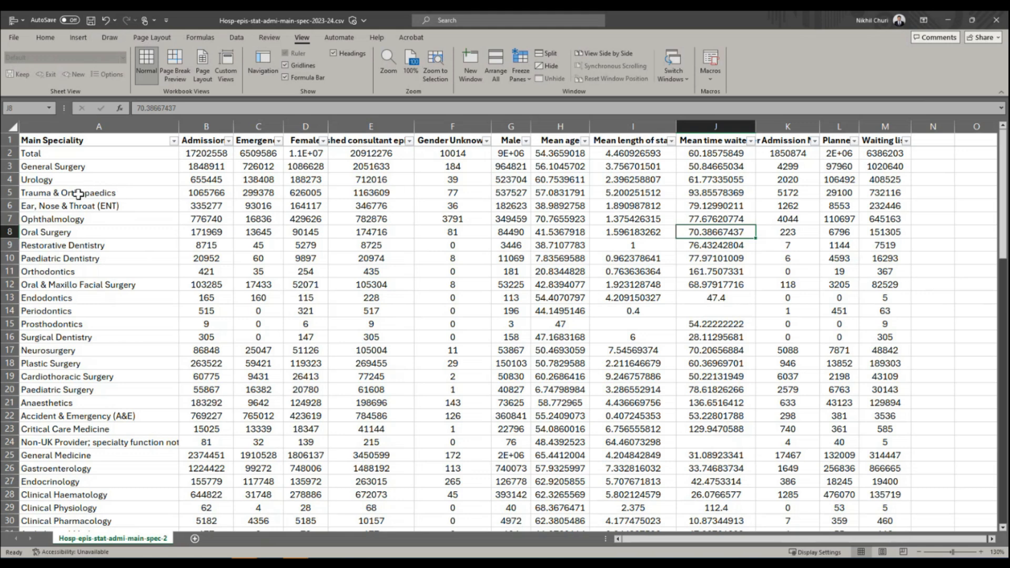
{"action": "left_click", "coordinate": [91, 20]}
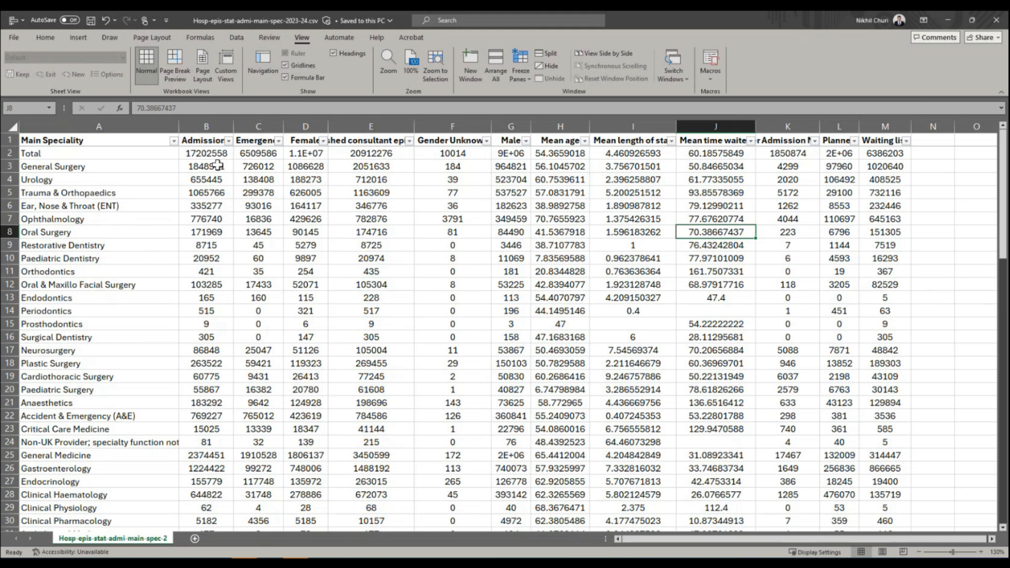
Review the Total row's values across the columns and look through the speciality rows below it.
{"action": "left_click_drag", "start_coordinate": [210, 153], "coordinate": [253, 150]}
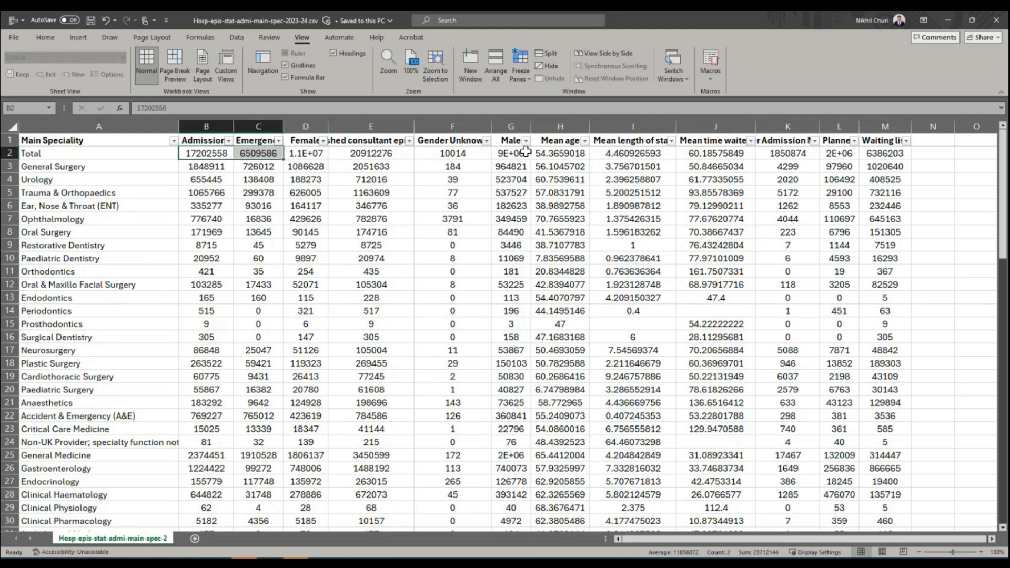
{"action": "left_click_drag", "start_coordinate": [541, 152], "coordinate": [599, 154]}
{"action": "left_click_drag", "start_coordinate": [679, 156], "coordinate": [896, 157]}
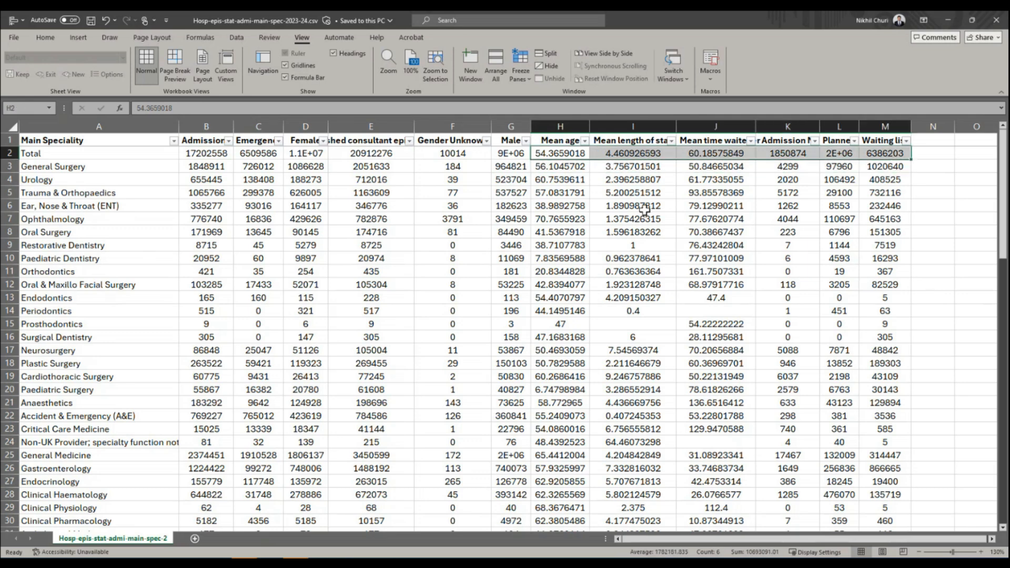
{"action": "scroll", "coordinate": [401, 219], "scroll_direction": "down", "scroll_amount": 8}
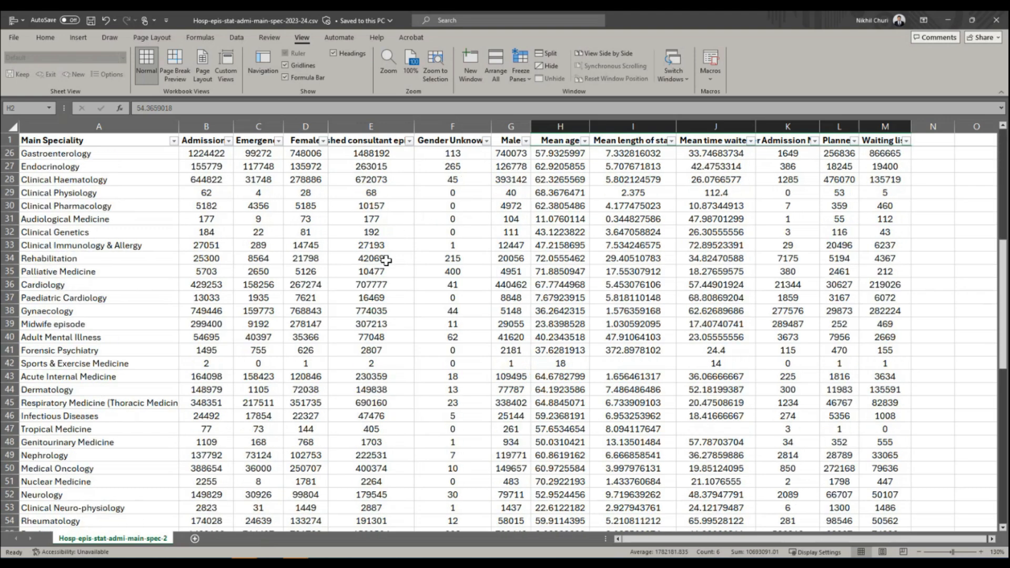
{"action": "scroll", "coordinate": [388, 258], "scroll_direction": "up", "scroll_amount": 8}
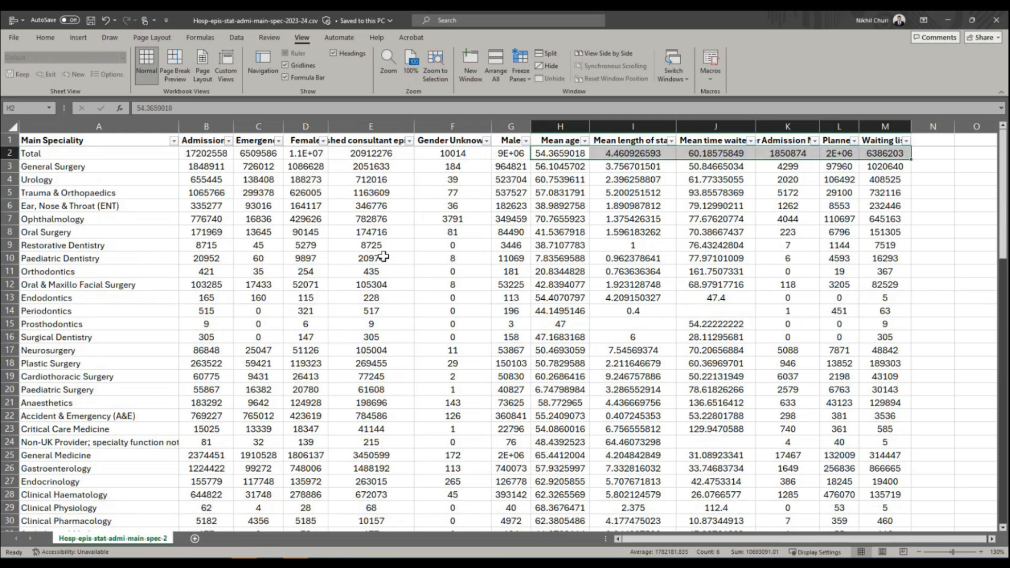
{"action": "left_click", "coordinate": [372, 253]}
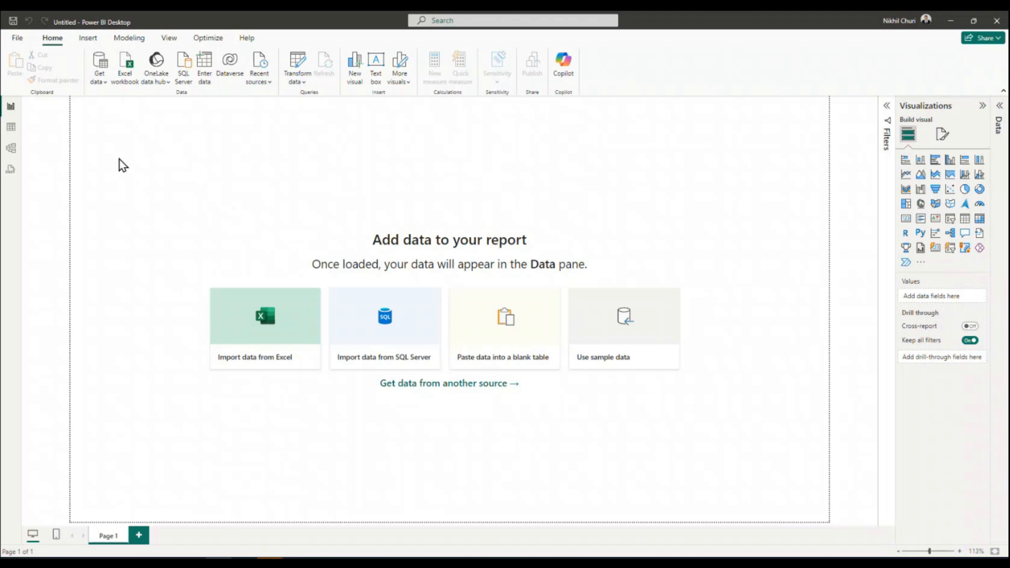
In Power BI Desktop, import Hosp-epis-stat-admi-main-spec-2023-24.csv from the Downloads folder as a Text/CSV source.
{"action": "left_click", "coordinate": [107, 85]}
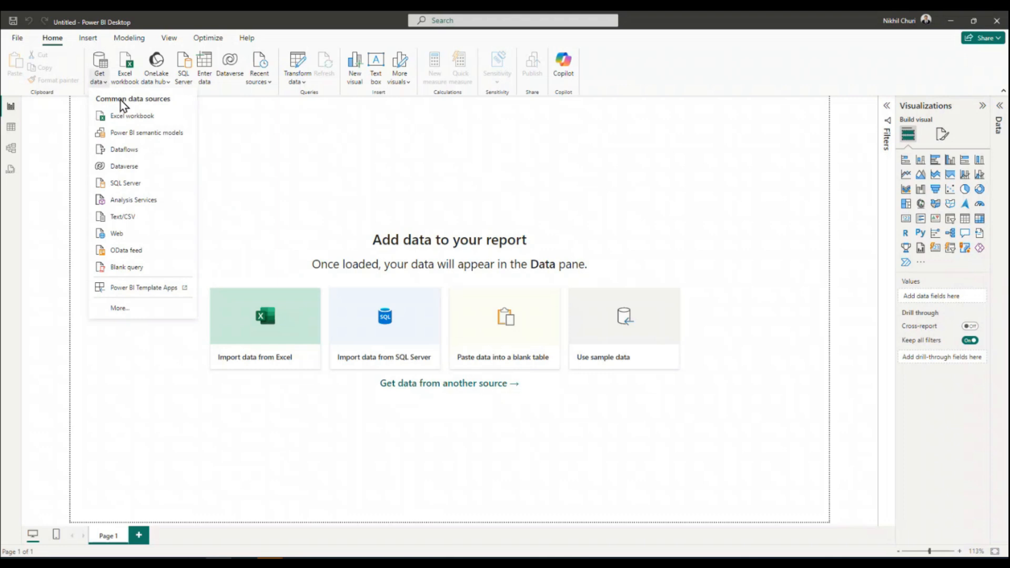
{"action": "left_click", "coordinate": [138, 220]}
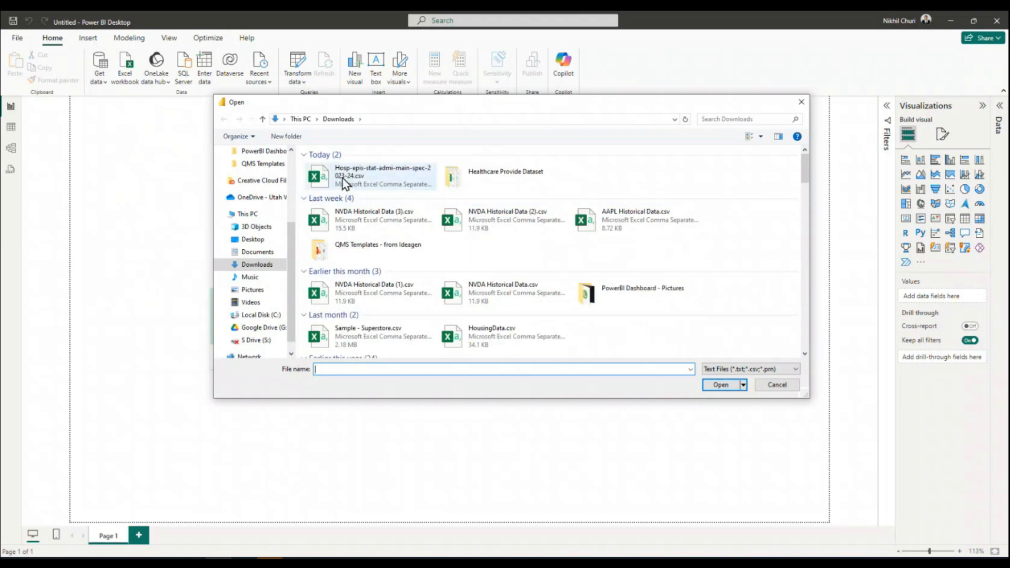
{"action": "left_click", "coordinate": [347, 179]}
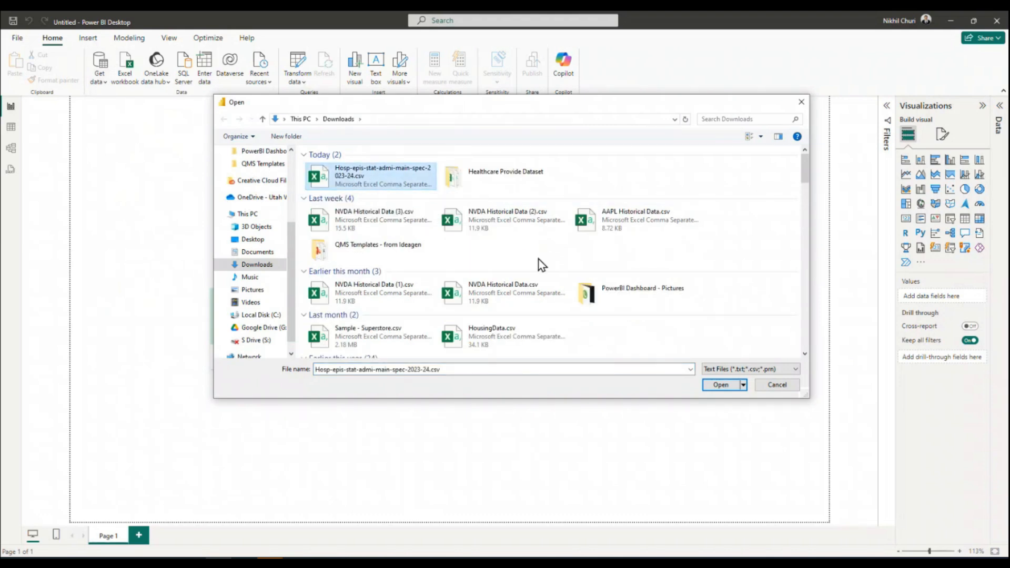
{"action": "left_click", "coordinate": [721, 386]}
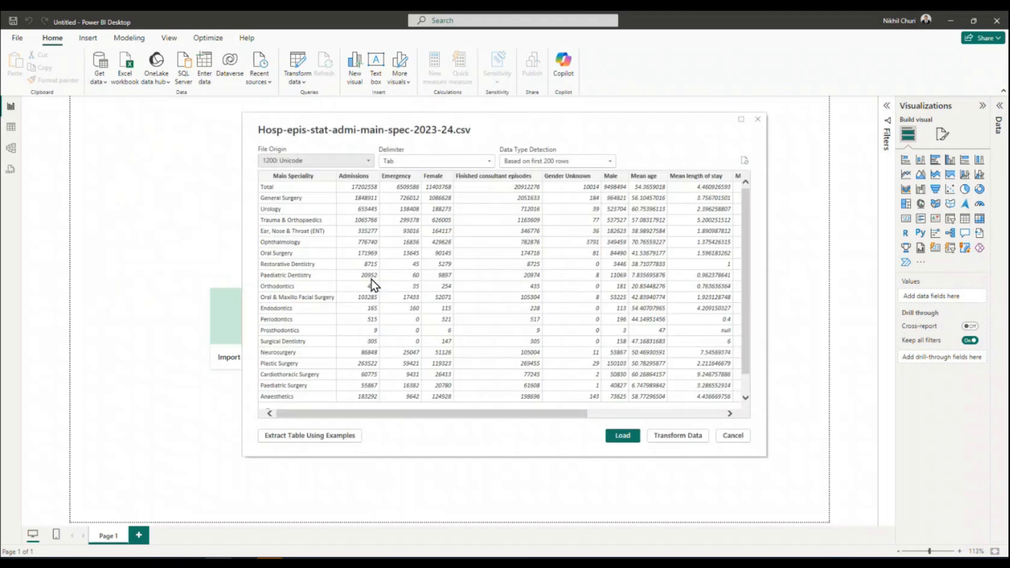
Preview all columns of the imported CSV and open the data for transformation in Power Query Editor.
{"action": "left_click_drag", "start_coordinate": [571, 413], "coordinate": [473, 435]}
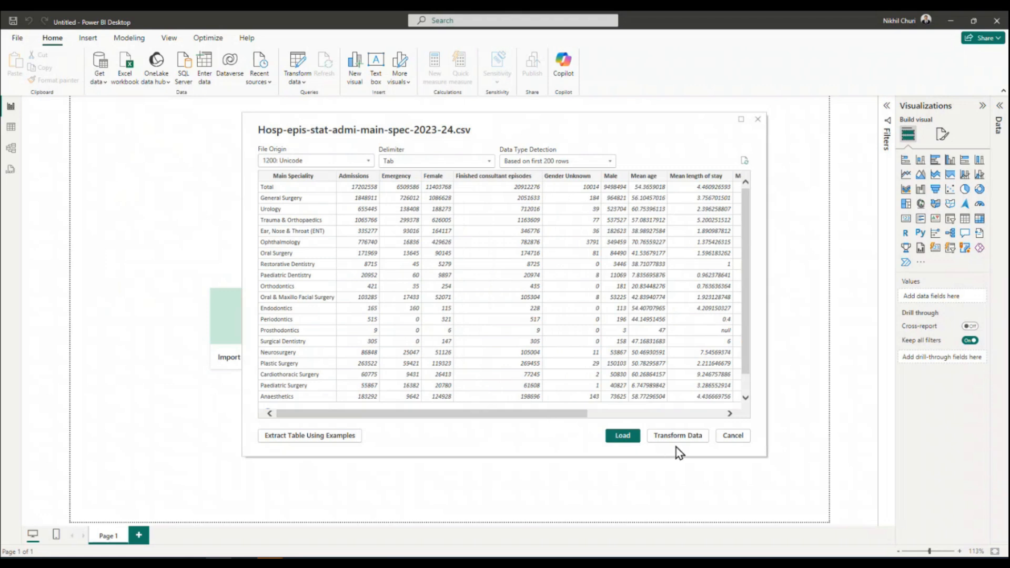
{"action": "mouse_move", "coordinate": [569, 413]}
{"action": "left_mouse_down"}
{"action": "mouse_move", "coordinate": [728, 421]}
{"action": "mouse_move", "coordinate": [573, 420]}
{"action": "left_mouse_up"}
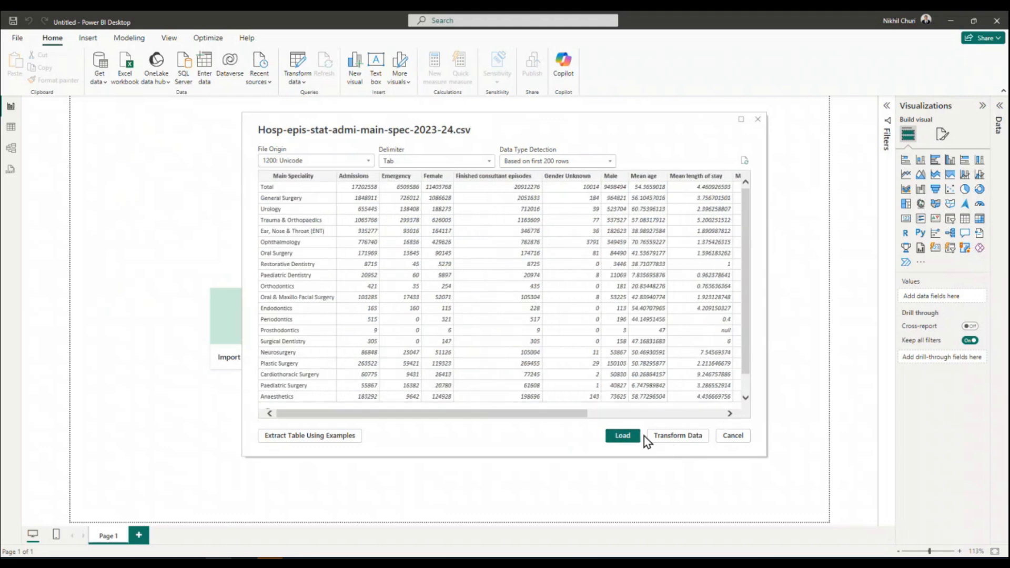
{"action": "left_click", "coordinate": [678, 436]}
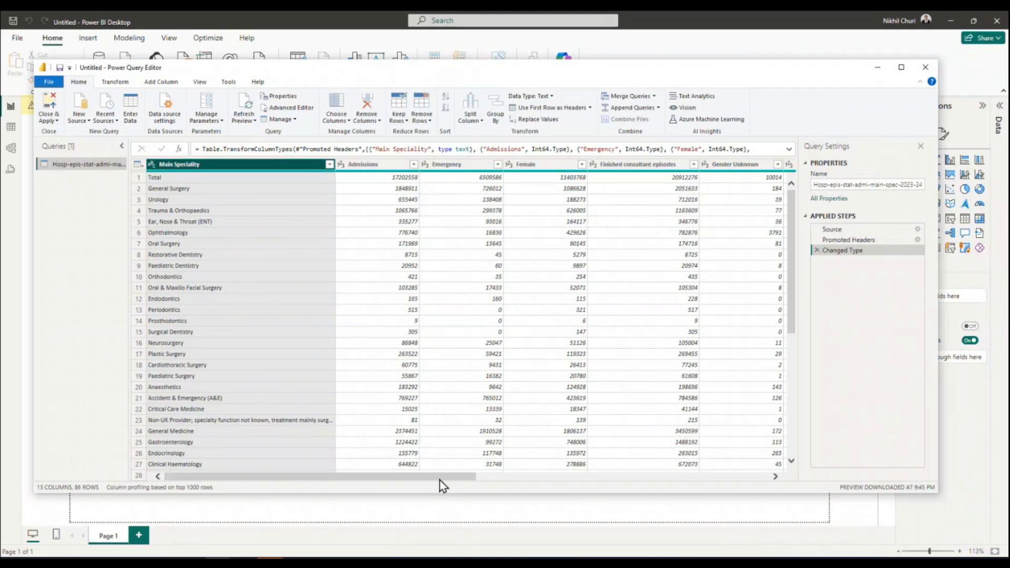
Unpivot all columns other than Main Speciality and inspect the resulting Attribute and Value columns.
{"action": "left_click_drag", "start_coordinate": [434, 478], "coordinate": [298, 464]}
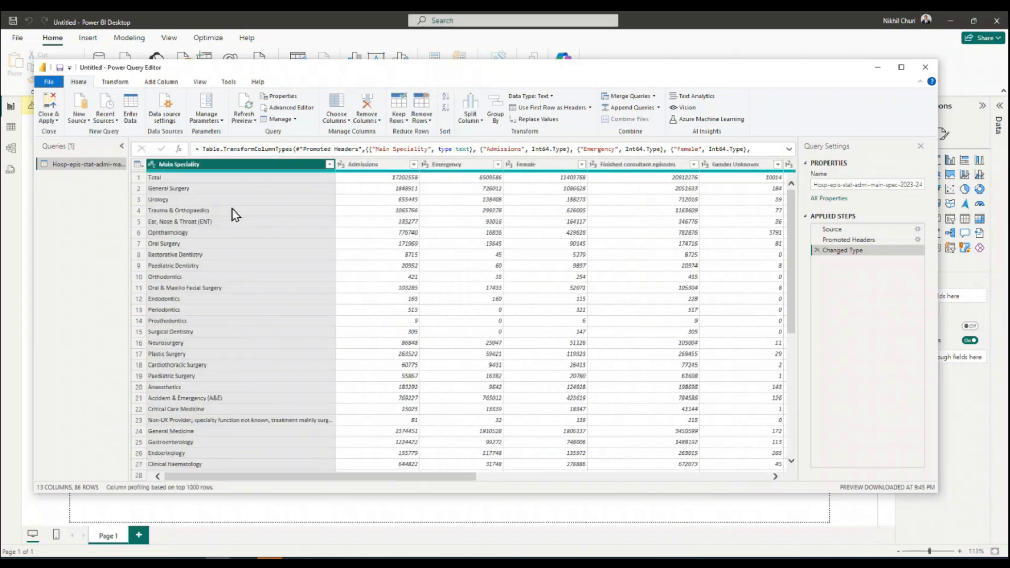
{"action": "right_click", "coordinate": [226, 167]}
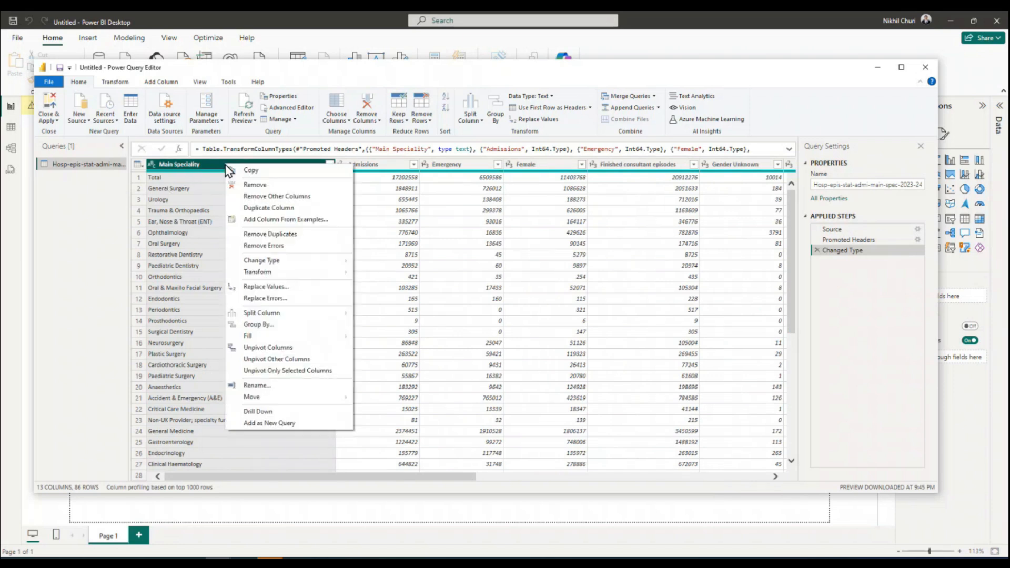
{"action": "left_click", "coordinate": [270, 360]}
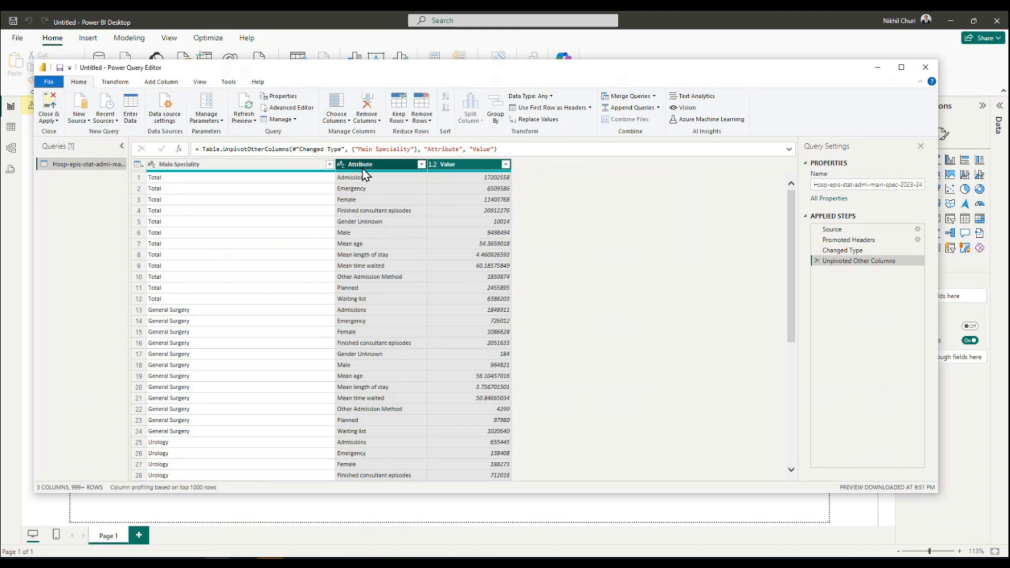
{"action": "left_click", "coordinate": [395, 168]}
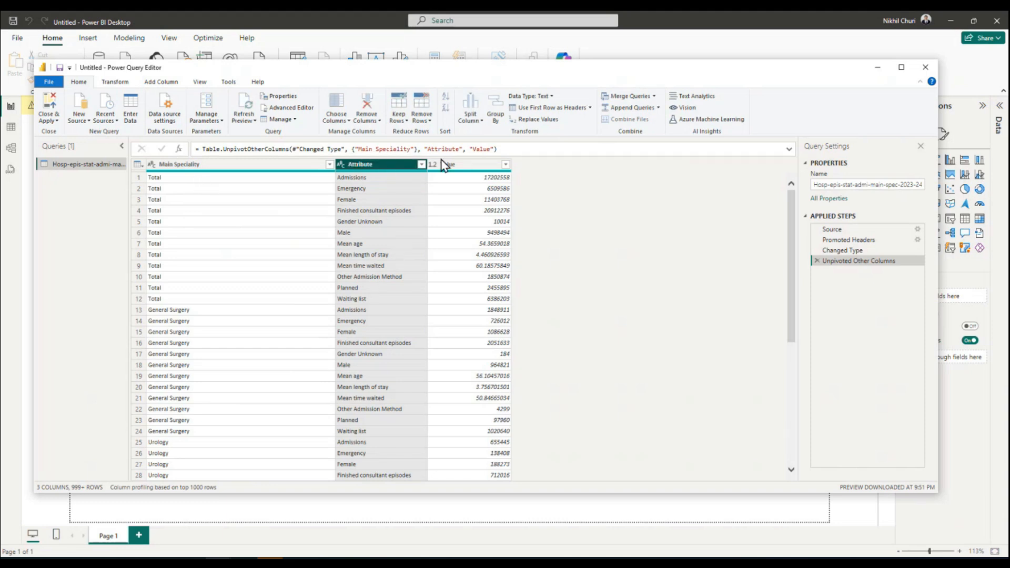
{"action": "left_click", "coordinate": [465, 164]}
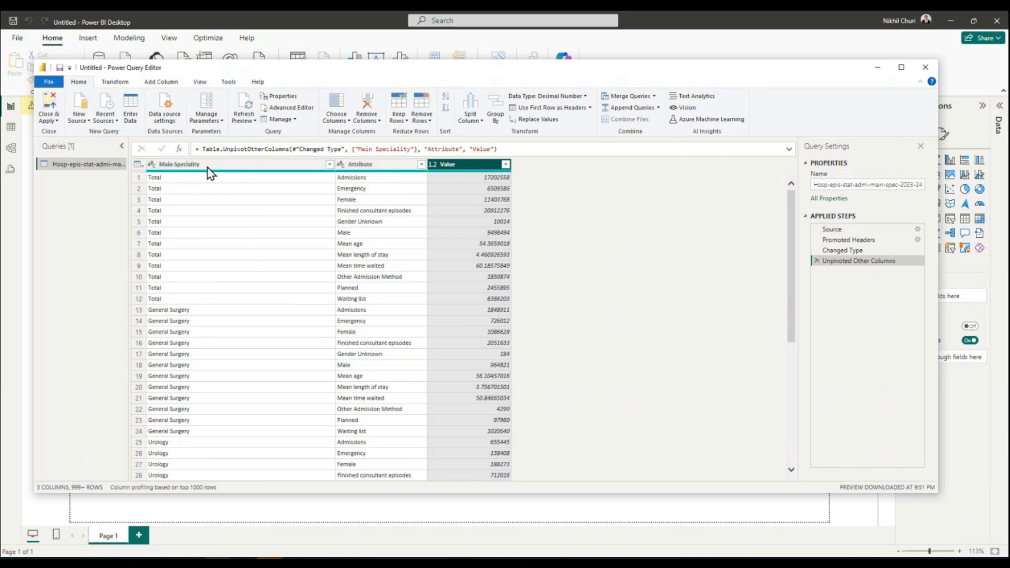
Filter the Main Speciality column to exclude Total, and recheck the column's filter list.
{"action": "left_click", "coordinate": [329, 166]}
{"action": "left_click_drag", "start_coordinate": [325, 307], "coordinate": [323, 426]}
{"action": "left_click", "coordinate": [182, 408]}
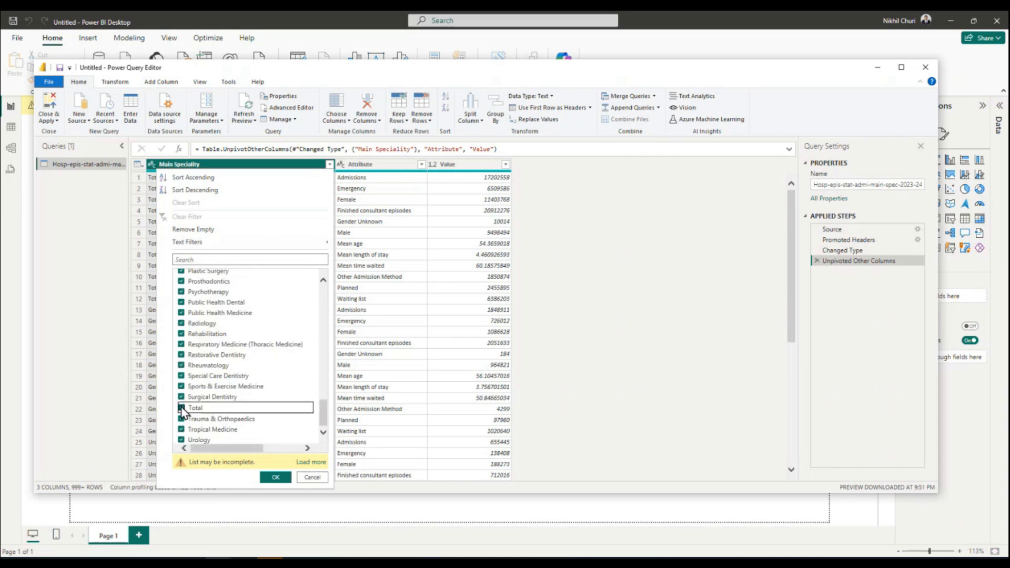
{"action": "left_click", "coordinate": [275, 477]}
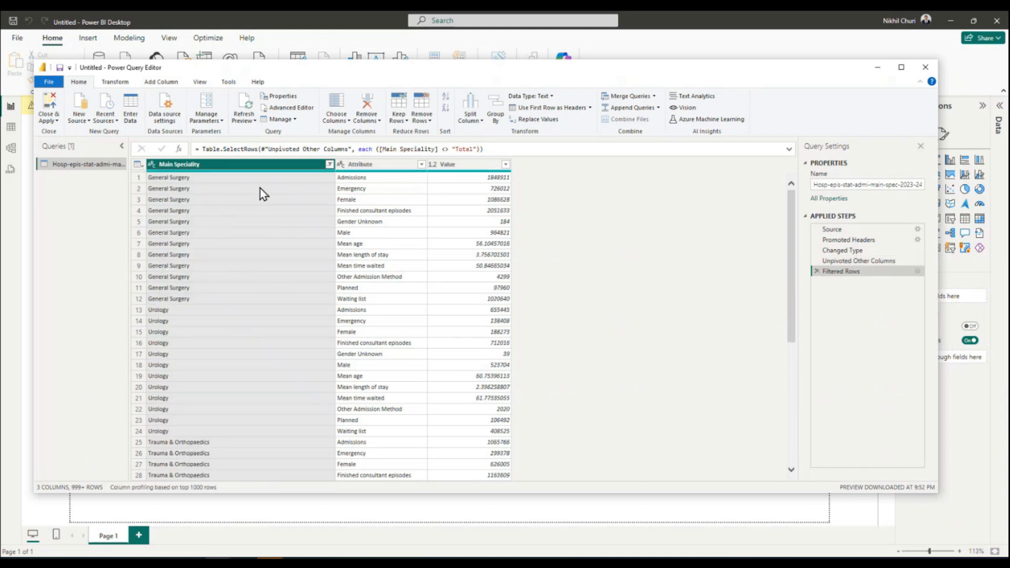
{"action": "left_click", "coordinate": [330, 165]}
{"action": "left_click", "coordinate": [330, 165]}
{"action": "scroll", "coordinate": [283, 266], "scroll_direction": "down", "scroll_amount": 8}
{"action": "scroll", "coordinate": [283, 266], "scroll_direction": "up", "scroll_amount": 8}
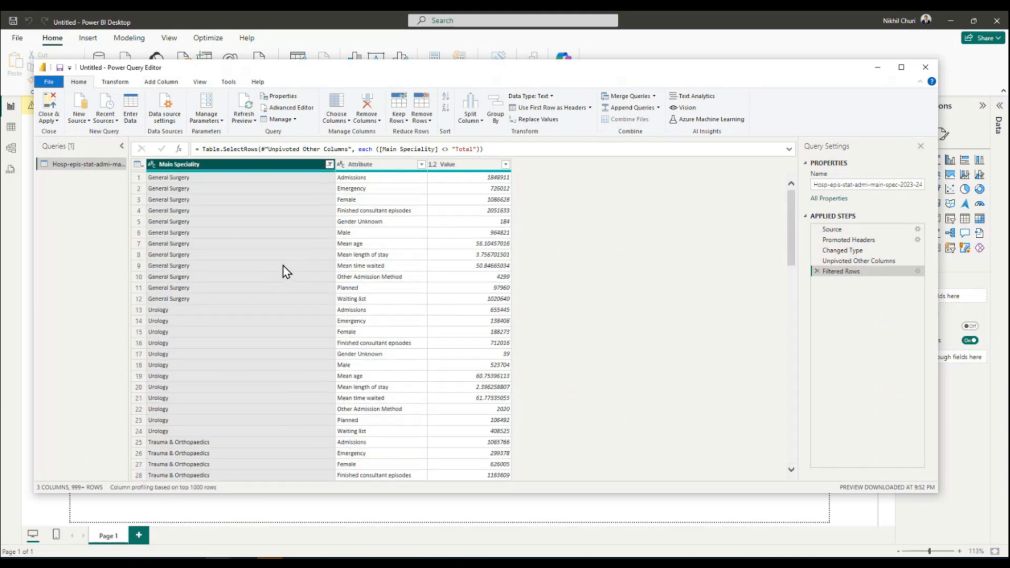
Close Power Query Editor with the changes applied and expand the loaded table to show its fields.
{"action": "left_click", "coordinate": [52, 100]}
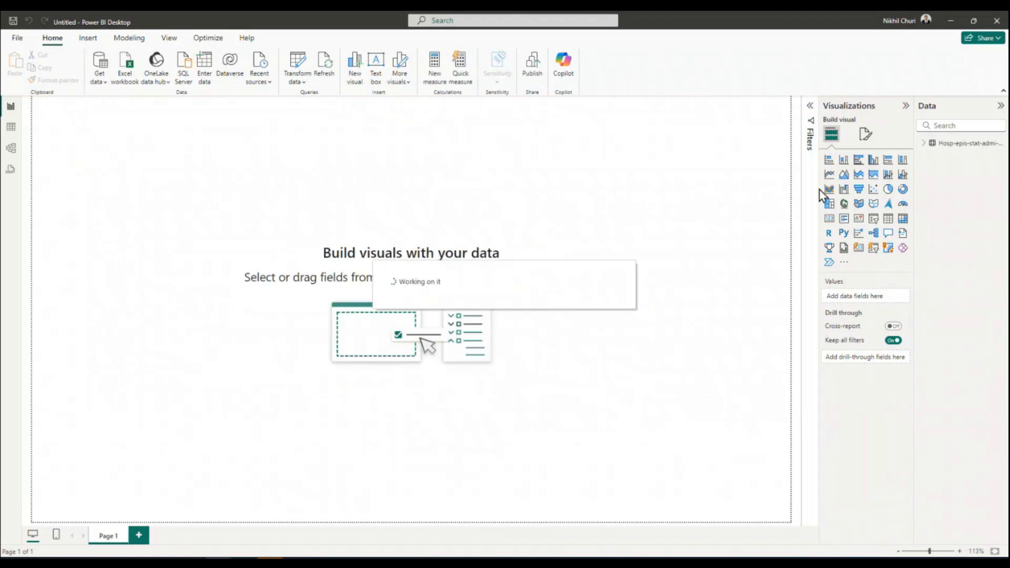
{"action": "left_click", "coordinate": [924, 145]}
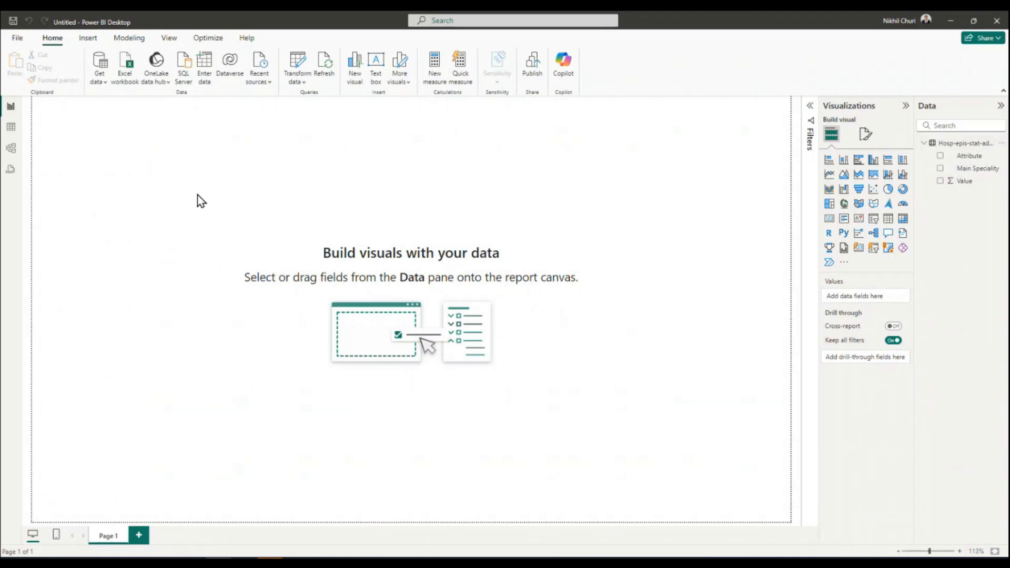
{"action": "left_click", "coordinate": [104, 83]}
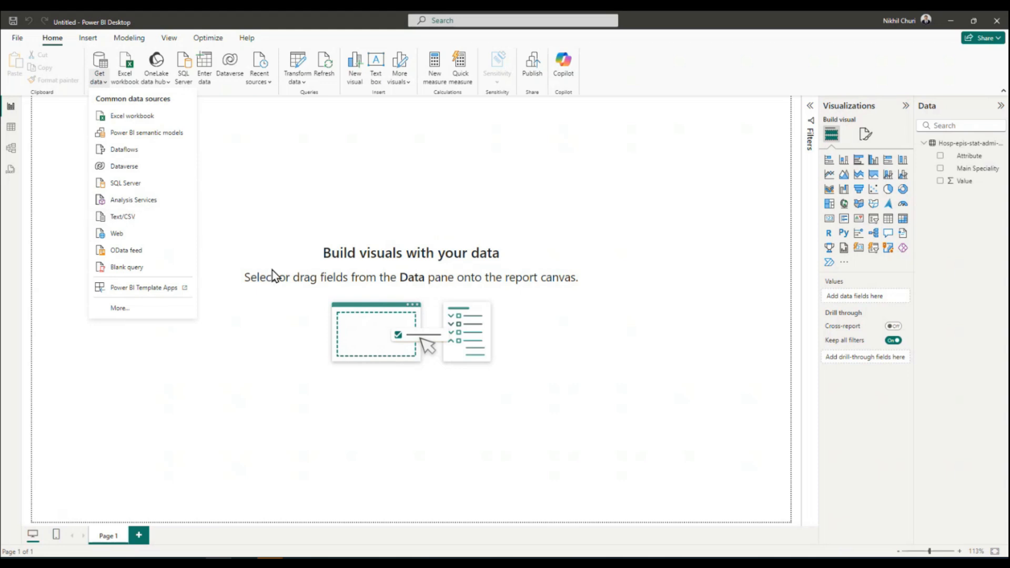
{"action": "left_click", "coordinate": [440, 263]}
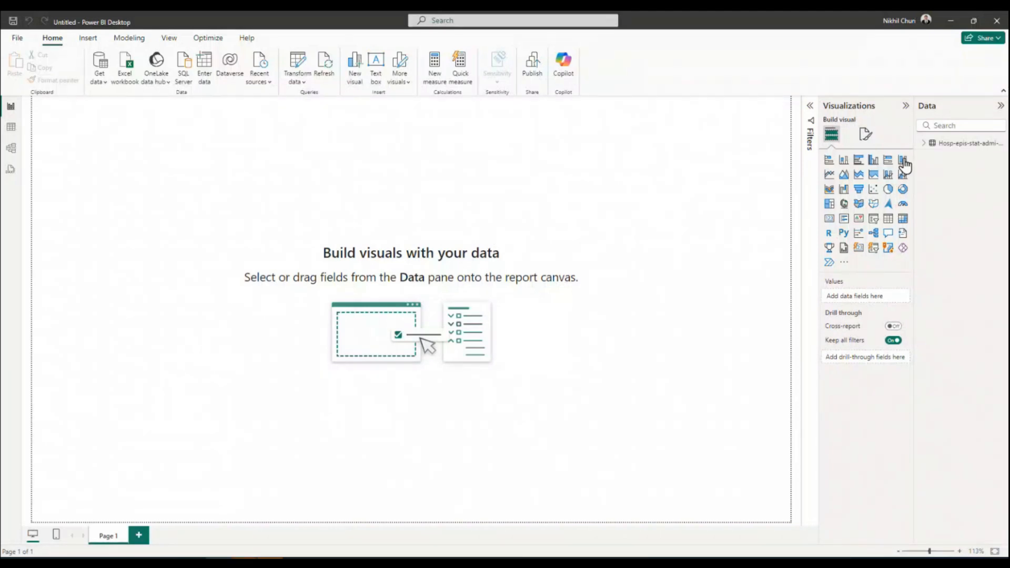
{"action": "left_click", "coordinate": [925, 147]}
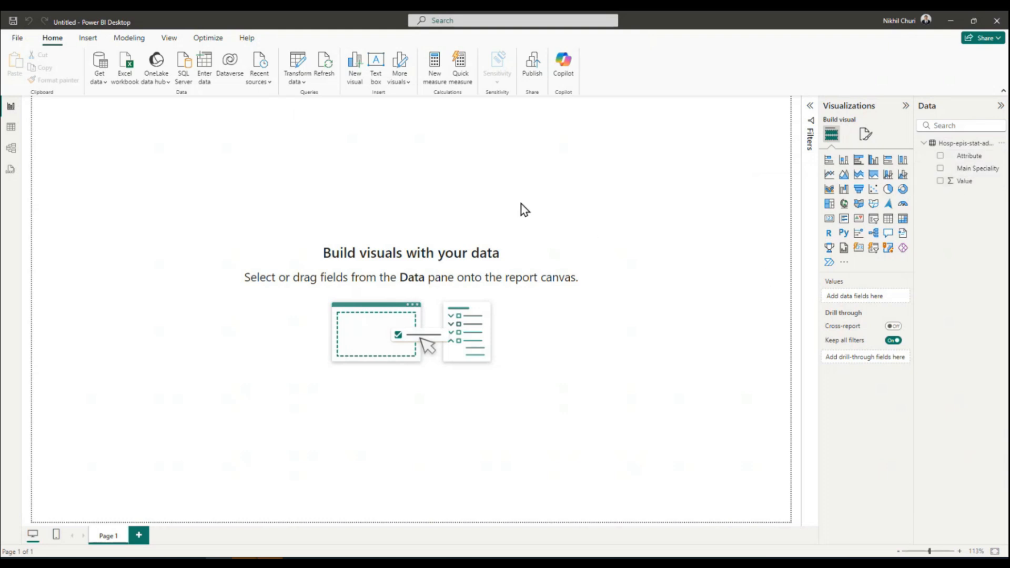
Open the custom colour settings for the page's canvas background and consult the Utah Valley University green colour code in the browser.
{"action": "left_click", "coordinate": [867, 138]}
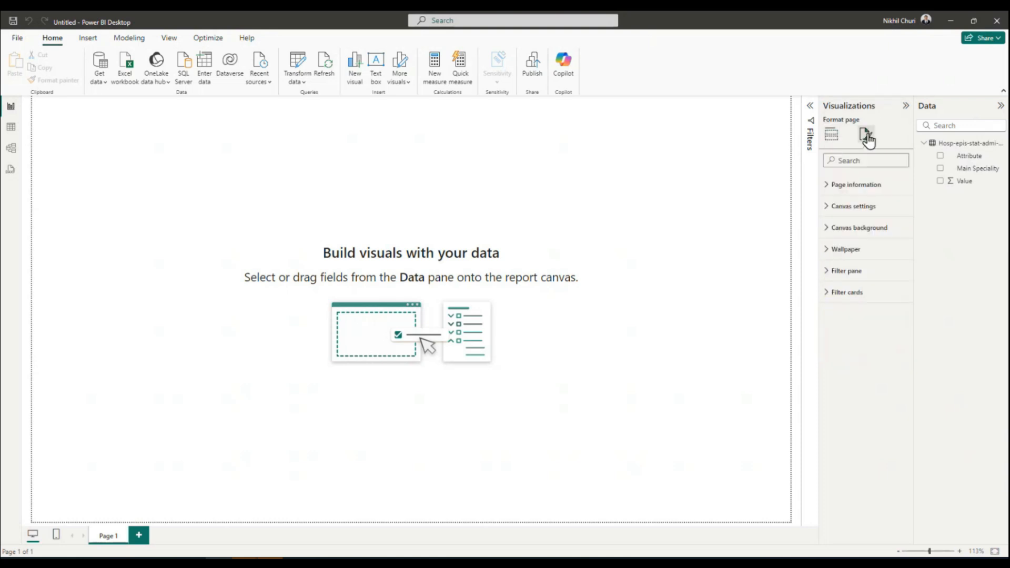
{"action": "left_click", "coordinate": [830, 139]}
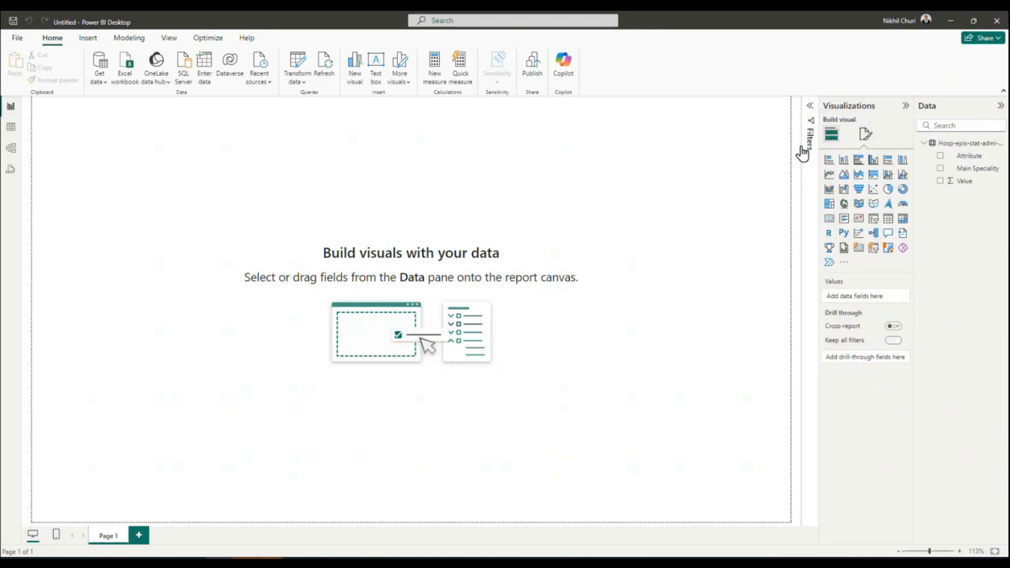
{"action": "left_click", "coordinate": [866, 136]}
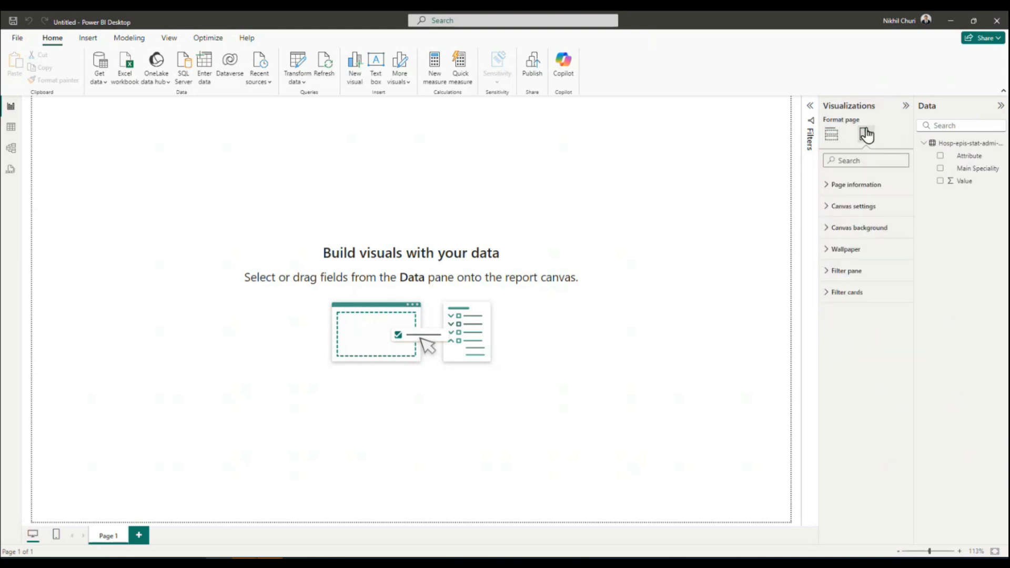
{"action": "left_click", "coordinate": [827, 229]}
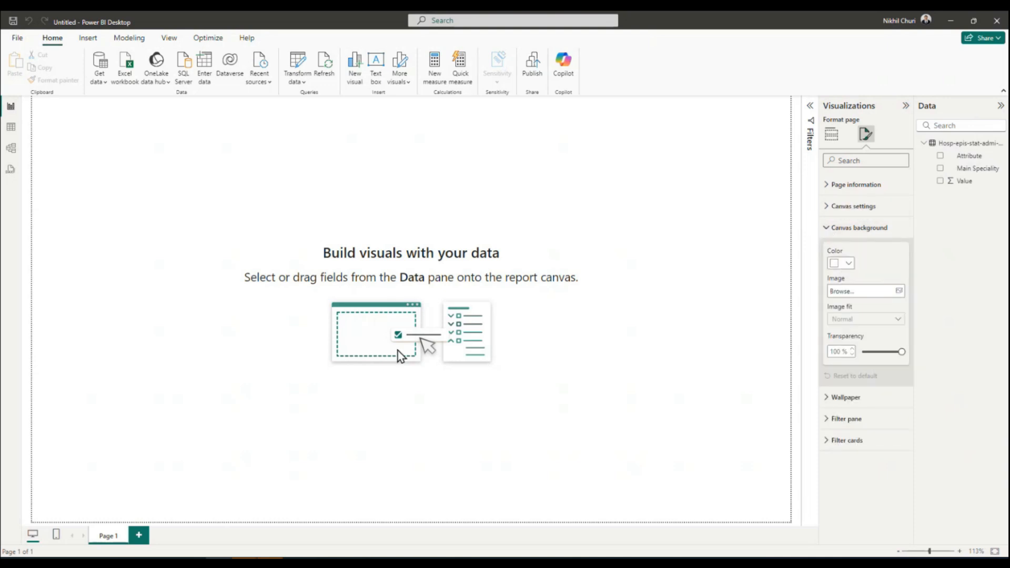
{"action": "left_click", "coordinate": [846, 263]}
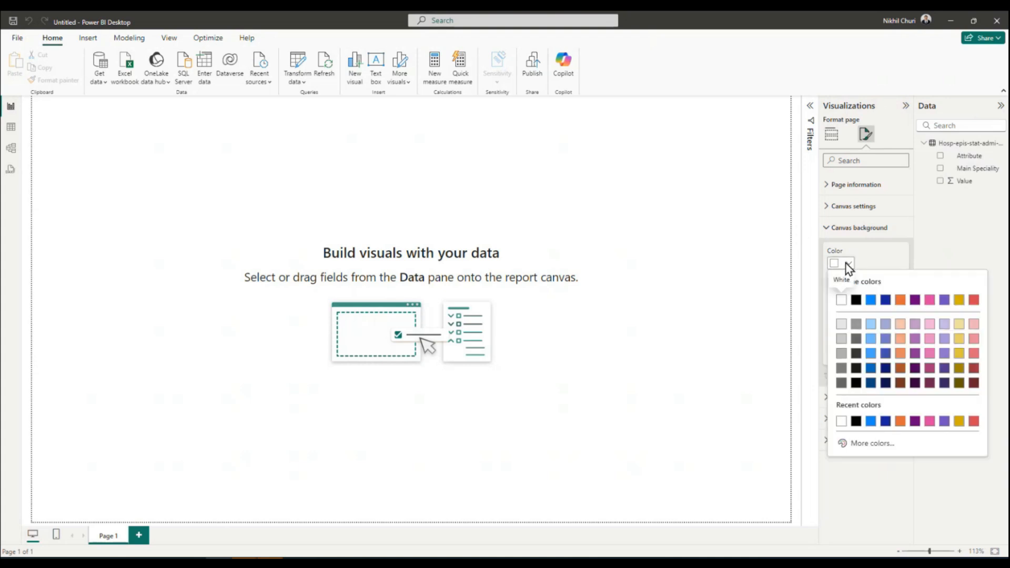
{"action": "left_click", "coordinate": [859, 442]}
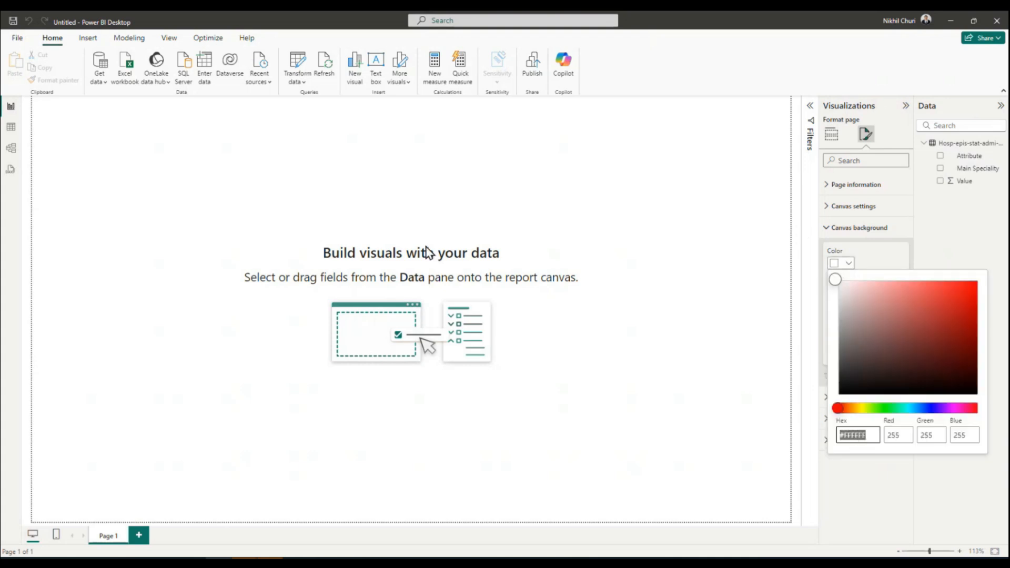
{"action": "left_click_drag", "start_coordinate": [1009, 105], "coordinate": [215, 78]}
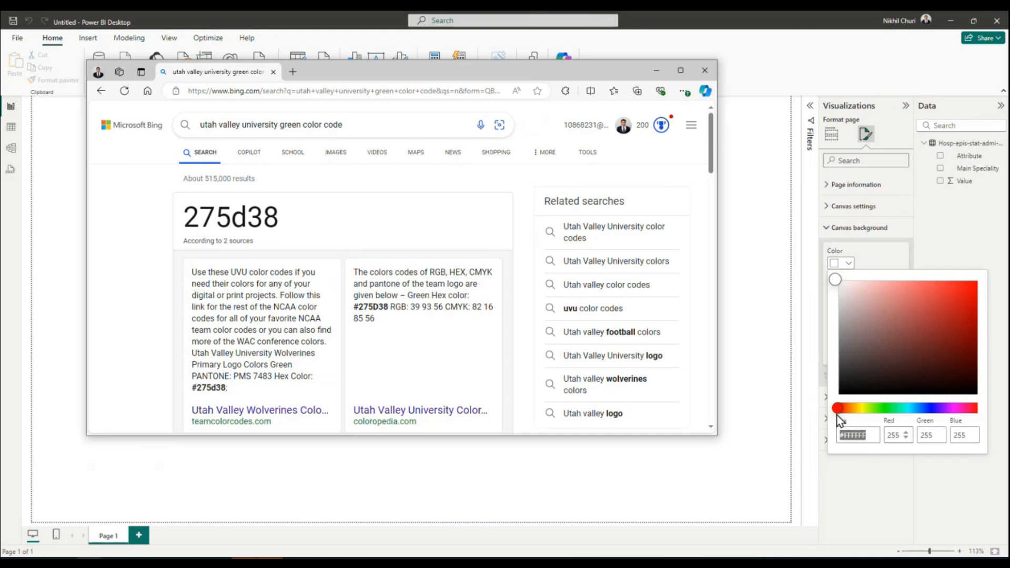
{"action": "scroll", "coordinate": [268, 369], "scroll_direction": "down", "scroll_amount": 1}
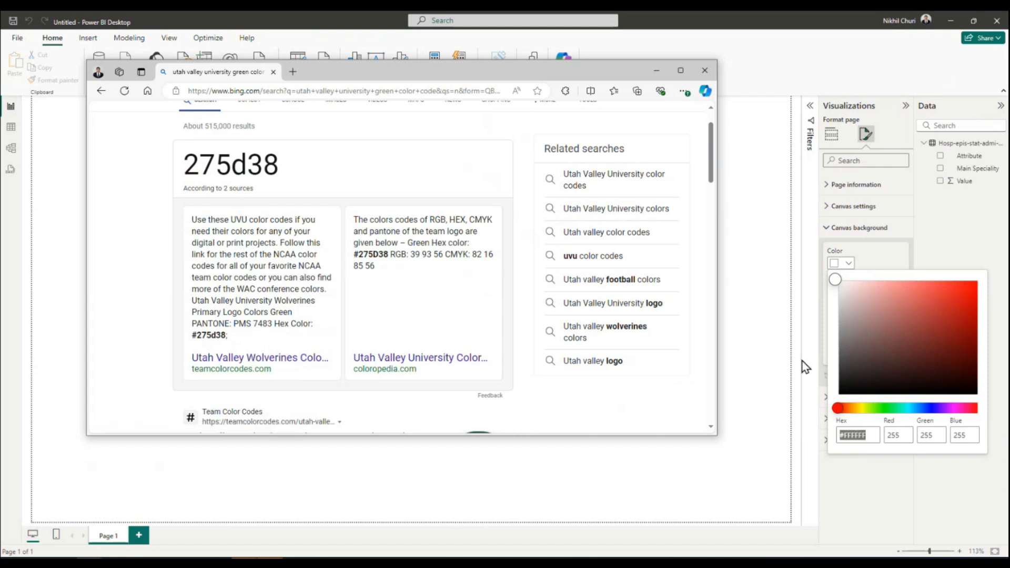
Set the canvas background to hex colour #275D38 with 0% transparency.
{"action": "left_click", "coordinate": [858, 435]}
{"action": "left_click_drag", "start_coordinate": [876, 440], "coordinate": [846, 431]}
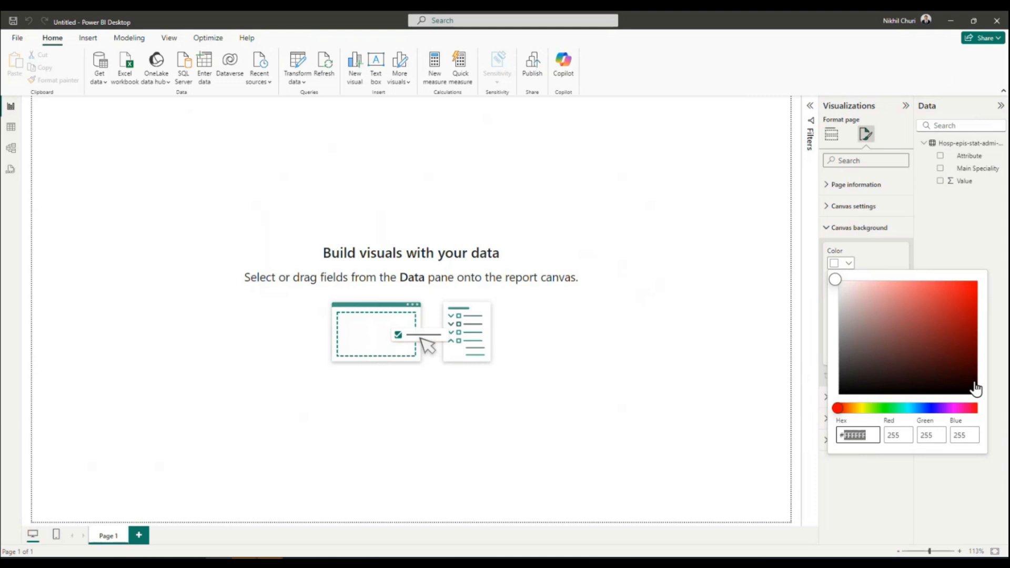
{"action": "type", "text": "275d38"}
{"action": "key", "text": "Return"}
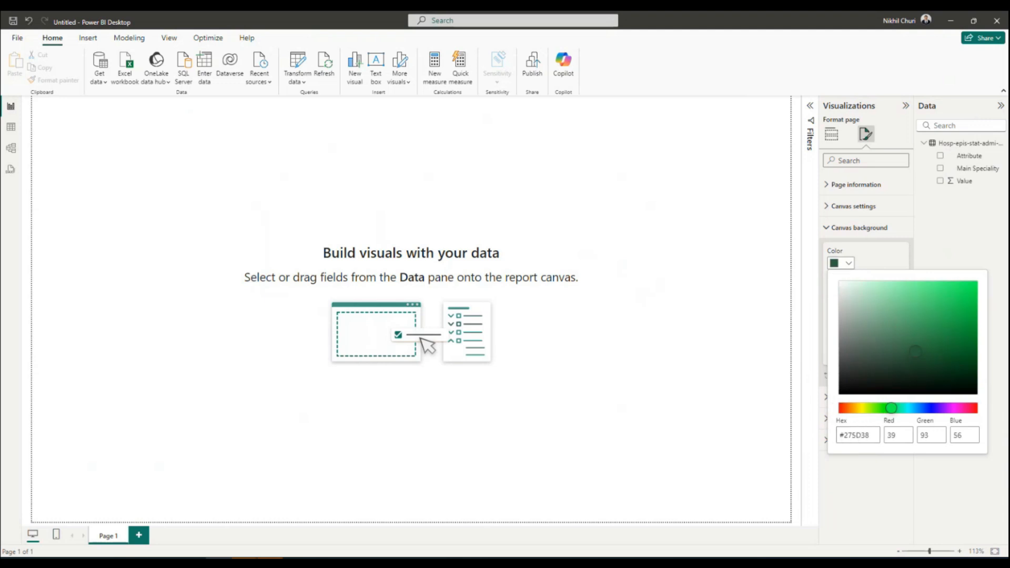
{"action": "left_click", "coordinate": [88, 562]}
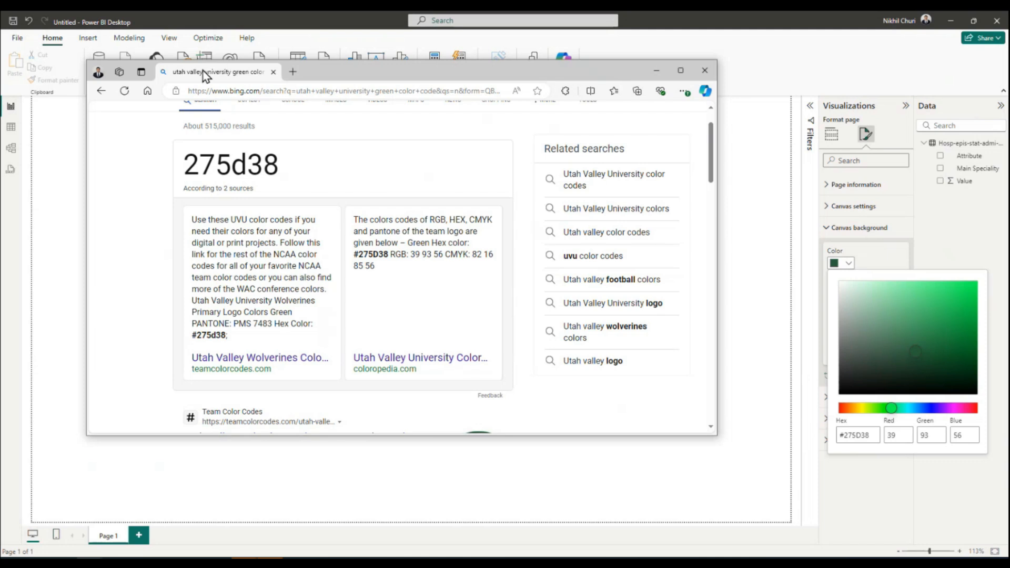
{"action": "left_click_drag", "start_coordinate": [202, 69], "coordinate": [0, 69]}
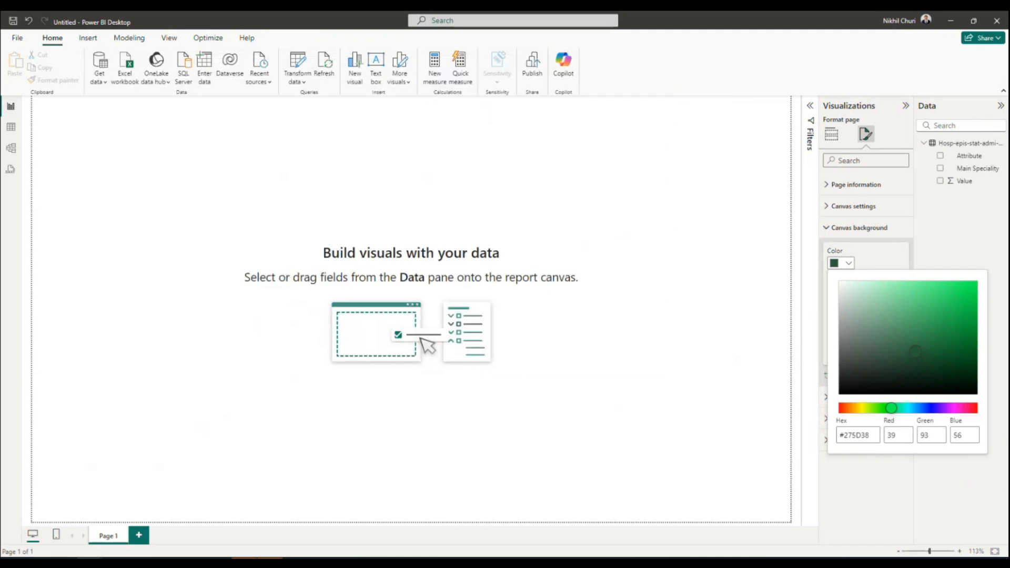
{"action": "left_click", "coordinate": [875, 435]}
{"action": "left_click", "coordinate": [942, 495]}
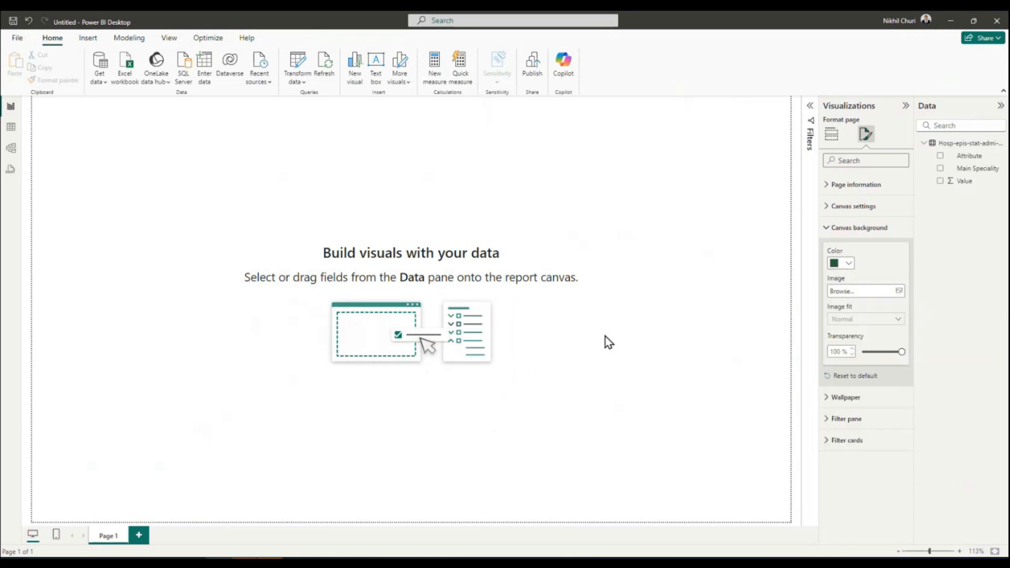
{"action": "left_click", "coordinate": [840, 351]}
{"action": "type", "text": "0"}
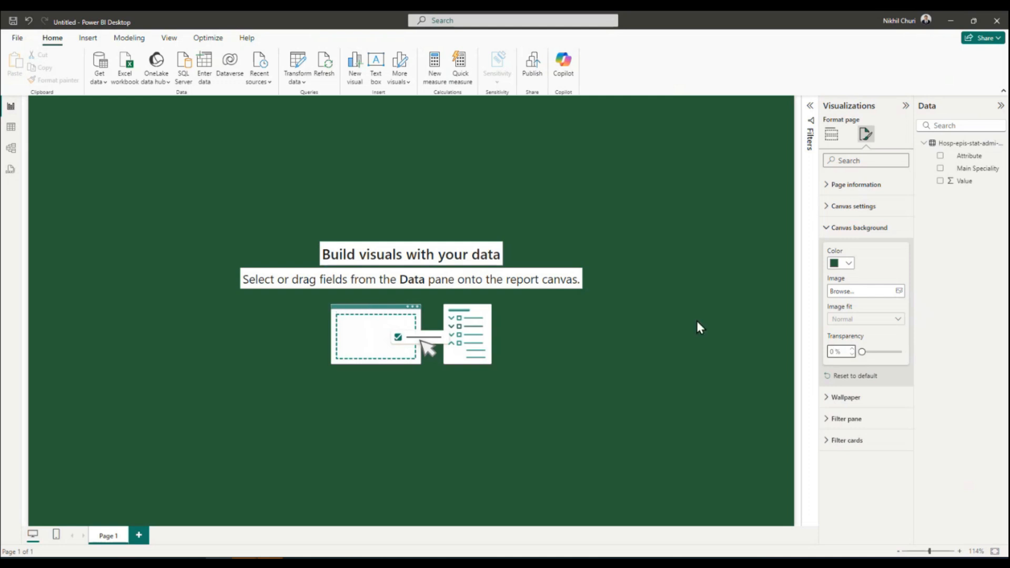
Try canvas background transparencies of 10% and 20%, and return the setting to 0%.
{"action": "double_click", "coordinate": [843, 351]}
{"action": "type", "text": "10"}
{"action": "key", "text": "Return"}
{"action": "double_click", "coordinate": [839, 351]}
{"action": "type", "text": "20"}
{"action": "key", "text": "Return"}
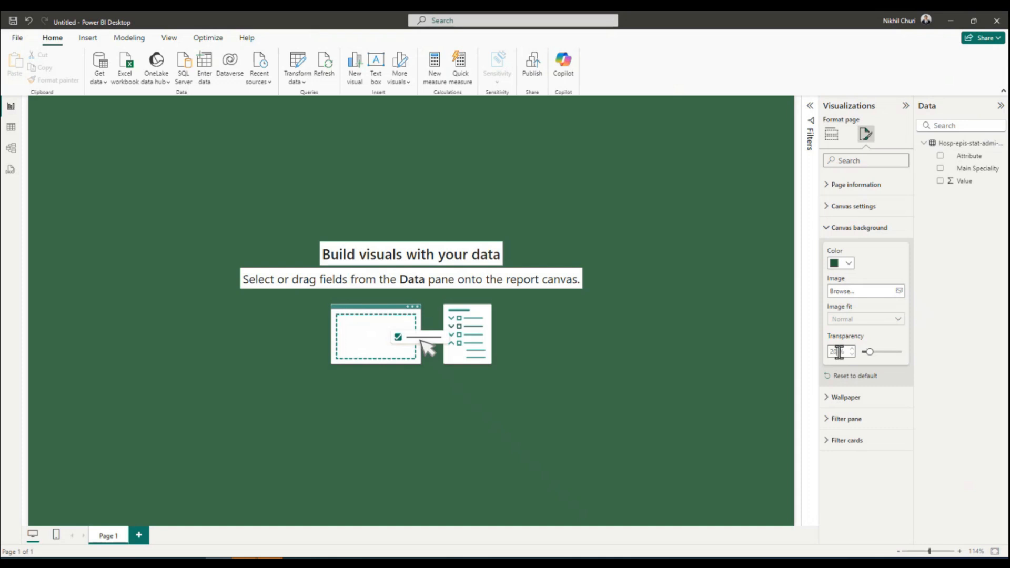
{"action": "double_click", "coordinate": [841, 352]}
{"action": "type", "text": "0"}
{"action": "key", "text": "Return"}
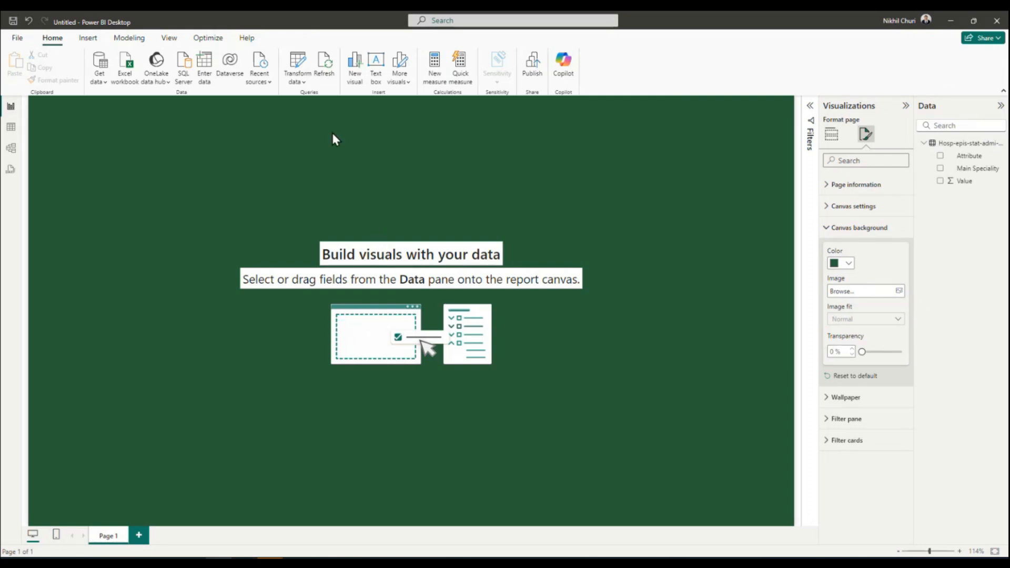
Save the report as a .pbix file named "Power Bi Dashboard - Hospital Admissions".
{"action": "left_click", "coordinate": [18, 39]}
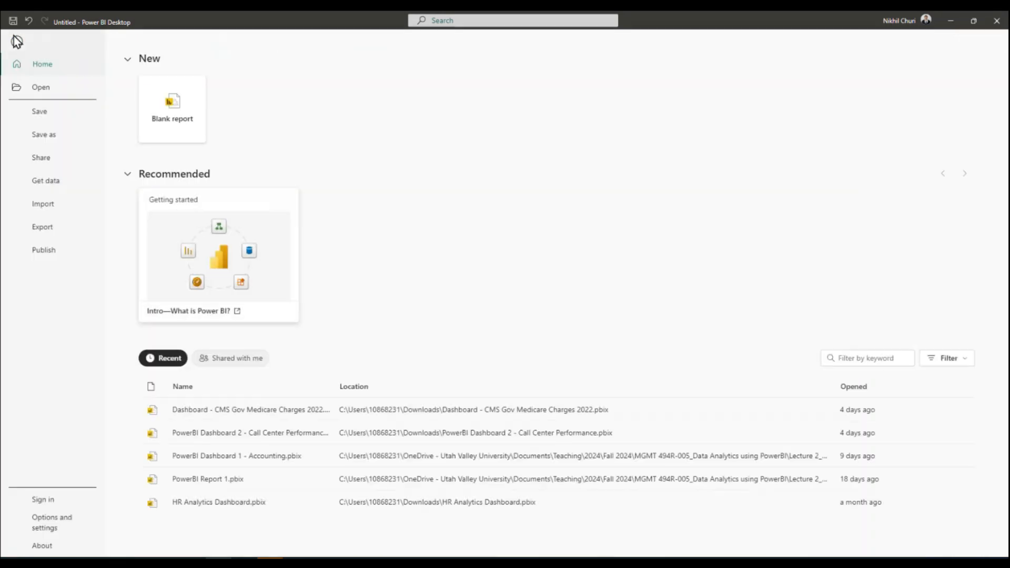
{"action": "left_click", "coordinate": [48, 137]}
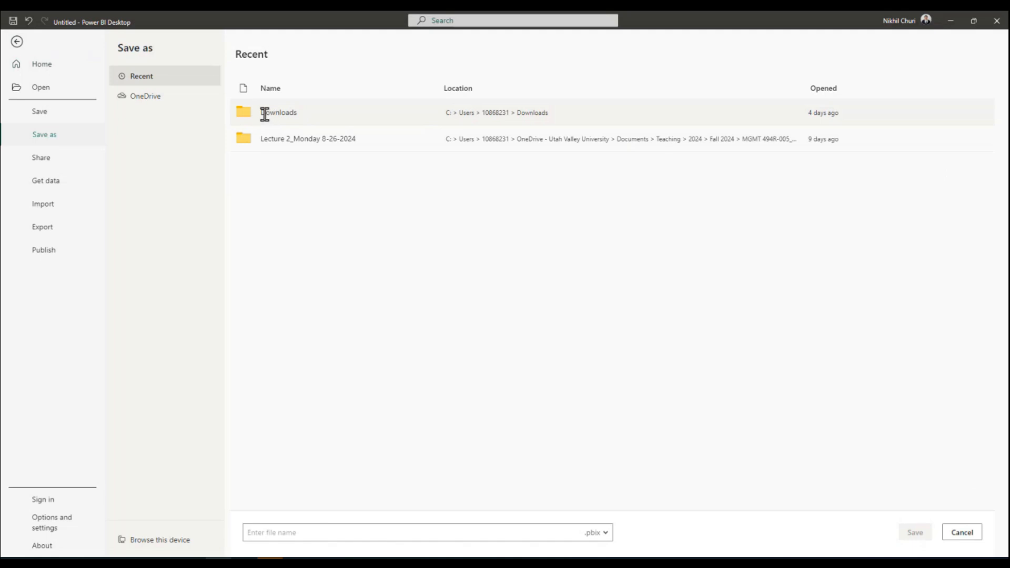
{"action": "left_click", "coordinate": [383, 534]}
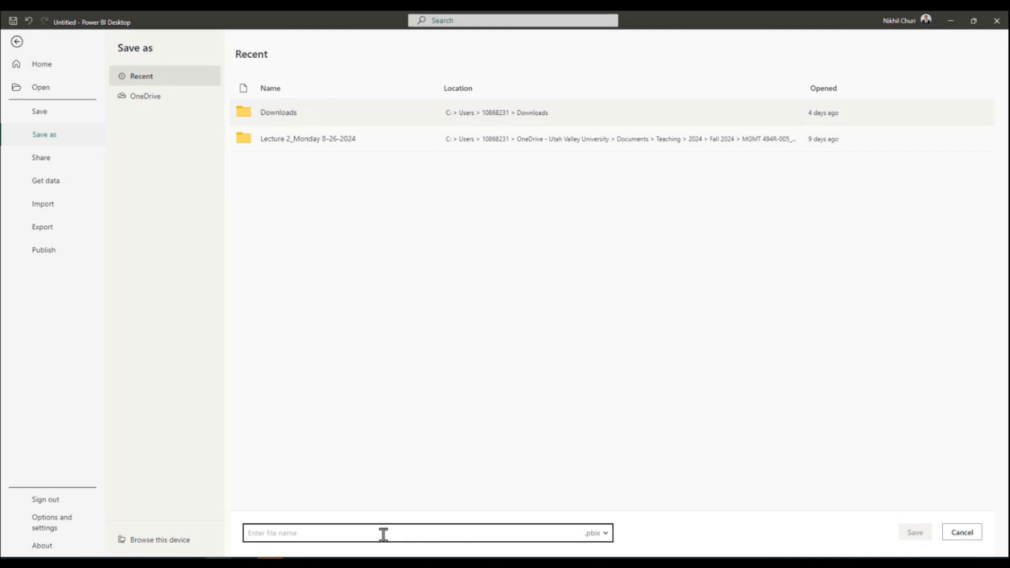
{"action": "type", "text": "Power Bi"}
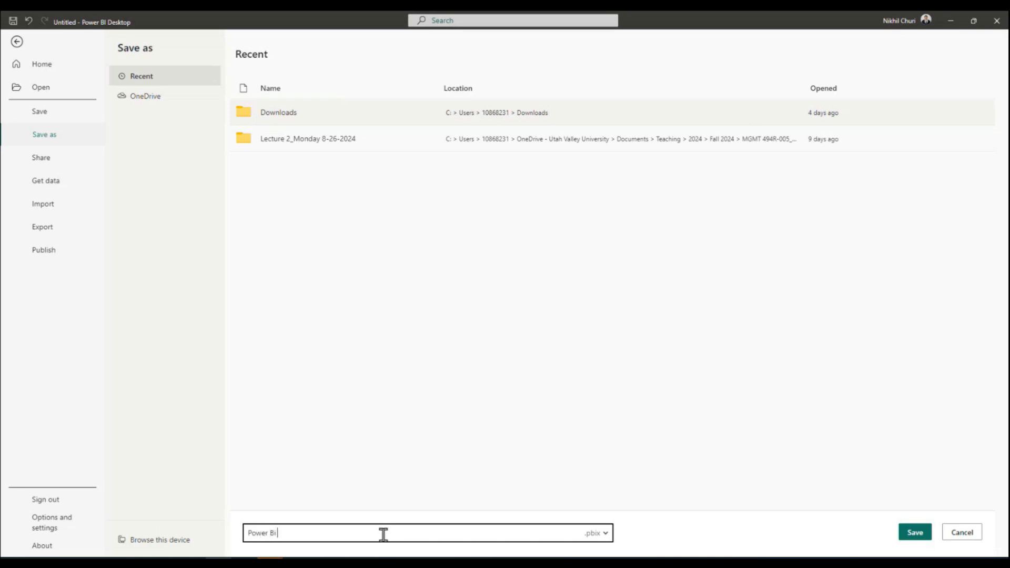
{"action": "type", "text": " Dashboard - Hospital"}
{"action": "key", "text": "BackSpace"}
{"action": "type", "text": "l Admissions"}
{"action": "left_click", "coordinate": [915, 533]}
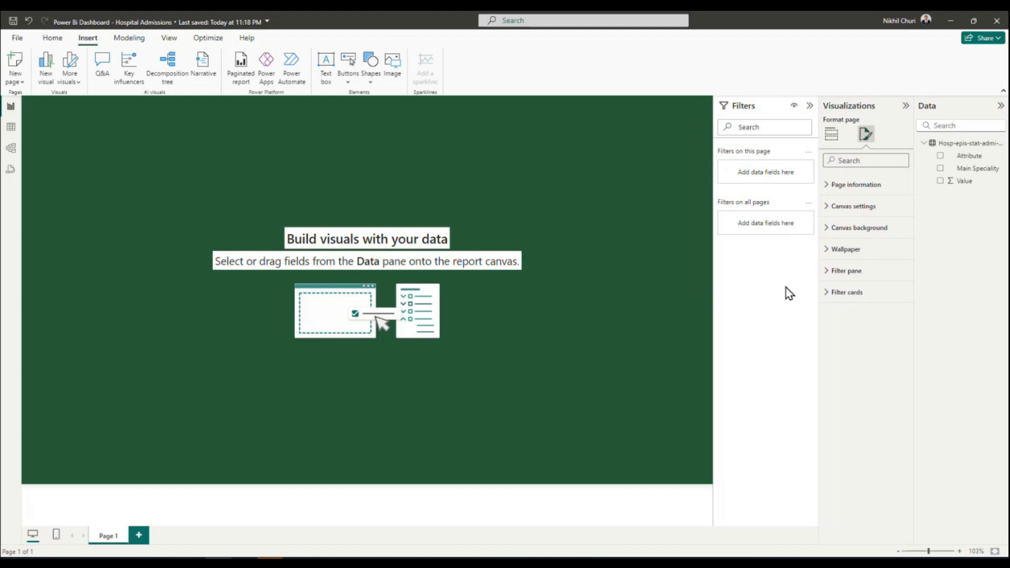
Change the page's canvas type to Custom with a height of 1000 px and a width of 1600 px.
{"action": "left_click", "coordinate": [831, 135]}
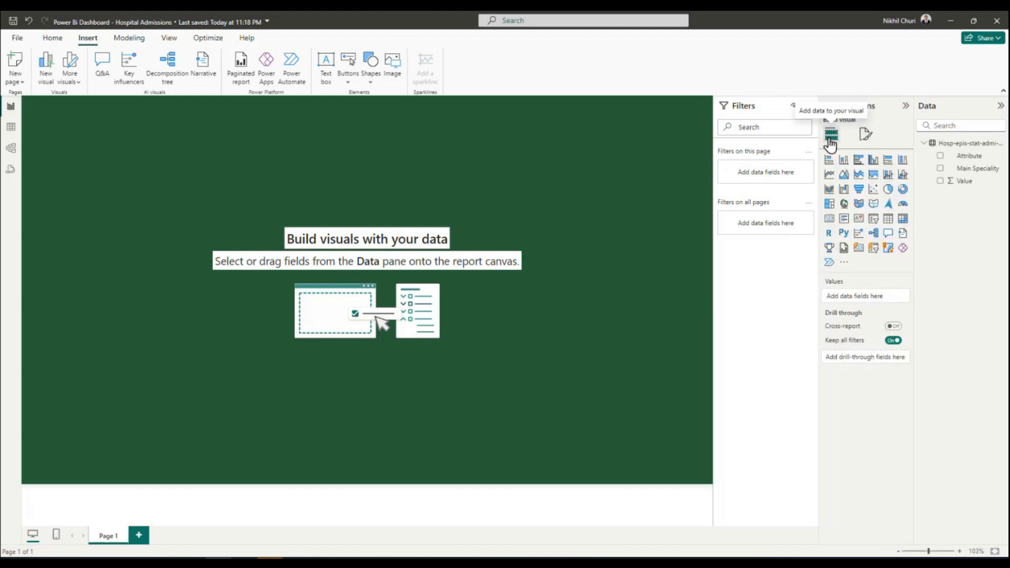
{"action": "left_click", "coordinate": [866, 138]}
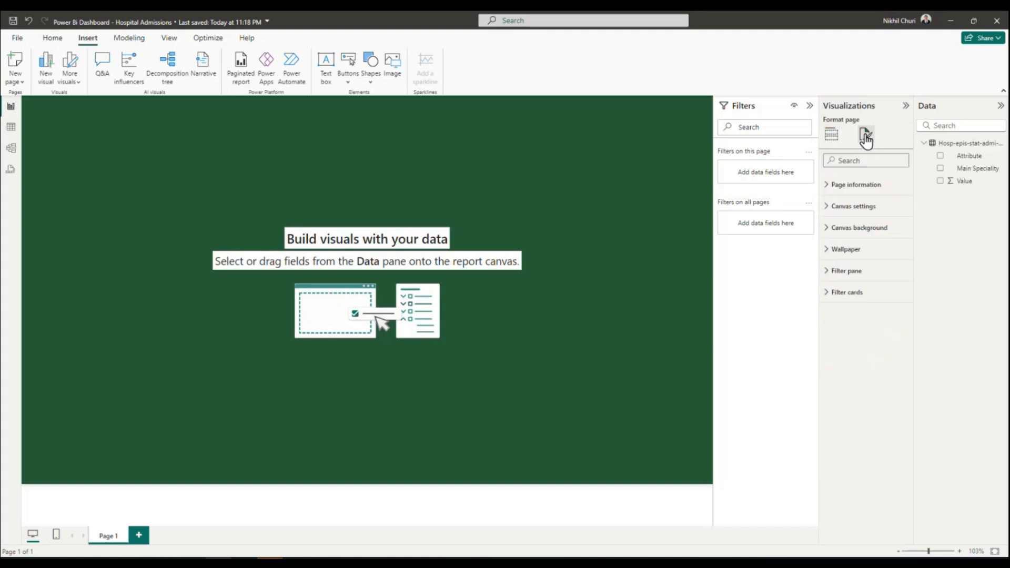
{"action": "left_click", "coordinate": [828, 210]}
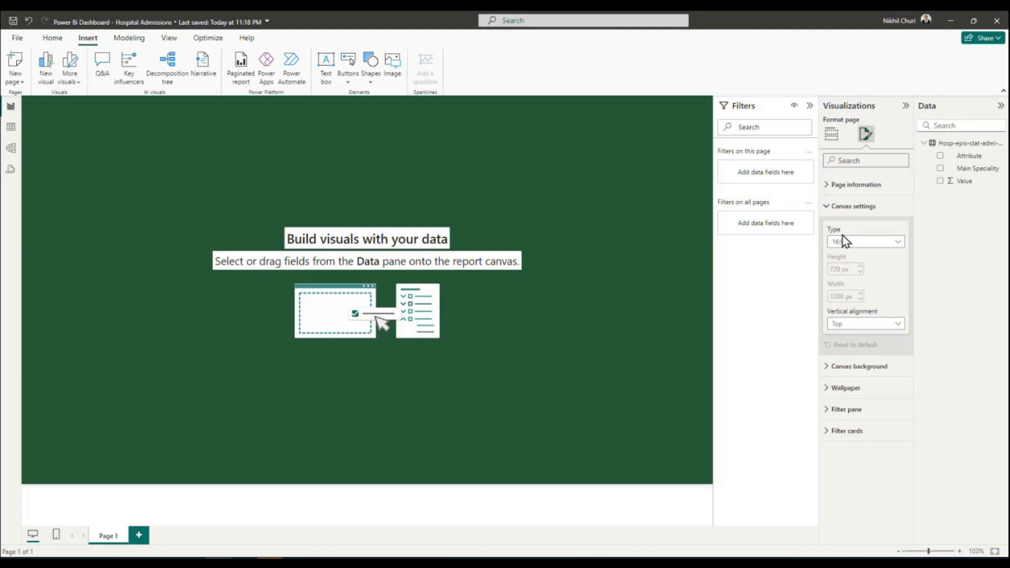
{"action": "left_click", "coordinate": [899, 245]}
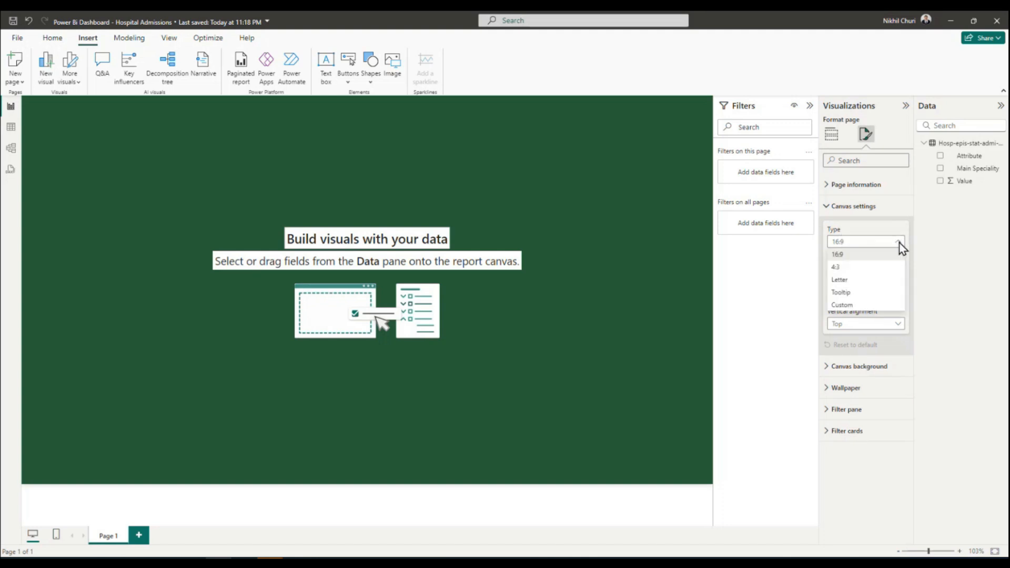
{"action": "left_click", "coordinate": [848, 305]}
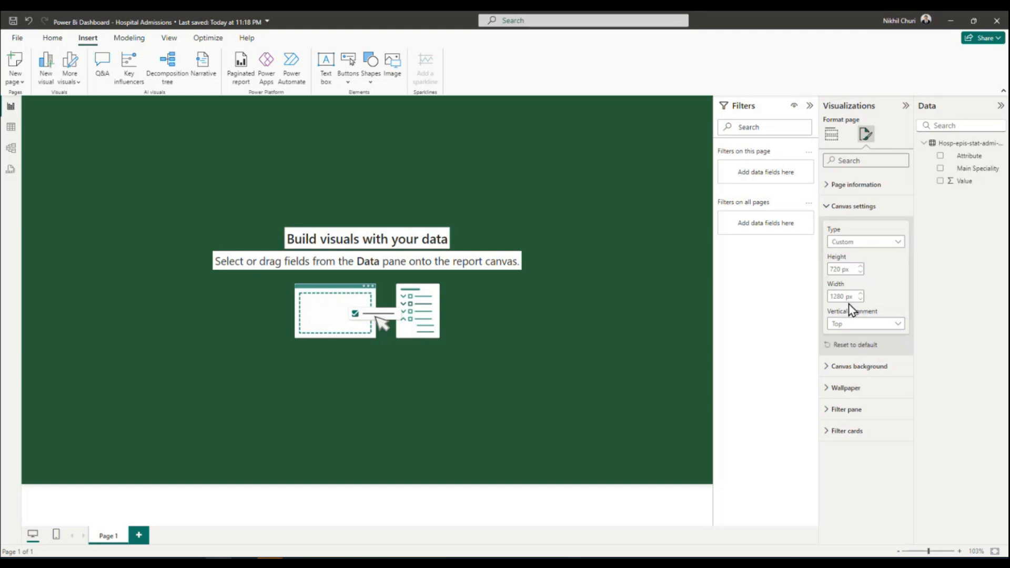
{"action": "double_click", "coordinate": [849, 269]}
{"action": "type", "text": "1000"}
{"action": "key", "text": "Return"}
{"action": "double_click", "coordinate": [842, 296]}
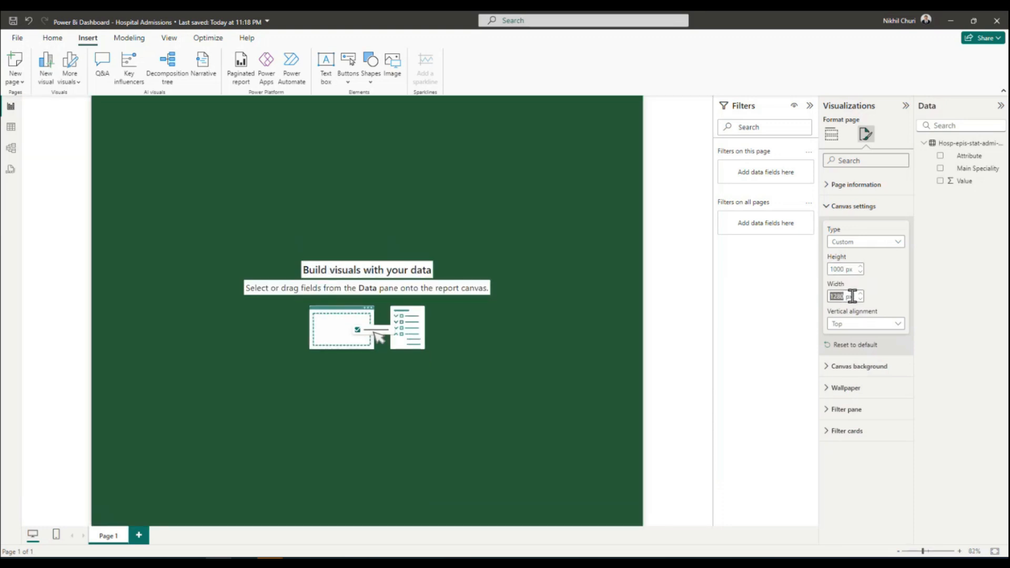
{"action": "type", "text": "1600"}
{"action": "key", "text": "Return"}
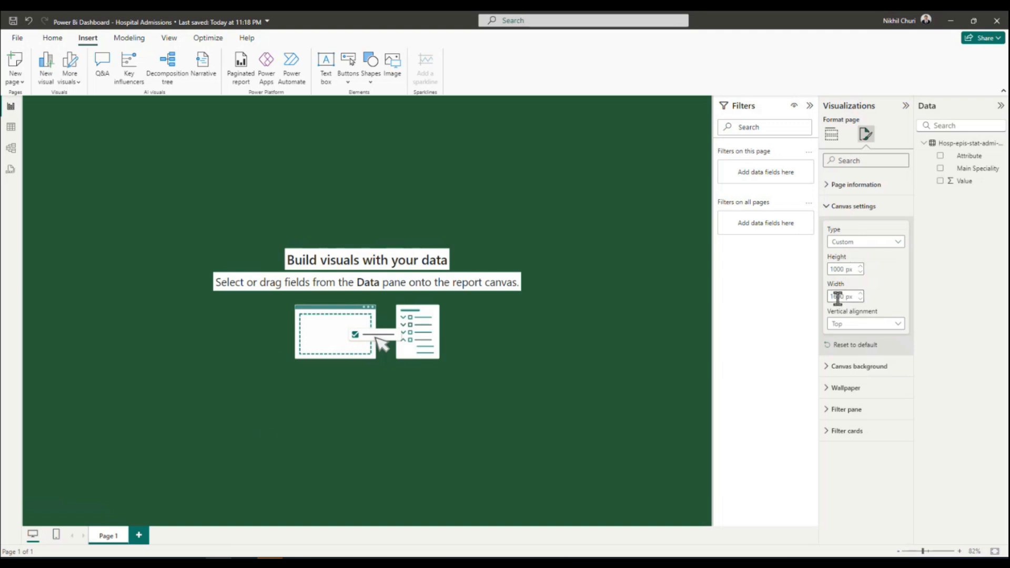
{"action": "left_click", "coordinate": [827, 213]}
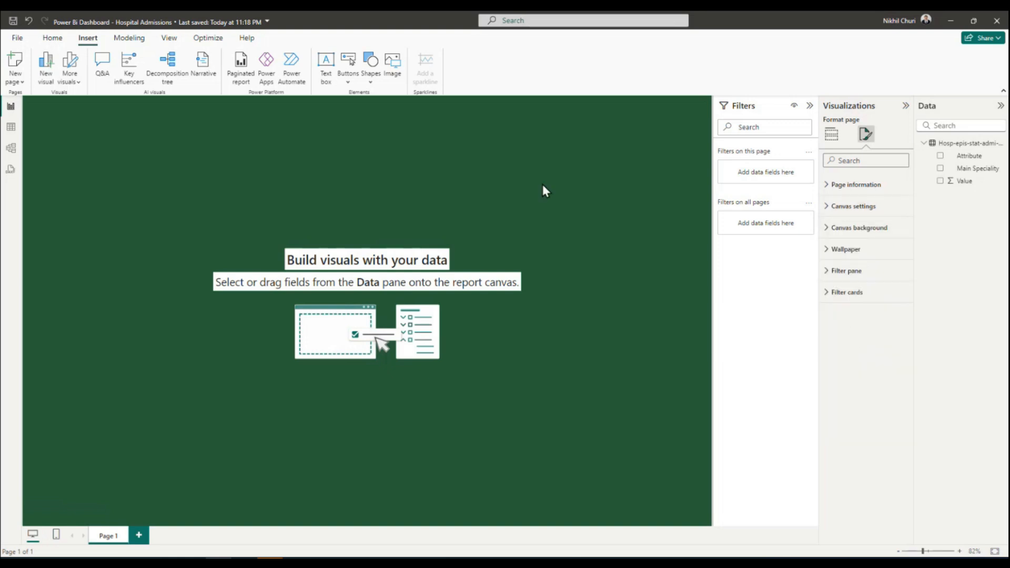
Insert a text box, stretch it into a banner across the top of the report page, and activate it for text entry.
{"action": "left_click", "coordinate": [589, 213]}
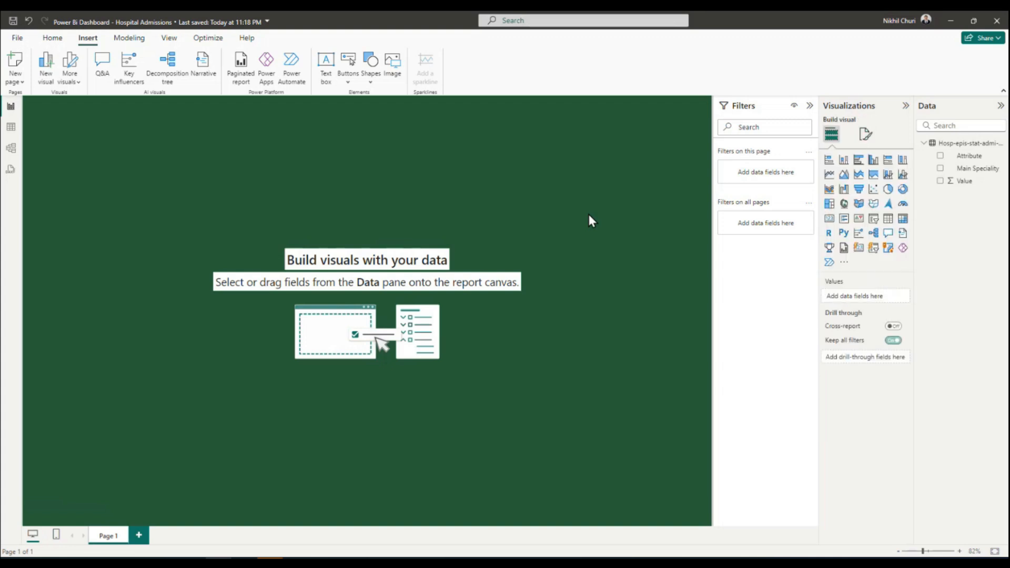
{"action": "left_click", "coordinate": [52, 38]}
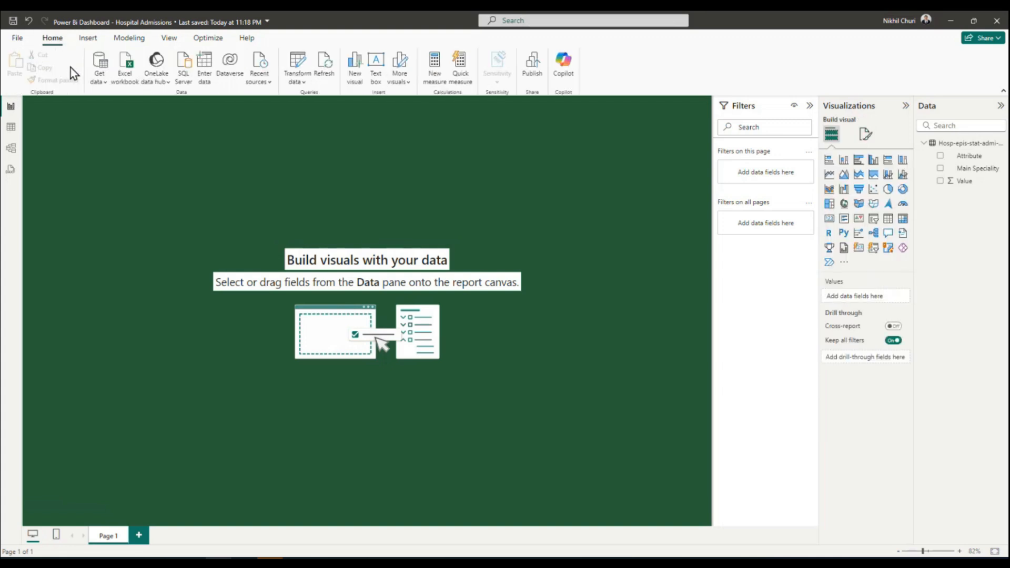
{"action": "left_click", "coordinate": [85, 38]}
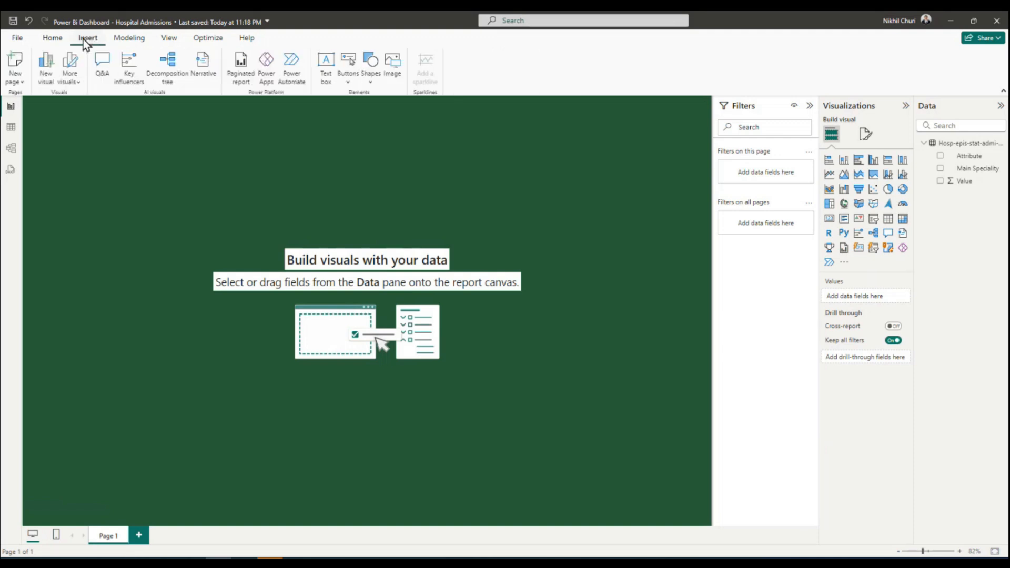
{"action": "left_click", "coordinate": [326, 68]}
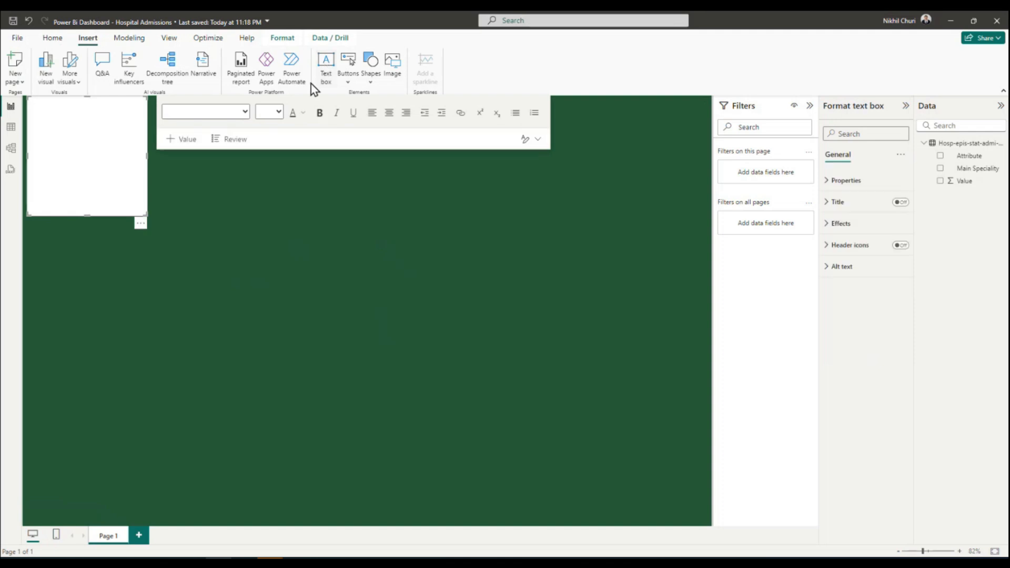
{"action": "left_click_drag", "start_coordinate": [146, 215], "coordinate": [704, 147]}
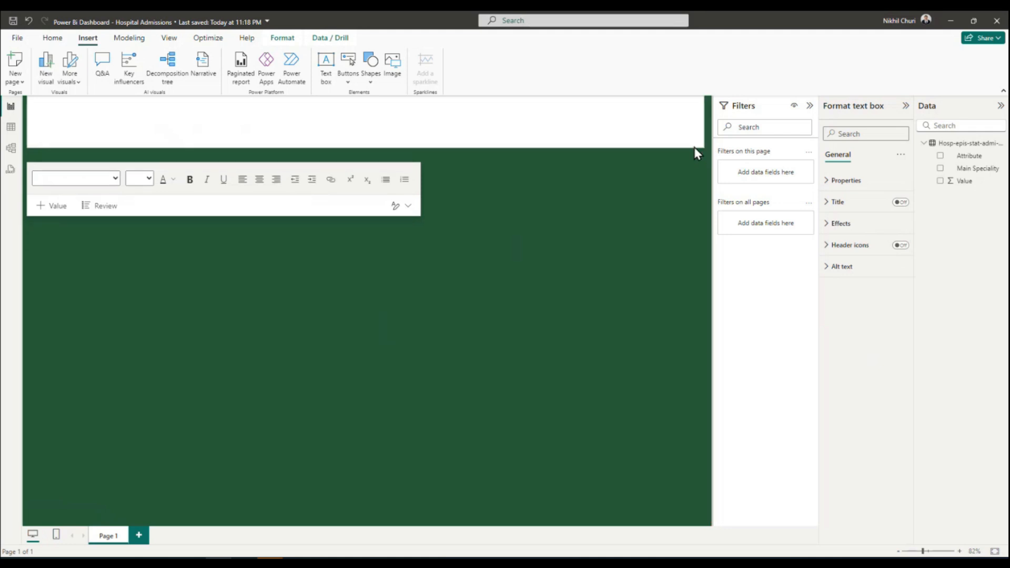
{"action": "left_click", "coordinate": [356, 119]}
{"action": "left_click", "coordinate": [470, 116]}
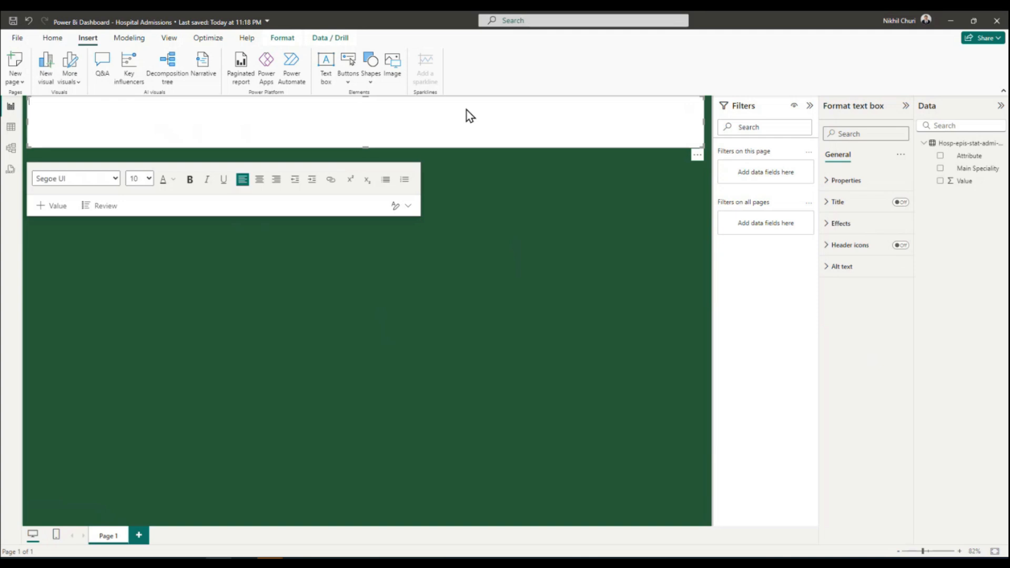
Enter the title "Hospital Admission Dashboard" in the banner text box and format it bold at font size 24.
{"action": "type", "text": "Hospital Admission Dashboard"}
{"action": "triple_click", "coordinate": [147, 104]}
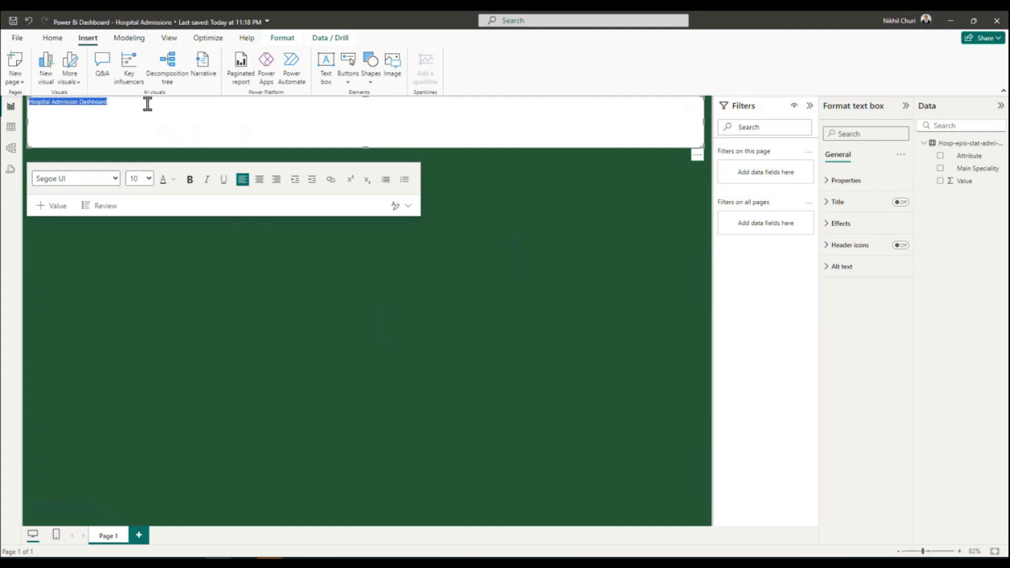
{"action": "left_click", "coordinate": [149, 179]}
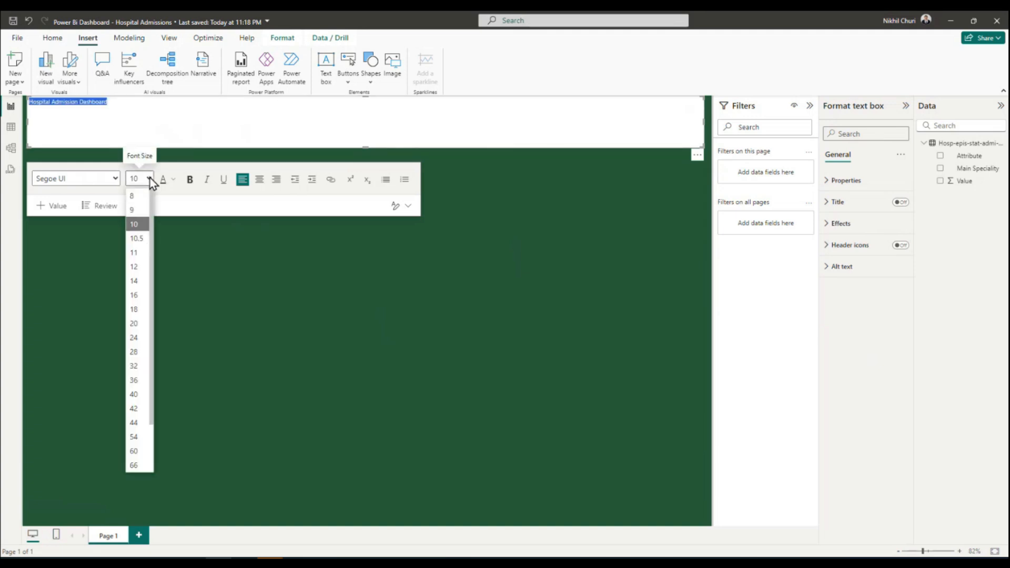
{"action": "left_click", "coordinate": [134, 338]}
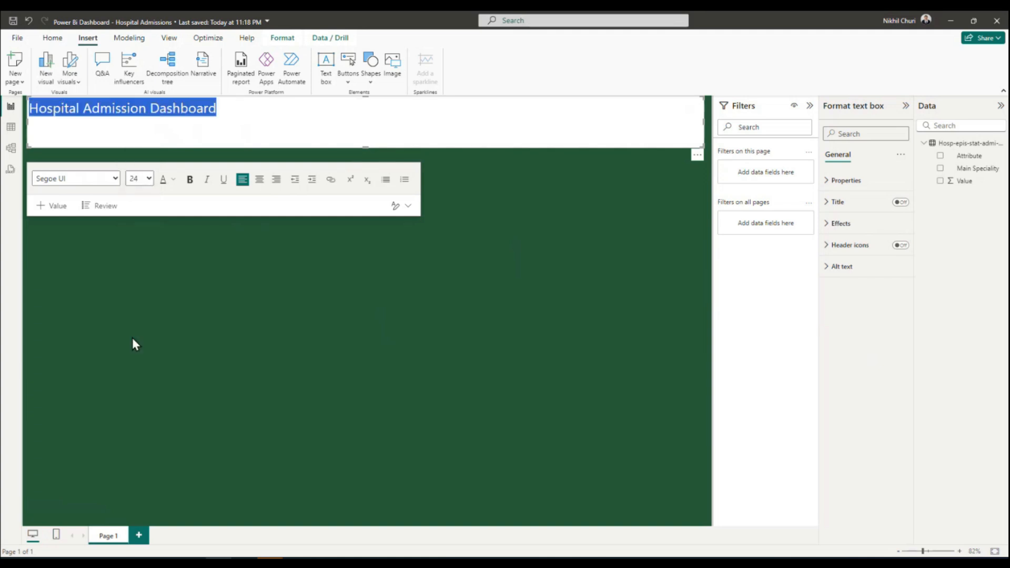
{"action": "left_click", "coordinate": [190, 179]}
Try font sizes 36, 40 and 44 on the banner title, and settle on 40.
{"action": "left_click", "coordinate": [149, 178]}
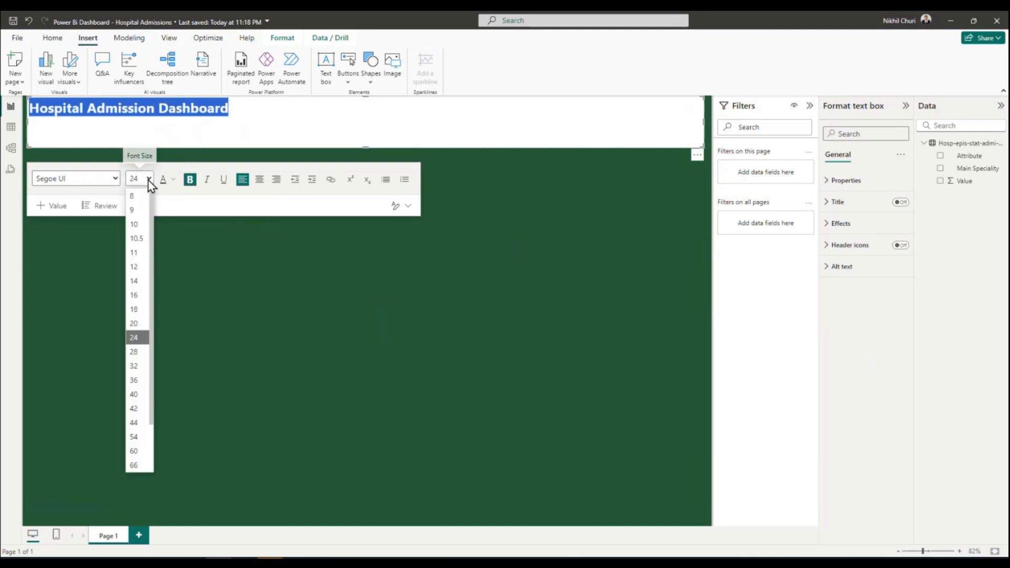
{"action": "left_click", "coordinate": [135, 380]}
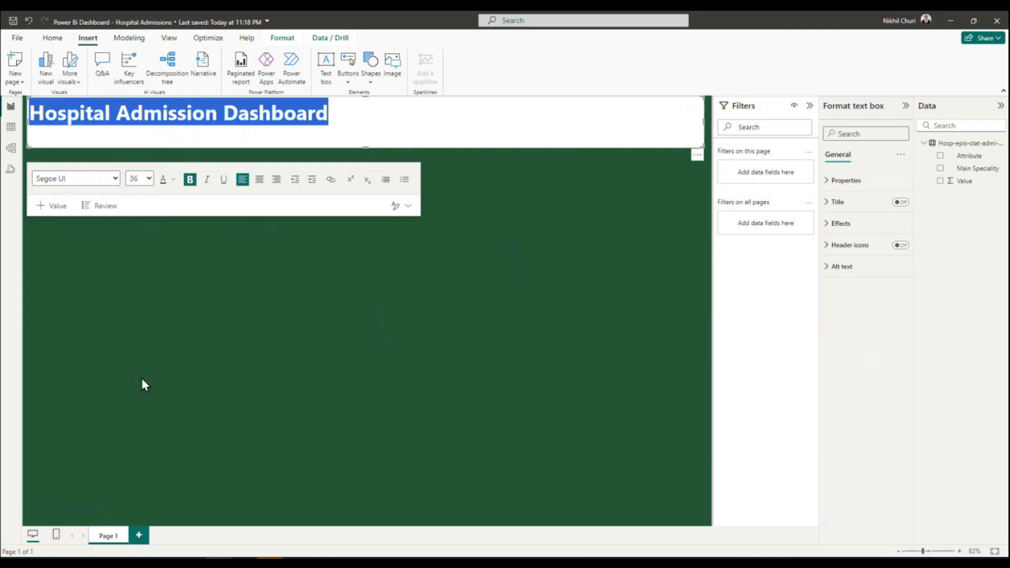
{"action": "left_click", "coordinate": [149, 180]}
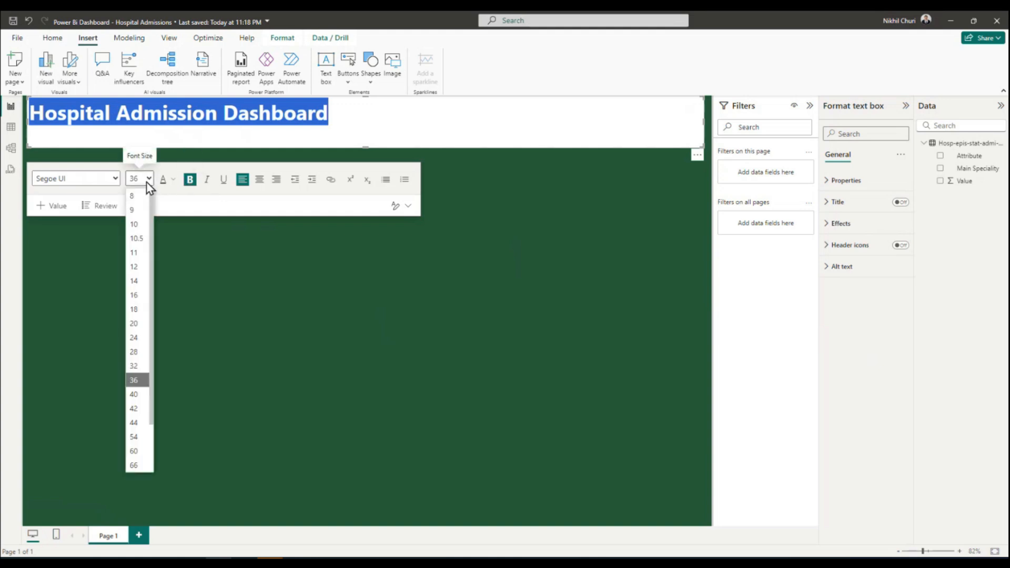
{"action": "left_click", "coordinate": [134, 395]}
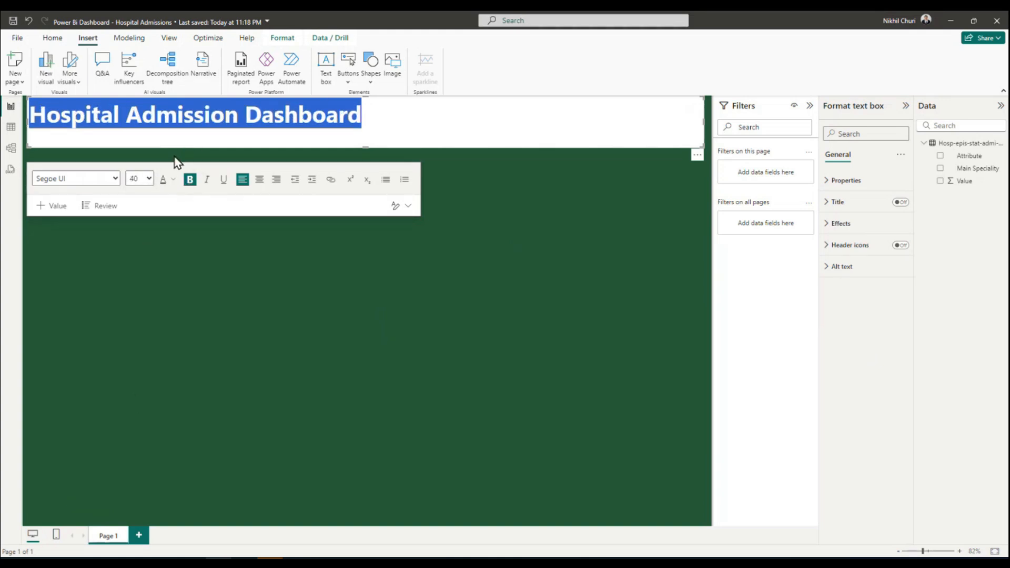
{"action": "left_click", "coordinate": [146, 179]}
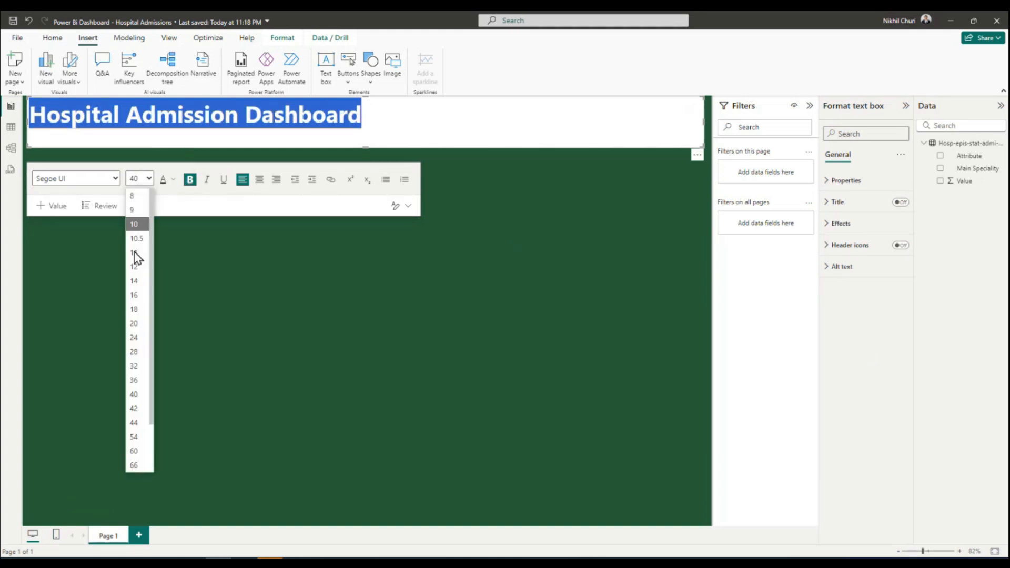
{"action": "left_click", "coordinate": [136, 424]}
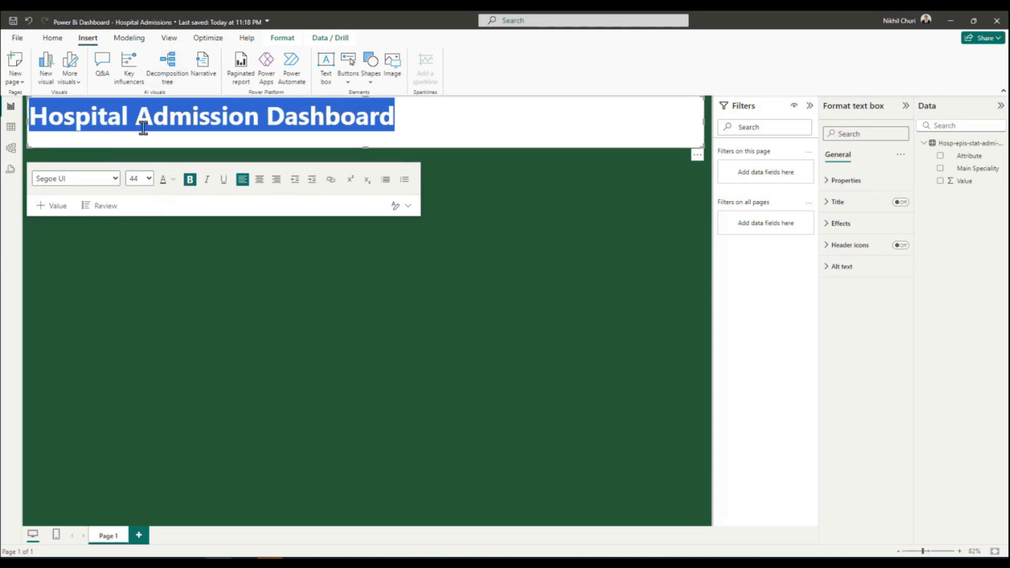
{"action": "left_click", "coordinate": [147, 180]}
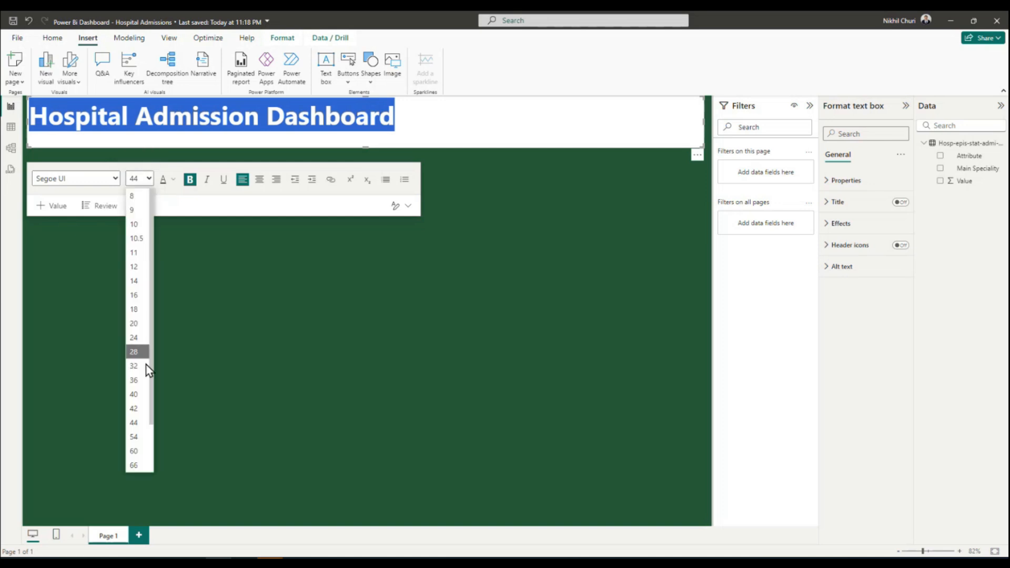
{"action": "left_click", "coordinate": [135, 395]}
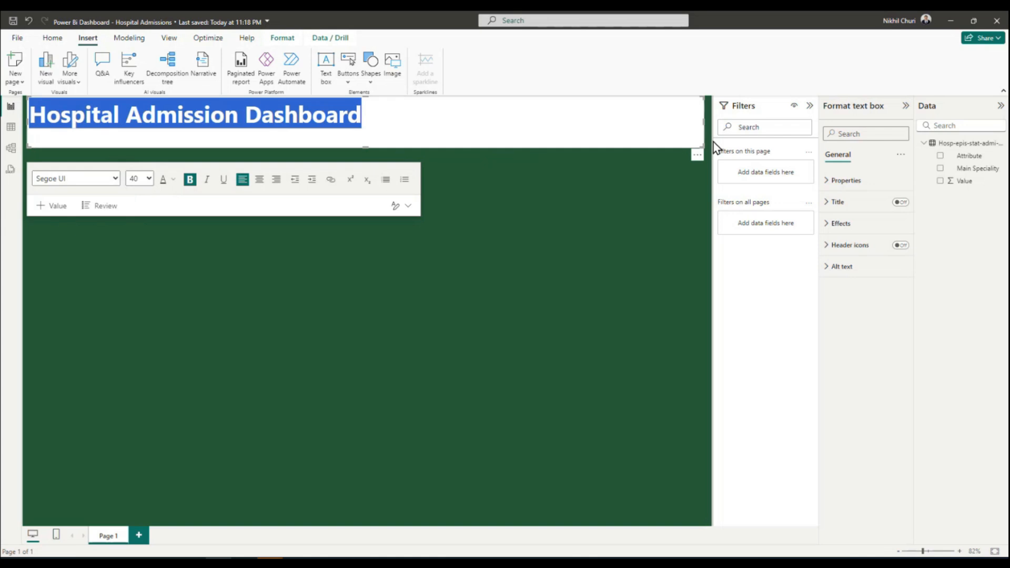
Shrink the title text box in width and height so it fits closely around the text.
{"action": "left_click_drag", "start_coordinate": [703, 125], "coordinate": [368, 123]}
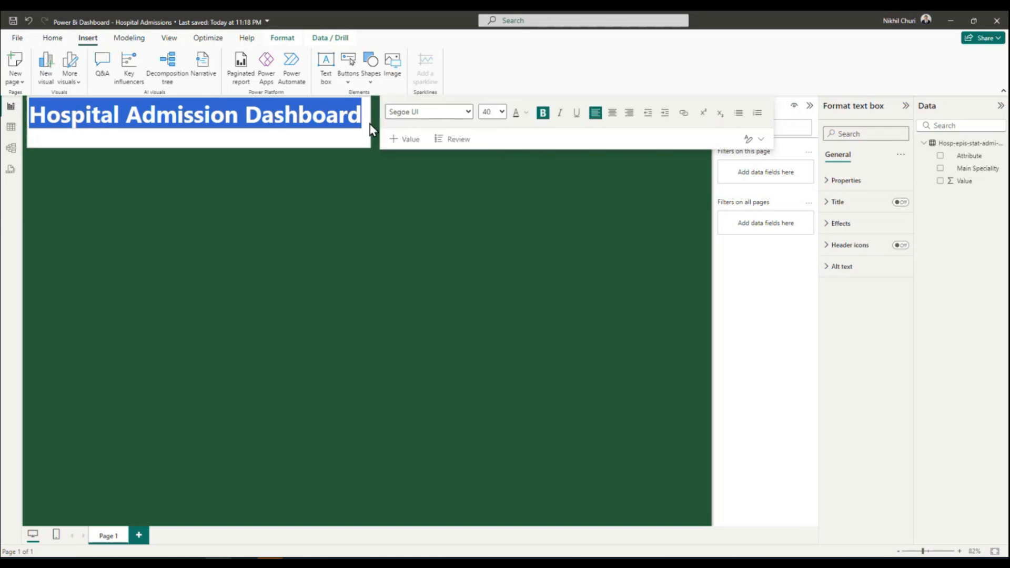
{"action": "left_click_drag", "start_coordinate": [195, 147], "coordinate": [200, 135]}
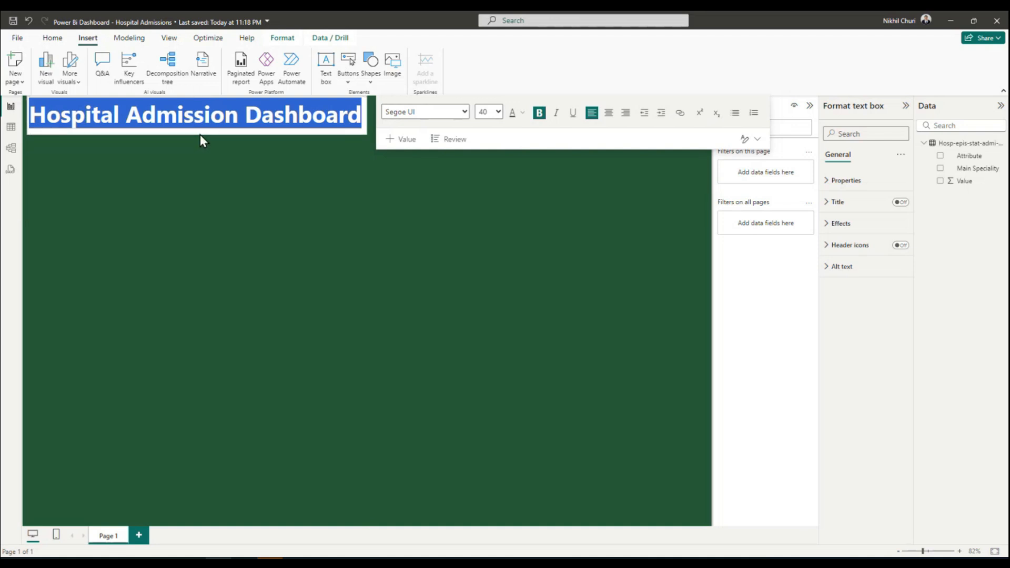
{"action": "left_click", "coordinate": [316, 242]}
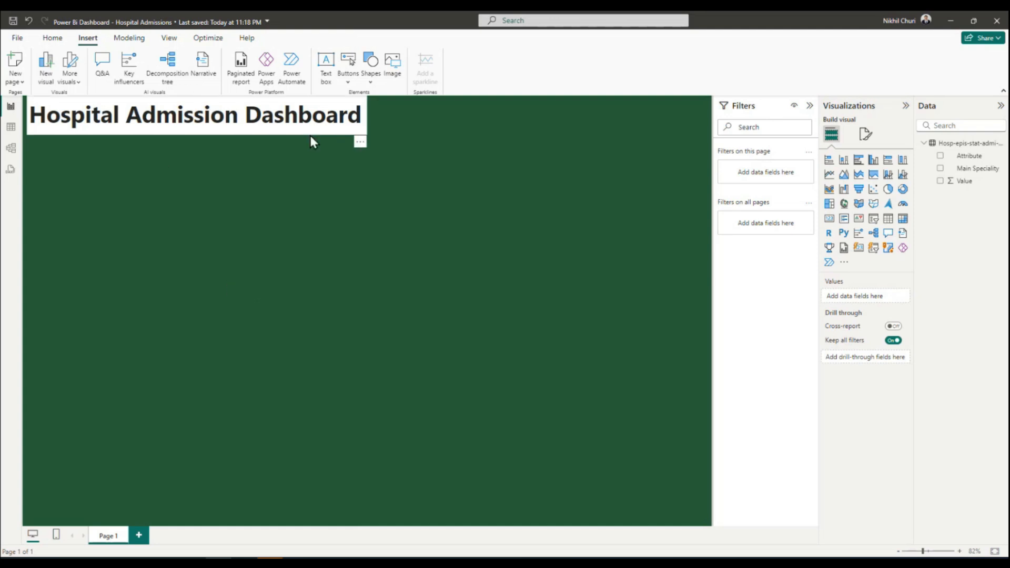
Set the title text box's background to the custom light green #C3EACA.
{"action": "left_click", "coordinate": [348, 118]}
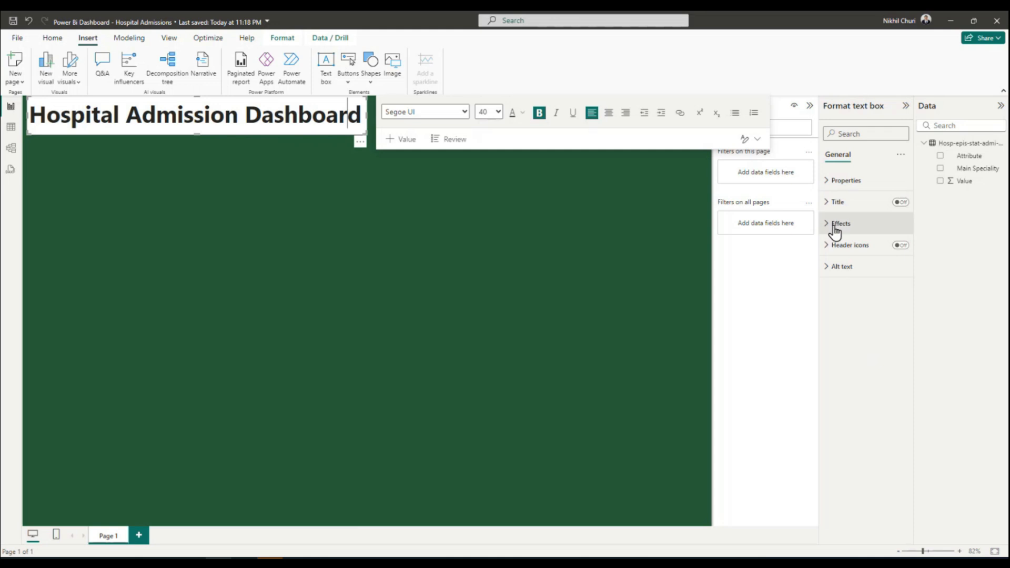
{"action": "left_click", "coordinate": [238, 110]}
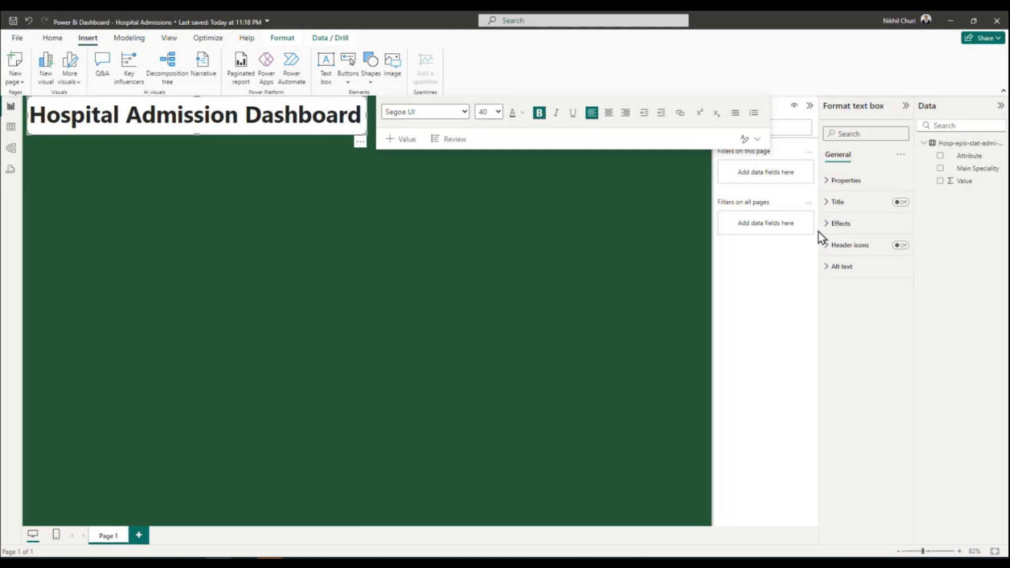
{"action": "left_click", "coordinate": [842, 224]}
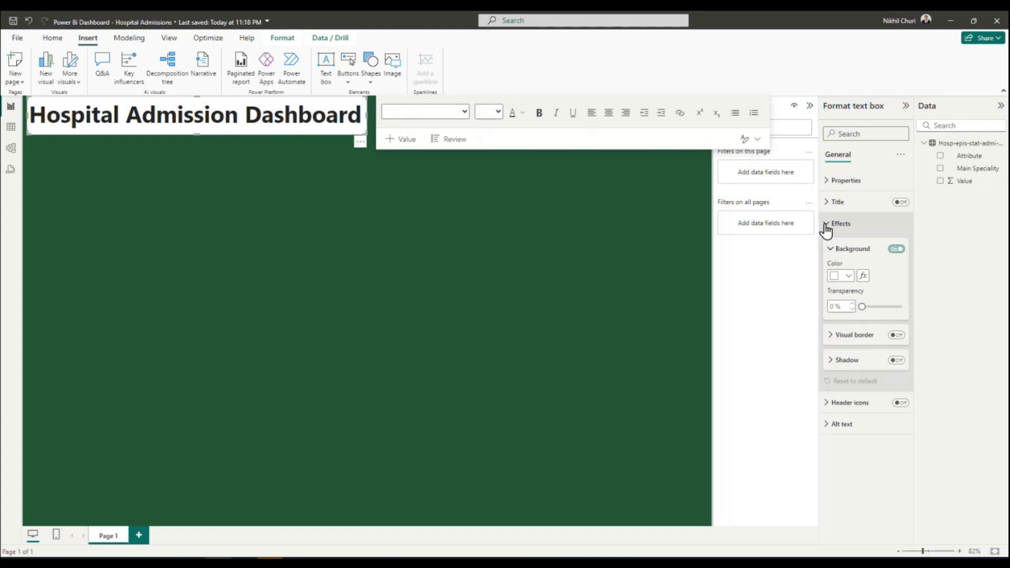
{"action": "left_click", "coordinate": [847, 276]}
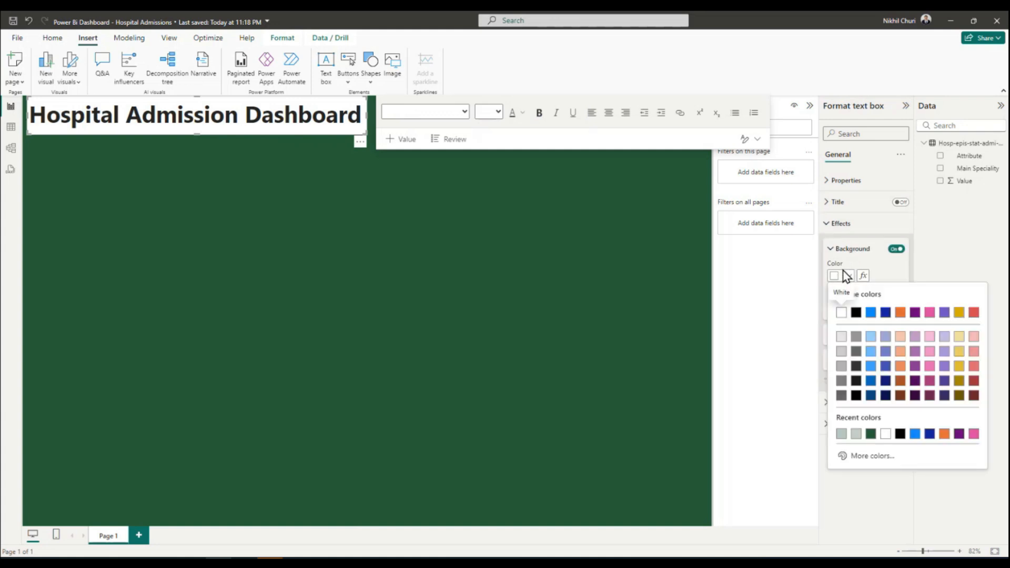
{"action": "left_click", "coordinate": [850, 454]}
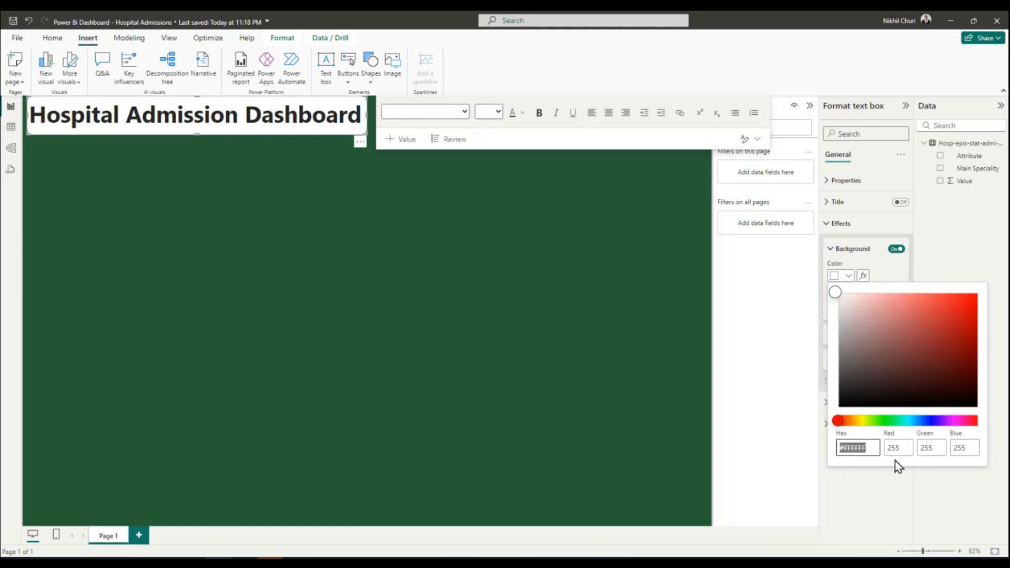
{"action": "left_click", "coordinate": [884, 421]}
{"action": "left_click", "coordinate": [888, 421]}
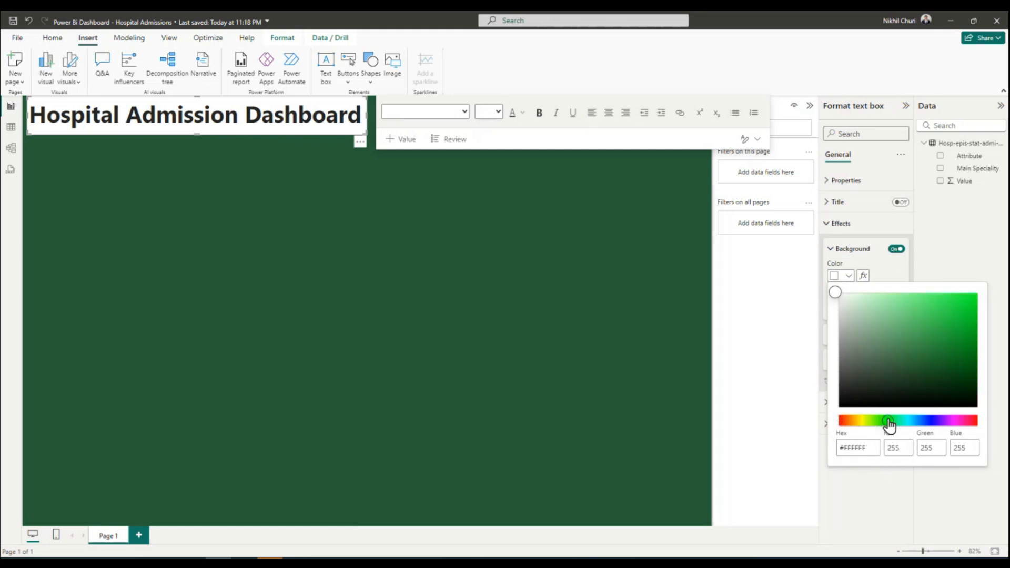
{"action": "left_click", "coordinate": [853, 295]}
{"action": "left_click_drag", "start_coordinate": [858, 304], "coordinate": [861, 301]}
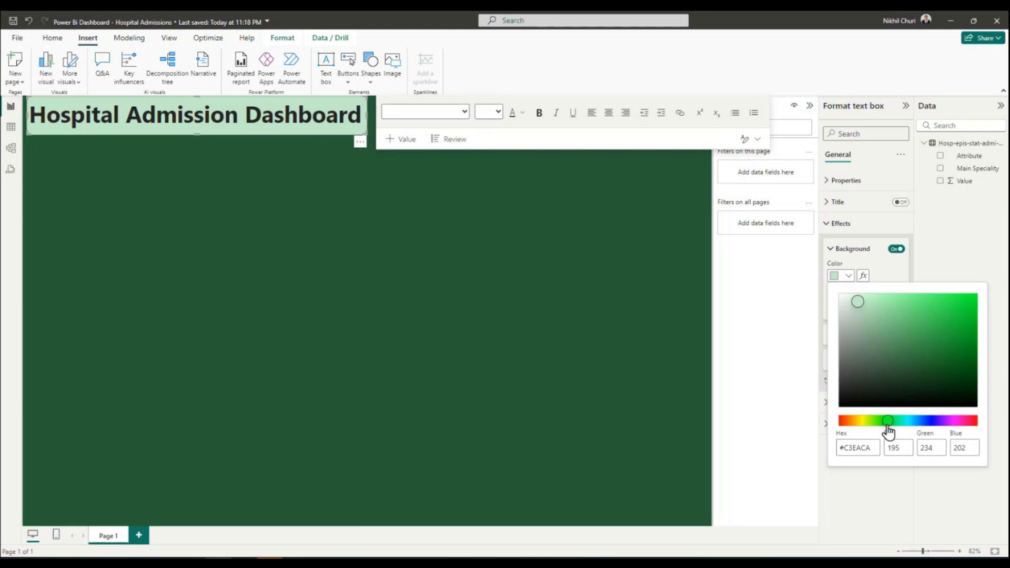
{"action": "left_click", "coordinate": [955, 235]}
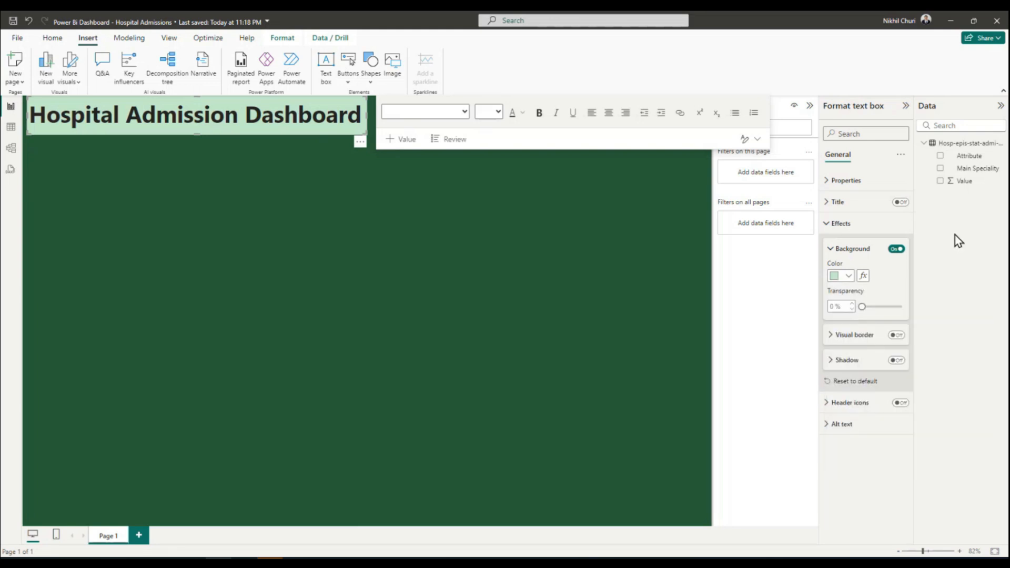
Try title background transparencies of 50% and 20%, and settle on 10%.
{"action": "double_click", "coordinate": [843, 306]}
{"action": "type", "text": "50"}
{"action": "key", "text": "Return"}
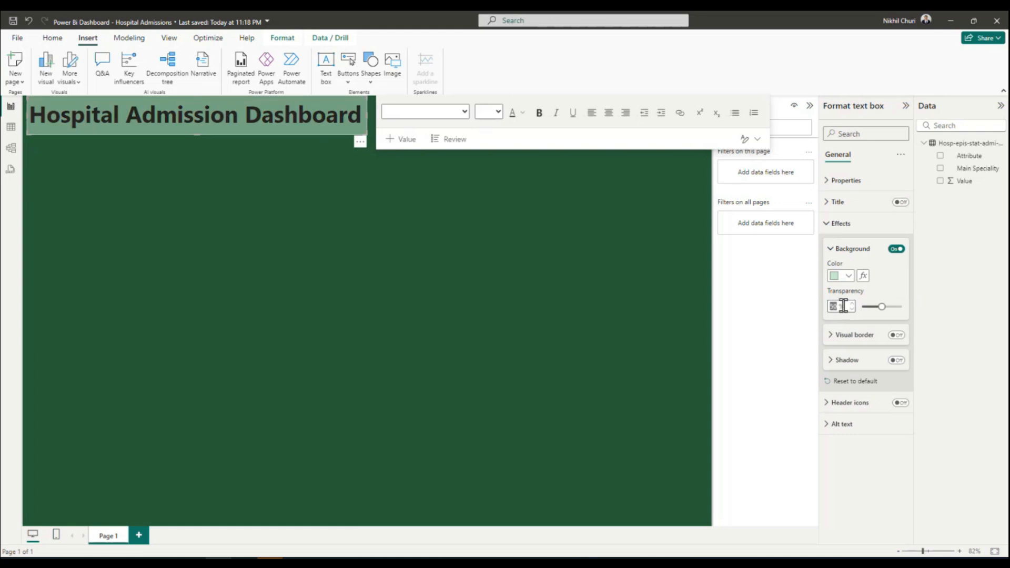
{"action": "type", "text": "20"}
{"action": "key", "text": "Return"}
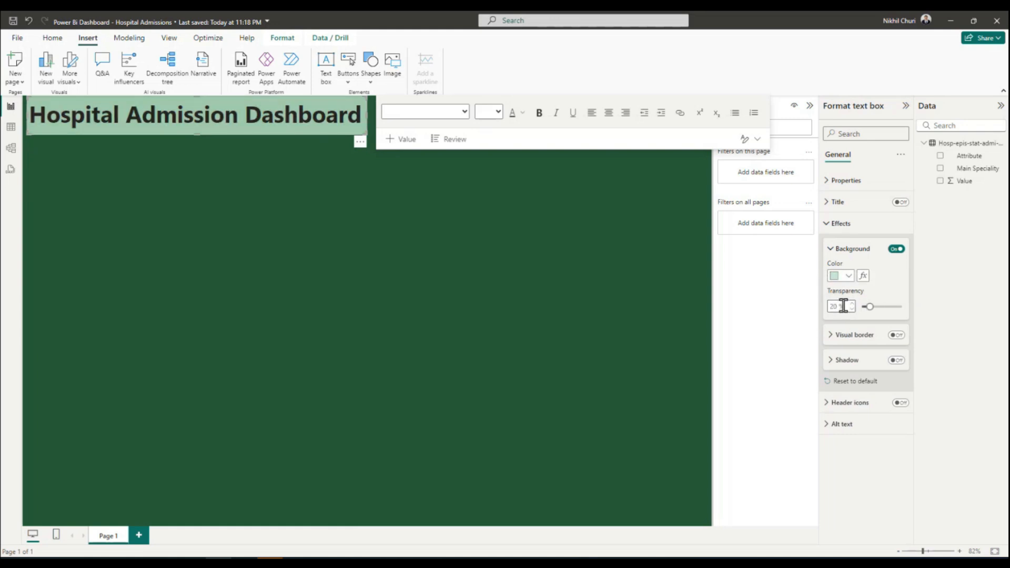
{"action": "double_click", "coordinate": [841, 306]}
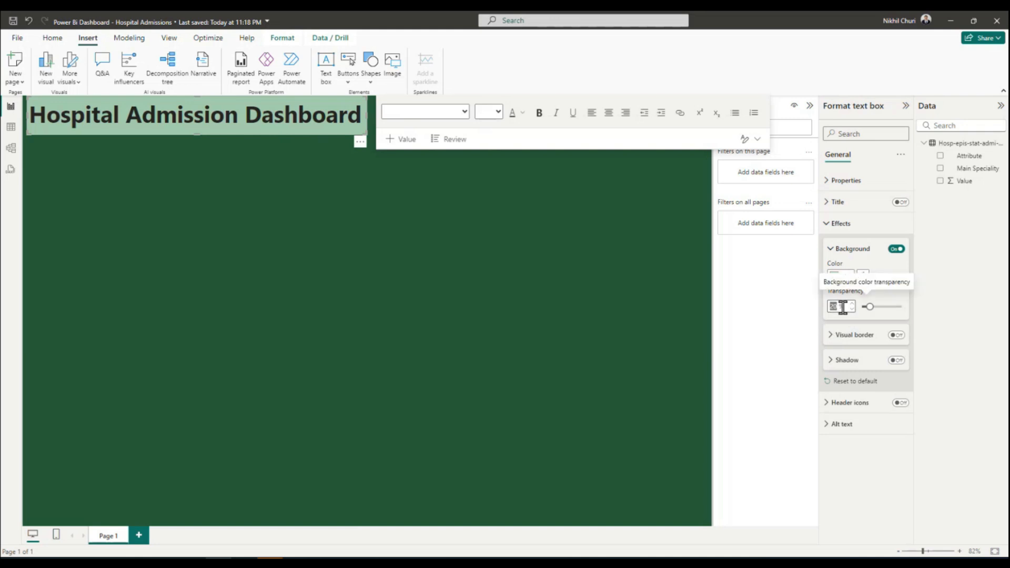
{"action": "type", "text": "10"}
{"action": "key", "text": "Return"}
{"action": "double_click", "coordinate": [844, 306]}
{"action": "left_click", "coordinate": [938, 431]}
{"action": "left_click", "coordinate": [846, 277]}
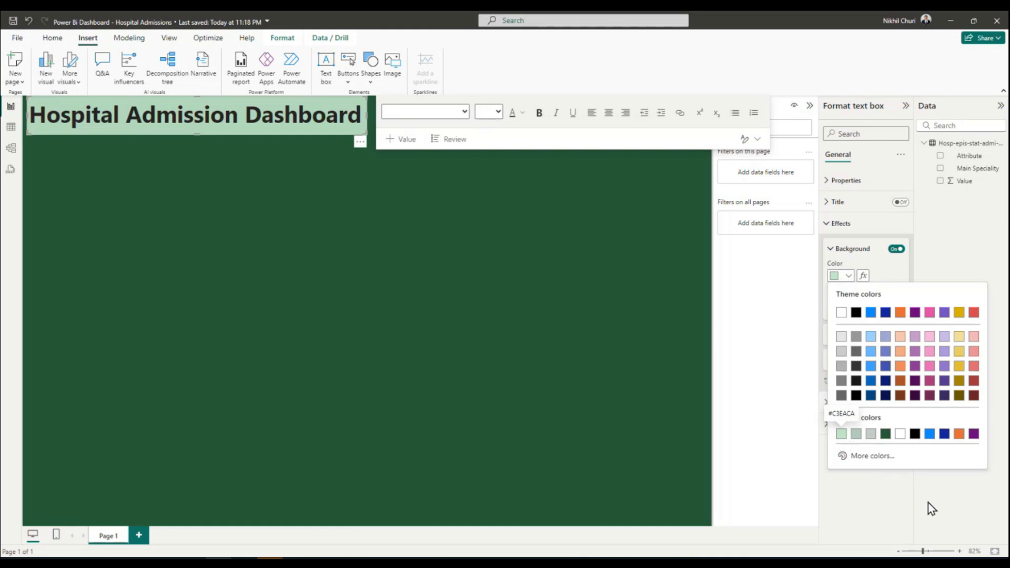
{"action": "left_click", "coordinate": [964, 511]}
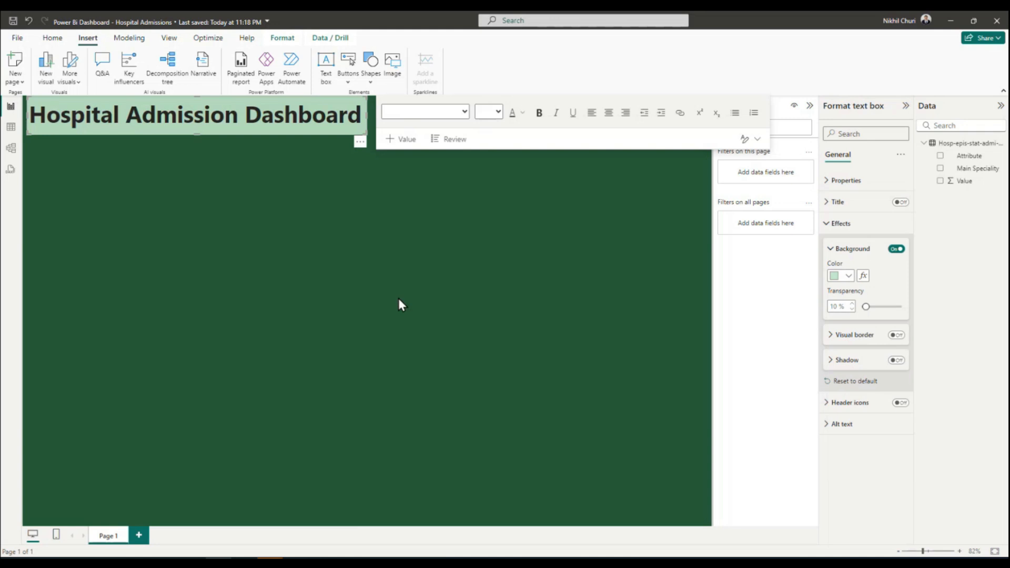
Deselect the title text box and save the report.
{"action": "left_click", "coordinate": [532, 229]}
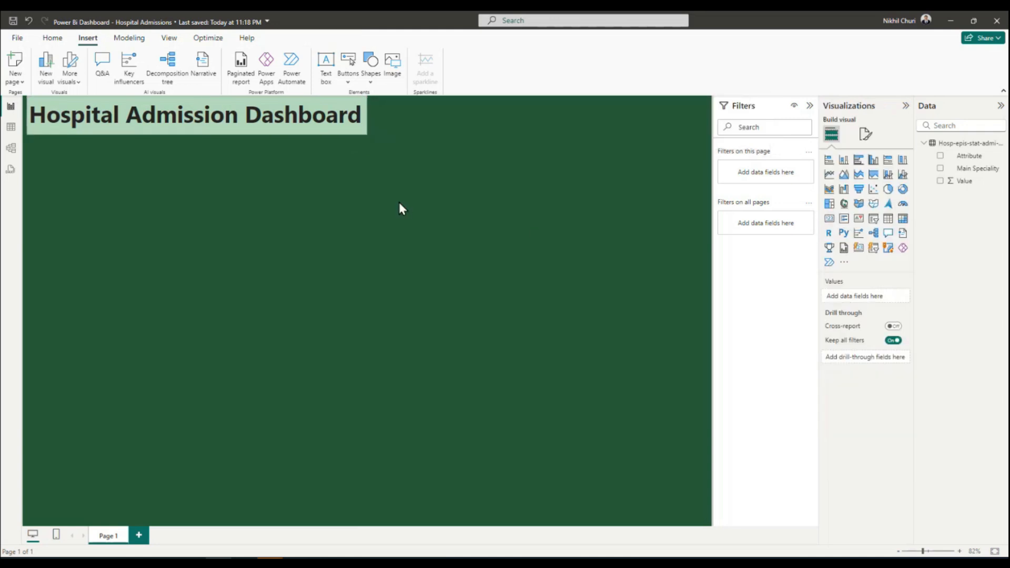
{"action": "left_click", "coordinate": [13, 22]}
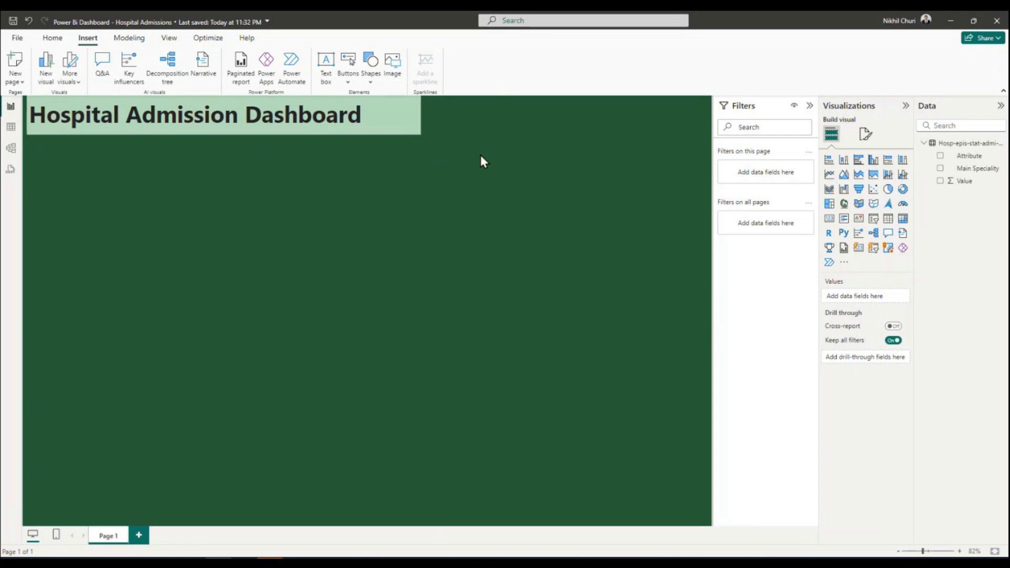
Turn on the title text box's visual border in the recent dark green, with 20 px rounded corners.
{"action": "left_click", "coordinate": [327, 111]}
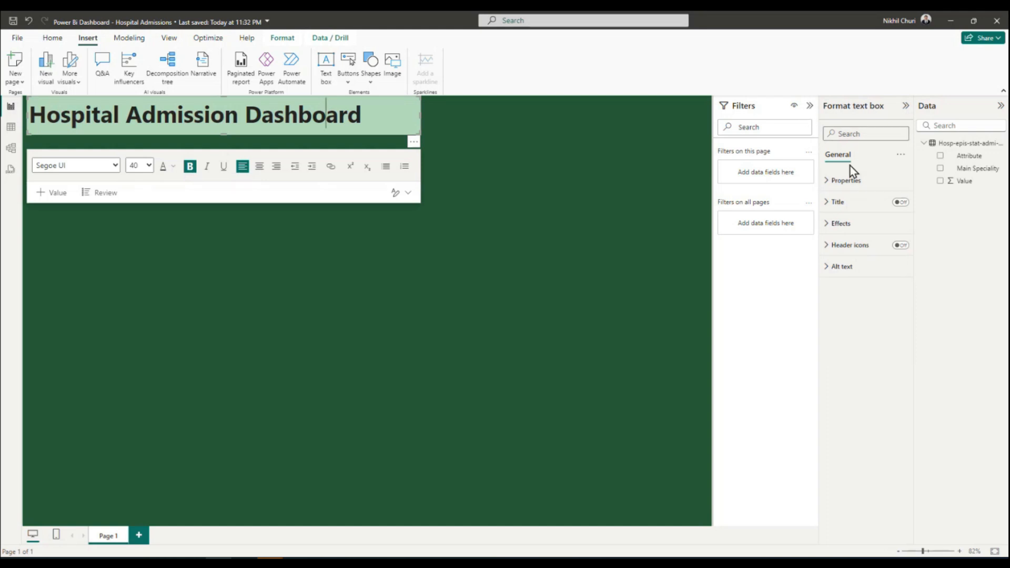
{"action": "left_click", "coordinate": [837, 223]}
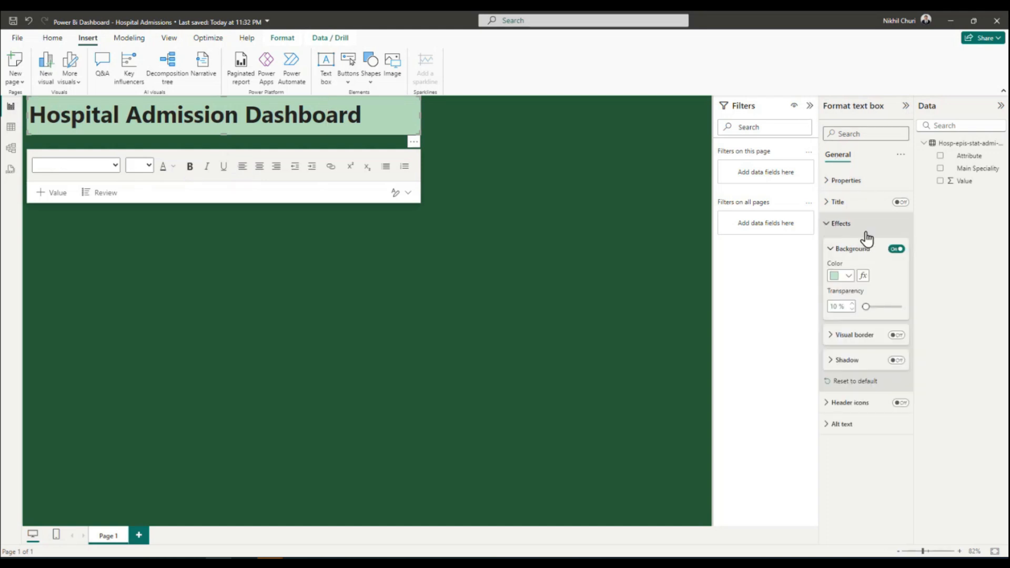
{"action": "left_click", "coordinate": [848, 336]}
{"action": "left_click", "coordinate": [897, 335]}
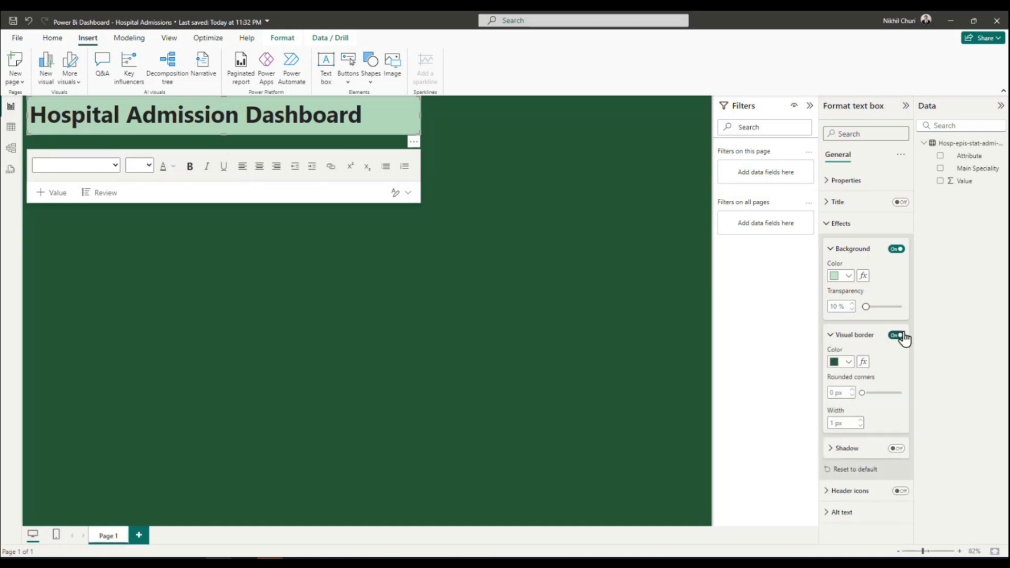
{"action": "left_click", "coordinate": [848, 362]}
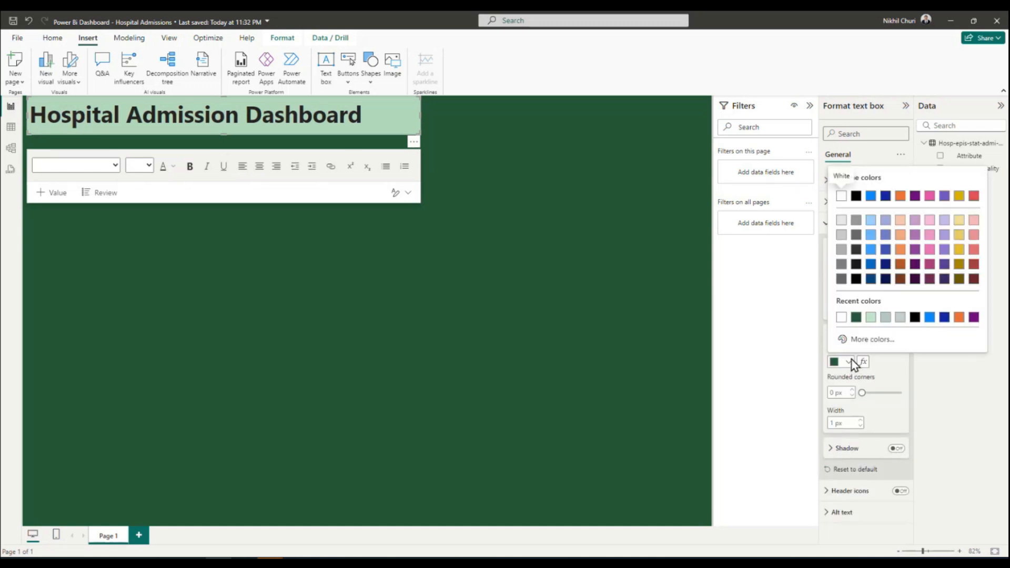
{"action": "left_click", "coordinate": [856, 317]}
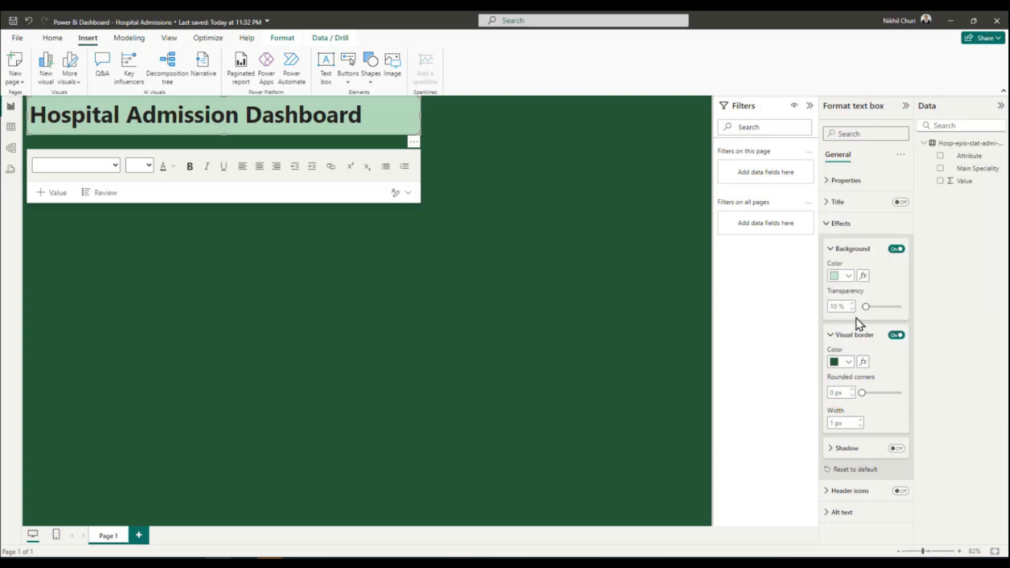
{"action": "left_click", "coordinate": [837, 394]}
{"action": "type", "text": "20"}
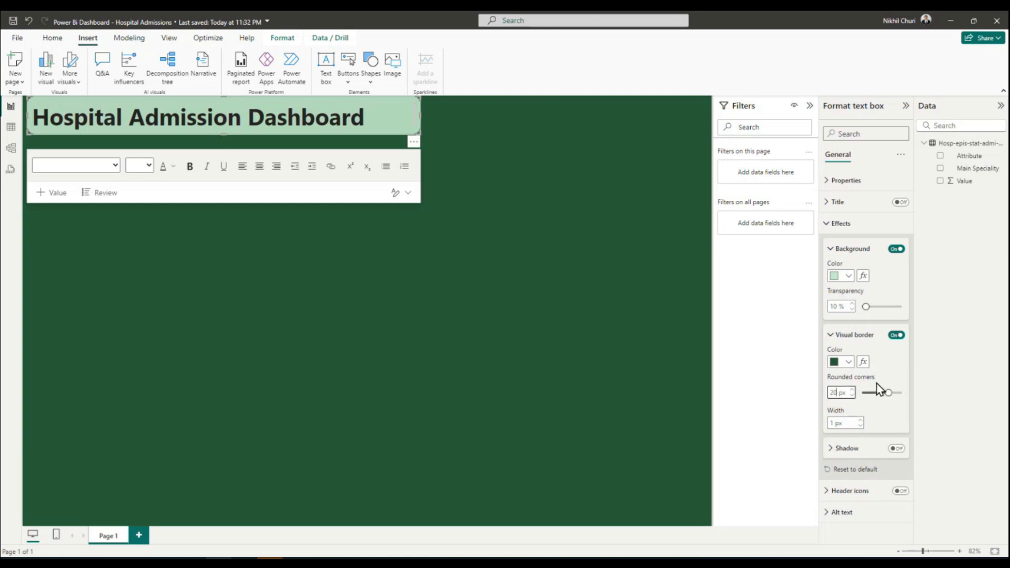
Make the title text box slightly taller, narrow it to fit its text, and save the report.
{"action": "left_click", "coordinate": [458, 105]}
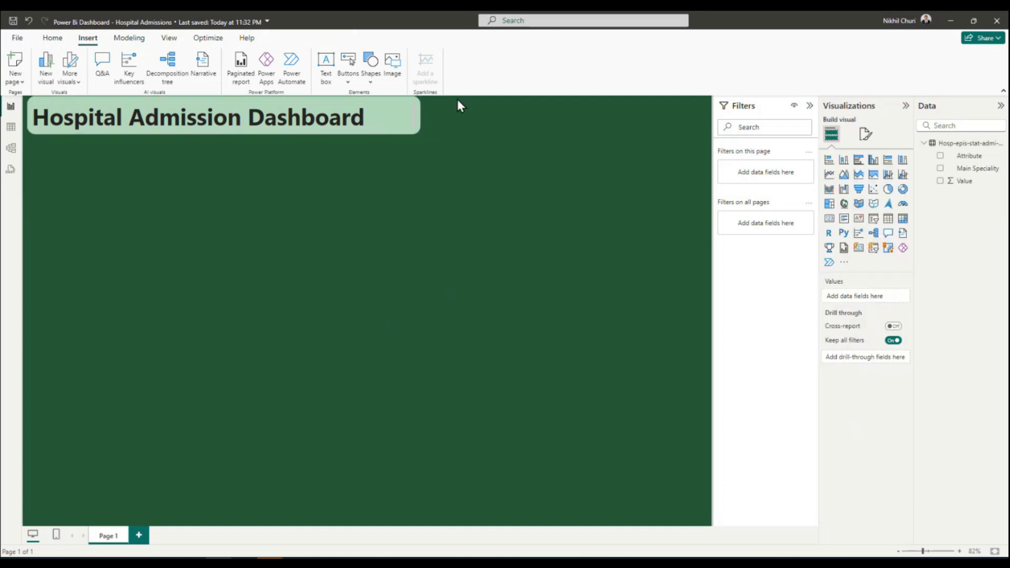
{"action": "left_click", "coordinate": [410, 117]}
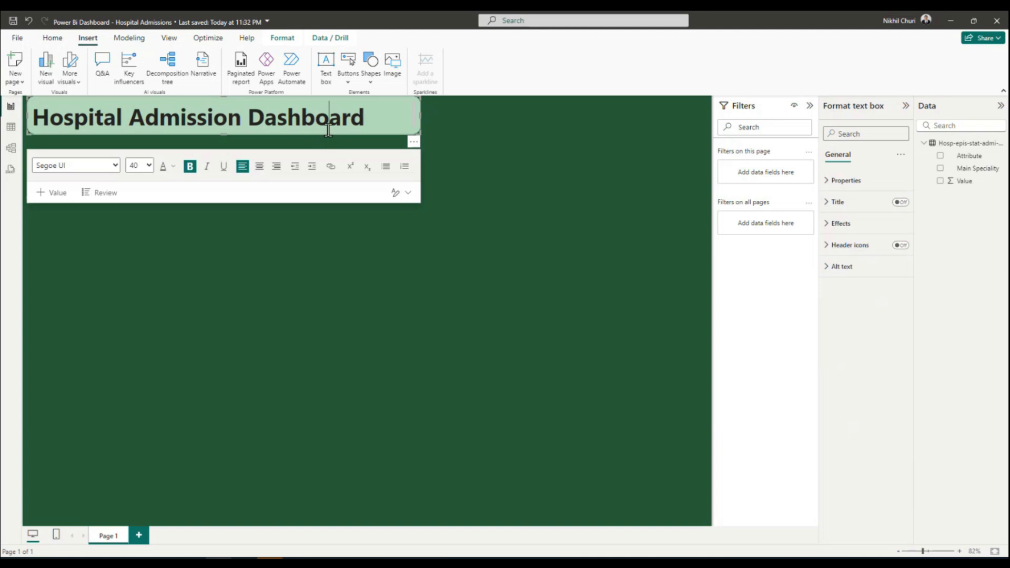
{"action": "left_click_drag", "start_coordinate": [221, 134], "coordinate": [222, 142]}
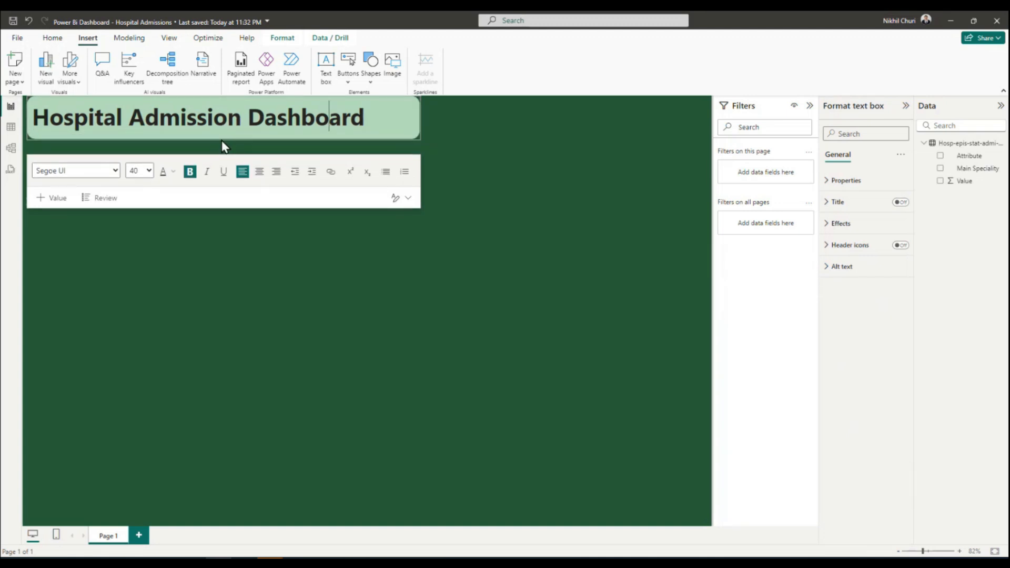
{"action": "left_click_drag", "start_coordinate": [420, 118], "coordinate": [372, 124]}
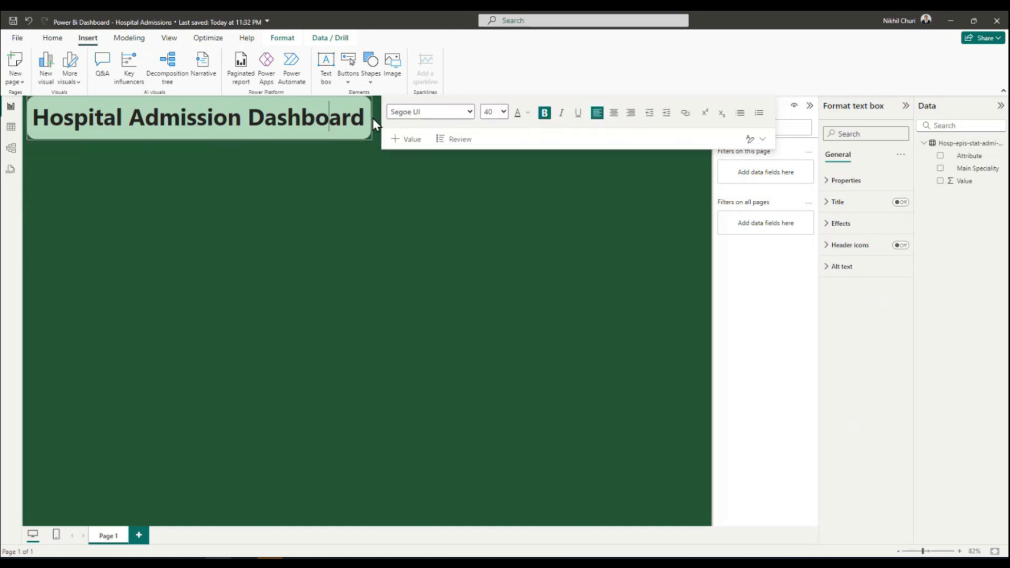
{"action": "left_click", "coordinate": [381, 178]}
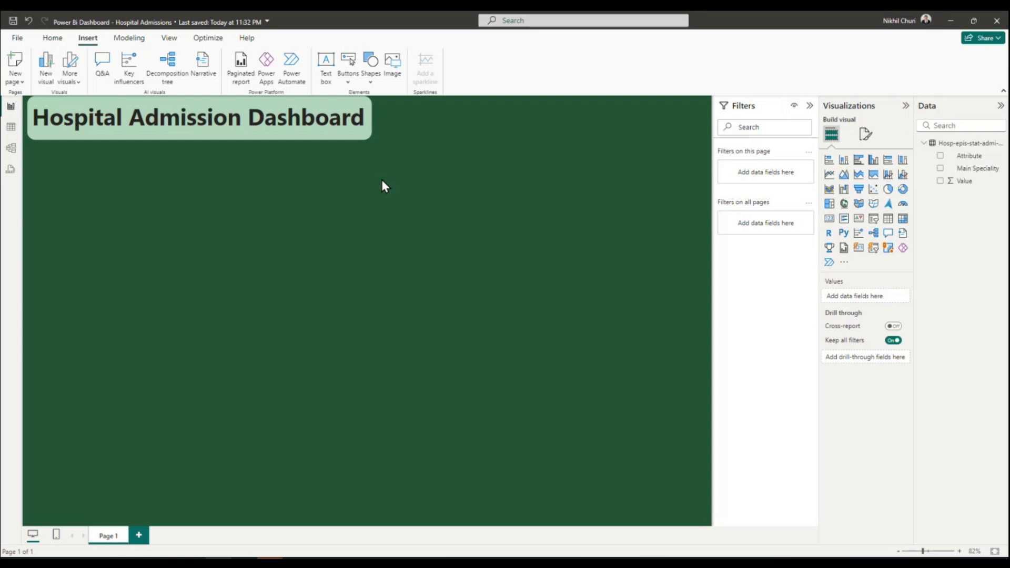
{"action": "left_click", "coordinate": [12, 22]}
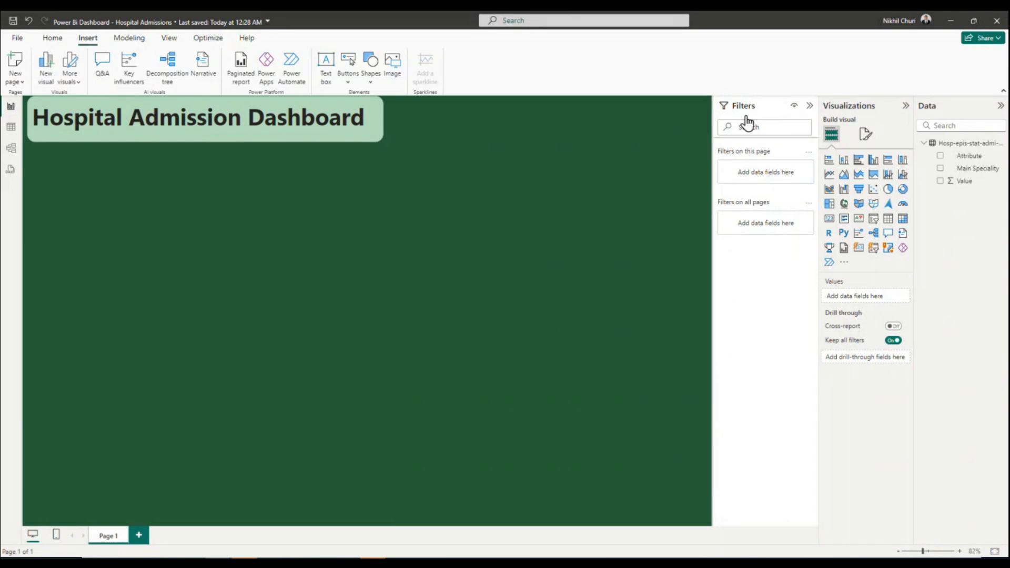
Add a card visual and place it directly below the title banner at the page's left edge.
{"action": "left_click", "coordinate": [830, 220]}
{"action": "left_click_drag", "start_coordinate": [383, 215], "coordinate": [83, 159]}
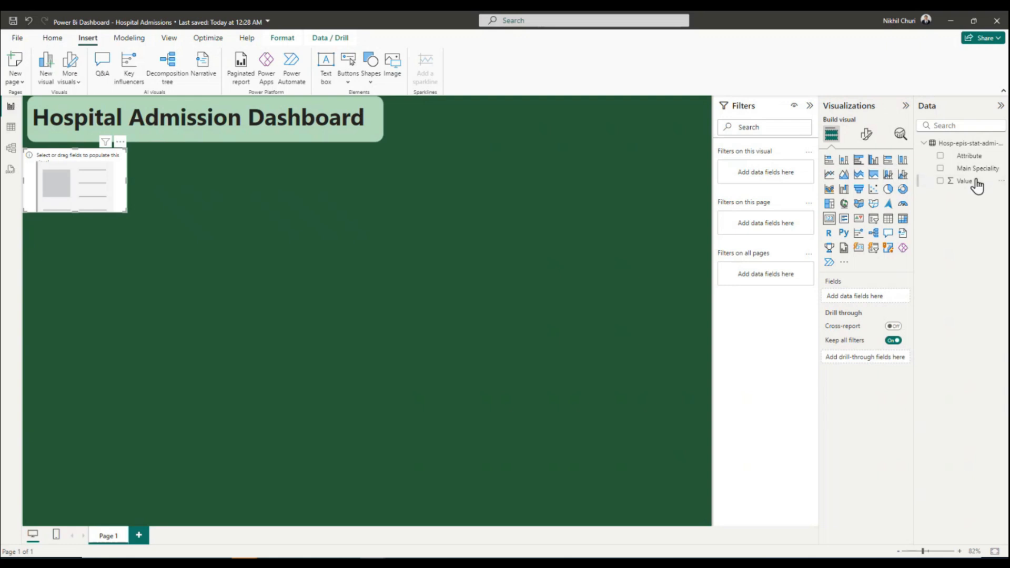
{"action": "mouse_move", "coordinate": [977, 177]}
{"action": "left_mouse_down"}
{"action": "mouse_move", "coordinate": [970, 169]}
{"action": "mouse_move", "coordinate": [777, 174]}
{"action": "mouse_move", "coordinate": [986, 164]}
{"action": "left_mouse_up"}
{"action": "left_click_drag", "start_coordinate": [973, 169], "coordinate": [771, 175]}
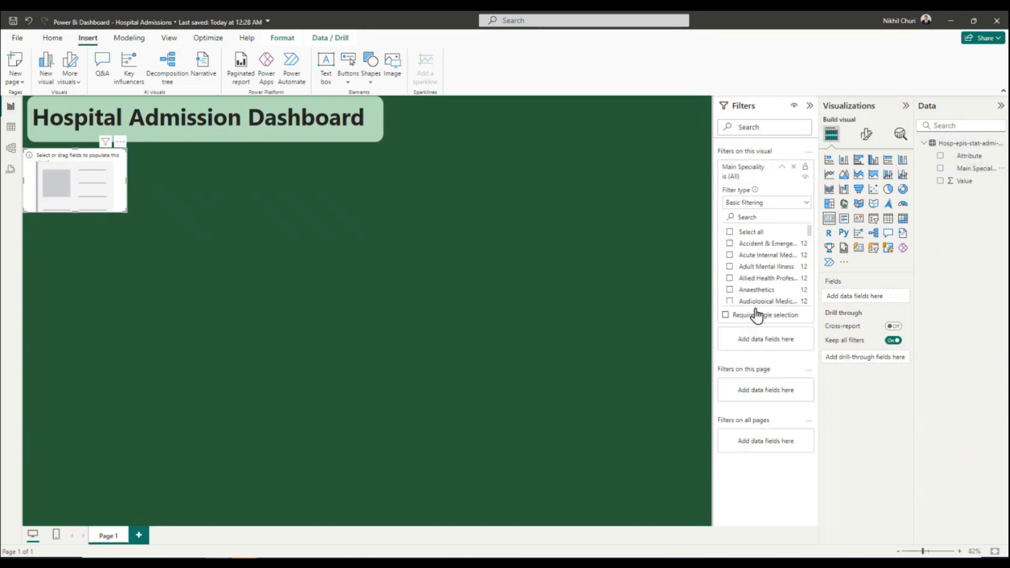
{"action": "left_click", "coordinate": [794, 166]}
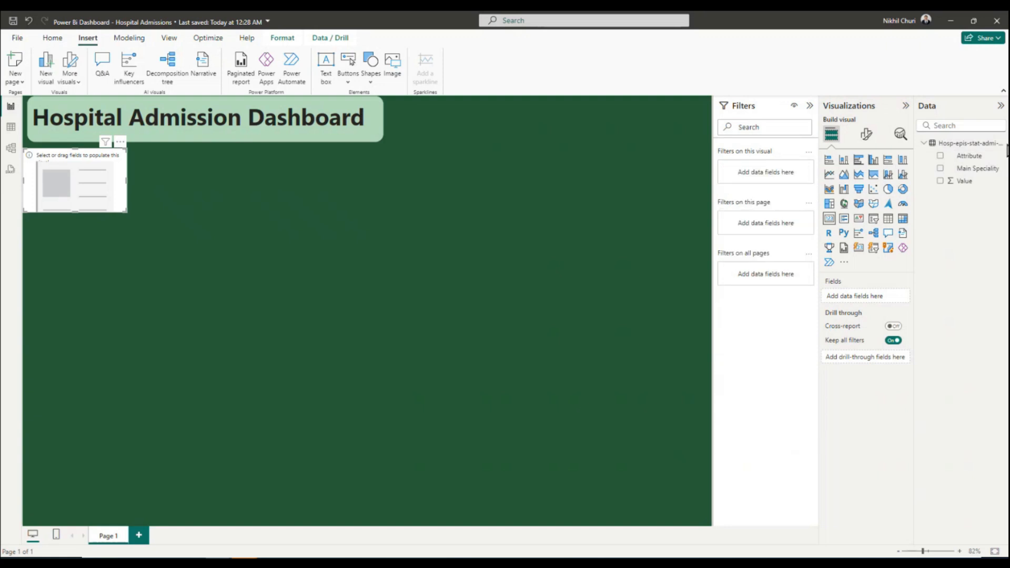
{"action": "left_click_drag", "start_coordinate": [974, 160], "coordinate": [769, 177]}
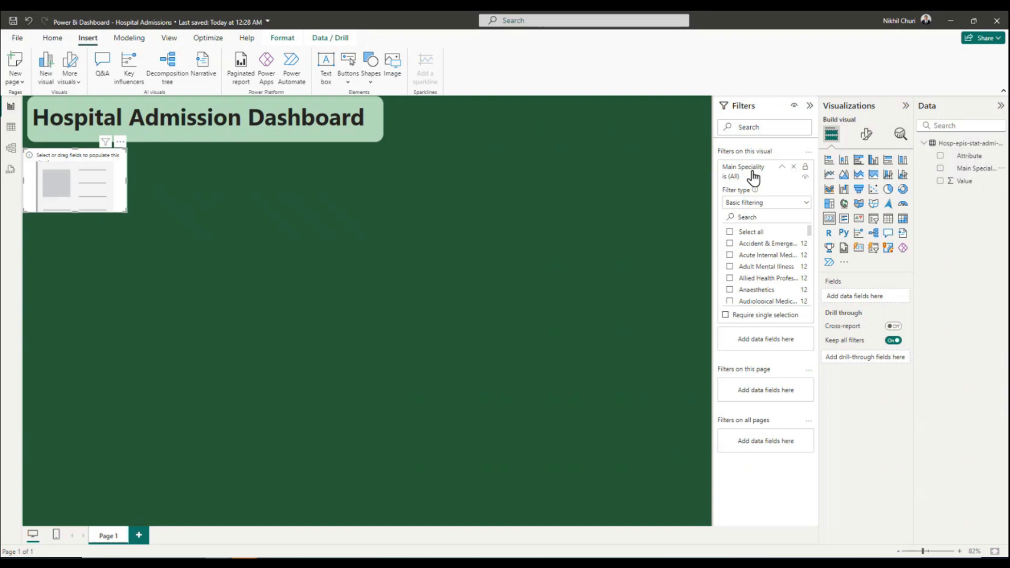
{"action": "left_click_drag", "start_coordinate": [743, 168], "coordinate": [581, 219]}
{"action": "left_click", "coordinate": [794, 167]}
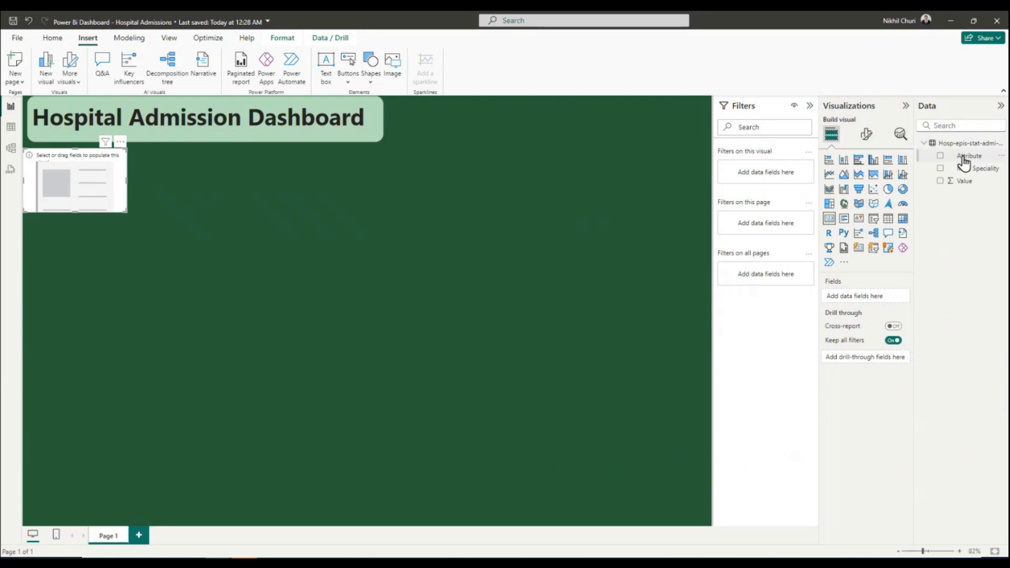
Populate the card with the sum of Value, filtered to the Finished consultant item of Attribute, and make the card slightly smaller.
{"action": "left_click_drag", "start_coordinate": [972, 162], "coordinate": [769, 169]}
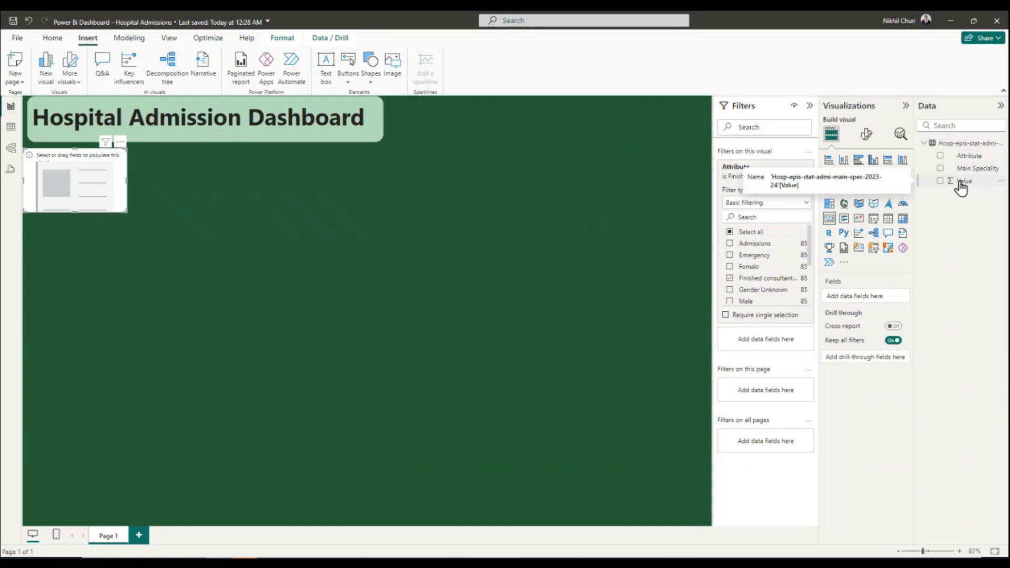
{"action": "left_click_drag", "start_coordinate": [963, 184], "coordinate": [867, 301]}
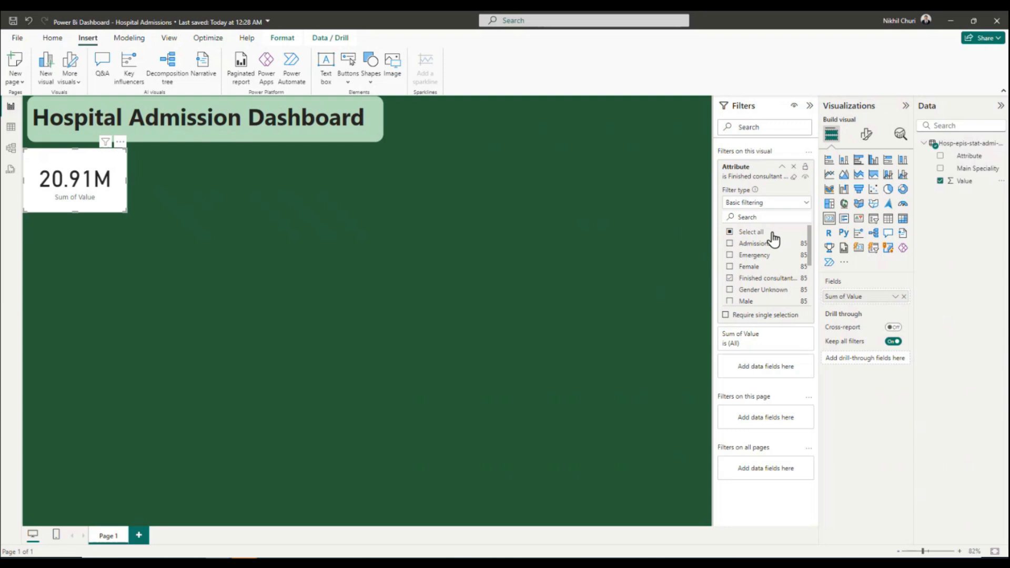
{"action": "left_click_drag", "start_coordinate": [80, 212], "coordinate": [74, 200]}
{"action": "left_click_drag", "start_coordinate": [126, 172], "coordinate": [113, 171]}
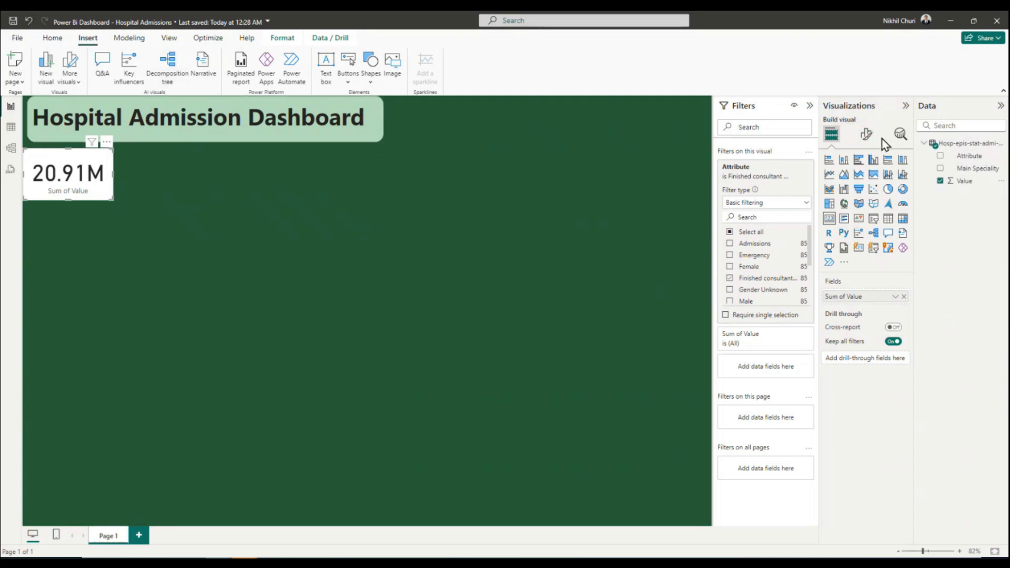
Format the card's category label in bold dark green #275D38.
{"action": "left_click", "coordinate": [867, 138]}
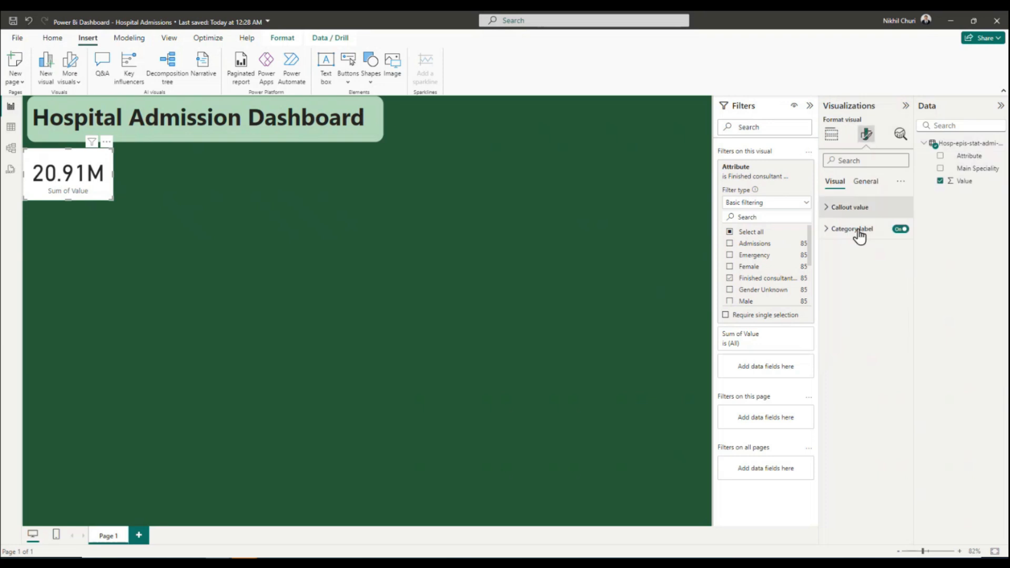
{"action": "left_click", "coordinate": [827, 231]}
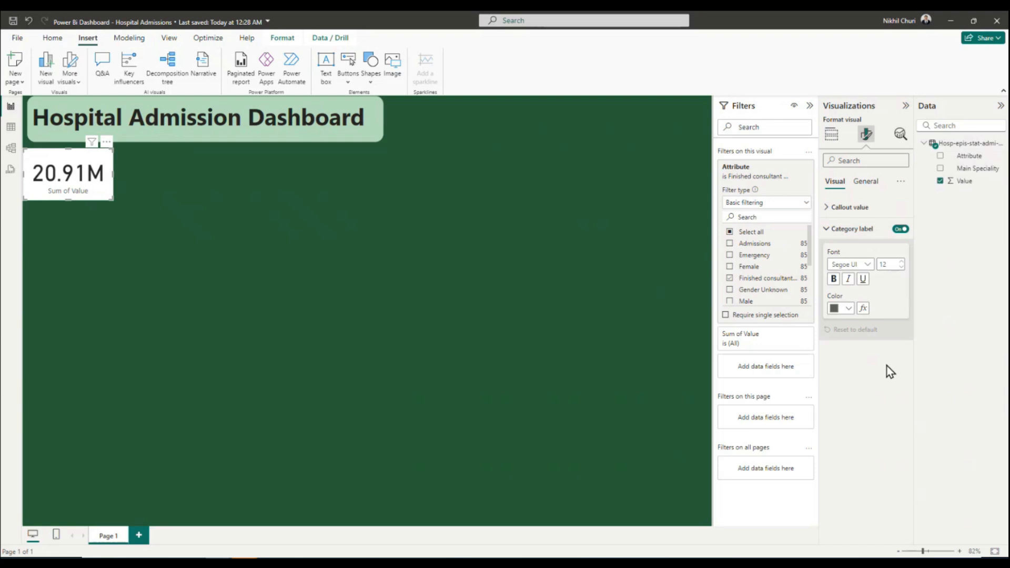
{"action": "left_click", "coordinate": [847, 309]}
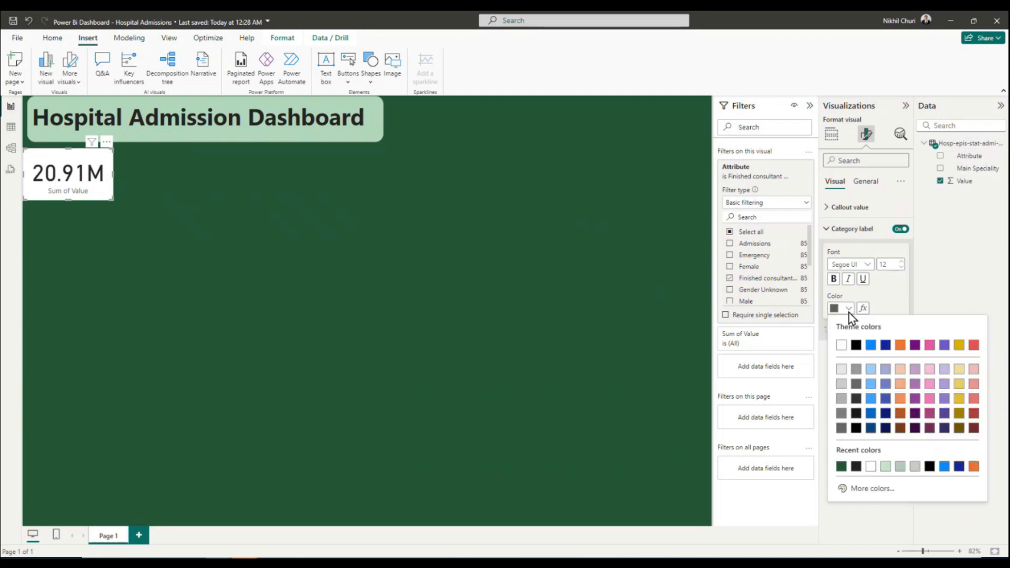
{"action": "left_click", "coordinate": [842, 466]}
{"action": "left_click", "coordinate": [833, 279]}
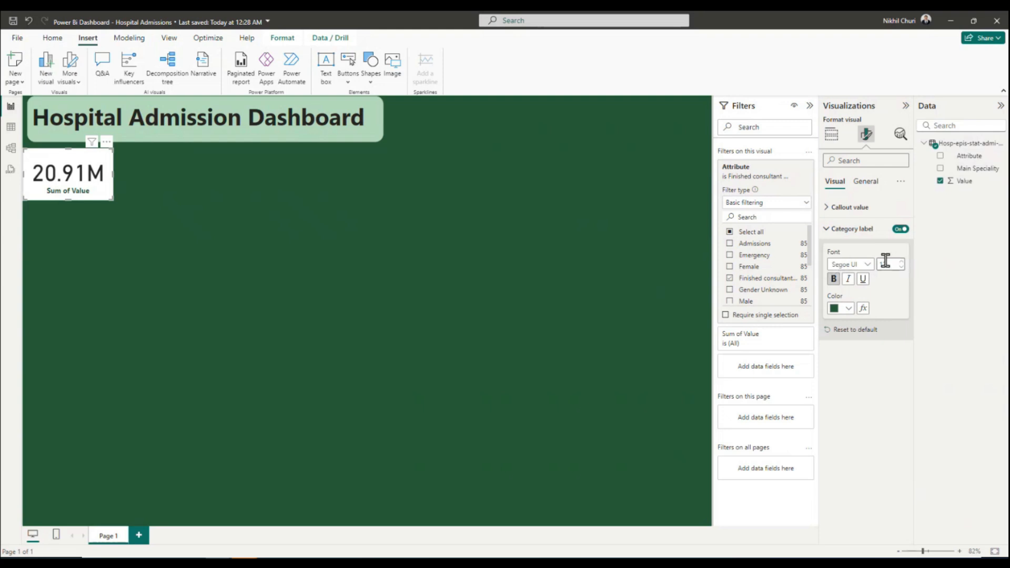
{"action": "left_click", "coordinate": [827, 229]}
Format the card's callout value in the recent dark green and make it bold.
{"action": "left_click", "coordinate": [828, 208]}
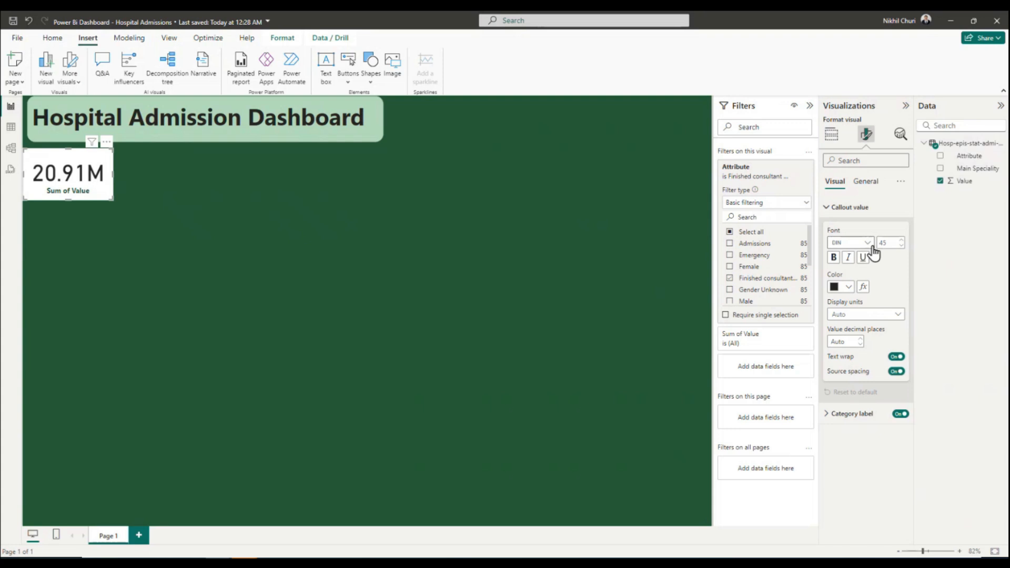
{"action": "left_click", "coordinate": [849, 288]}
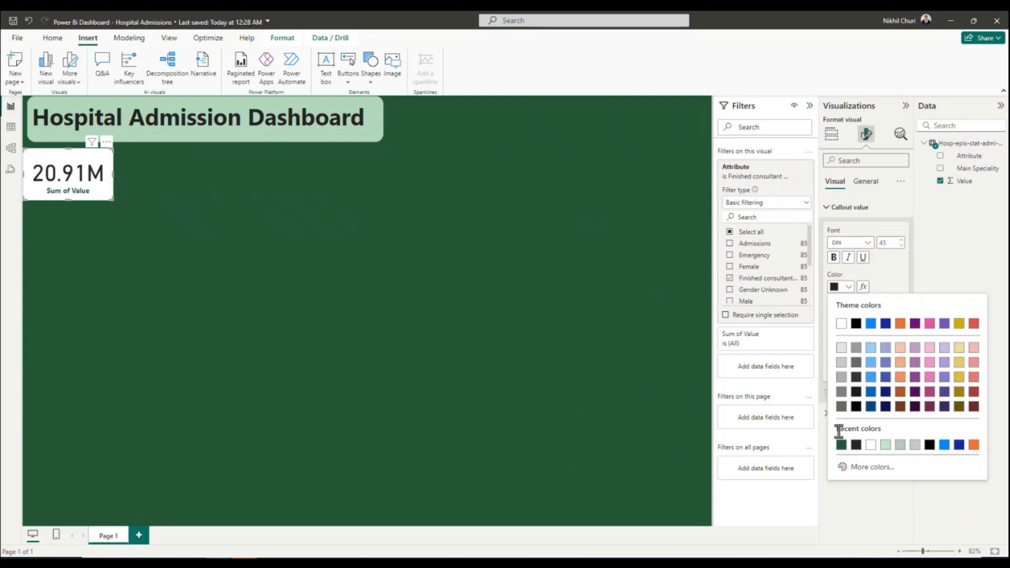
{"action": "left_click", "coordinate": [838, 443]}
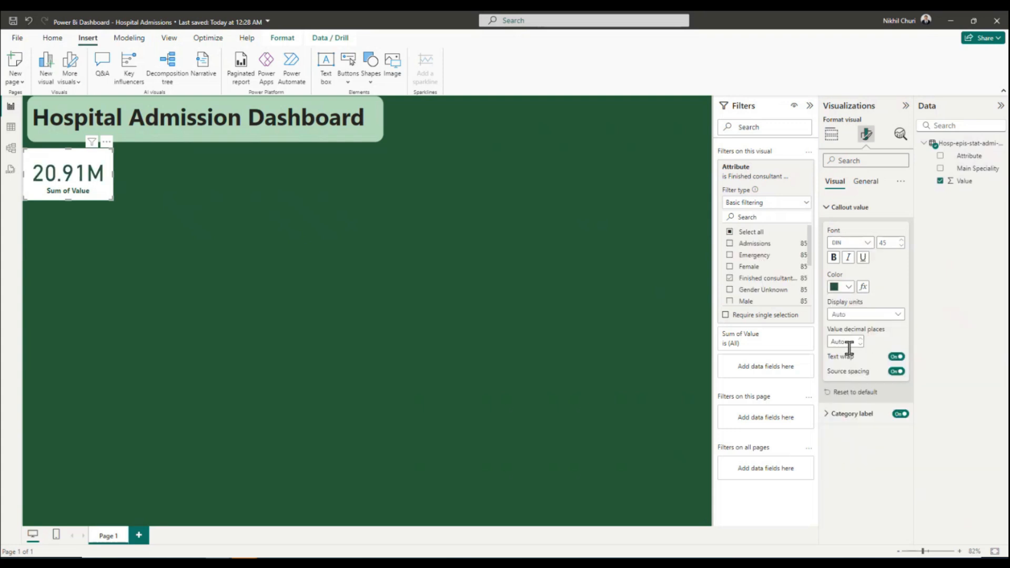
{"action": "left_click", "coordinate": [834, 258]}
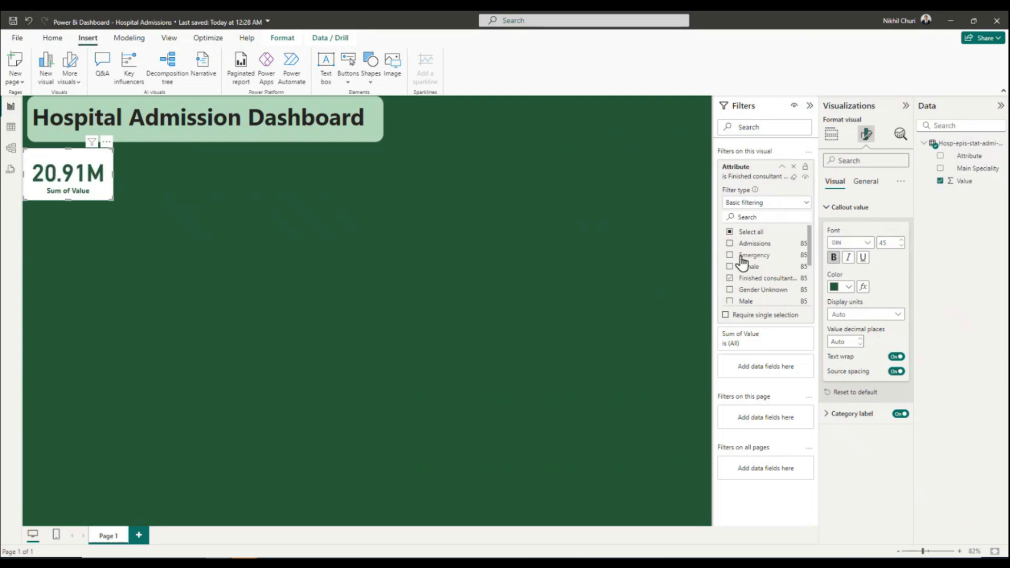
{"action": "left_click", "coordinate": [836, 207]}
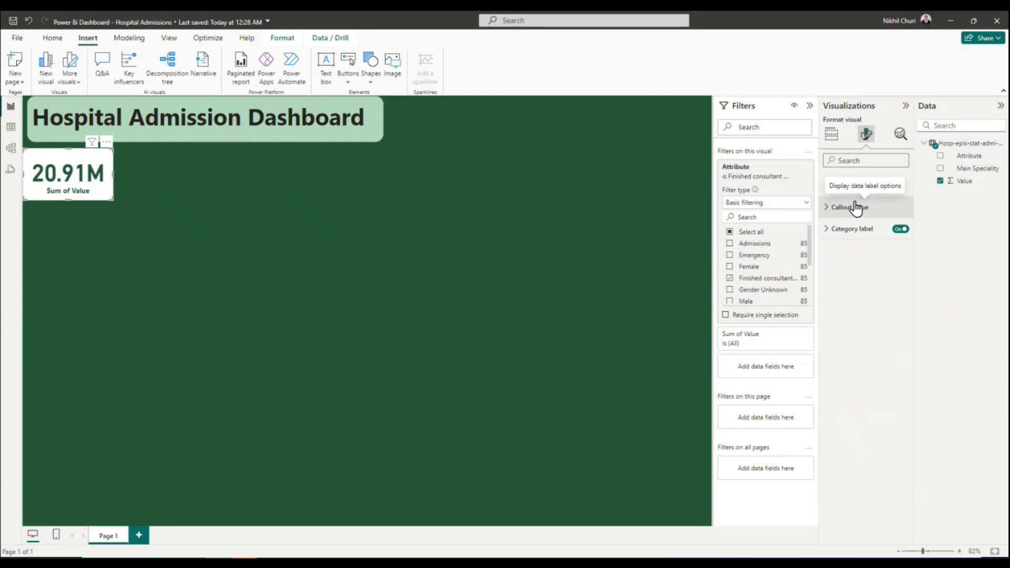
Rename the card's Sum of Value field for this visual as Total Consultation.
{"action": "left_click", "coordinate": [831, 136]}
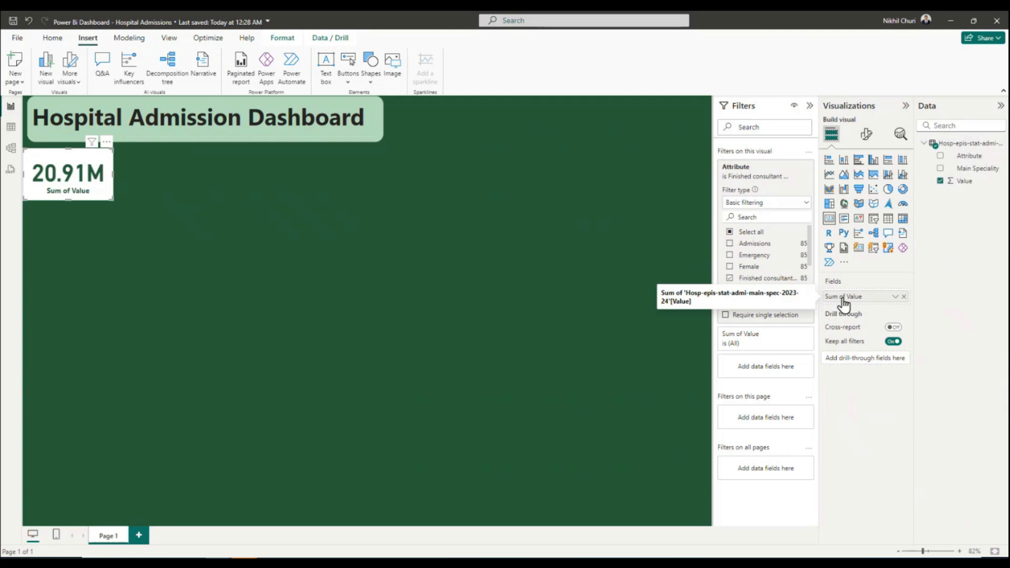
{"action": "left_click", "coordinate": [895, 297]}
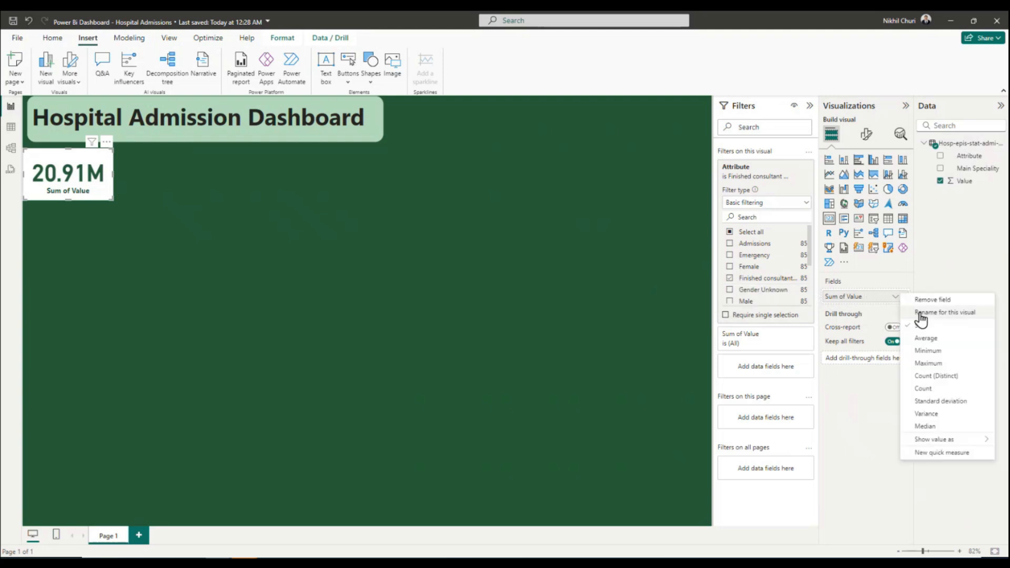
{"action": "left_click", "coordinate": [973, 314]}
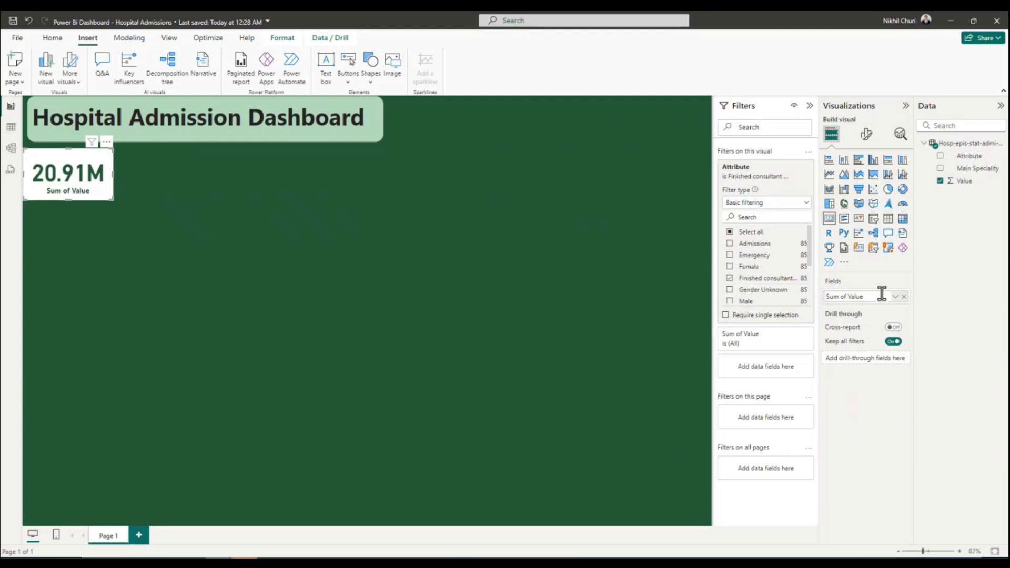
{"action": "left_click_drag", "start_coordinate": [882, 295], "coordinate": [779, 291]}
{"action": "type", "text": "Total Consultation"}
{"action": "key", "text": "Return"}
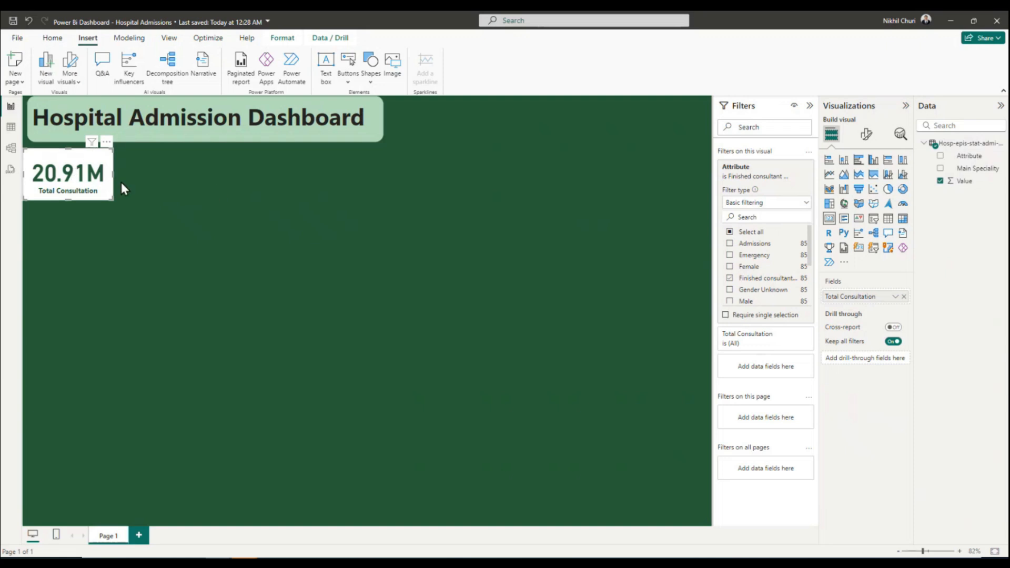
Stretch the title text box across the full page width, reduce its height slightly, and center its text.
{"action": "left_click_drag", "start_coordinate": [61, 156], "coordinate": [59, 156]}
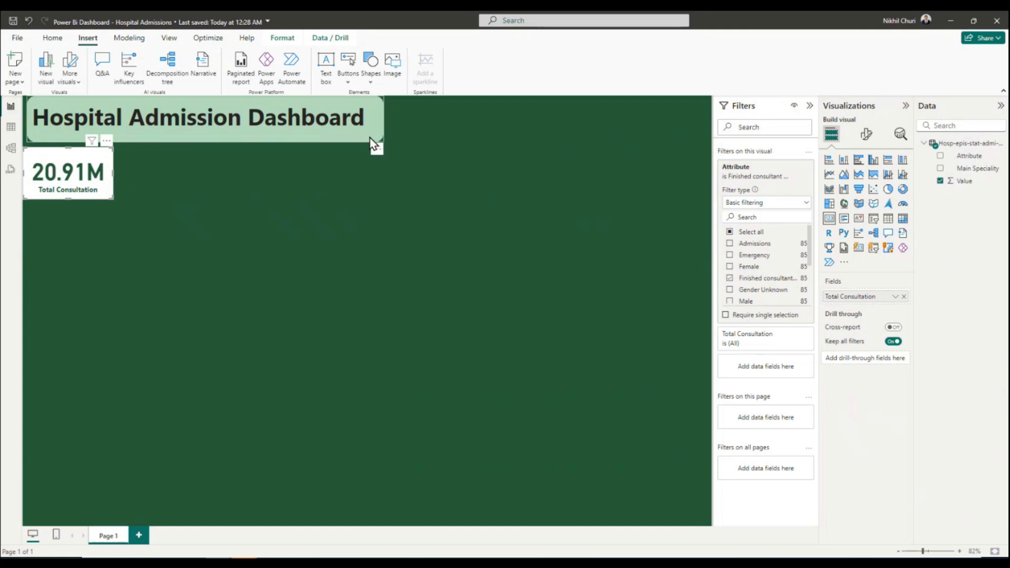
{"action": "left_click", "coordinate": [271, 138]}
{"action": "left_click_drag", "start_coordinate": [206, 141], "coordinate": [205, 137]}
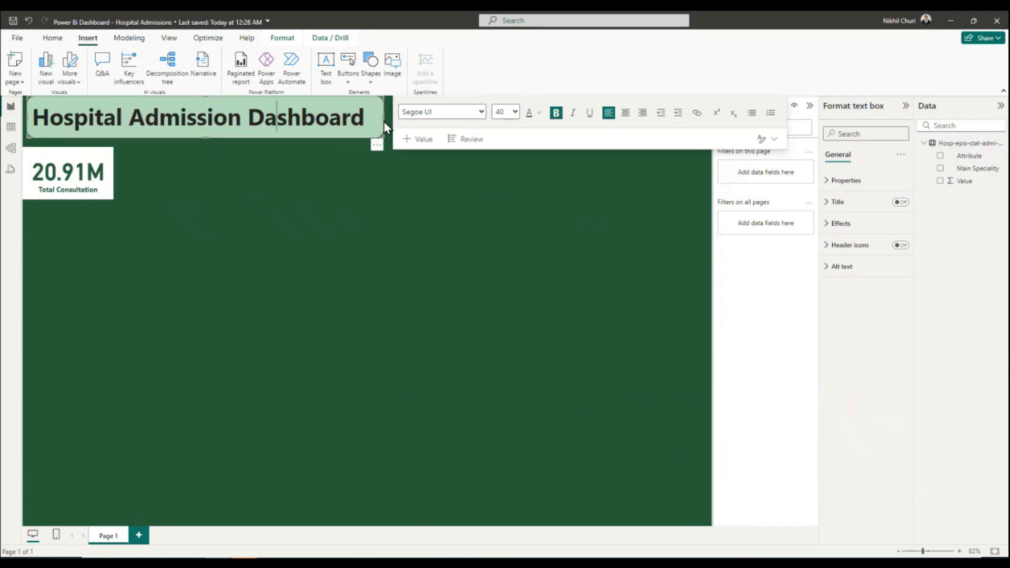
{"action": "left_click_drag", "start_coordinate": [382, 117], "coordinate": [708, 120]}
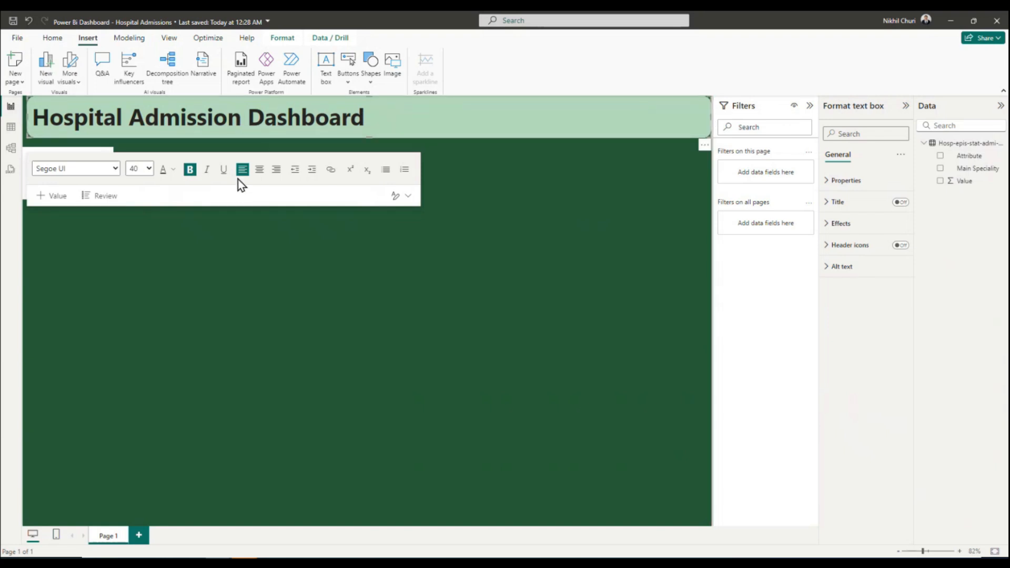
{"action": "left_click", "coordinate": [260, 169]}
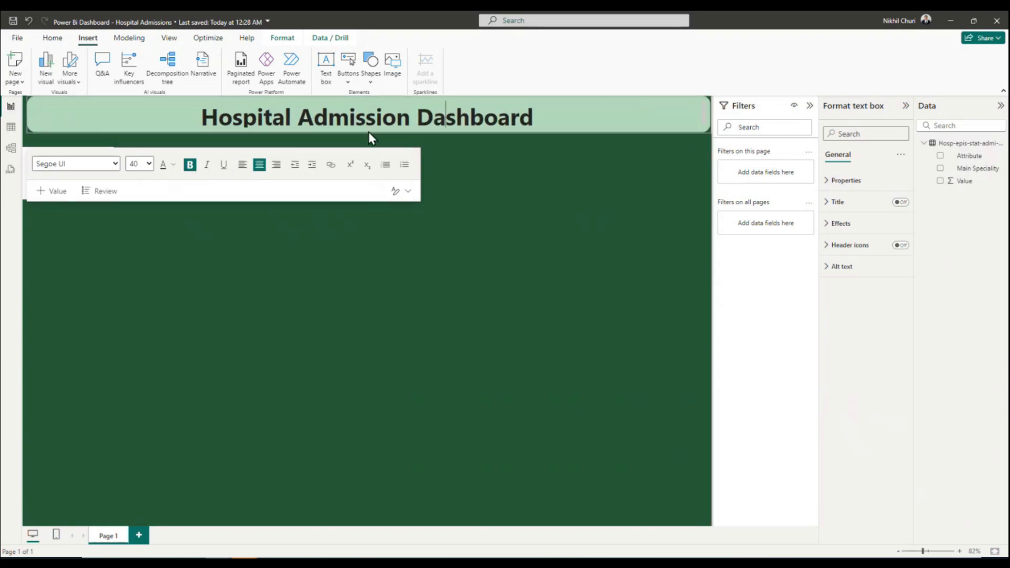
{"action": "left_click_drag", "start_coordinate": [369, 133], "coordinate": [369, 136]}
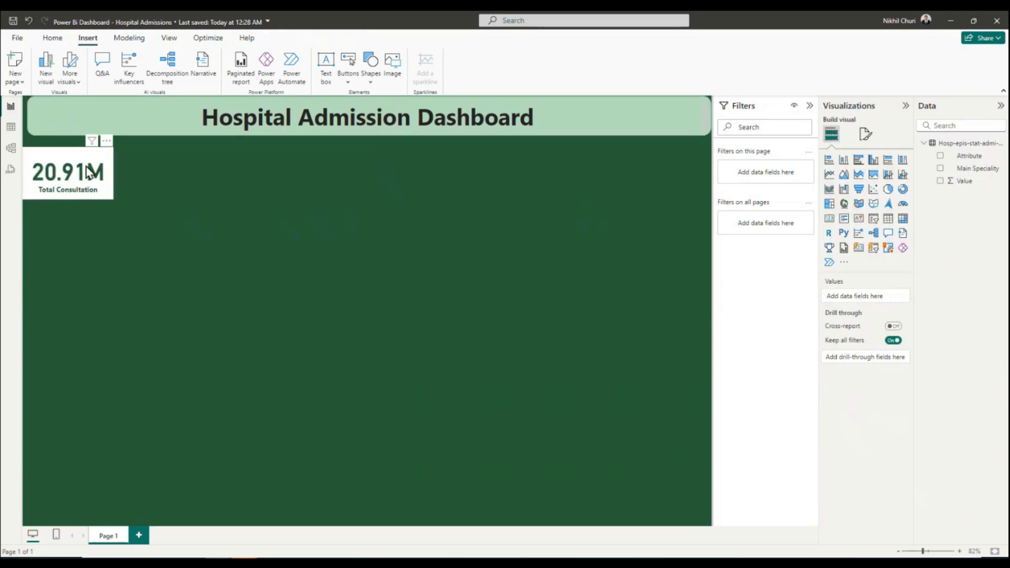
Align the Total Consultation card under the banner's left end and place a copy of it directly to its right.
{"action": "left_click", "coordinate": [72, 173]}
{"action": "left_click", "coordinate": [170, 221]}
{"action": "left_click", "coordinate": [76, 150]}
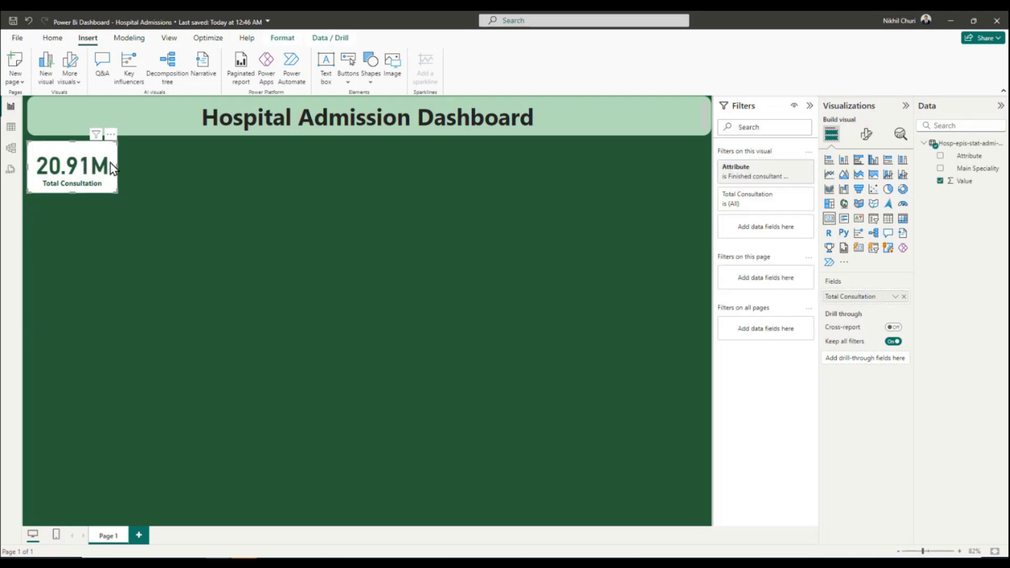
{"action": "left_click", "coordinate": [147, 170]}
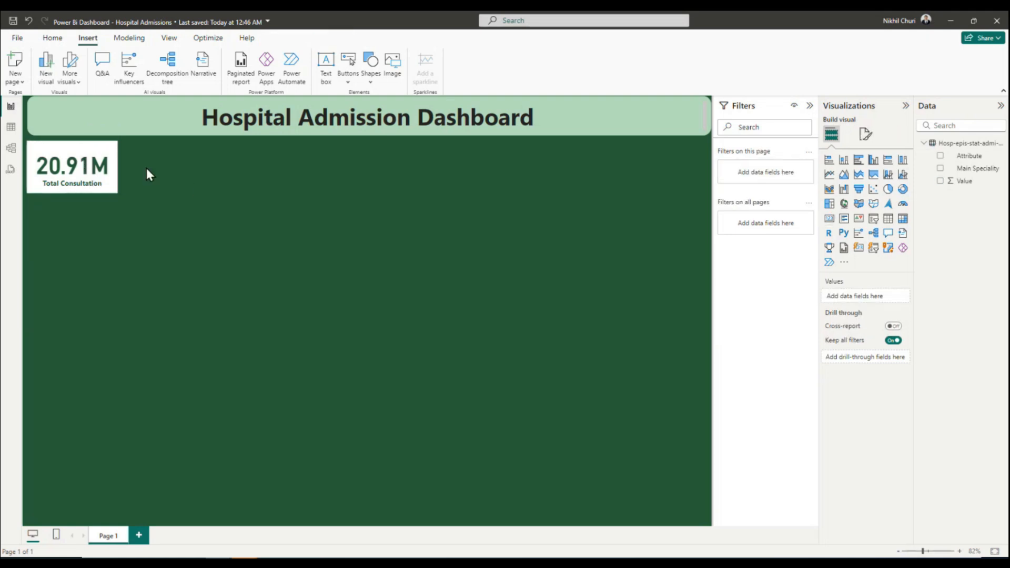
{"action": "key", "text": "ctrl+v"}
{"action": "left_click_drag", "start_coordinate": [75, 171], "coordinate": [165, 166]}
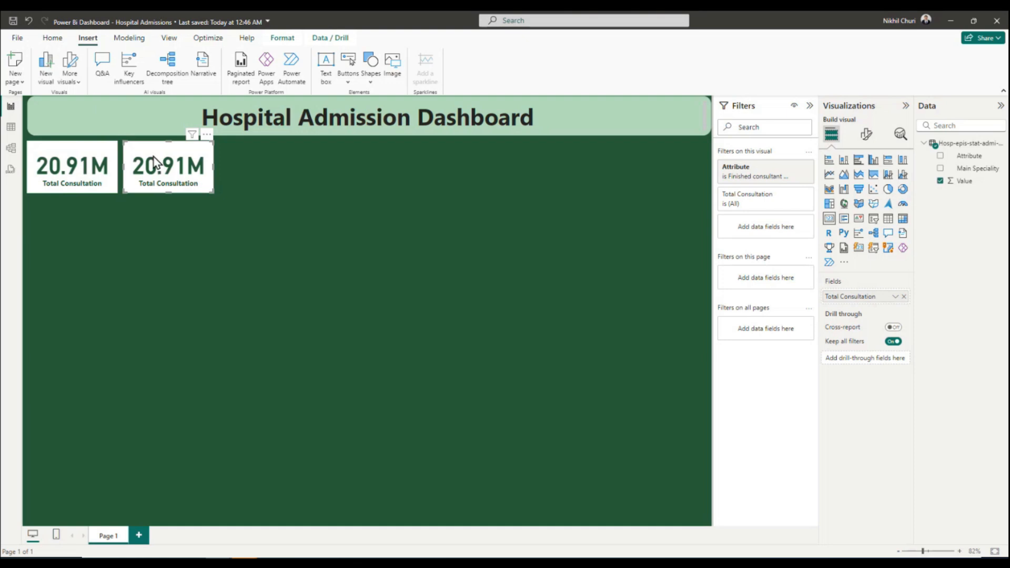
Undo the placement and creation of the duplicate Total Consultation card.
{"action": "left_click", "coordinate": [29, 21]}
{"action": "left_click", "coordinate": [29, 21]}
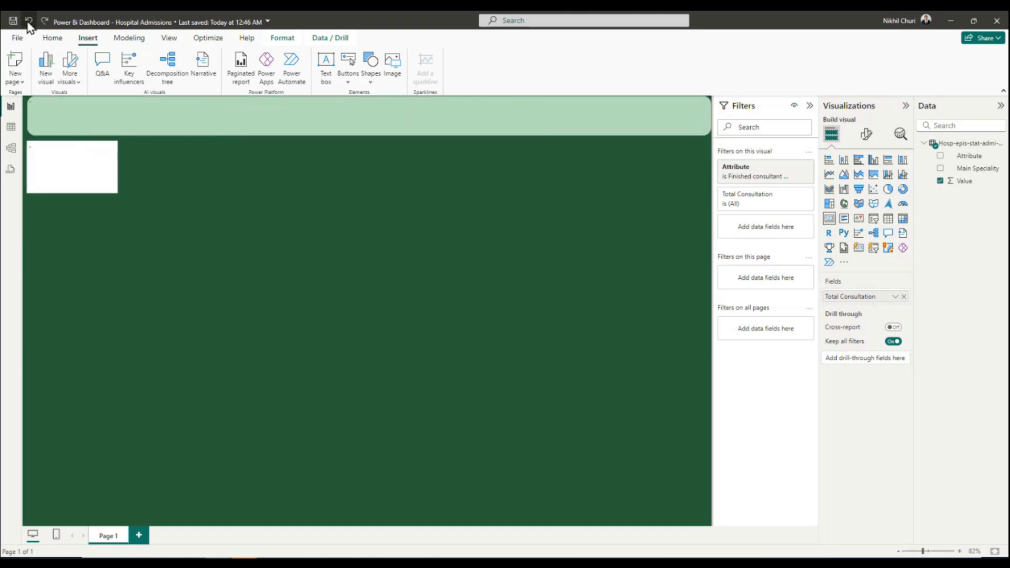
Keep the Total Consultation card's callout value in Millions and set its decimal places to 0.
{"action": "left_click", "coordinate": [62, 134]}
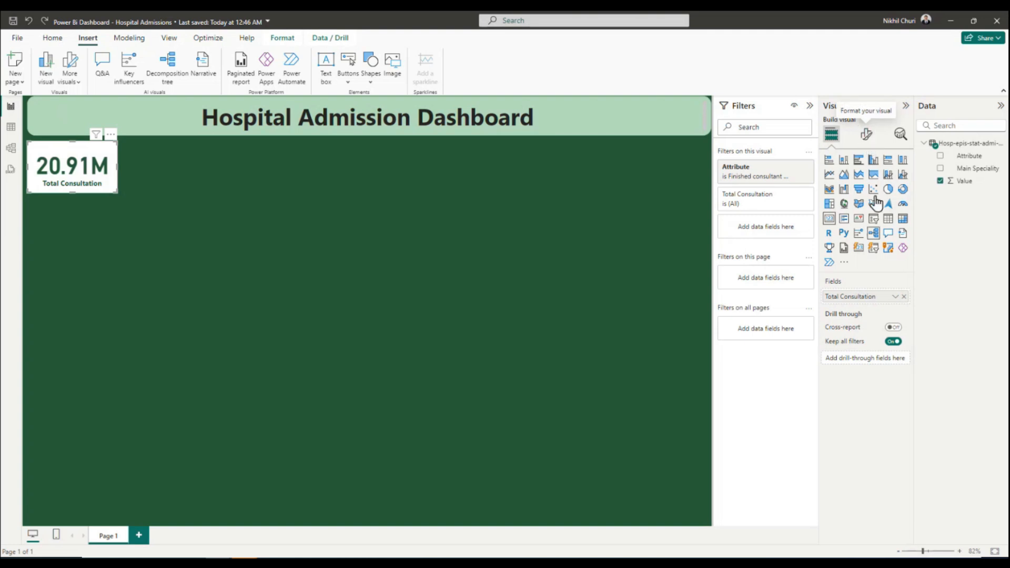
{"action": "left_click", "coordinate": [867, 137]}
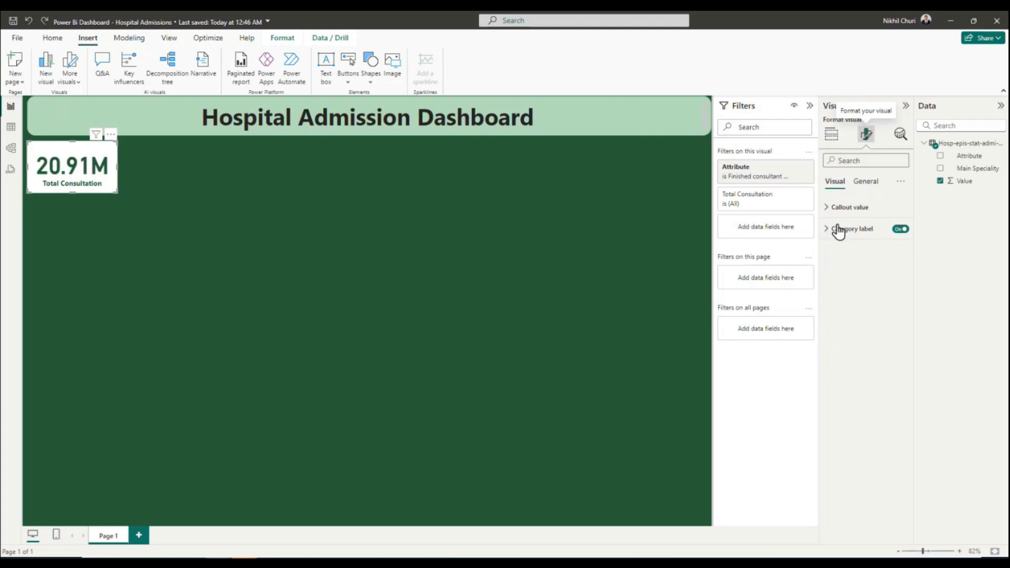
{"action": "left_click", "coordinate": [828, 209]}
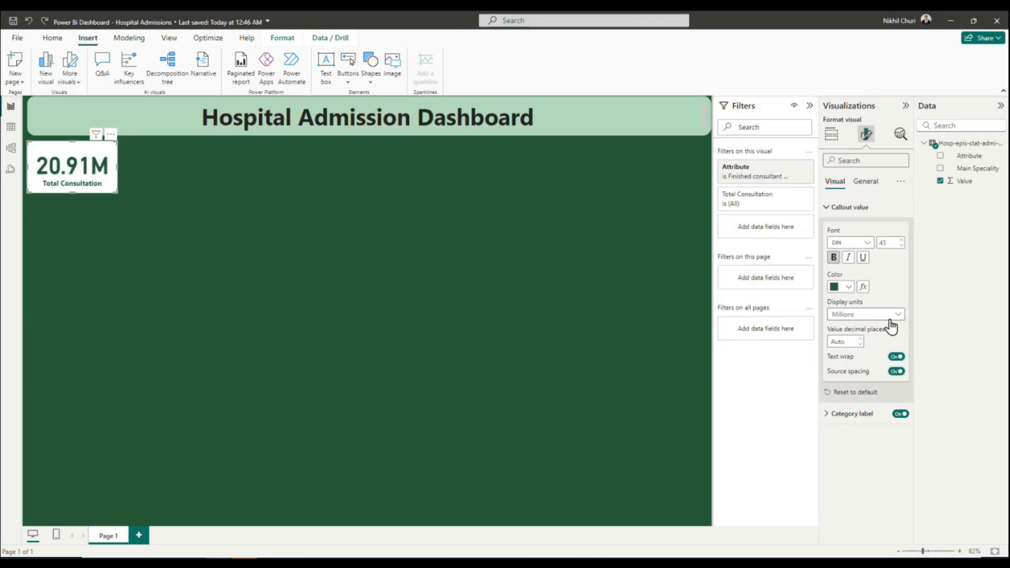
{"action": "left_click", "coordinate": [896, 316]}
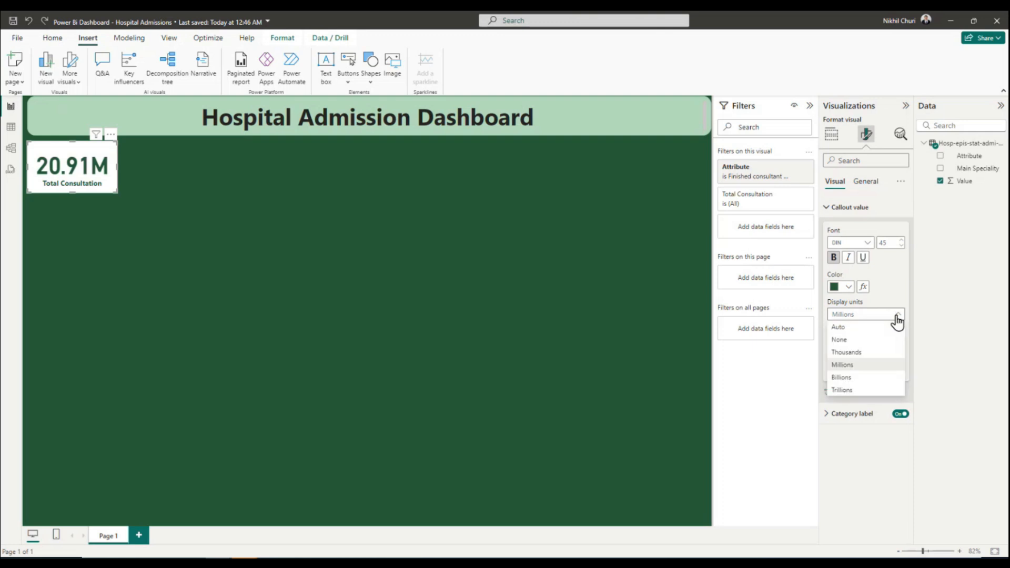
{"action": "left_click", "coordinate": [853, 366]}
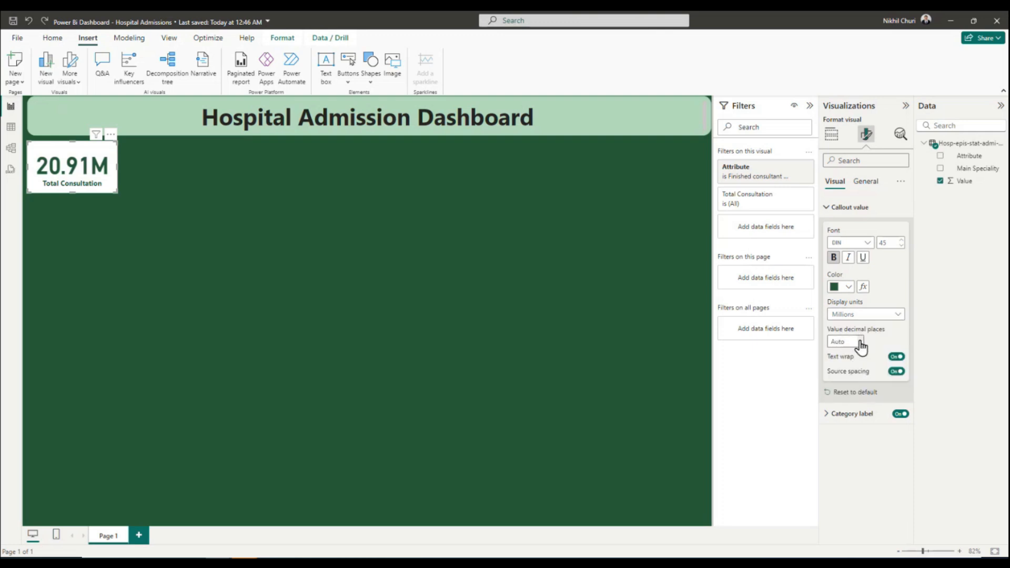
{"action": "left_click", "coordinate": [858, 341]}
{"action": "type", "text": "0"}
{"action": "key", "text": "Return"}
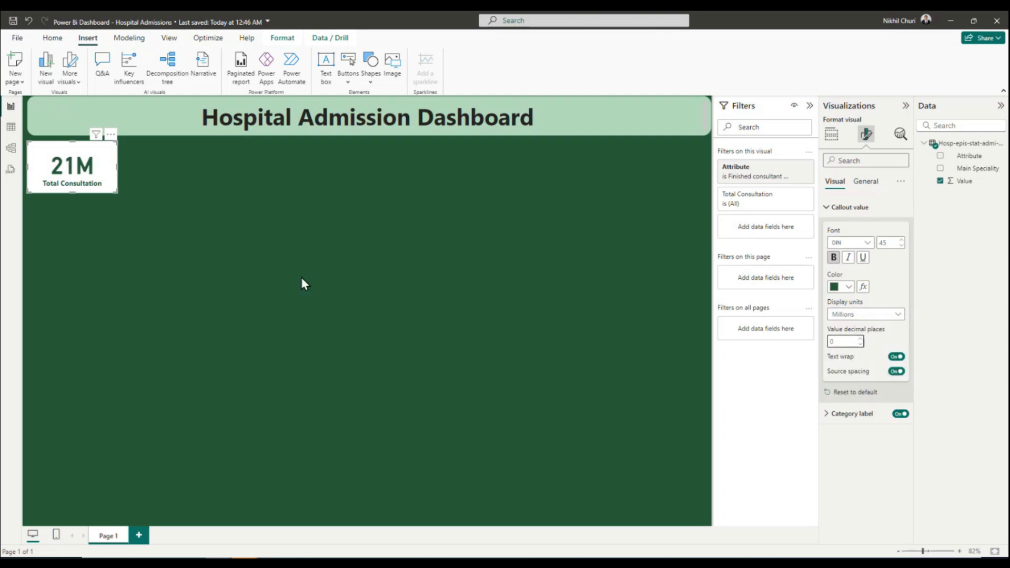
Narrow the Total Consultation card slightly by pulling its right edge inward.
{"action": "left_click", "coordinate": [147, 191]}
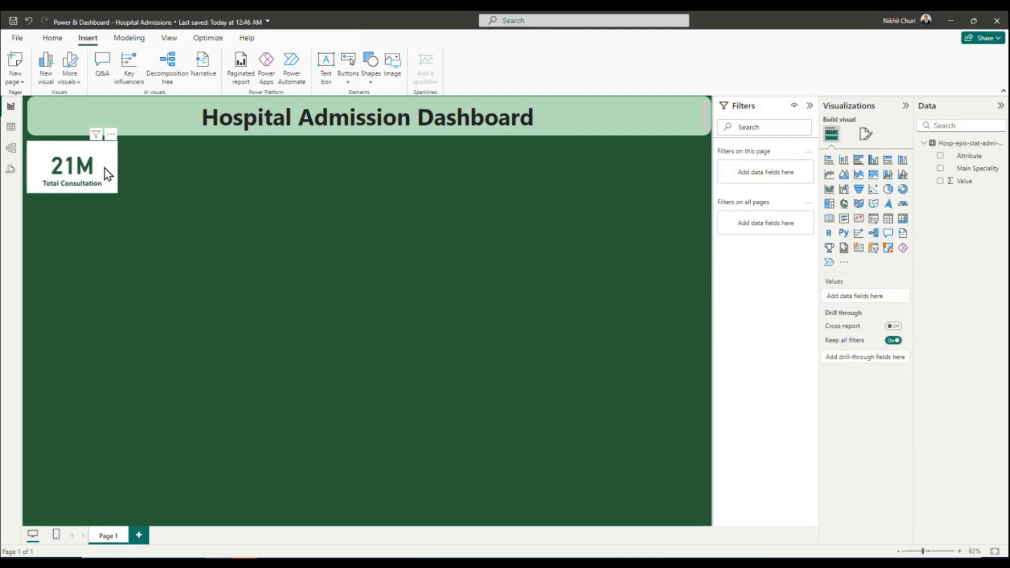
{"action": "left_click", "coordinate": [105, 169]}
{"action": "left_click_drag", "start_coordinate": [115, 165], "coordinate": [105, 166]}
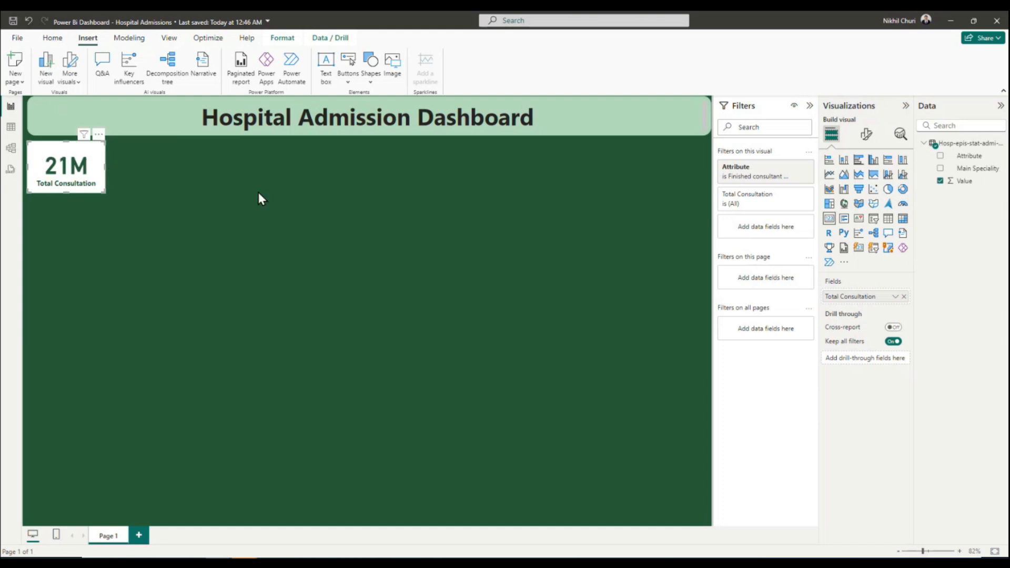
Set the Total Consultation card's background to the recent light green #C3EACA.
{"action": "left_click", "coordinate": [867, 138]}
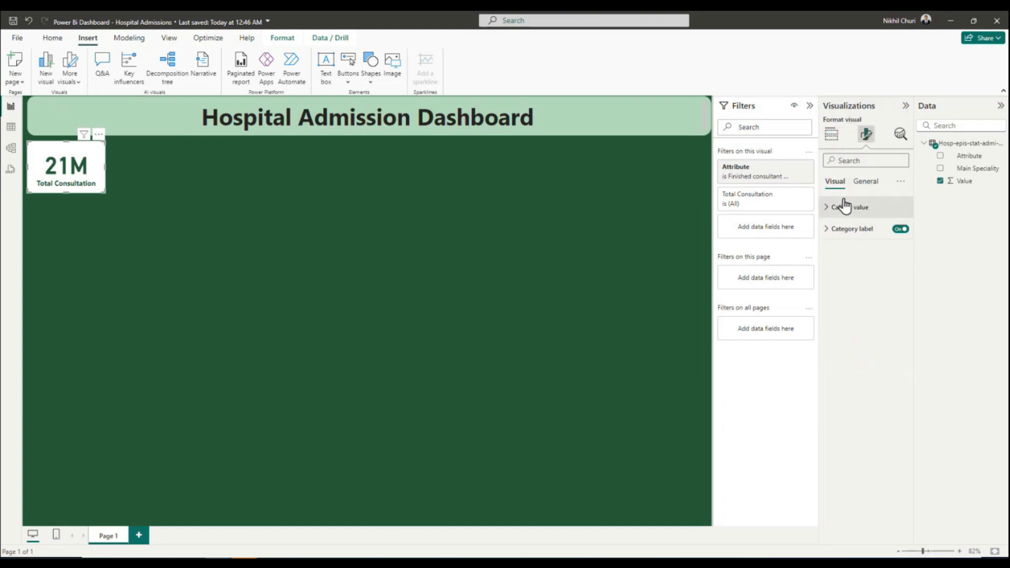
{"action": "left_click", "coordinate": [862, 182]}
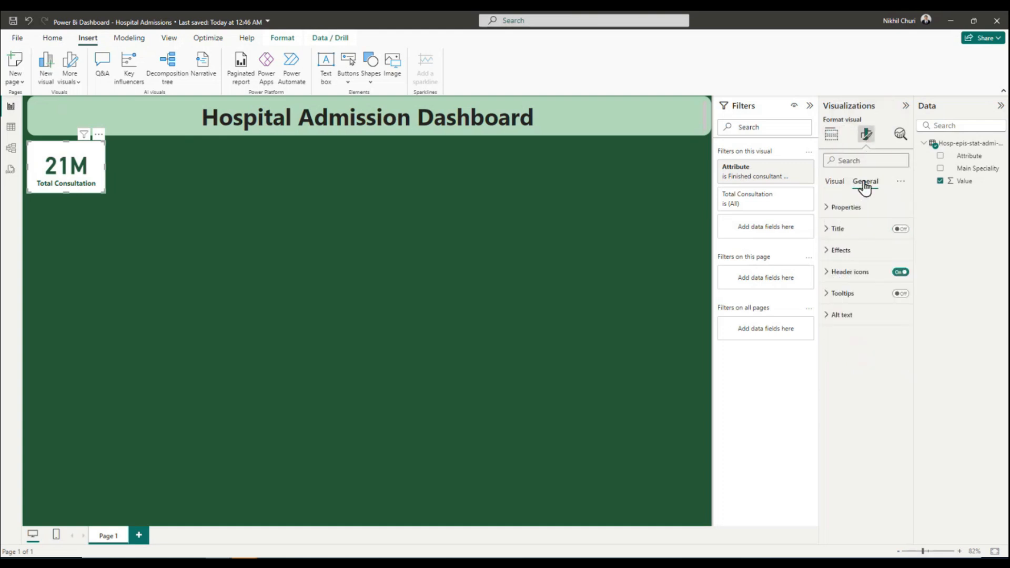
{"action": "left_click", "coordinate": [826, 252]}
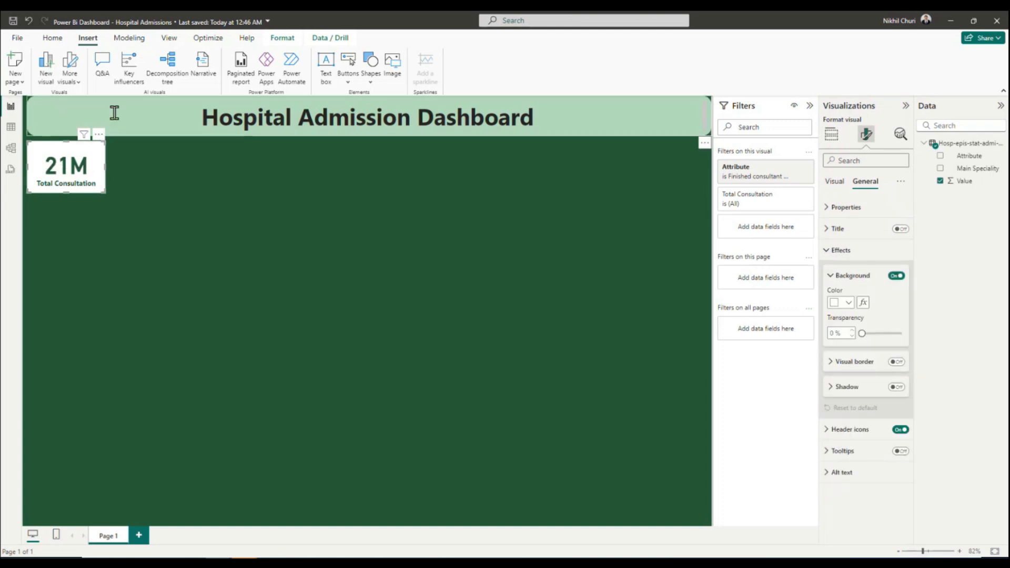
{"action": "left_click", "coordinate": [848, 303]}
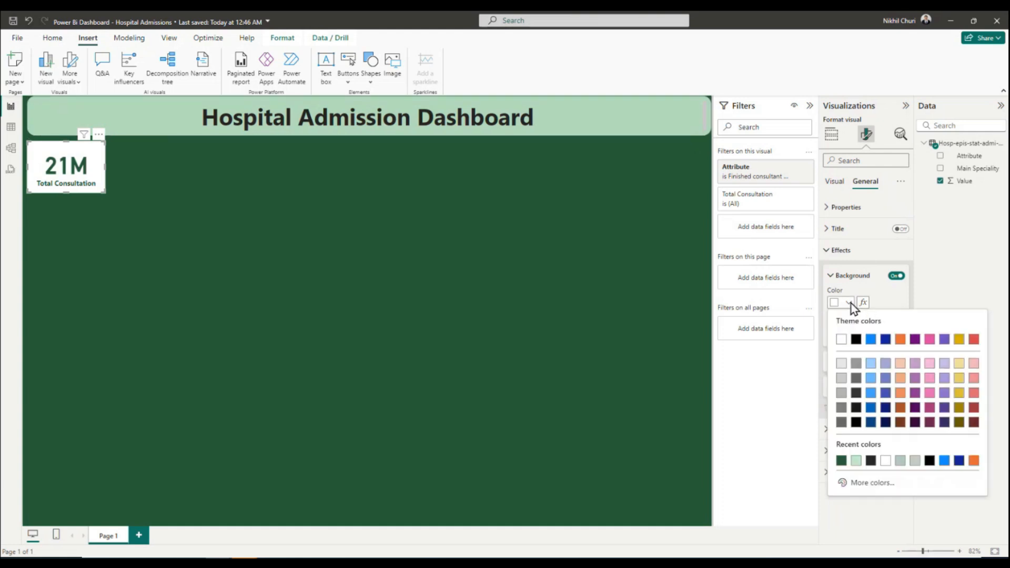
{"action": "left_click", "coordinate": [856, 462]}
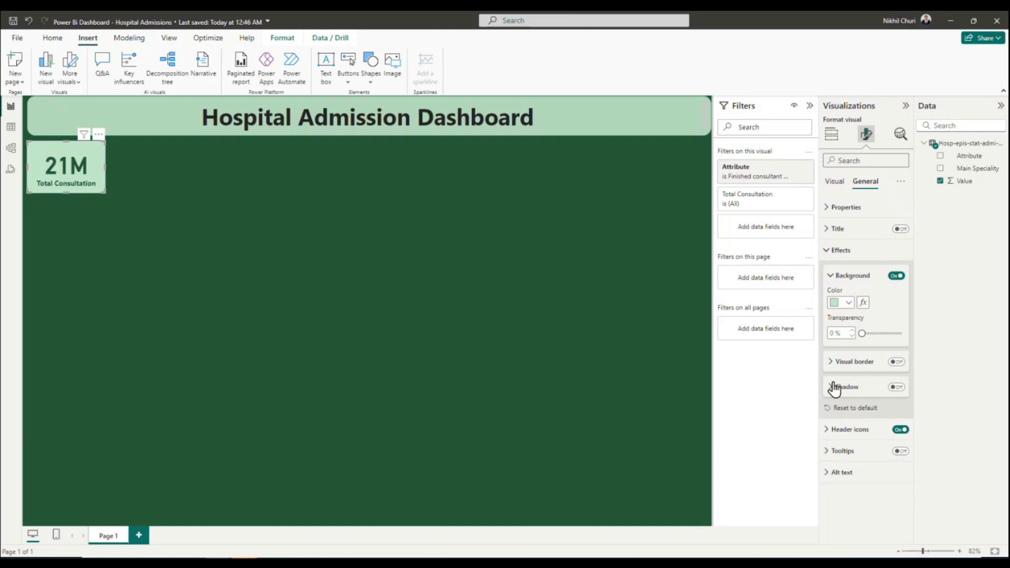
Try 20% transparency on the card's light green background, and reduce it to 10%.
{"action": "double_click", "coordinate": [840, 333]}
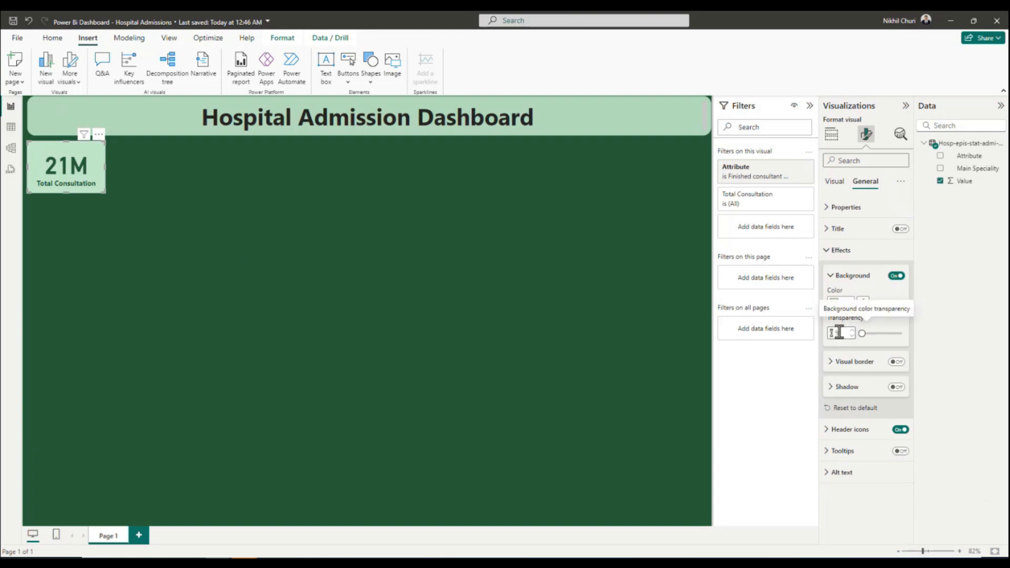
{"action": "type", "text": "20"}
{"action": "key", "text": "Return"}
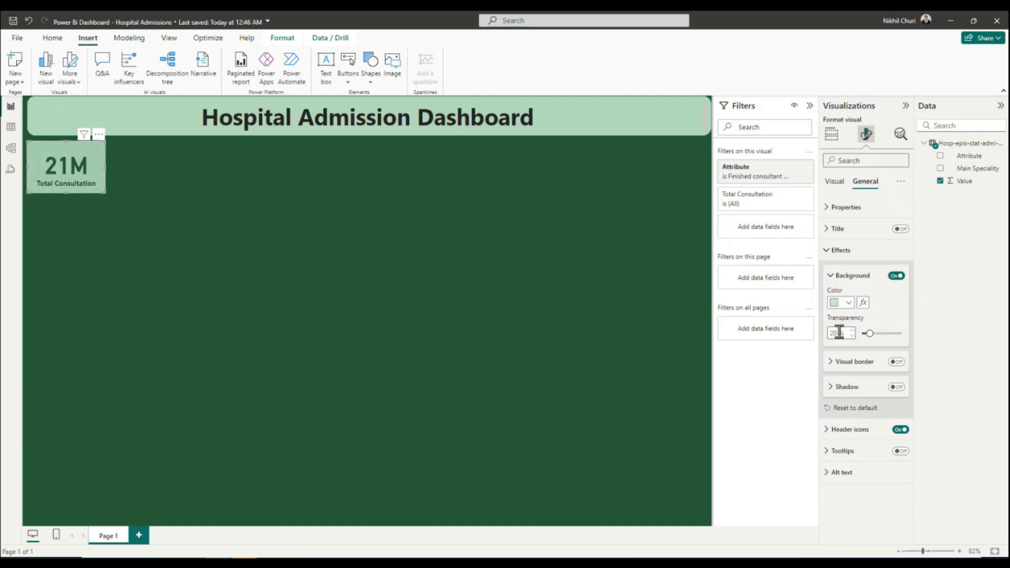
{"action": "key", "text": "BackSpace"}
{"action": "key", "text": "BackSpace"}
{"action": "type", "text": "10"}
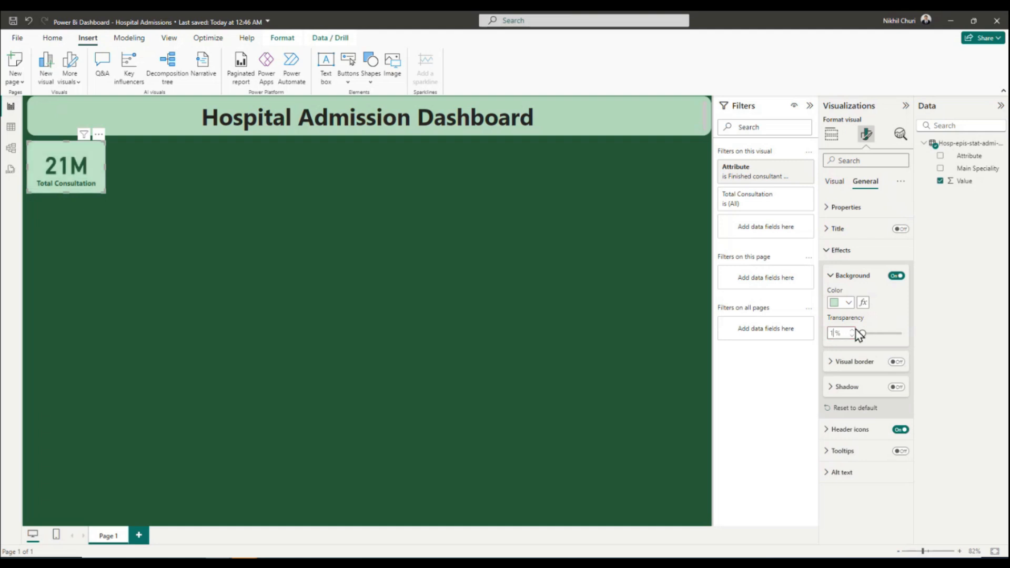
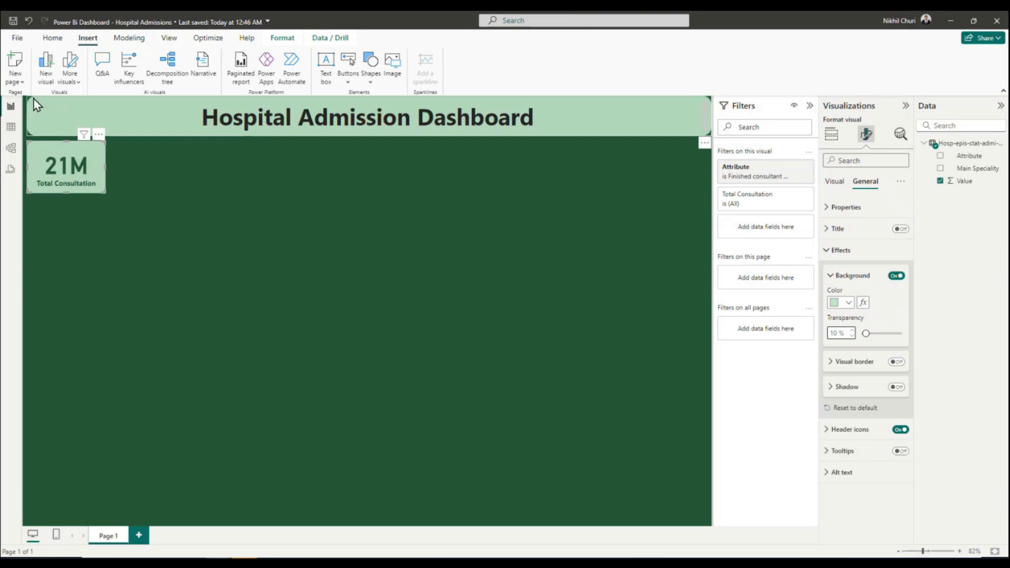
Enable a visual border on the Total Consultation card in dark green #275D38 with 20 px rounded corners.
{"action": "left_click", "coordinate": [831, 363]}
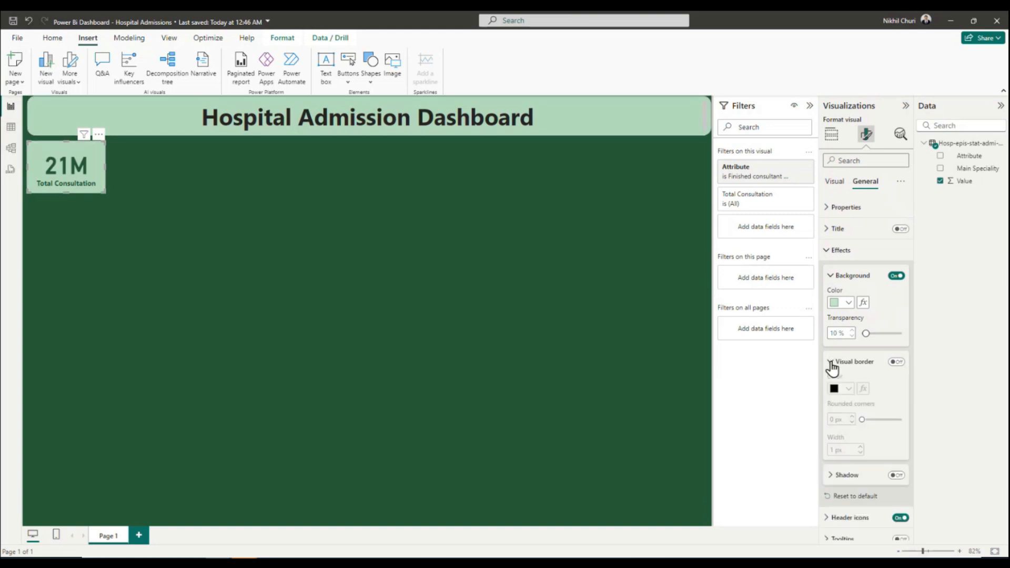
{"action": "left_click", "coordinate": [897, 362]}
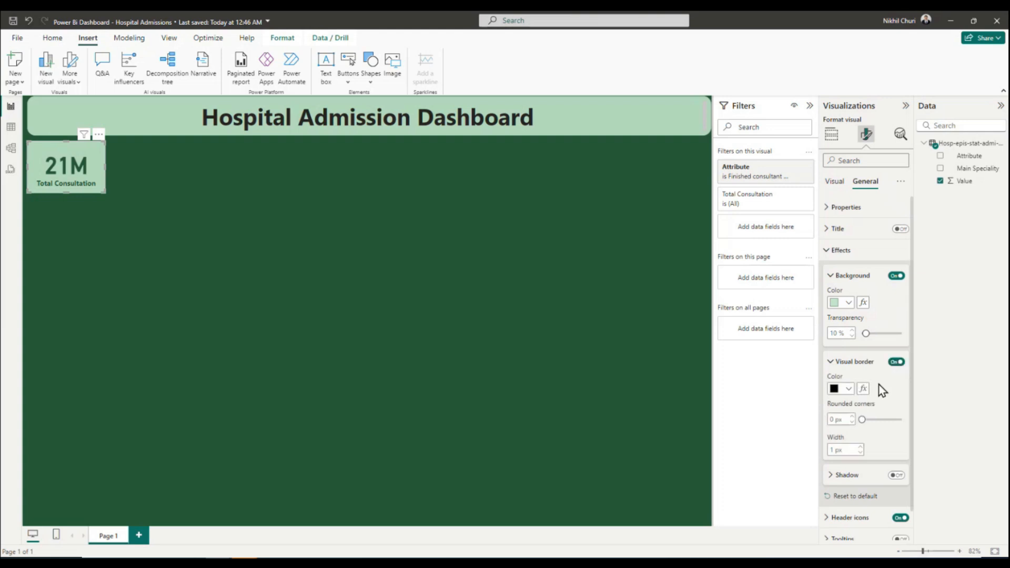
{"action": "left_click", "coordinate": [847, 388]}
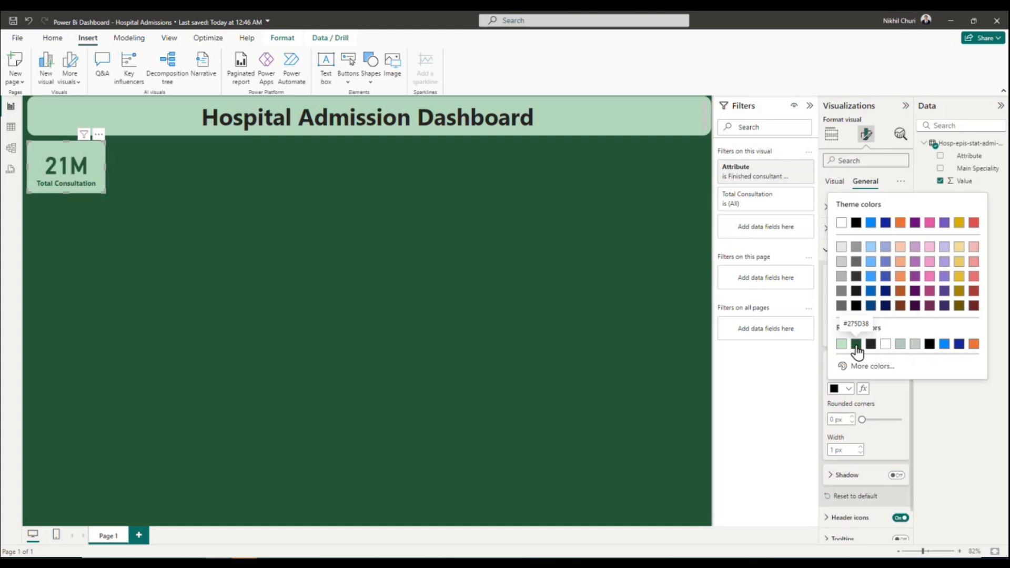
{"action": "left_click", "coordinate": [856, 346]}
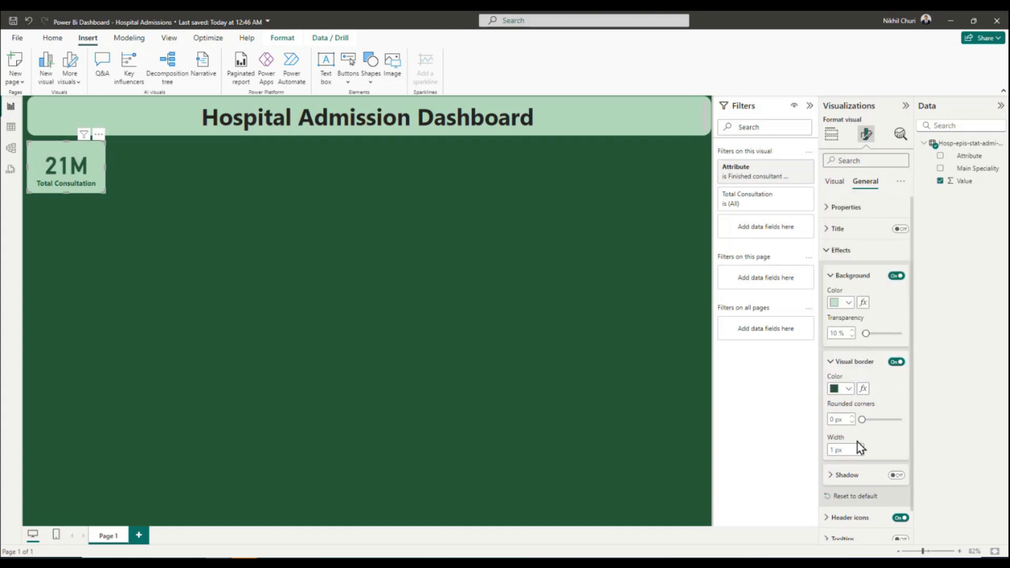
{"action": "left_click", "coordinate": [837, 419]}
{"action": "type", "text": "20"}
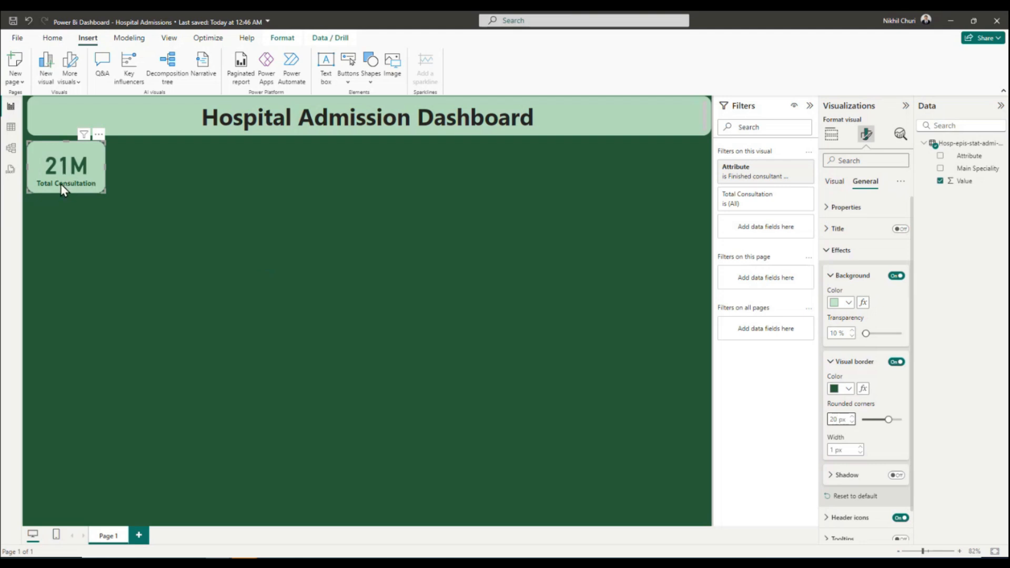
{"action": "left_click", "coordinate": [200, 232]}
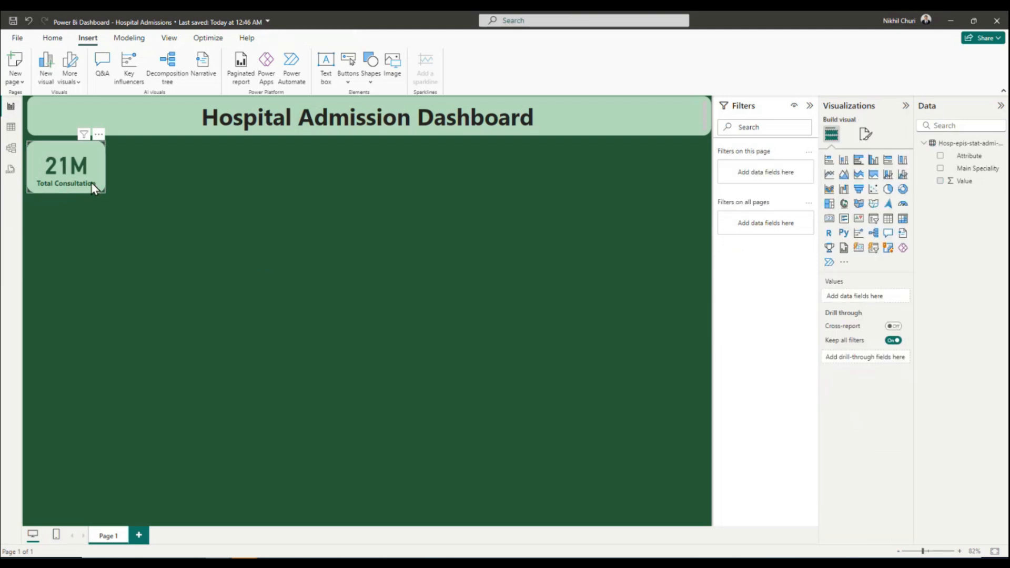
Try applying the recent dark green #275D38 as the font colour in the Hospital Admission Dashboard title box.
{"action": "left_click", "coordinate": [256, 120]}
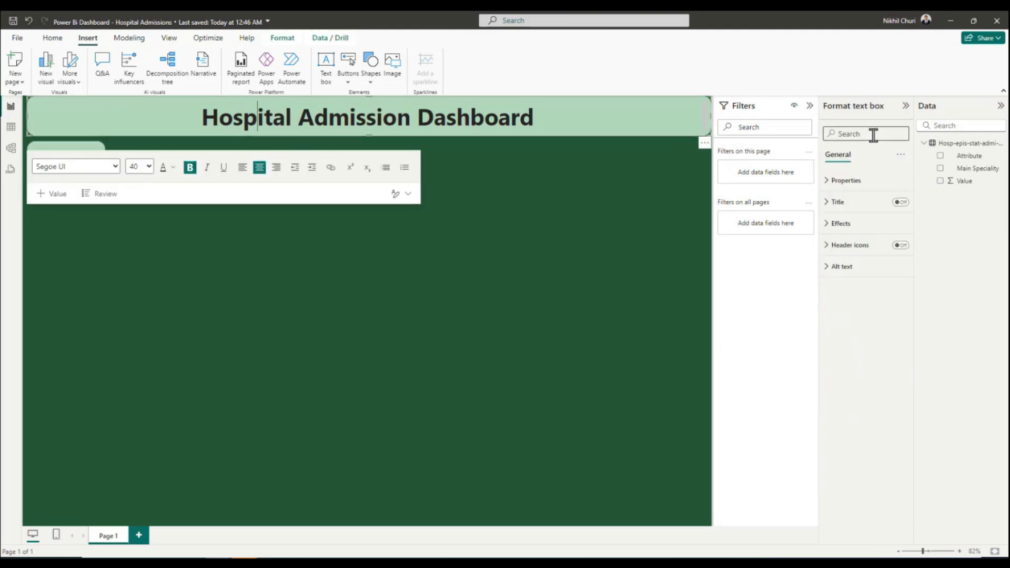
{"action": "left_click", "coordinate": [836, 223]}
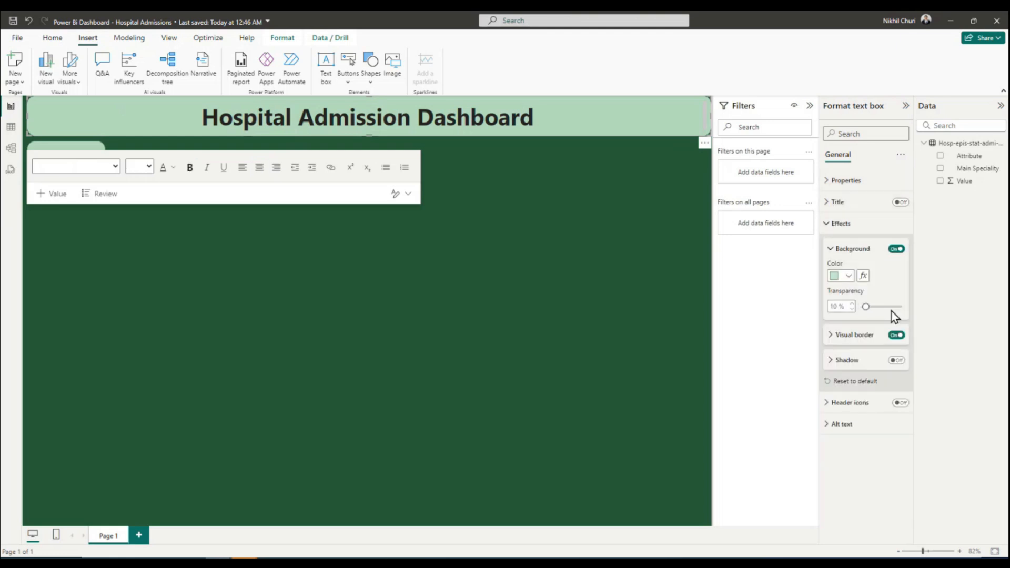
{"action": "left_click", "coordinate": [833, 248]}
{"action": "left_click", "coordinate": [830, 203]}
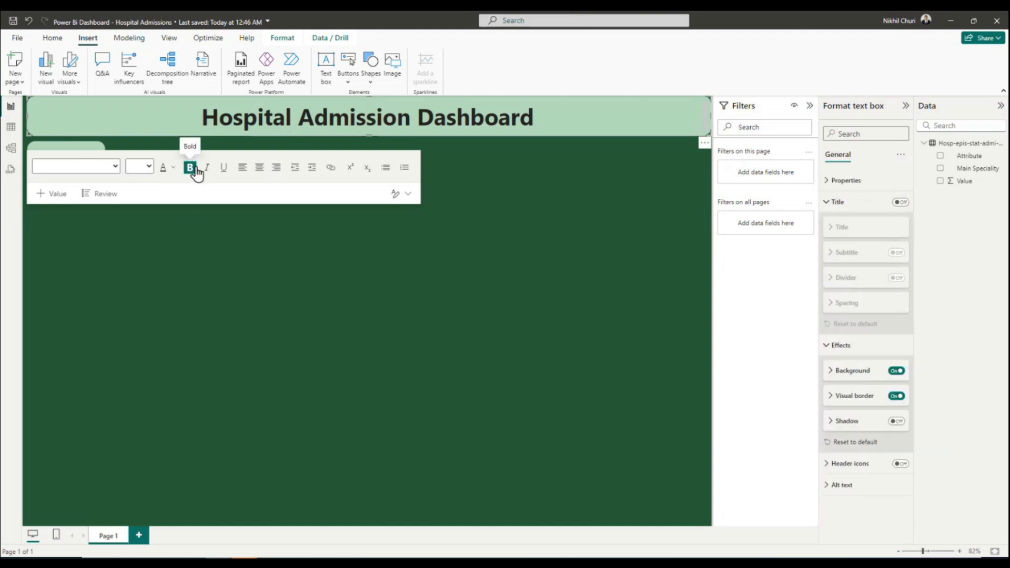
{"action": "left_click", "coordinate": [173, 167]}
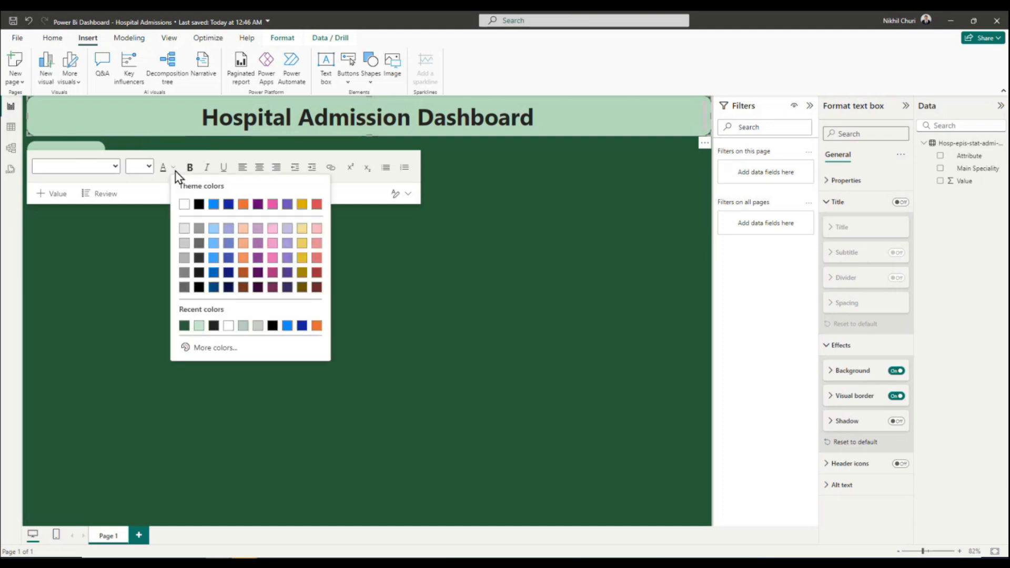
{"action": "left_click", "coordinate": [184, 326]}
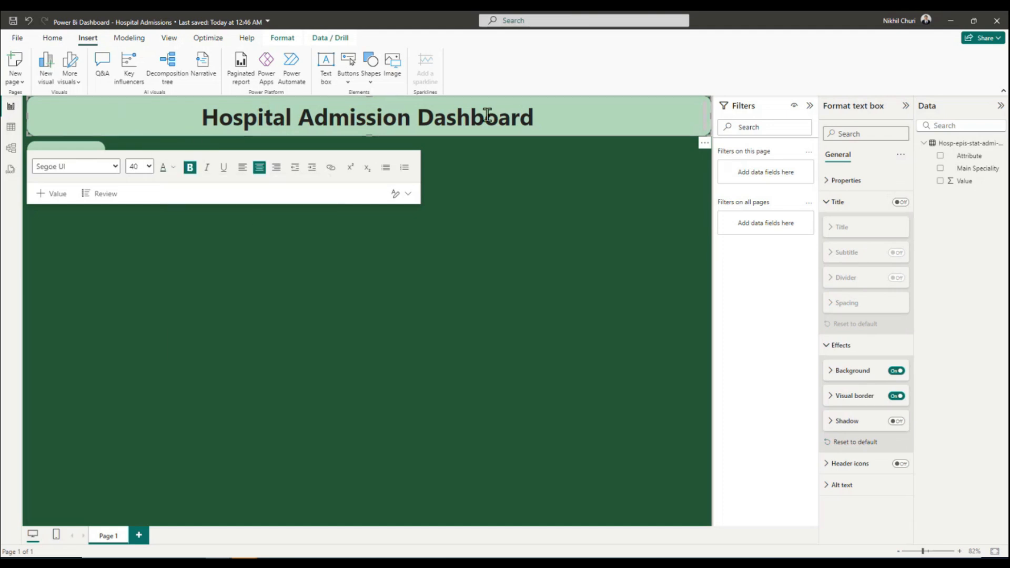
Recolour the entire Hospital Admission Dashboard title text to the recent dark green and save the report.
{"action": "key", "text": "ctrl+a"}
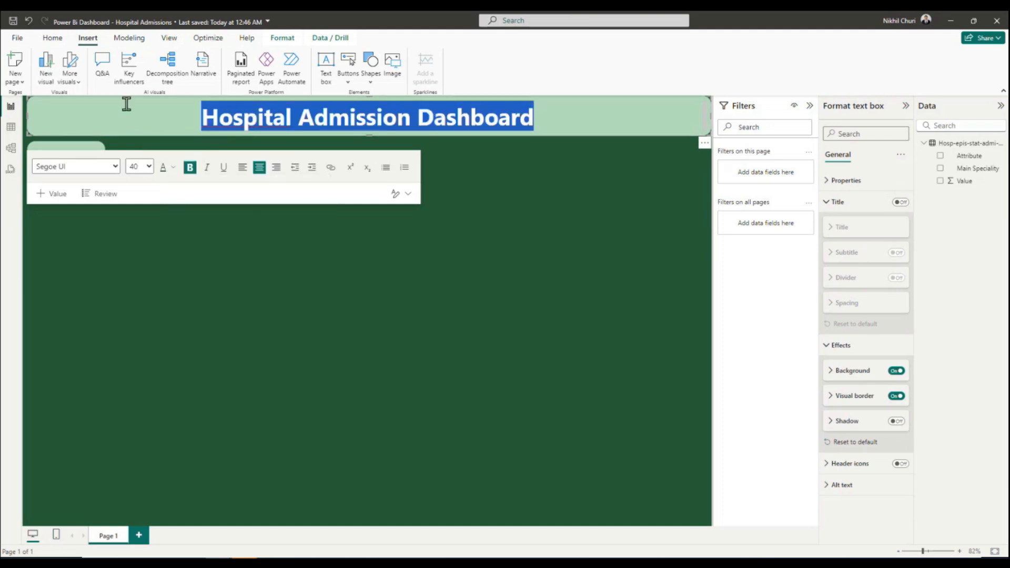
{"action": "left_click", "coordinate": [173, 167]}
{"action": "left_click", "coordinate": [199, 326]}
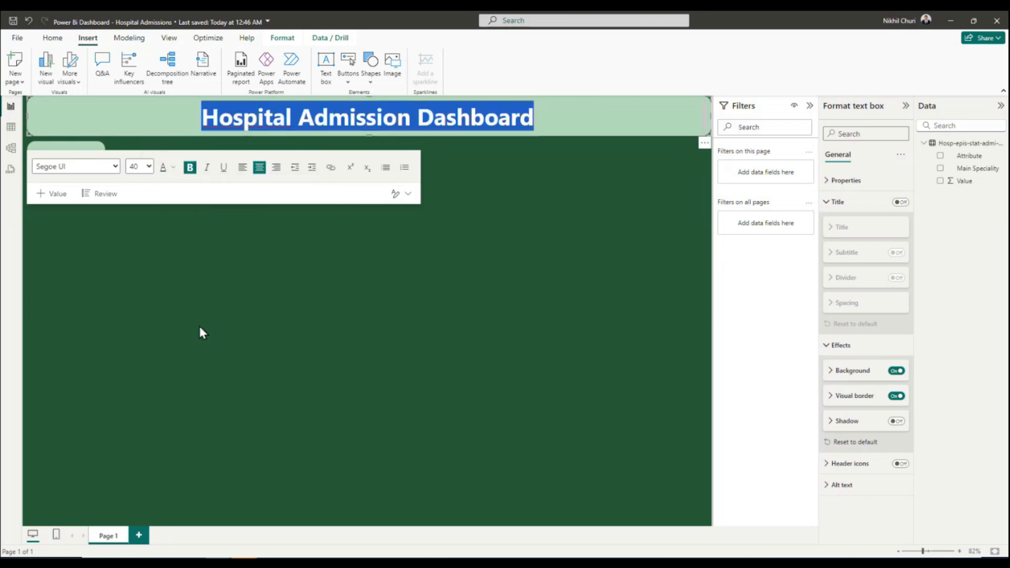
{"action": "left_click", "coordinate": [370, 144]}
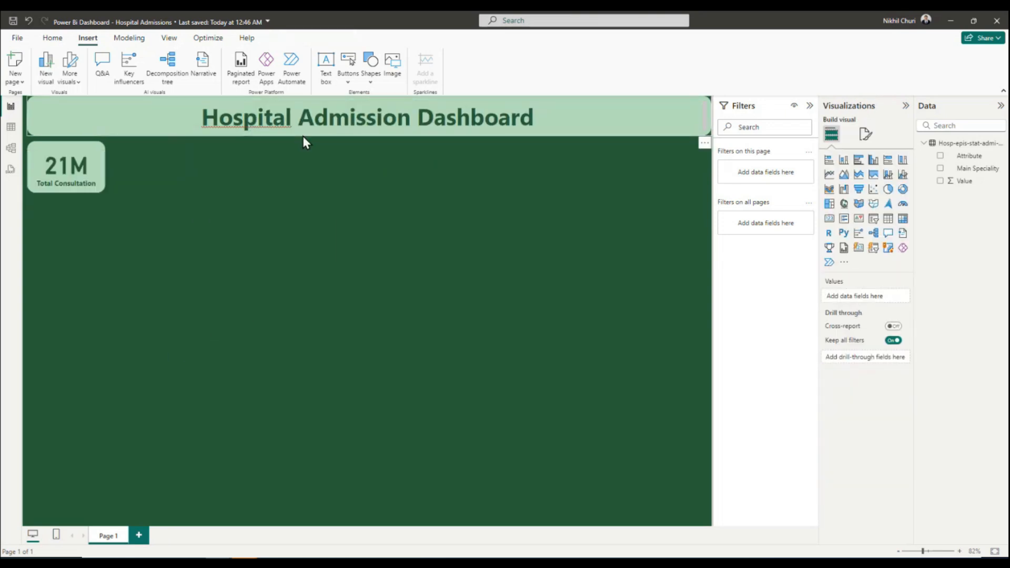
{"action": "left_click", "coordinate": [597, 118]}
{"action": "left_click", "coordinate": [491, 246]}
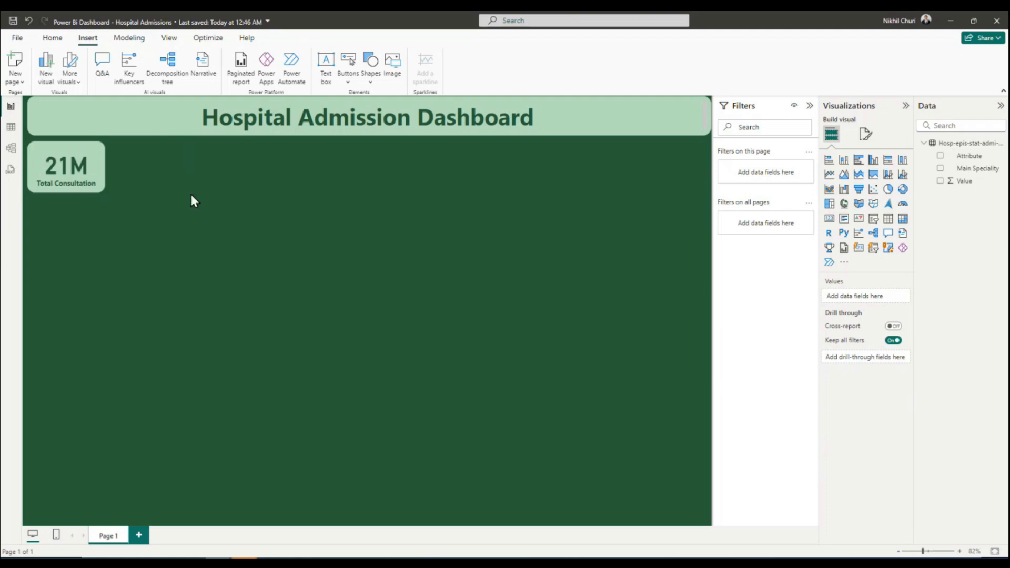
{"action": "left_click", "coordinate": [13, 21]}
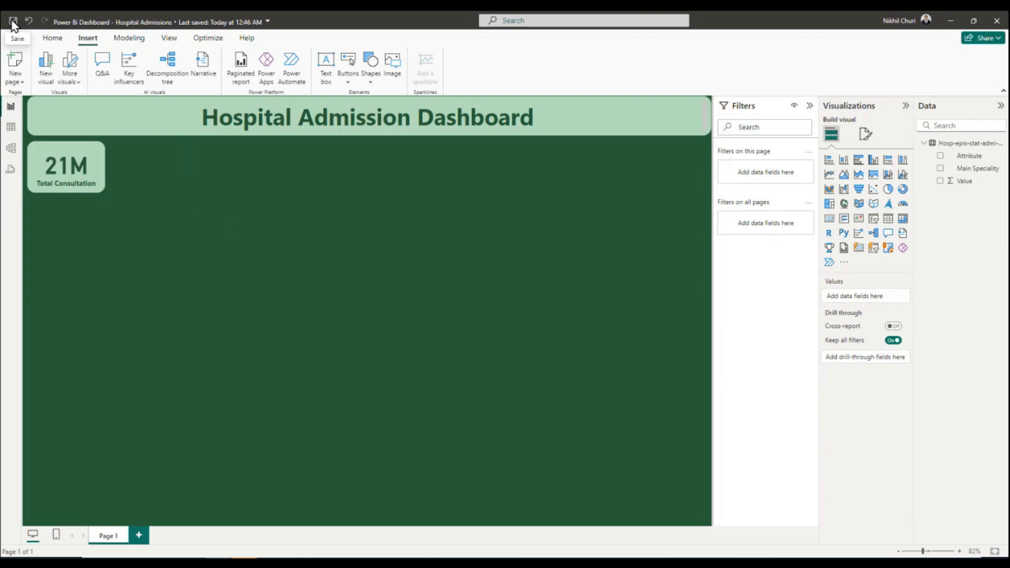
Duplicate the Total Consultation card and place the copy directly to its right, aligned beneath the title banner.
{"action": "left_click", "coordinate": [41, 151]}
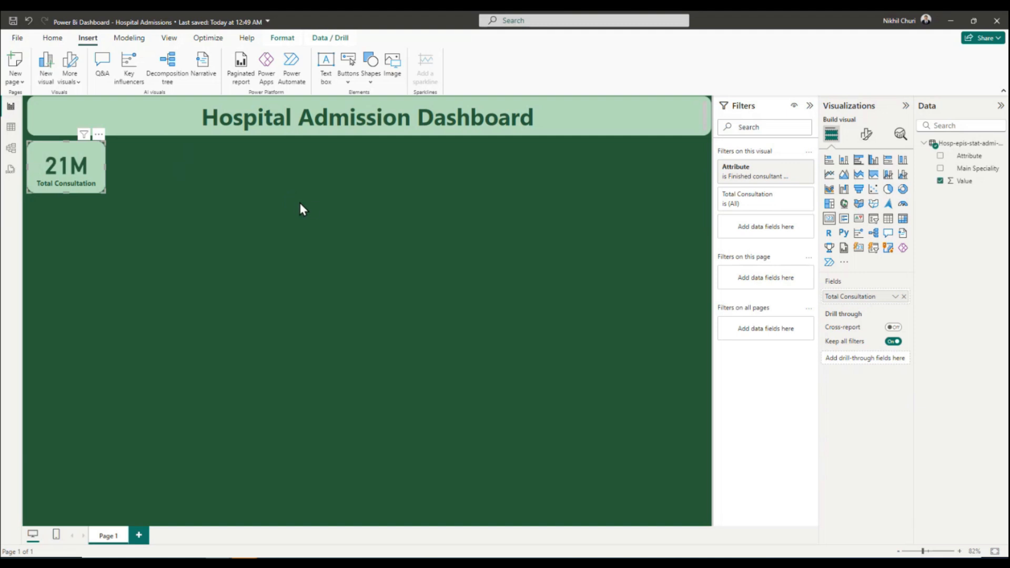
{"action": "left_click", "coordinate": [218, 182]}
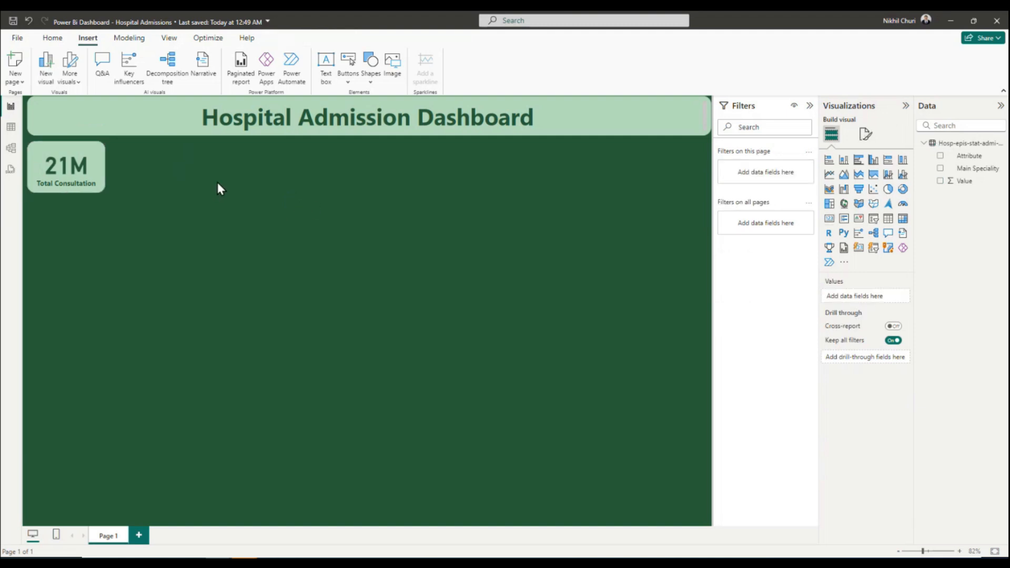
{"action": "key", "text": "ctrl+v"}
{"action": "left_click_drag", "start_coordinate": [66, 159], "coordinate": [153, 162]}
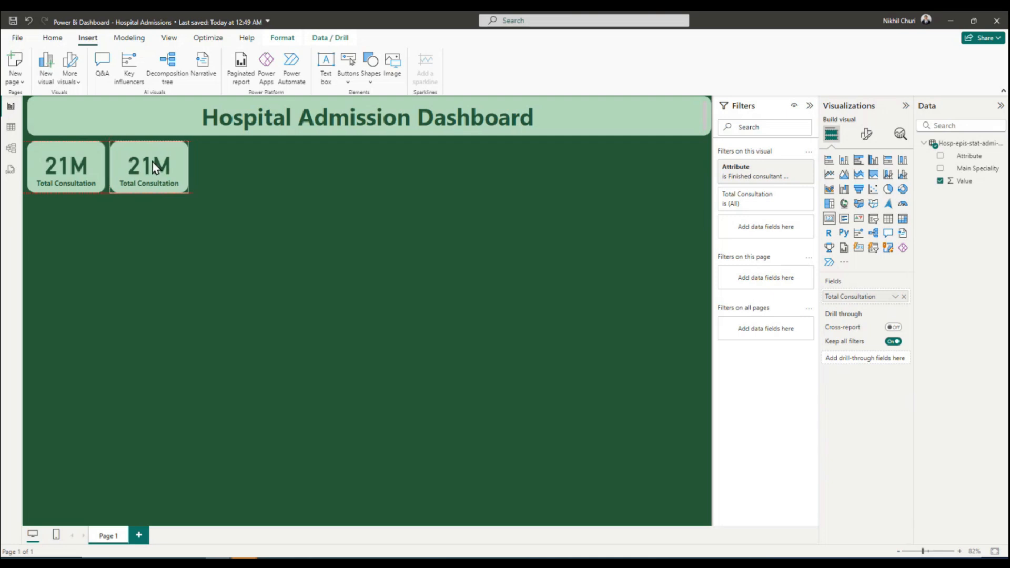
Change the second card's Attribute filter from Finished consultant to Admissions only.
{"action": "left_click", "coordinate": [763, 172]}
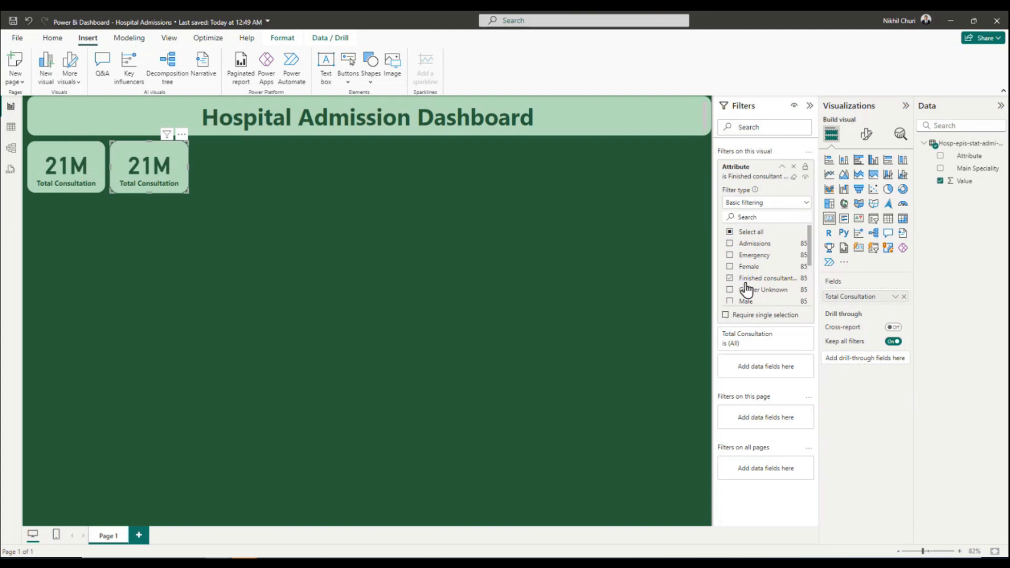
{"action": "left_click", "coordinate": [729, 243]}
{"action": "left_click", "coordinate": [730, 279]}
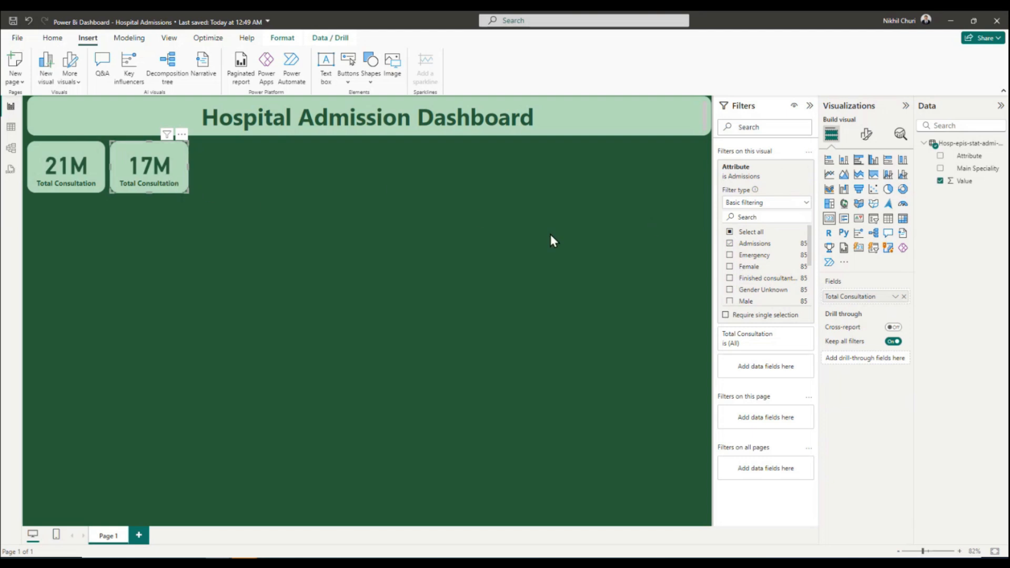
{"action": "left_click", "coordinate": [347, 211]}
Duplicate the Admissions-filtered card and place the copy to its right as the third card in the row.
{"action": "left_click", "coordinate": [127, 150]}
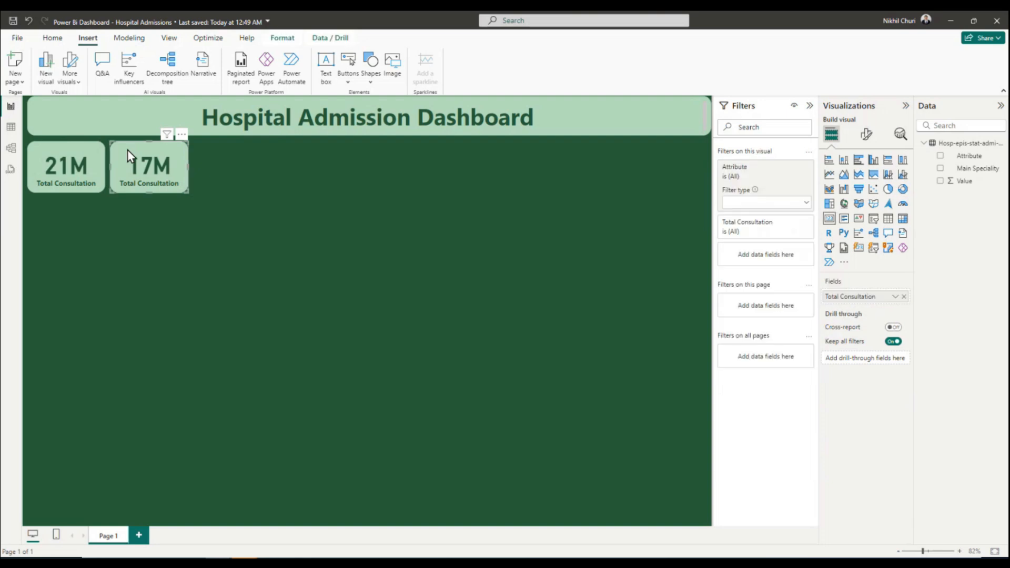
{"action": "left_click", "coordinate": [268, 176]}
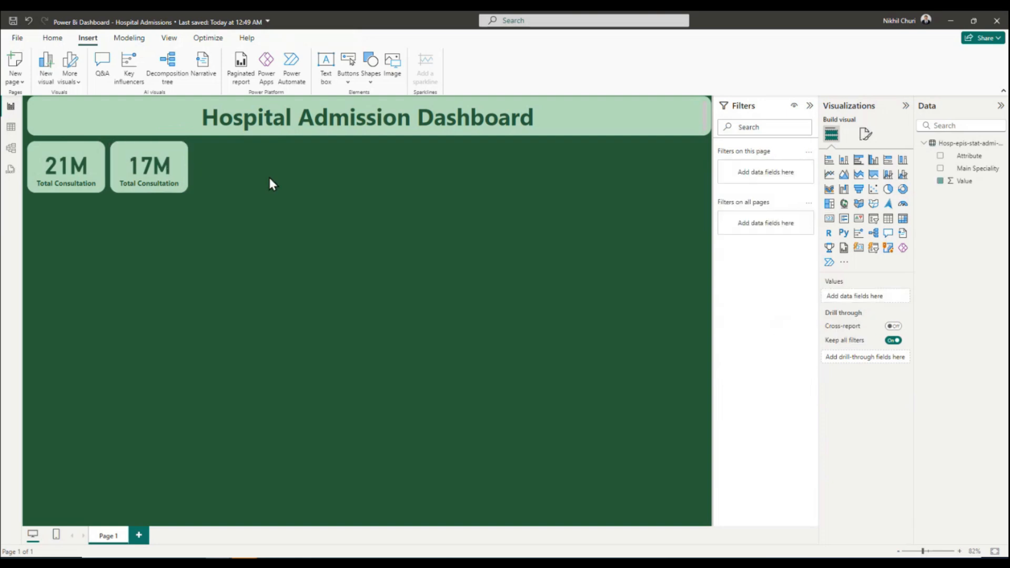
{"action": "left_click_drag", "start_coordinate": [153, 168], "coordinate": [238, 168]}
Filter the third card's Attribute to Emergency only, clearing Admissions, and save the report.
{"action": "left_click", "coordinate": [757, 174]}
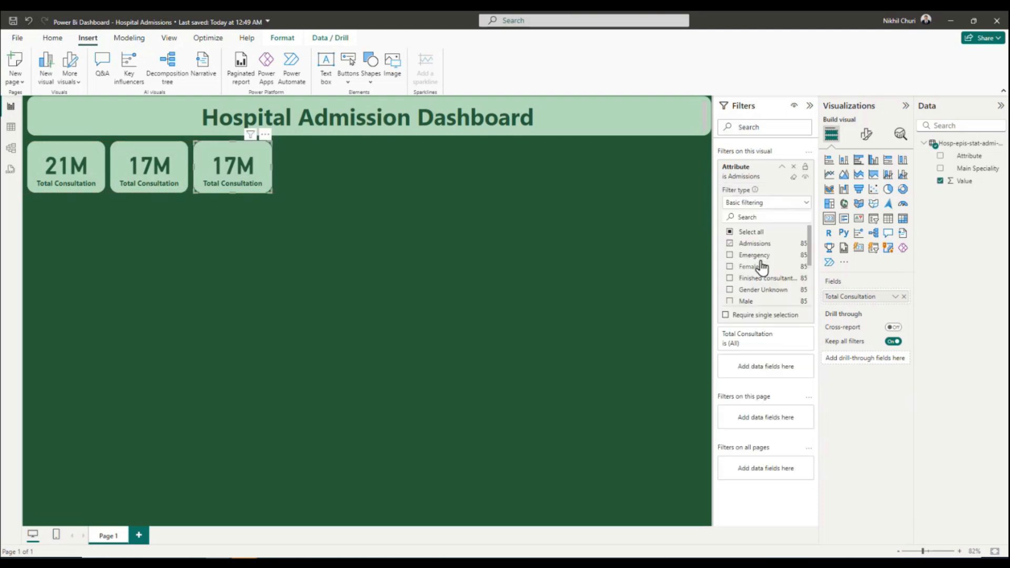
{"action": "left_click", "coordinate": [740, 256]}
{"action": "left_click", "coordinate": [729, 243]}
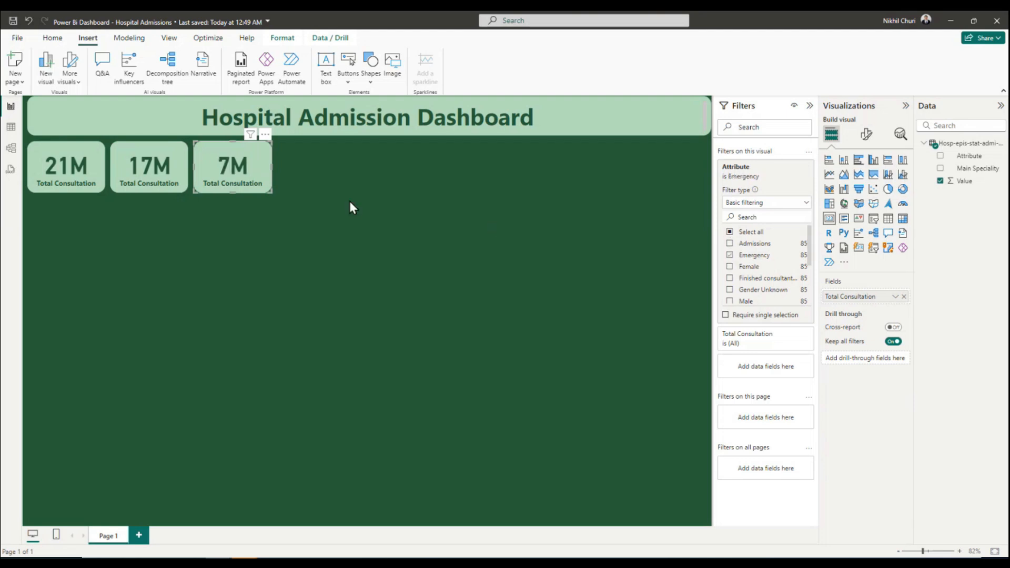
{"action": "left_click", "coordinate": [311, 187]}
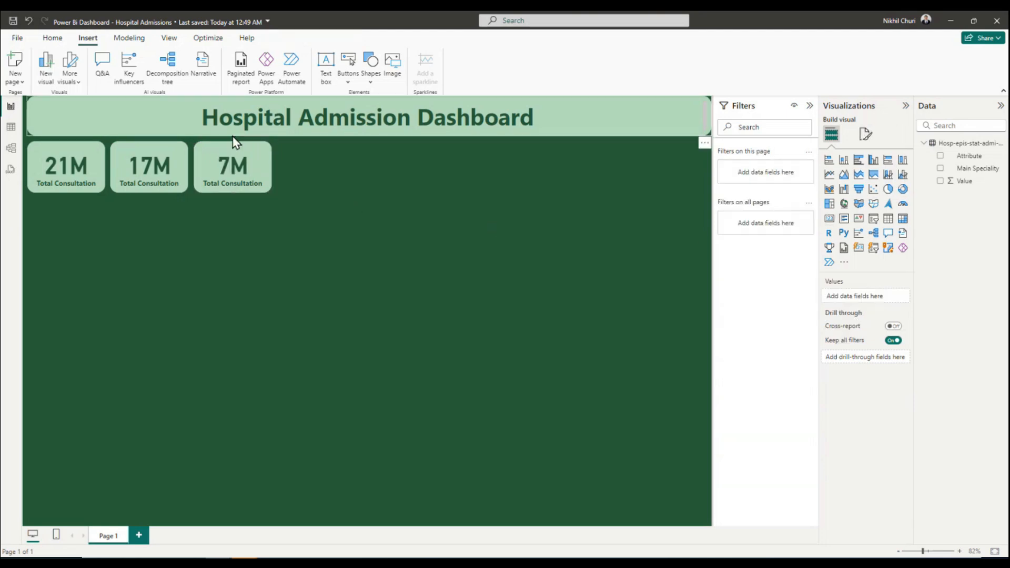
{"action": "left_click", "coordinate": [12, 23]}
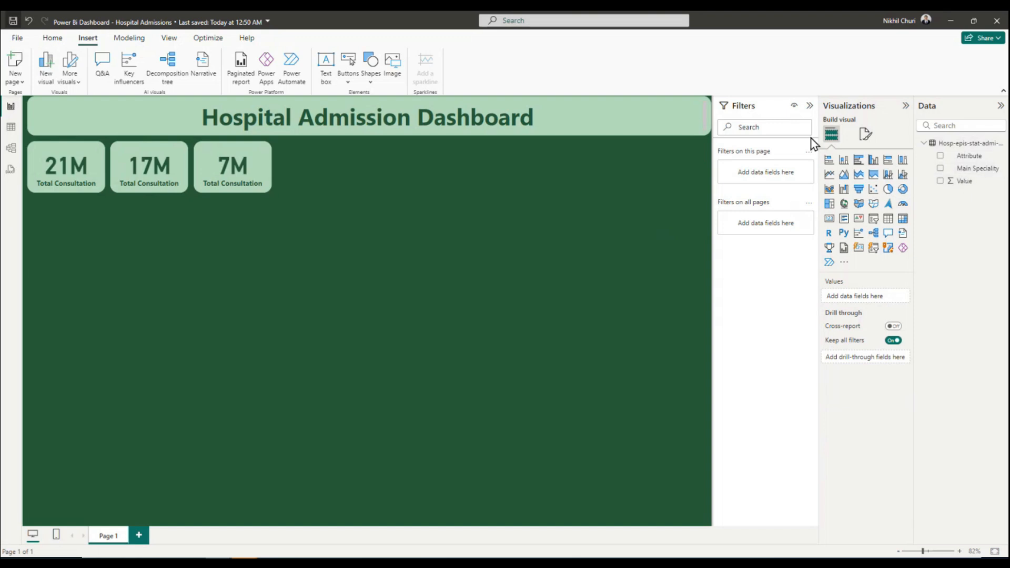
{"action": "left_click", "coordinate": [216, 171]}
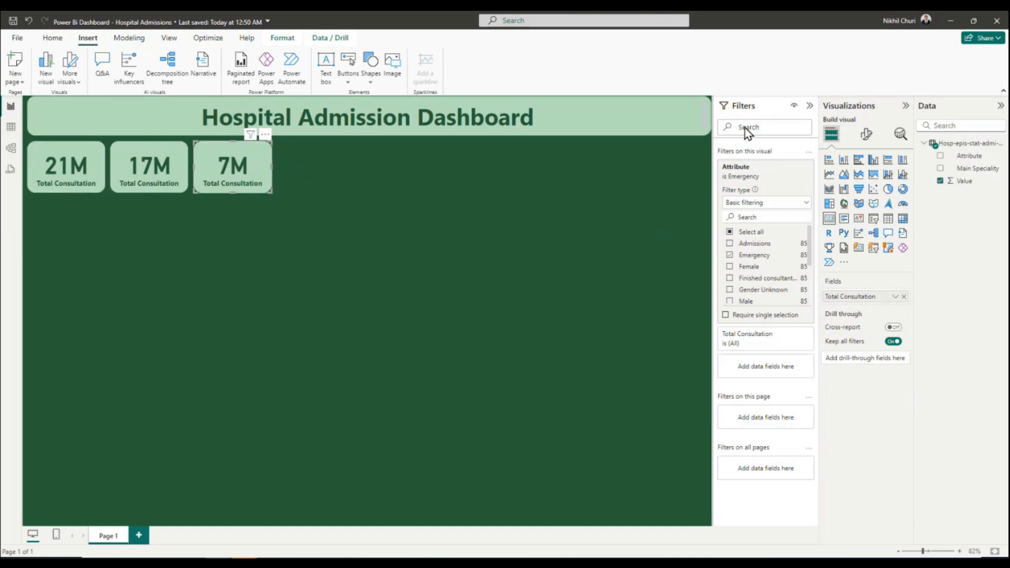
{"action": "left_click", "coordinate": [866, 135]}
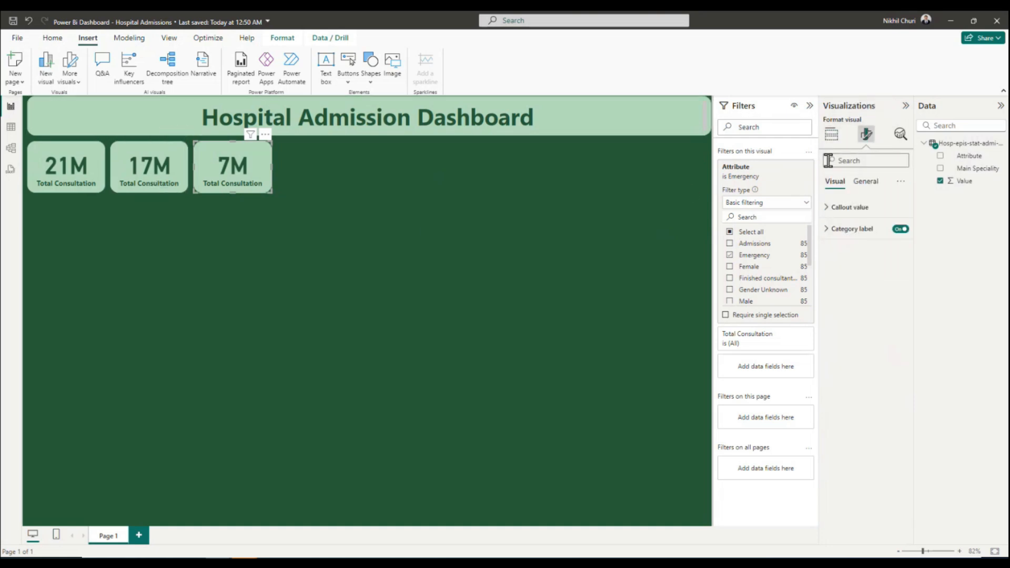
{"action": "left_click", "coordinate": [831, 135]}
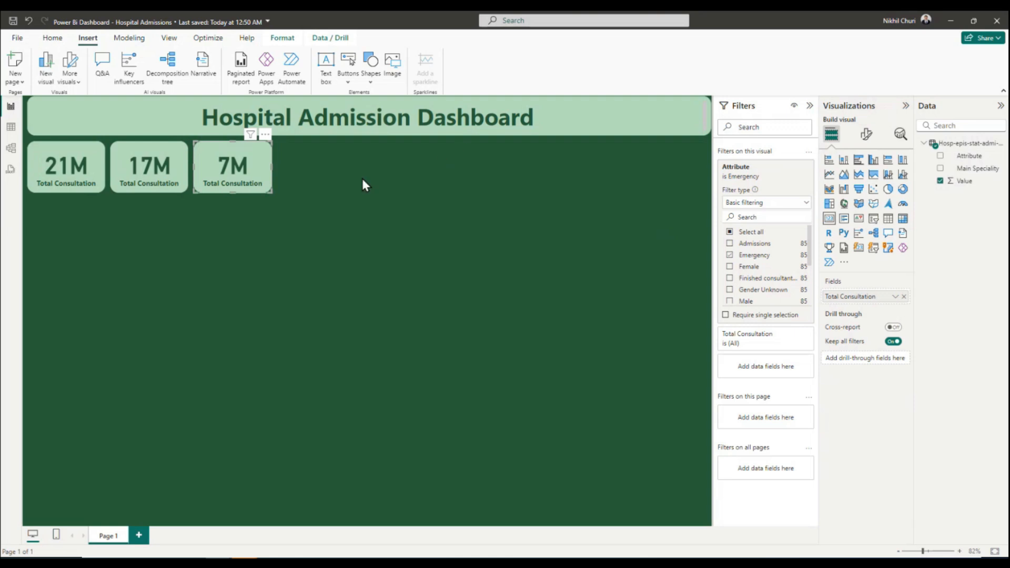
Deselect the third card and save the report.
{"action": "left_click", "coordinate": [336, 238]}
{"action": "key", "text": "ctrl+s"}
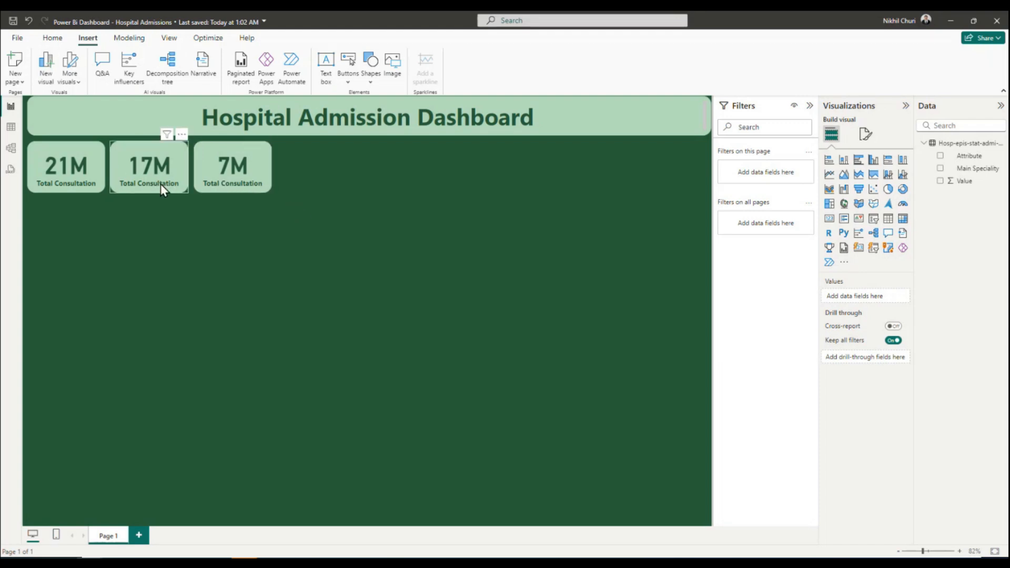
Rename the second card's value field to Total Admission for that visual.
{"action": "left_click", "coordinate": [144, 169]}
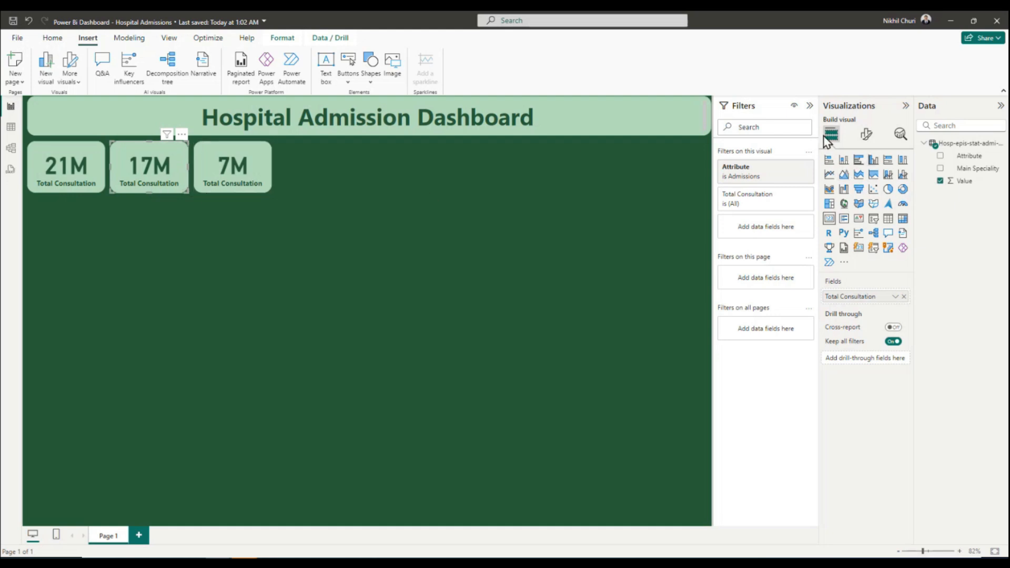
{"action": "left_click", "coordinate": [895, 297]}
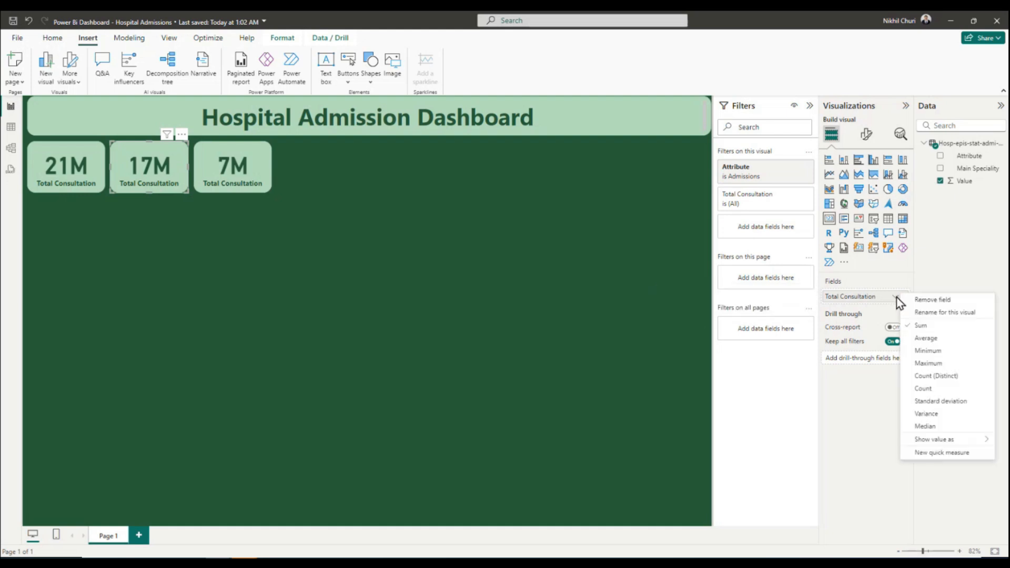
{"action": "left_click", "coordinate": [922, 316]}
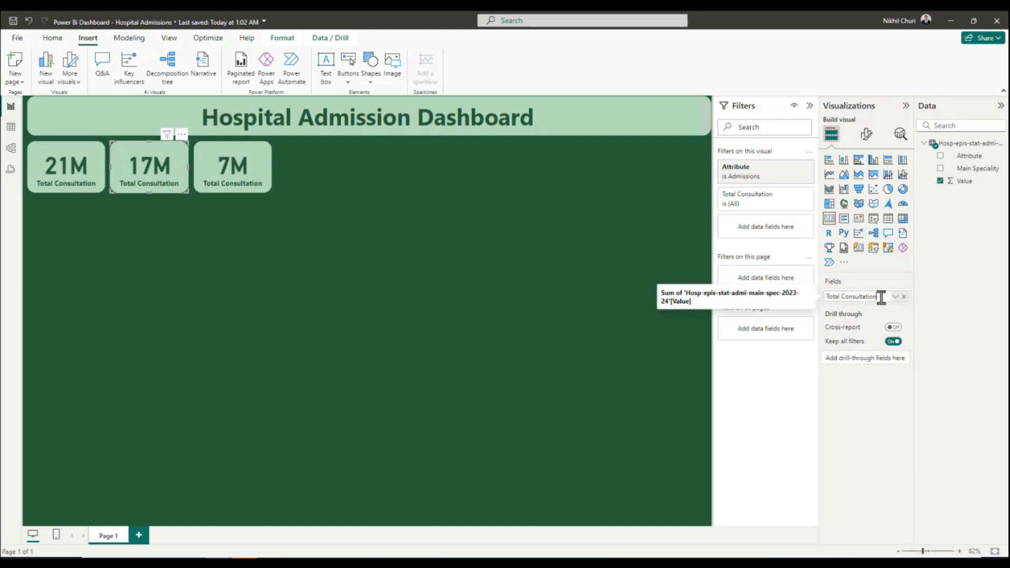
{"action": "left_click_drag", "start_coordinate": [881, 297], "coordinate": [841, 297]}
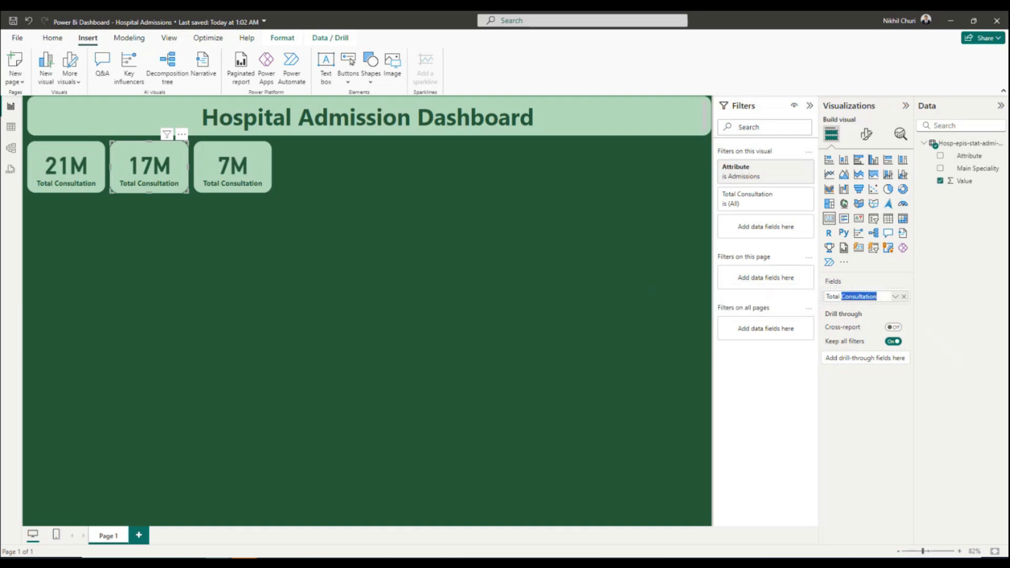
{"action": "type", "text": "Admission"}
{"action": "left_click", "coordinate": [880, 440]}
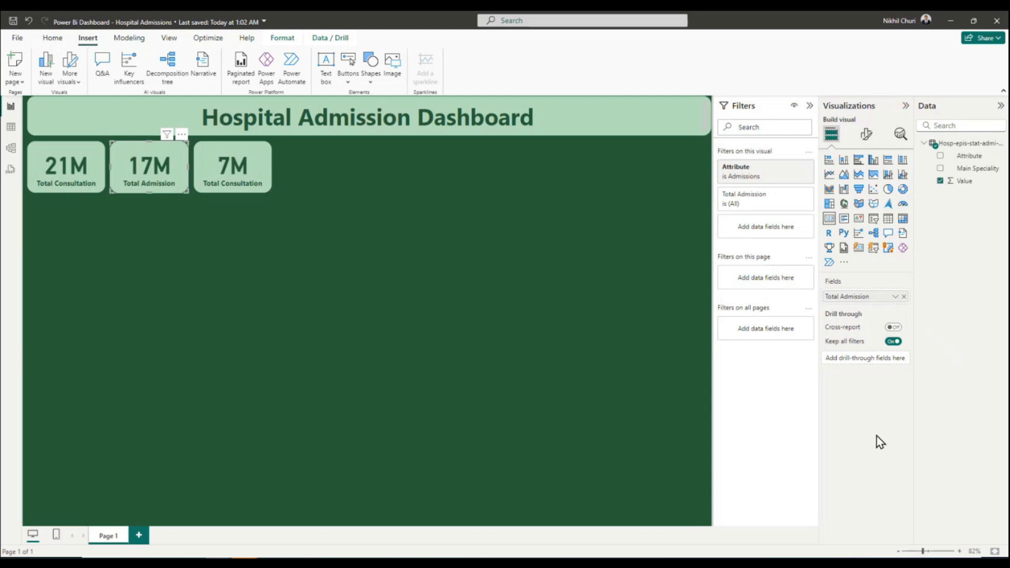
Rename the third card's value field to Emergency Admission and widen the card slightly to fit the full label.
{"action": "left_click", "coordinate": [232, 190]}
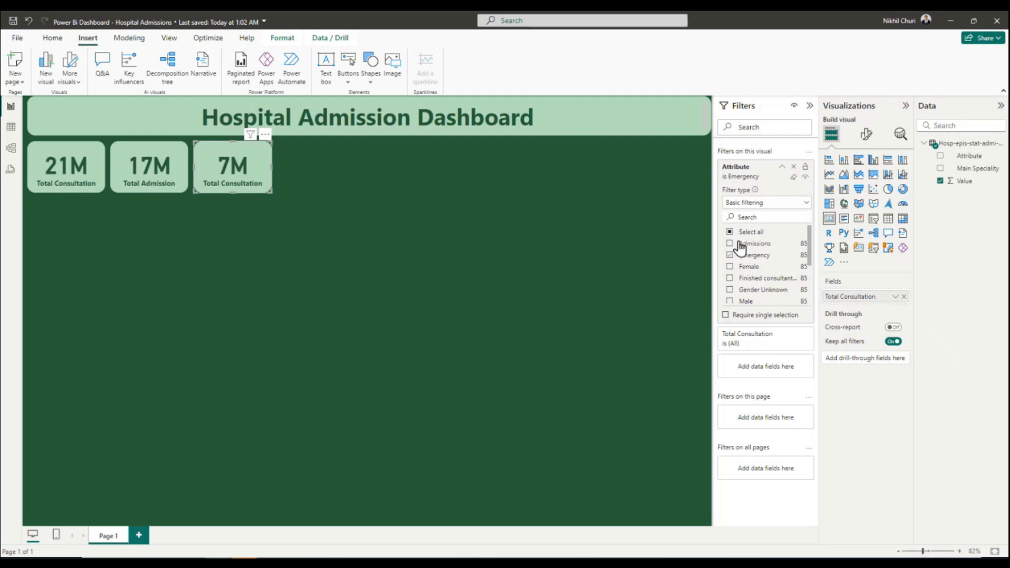
{"action": "left_click", "coordinate": [895, 297]}
{"action": "left_click", "coordinate": [930, 314]}
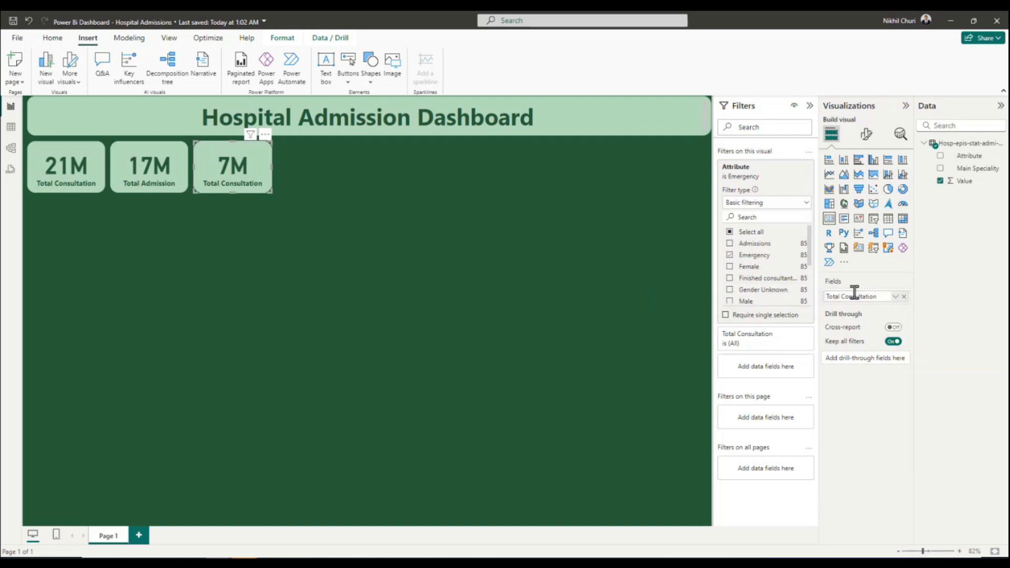
{"action": "left_click_drag", "start_coordinate": [878, 297], "coordinate": [734, 299]}
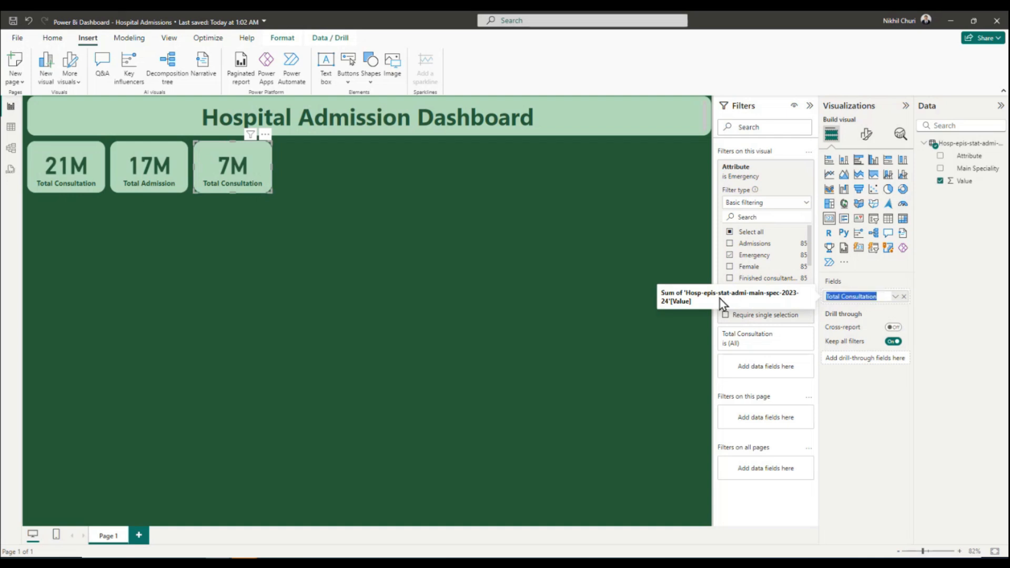
{"action": "type", "text": "Emergency Admission"}
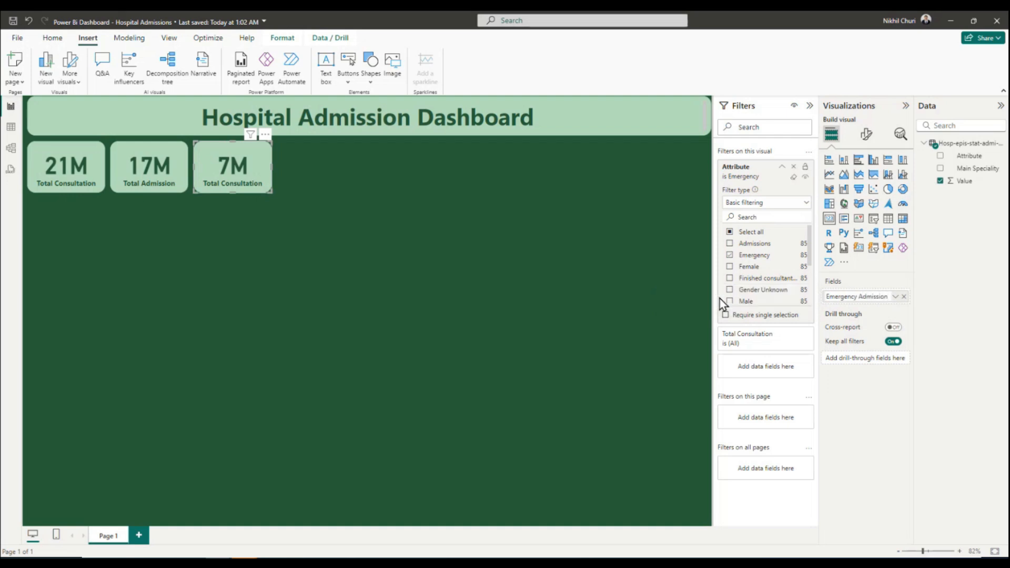
{"action": "key", "text": "Return"}
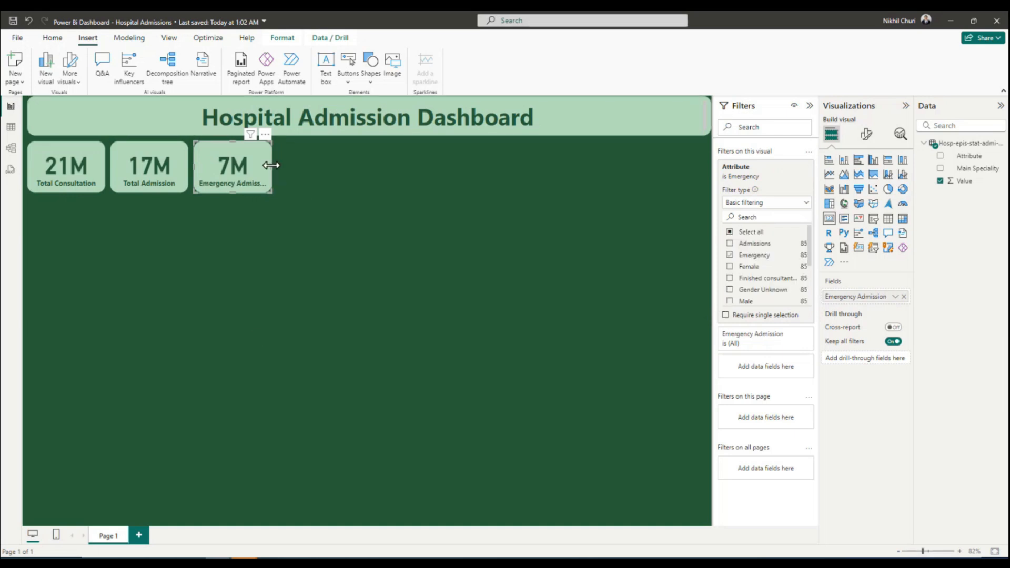
{"action": "left_click_drag", "start_coordinate": [273, 167], "coordinate": [280, 165]}
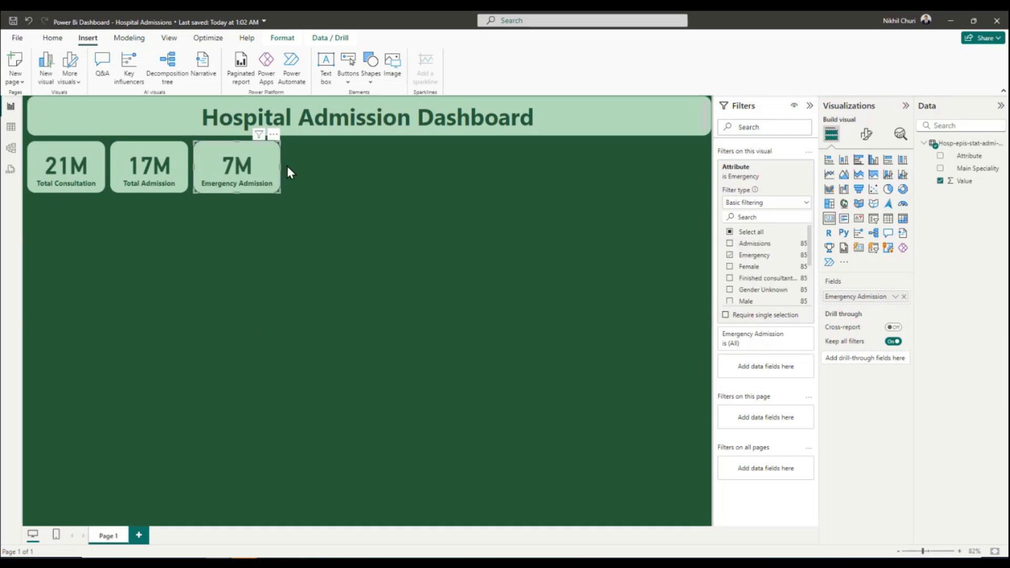
{"action": "left_click", "coordinate": [342, 169]}
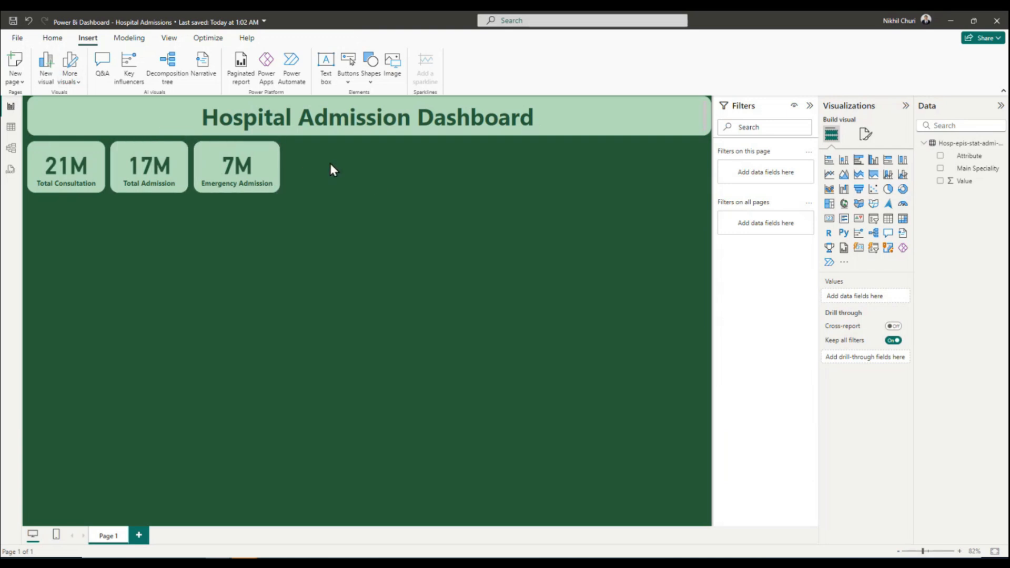
Duplicate the Emergency Admission card three times and line up the copies to its right as the fourth, fifth and sixth cards.
{"action": "left_click_drag", "start_coordinate": [345, 157], "coordinate": [22, 201]}
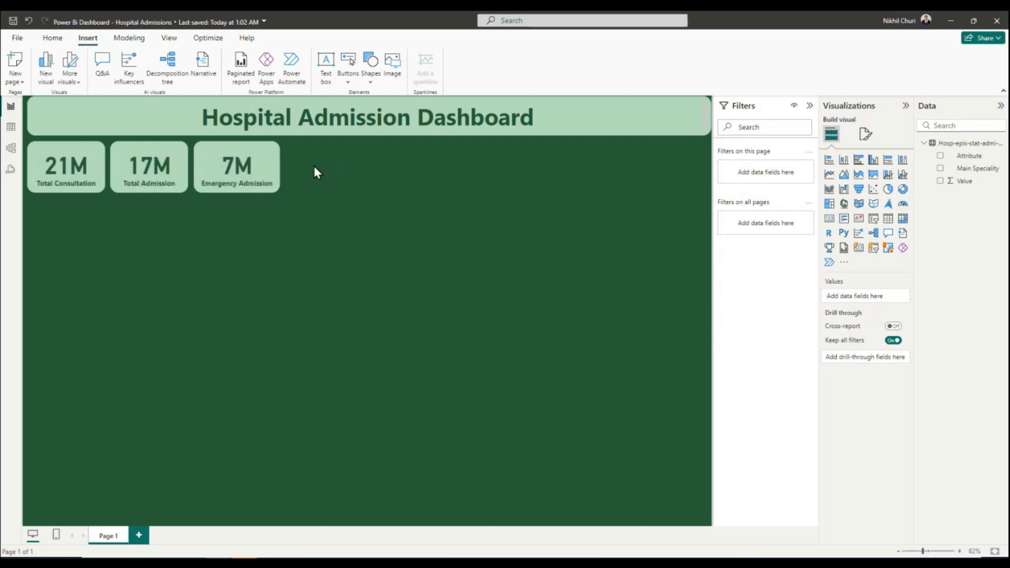
{"action": "left_click", "coordinate": [245, 168]}
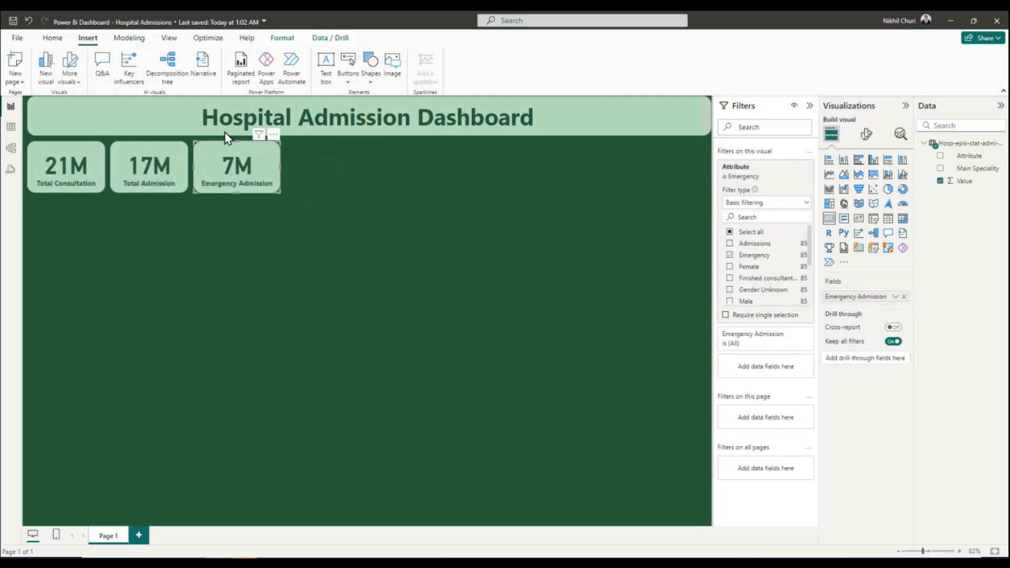
{"action": "left_click", "coordinate": [352, 182]}
{"action": "left_click_drag", "start_coordinate": [238, 169], "coordinate": [332, 167]}
{"action": "left_click", "coordinate": [392, 162]}
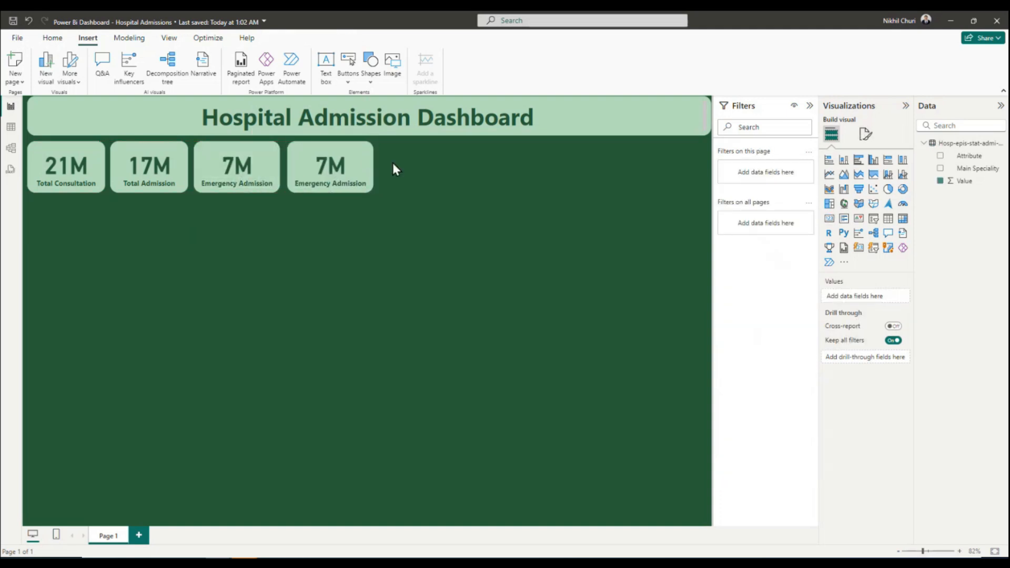
{"action": "left_click_drag", "start_coordinate": [260, 161], "coordinate": [408, 162]}
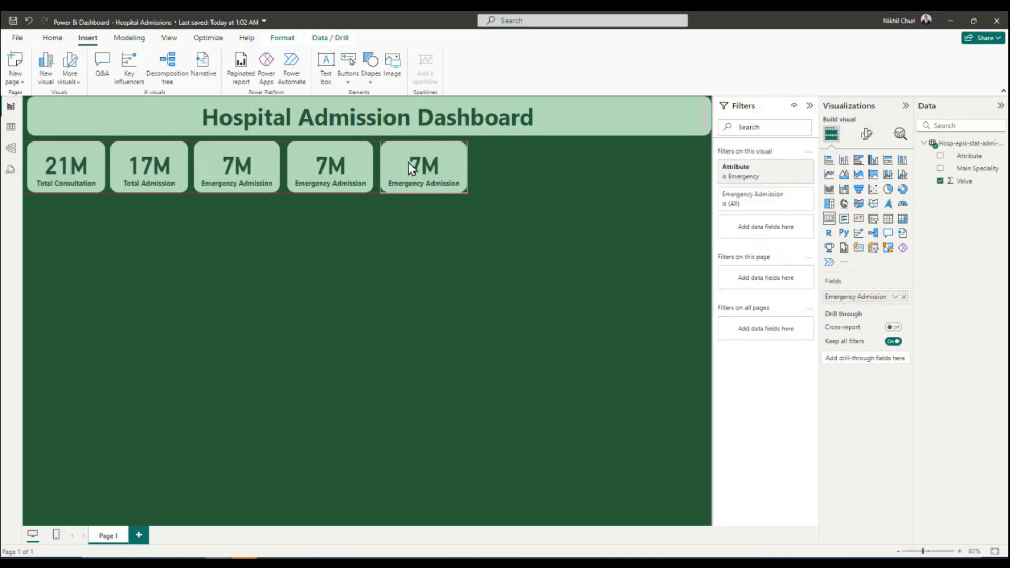
{"action": "left_click", "coordinate": [491, 179]}
{"action": "left_click_drag", "start_coordinate": [279, 171], "coordinate": [520, 164]}
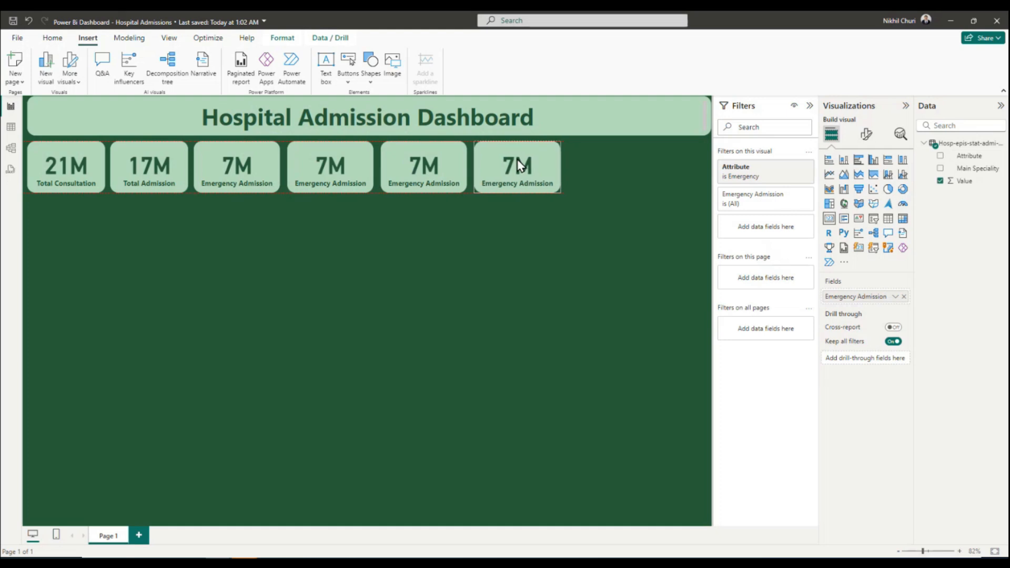
Change the fourth card's Attribute filter from Emergency to Planned only.
{"action": "left_click", "coordinate": [333, 164]}
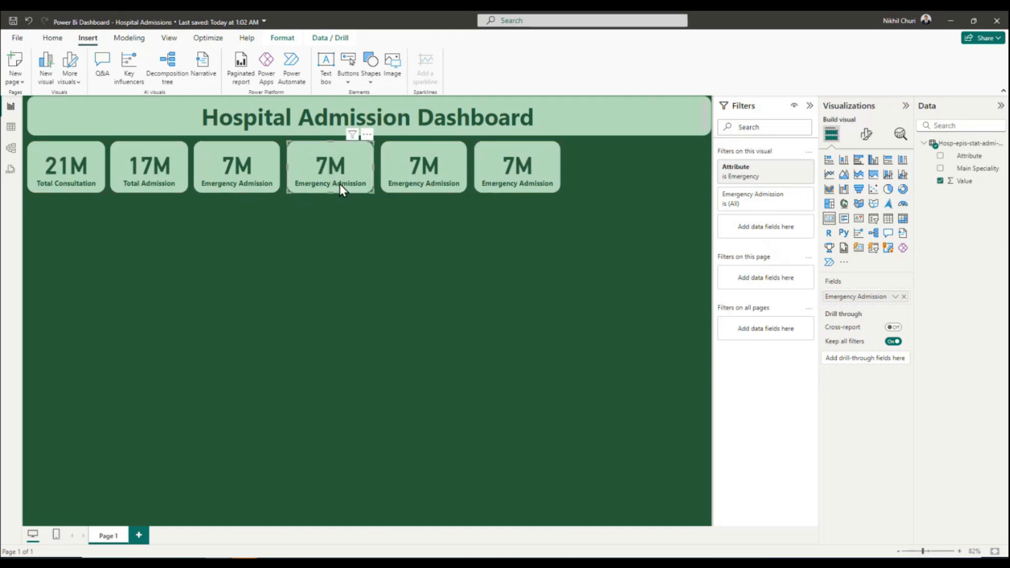
{"action": "left_click", "coordinate": [748, 178]}
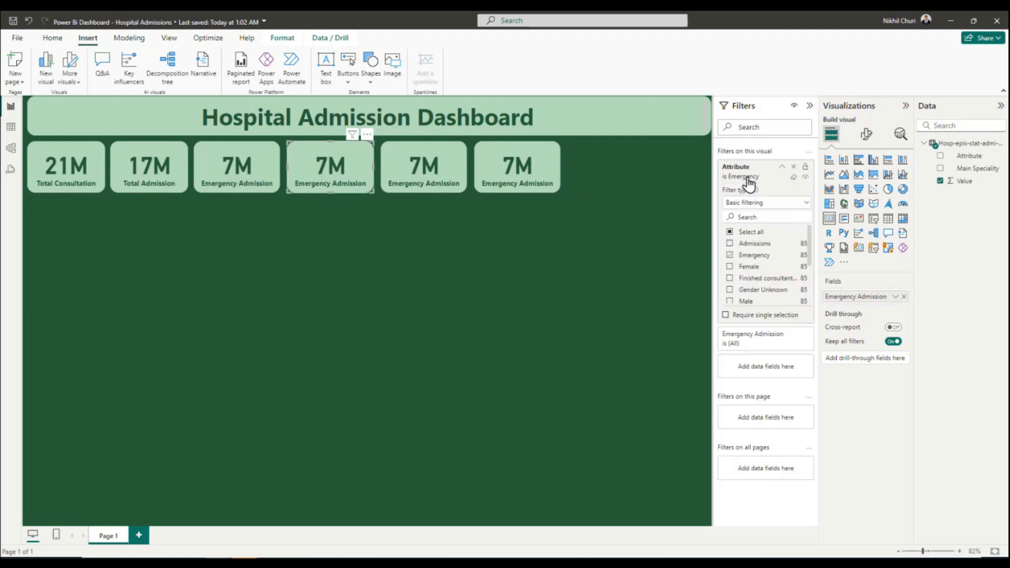
{"action": "left_click", "coordinate": [730, 256]}
{"action": "scroll", "coordinate": [763, 260], "scroll_direction": "down", "scroll_amount": 3}
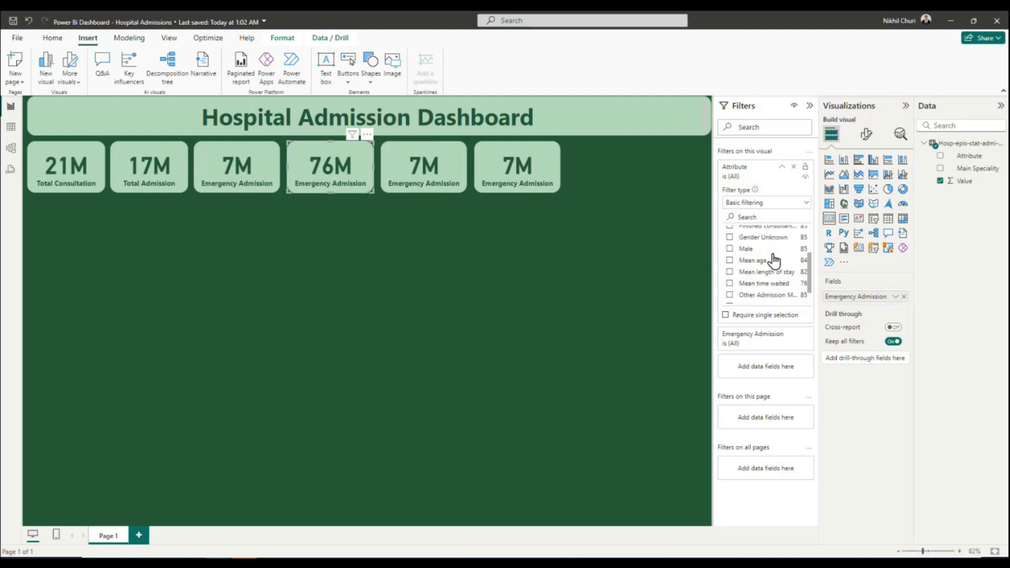
{"action": "scroll", "coordinate": [772, 260], "scroll_direction": "down", "scroll_amount": 2}
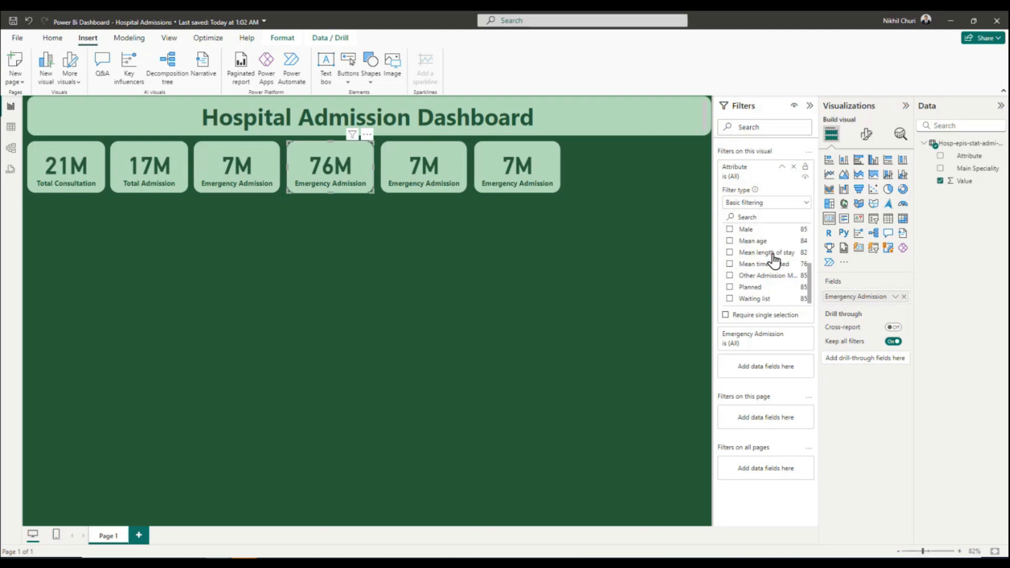
{"action": "left_click", "coordinate": [730, 287]}
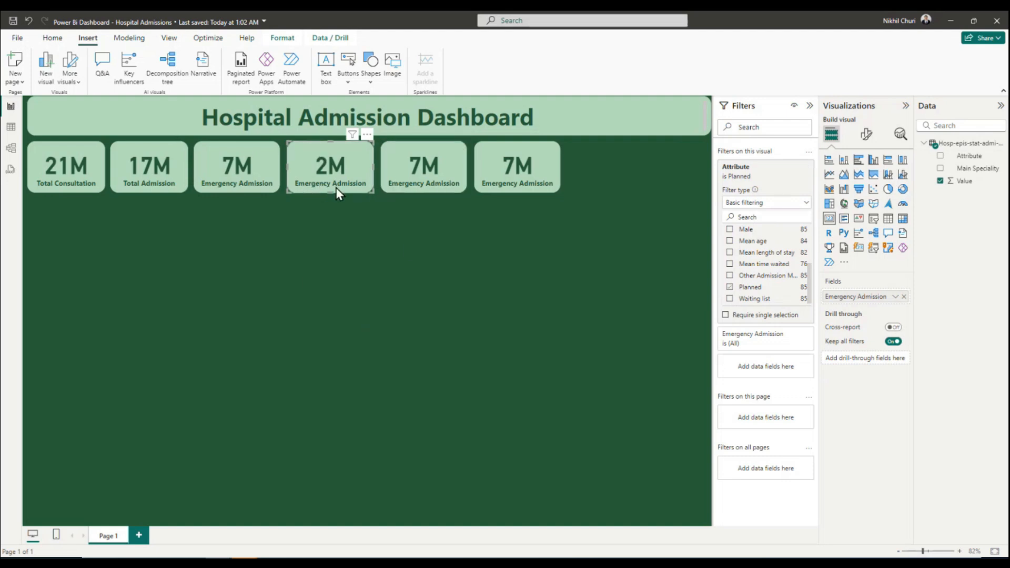
Rename the fourth card's value field to Planned Admission and save the report.
{"action": "left_click", "coordinate": [895, 296]}
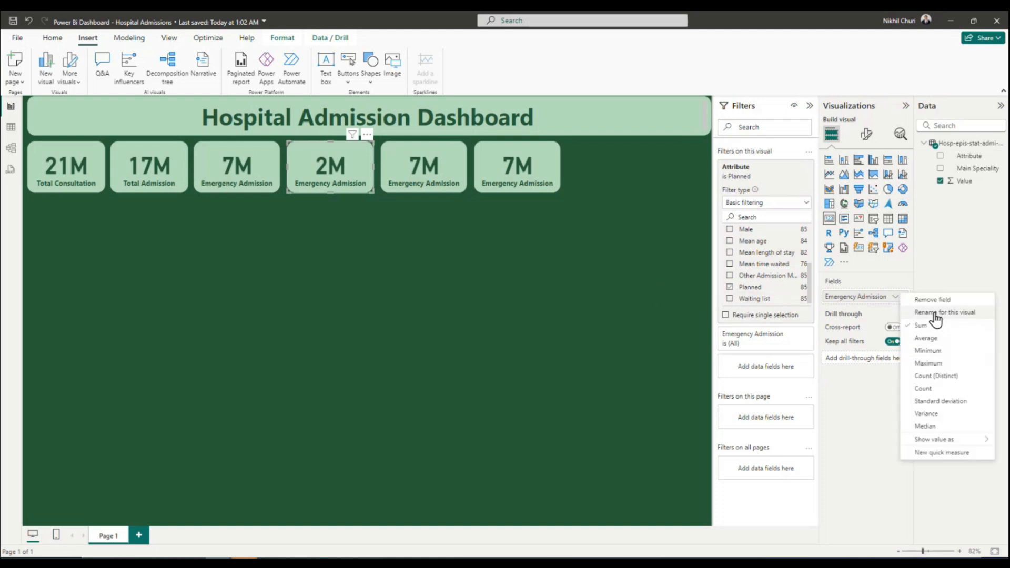
{"action": "left_click", "coordinate": [921, 312]}
{"action": "left_click_drag", "start_coordinate": [858, 296], "coordinate": [710, 293]}
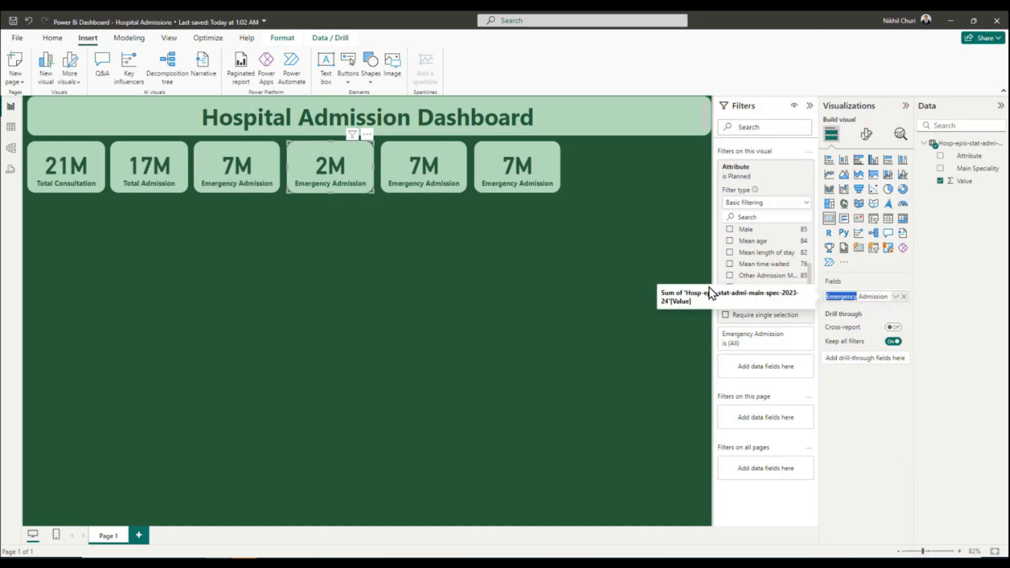
{"action": "type", "text": "Planned"}
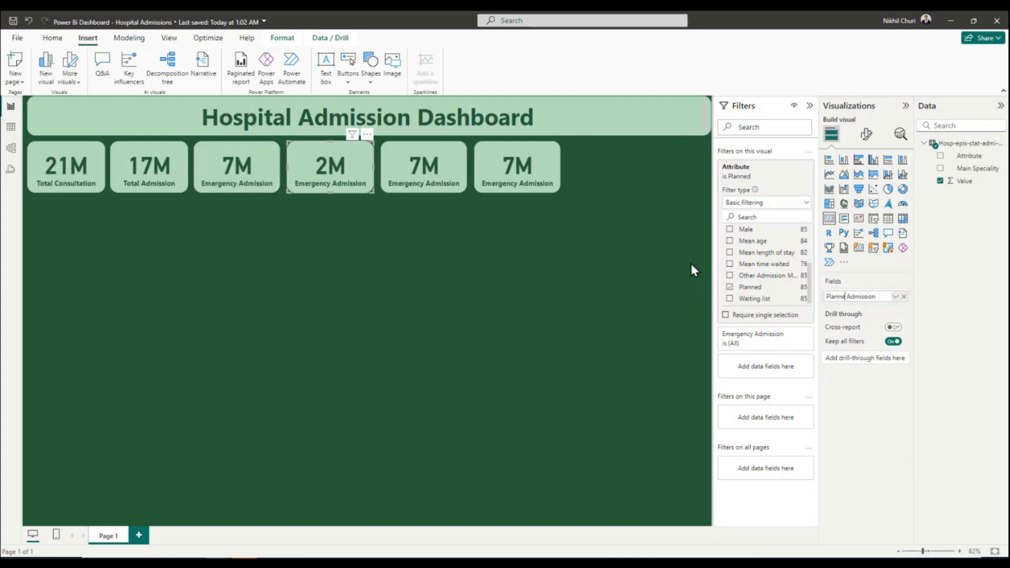
{"action": "key", "text": "Return"}
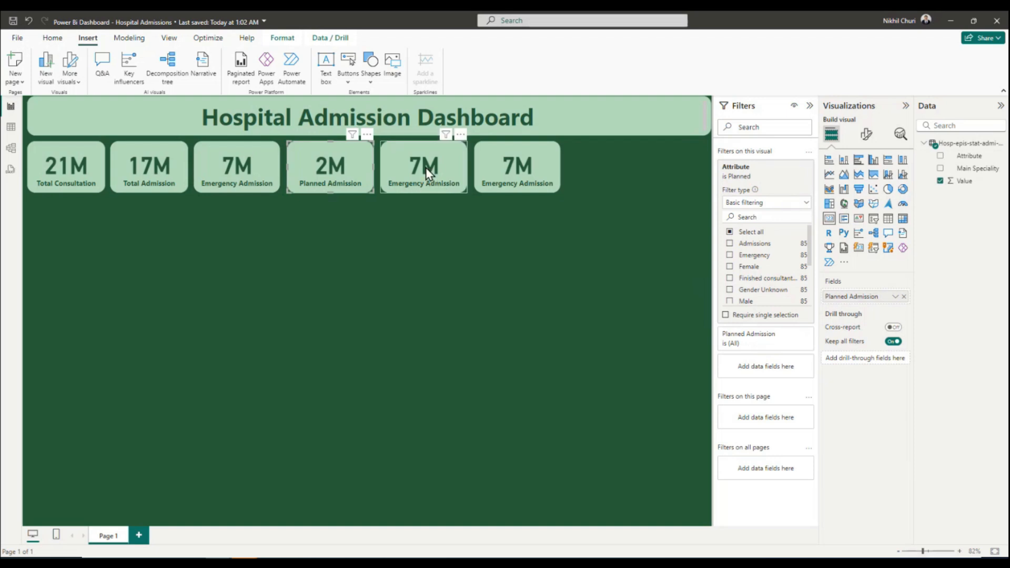
{"action": "left_click", "coordinate": [11, 21]}
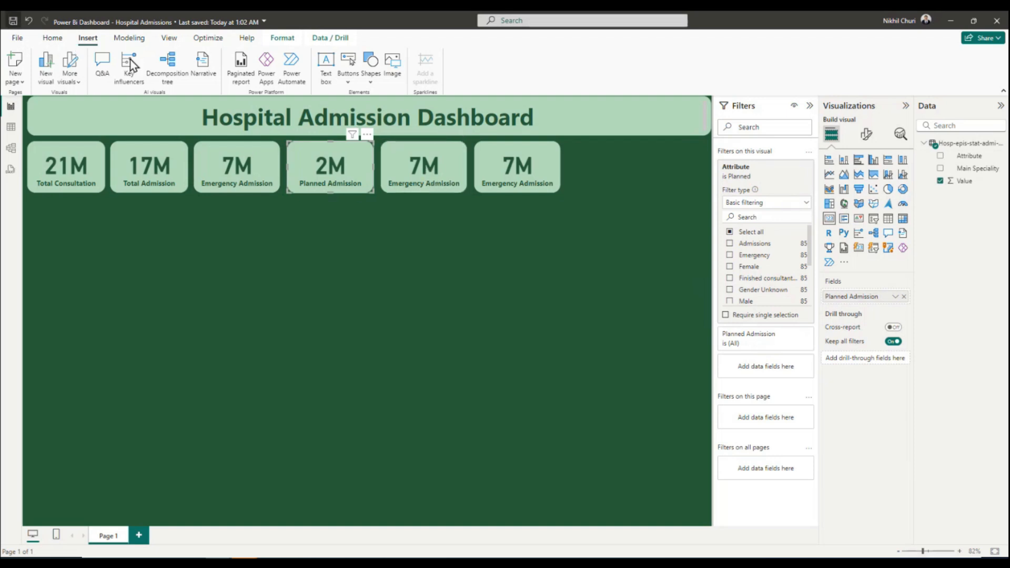
Change the fifth card's Attribute filter from Emergency to Mean age only.
{"action": "left_click", "coordinate": [419, 172]}
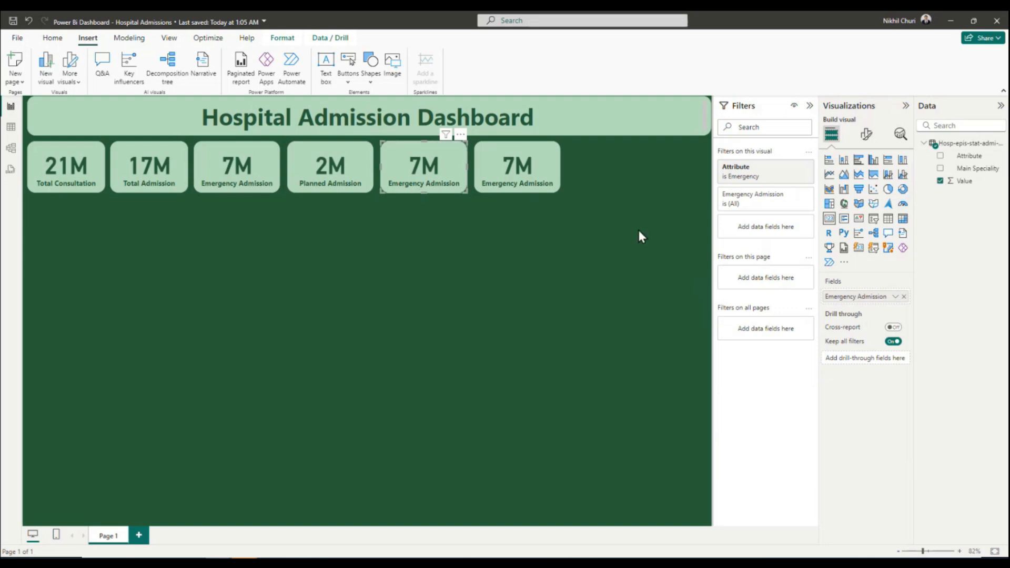
{"action": "left_click", "coordinate": [764, 179]}
{"action": "left_click", "coordinate": [731, 254]}
{"action": "scroll", "coordinate": [789, 273], "scroll_direction": "down", "scroll_amount": 2}
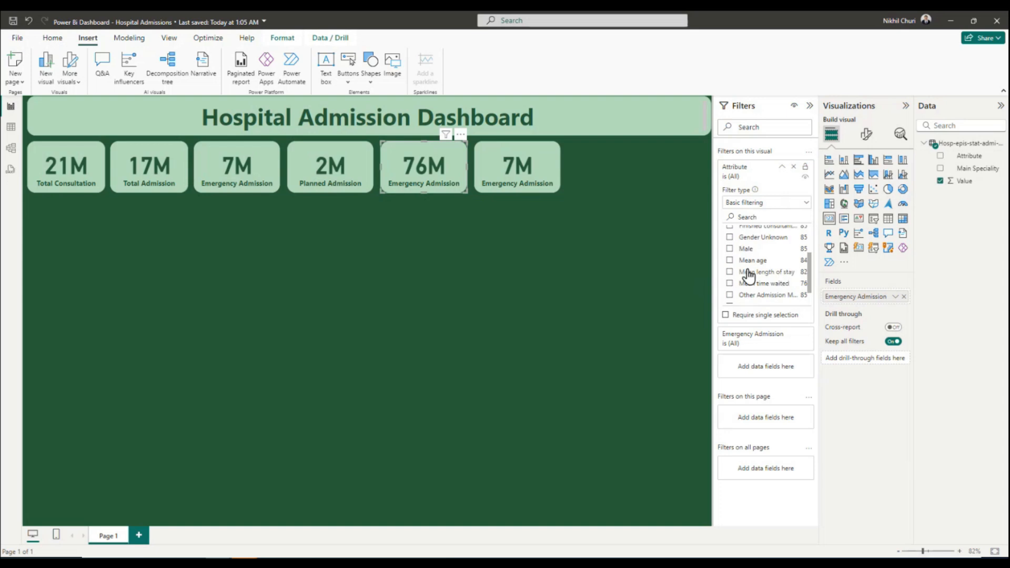
{"action": "left_click", "coordinate": [729, 260]}
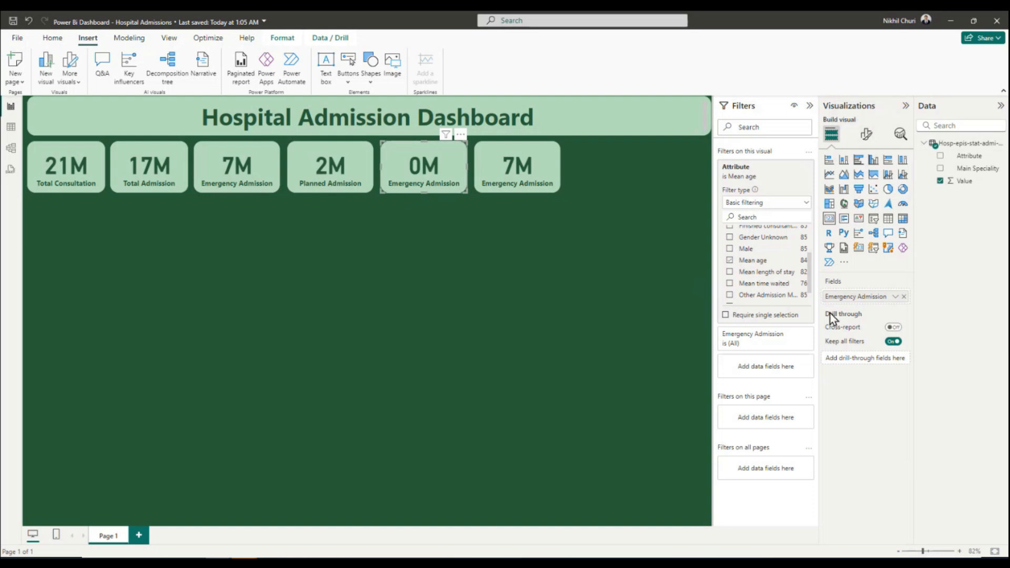
Rename the fifth card's value field to Average Age for that visual.
{"action": "left_click", "coordinate": [894, 297]}
{"action": "left_click", "coordinate": [913, 314]}
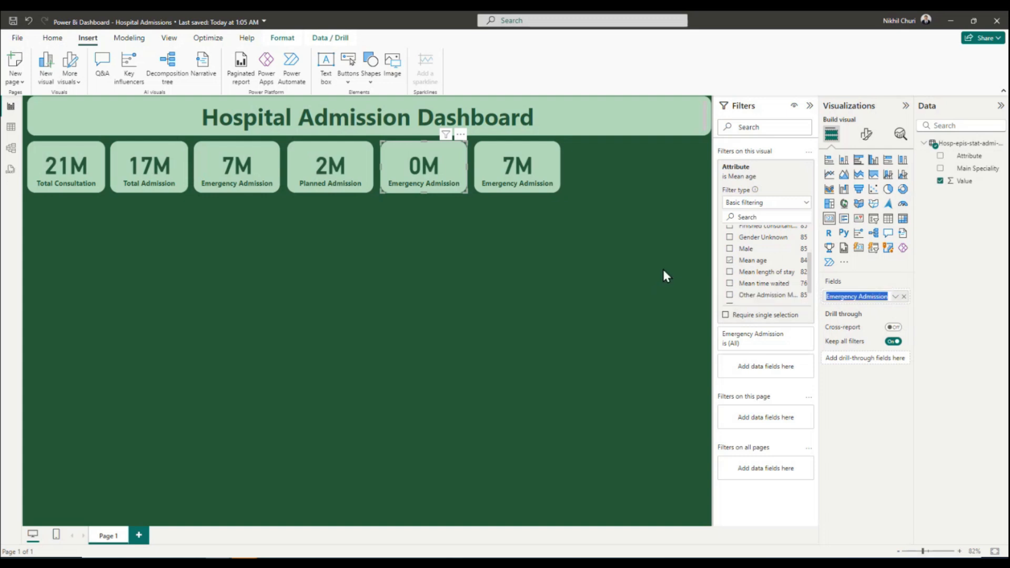
{"action": "type", "text": "Average Ag"}
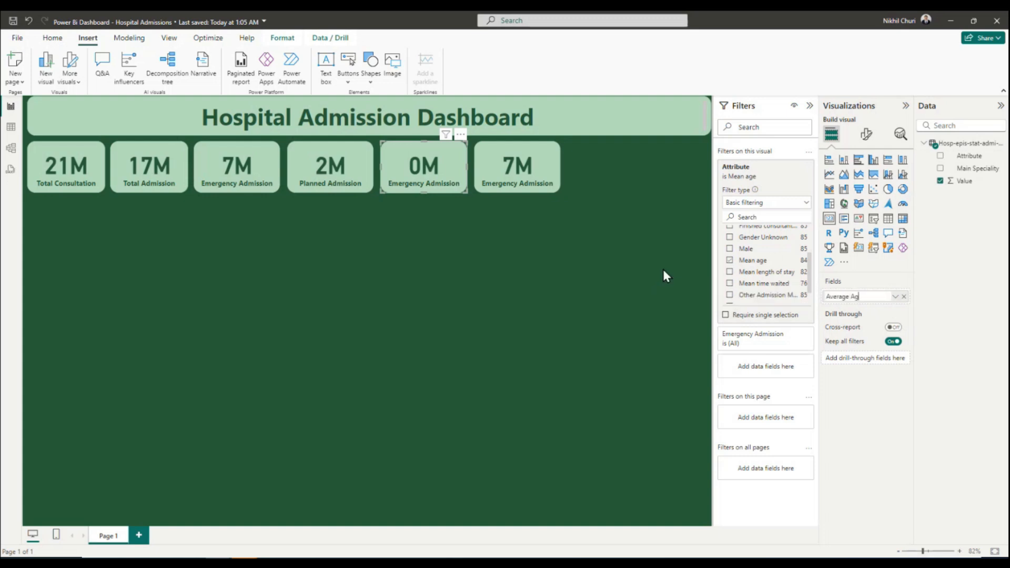
{"action": "type", "text": "e"}
{"action": "key", "text": "Return"}
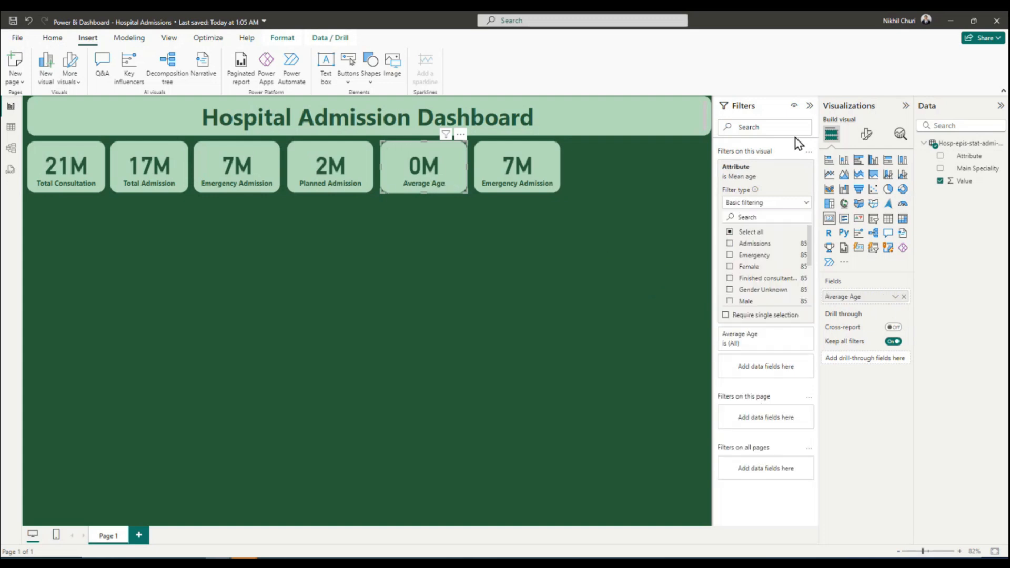
Set the display units of the Average Age card's callout value to None.
{"action": "left_click", "coordinate": [866, 134]}
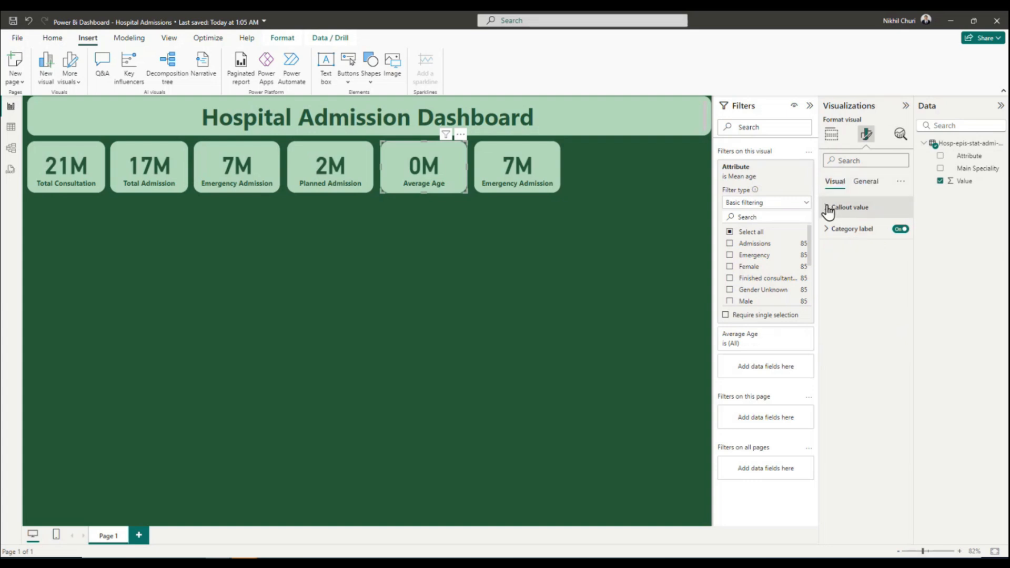
{"action": "left_click", "coordinate": [828, 210]}
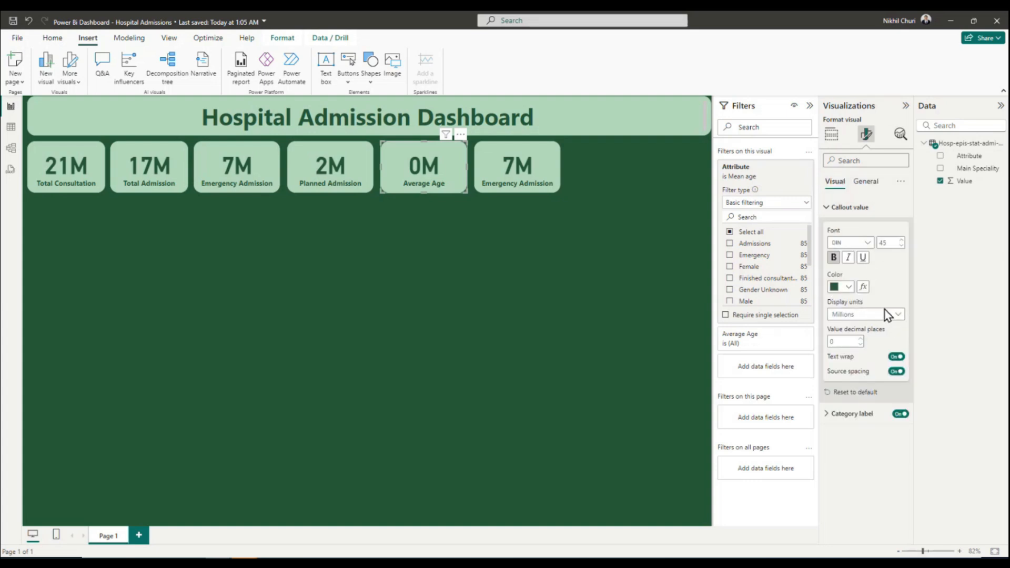
{"action": "left_click", "coordinate": [896, 315]}
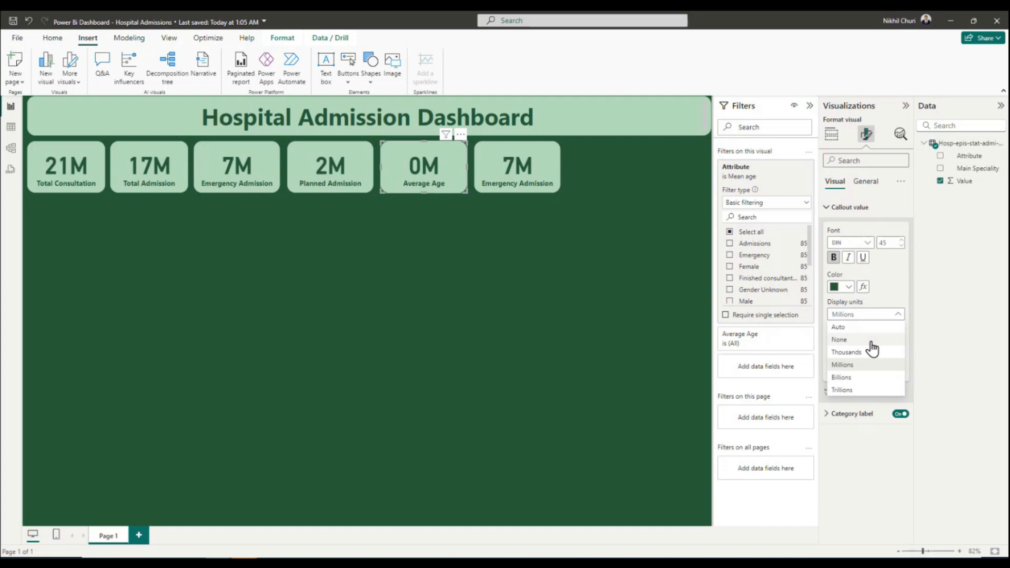
{"action": "left_click", "coordinate": [842, 340]}
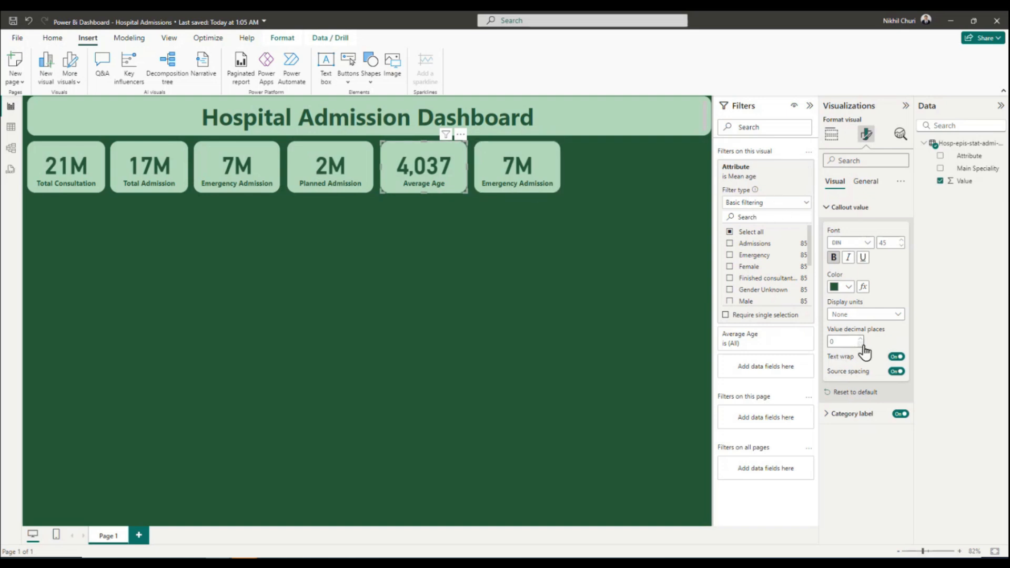
{"action": "left_click", "coordinate": [827, 207]}
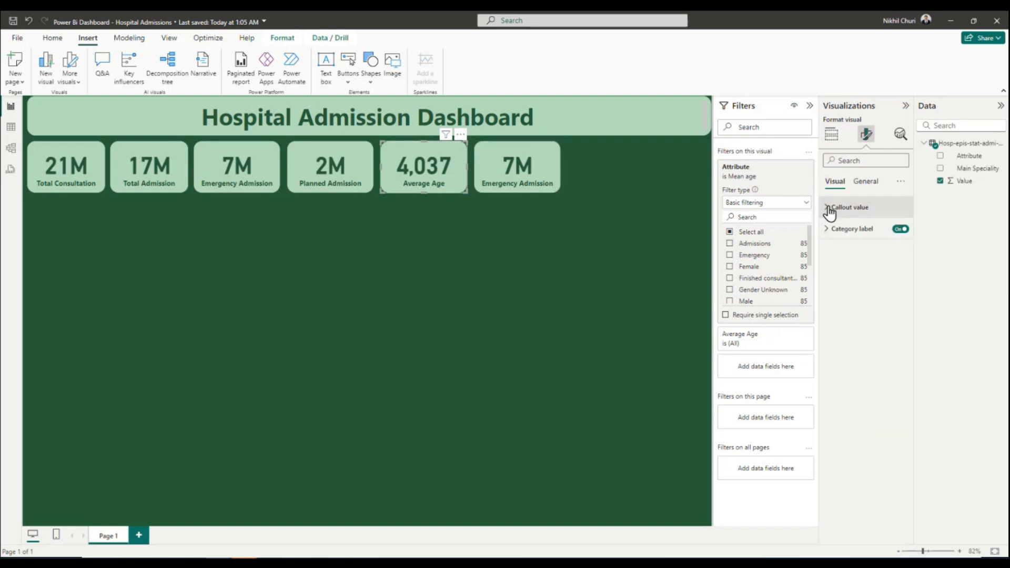
Change the Average Age card's value aggregation from Sum to Average.
{"action": "left_click", "coordinate": [831, 134]}
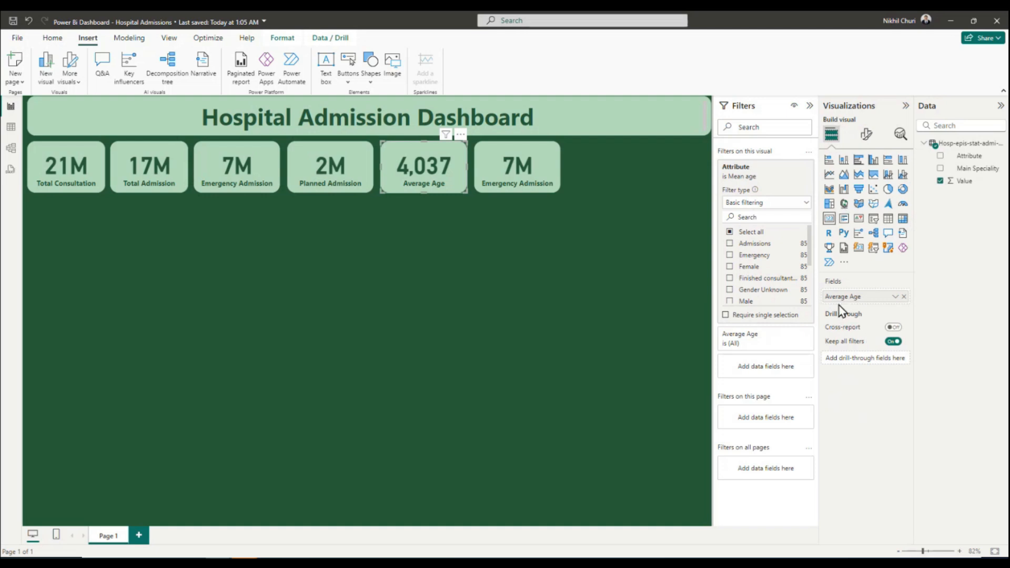
{"action": "left_click", "coordinate": [895, 296]}
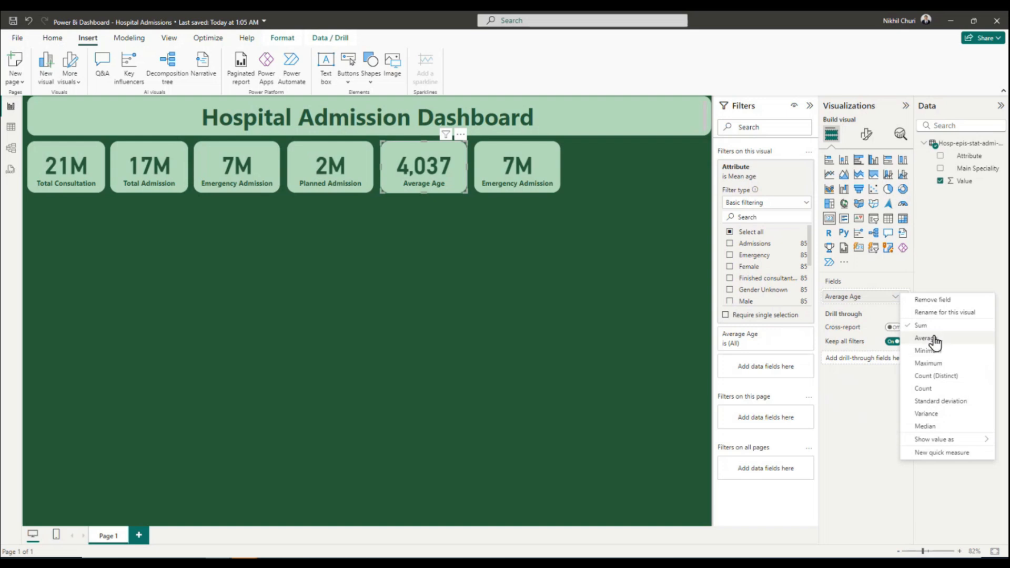
{"action": "left_click", "coordinate": [919, 339]}
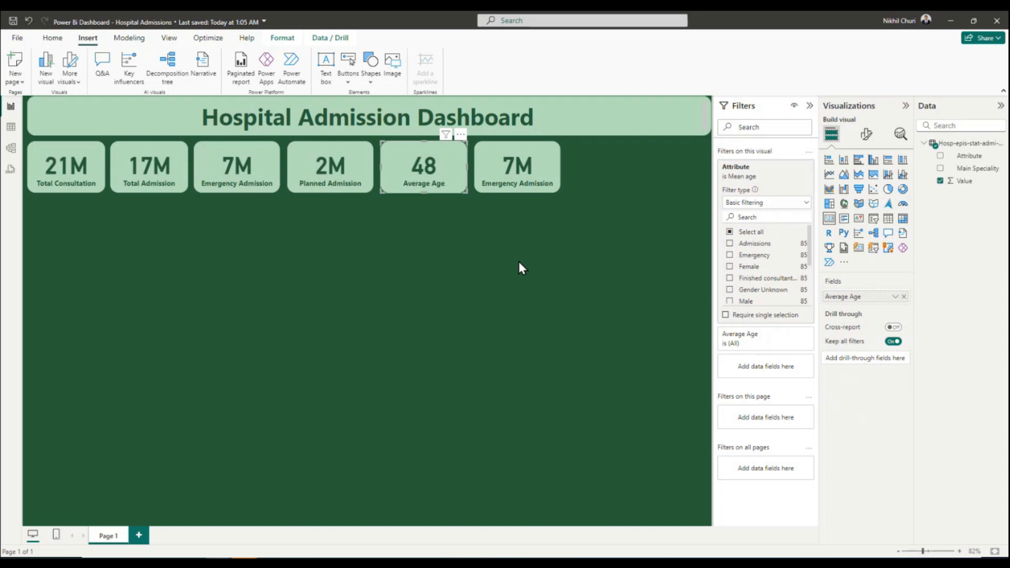
Change the sixth card's Attribute filter from Emergency to Mean length of stay only.
{"action": "left_click", "coordinate": [532, 168]}
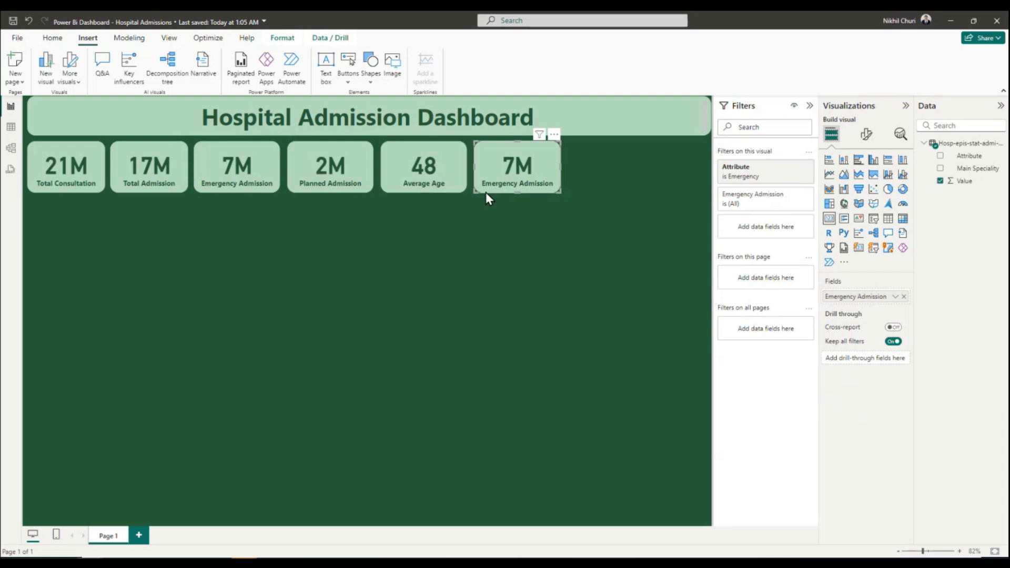
{"action": "left_click", "coordinate": [767, 173]}
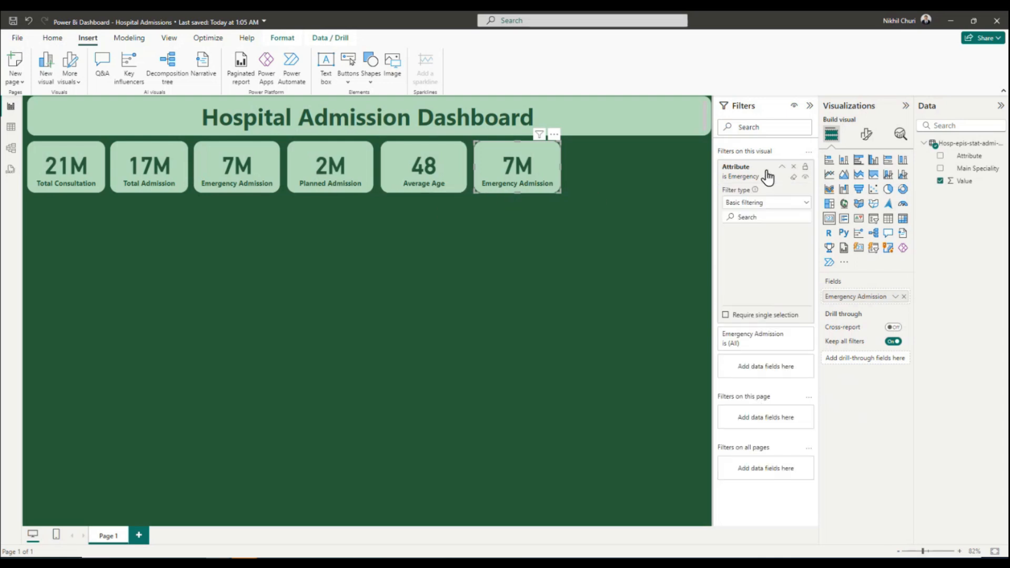
{"action": "scroll", "coordinate": [752, 266], "scroll_direction": "down", "scroll_amount": 3}
{"action": "scroll", "coordinate": [745, 263], "scroll_direction": "up", "scroll_amount": 3}
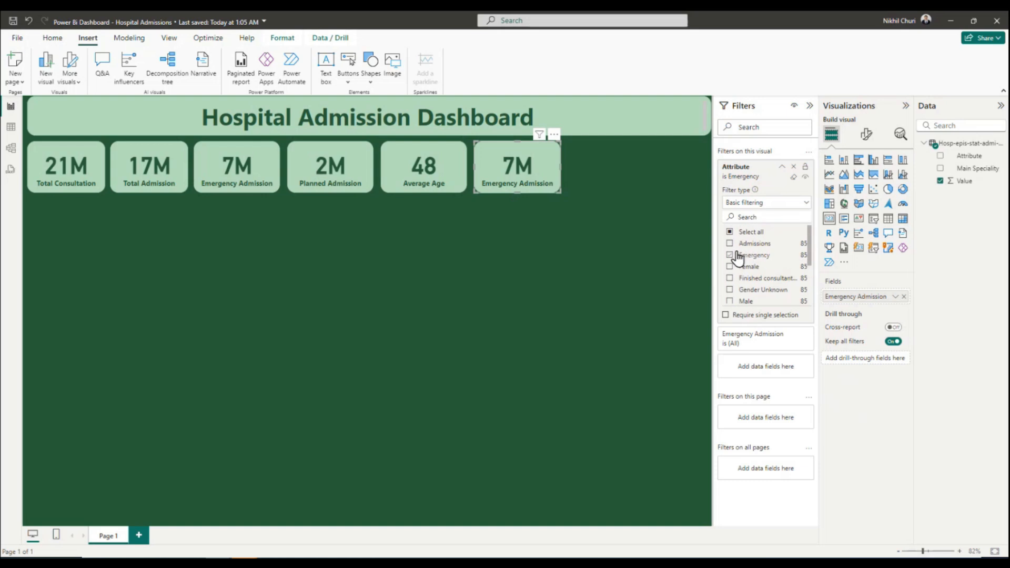
{"action": "left_click", "coordinate": [730, 256]}
{"action": "scroll", "coordinate": [752, 268], "scroll_direction": "down", "scroll_amount": 2}
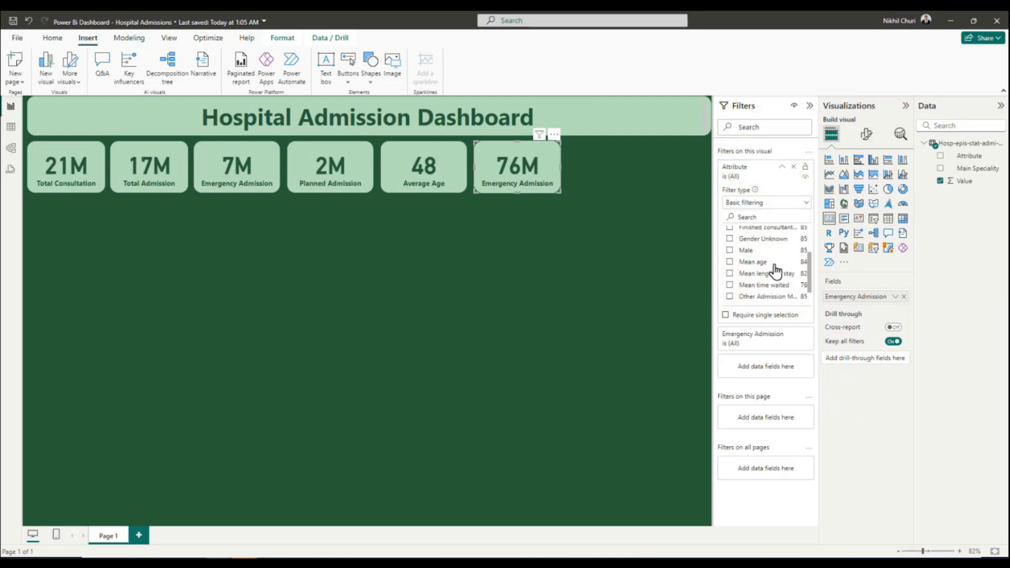
{"action": "left_click", "coordinate": [730, 272]}
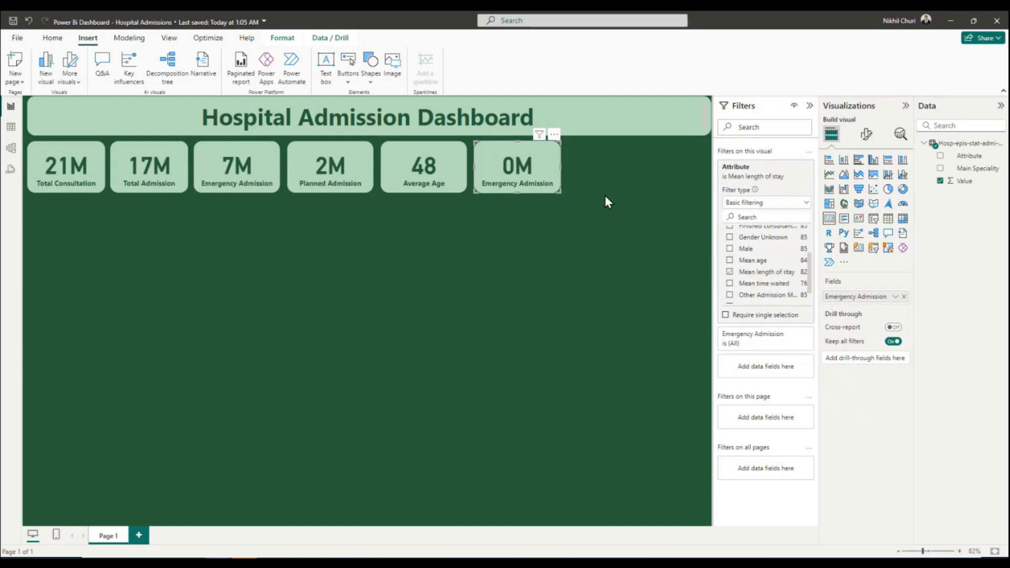
Set the display units of the sixth card's callout value to None.
{"action": "left_click", "coordinate": [868, 133]}
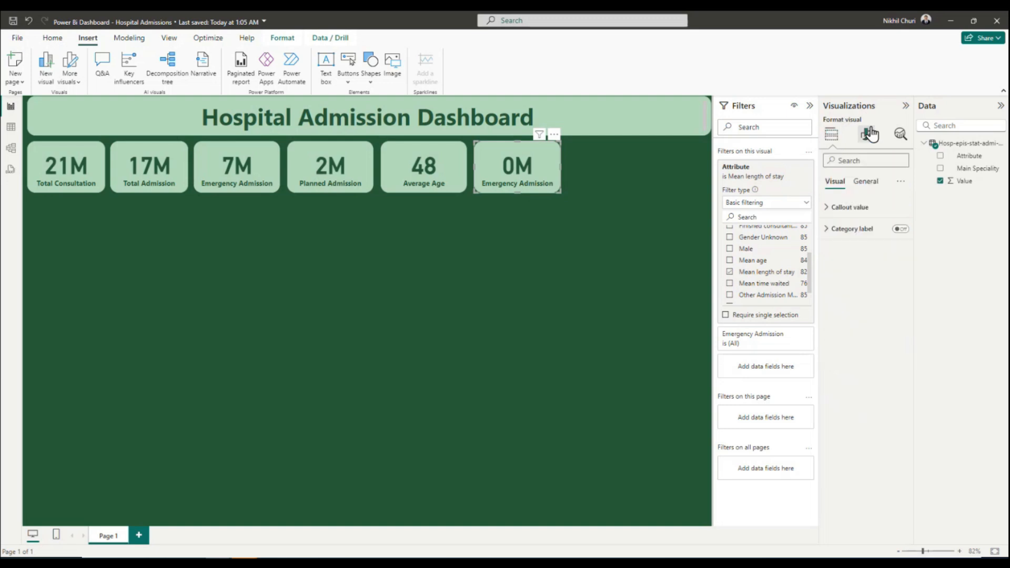
{"action": "left_click", "coordinate": [827, 208]}
{"action": "left_click", "coordinate": [896, 315]}
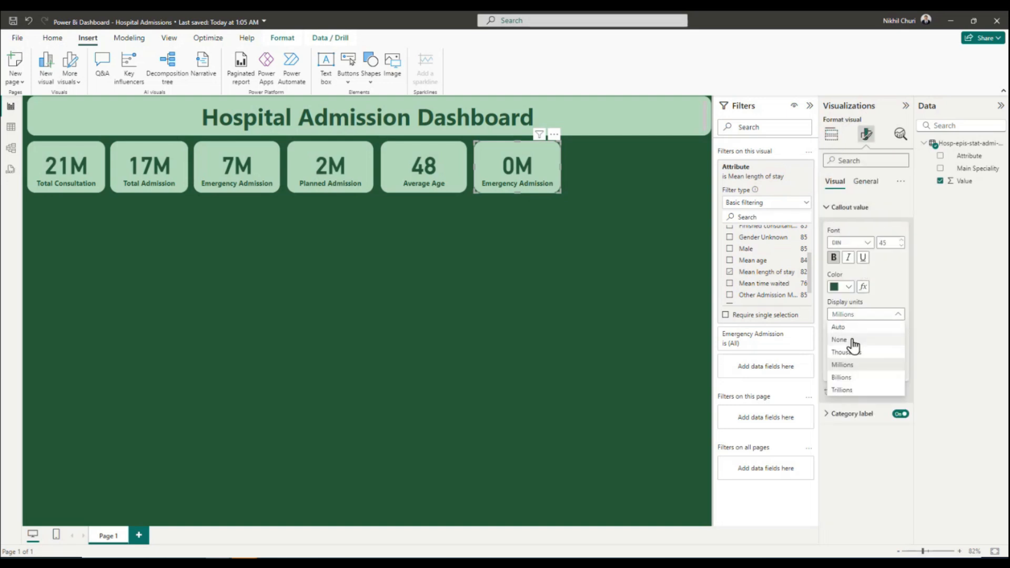
{"action": "left_click", "coordinate": [852, 340]}
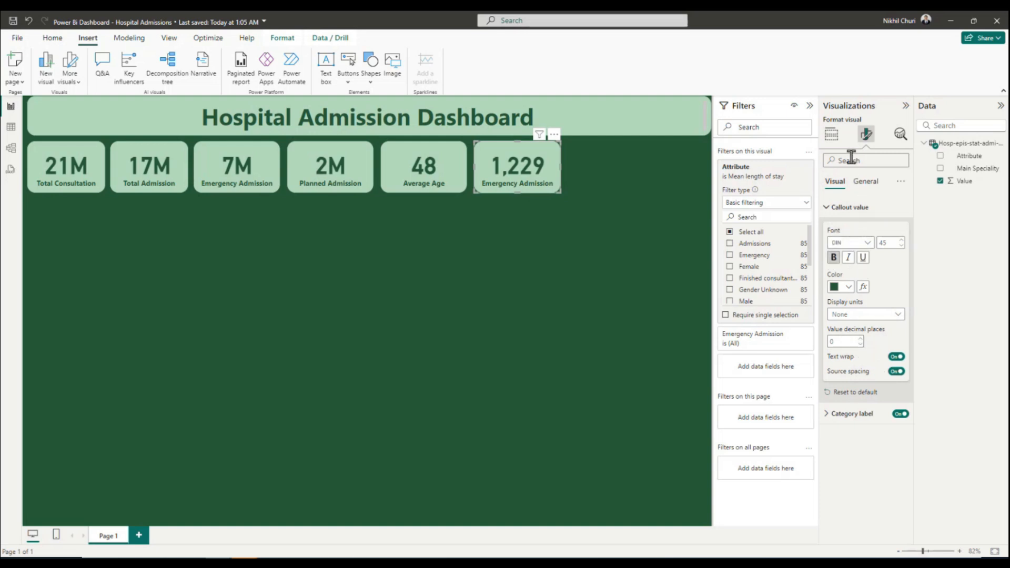
Rename the sixth card's value field to Average Stay for that visual.
{"action": "left_click", "coordinate": [832, 135]}
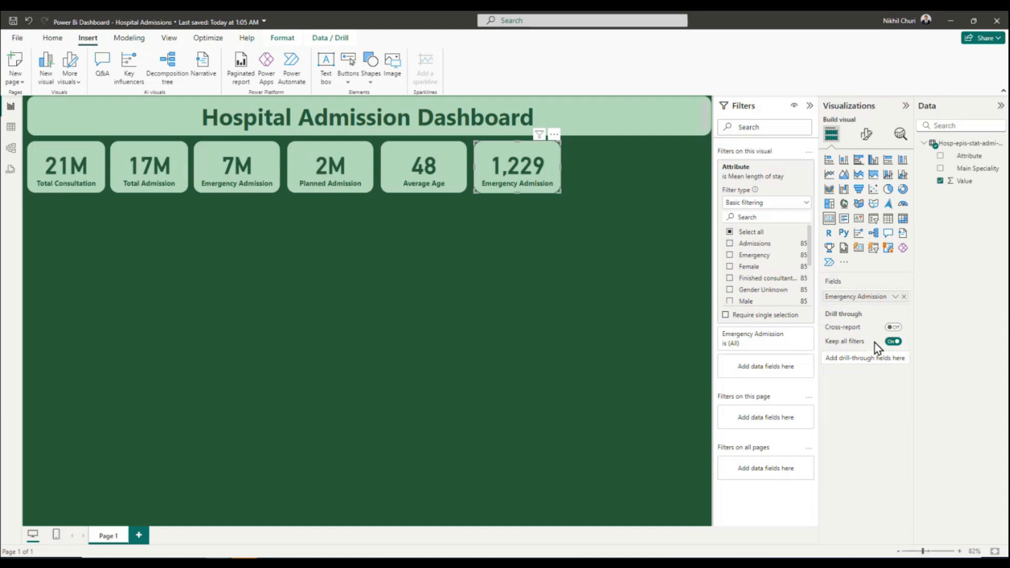
{"action": "left_click", "coordinate": [895, 297]}
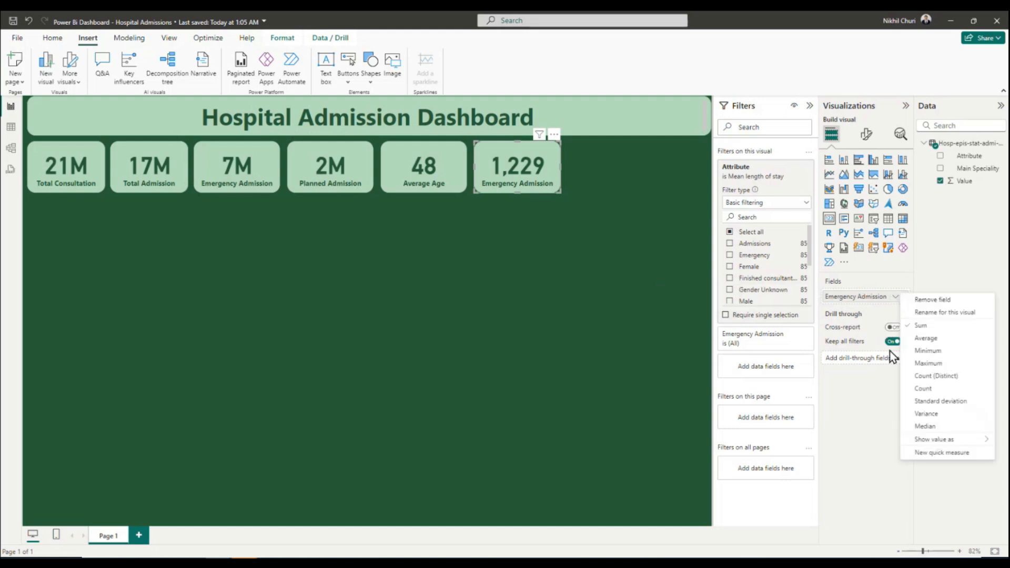
{"action": "left_click", "coordinate": [934, 313]}
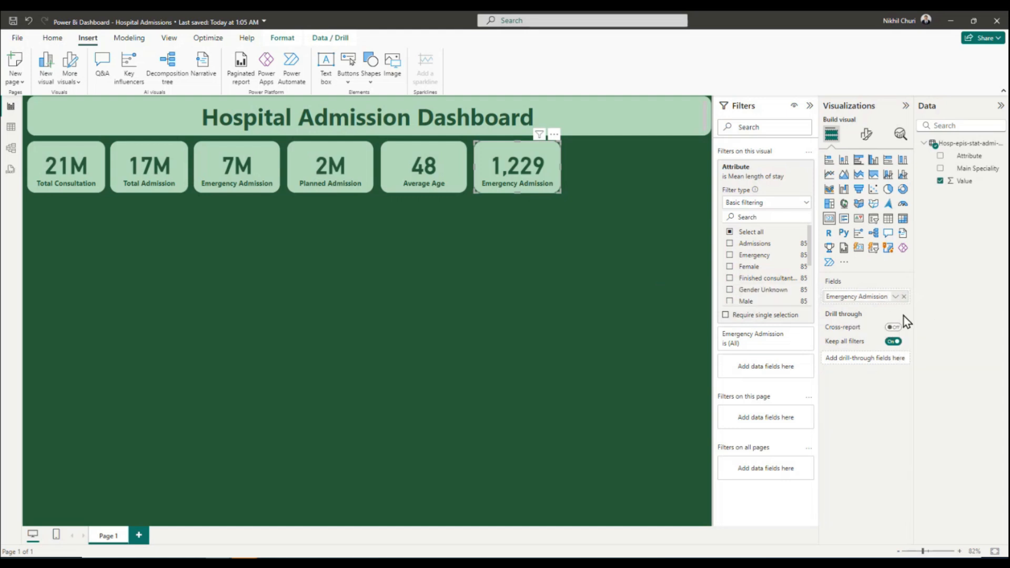
{"action": "type", "text": "Average Stay"}
{"action": "key", "text": "Return"}
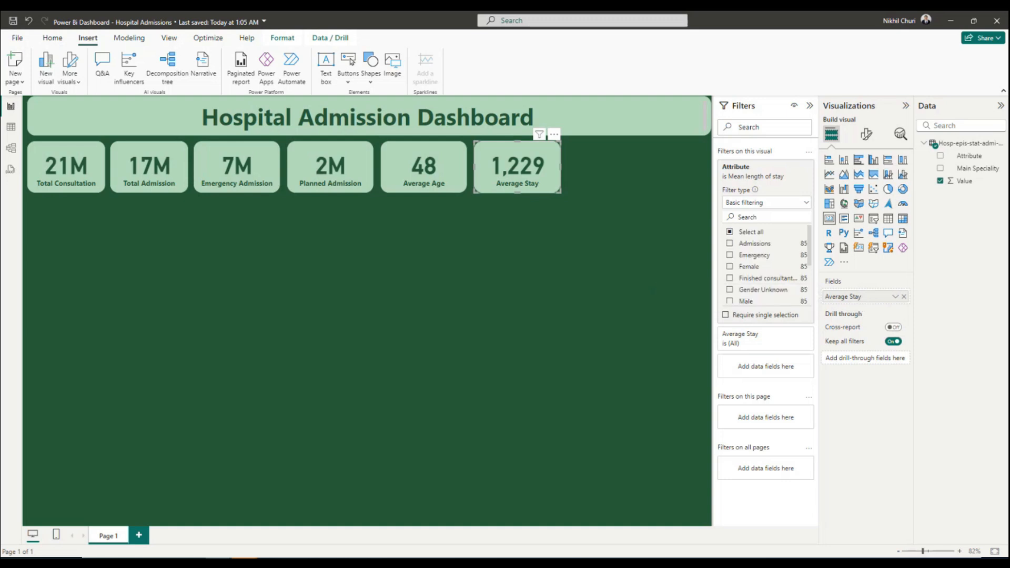
Aggregate the sixth card's value by Average and rename its field to Average Stay (days).
{"action": "left_click", "coordinate": [894, 297]}
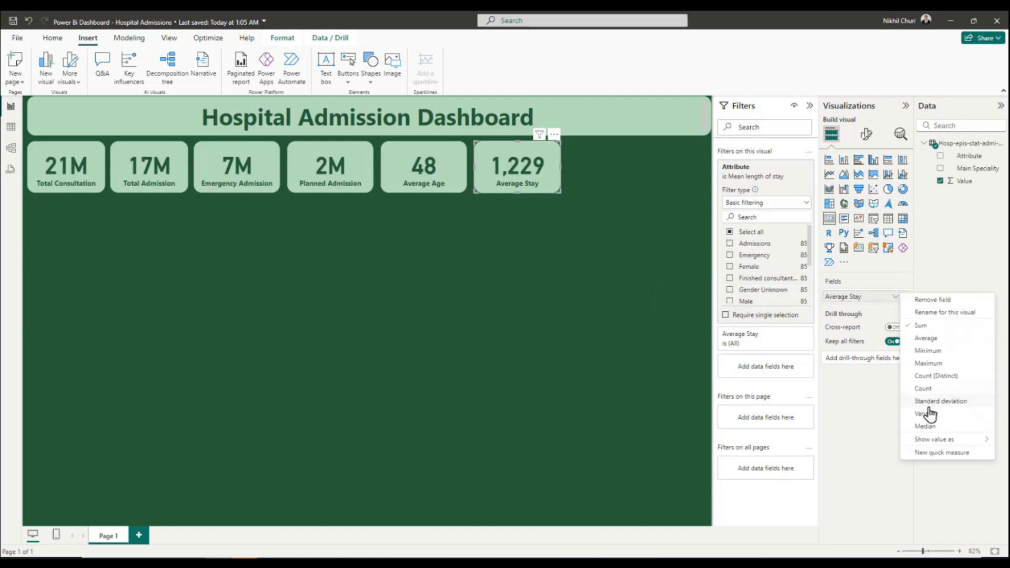
{"action": "left_click", "coordinate": [926, 339]}
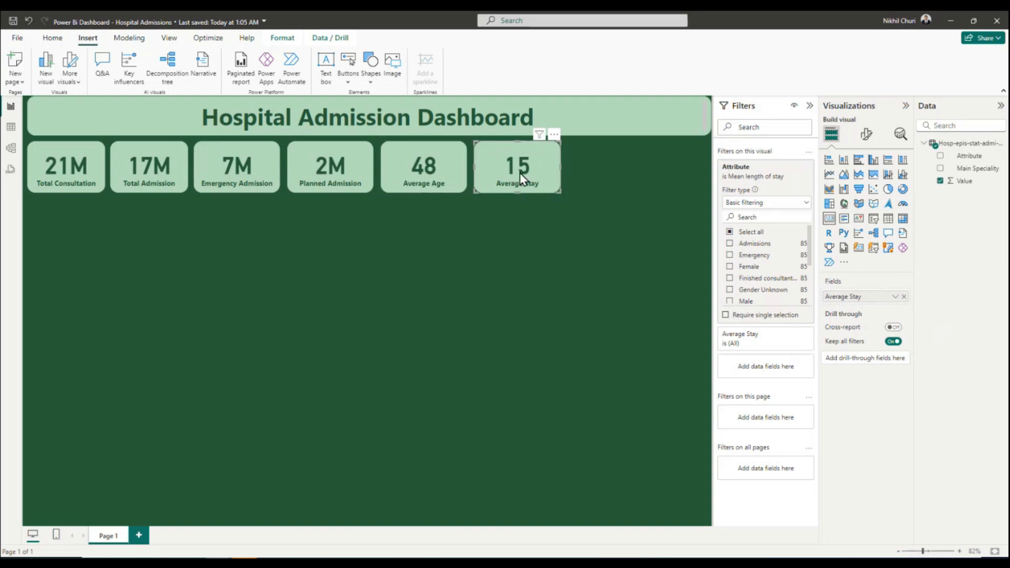
{"action": "left_click", "coordinate": [895, 297]}
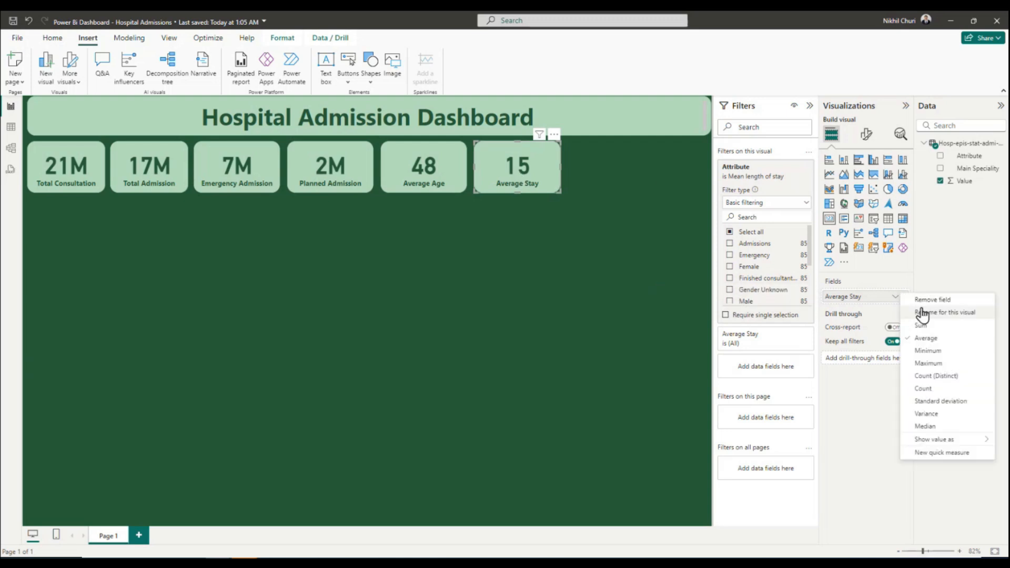
{"action": "left_click", "coordinate": [875, 317]}
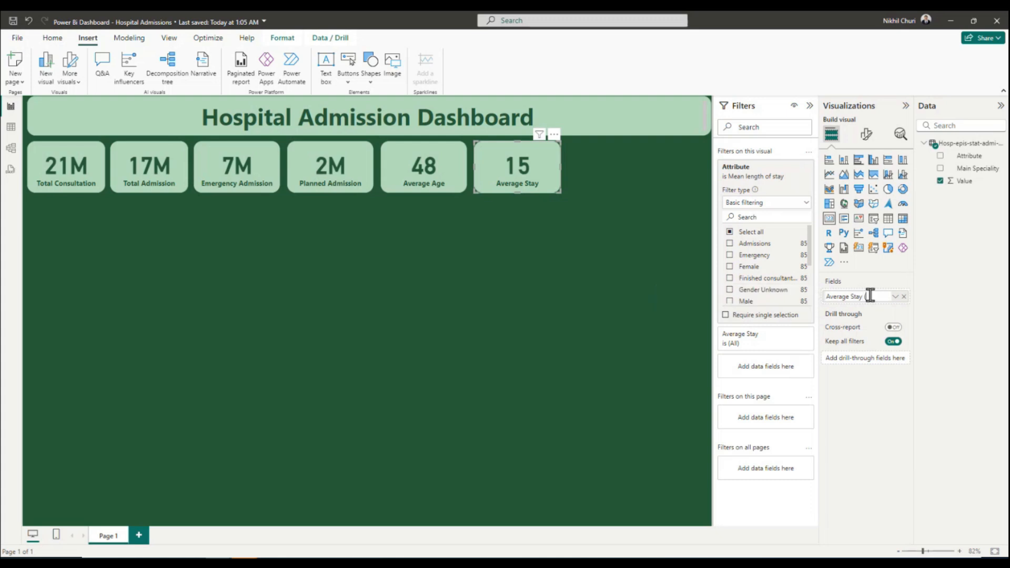
{"action": "key", "text": "Return"}
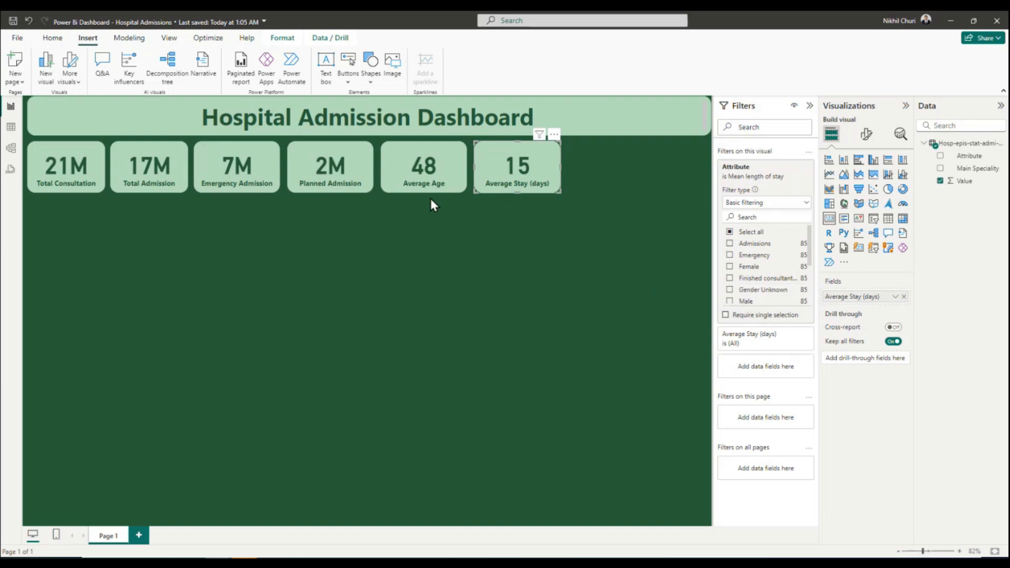
Rename the fifth card's value field to Average Age (yrs) and deselect the card.
{"action": "left_click", "coordinate": [437, 162]}
{"action": "left_click", "coordinate": [894, 296]}
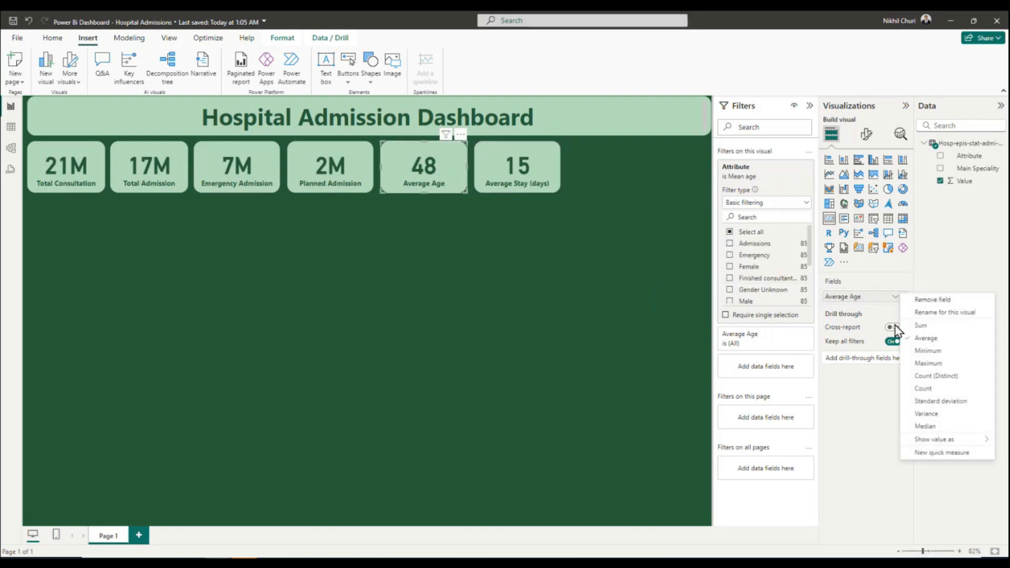
{"action": "left_click", "coordinate": [943, 313]}
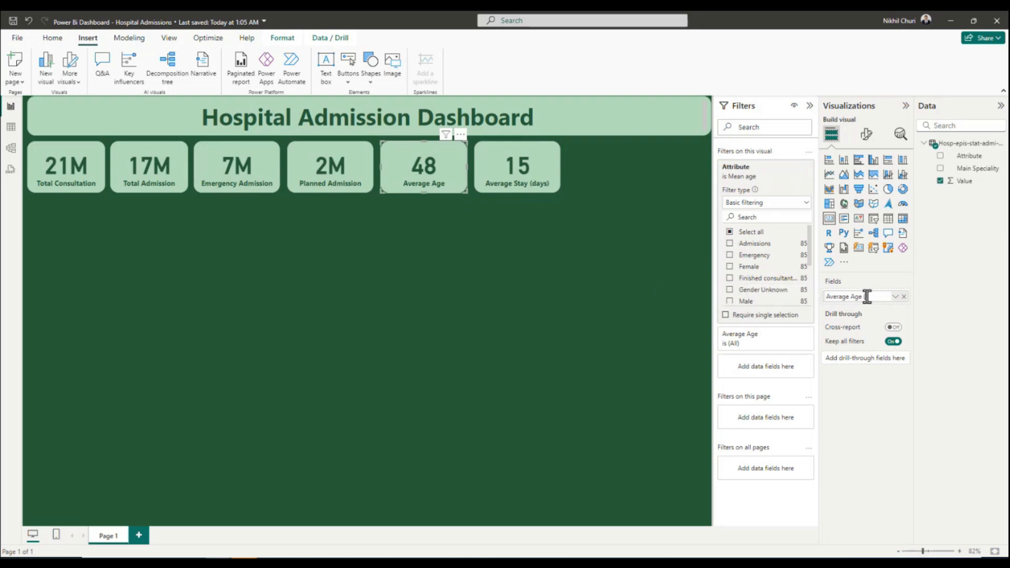
{"action": "type", "text": "(yrs)"}
{"action": "key", "text": "Return"}
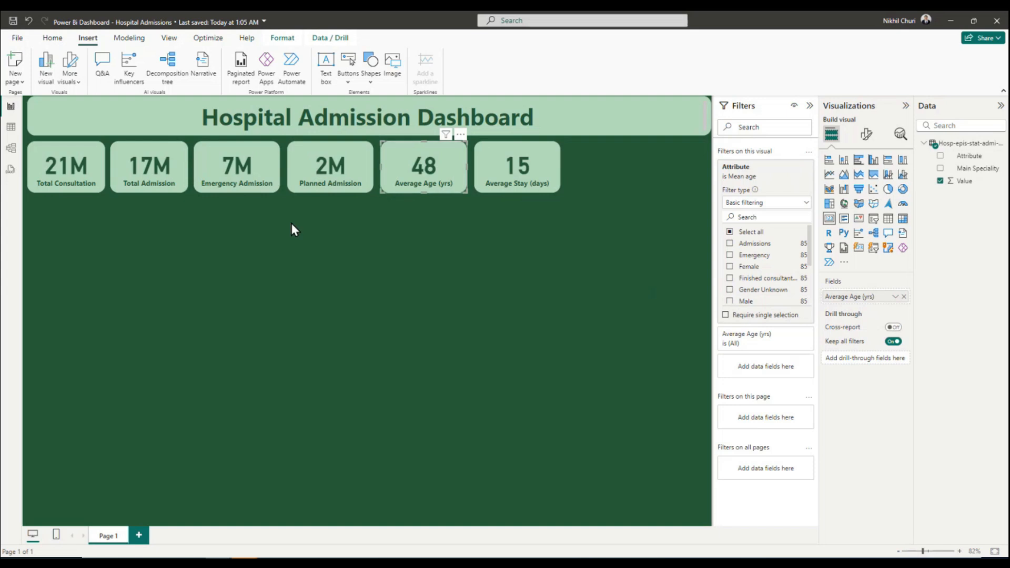
{"action": "left_click", "coordinate": [615, 257]}
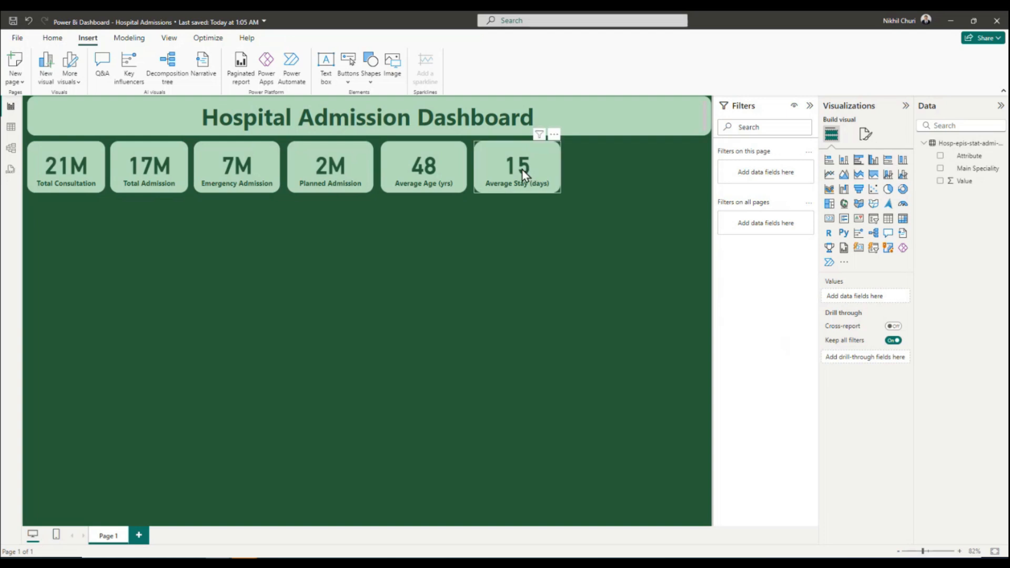
Move the Average Stay card to the right end of the row and place the Average Age card beside it, widening both equally.
{"action": "left_click_drag", "start_coordinate": [523, 169], "coordinate": [657, 169]}
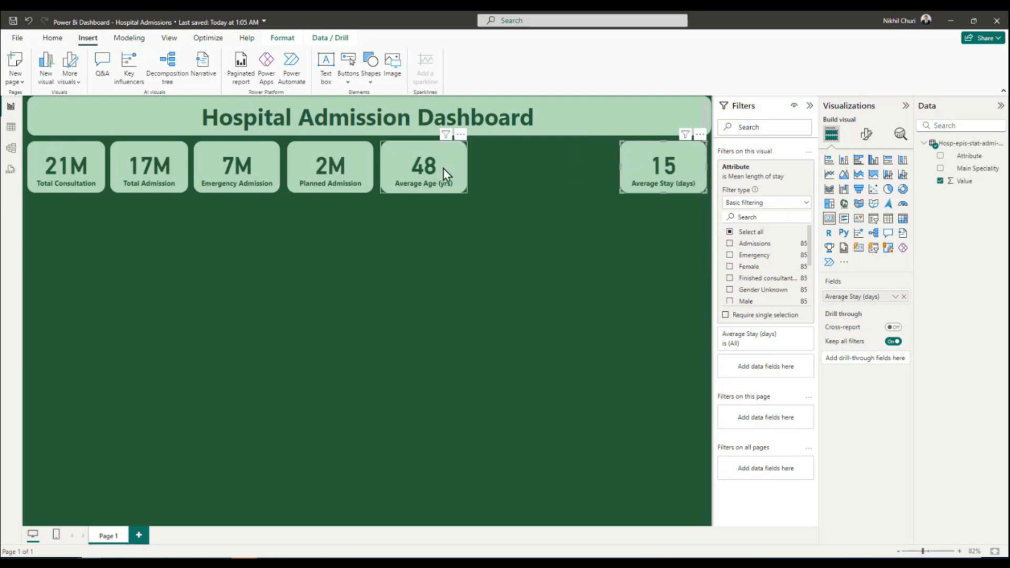
{"action": "left_click_drag", "start_coordinate": [621, 169], "coordinate": [608, 169]}
{"action": "left_click_drag", "start_coordinate": [444, 172], "coordinate": [564, 169]}
Widen the Planned Admission card to match the Average Stay card and place it just before the Average Age card.
{"action": "left_click_drag", "start_coordinate": [340, 160], "coordinate": [690, 232]}
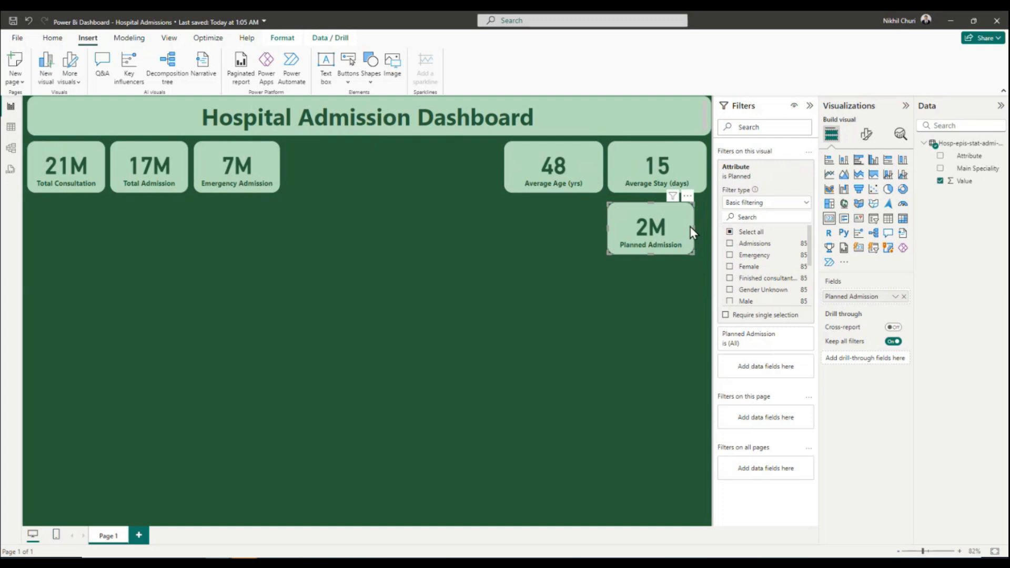
{"action": "left_click", "coordinate": [705, 228]}
{"action": "left_click", "coordinate": [678, 224]}
{"action": "left_click_drag", "start_coordinate": [660, 228], "coordinate": [462, 168]}
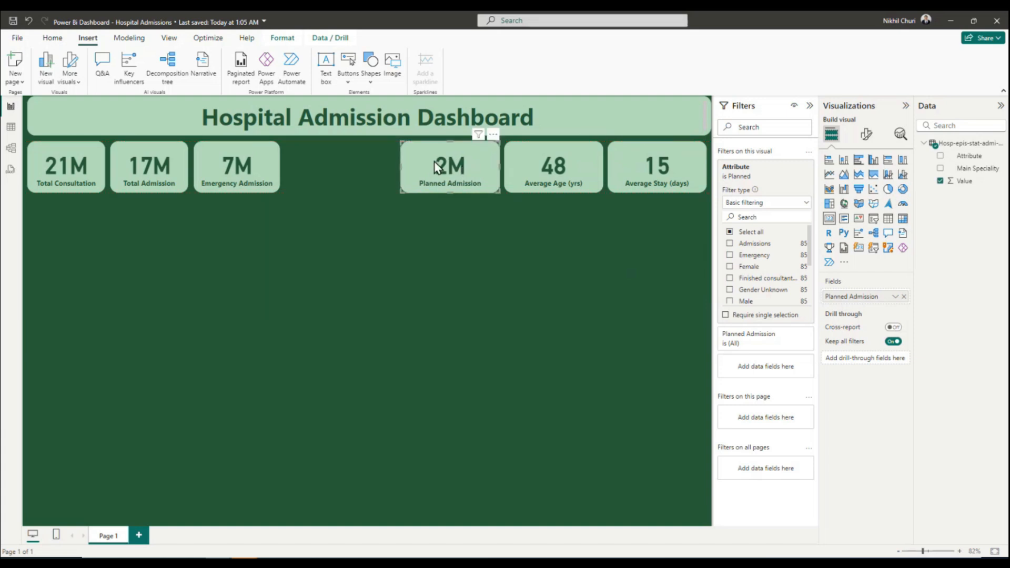
Widen the Emergency Admission and Total Admission cards to match the Planned Admission card and place them in order before it.
{"action": "left_click_drag", "start_coordinate": [240, 165], "coordinate": [654, 232]}
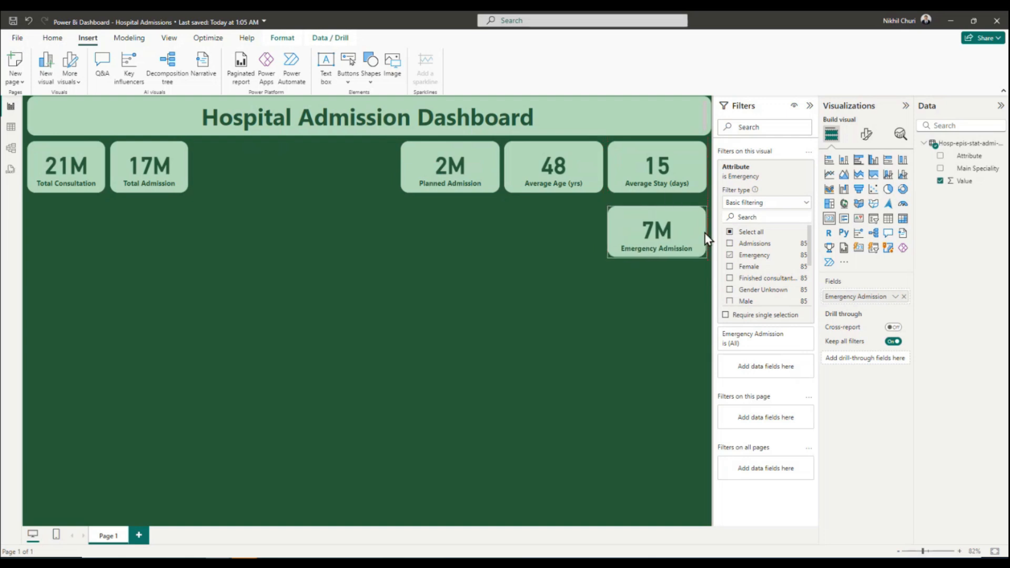
{"action": "left_click_drag", "start_coordinate": [661, 233], "coordinate": [348, 168]}
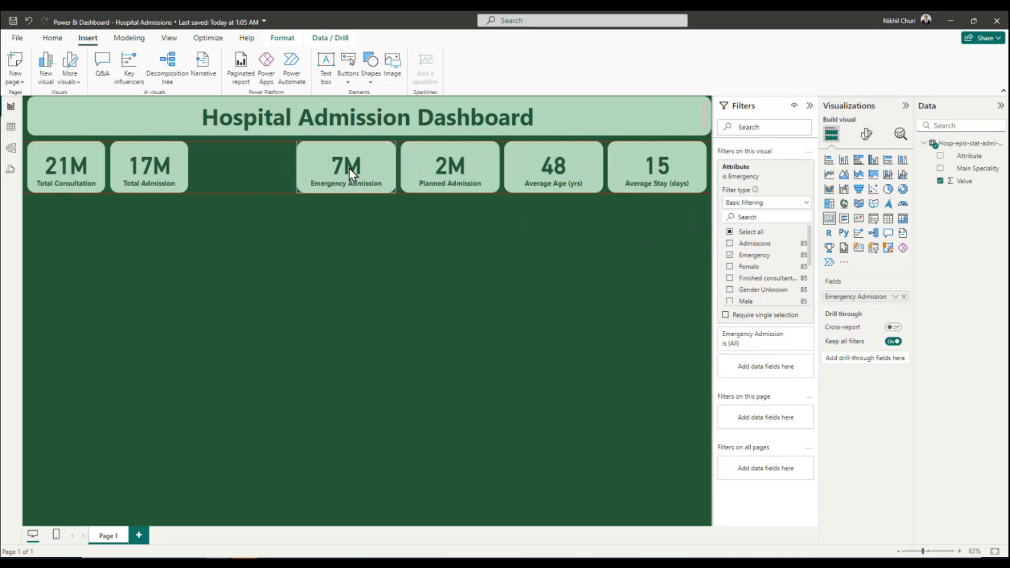
{"action": "left_click_drag", "start_coordinate": [144, 160], "coordinate": [259, 169]}
{"action": "left_click", "coordinate": [87, 162]}
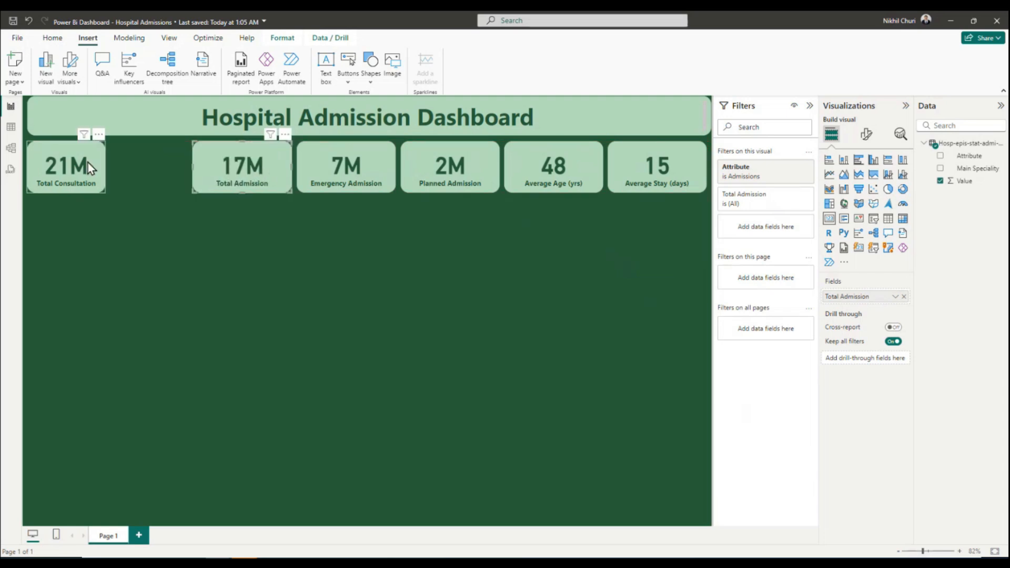
Widen the Total Consultation card at the start of the row, and resize the other five cards to the same larger width.
{"action": "left_click_drag", "start_coordinate": [78, 159], "coordinate": [662, 230]}
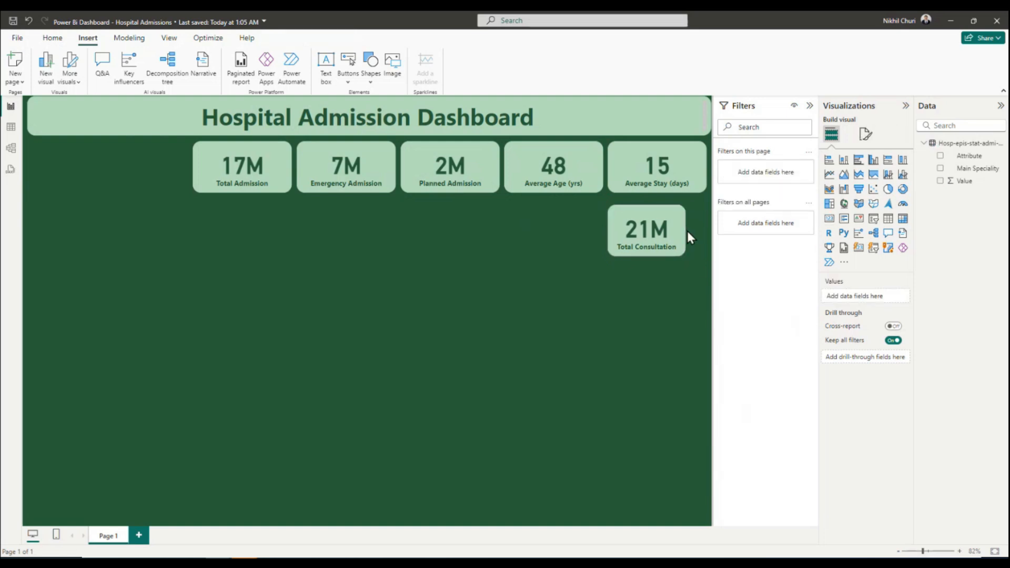
{"action": "left_click_drag", "start_coordinate": [687, 232], "coordinate": [137, 170]}
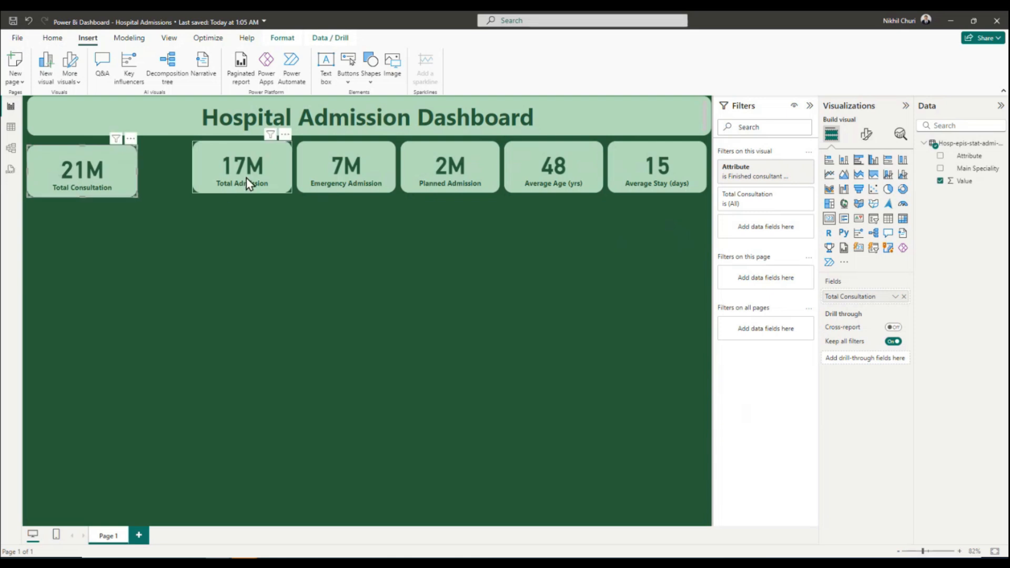
{"action": "left_click_drag", "start_coordinate": [254, 169], "coordinate": [134, 238]}
{"action": "left_click_drag", "start_coordinate": [351, 163], "coordinate": [136, 305]}
{"action": "left_click_drag", "start_coordinate": [482, 179], "coordinate": [98, 381]}
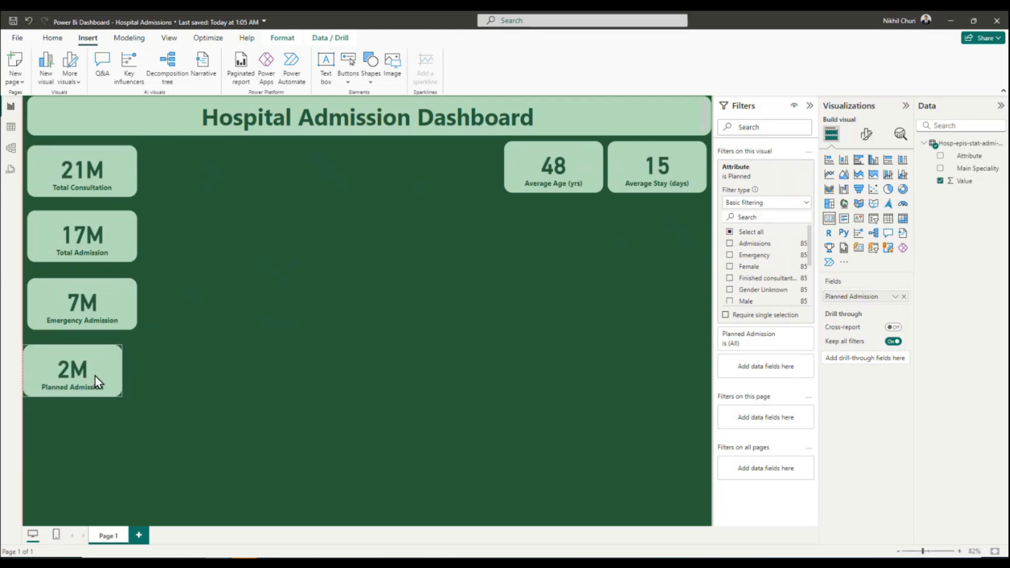
{"action": "left_click_drag", "start_coordinate": [127, 371], "coordinate": [134, 371]}
{"action": "left_click_drag", "start_coordinate": [544, 176], "coordinate": [137, 439]}
{"action": "left_click_drag", "start_coordinate": [672, 190], "coordinate": [734, 171]}
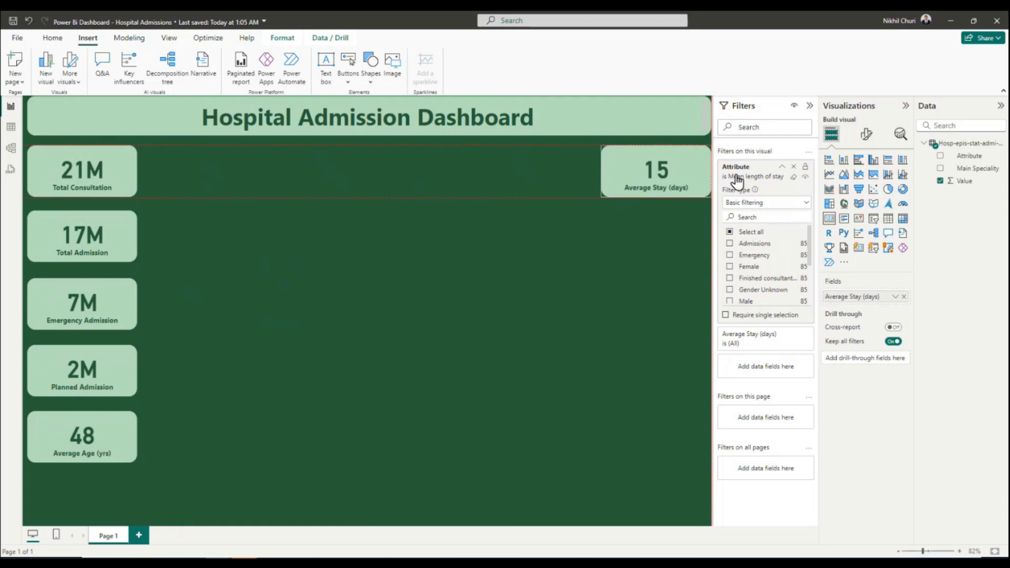
Return the Total Admission, Emergency Admission, Planned Admission and Average Age cards to the row between Total Consultation and Average Stay.
{"action": "left_click", "coordinate": [101, 249]}
{"action": "left_click_drag", "start_coordinate": [99, 244], "coordinate": [195, 176]}
{"action": "left_click", "coordinate": [71, 302]}
{"action": "left_click_drag", "start_coordinate": [72, 302], "coordinate": [303, 169]}
{"action": "left_click", "coordinate": [90, 374]}
{"action": "left_click_drag", "start_coordinate": [91, 374], "coordinate": [424, 184]}
{"action": "left_click", "coordinate": [84, 439]}
{"action": "left_click_drag", "start_coordinate": [84, 439], "coordinate": [551, 175]}
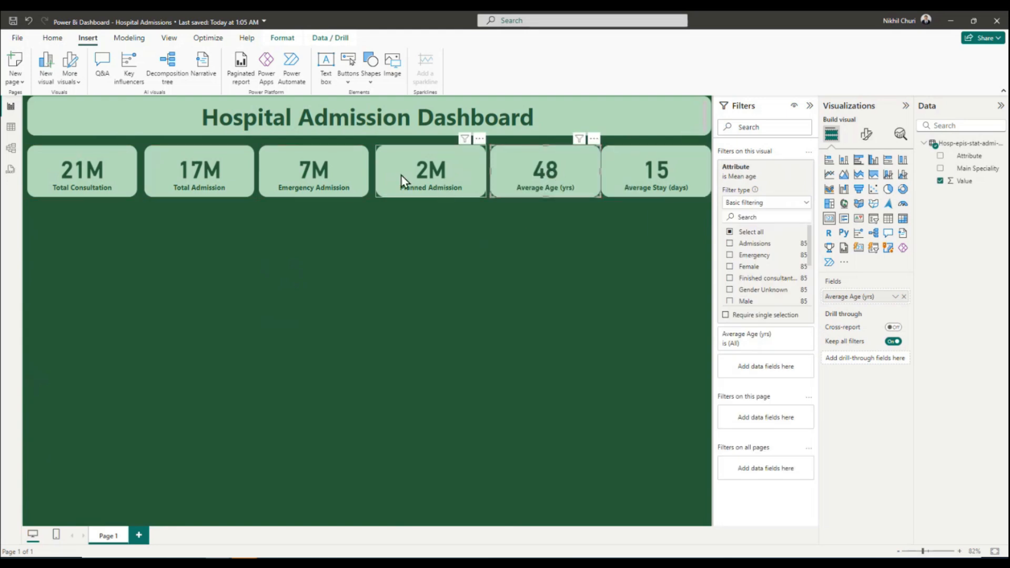
Nudge the four middle KPI cards horizontally to even out the gaps between them.
{"action": "left_click_drag", "start_coordinate": [411, 172], "coordinate": [416, 170]}
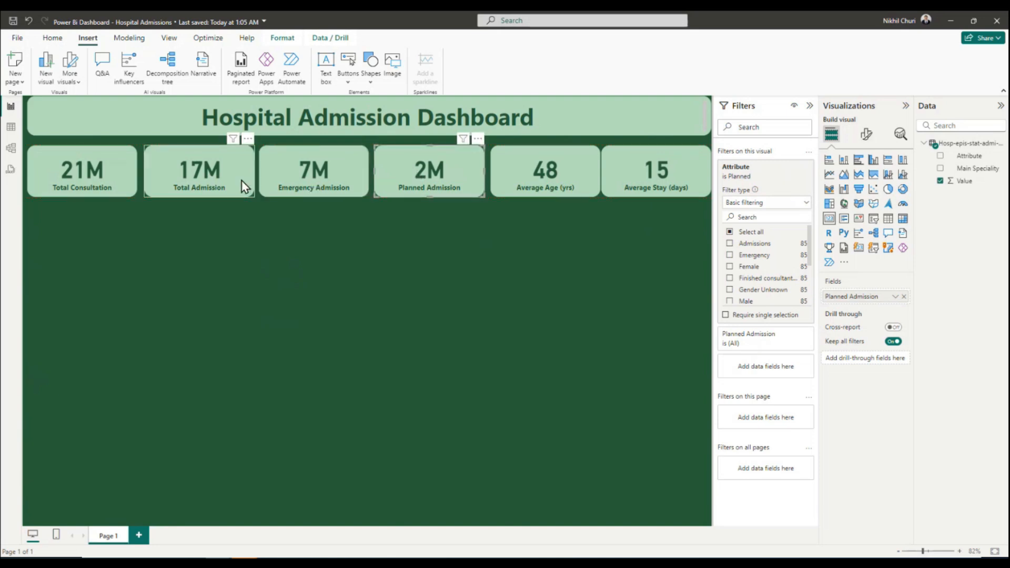
{"action": "left_click_drag", "start_coordinate": [207, 176], "coordinate": [209, 175]}
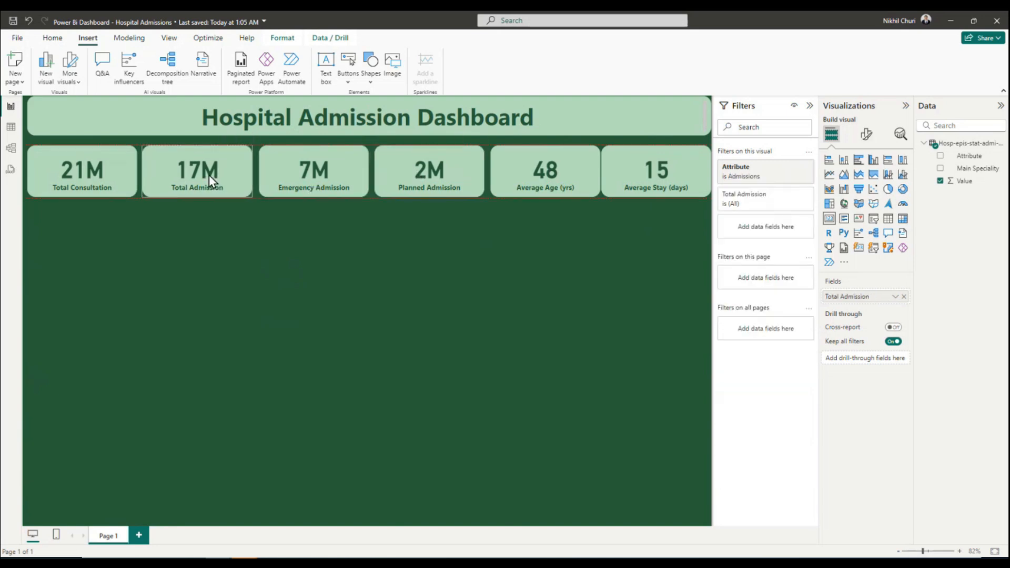
{"action": "left_click", "coordinate": [324, 176]}
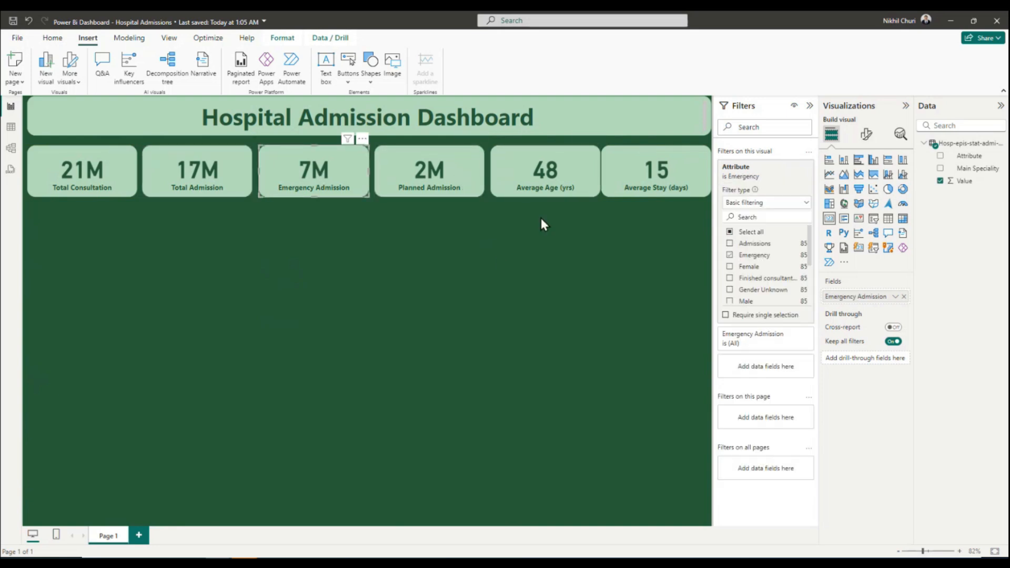
{"action": "left_click_drag", "start_coordinate": [561, 173], "coordinate": [560, 173]}
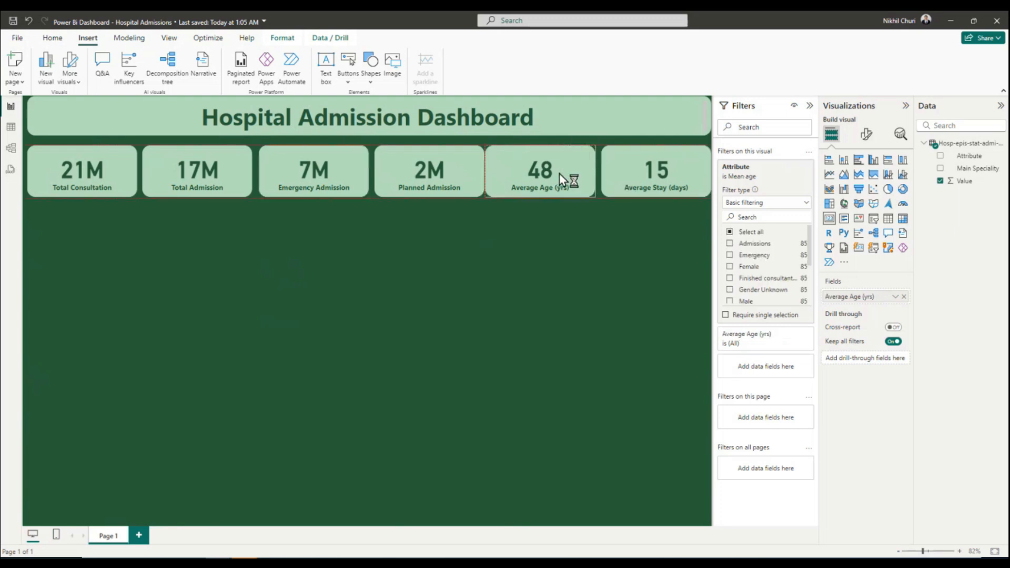
{"action": "left_click", "coordinate": [422, 174]}
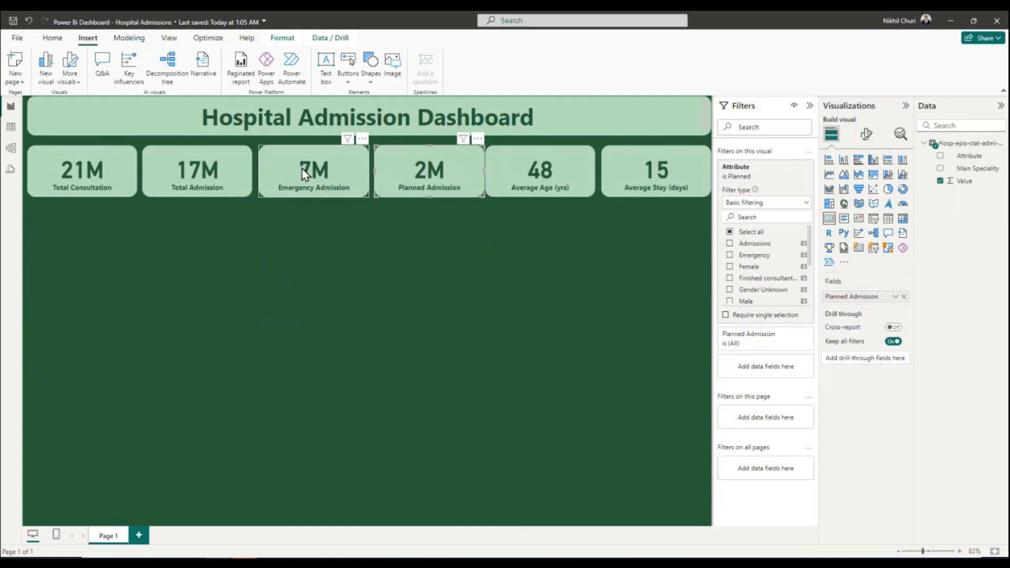
{"action": "left_click_drag", "start_coordinate": [300, 168], "coordinate": [298, 169]}
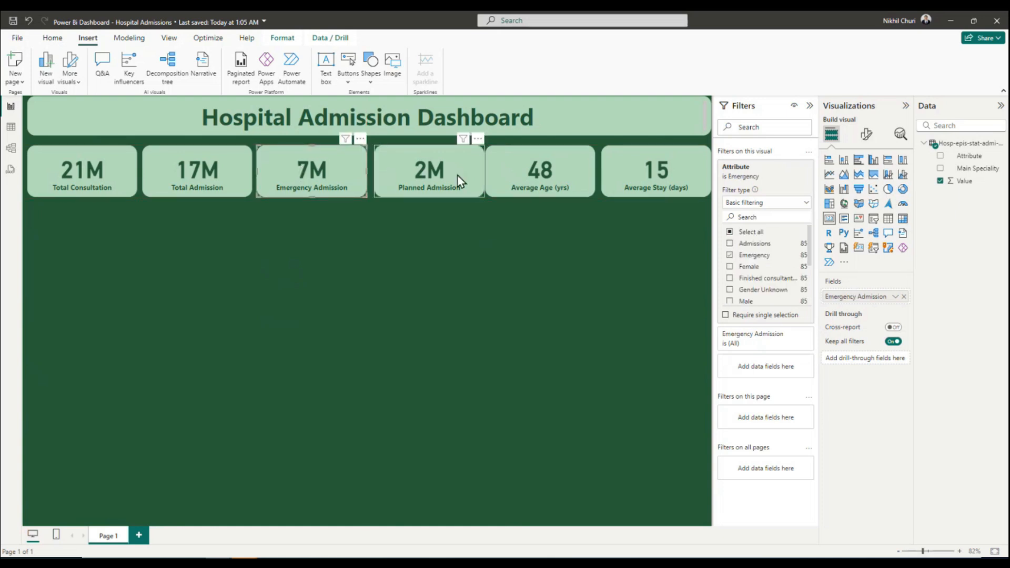
{"action": "left_click_drag", "start_coordinate": [439, 174], "coordinate": [437, 172]}
{"action": "left_click_drag", "start_coordinate": [532, 169], "coordinate": [527, 164]}
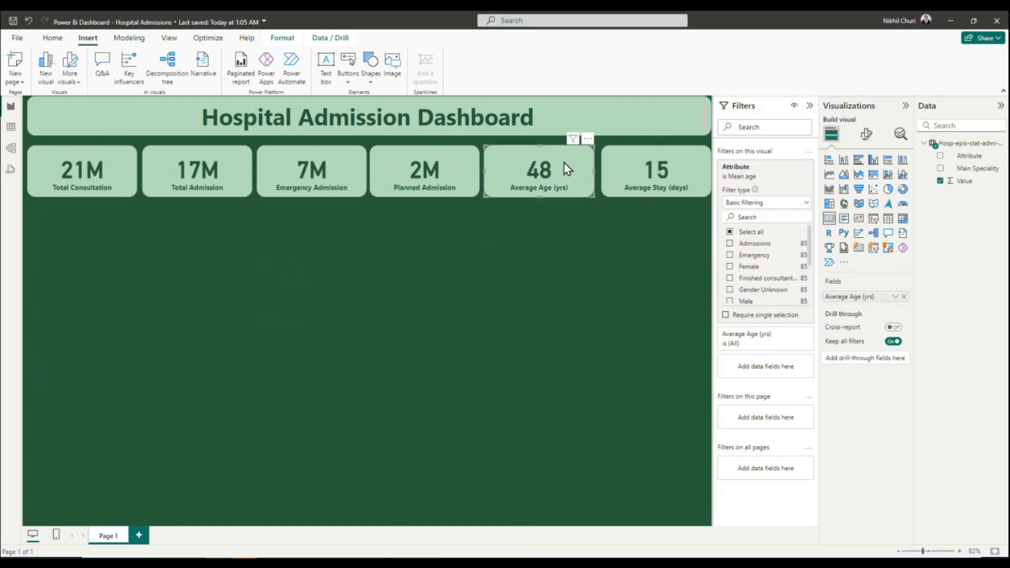
Narrow the Average Stay card slightly and position it to leave a margin at the page's right edge, then deselect it.
{"action": "left_click", "coordinate": [634, 164]}
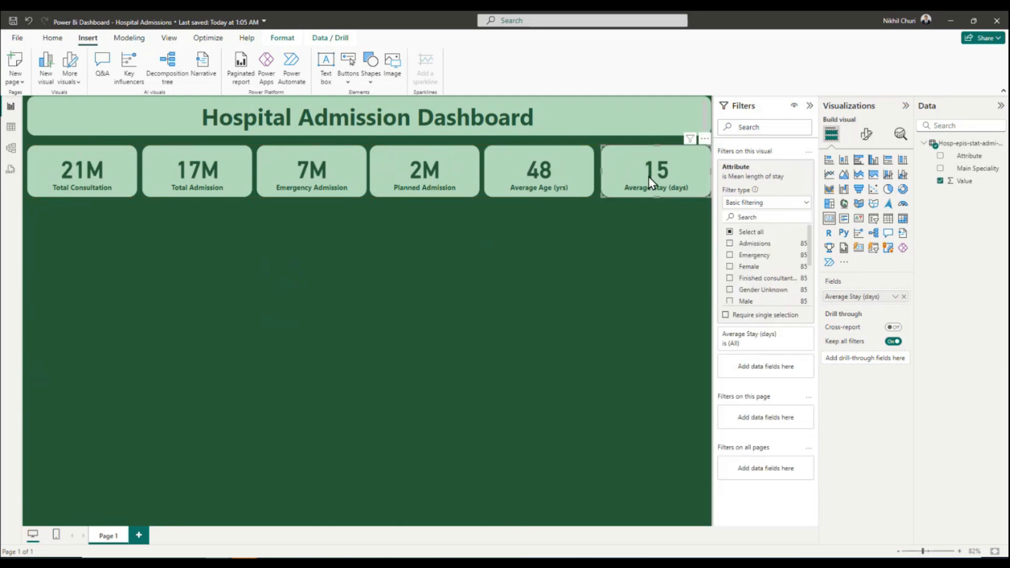
{"action": "left_click_drag", "start_coordinate": [648, 172], "coordinate": [645, 170]}
{"action": "mouse_move", "coordinate": [646, 168]}
{"action": "left_mouse_down"}
{"action": "mouse_move", "coordinate": [657, 153]}
{"action": "mouse_move", "coordinate": [626, 165]}
{"action": "left_mouse_up"}
{"action": "left_click_drag", "start_coordinate": [604, 169], "coordinate": [648, 174]}
{"action": "left_click", "coordinate": [623, 265]}
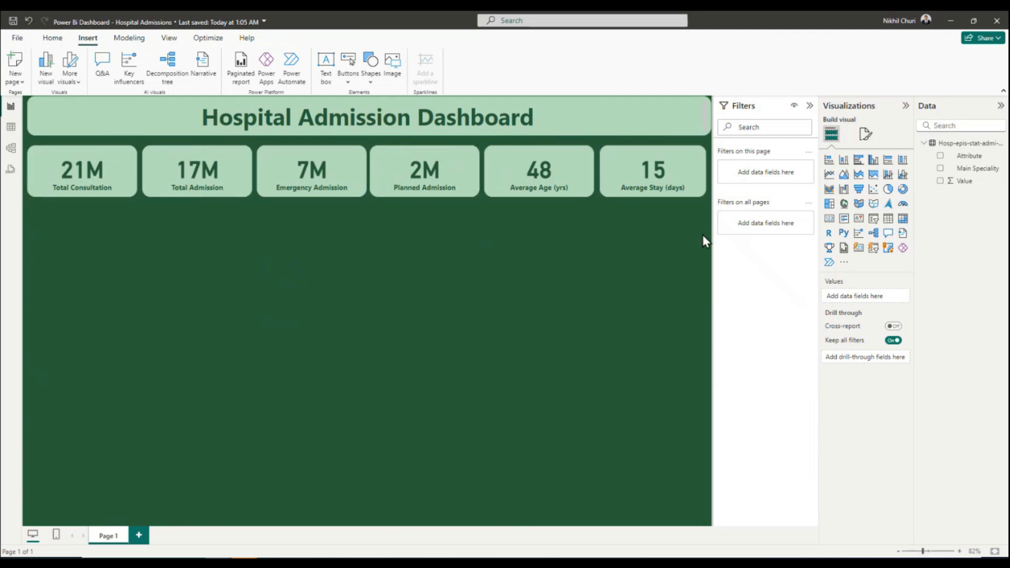
Move all six KPI cards together up closer to the title banner, fine-tune the Total Admission card's position and clear the selection.
{"action": "left_click_drag", "start_coordinate": [712, 215], "coordinate": [12, 134]}
{"action": "left_click_drag", "start_coordinate": [202, 174], "coordinate": [203, 169]}
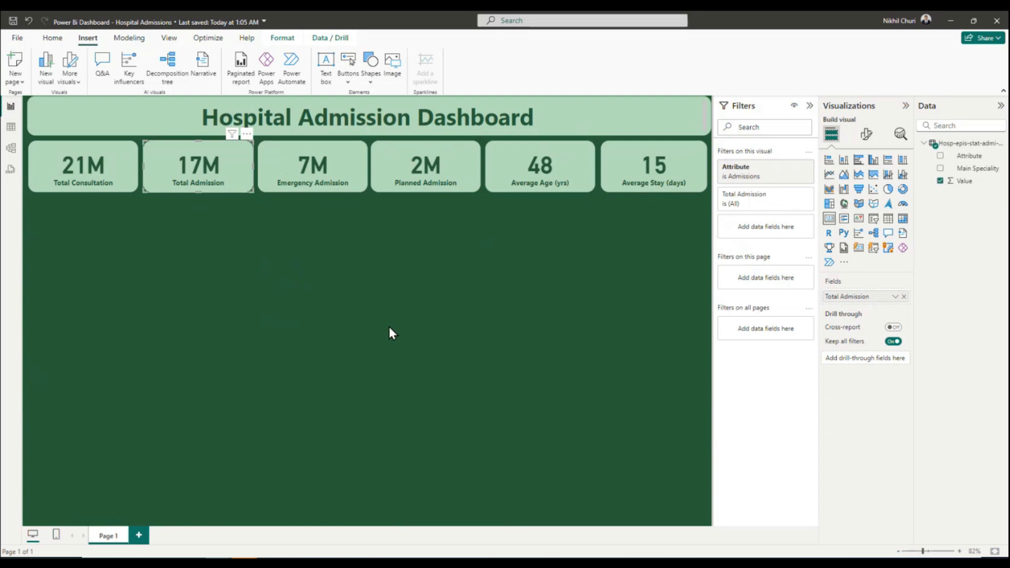
{"action": "left_click", "coordinate": [143, 367]}
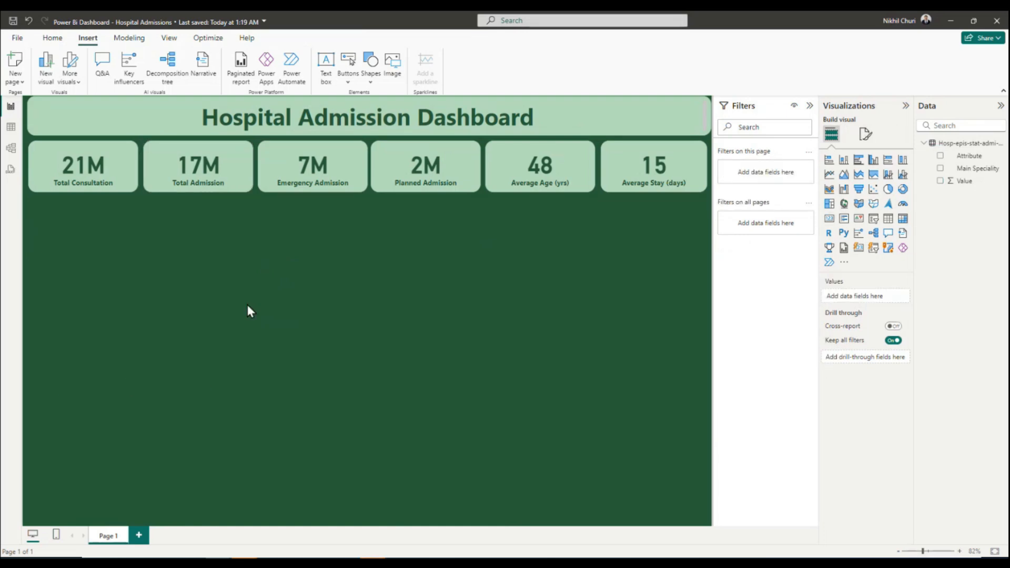
Add a slicer on the Attribute field and place it directly beneath the Total Consultation card.
{"action": "left_click", "coordinate": [875, 223]}
{"action": "left_click_drag", "start_coordinate": [90, 238], "coordinate": [89, 212]}
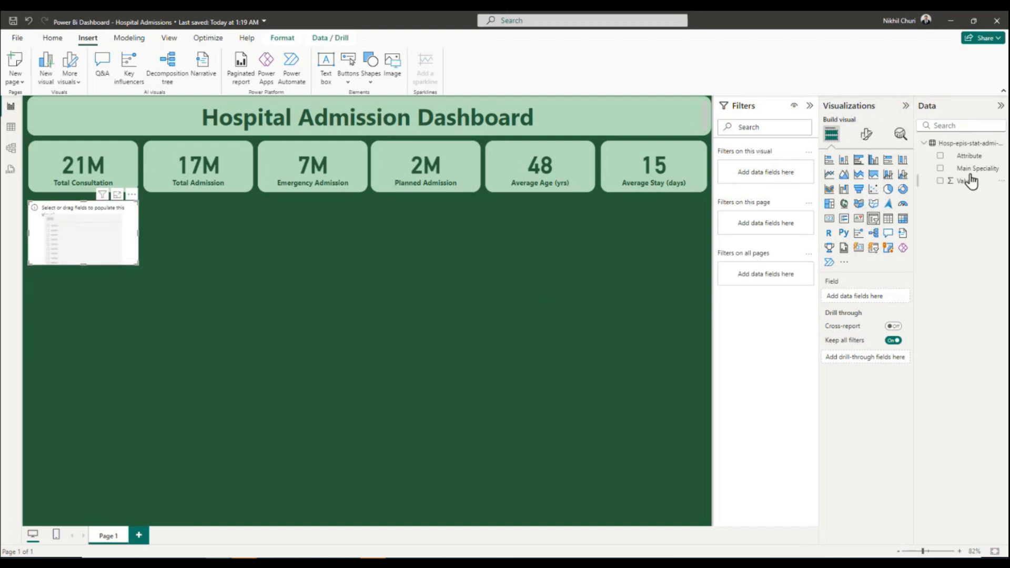
{"action": "left_click", "coordinate": [940, 156]}
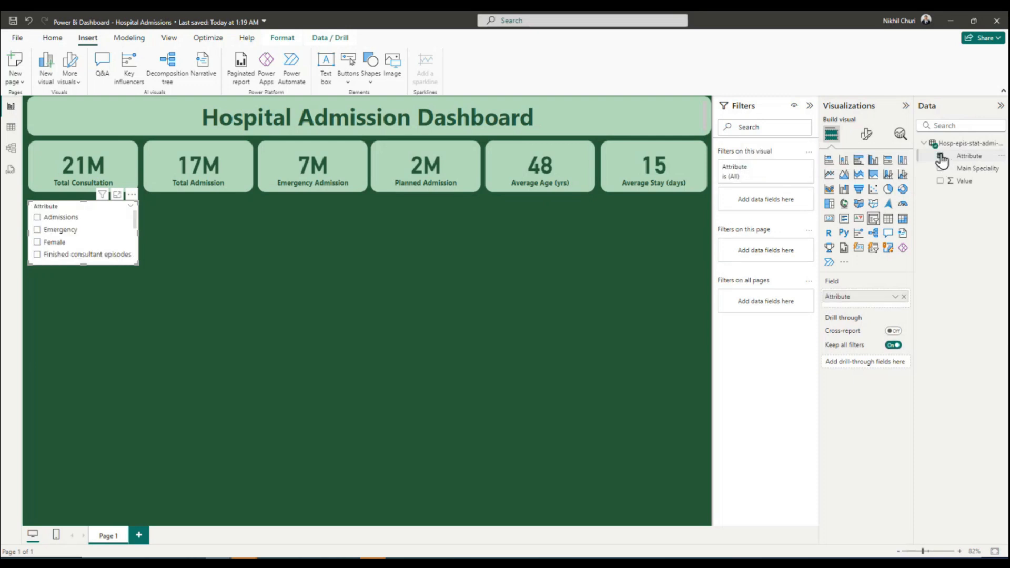
{"action": "scroll", "coordinate": [58, 236], "scroll_direction": "down", "scroll_amount": 4}
{"action": "scroll", "coordinate": [61, 242], "scroll_direction": "up", "scroll_amount": 4}
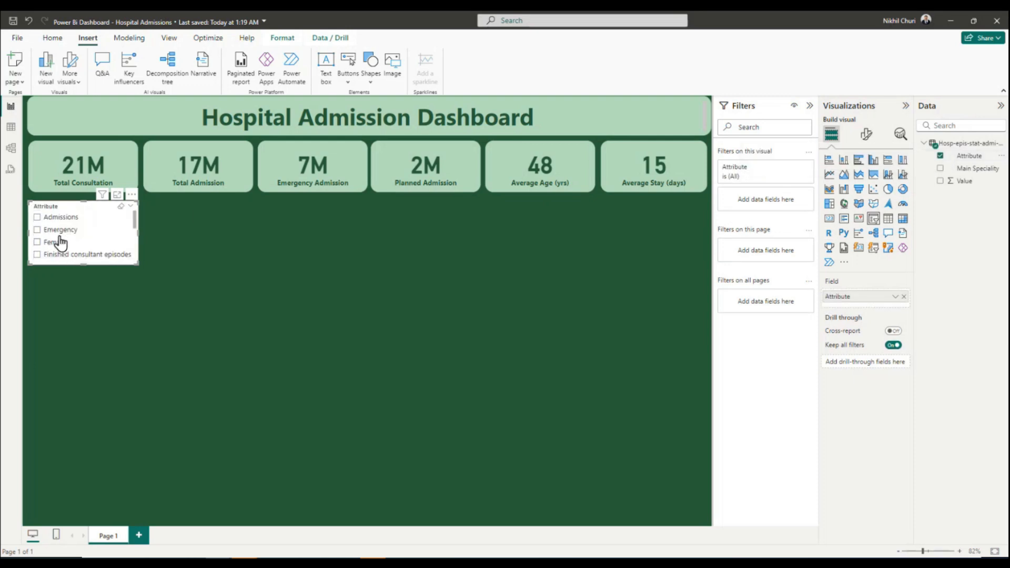
Filter the slicer's Attribute values to Female, Male and Gender Unknown.
{"action": "left_click", "coordinate": [760, 178]}
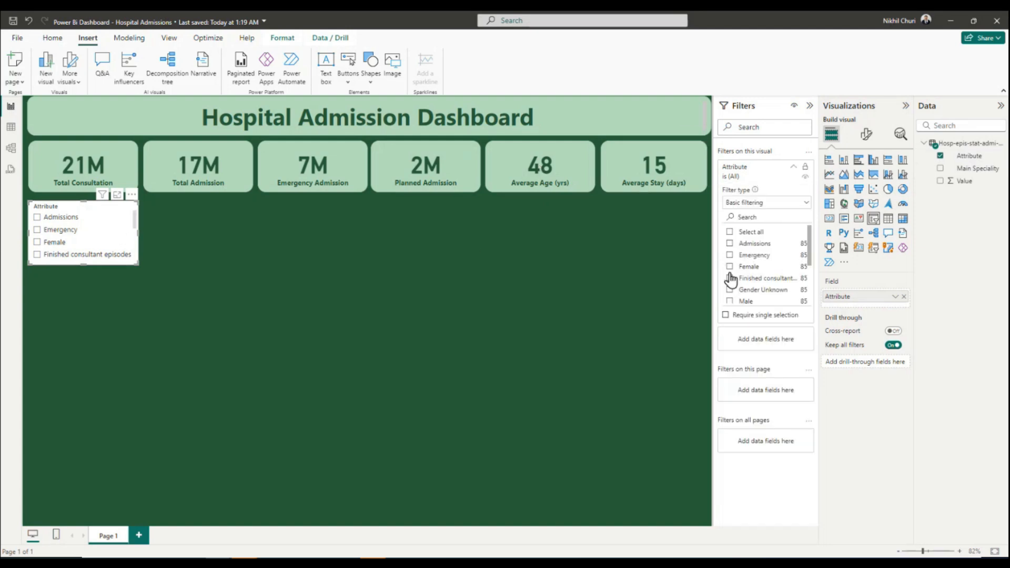
{"action": "left_click", "coordinate": [730, 266]}
{"action": "left_click", "coordinate": [729, 301]}
{"action": "left_click", "coordinate": [730, 289]}
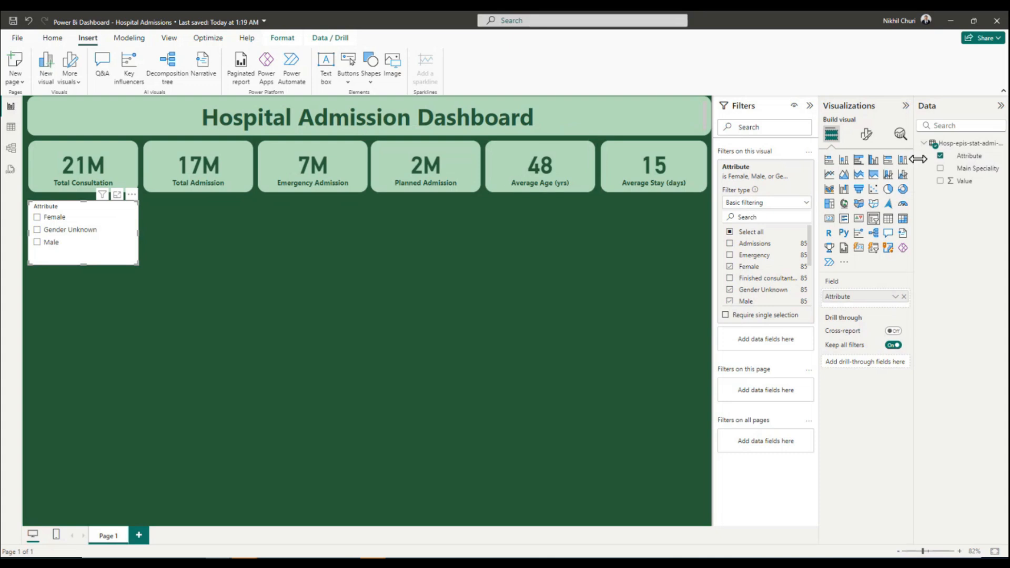
Set the gender slicer's style to Tile.
{"action": "left_click", "coordinate": [867, 137]}
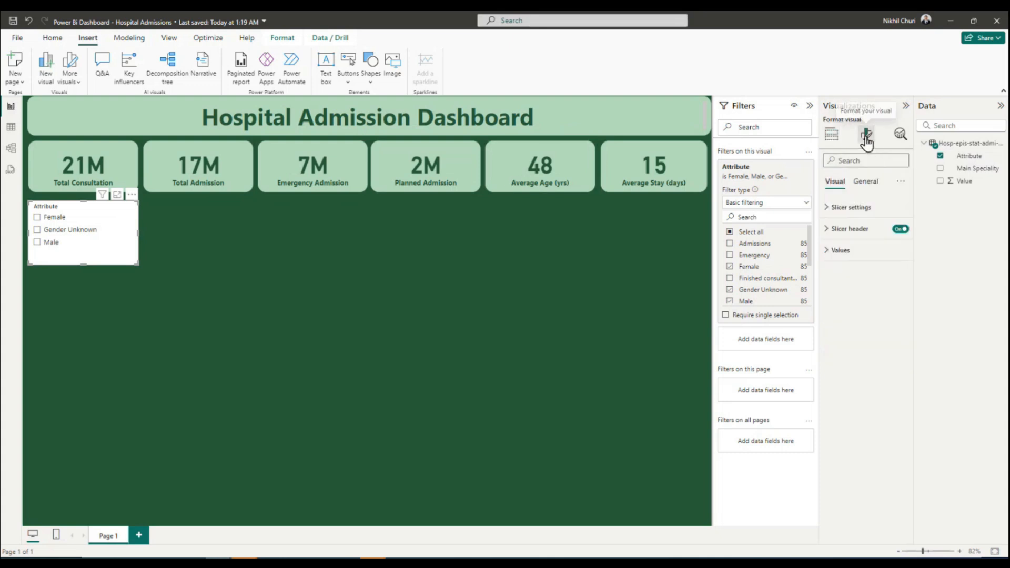
{"action": "left_click", "coordinate": [827, 210]}
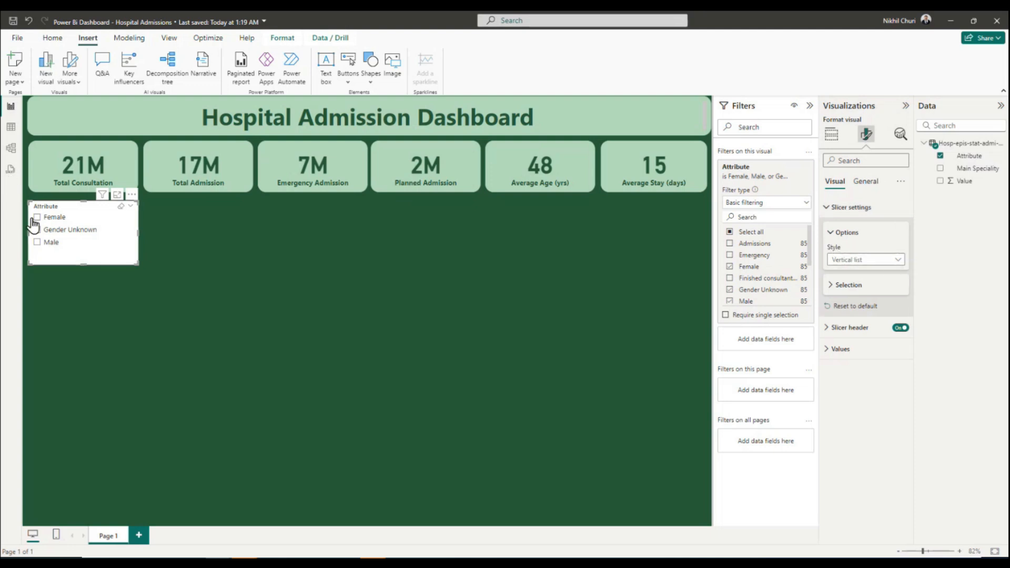
{"action": "left_click", "coordinate": [898, 261]}
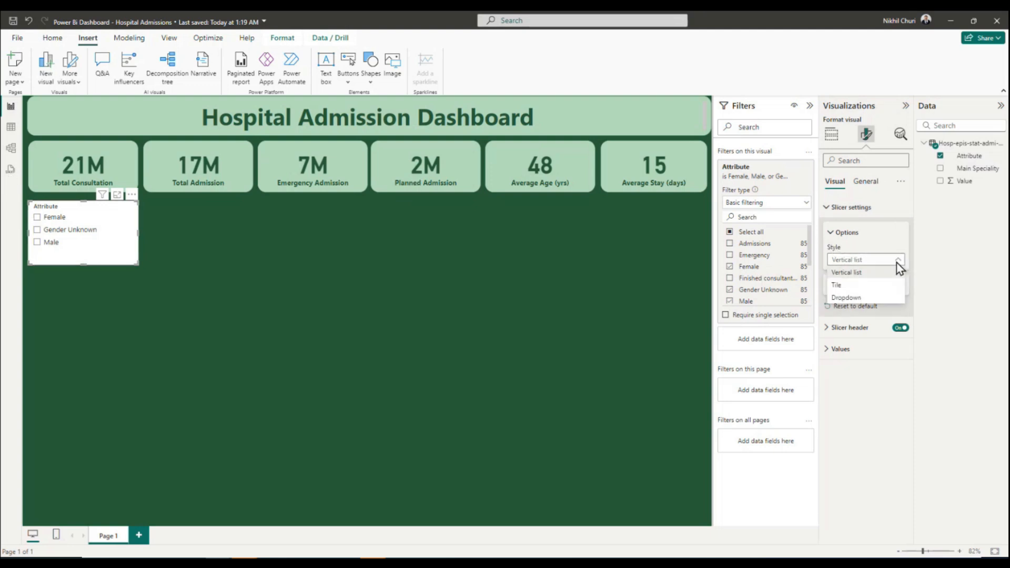
{"action": "left_click", "coordinate": [847, 287]}
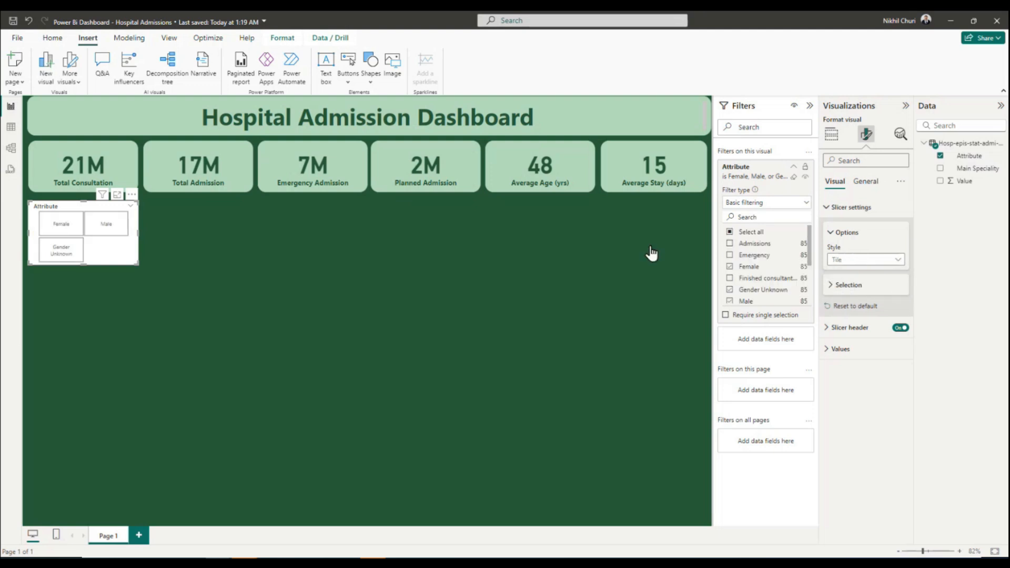
Try the Dropdown style on the gender slicer, preview its option list and switch back to Tile.
{"action": "left_click", "coordinate": [881, 261]}
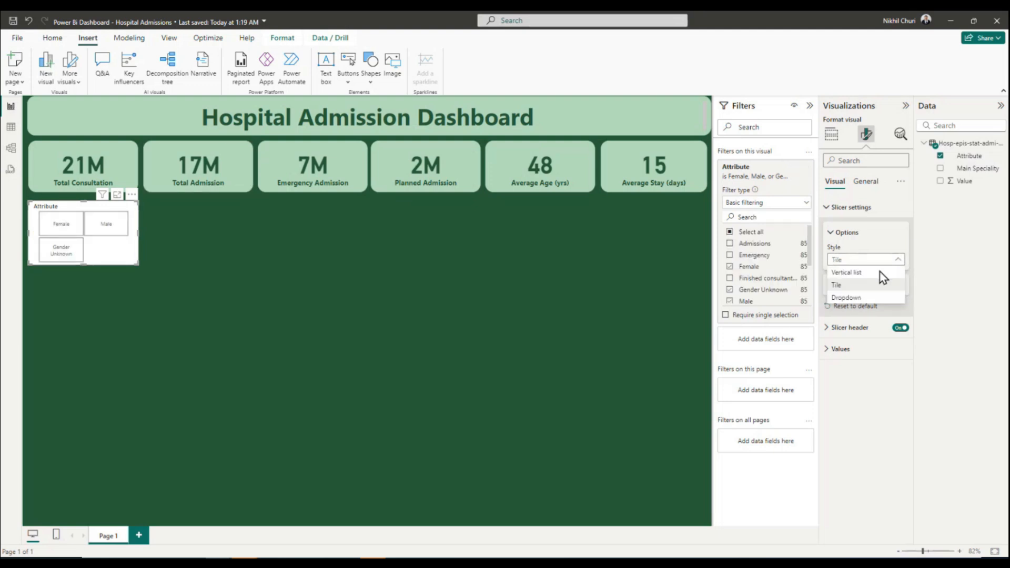
{"action": "left_click", "coordinate": [864, 298]}
{"action": "left_click", "coordinate": [128, 218]}
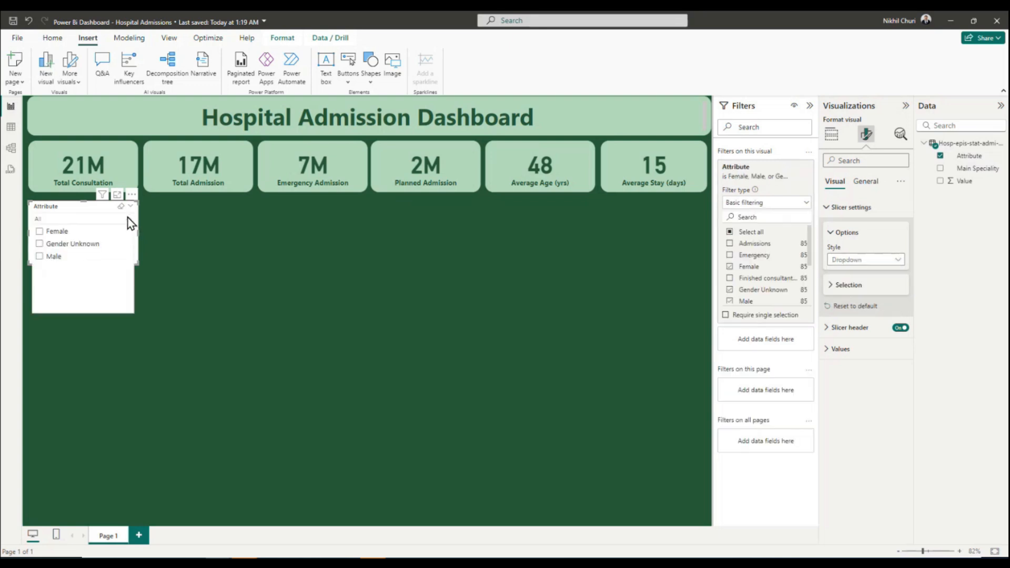
{"action": "left_click", "coordinate": [128, 218]}
{"action": "left_click", "coordinate": [874, 259]}
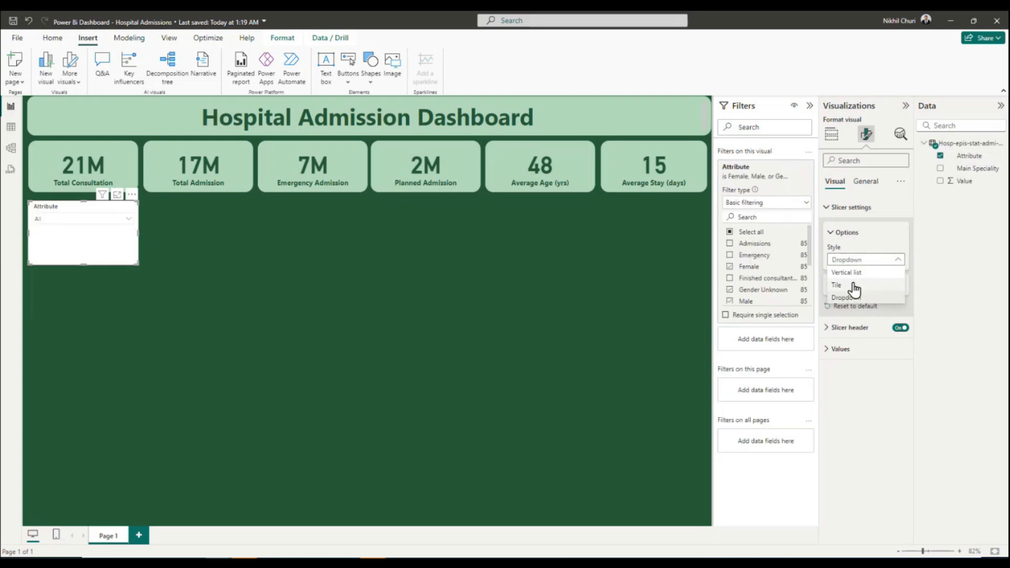
{"action": "left_click", "coordinate": [852, 286]}
Resize the gender slicer into a thin strip with its three tiles in one row and place it just below the KPI cards.
{"action": "left_click_drag", "start_coordinate": [140, 239], "coordinate": [196, 229]}
{"action": "left_click_drag", "start_coordinate": [113, 263], "coordinate": [114, 224]}
{"action": "left_click_drag", "start_coordinate": [193, 215], "coordinate": [212, 210]}
{"action": "left_click_drag", "start_coordinate": [121, 224], "coordinate": [122, 219]}
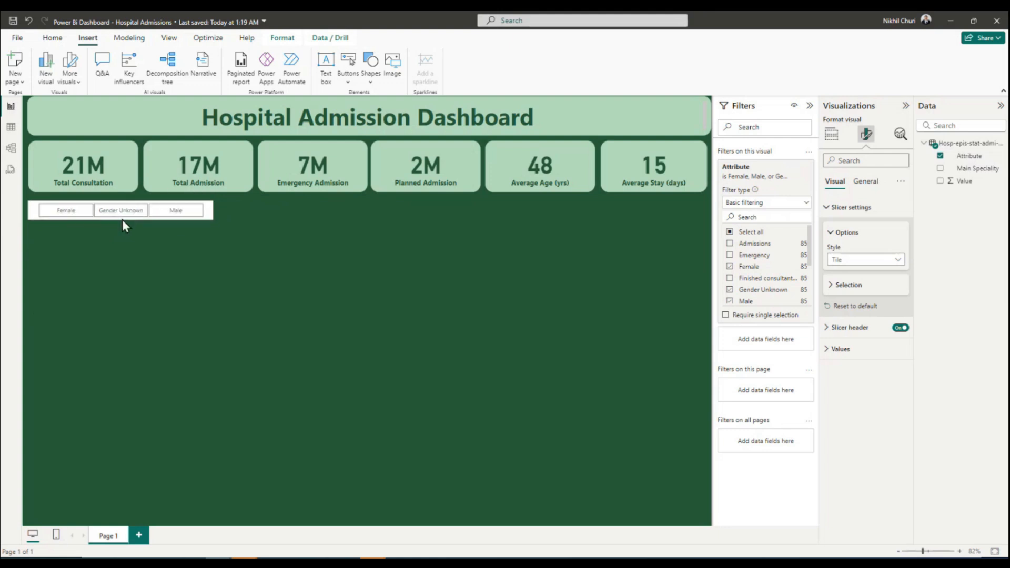
{"action": "left_click", "coordinate": [146, 199]}
{"action": "left_click_drag", "start_coordinate": [148, 208], "coordinate": [147, 206]}
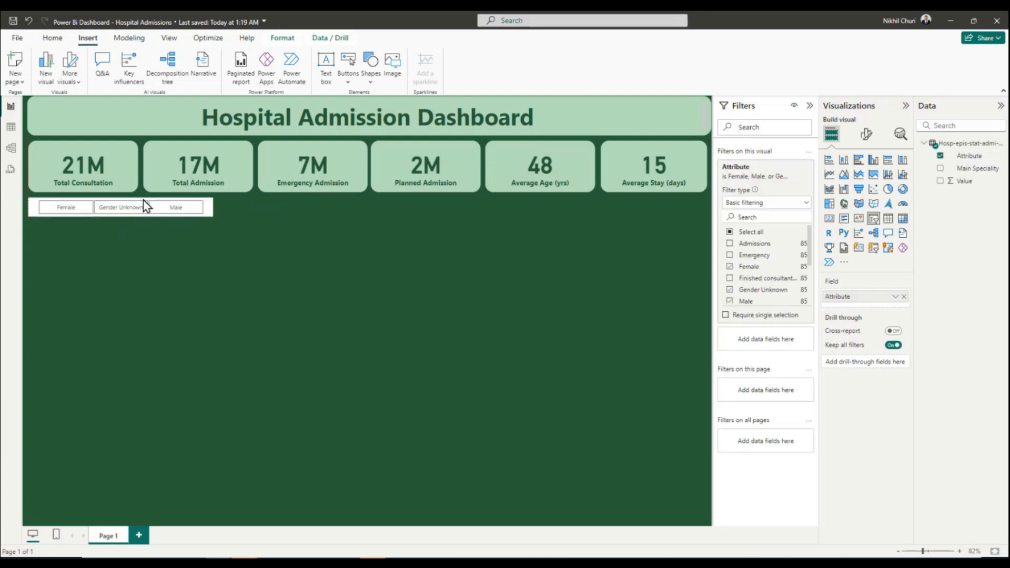
{"action": "left_click_drag", "start_coordinate": [213, 207], "coordinate": [204, 208]}
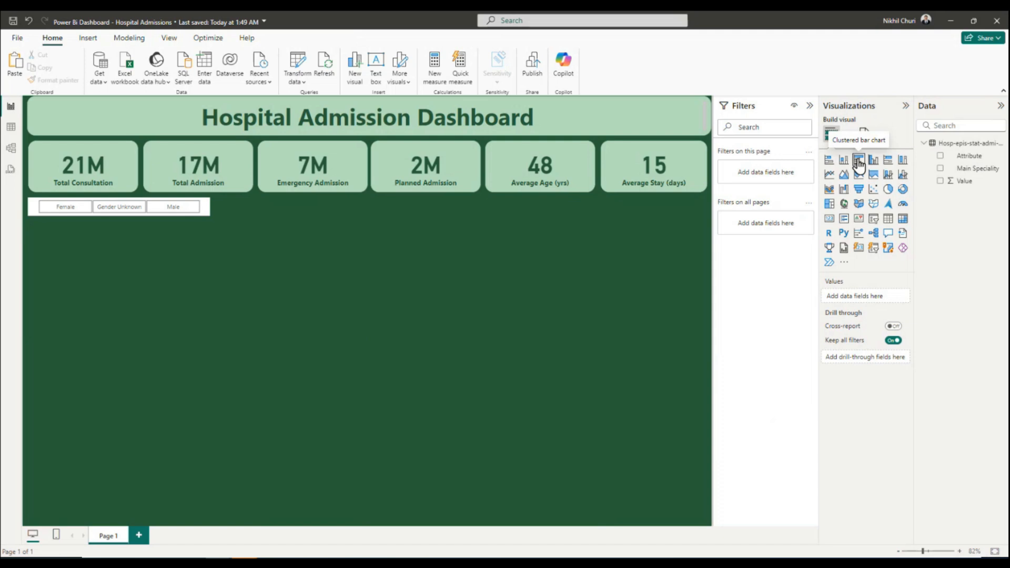
Add a clustered bar chart directly below the gender slicer, matching its width and extending to the bottom of the page.
{"action": "left_click", "coordinate": [858, 165]}
{"action": "left_click_drag", "start_coordinate": [172, 299], "coordinate": [174, 248]}
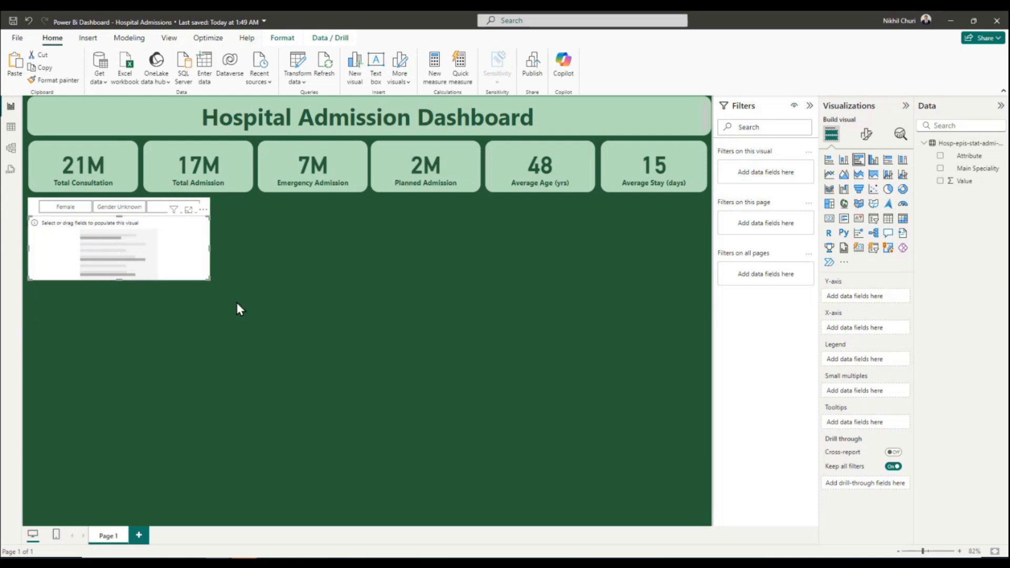
{"action": "left_click_drag", "start_coordinate": [207, 277], "coordinate": [209, 520]}
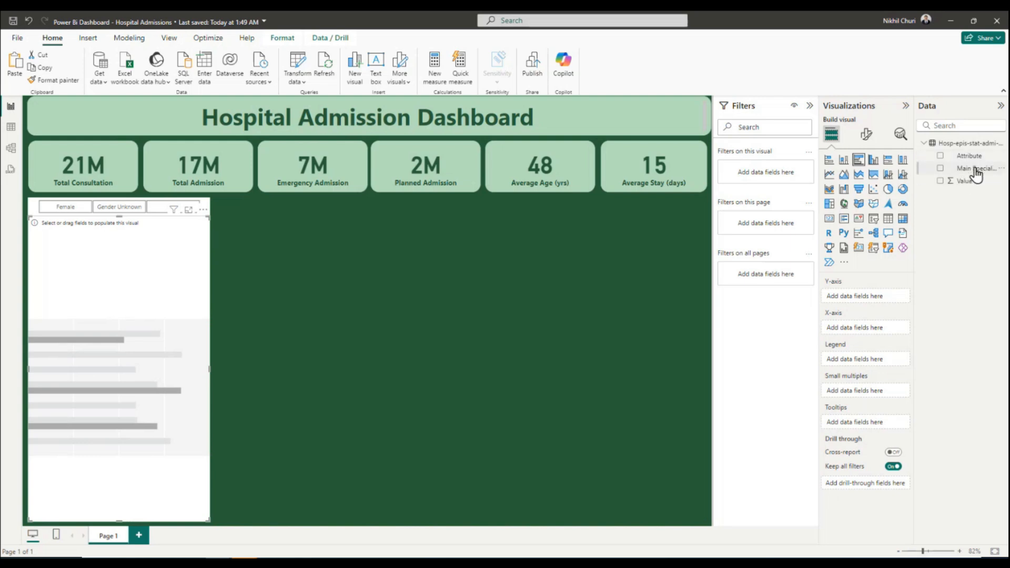
Plot Sum of Value by Main Speciality in the bar chart and turn on its data labels.
{"action": "left_click_drag", "start_coordinate": [972, 173], "coordinate": [876, 336]}
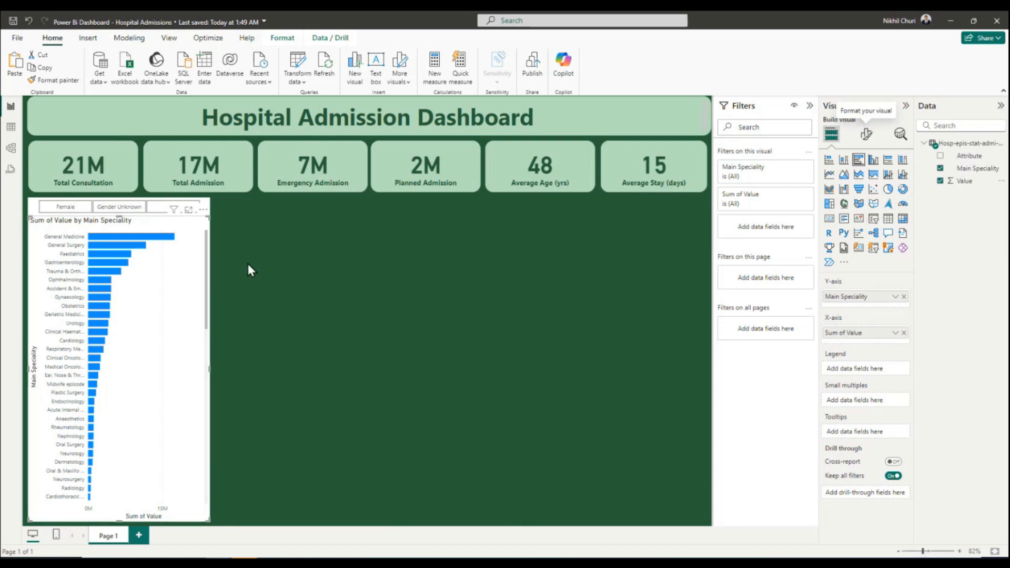
{"action": "left_click", "coordinate": [867, 136]}
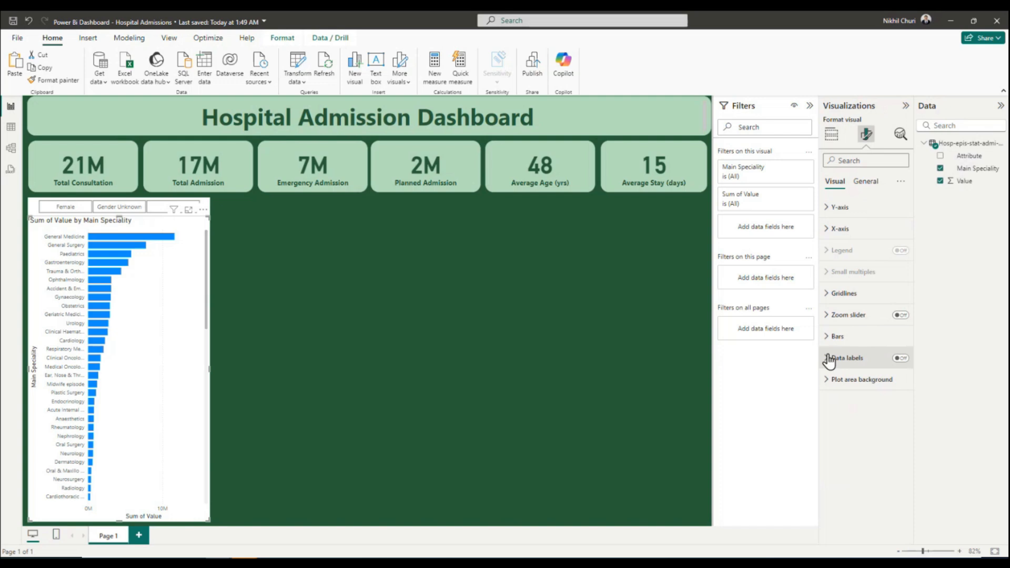
{"action": "left_click", "coordinate": [900, 358]}
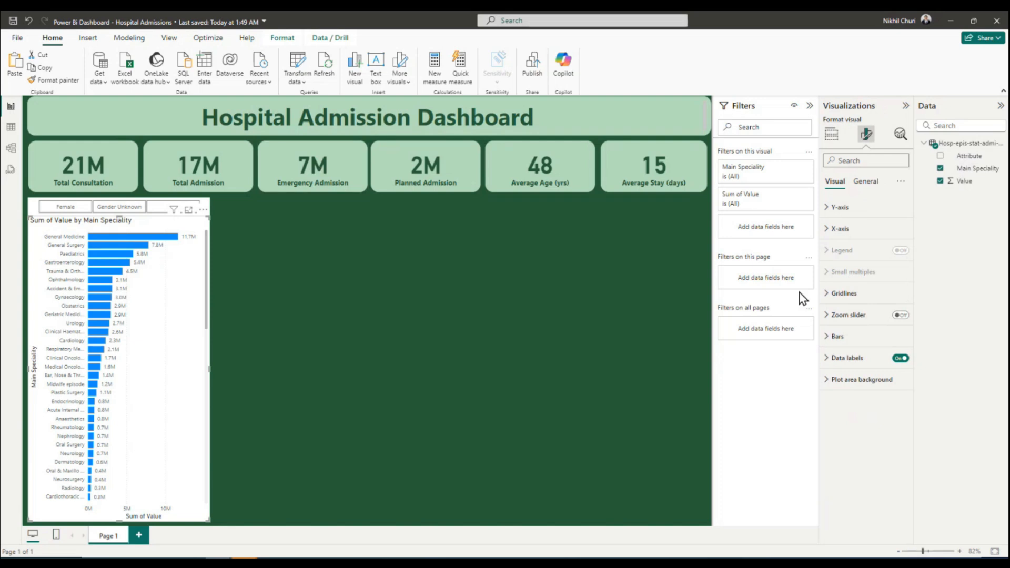
Set the color of all bars in the chart to the recently used dark green.
{"action": "left_click", "coordinate": [833, 345]}
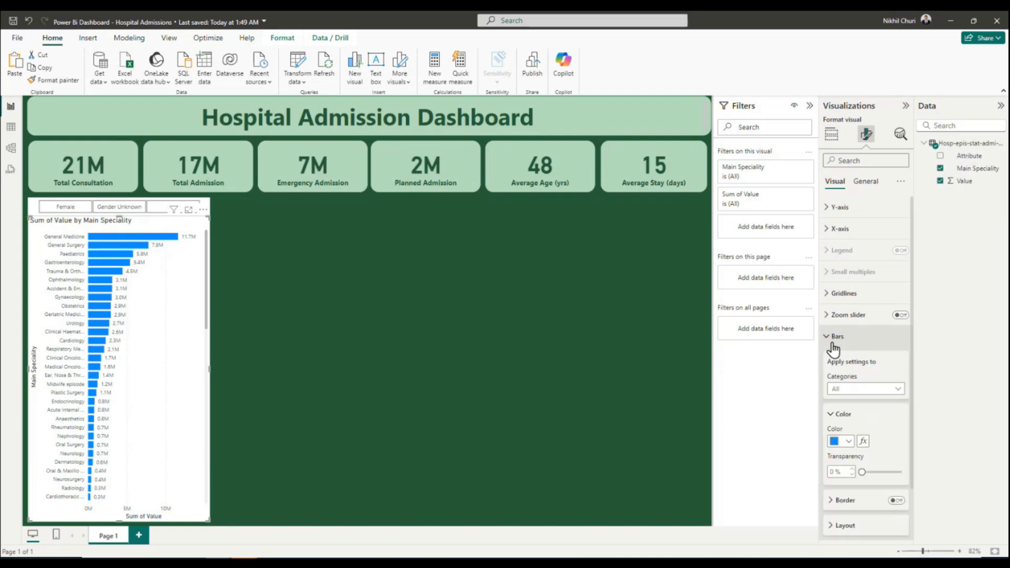
{"action": "left_click", "coordinate": [848, 448]}
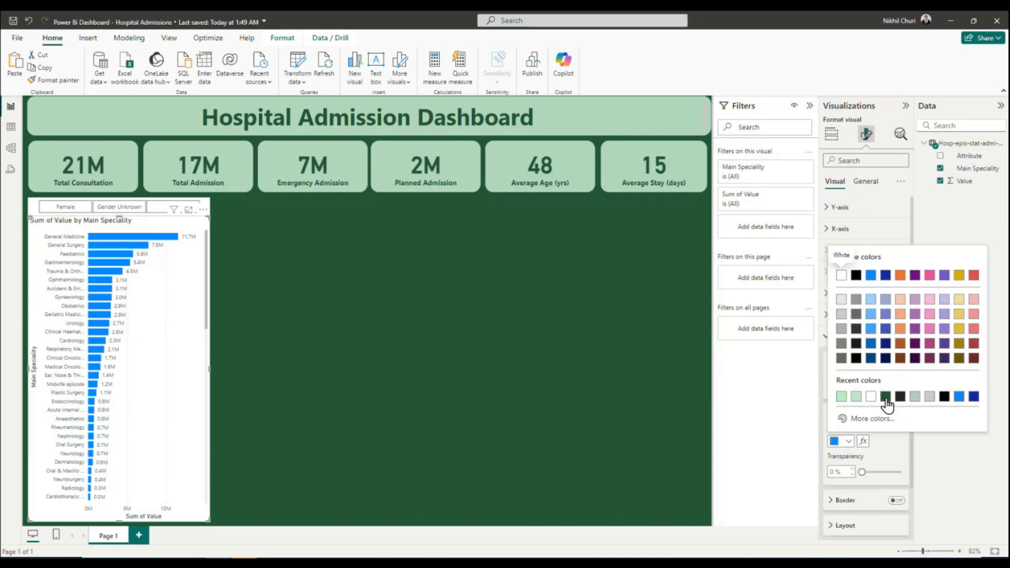
{"action": "left_click", "coordinate": [889, 402]}
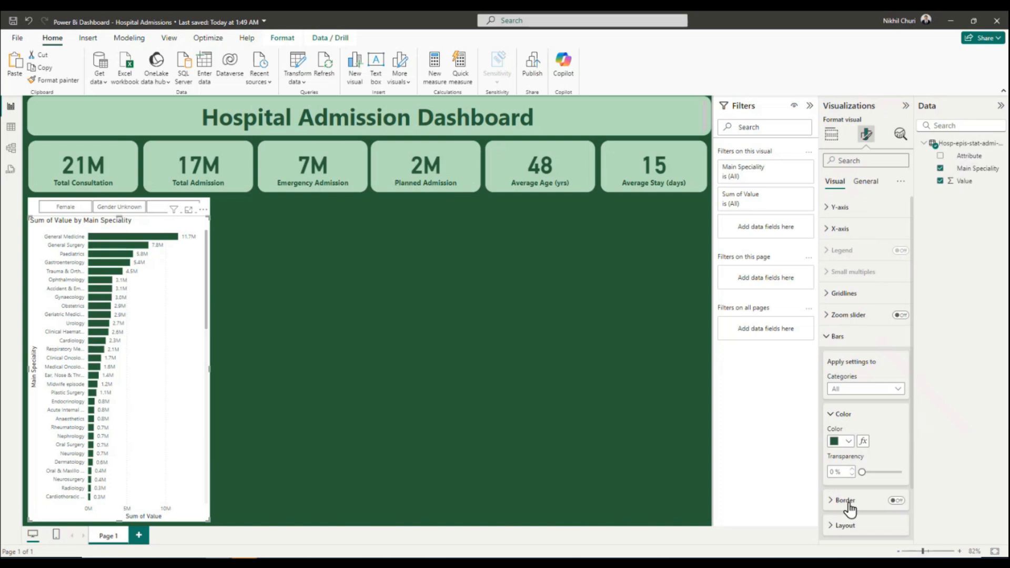
Try a dark green border on the chart's bars and turn the border off again.
{"action": "scroll", "coordinate": [849, 508], "scroll_direction": "down", "scroll_amount": 1}
{"action": "left_click", "coordinate": [832, 441]}
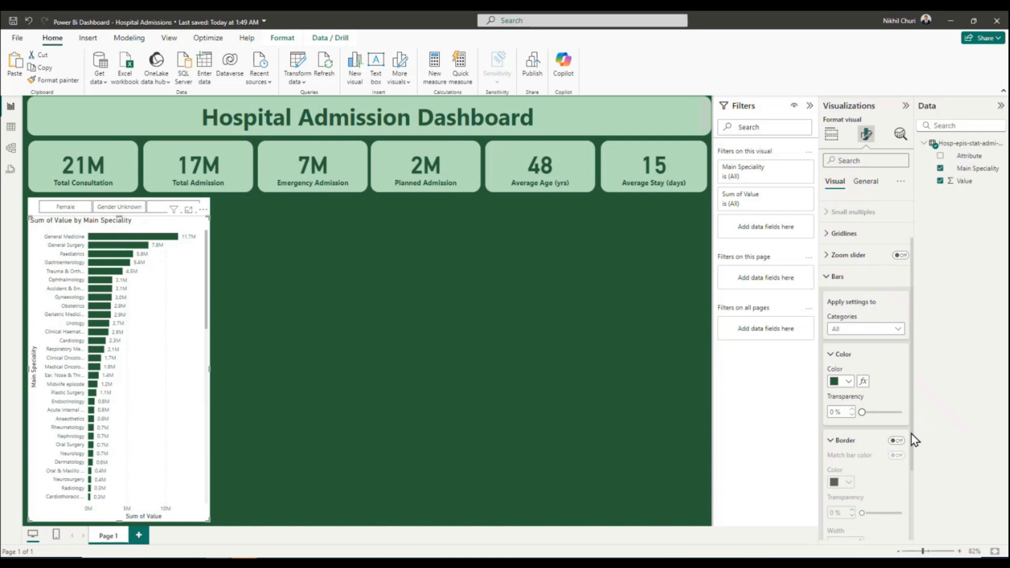
{"action": "scroll", "coordinate": [840, 454], "scroll_direction": "down", "scroll_amount": 4}
{"action": "left_click", "coordinate": [896, 338]}
{"action": "left_click", "coordinate": [843, 380]}
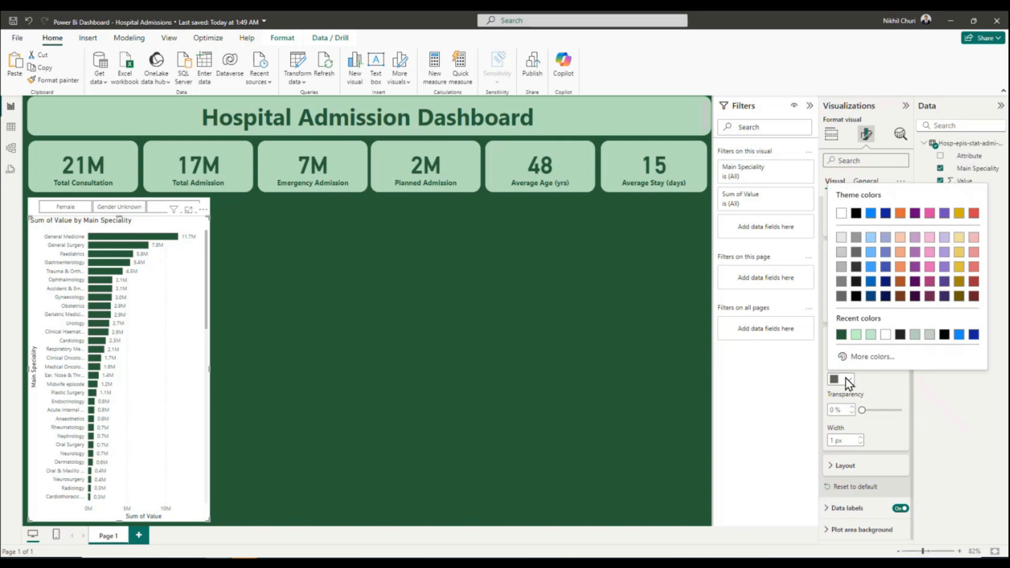
{"action": "left_click", "coordinate": [842, 335]}
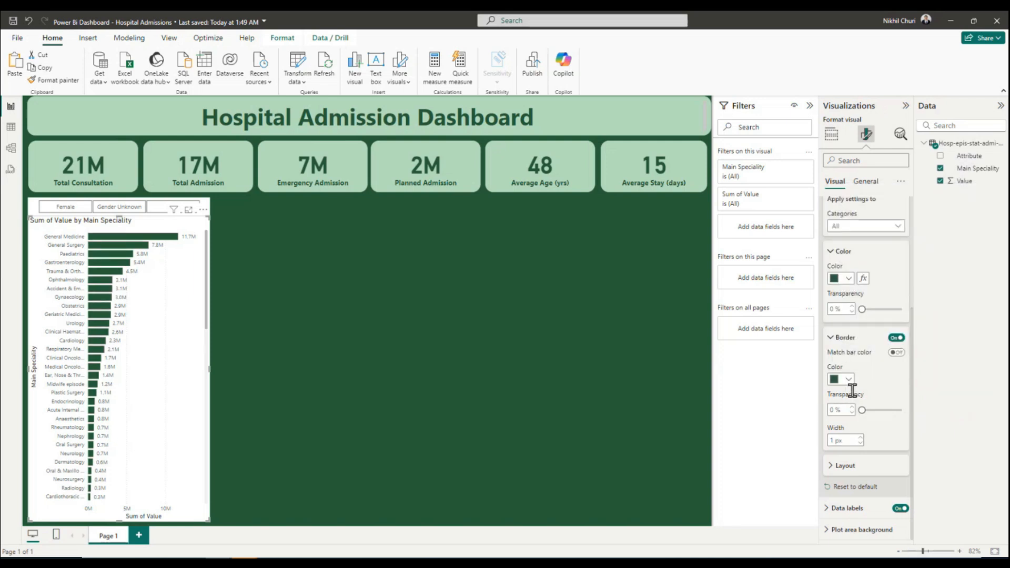
{"action": "left_click", "coordinate": [896, 338]}
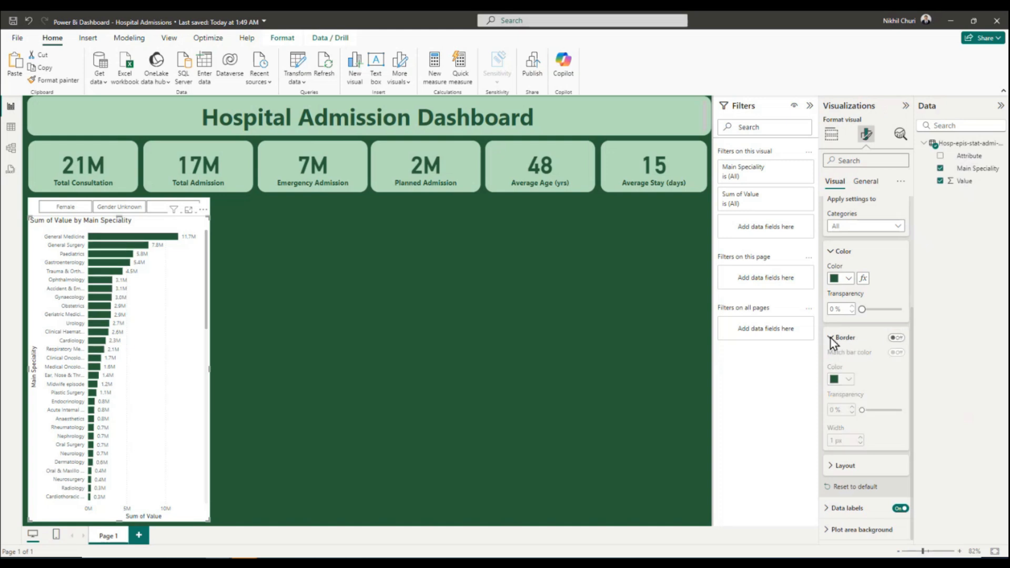
{"action": "left_click", "coordinate": [831, 340]}
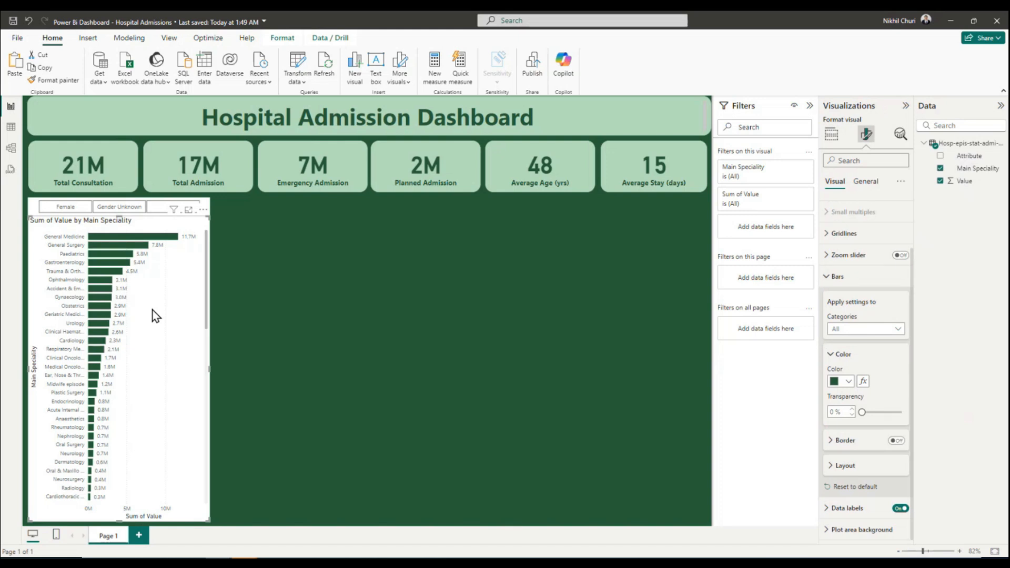
Set the color of the bar chart's data label values to the recently used dark green.
{"action": "left_click", "coordinate": [829, 508]}
{"action": "scroll", "coordinate": [849, 502], "scroll_direction": "down", "scroll_amount": 5}
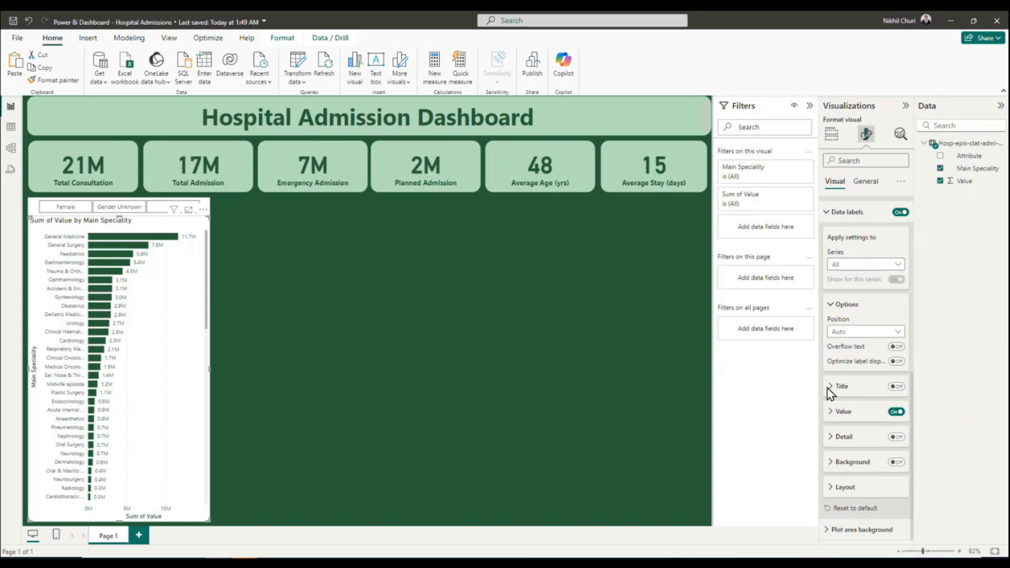
{"action": "left_click", "coordinate": [832, 416]}
{"action": "scroll", "coordinate": [843, 504], "scroll_direction": "down", "scroll_amount": 3}
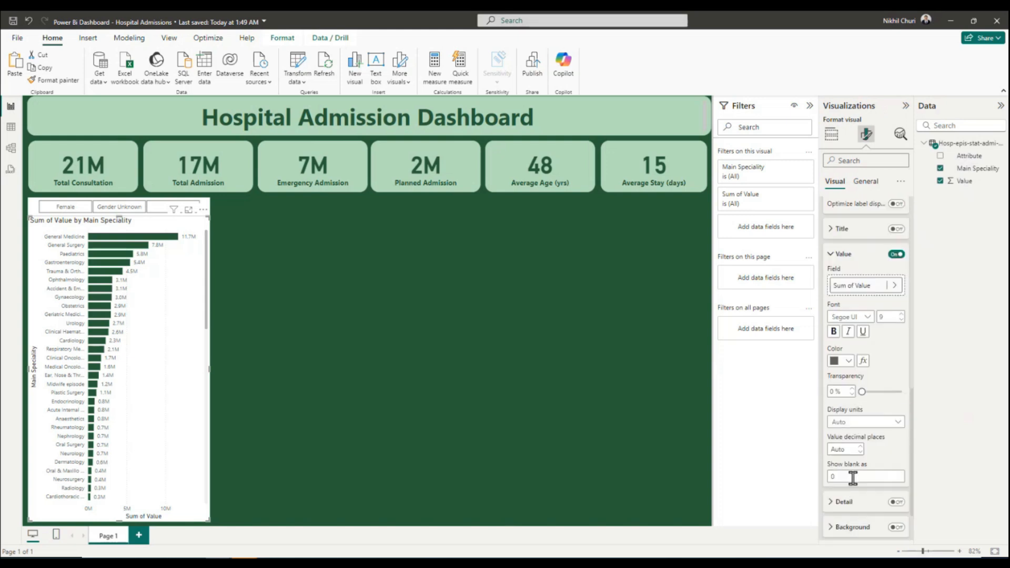
{"action": "left_click", "coordinate": [848, 362]}
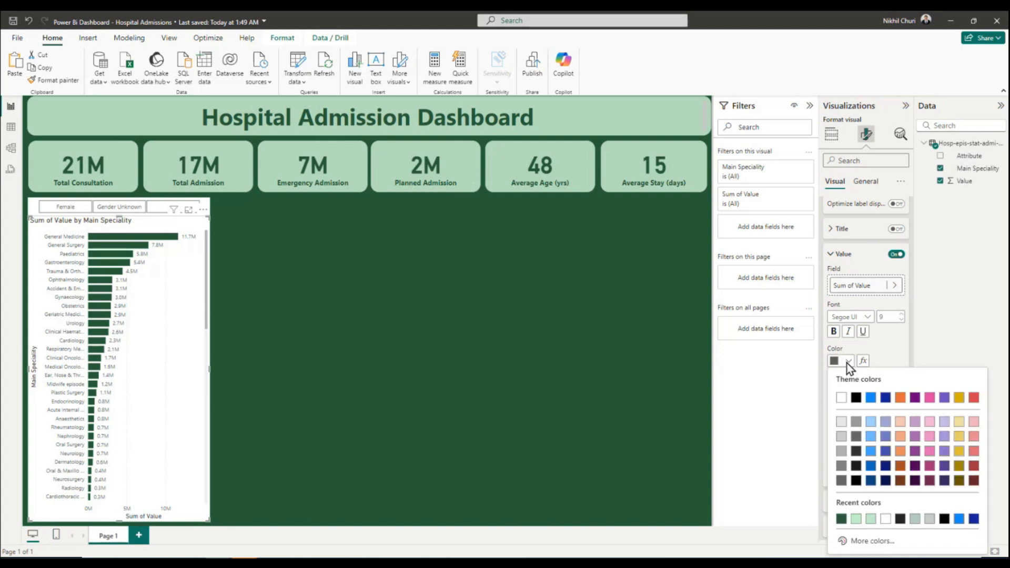
{"action": "left_click", "coordinate": [841, 518]}
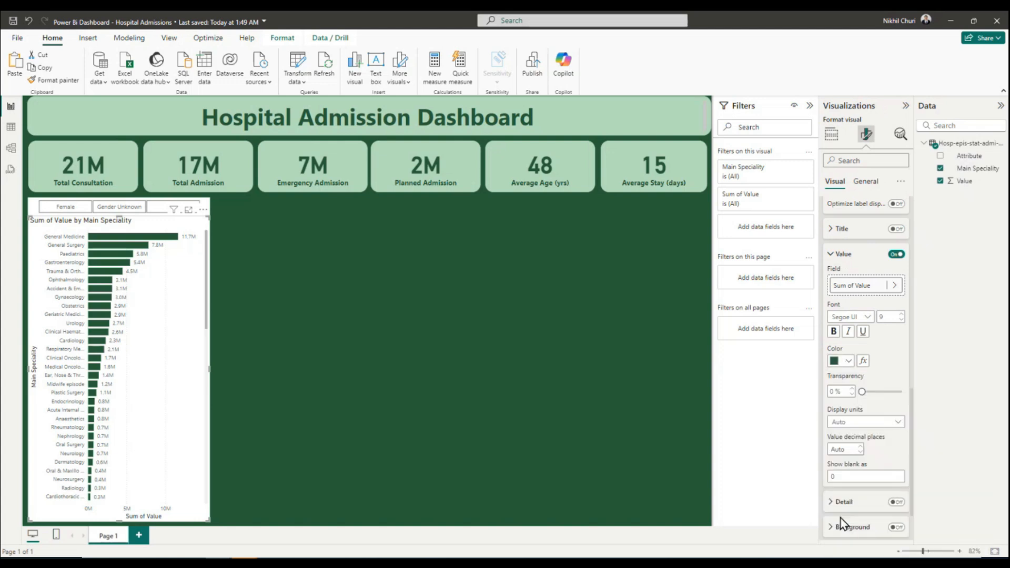
{"action": "scroll", "coordinate": [891, 498], "scroll_direction": "down", "scroll_amount": 2}
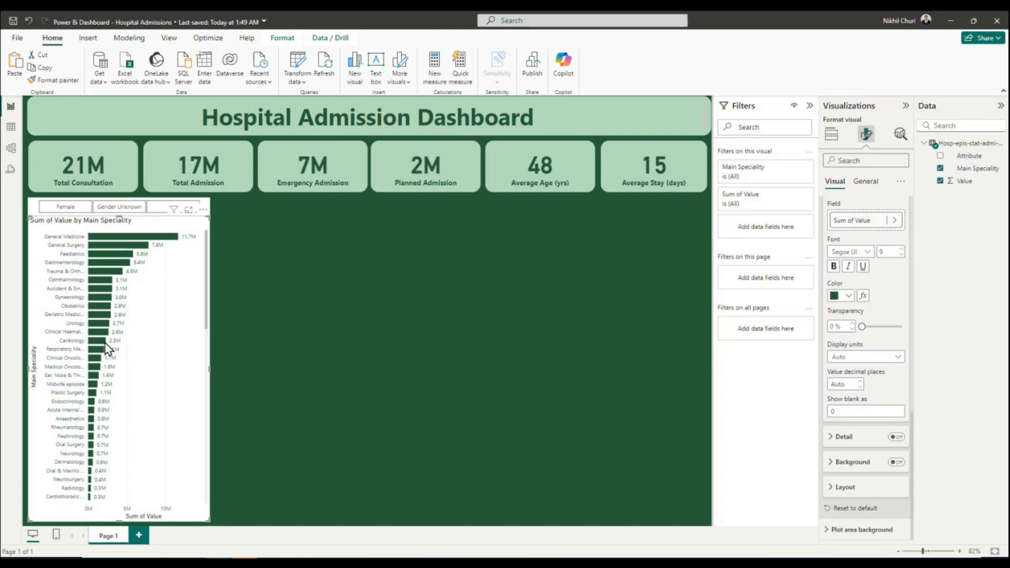
{"action": "scroll", "coordinate": [857, 305], "scroll_direction": "up", "scroll_amount": 5}
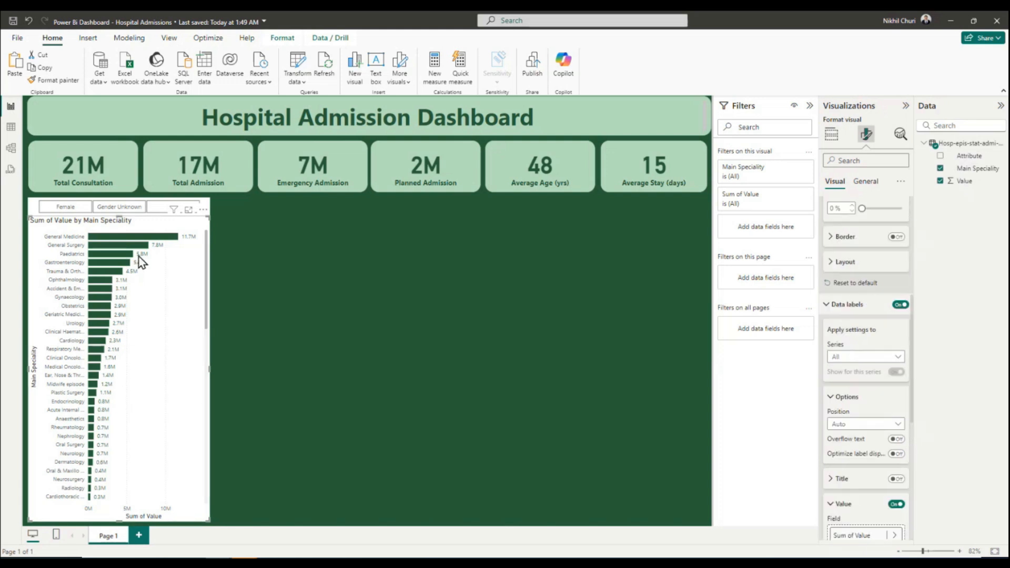
Turn on the slicer header for the gender slicer.
{"action": "left_click", "coordinate": [77, 213]}
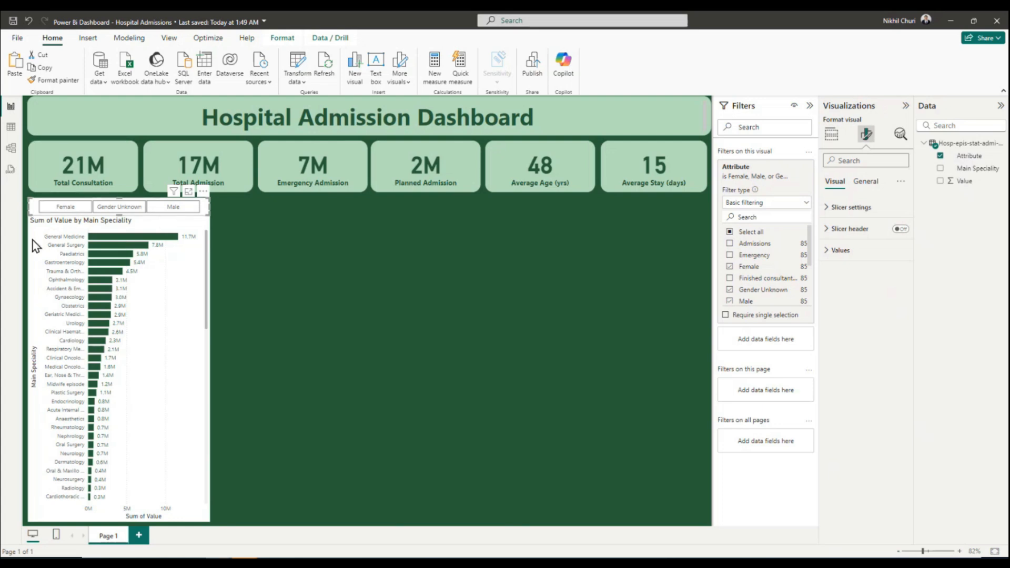
{"action": "left_click", "coordinate": [32, 210]}
{"action": "left_click", "coordinate": [36, 200]}
{"action": "left_click", "coordinate": [831, 135]}
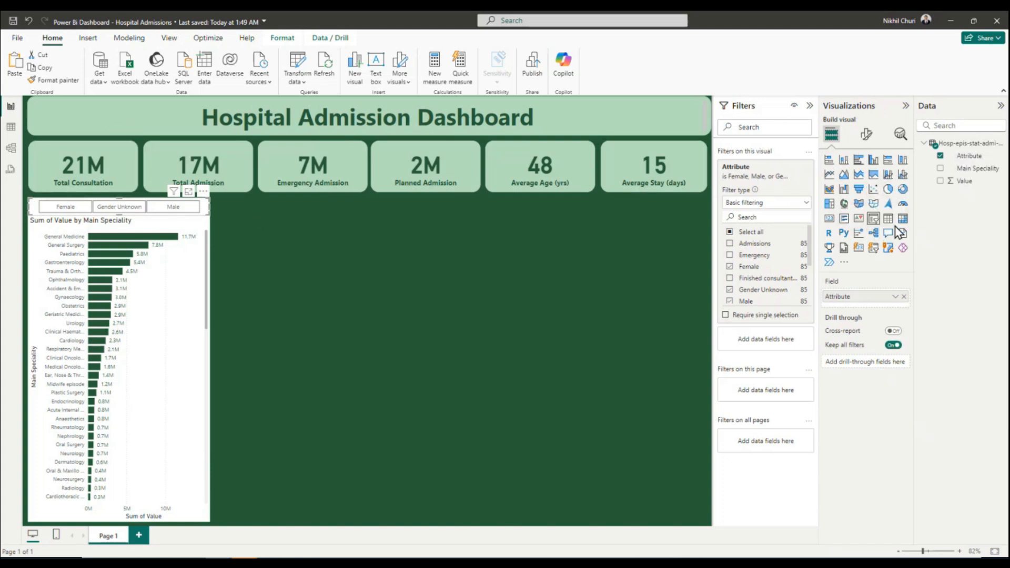
{"action": "left_click", "coordinate": [867, 134]}
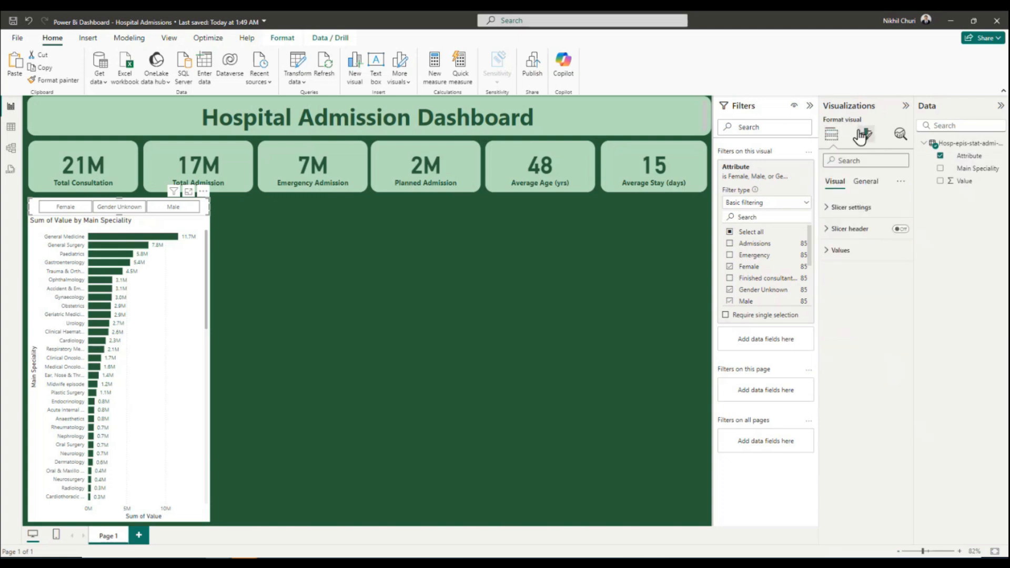
{"action": "left_click", "coordinate": [827, 257]}
{"action": "left_click", "coordinate": [827, 255]}
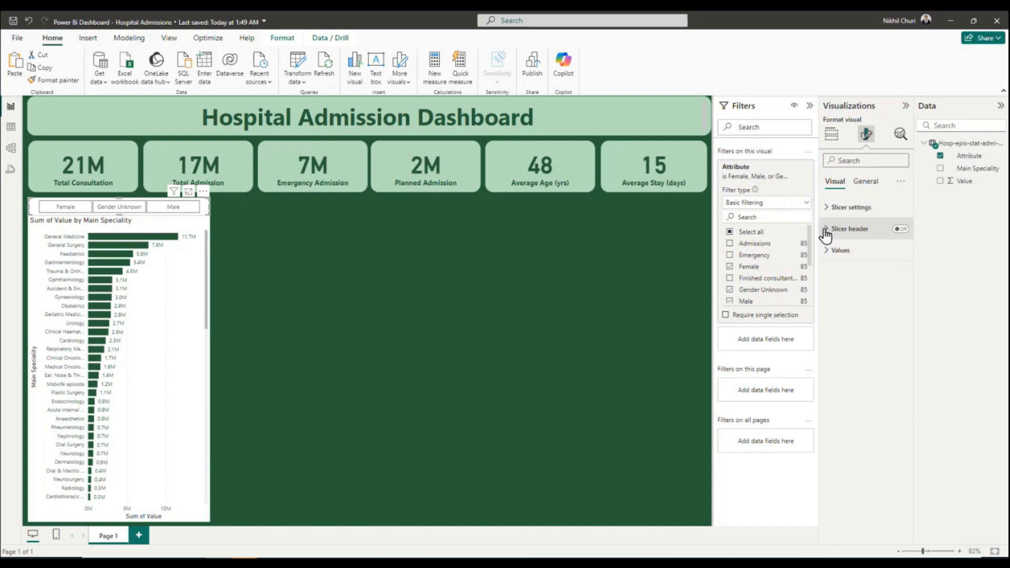
{"action": "left_click", "coordinate": [825, 231]}
{"action": "left_click", "coordinate": [900, 229]}
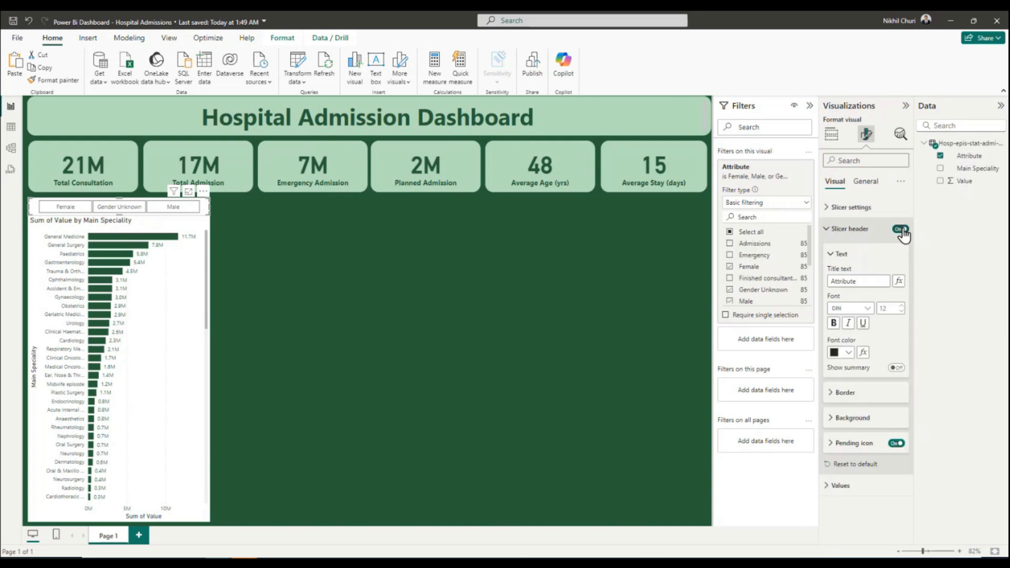
Replace the gender slicer header's title text with "Admission by Gender".
{"action": "left_click", "coordinate": [872, 280]}
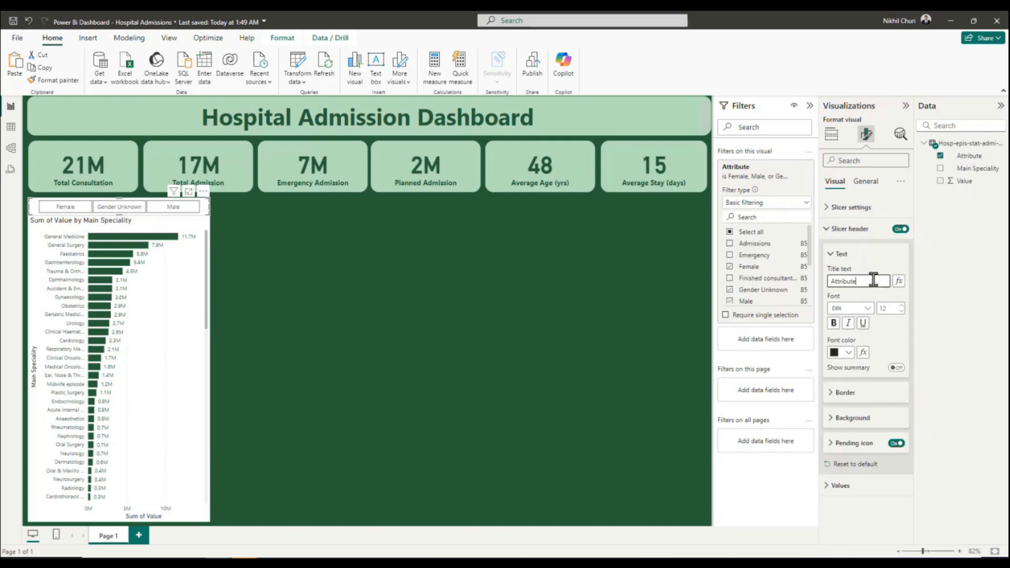
{"action": "left_click_drag", "start_coordinate": [872, 280], "coordinate": [815, 286]}
{"action": "type", "text": "Ad"}
{"action": "type", "text": " by Gender"}
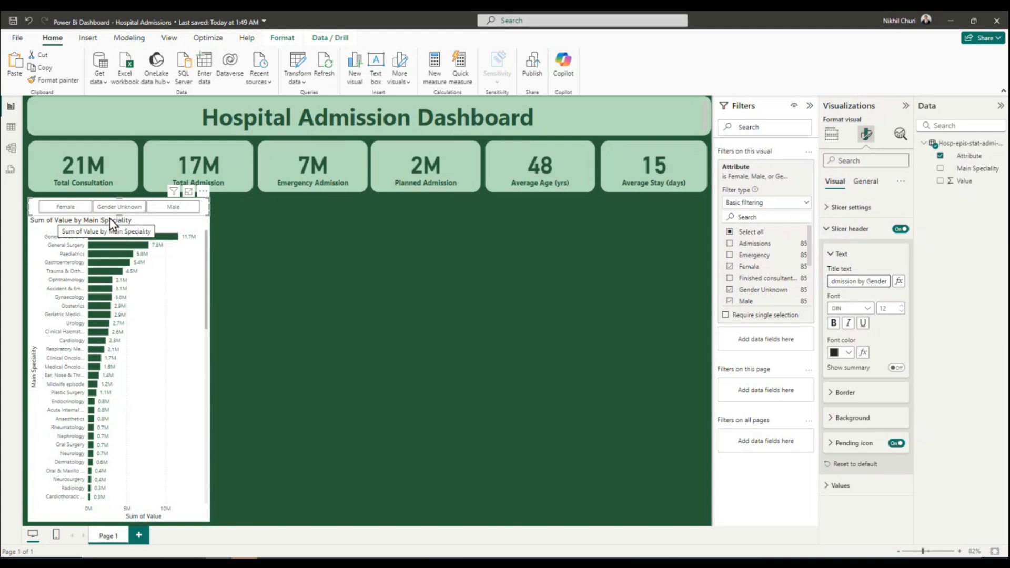
Make the gender slicer taller to fit its header and lower the bar chart's upper edge to sit just below it.
{"action": "left_click_drag", "start_coordinate": [118, 213], "coordinate": [118, 225]}
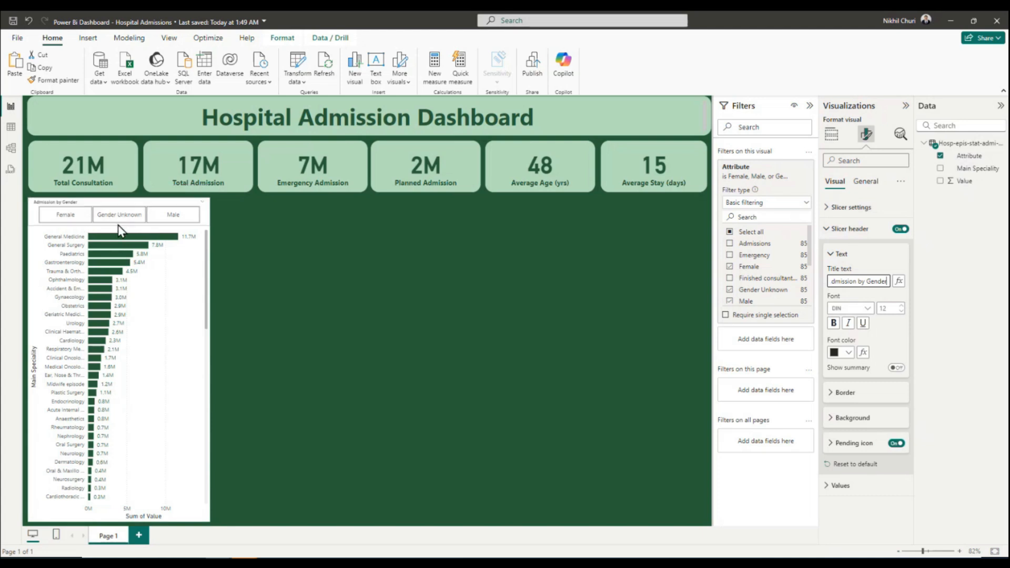
{"action": "left_click", "coordinate": [191, 304]}
{"action": "left_click_drag", "start_coordinate": [118, 214], "coordinate": [121, 231]}
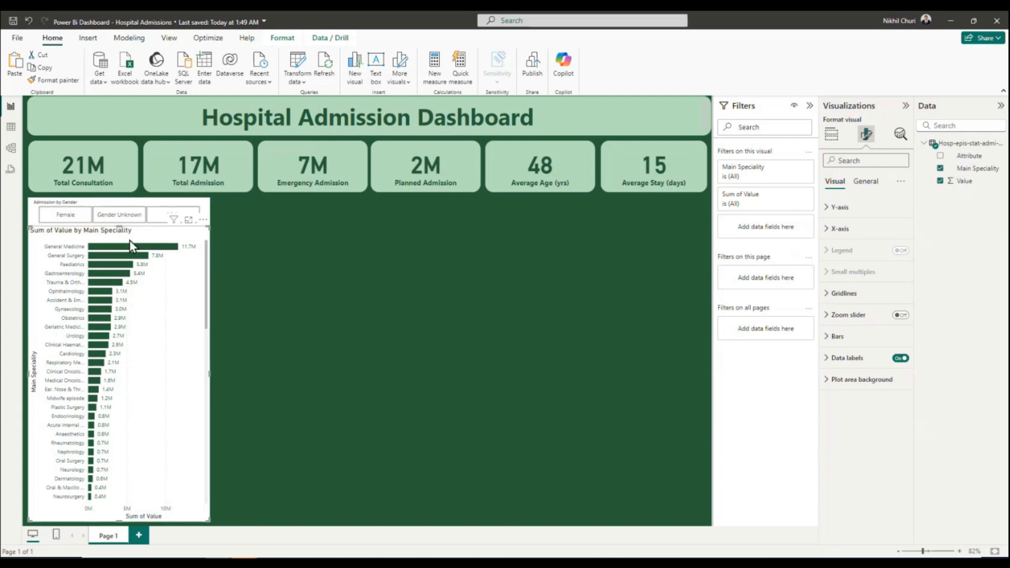
Make the gender slicer's header text bold and set its font color to dark green.
{"action": "left_click", "coordinate": [63, 203]}
{"action": "triple_click", "coordinate": [858, 281]}
{"action": "left_click", "coordinate": [833, 324]}
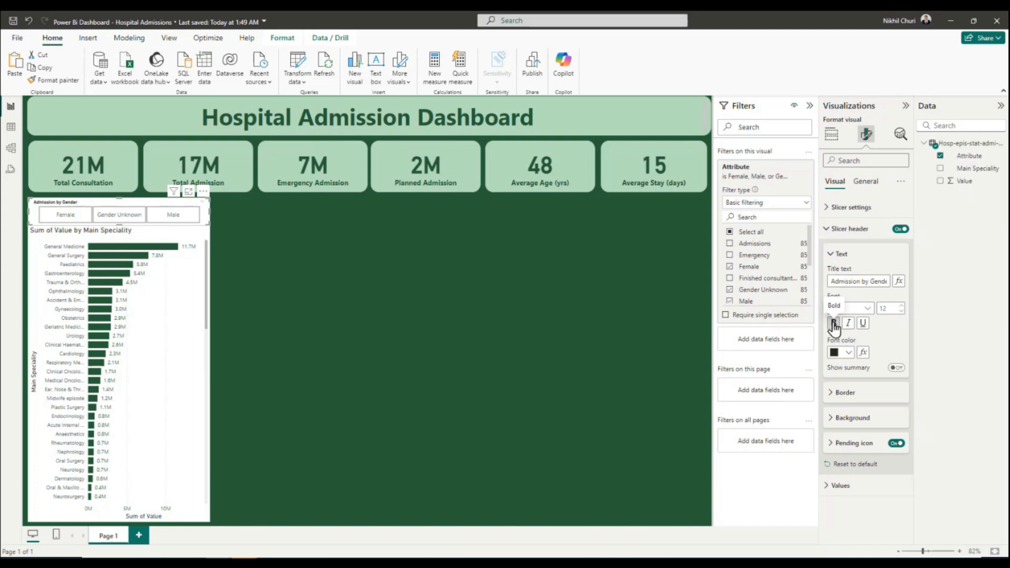
{"action": "left_click", "coordinate": [848, 353]}
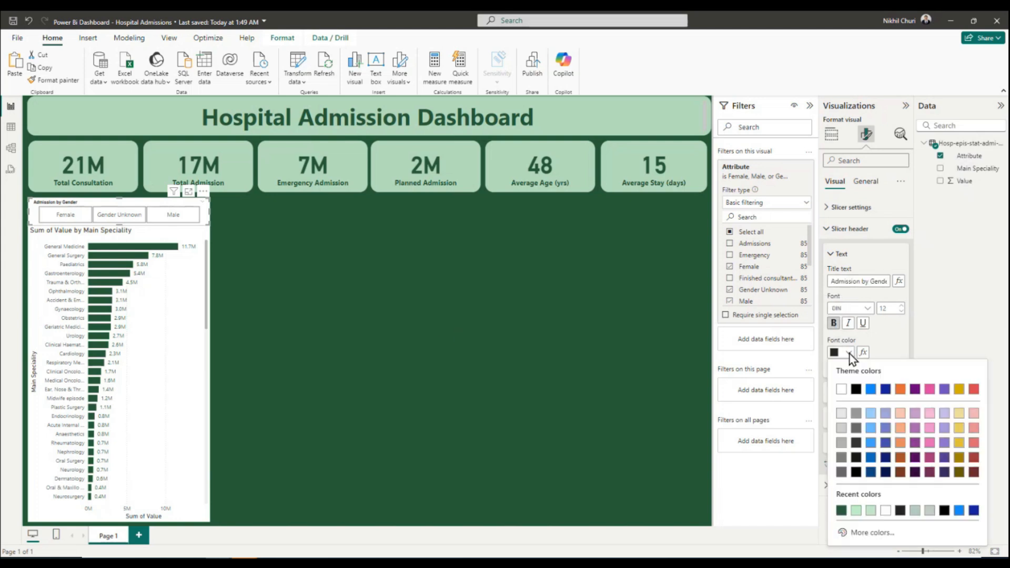
{"action": "left_click", "coordinate": [841, 511]}
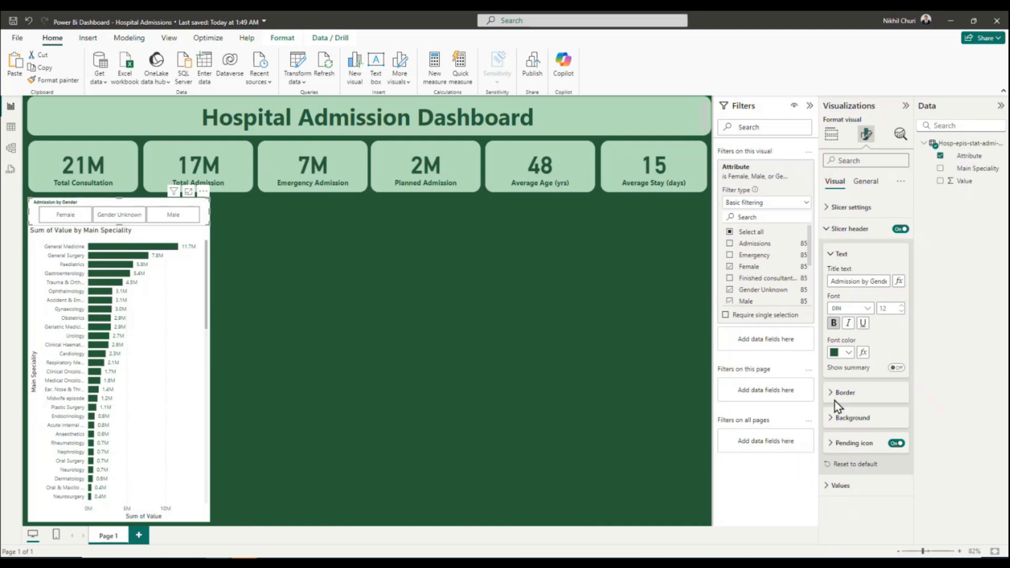
Try a light green background on the gender slicer's header and set it to white instead.
{"action": "left_click", "coordinate": [832, 419]}
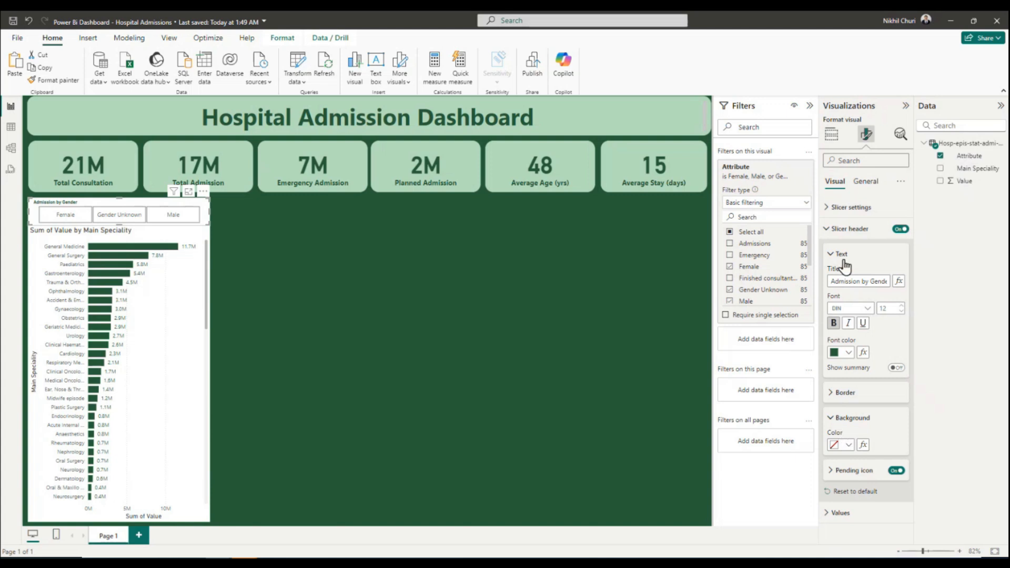
{"action": "left_click", "coordinate": [847, 445]}
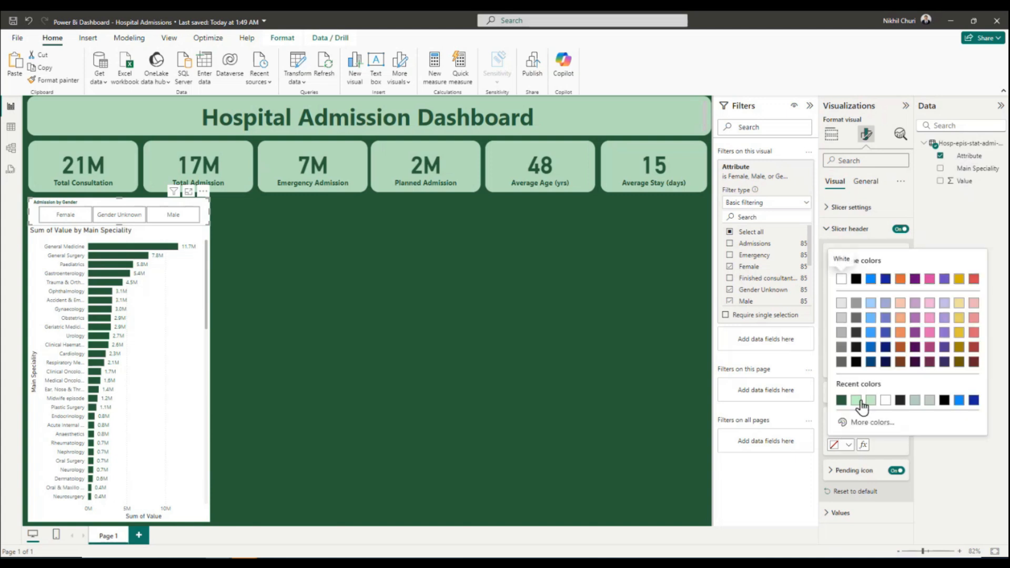
{"action": "left_click", "coordinate": [868, 401]}
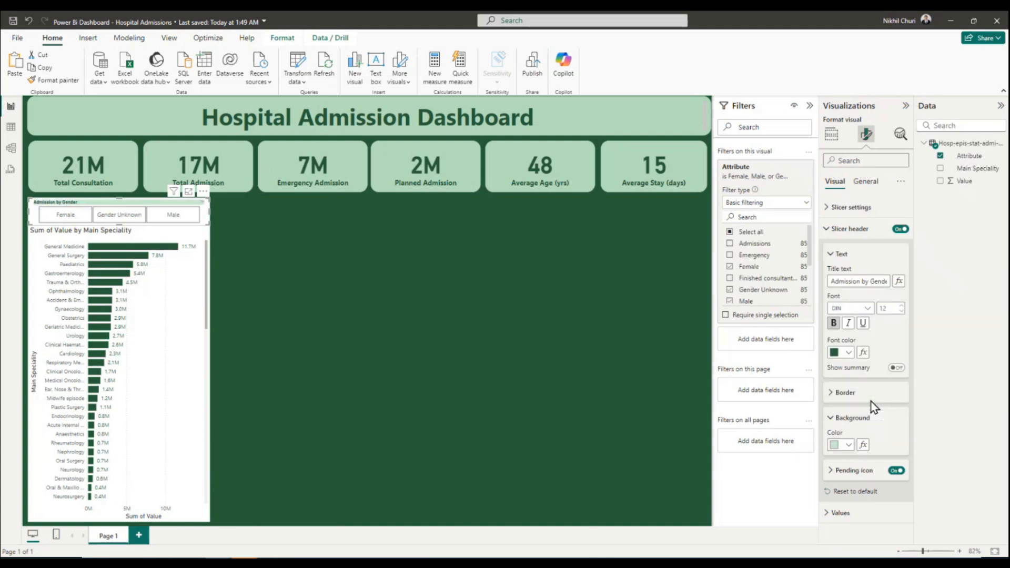
{"action": "left_click", "coordinate": [850, 446]}
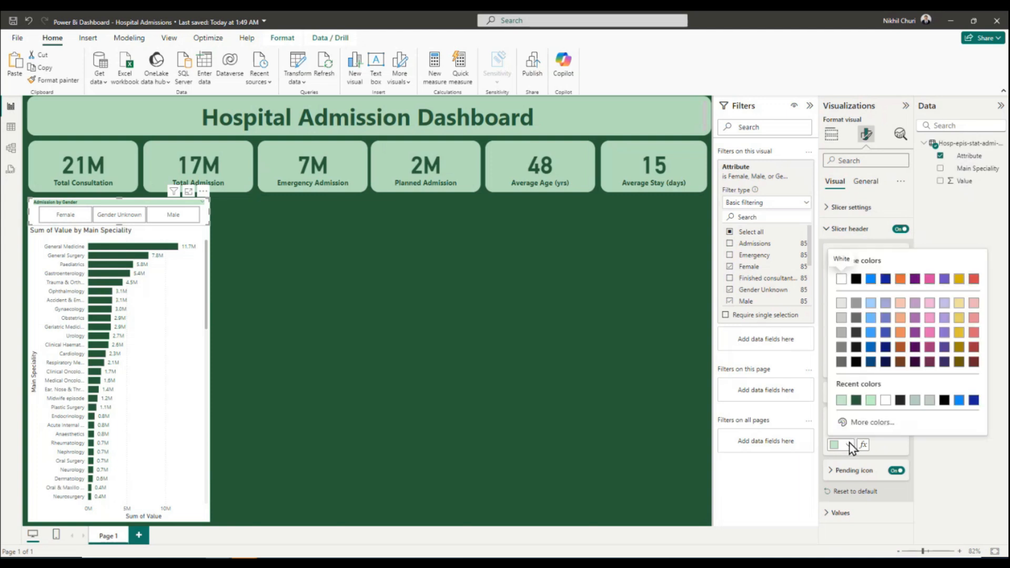
{"action": "left_click", "coordinate": [842, 279]}
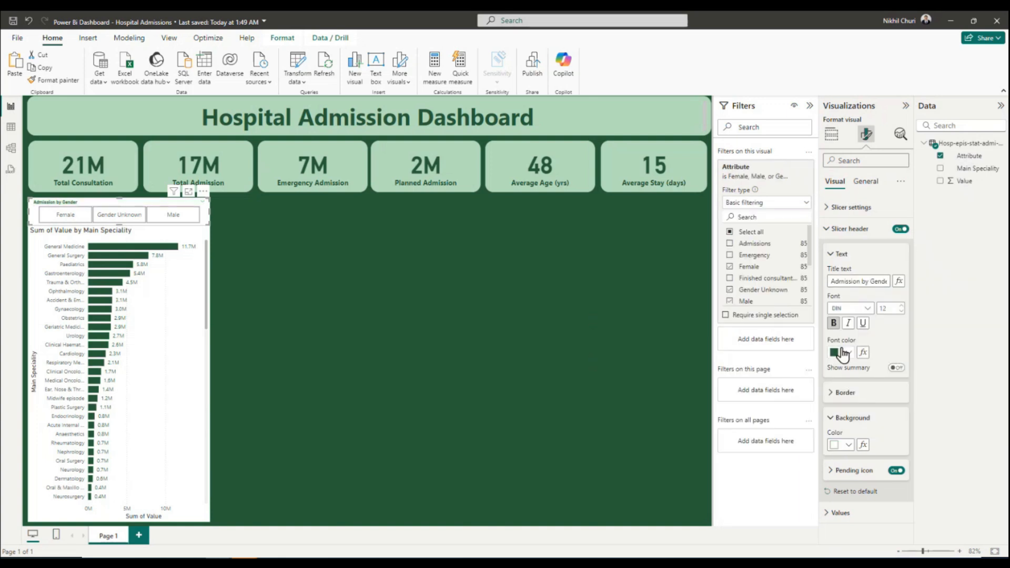
{"action": "left_click", "coordinate": [833, 259]}
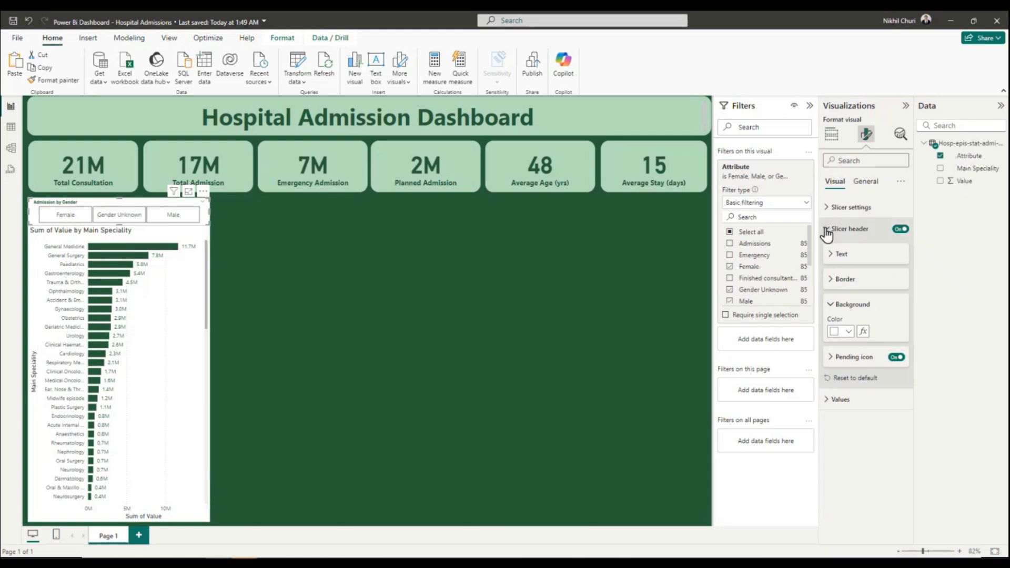
Try a light green border color on the gender slicer's header and undo it.
{"action": "left_click", "coordinate": [829, 280]}
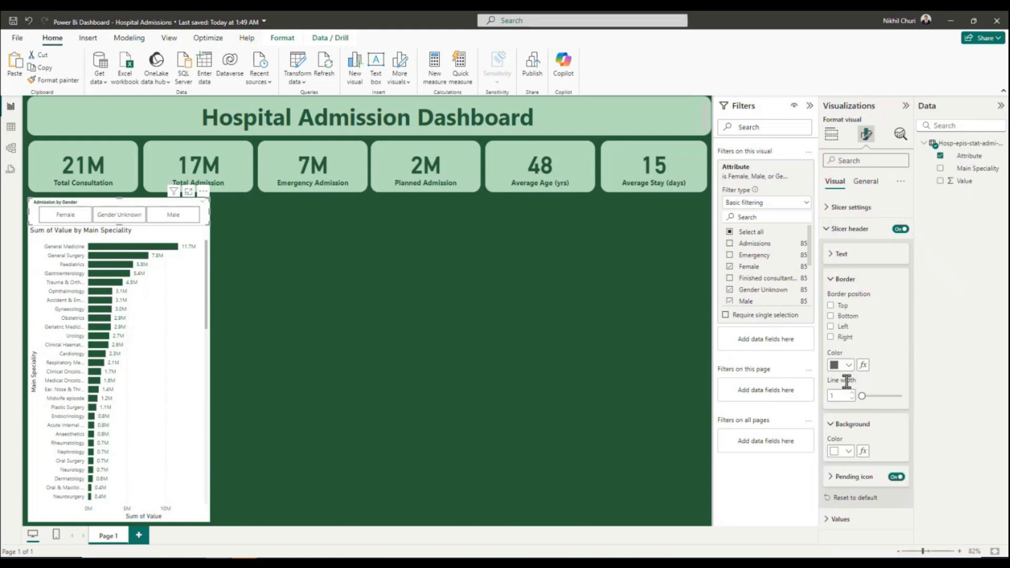
{"action": "left_click", "coordinate": [849, 366]}
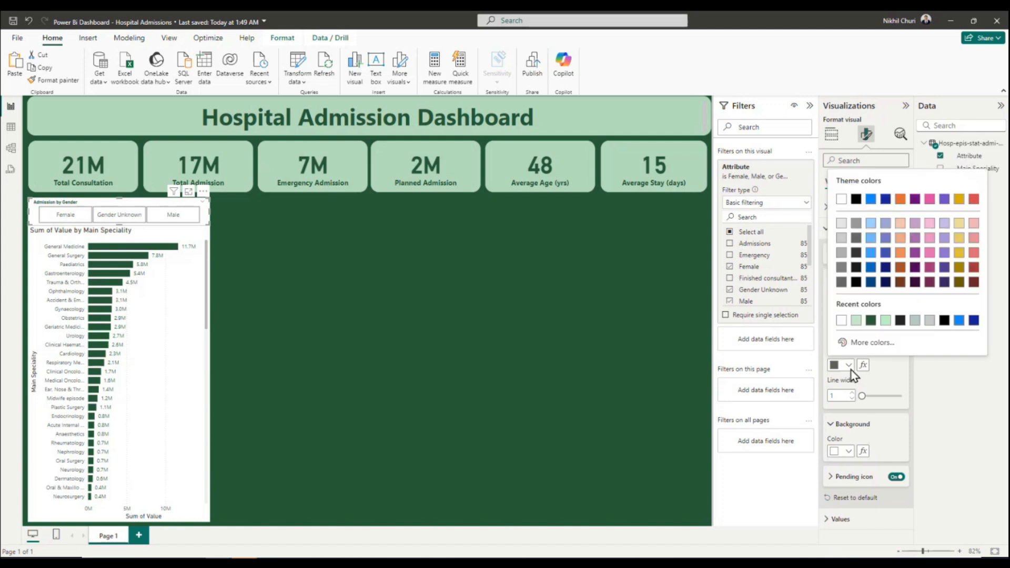
{"action": "left_click", "coordinate": [885, 322]}
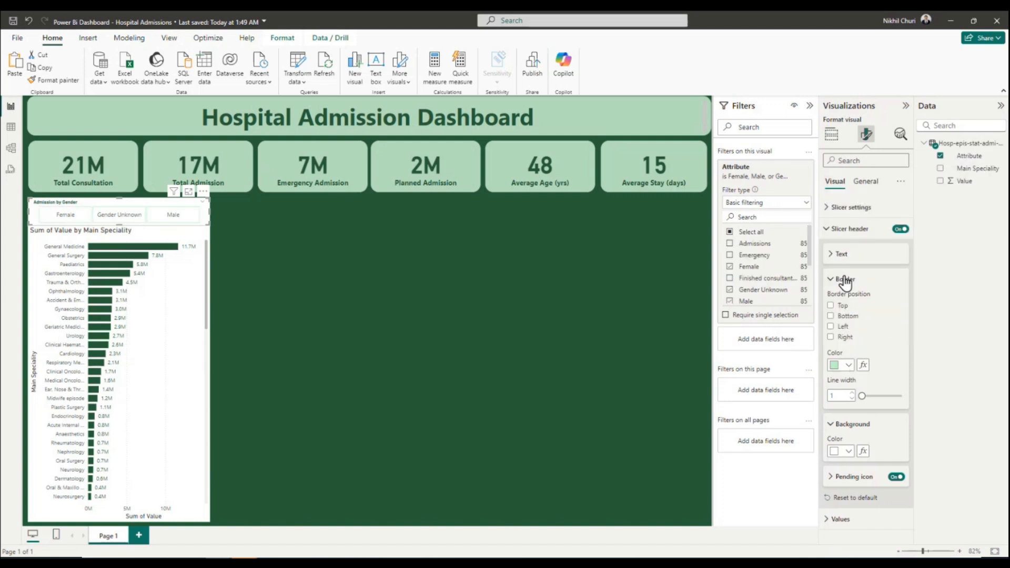
{"action": "left_click", "coordinate": [849, 366]}
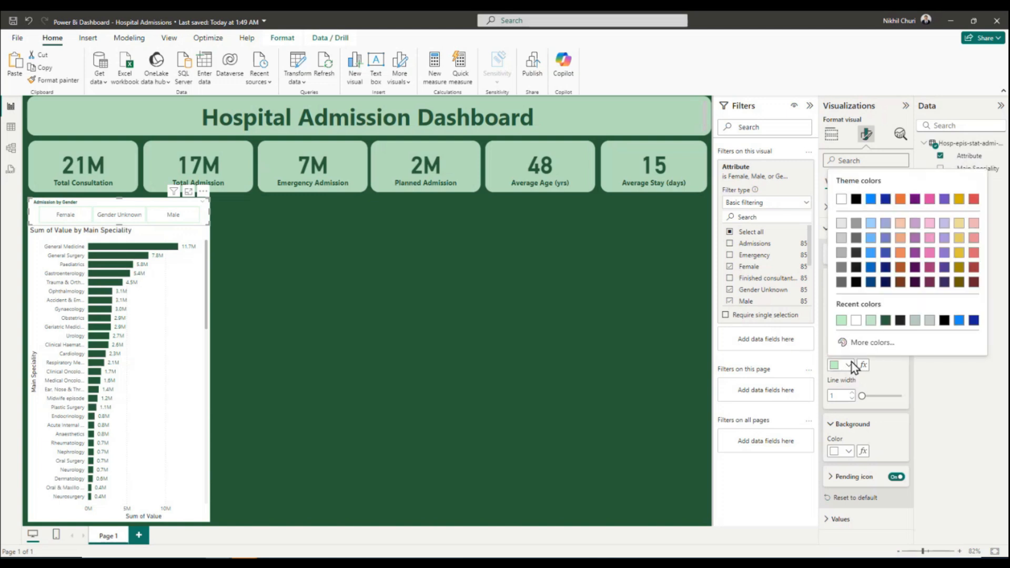
{"action": "left_click", "coordinate": [894, 386]}
{"action": "left_click", "coordinate": [29, 21]}
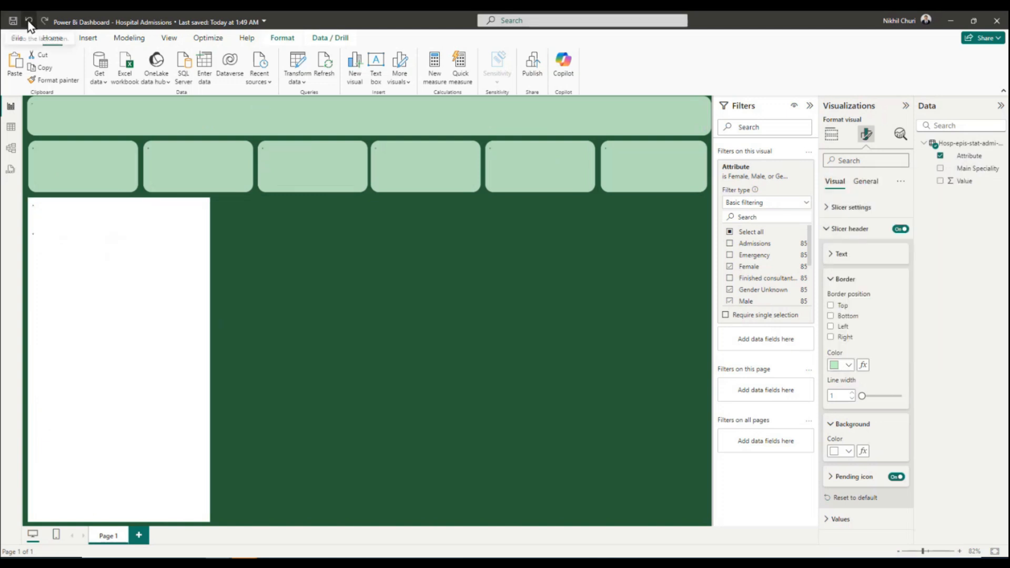
{"action": "left_click", "coordinate": [837, 279]}
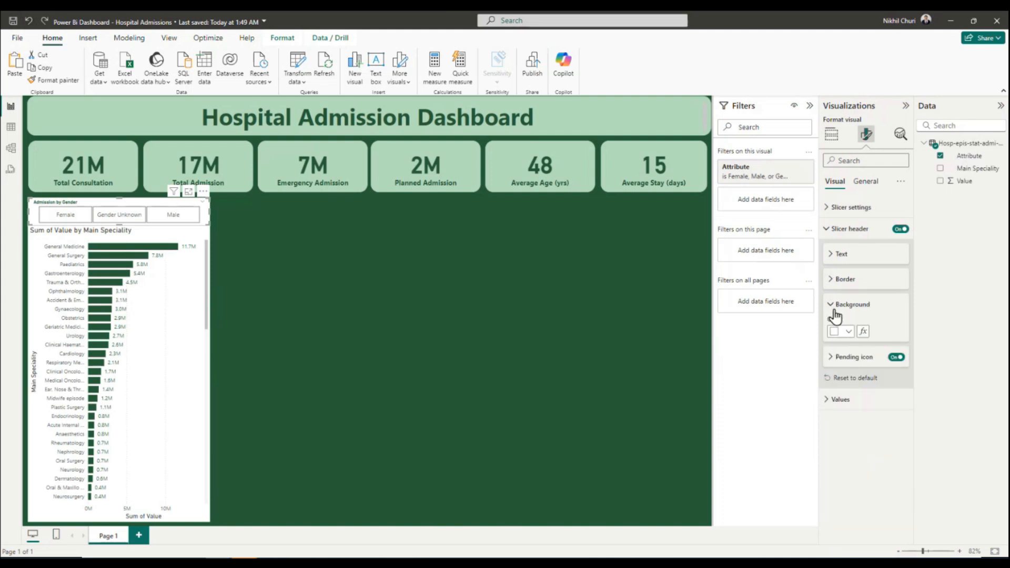
Try a light green background color on the gender slicer's header and undo it.
{"action": "left_click", "coordinate": [848, 331]}
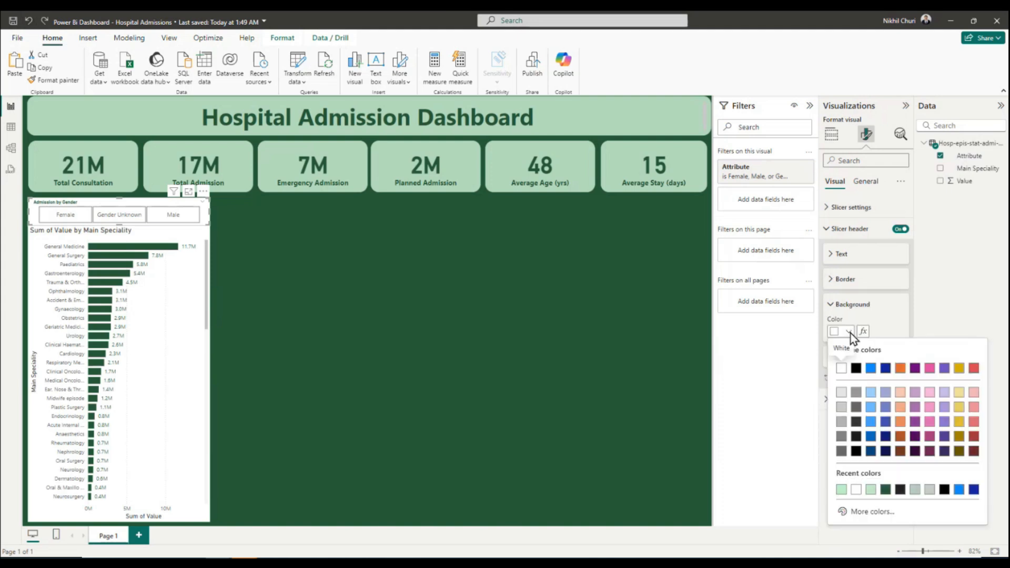
{"action": "left_click", "coordinate": [871, 490]}
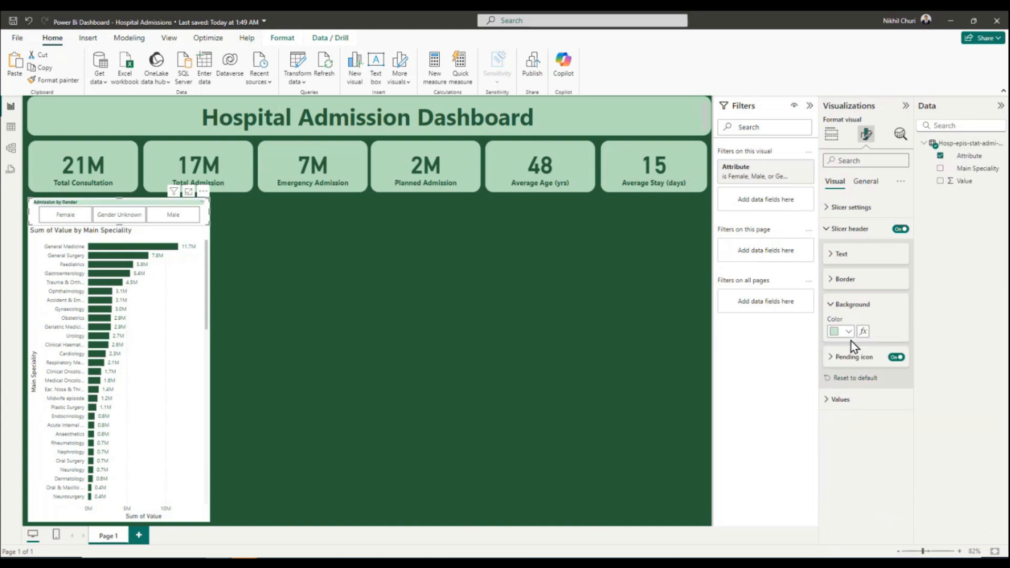
{"action": "left_click", "coordinate": [29, 21]}
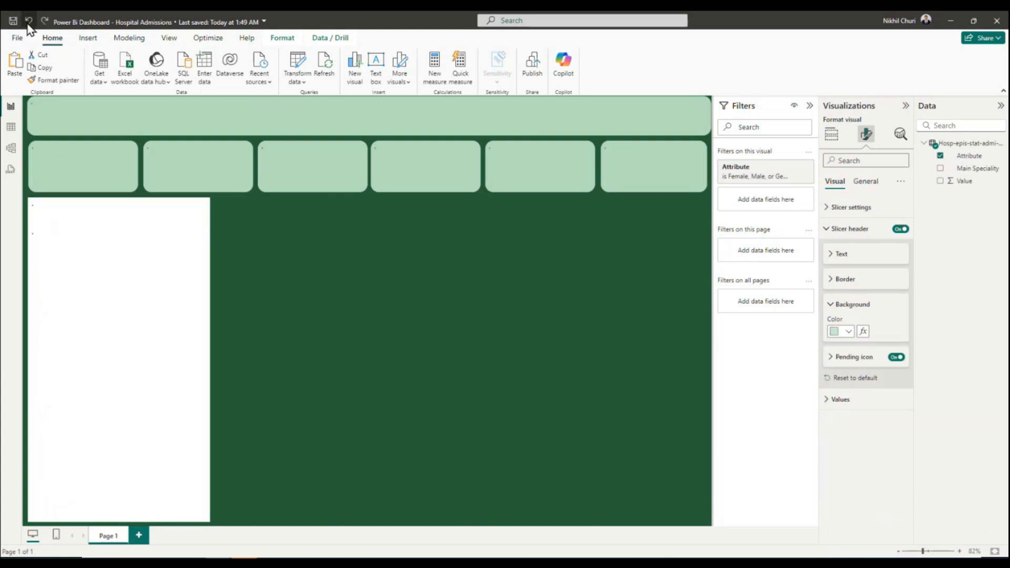
{"action": "left_click", "coordinate": [831, 310]}
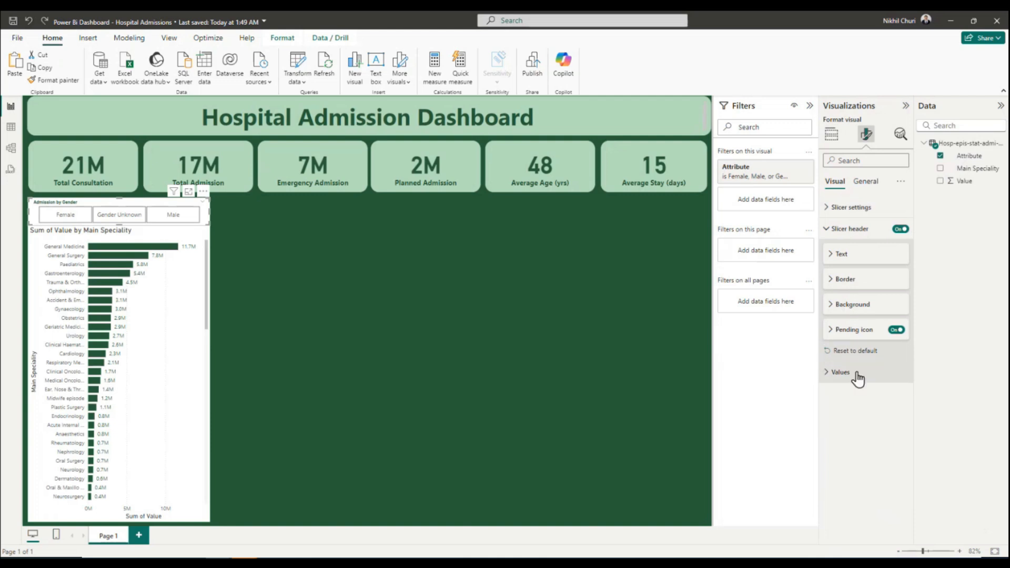
Set the gender slicer's overall background effect color to light green.
{"action": "left_click", "coordinate": [828, 229]}
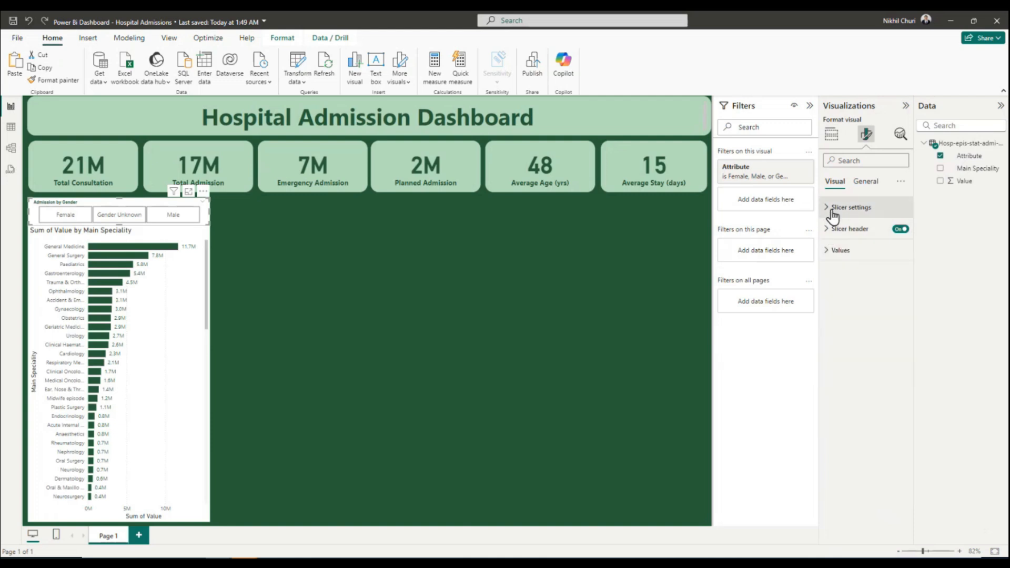
{"action": "left_click", "coordinate": [827, 209]}
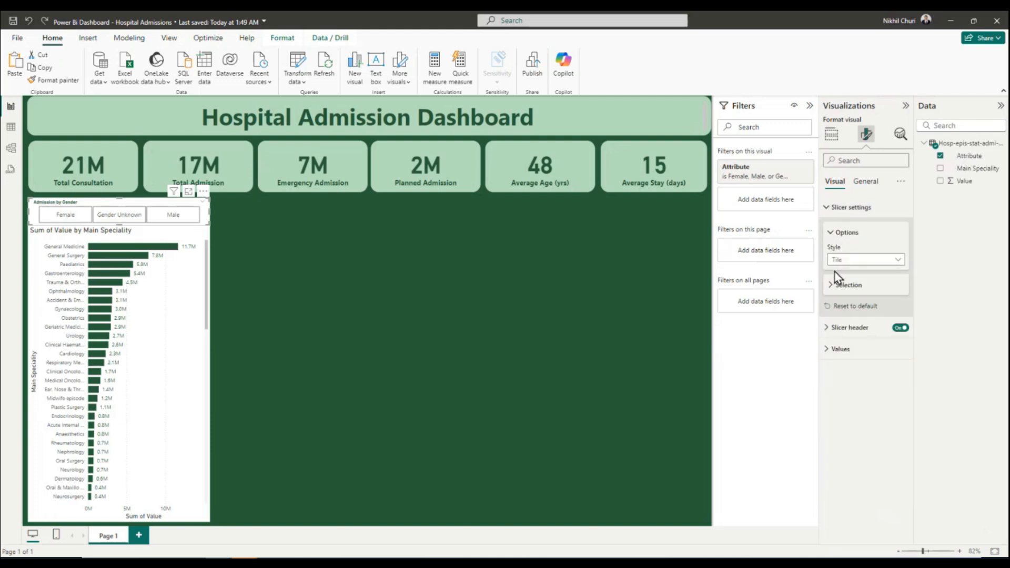
{"action": "left_click", "coordinate": [830, 235]}
{"action": "left_click", "coordinate": [866, 183]}
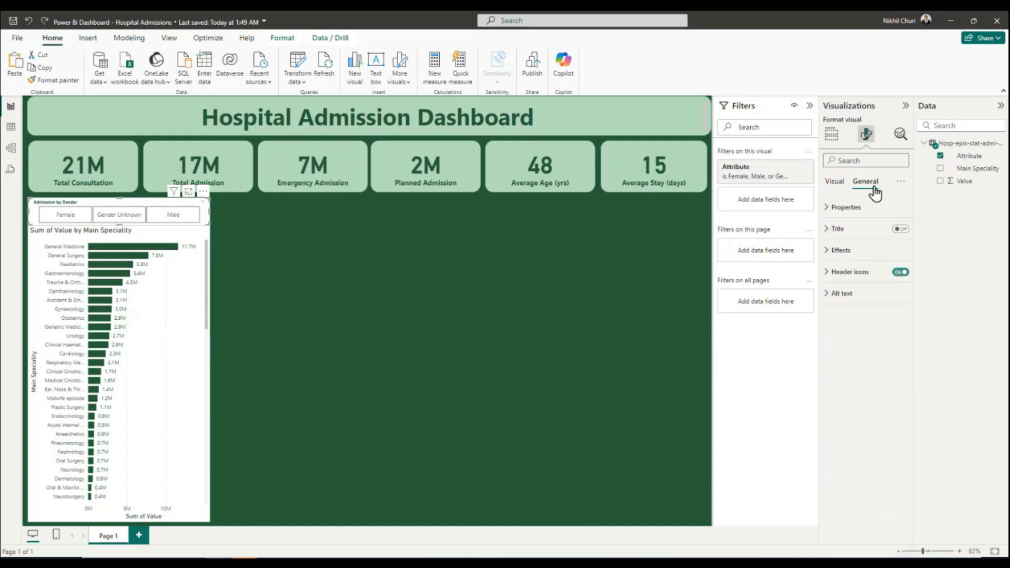
{"action": "left_click", "coordinate": [831, 252]}
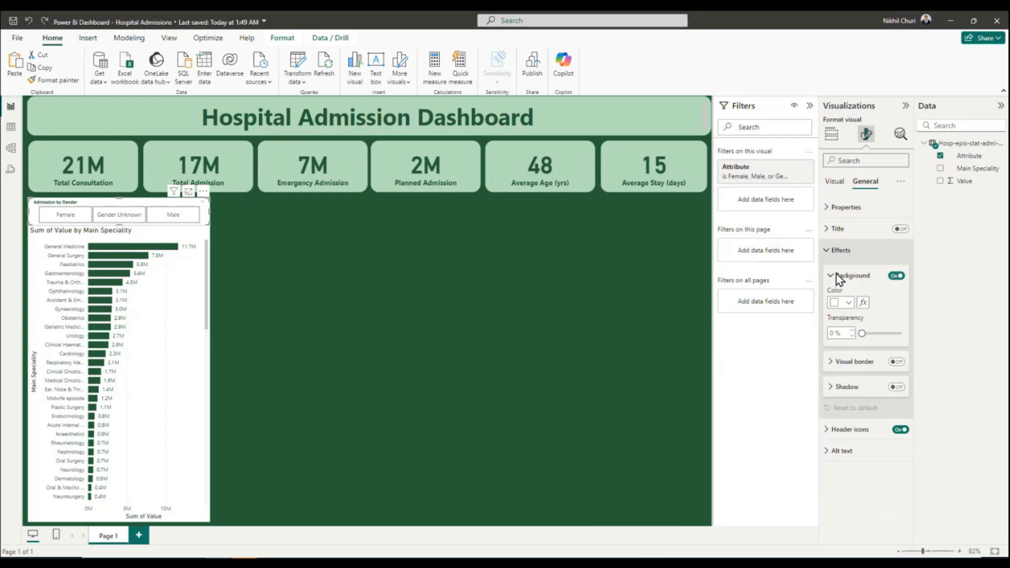
{"action": "left_click", "coordinate": [848, 304]}
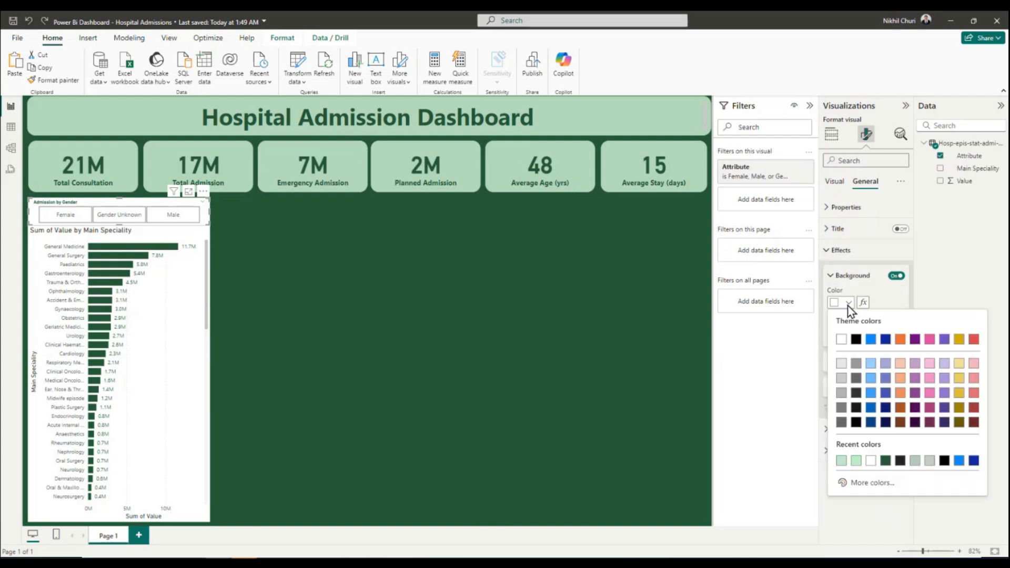
{"action": "left_click", "coordinate": [842, 461]}
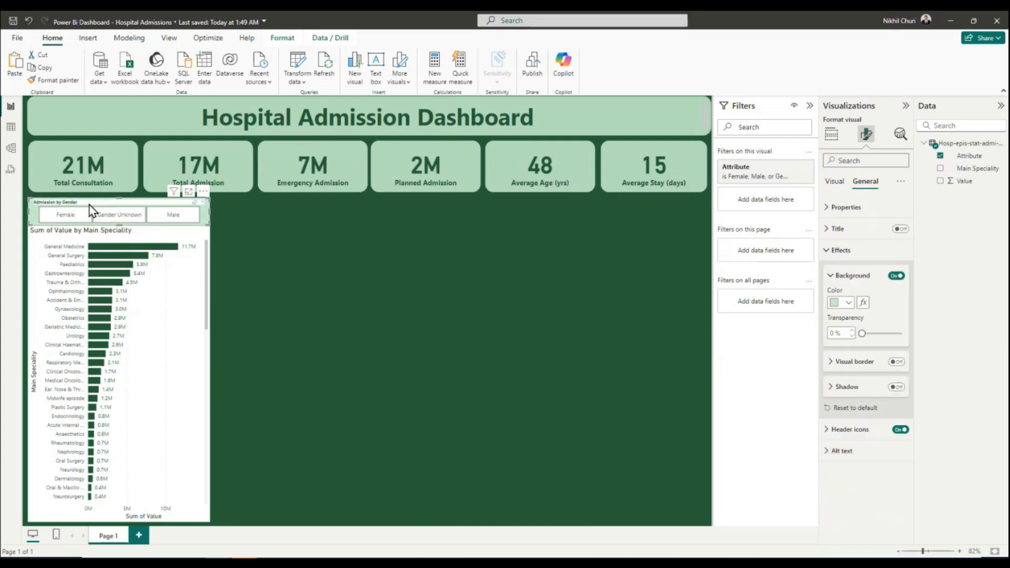
{"action": "left_click", "coordinate": [836, 249]}
Set the background color of the gender slicer's header to the same light green as the slicer's overall background.
{"action": "left_click", "coordinate": [835, 183]}
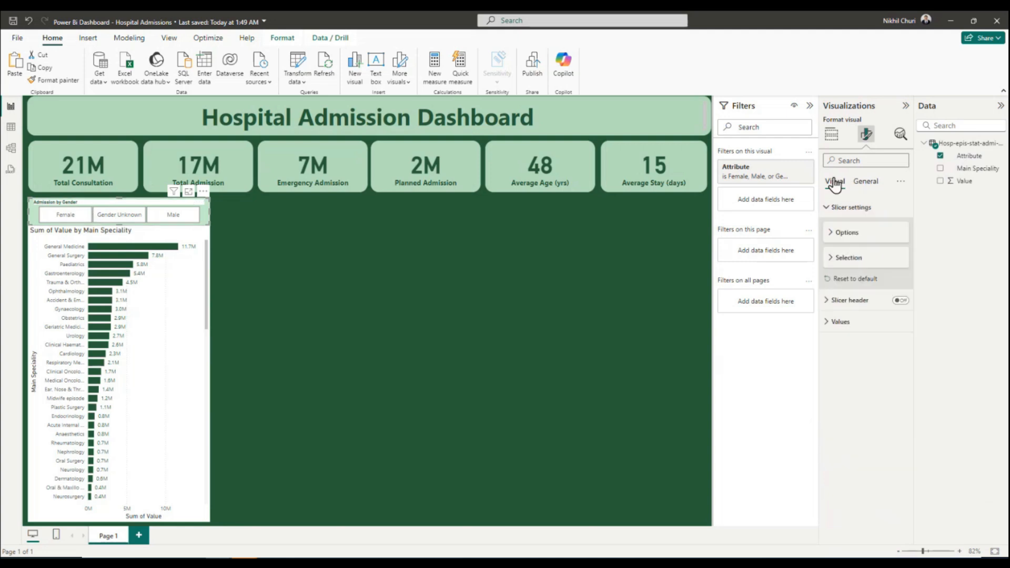
{"action": "left_click", "coordinate": [829, 300]}
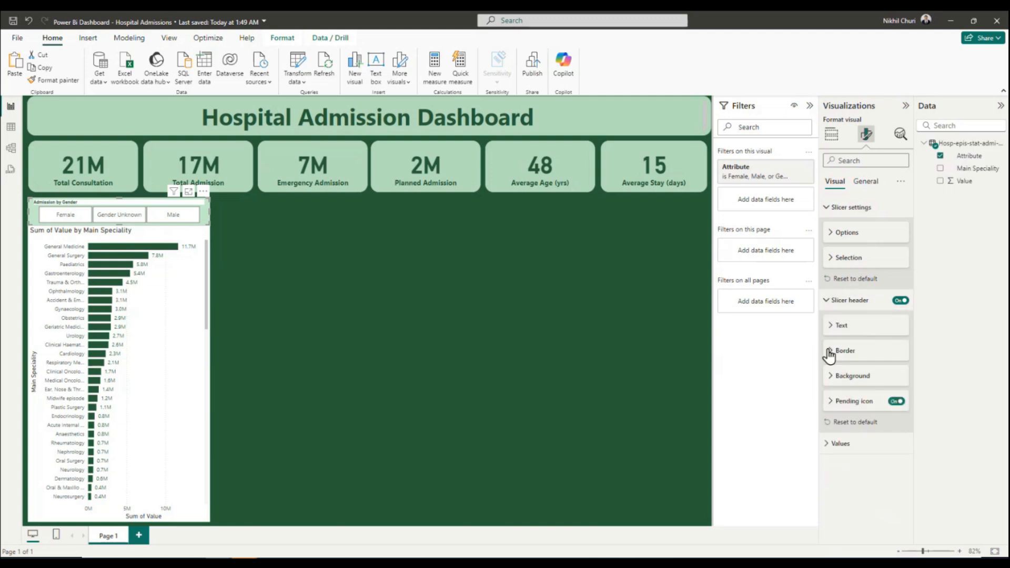
{"action": "left_click", "coordinate": [830, 376]}
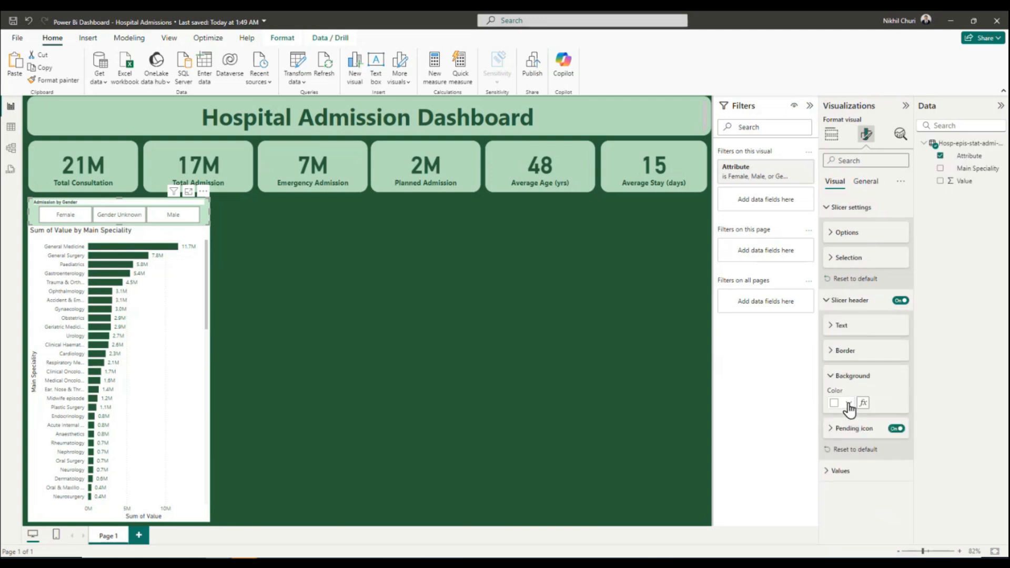
{"action": "left_click", "coordinate": [847, 403]}
{"action": "left_click", "coordinate": [841, 358]}
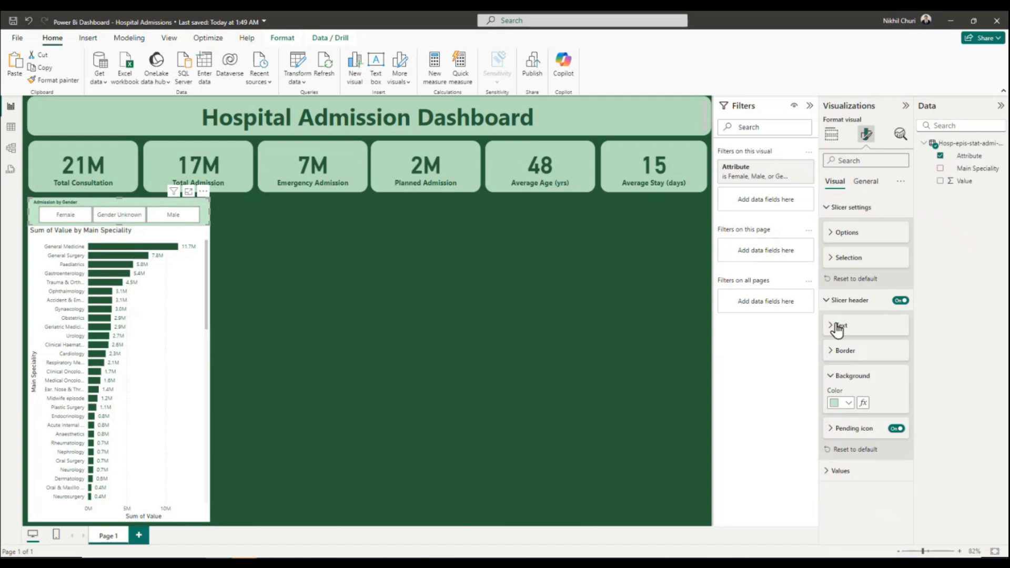
Fill the gender slicer's value tiles with the same light green background color.
{"action": "left_click", "coordinate": [832, 472]}
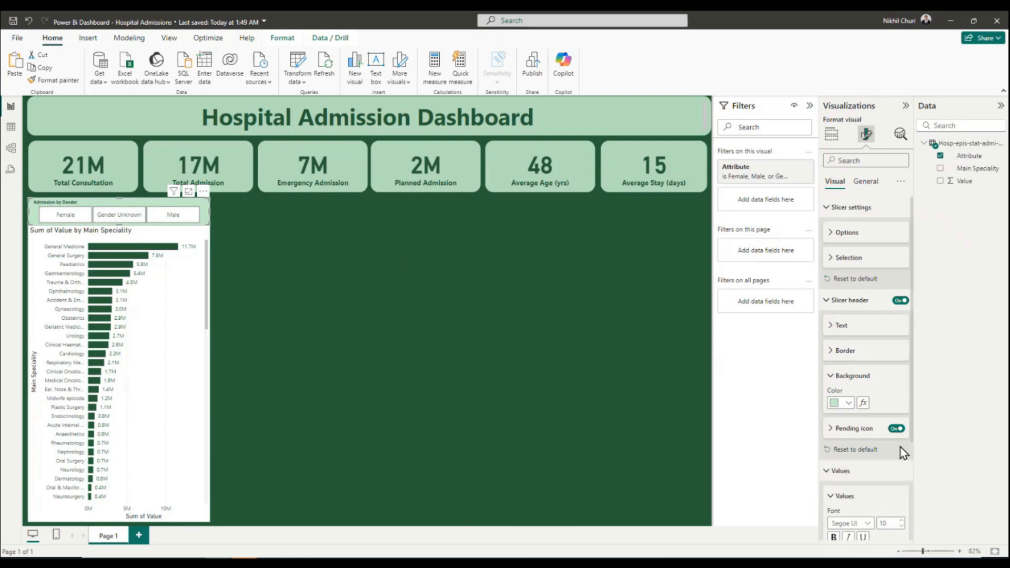
{"action": "scroll", "coordinate": [894, 449], "scroll_direction": "down", "scroll_amount": 3}
{"action": "left_click", "coordinate": [849, 508]}
{"action": "left_click", "coordinate": [835, 509]}
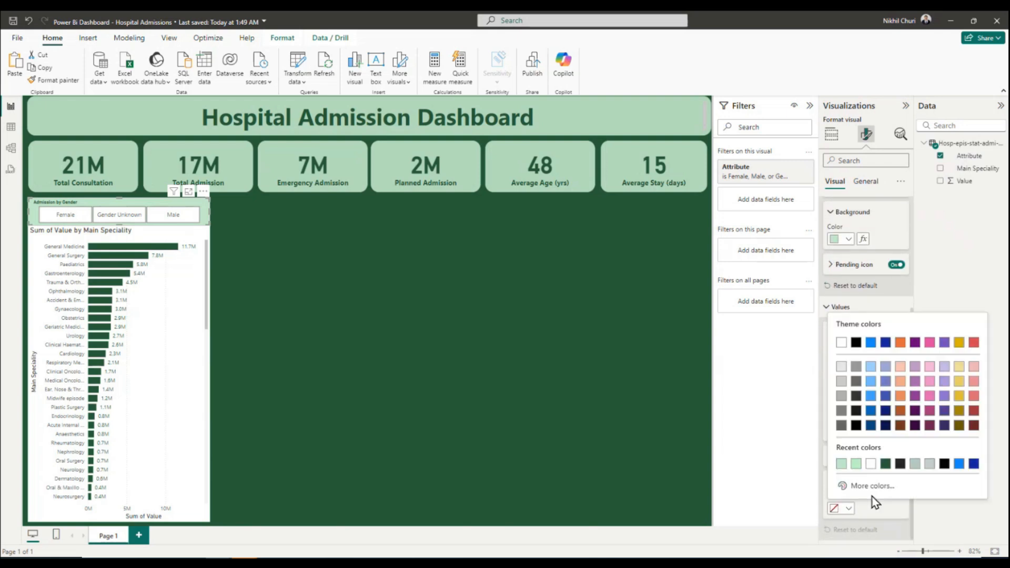
{"action": "left_click", "coordinate": [841, 467]}
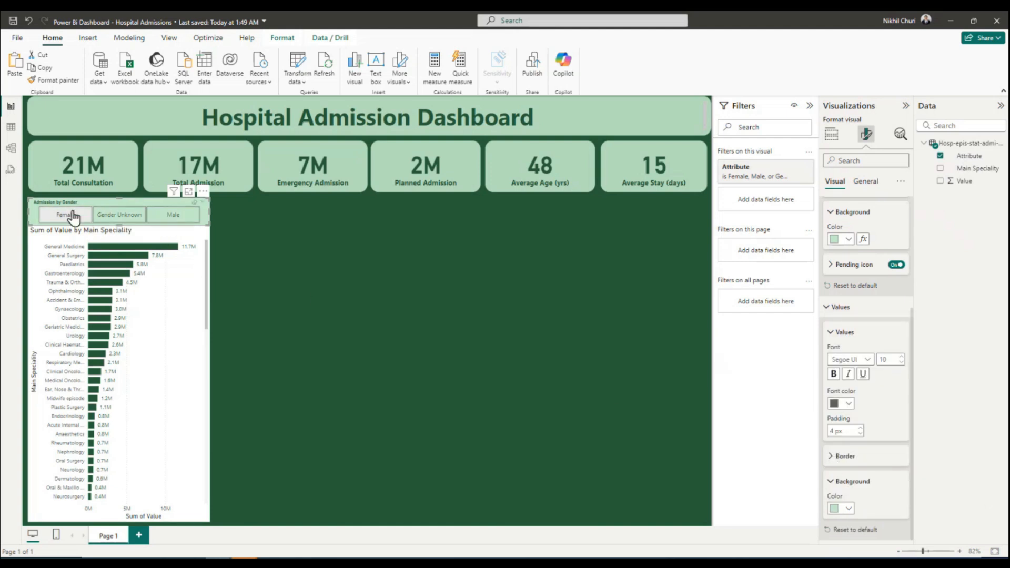
Make the text of the gender slicer's value tiles bold.
{"action": "left_click", "coordinate": [847, 405]}
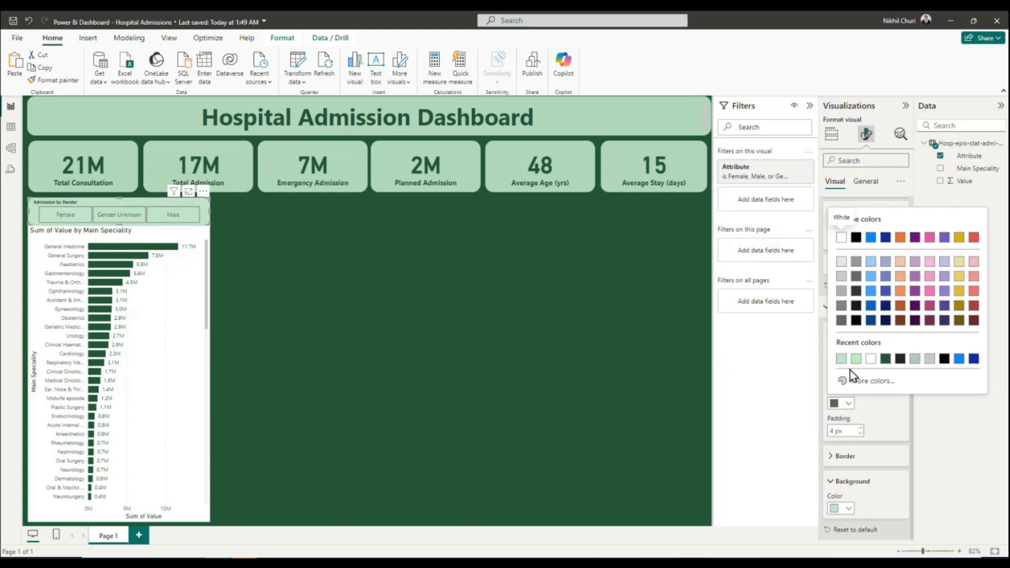
{"action": "left_click", "coordinate": [896, 428]}
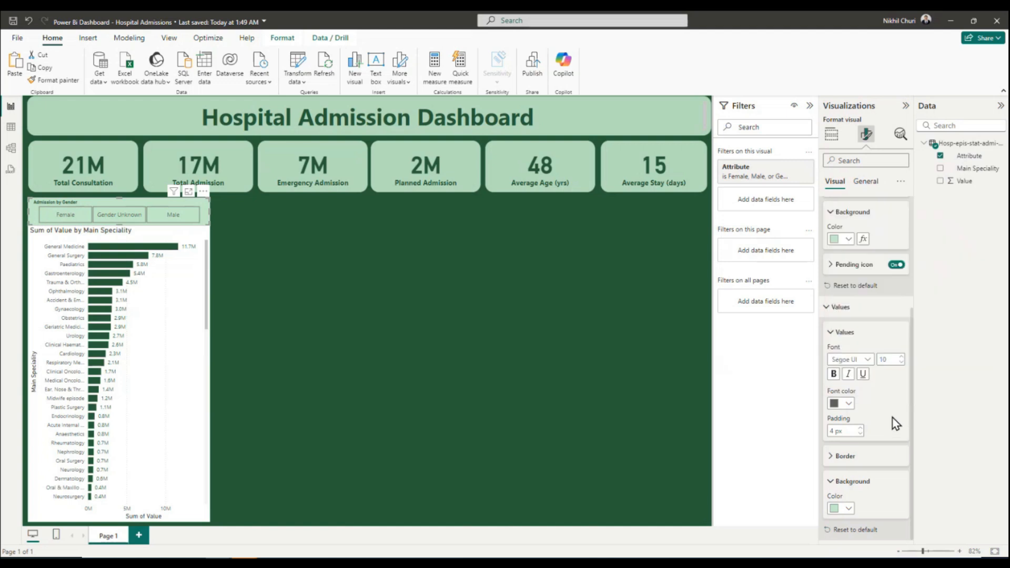
{"action": "left_click", "coordinate": [834, 374]}
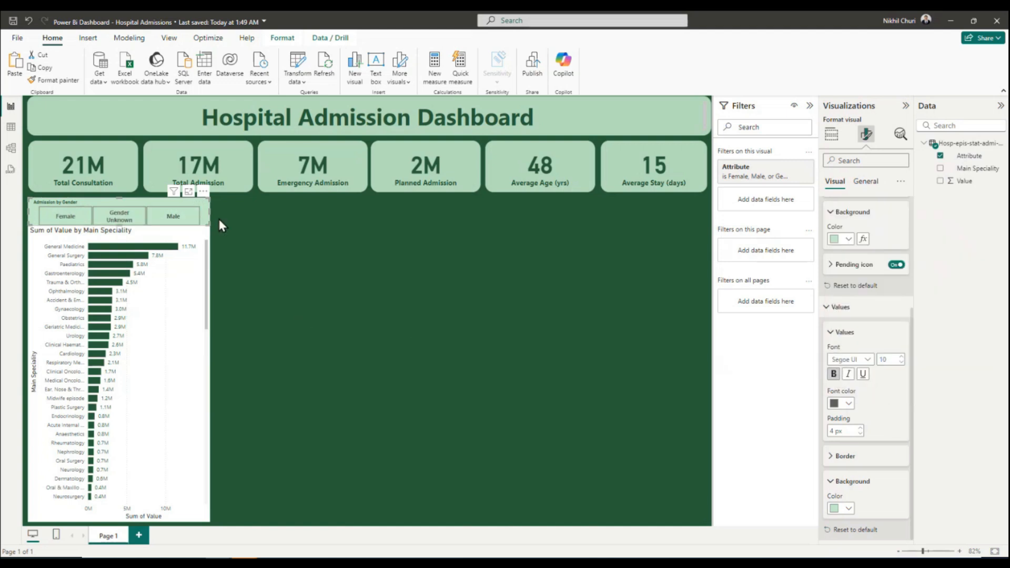
{"action": "left_click_drag", "start_coordinate": [214, 210], "coordinate": [210, 214]}
Give the gender slicer a dark green visual border with 20 px rounded corners.
{"action": "left_click", "coordinate": [837, 307]}
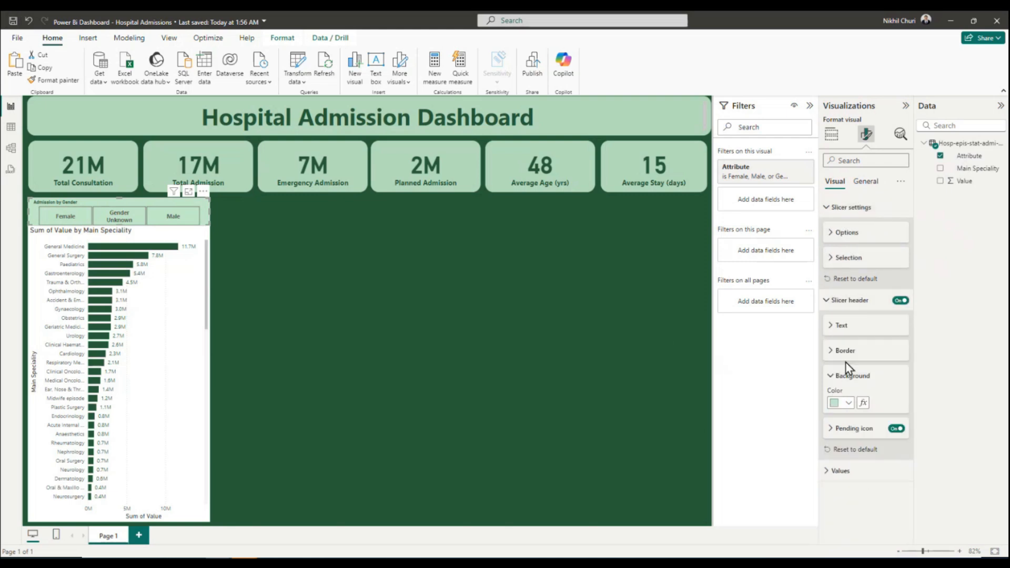
{"action": "left_click", "coordinate": [831, 376]}
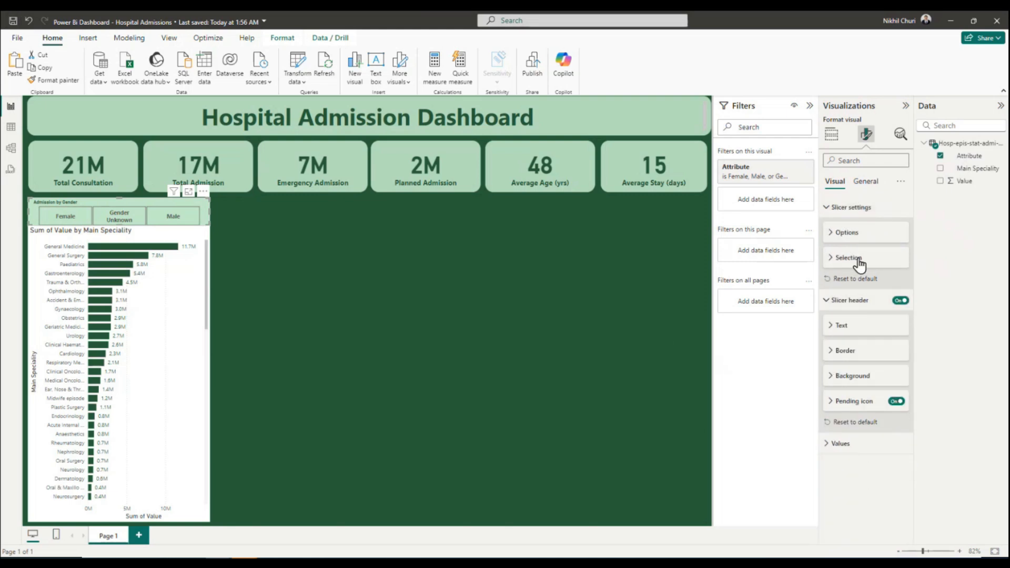
{"action": "left_click", "coordinate": [865, 181]}
{"action": "left_click", "coordinate": [827, 253]}
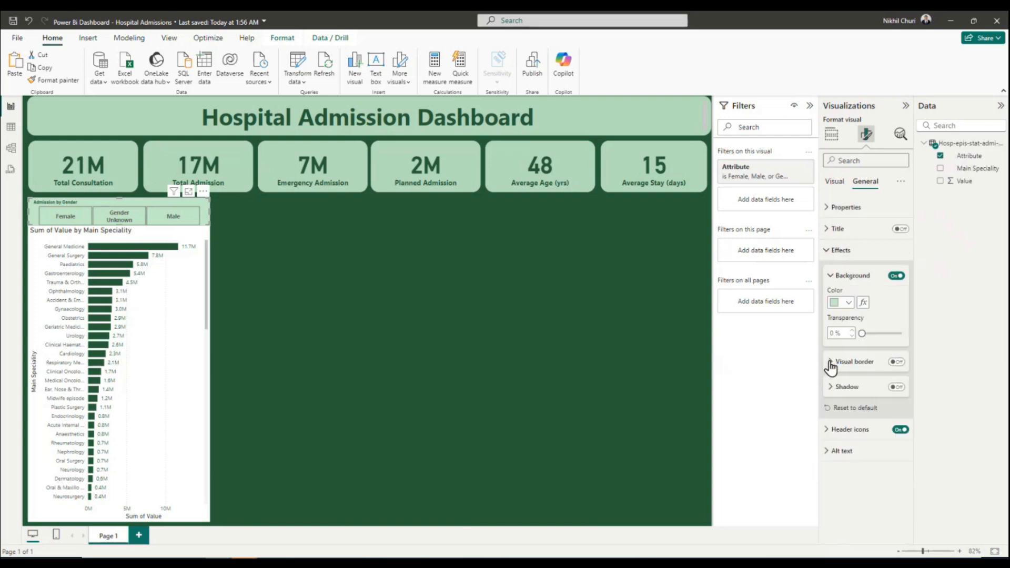
{"action": "left_click", "coordinate": [896, 362]}
{"action": "left_click", "coordinate": [829, 362]}
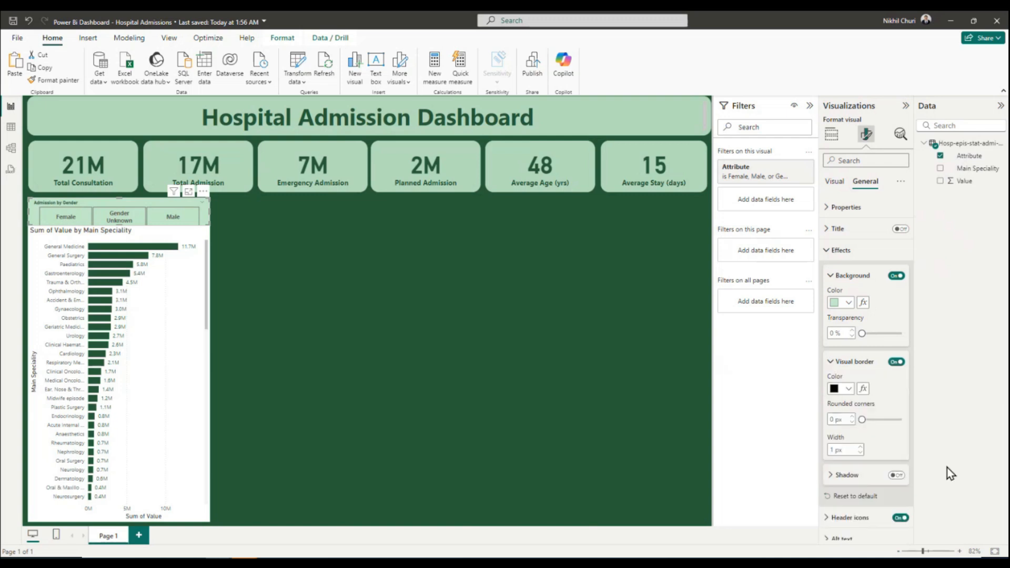
{"action": "type", "text": "20"}
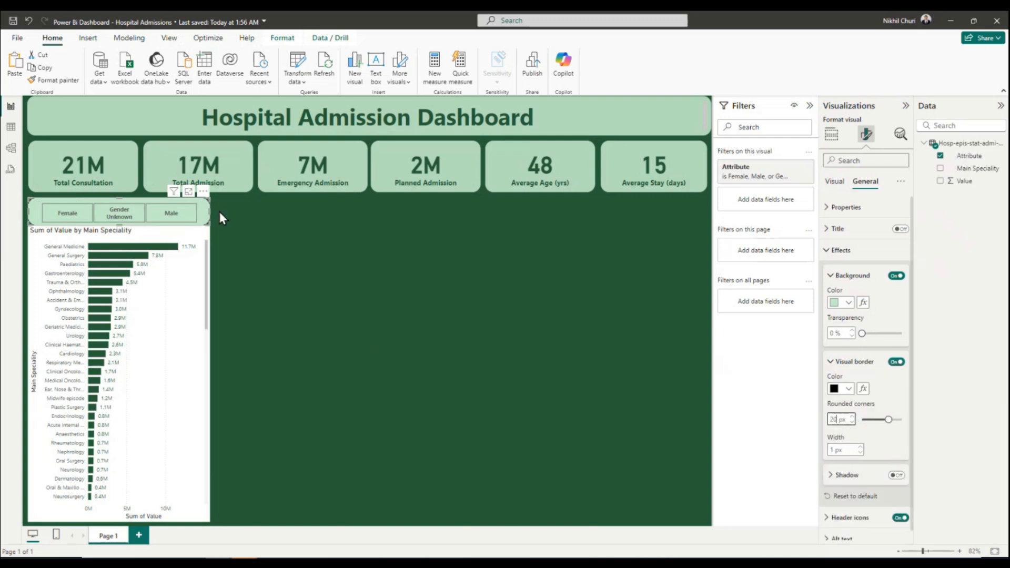
{"action": "left_click", "coordinate": [847, 389]}
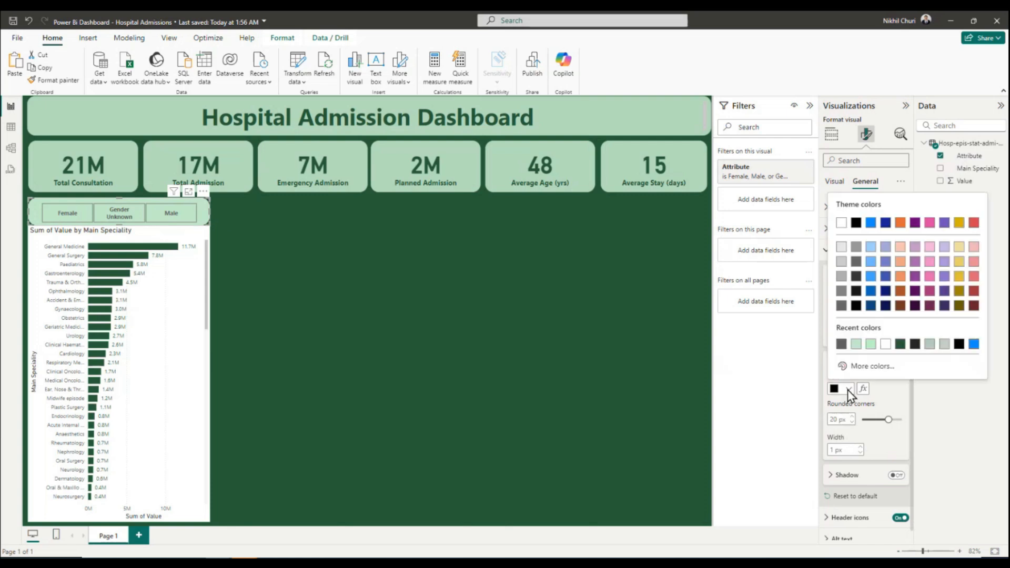
{"action": "left_click", "coordinate": [900, 344]}
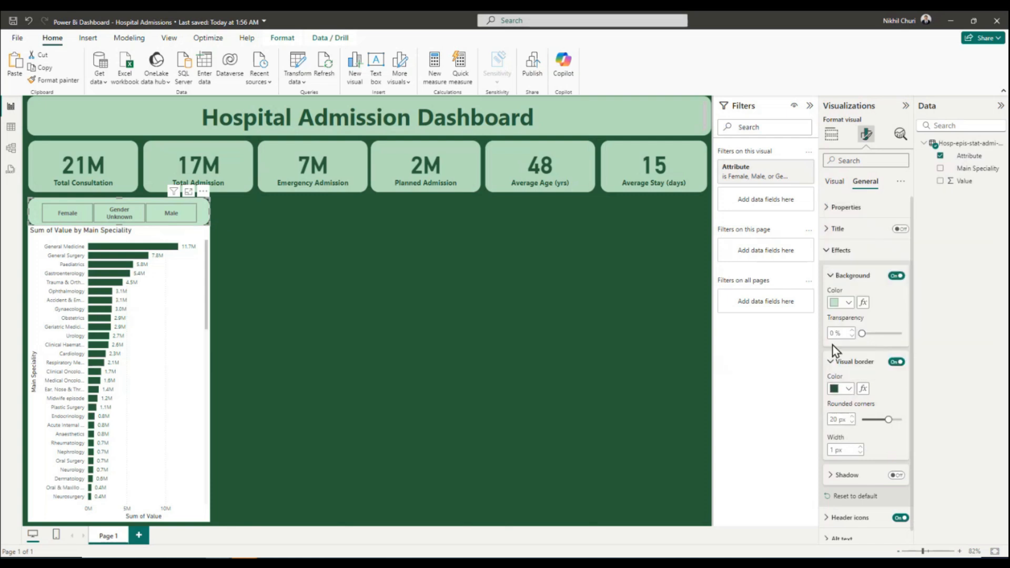
{"action": "left_click", "coordinate": [516, 349]}
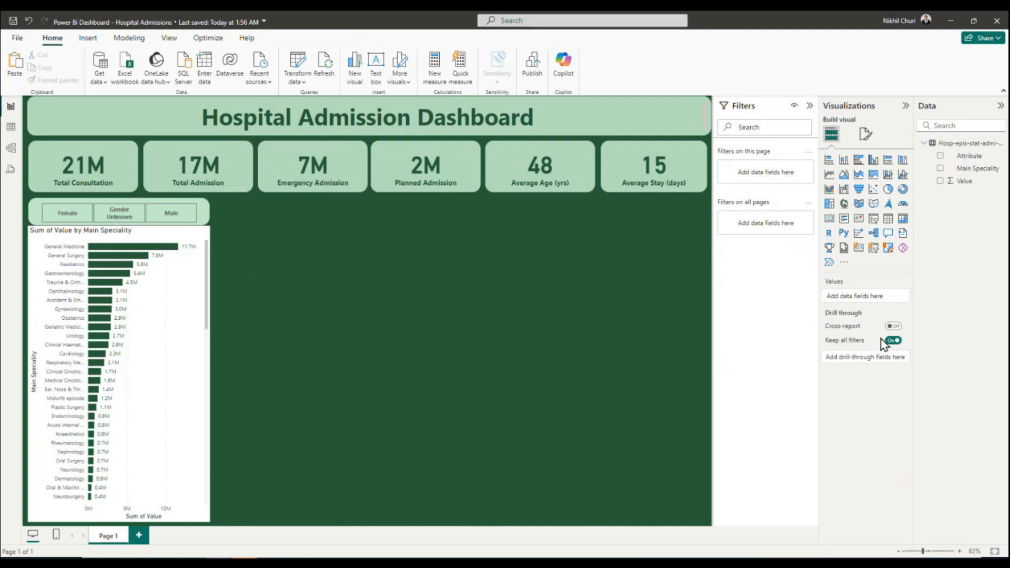
Select the bar chart by main speciality and open its visual formatting options.
{"action": "left_click", "coordinate": [190, 310]}
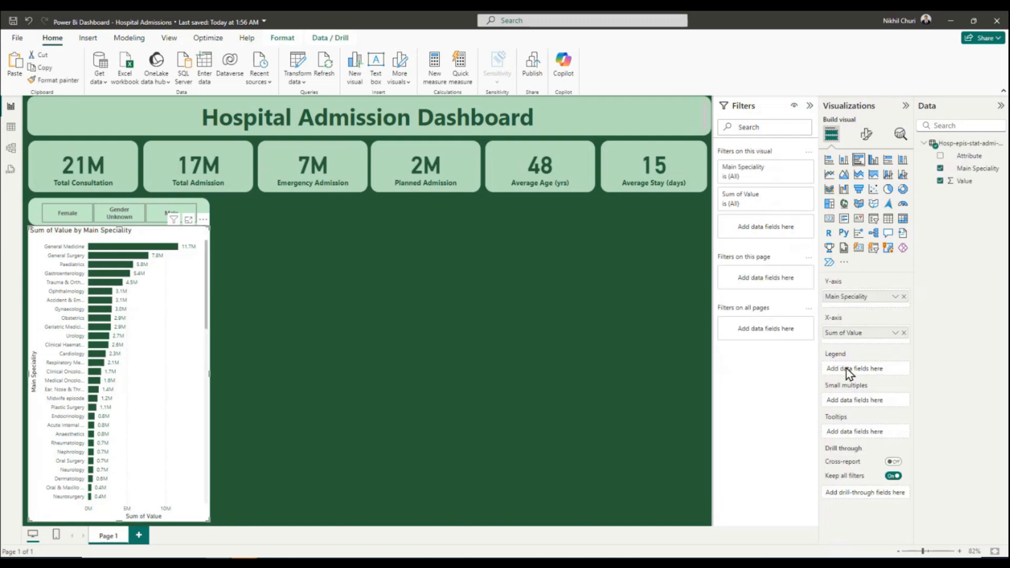
{"action": "left_click", "coordinate": [866, 137]}
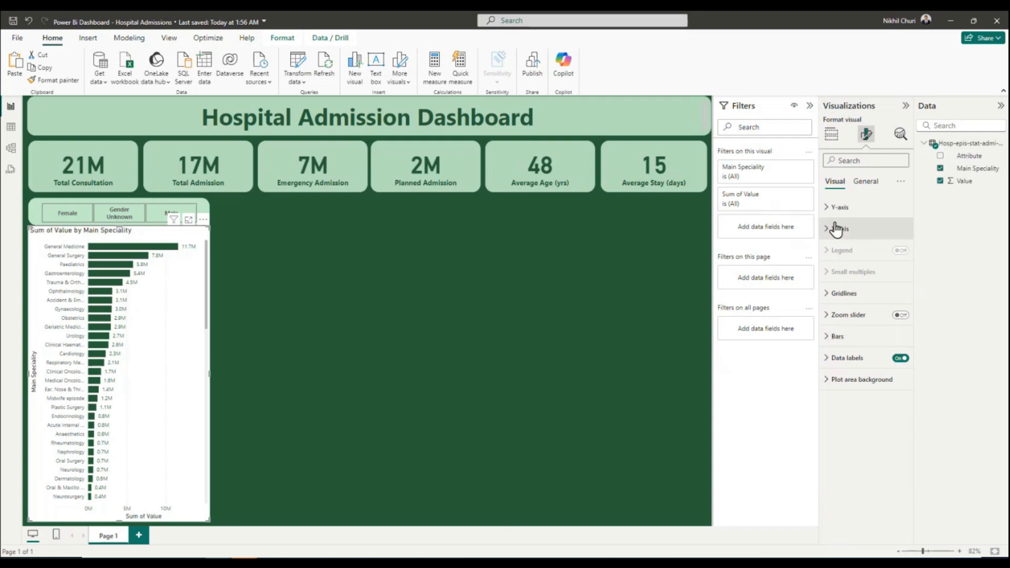
{"action": "left_click", "coordinate": [828, 340]}
{"action": "left_click", "coordinate": [828, 340]}
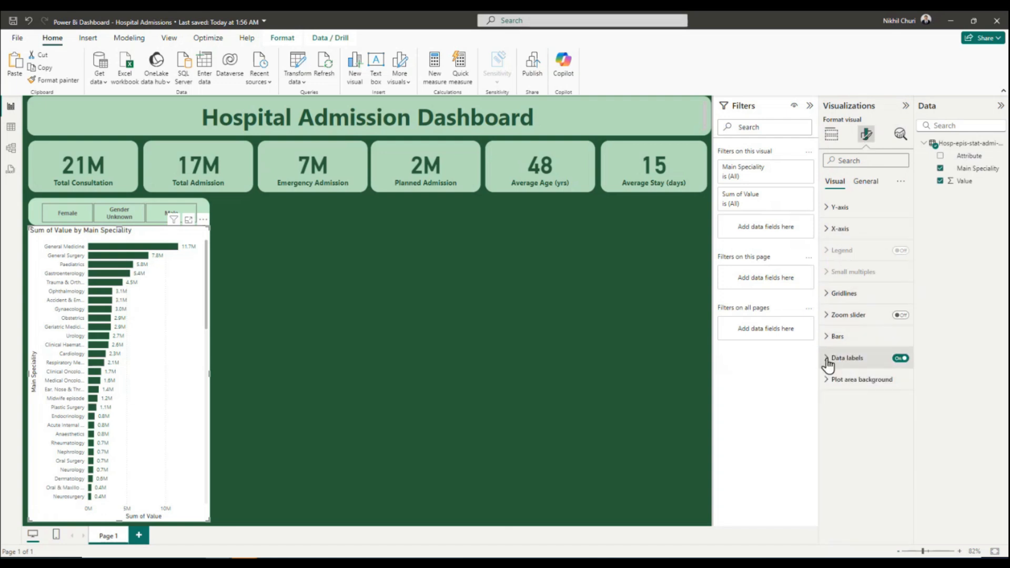
Try a background behind the bar chart's data labels, and switch it back off.
{"action": "left_click", "coordinate": [827, 359]}
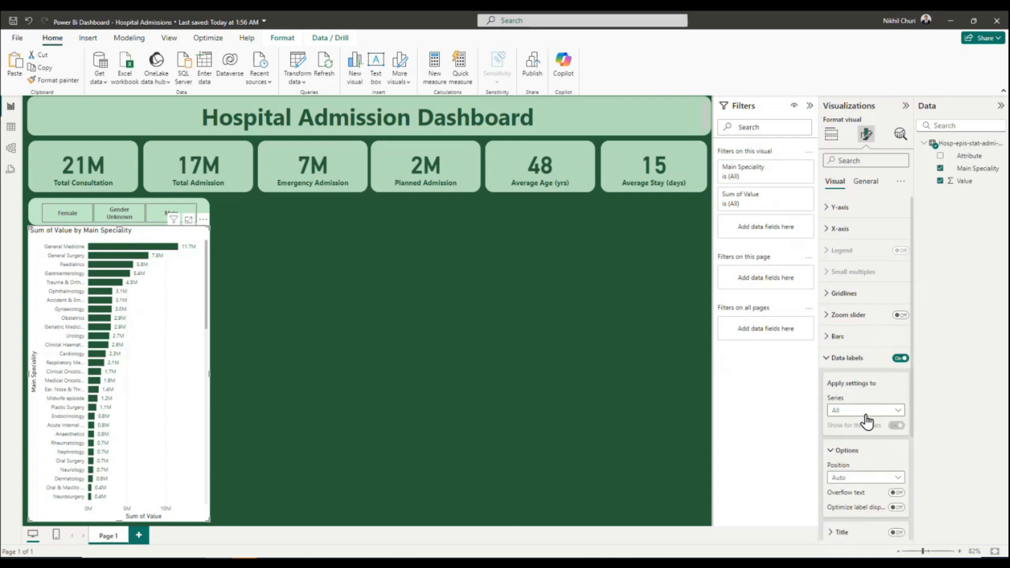
{"action": "scroll", "coordinate": [873, 486], "scroll_direction": "down", "scroll_amount": 3}
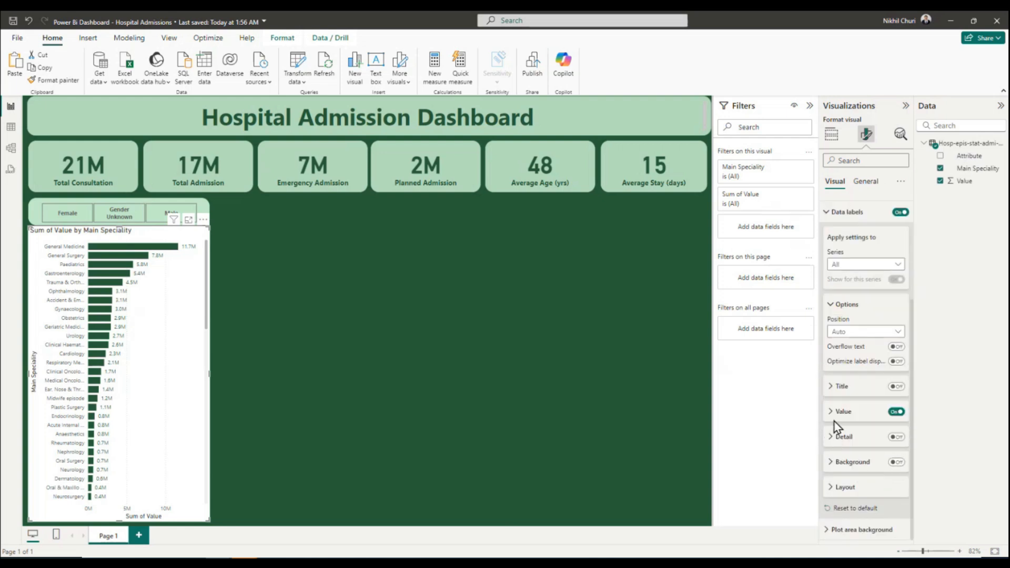
{"action": "left_click", "coordinate": [830, 464]}
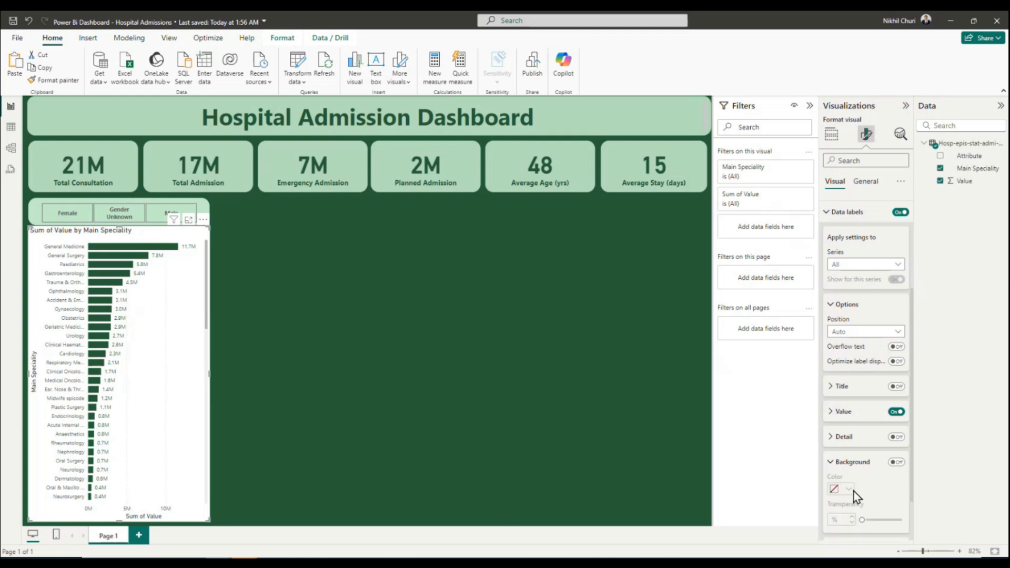
{"action": "left_click", "coordinate": [896, 462]}
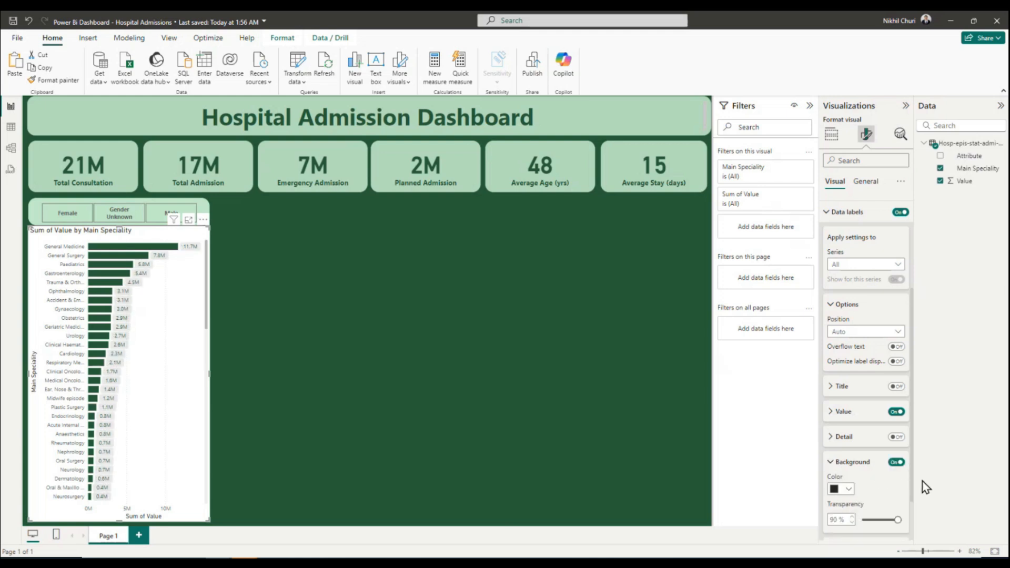
{"action": "left_click", "coordinate": [896, 462]}
{"action": "left_click", "coordinate": [897, 462]}
{"action": "left_click", "coordinate": [897, 463]}
{"action": "left_click", "coordinate": [831, 464]}
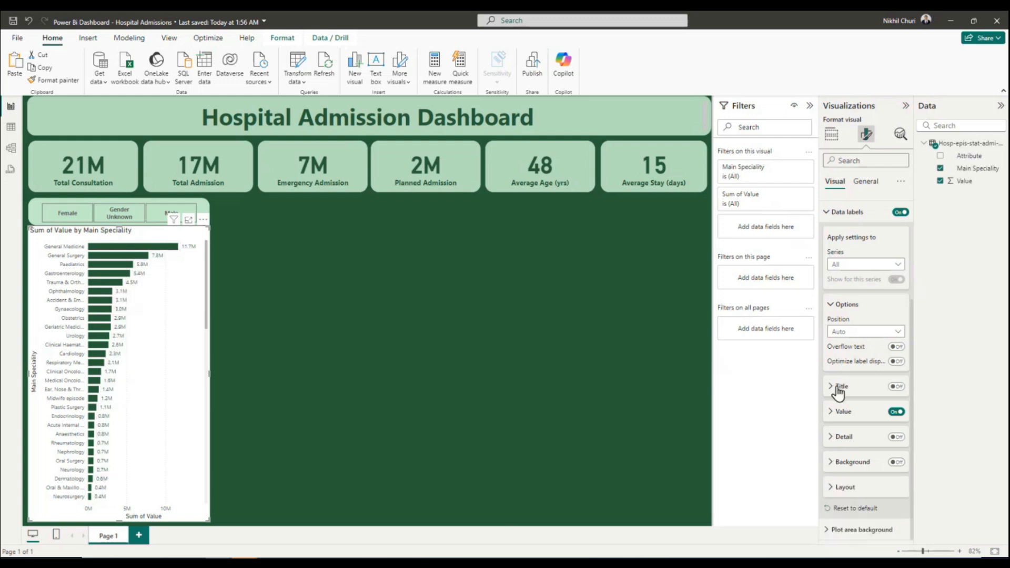
{"action": "left_click", "coordinate": [830, 305]}
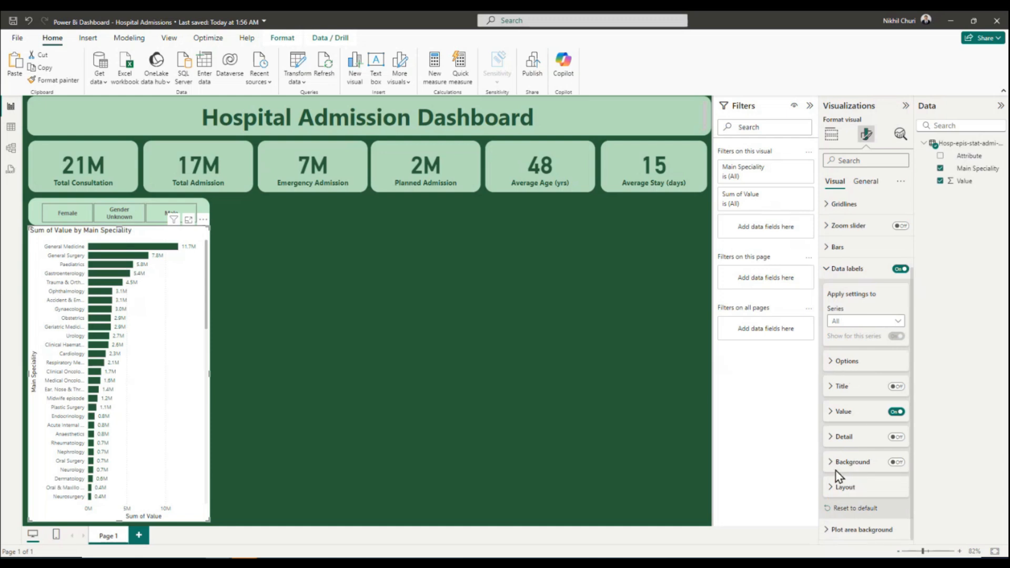
{"action": "left_click", "coordinate": [827, 274]}
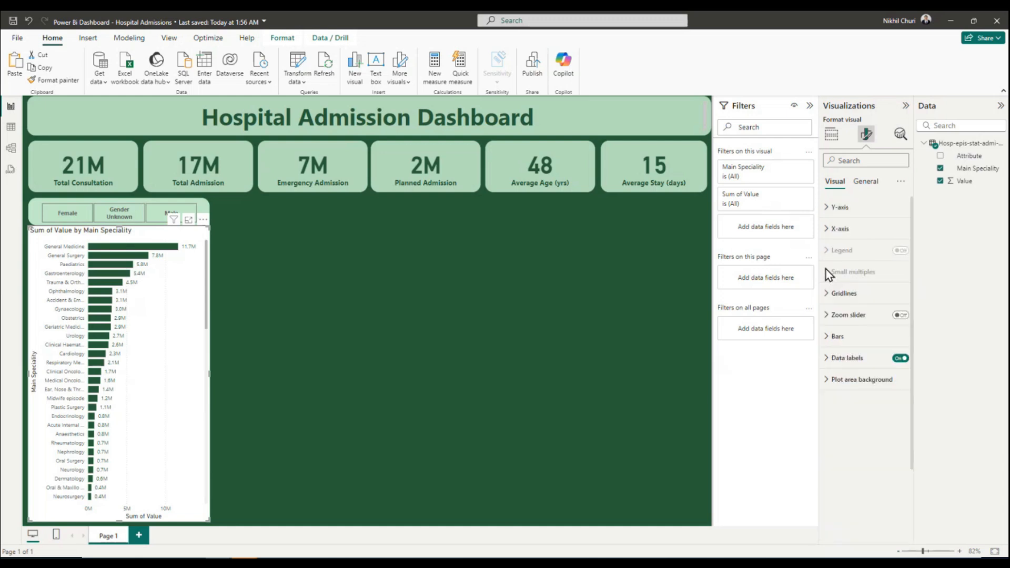
Set the bar chart's overall background to the light green from the recent colors.
{"action": "left_click", "coordinate": [865, 181]}
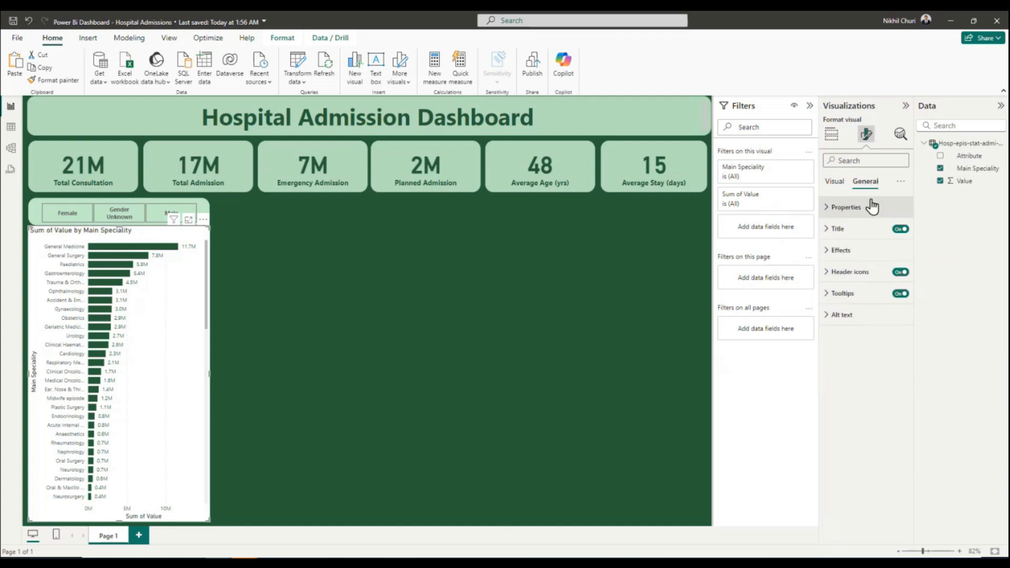
{"action": "left_click", "coordinate": [827, 251]}
{"action": "left_click", "coordinate": [848, 303]}
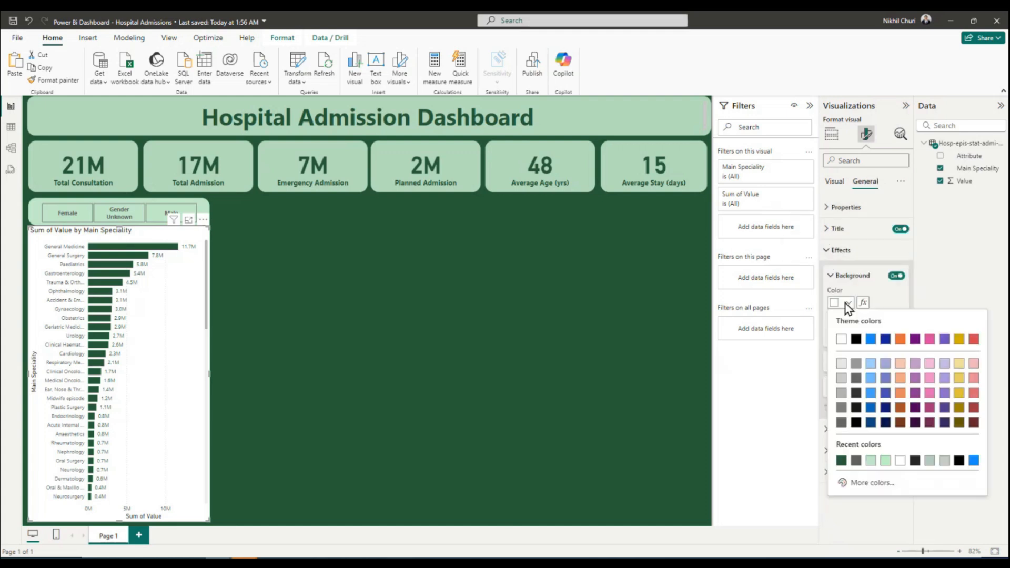
{"action": "left_click", "coordinate": [882, 461]}
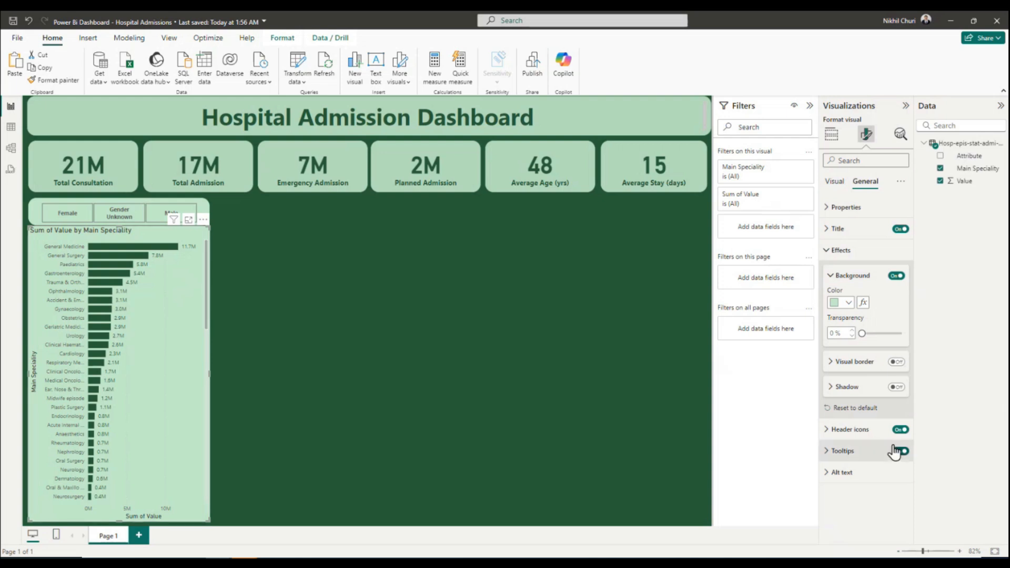
Give the bar chart a dark green visual border with 20 px rounded corners.
{"action": "left_click", "coordinate": [896, 362]}
{"action": "left_click", "coordinate": [828, 363]}
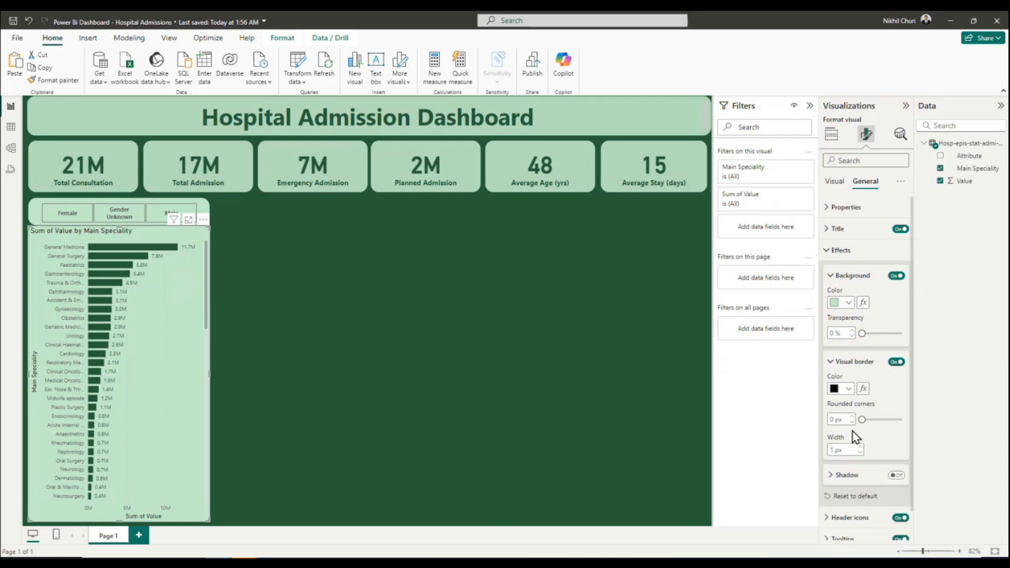
{"action": "left_click", "coordinate": [849, 390]}
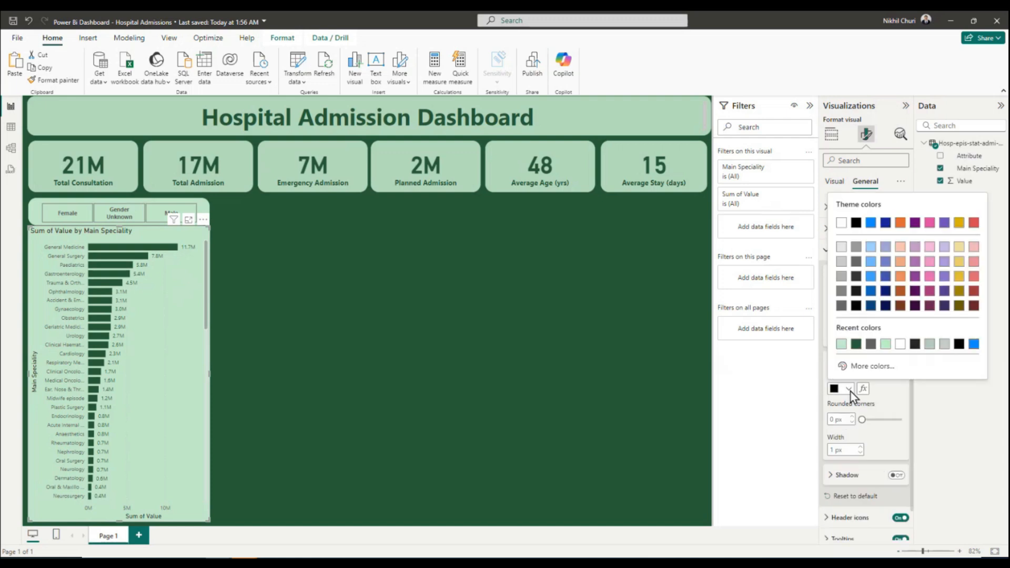
{"action": "left_click", "coordinate": [862, 344]}
{"action": "left_click", "coordinate": [844, 419]}
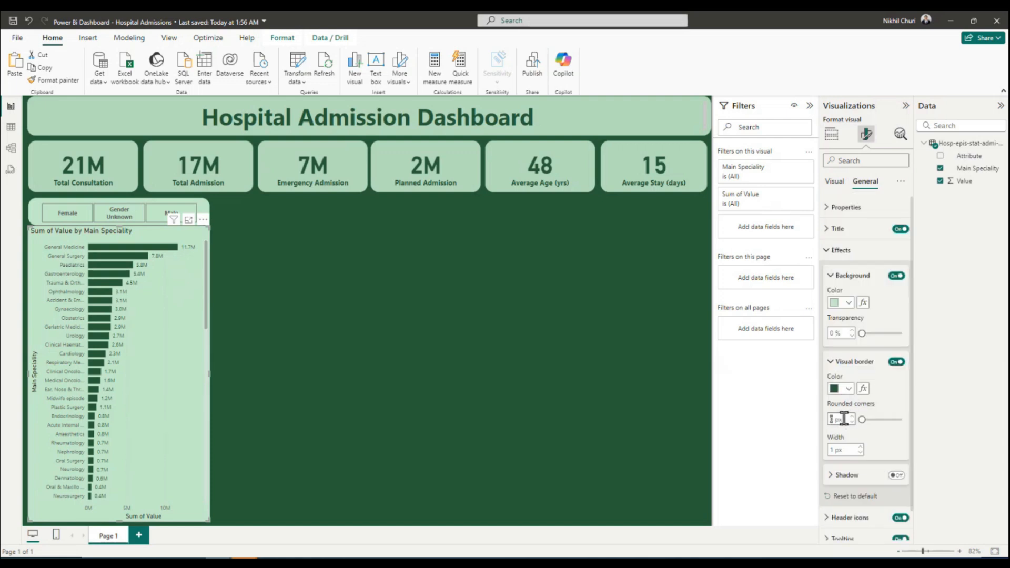
{"action": "type", "text": "20"}
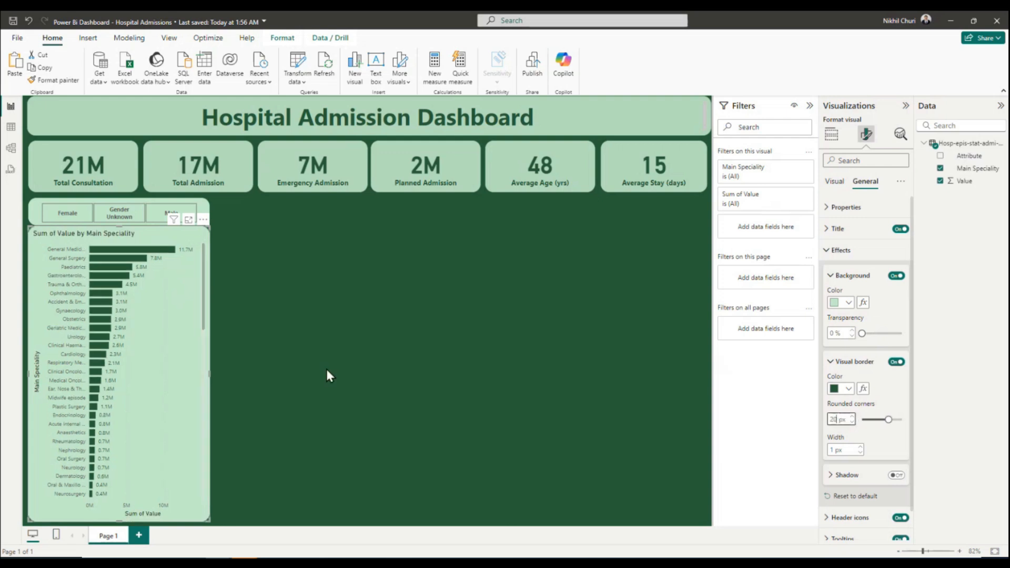
{"action": "left_click", "coordinate": [326, 370]}
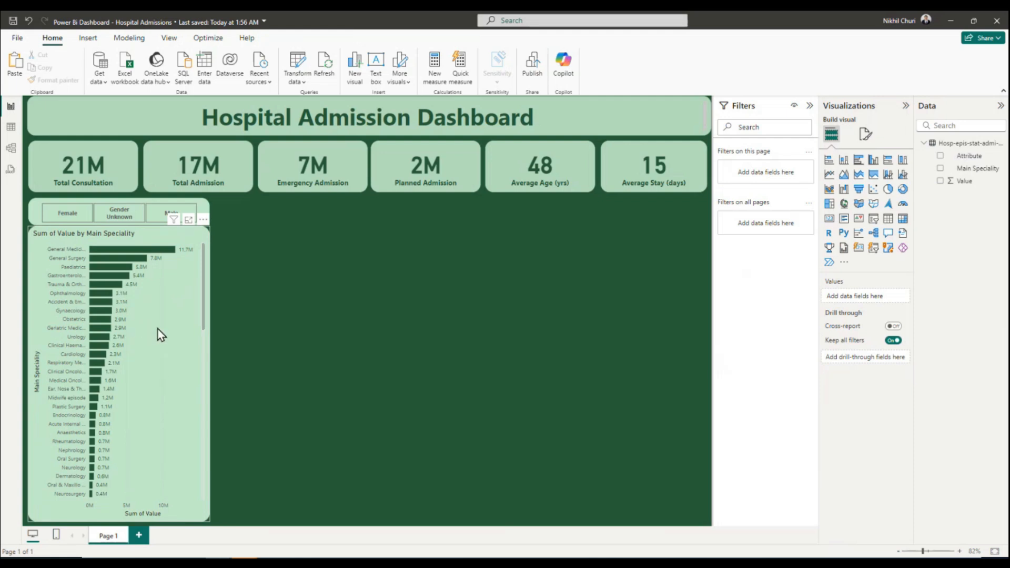
{"action": "scroll", "coordinate": [120, 299], "scroll_direction": "down", "scroll_amount": 5}
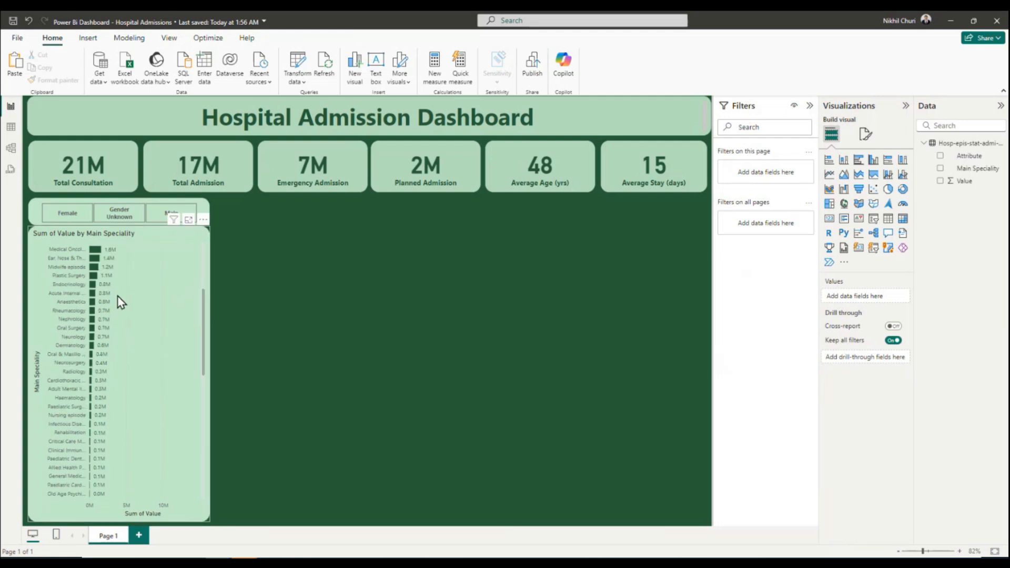
{"action": "scroll", "coordinate": [124, 304], "scroll_direction": "up", "scroll_amount": 5}
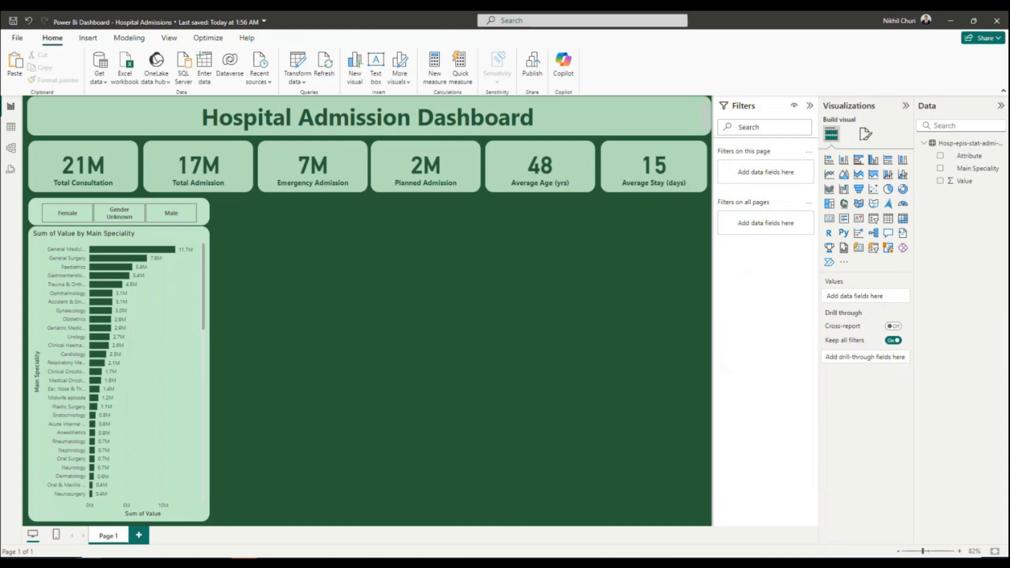
Select the main speciality bar chart again for further formatting.
{"action": "left_click", "coordinate": [86, 233]}
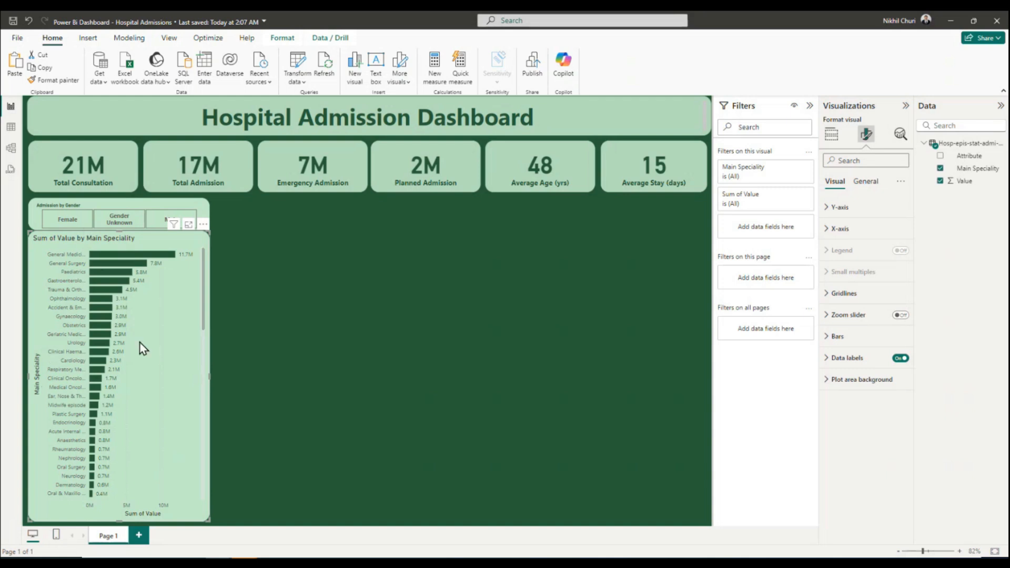
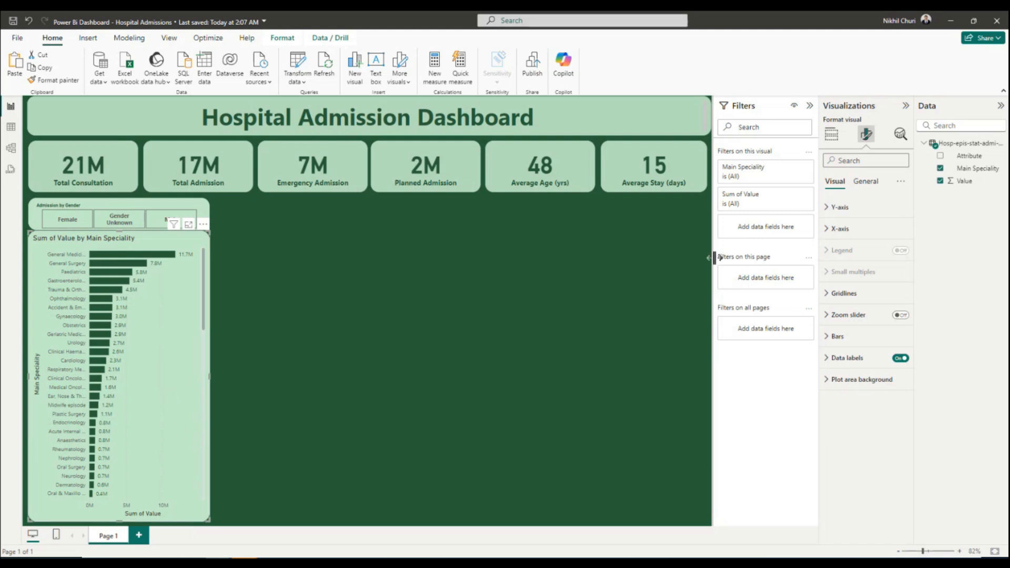
Turn off the X-axis values and the X-axis title on the main speciality bar chart.
{"action": "left_click", "coordinate": [865, 181]}
{"action": "left_click", "coordinate": [831, 136]}
{"action": "left_click", "coordinate": [867, 134]}
{"action": "left_click", "coordinate": [825, 230]}
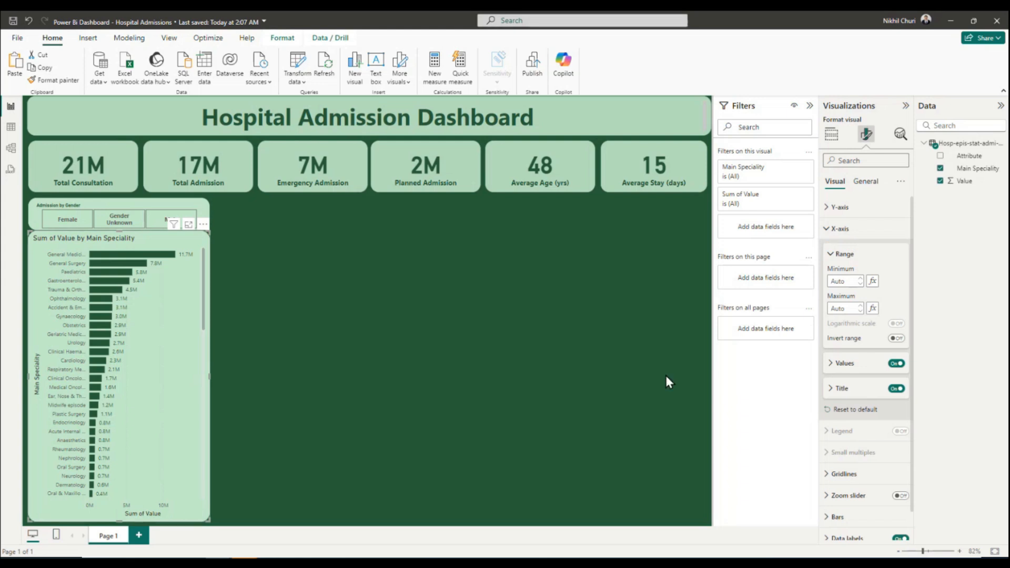
{"action": "left_click", "coordinate": [895, 364]}
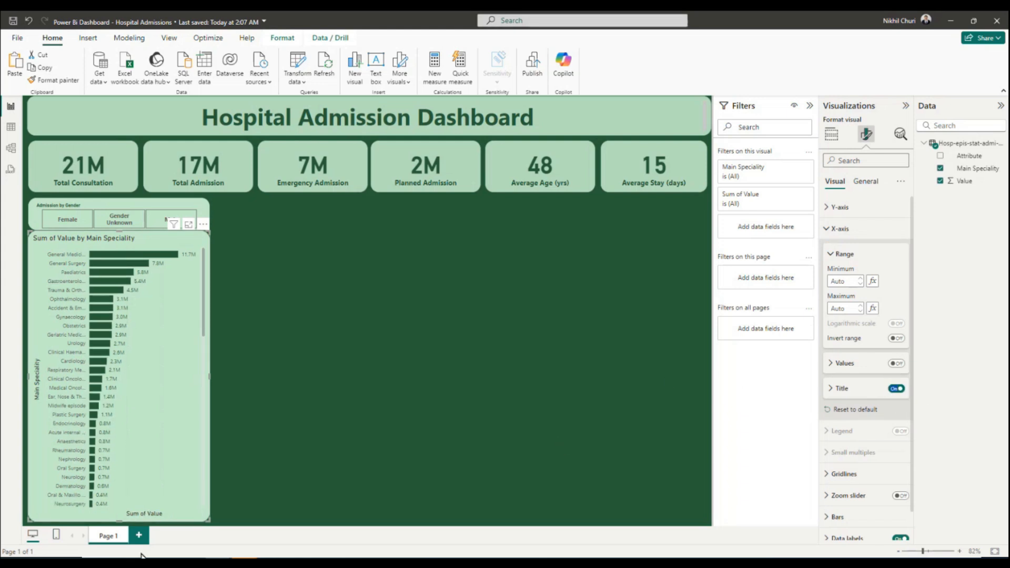
{"action": "left_click", "coordinate": [904, 394]}
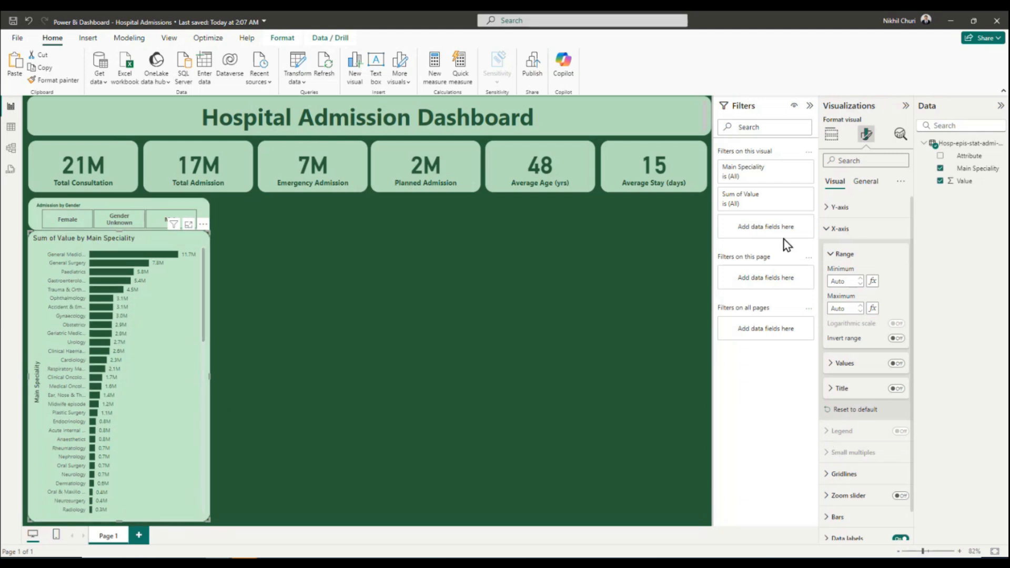
Turn off the main speciality bar chart's title and deselect the chart.
{"action": "left_click", "coordinate": [840, 229]}
{"action": "left_click", "coordinate": [865, 182]}
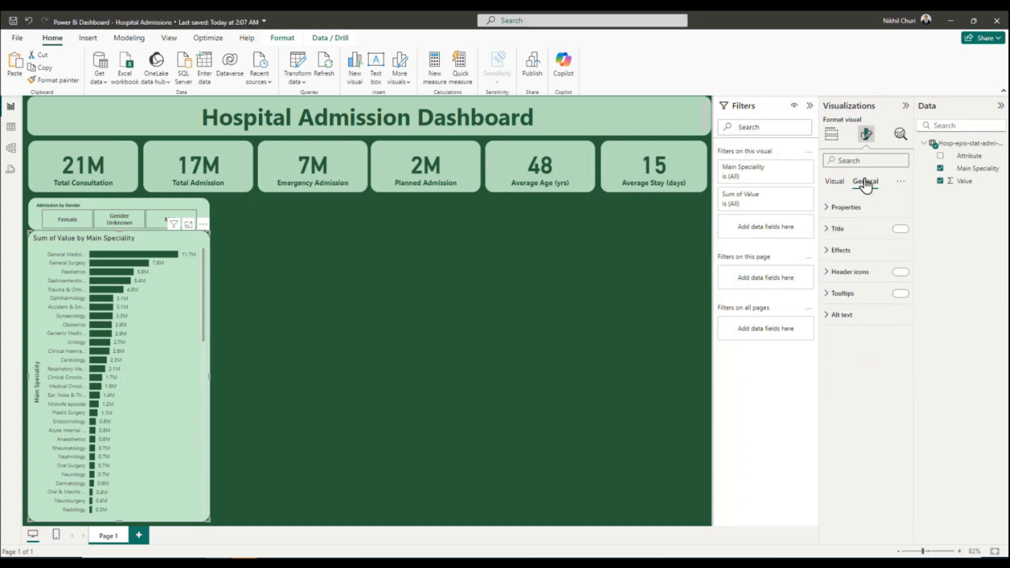
{"action": "left_click", "coordinate": [900, 230]}
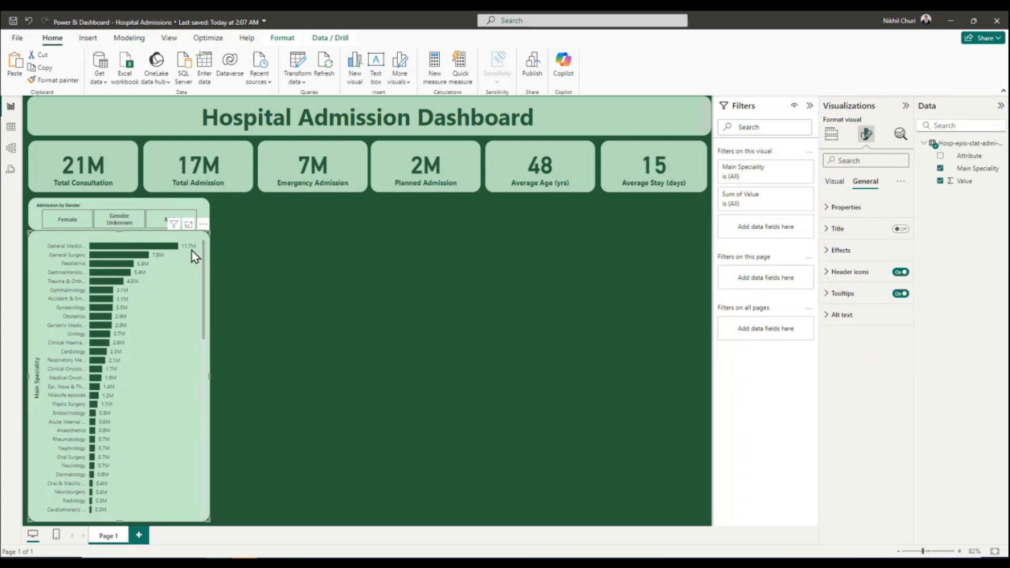
{"action": "left_click", "coordinate": [227, 245]}
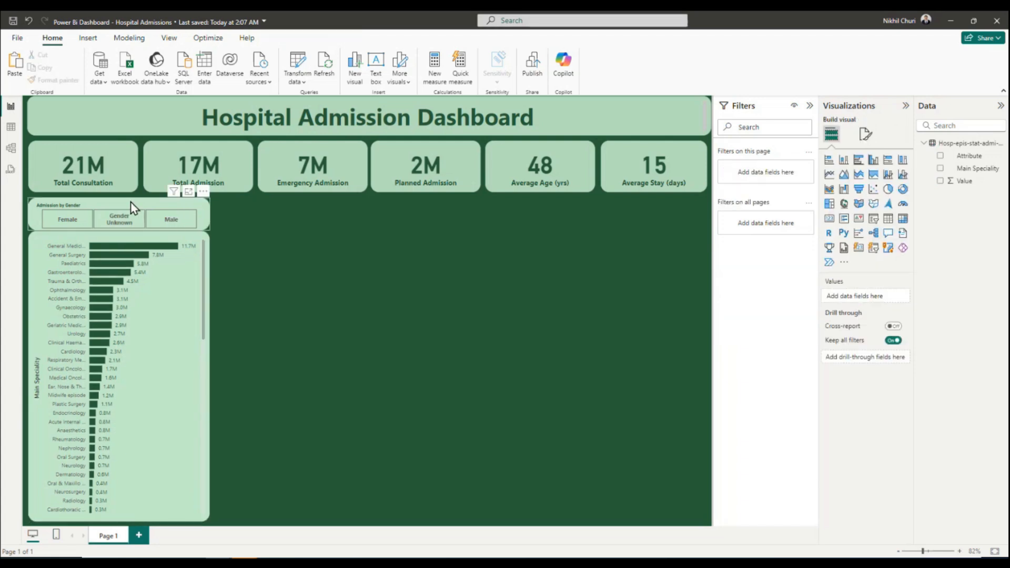
Undo the upward shift of the gender slicer and save the report.
{"action": "left_click_drag", "start_coordinate": [131, 201], "coordinate": [131, 198]}
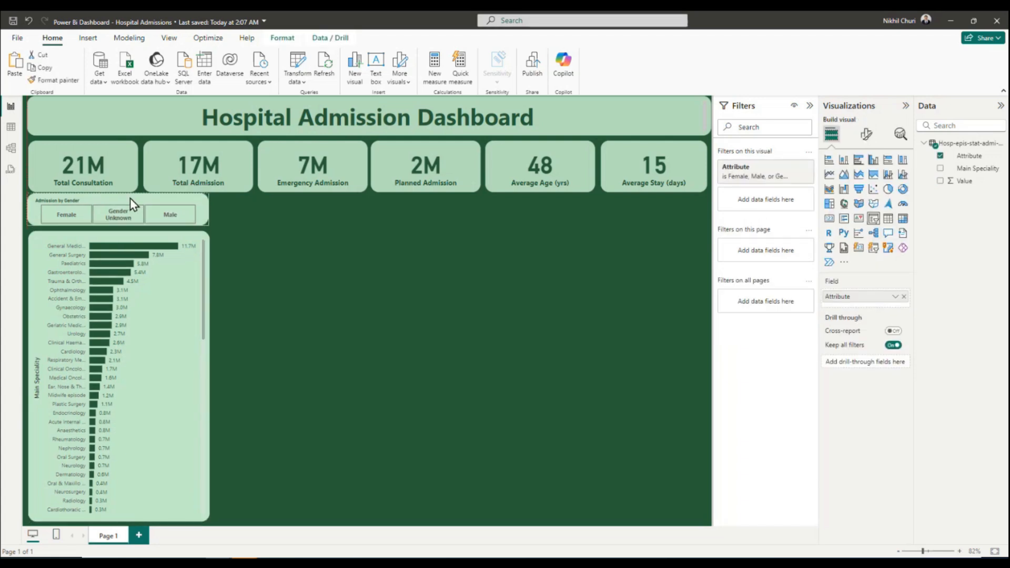
{"action": "key", "text": "ctrl+z"}
{"action": "left_click", "coordinate": [252, 232]}
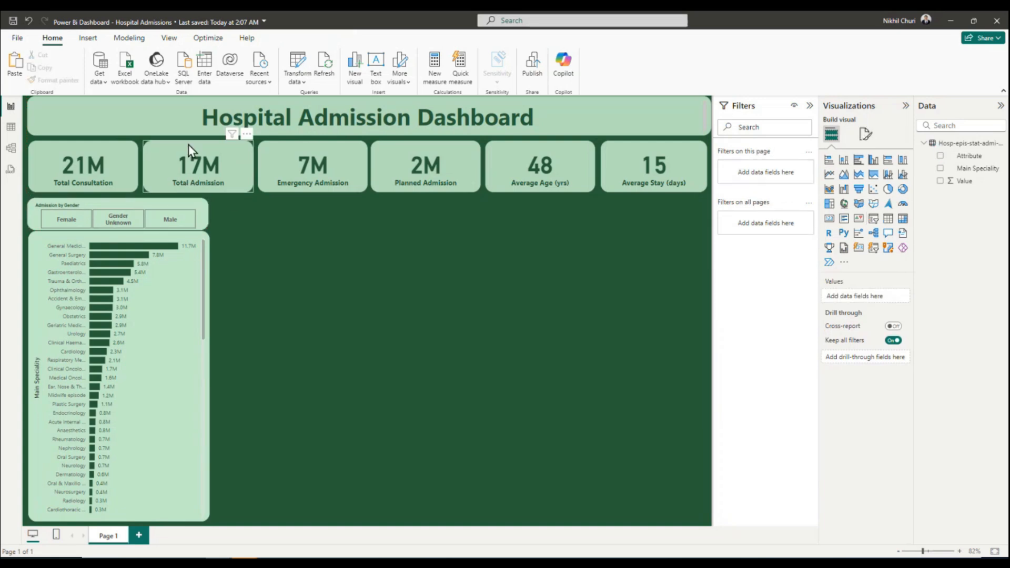
{"action": "left_click", "coordinate": [13, 21]}
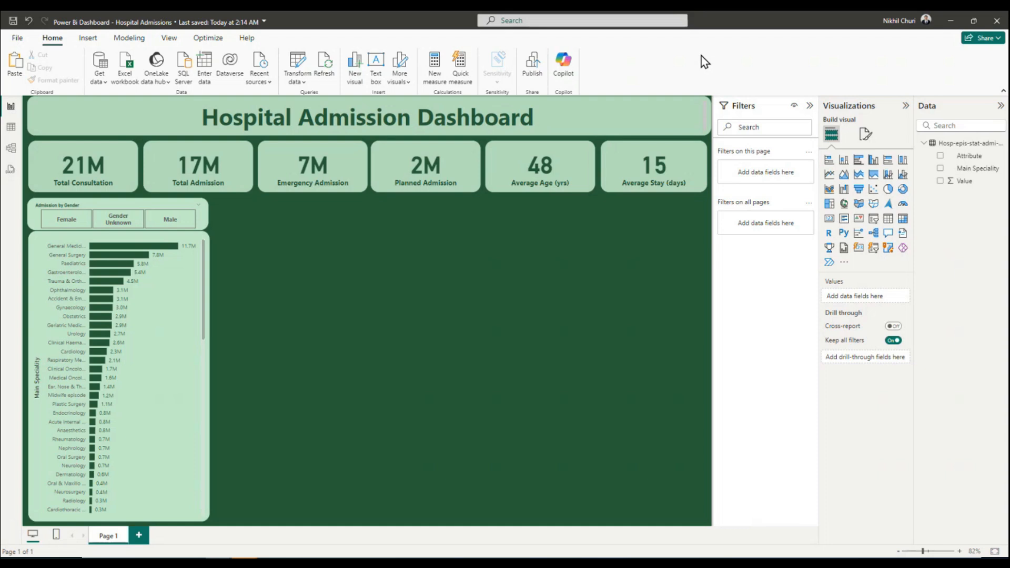
Insert a clustered column chart beside the bar chart, widened to the Planned Admission card's edge, starting directly below the KPI cards and ending about mid-page.
{"action": "left_click", "coordinate": [873, 161]}
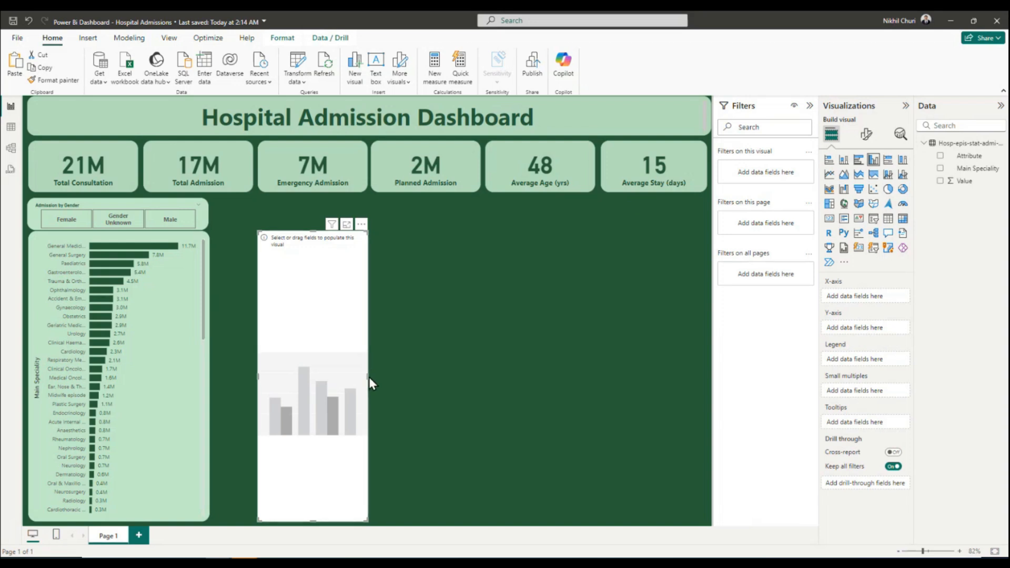
{"action": "left_click_drag", "start_coordinate": [259, 377], "coordinate": [211, 384]}
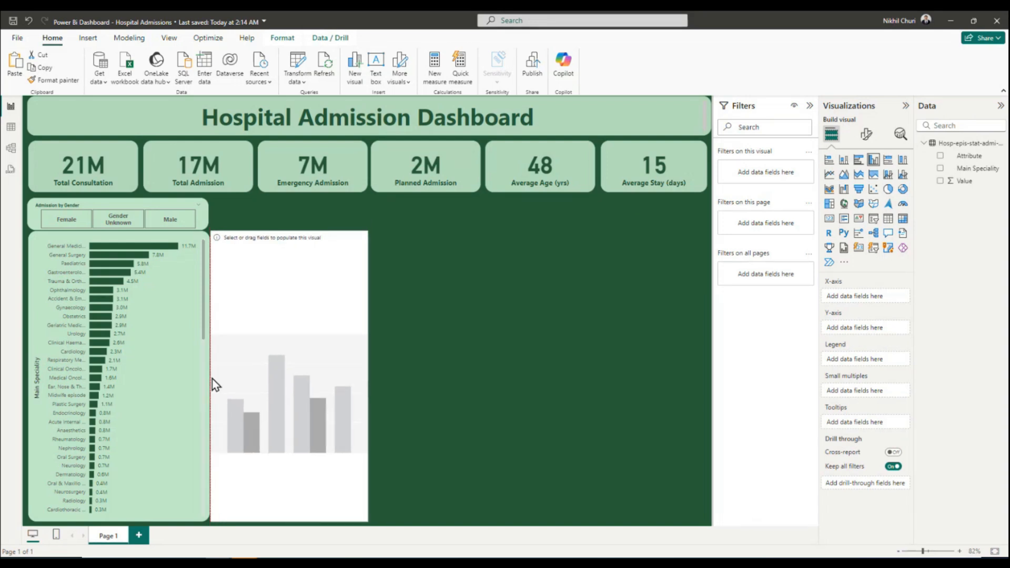
{"action": "left_click_drag", "start_coordinate": [370, 374], "coordinate": [481, 377]}
{"action": "mouse_move", "coordinate": [382, 253]}
{"action": "left_mouse_down"}
{"action": "mouse_move", "coordinate": [363, 254]}
{"action": "mouse_move", "coordinate": [366, 244]}
{"action": "left_mouse_up"}
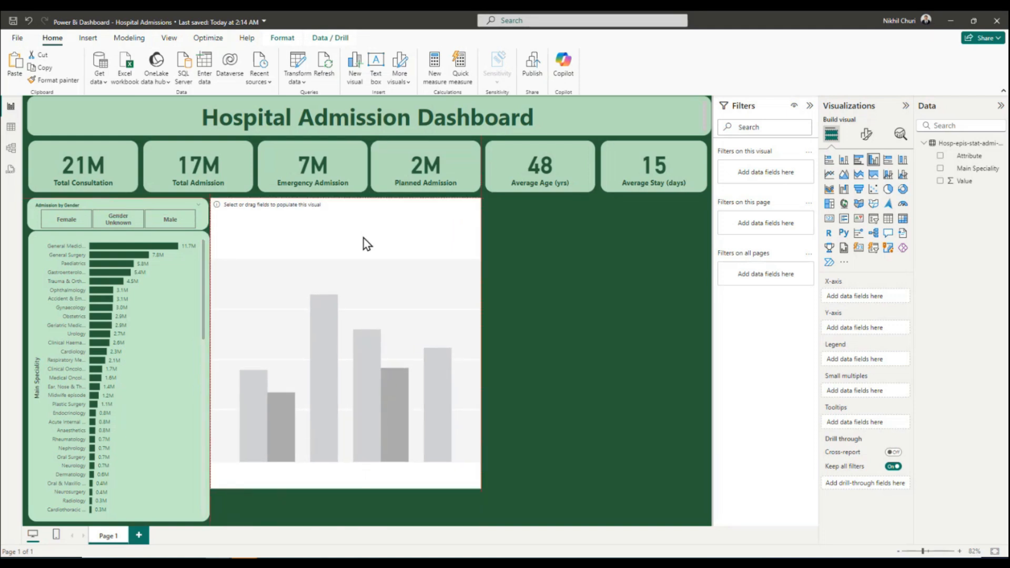
{"action": "left_click_drag", "start_coordinate": [346, 488], "coordinate": [334, 353]}
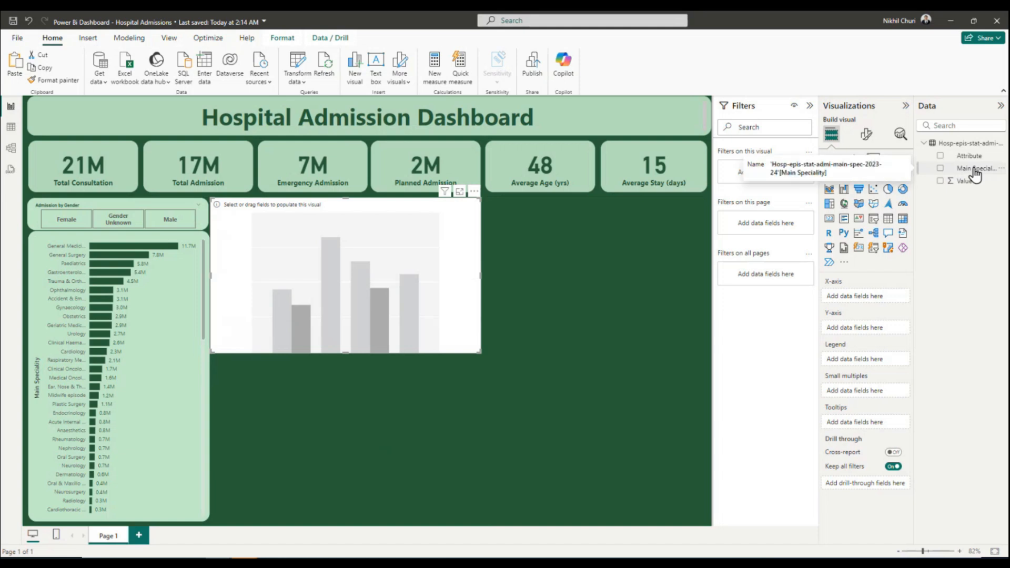
Put Main Speciality on the column chart's X-axis and filter the chart by Attribute to Mean length of stay.
{"action": "left_click_drag", "start_coordinate": [974, 175], "coordinate": [882, 299]}
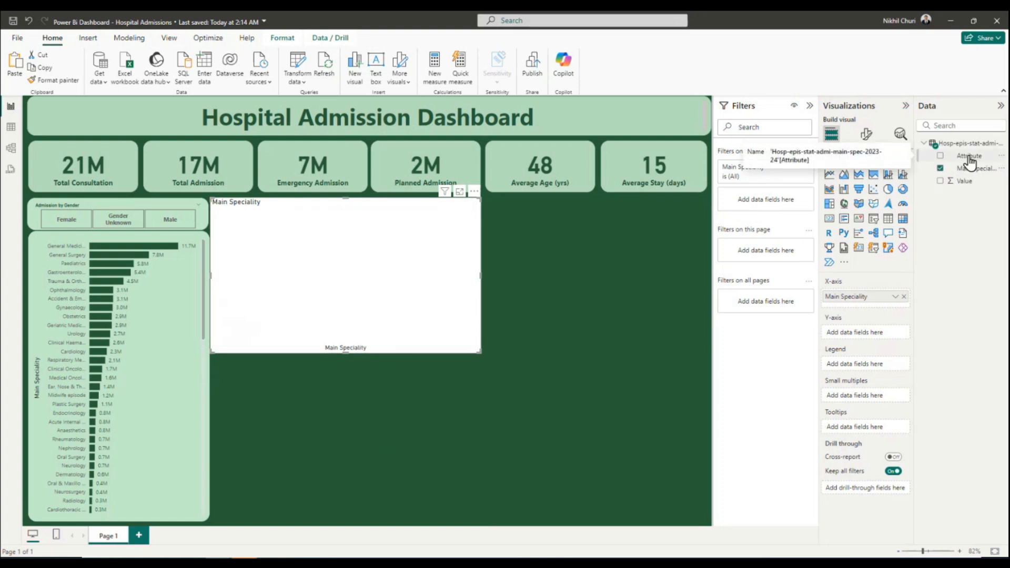
{"action": "left_click_drag", "start_coordinate": [973, 163], "coordinate": [774, 200]}
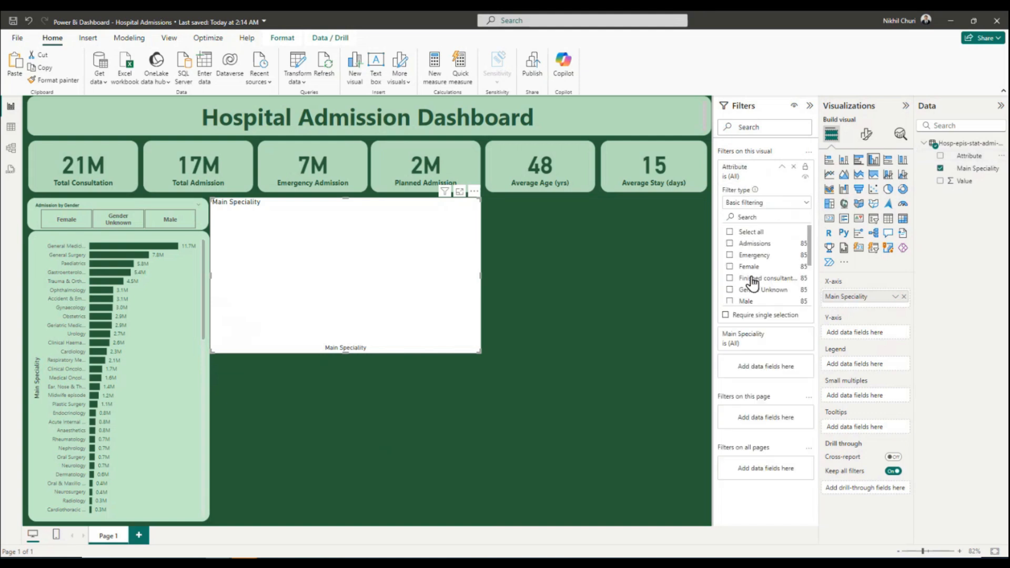
{"action": "scroll", "coordinate": [751, 279], "scroll_direction": "down", "scroll_amount": 2}
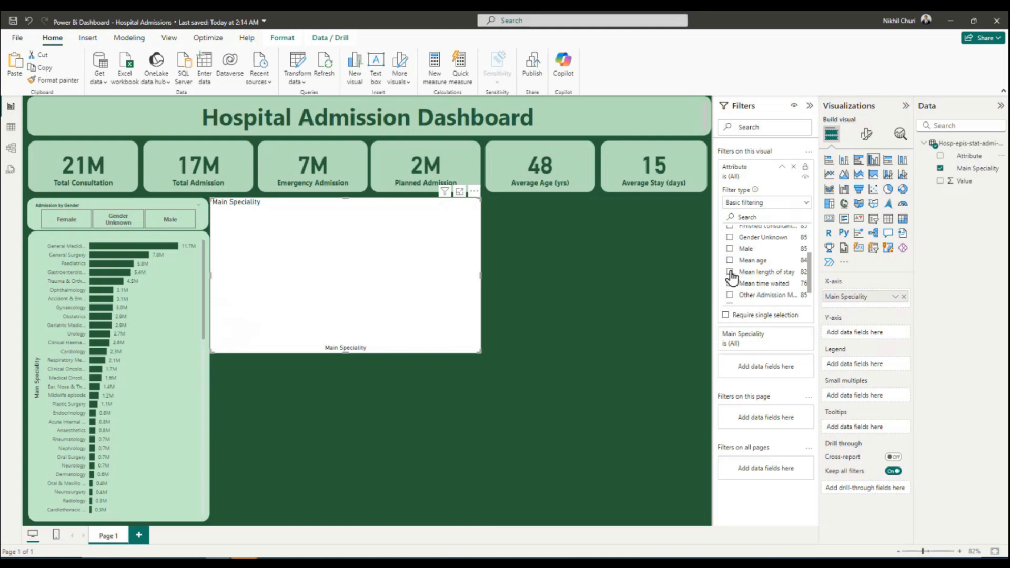
{"action": "left_click", "coordinate": [730, 272]}
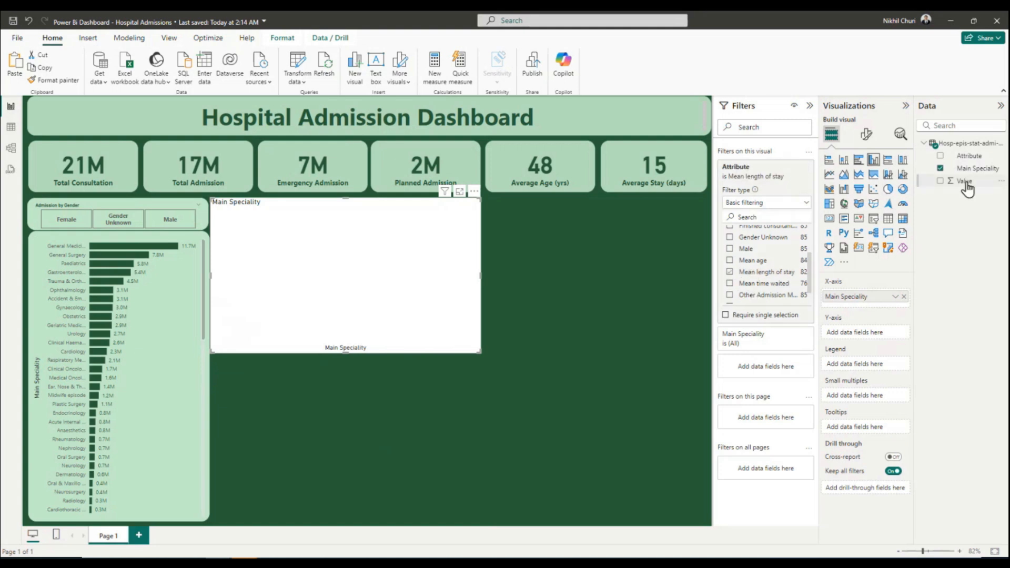
Put Value on the column chart's Y-axis aggregated as Average, and turn on the data labels.
{"action": "left_click_drag", "start_coordinate": [966, 185], "coordinate": [868, 331]}
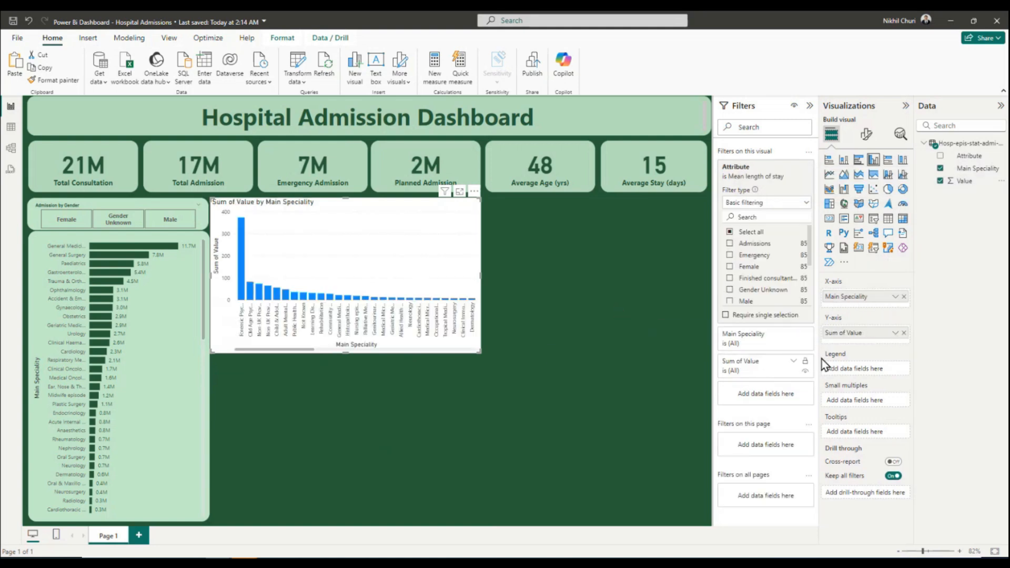
{"action": "left_click", "coordinate": [895, 333]}
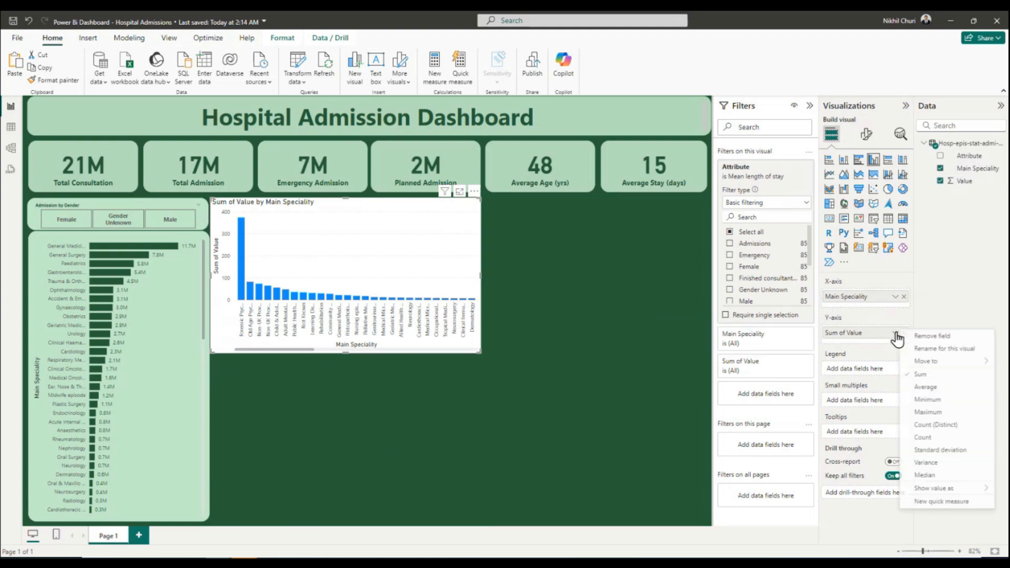
{"action": "left_click", "coordinate": [926, 387]}
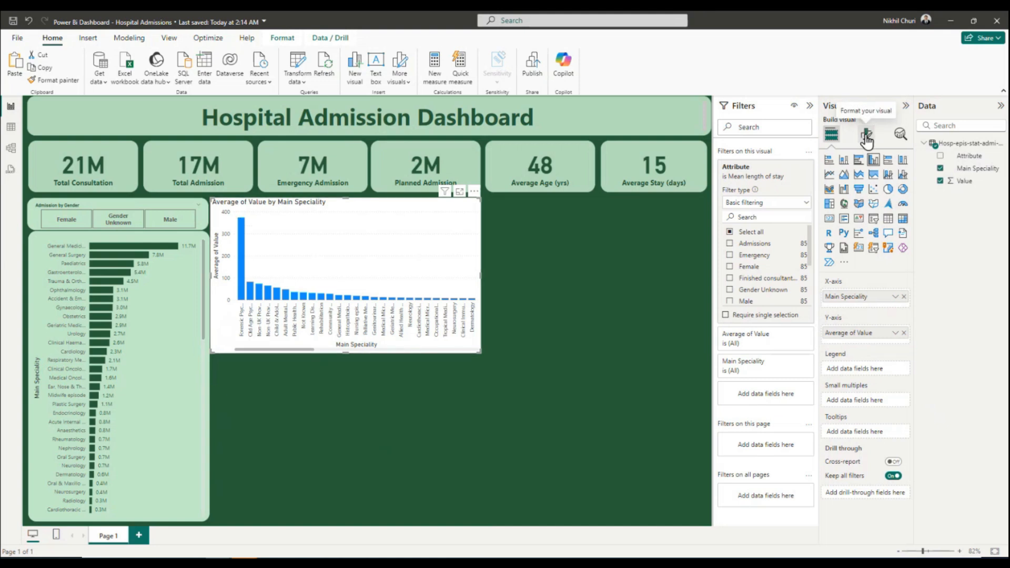
{"action": "left_click", "coordinate": [866, 134]}
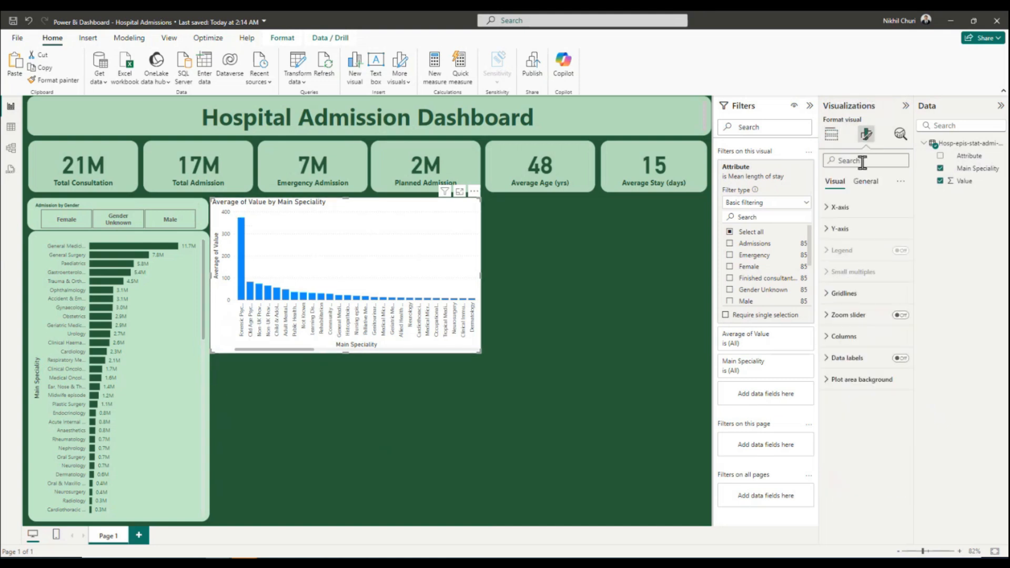
{"action": "left_click", "coordinate": [900, 358]}
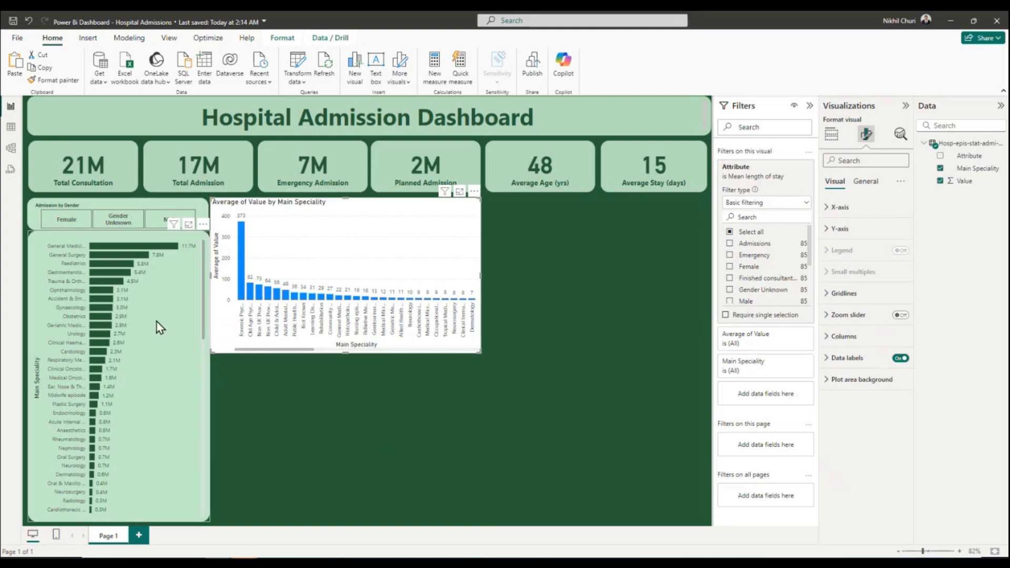
Try copying the bar chart's formatting onto the column chart, then undo both the chart's accidental move and the copied formatting.
{"action": "left_click", "coordinate": [158, 337]}
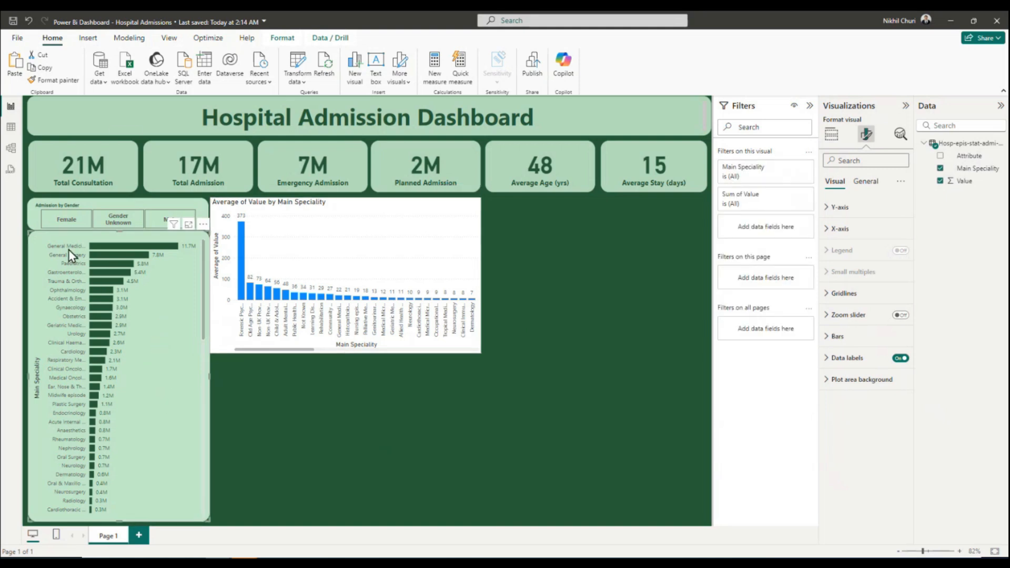
{"action": "left_click", "coordinate": [49, 83]}
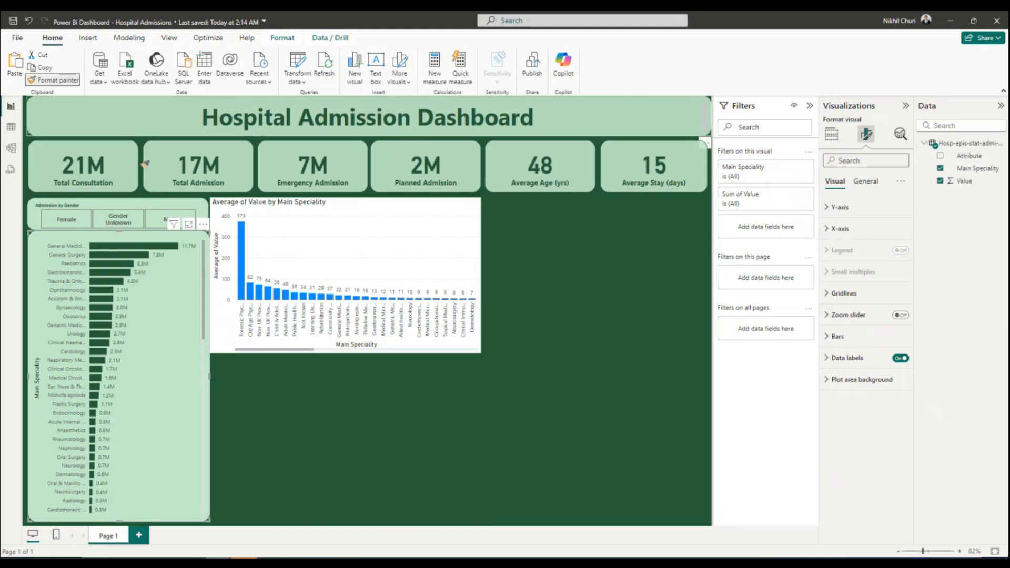
{"action": "left_click", "coordinate": [350, 246]}
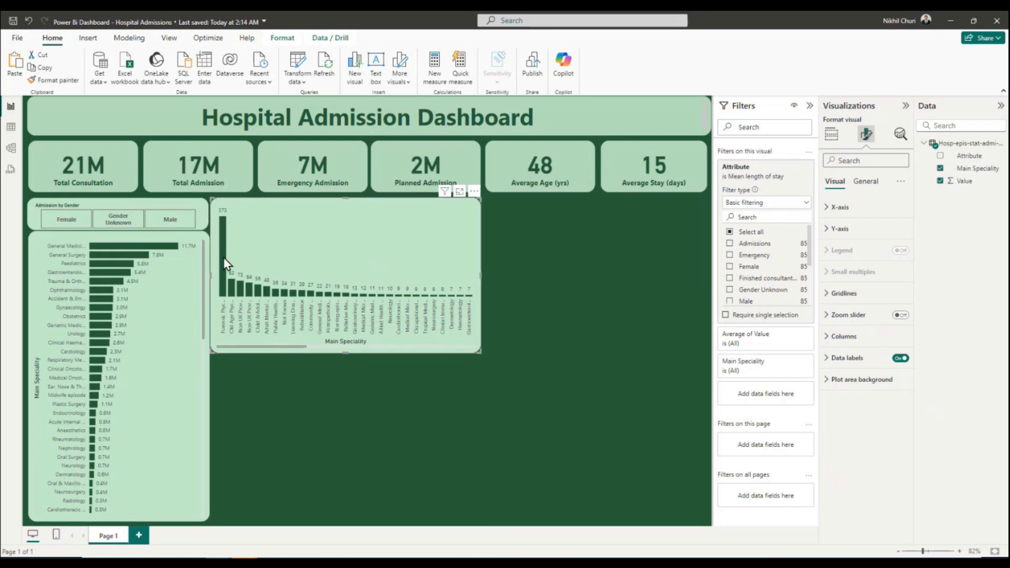
{"action": "scroll", "coordinate": [223, 257], "scroll_direction": "down", "scroll_amount": 1}
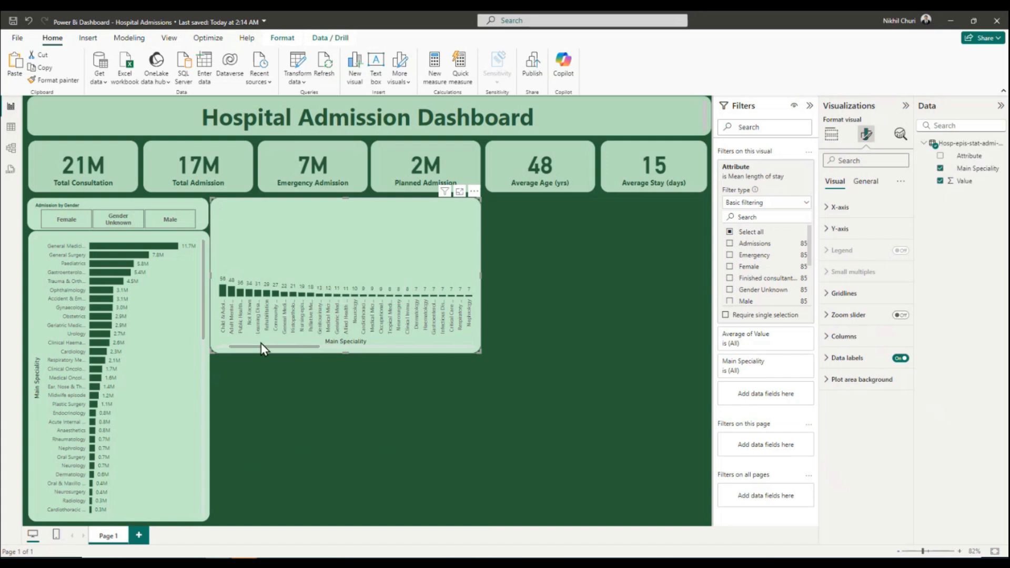
{"action": "left_click_drag", "start_coordinate": [261, 343], "coordinate": [230, 347]}
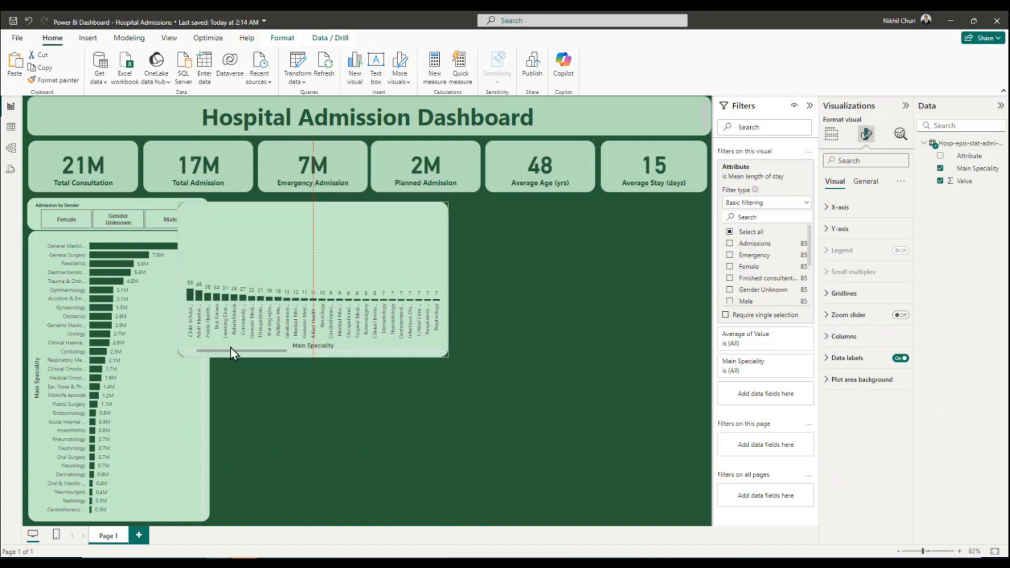
{"action": "left_click", "coordinate": [28, 20]}
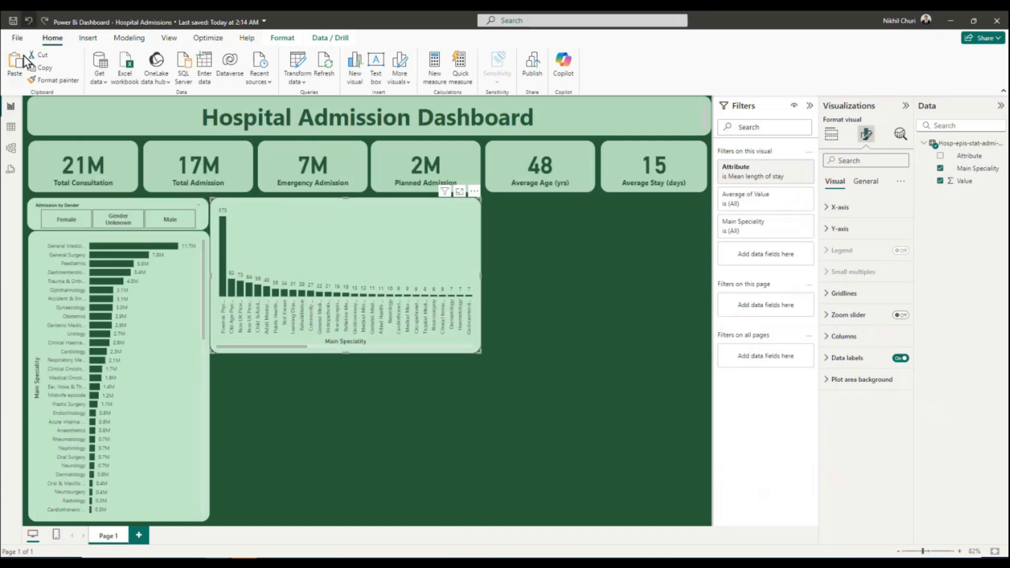
{"action": "left_click", "coordinate": [29, 21]}
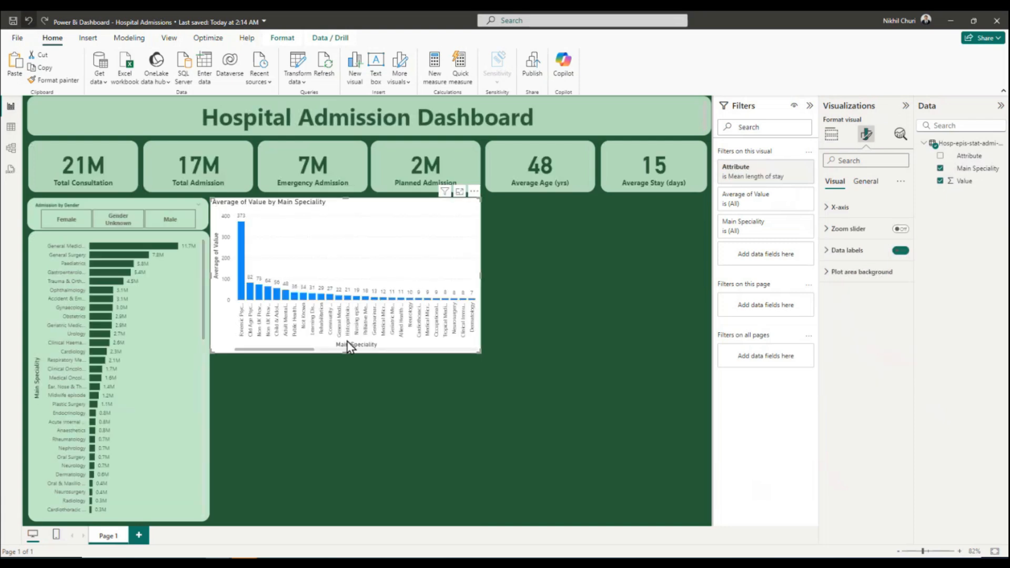
Apply the bar chart's formatting to the column chart with Format painter and save the report.
{"action": "left_click", "coordinate": [154, 393]}
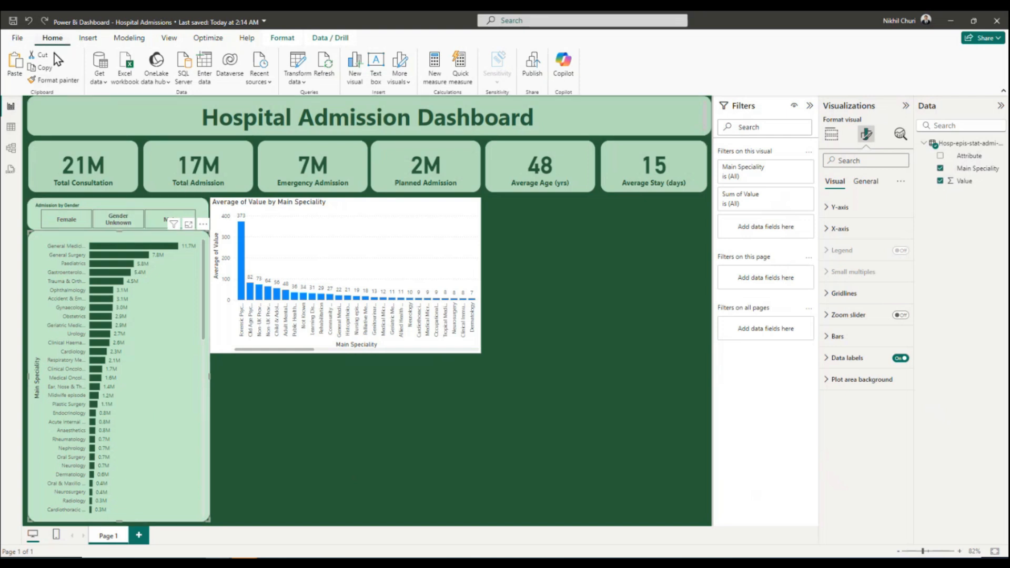
{"action": "left_click", "coordinate": [48, 80]}
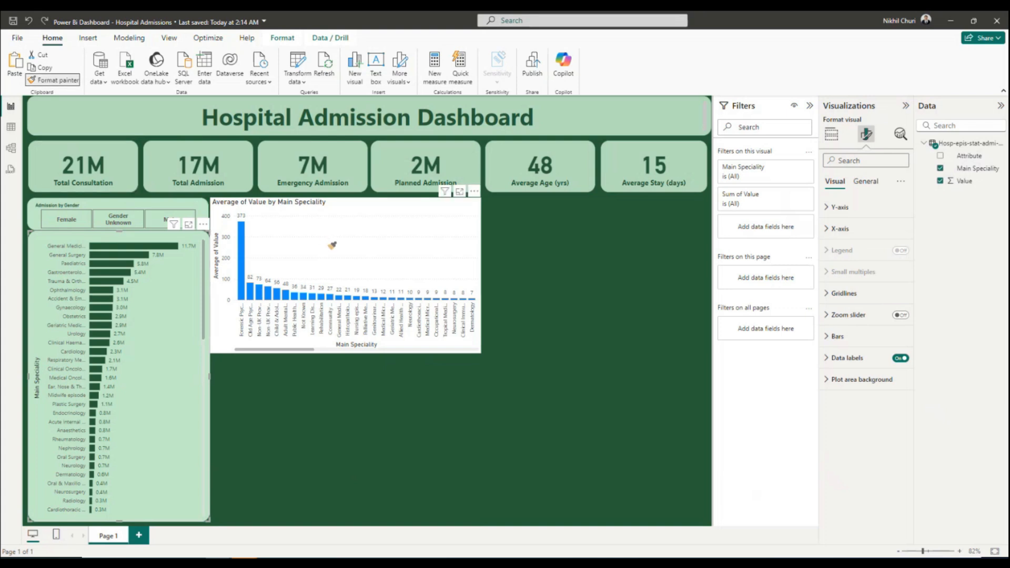
{"action": "left_click", "coordinate": [331, 245]}
{"action": "left_click", "coordinate": [330, 247]}
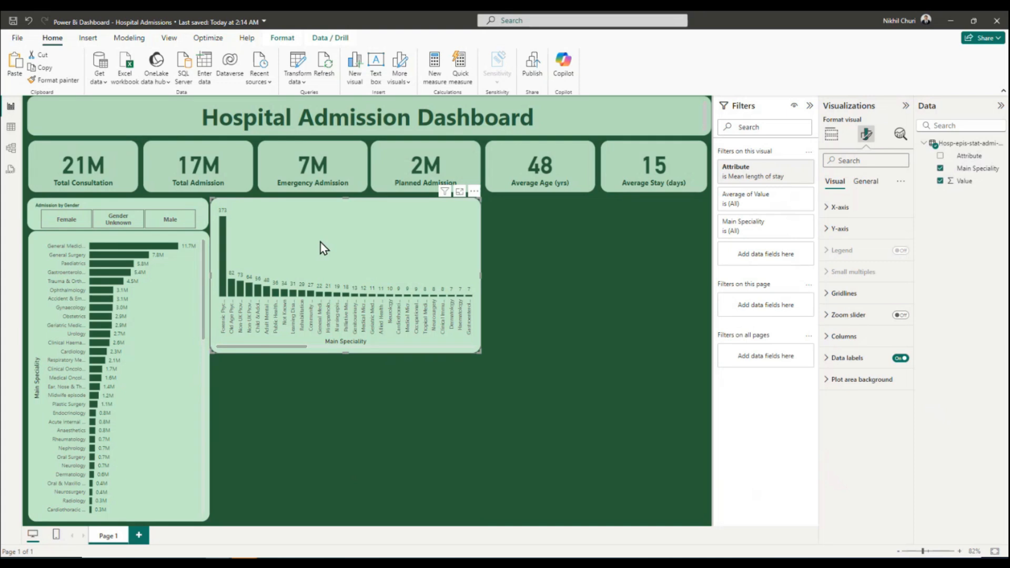
{"action": "left_click", "coordinate": [13, 21]}
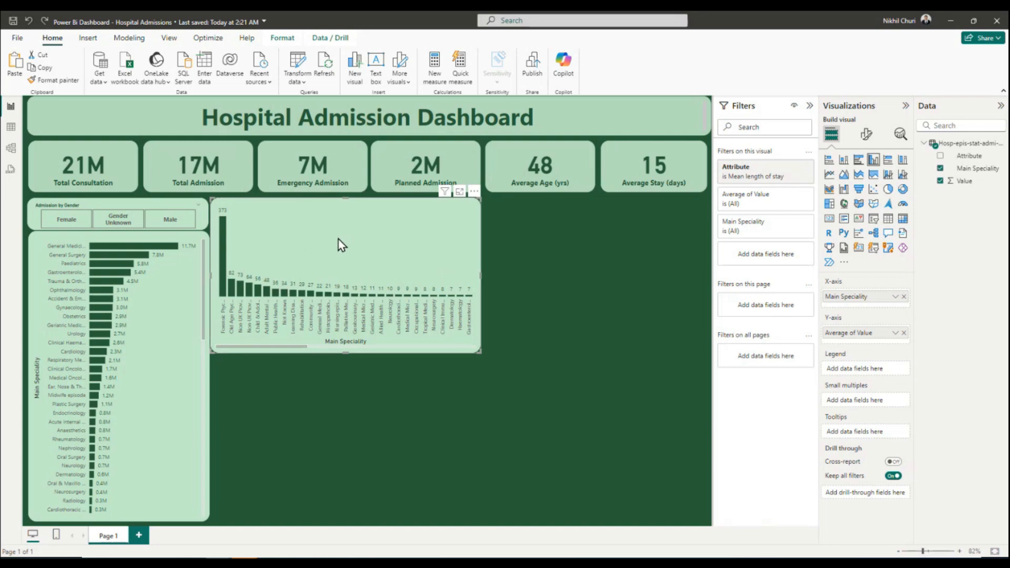
Add an average line based on Average of Value to the mean length of stay column chart and turn on its data label.
{"action": "left_click", "coordinate": [900, 135]}
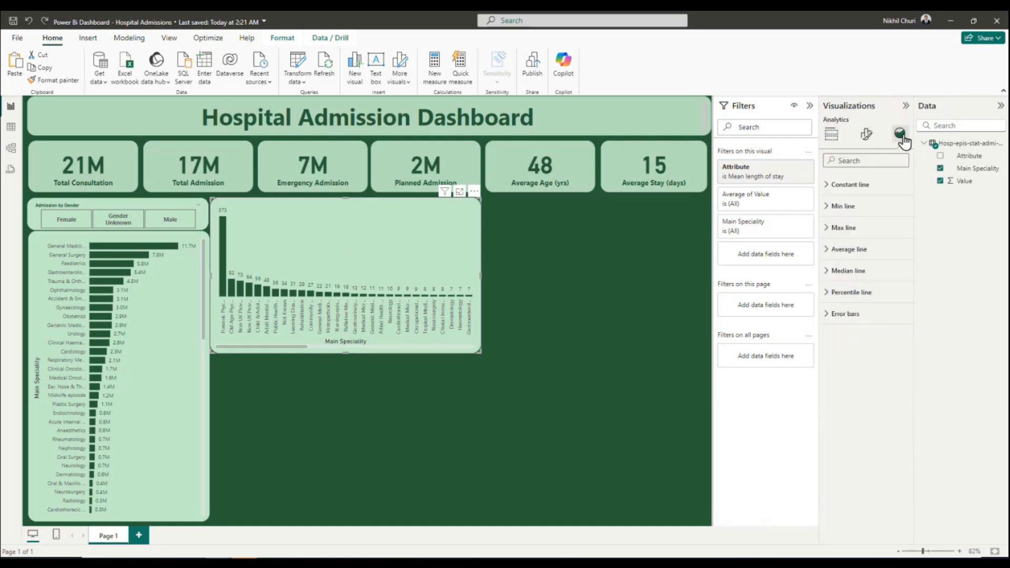
{"action": "left_click", "coordinate": [826, 254]}
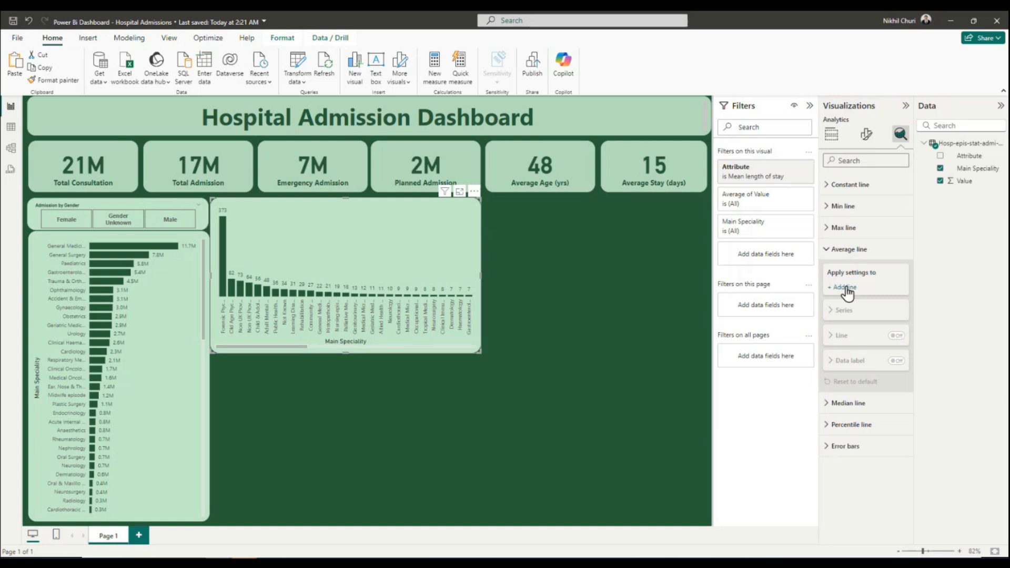
{"action": "left_click", "coordinate": [843, 287]}
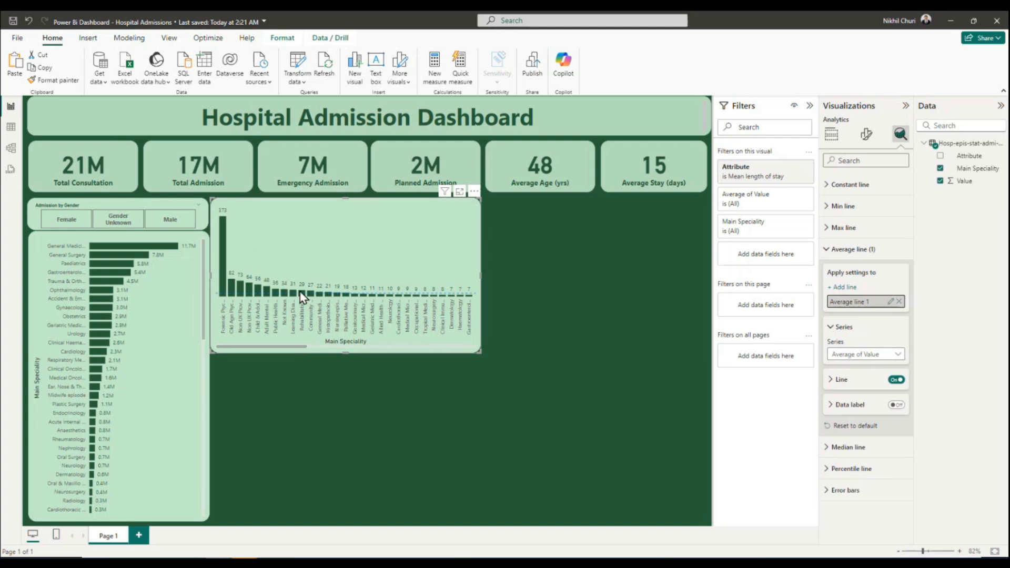
{"action": "left_click", "coordinate": [897, 405]}
Set the average line's color to the dark green used for the chart's columns.
{"action": "left_click", "coordinate": [838, 380]}
{"action": "scroll", "coordinate": [861, 368], "scroll_direction": "down", "scroll_amount": 3}
{"action": "left_click", "coordinate": [845, 289]}
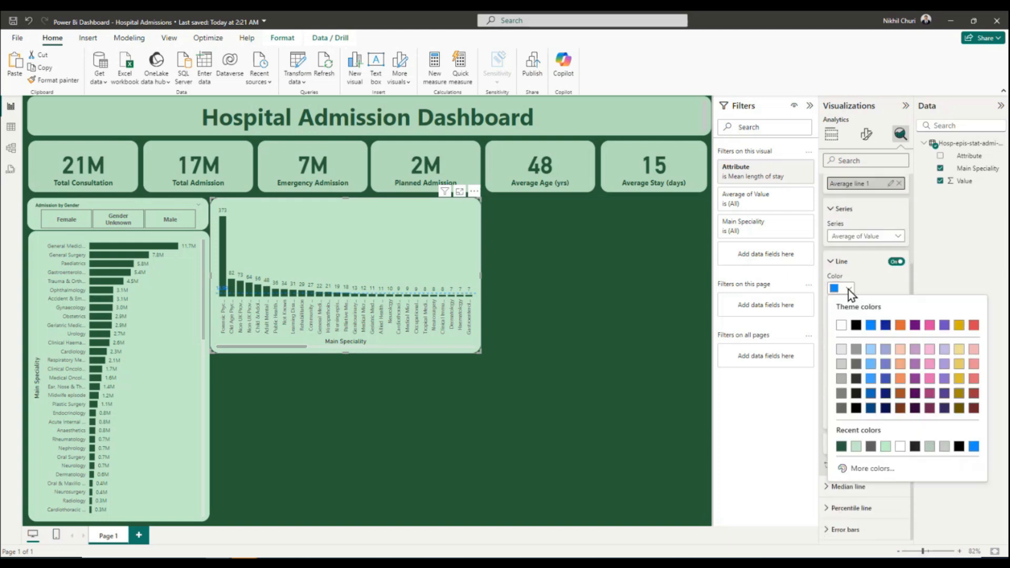
{"action": "left_click", "coordinate": [841, 447]}
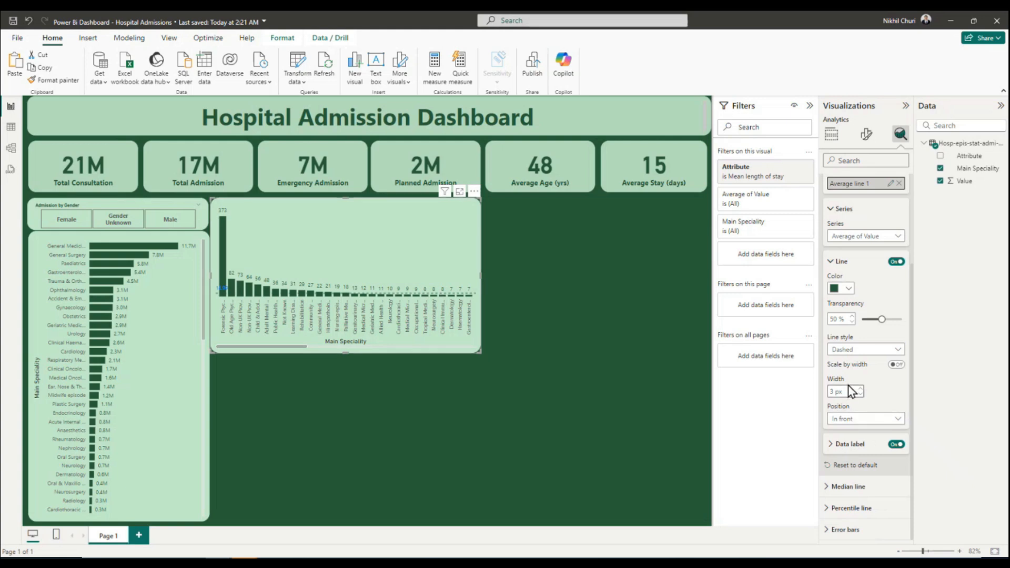
Try other widths for the average line, such as 15 px and 1 px, then set the width back to 3 px.
{"action": "type", "text": "12"}
{"action": "left_click", "coordinate": [850, 391]}
{"action": "type", "text": "5"}
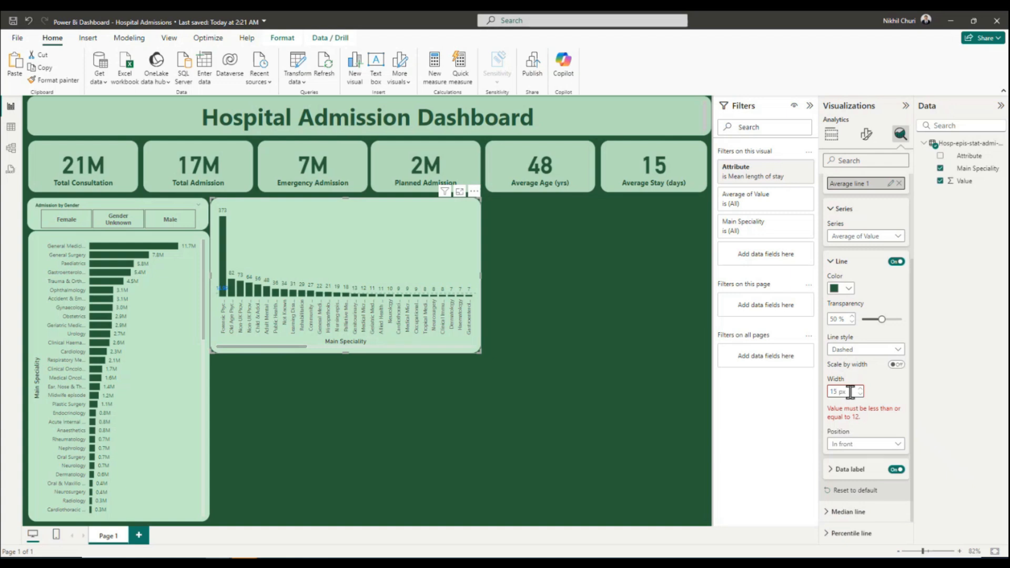
{"action": "key", "text": "BackSpace"}
{"action": "type", "text": "2"}
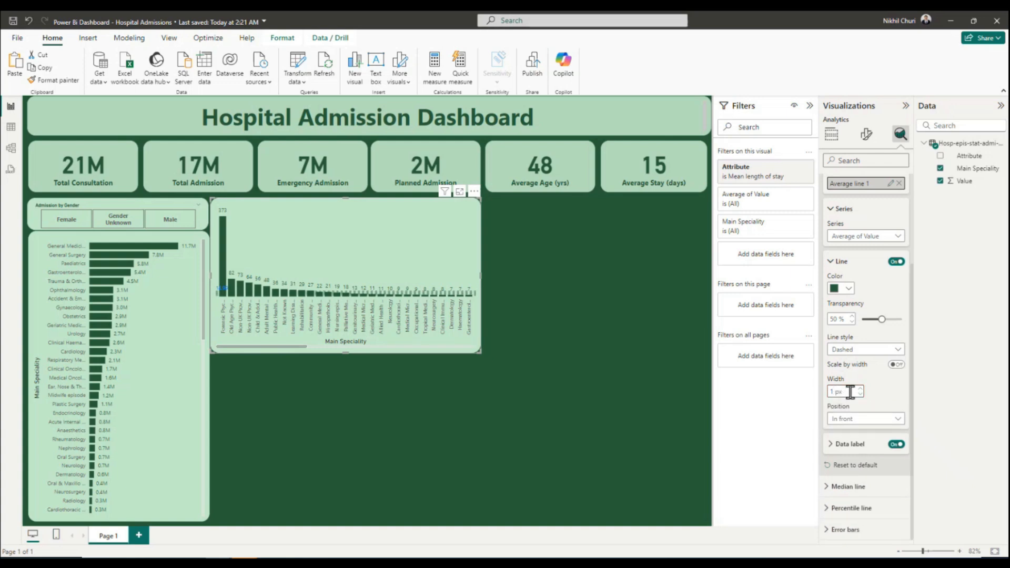
{"action": "key", "text": "BackSpace"}
{"action": "type", "text": "3"}
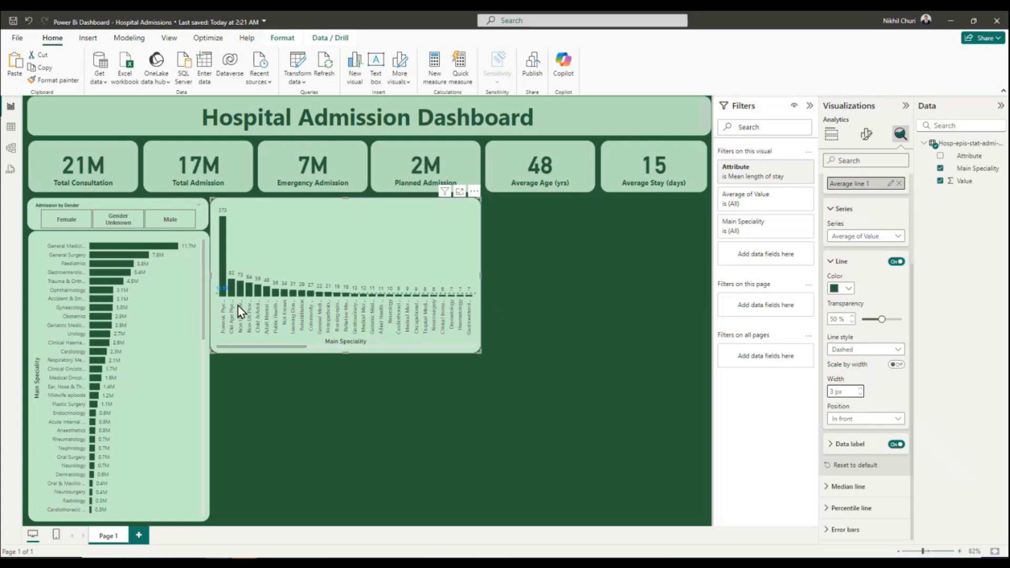
Try the Right horizontal position for the average line's data label, then return it to Left.
{"action": "left_click", "coordinate": [834, 443]}
{"action": "scroll", "coordinate": [842, 405], "scroll_direction": "down", "scroll_amount": 3}
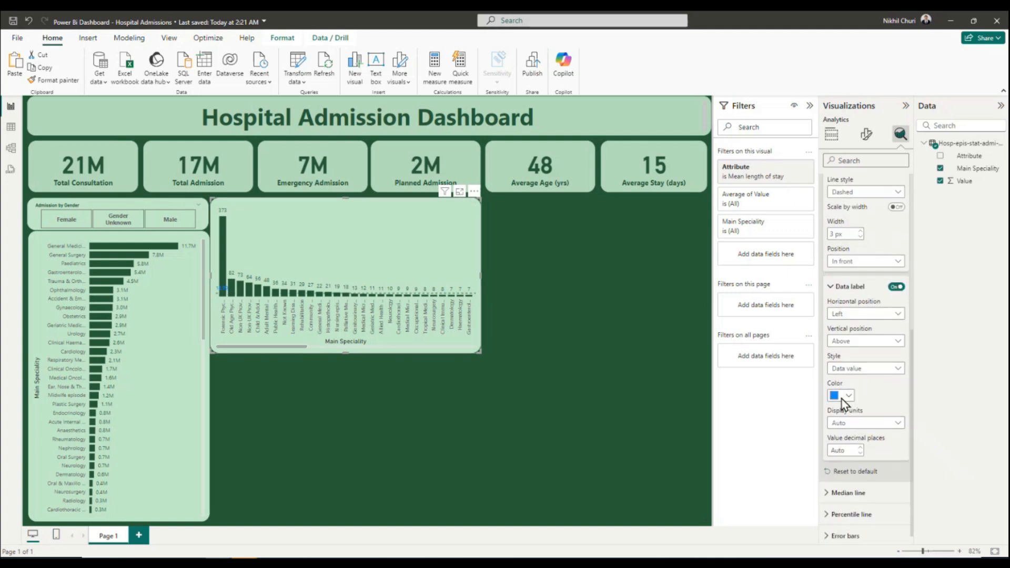
{"action": "left_click", "coordinate": [856, 315]}
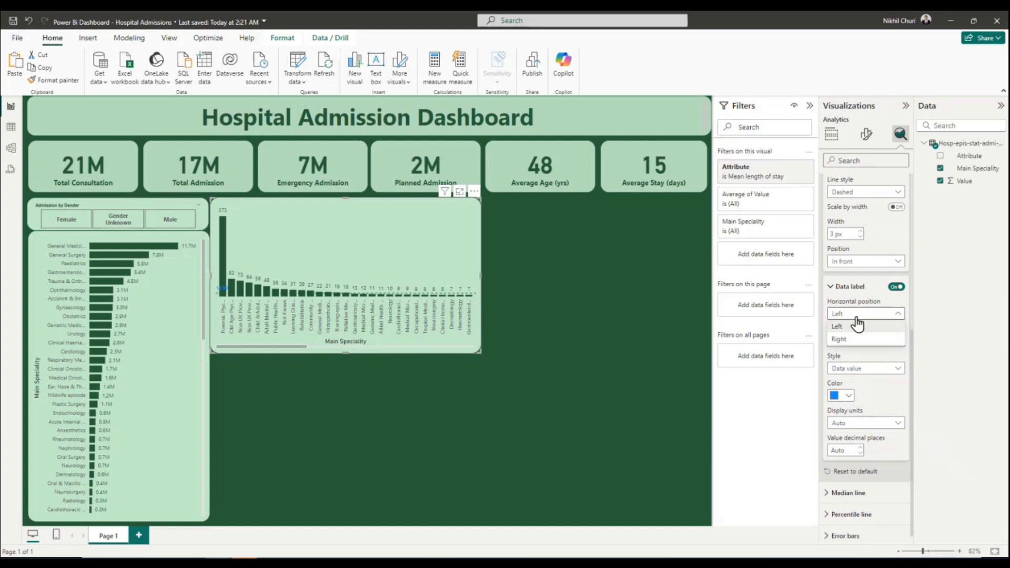
{"action": "left_click", "coordinate": [856, 321]}
{"action": "left_click", "coordinate": [851, 316]}
{"action": "left_click", "coordinate": [852, 326]}
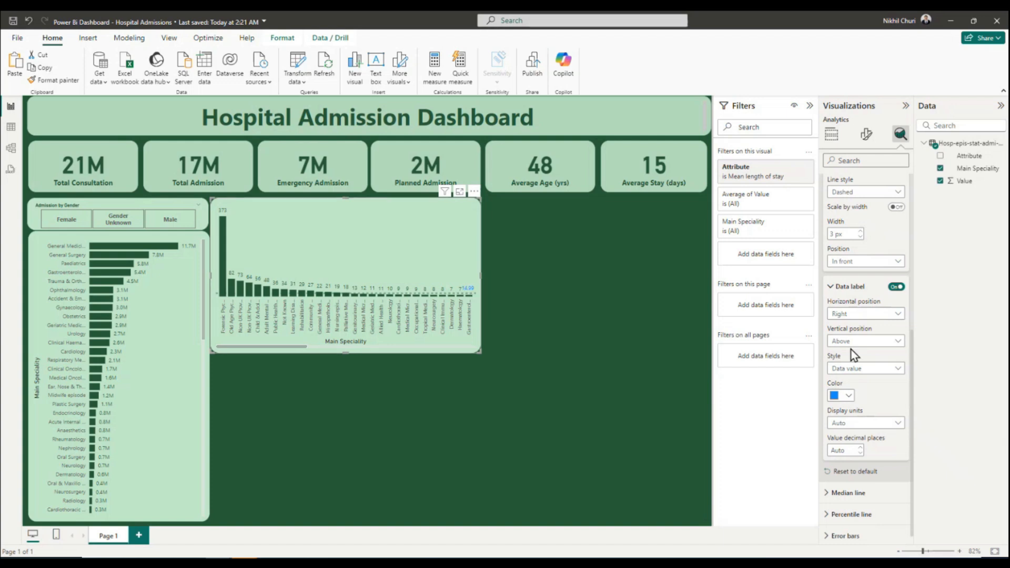
{"action": "left_click", "coordinate": [853, 315]}
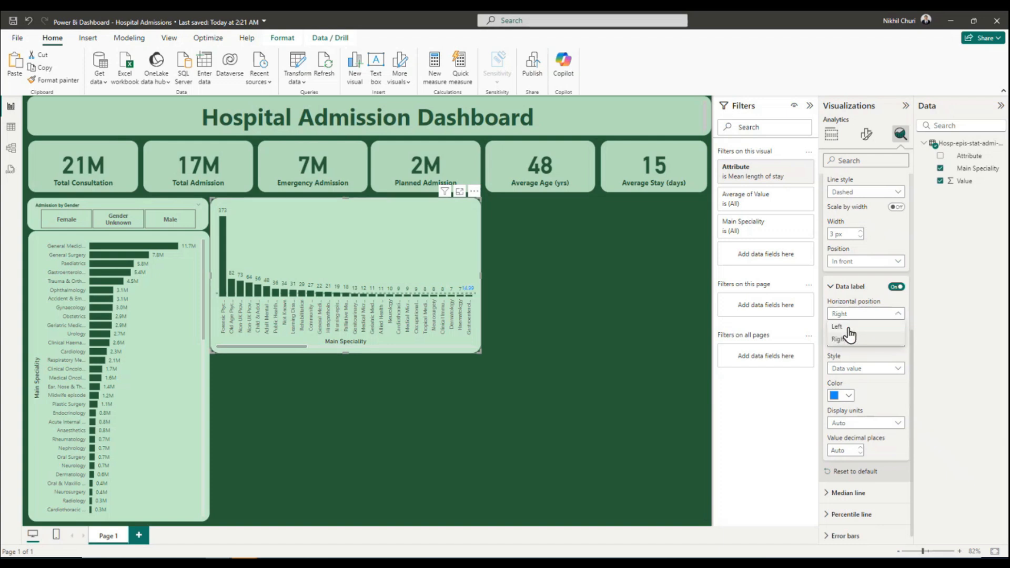
{"action": "left_click", "coordinate": [848, 328]}
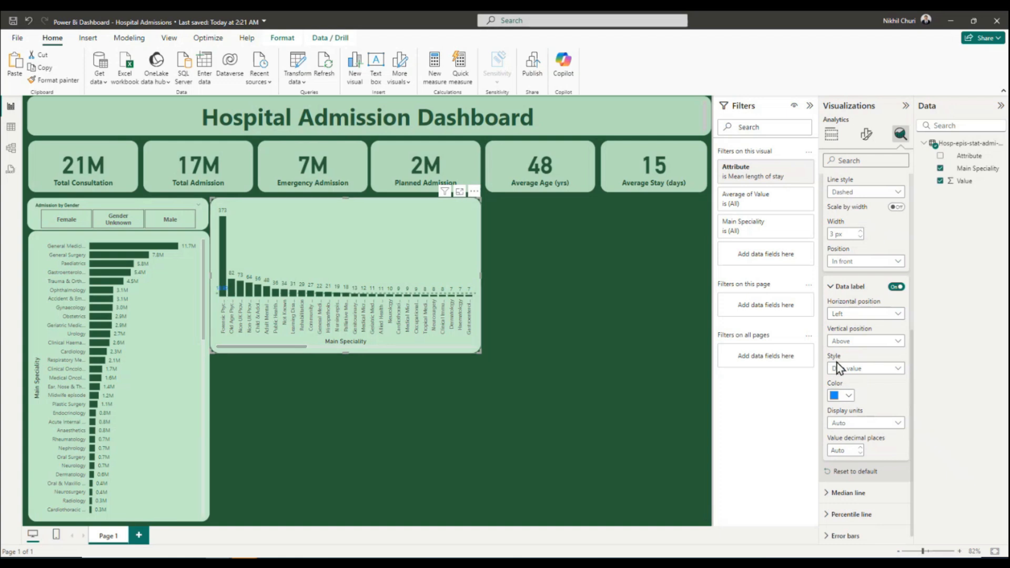
Try the Under vertical position for the average line's data label, then return it to Above and keep the Data value style.
{"action": "left_click", "coordinate": [853, 343]}
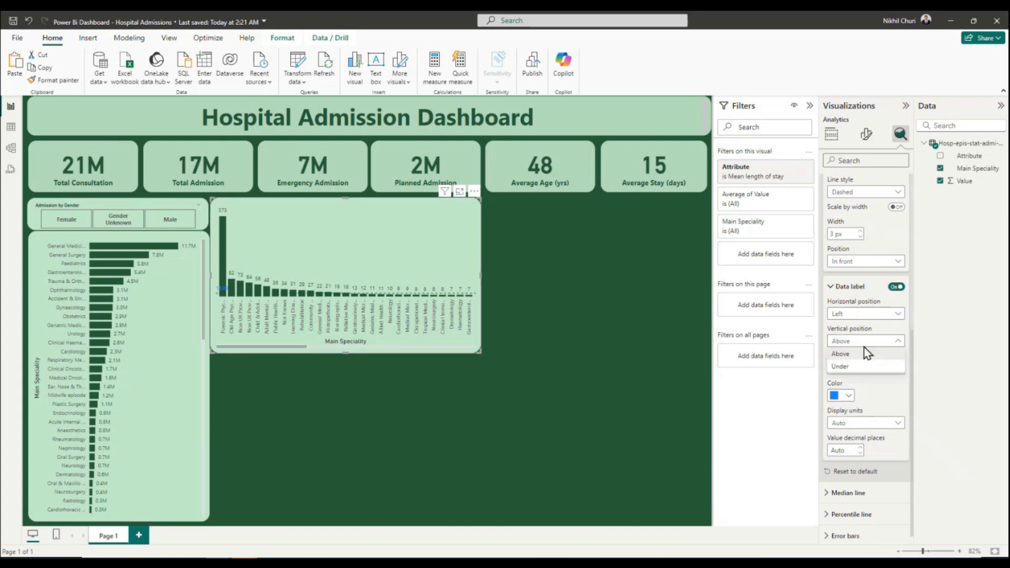
{"action": "left_click", "coordinate": [857, 368]}
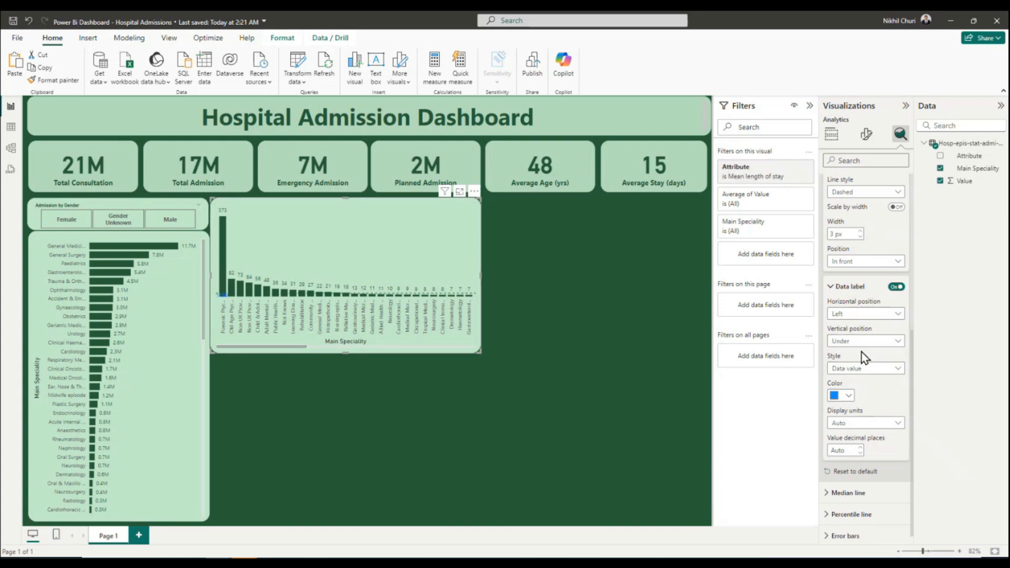
{"action": "left_click", "coordinate": [862, 348]}
{"action": "left_click", "coordinate": [861, 352]}
{"action": "left_click", "coordinate": [842, 369]}
{"action": "left_click", "coordinate": [845, 381]}
Color the average line's data label dark green #275D38, with Auto display units and 0 decimal places.
{"action": "left_click", "coordinate": [836, 395]}
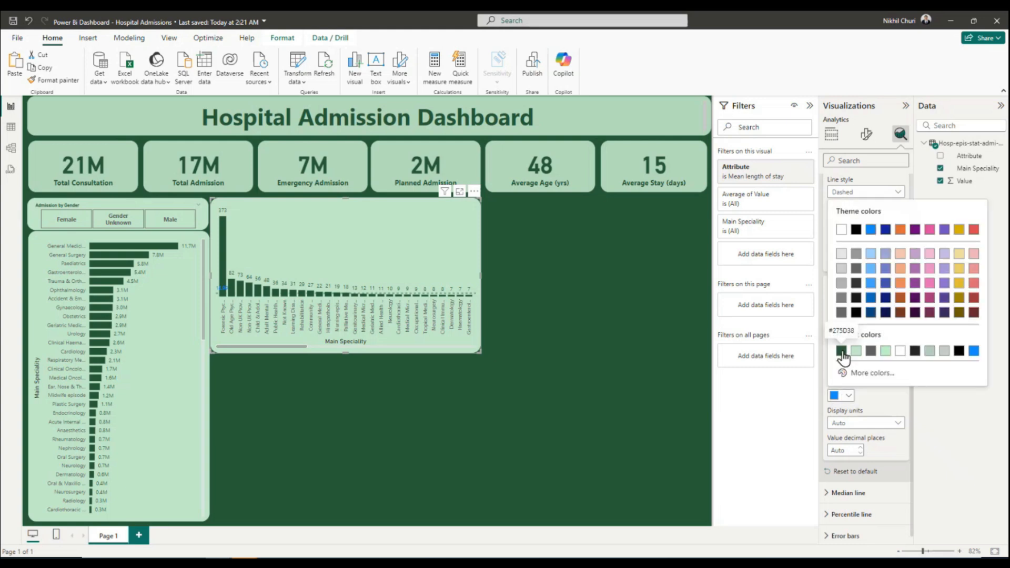
{"action": "left_click", "coordinate": [842, 351]}
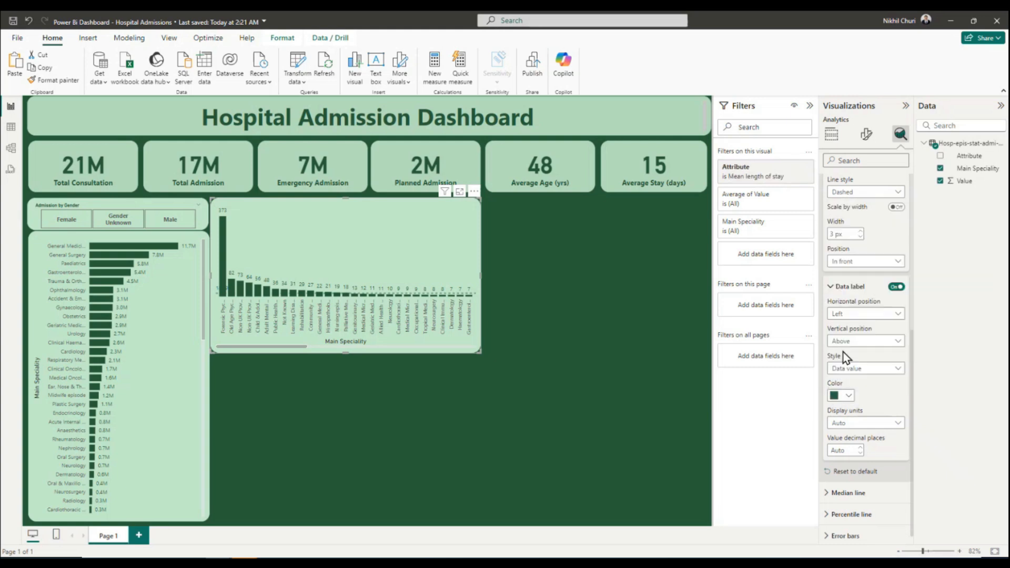
{"action": "left_click", "coordinate": [848, 426]}
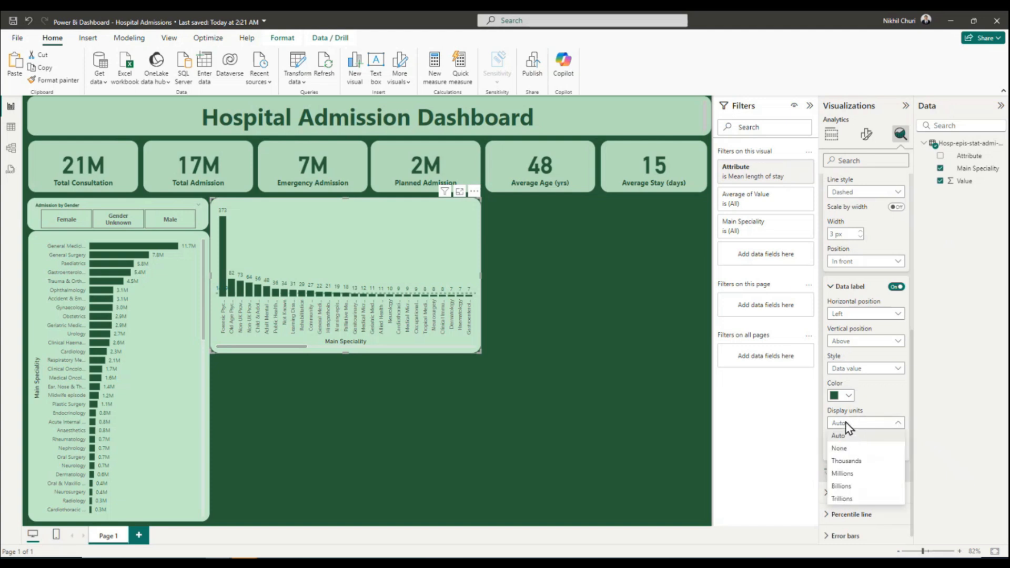
{"action": "left_click", "coordinate": [852, 436]}
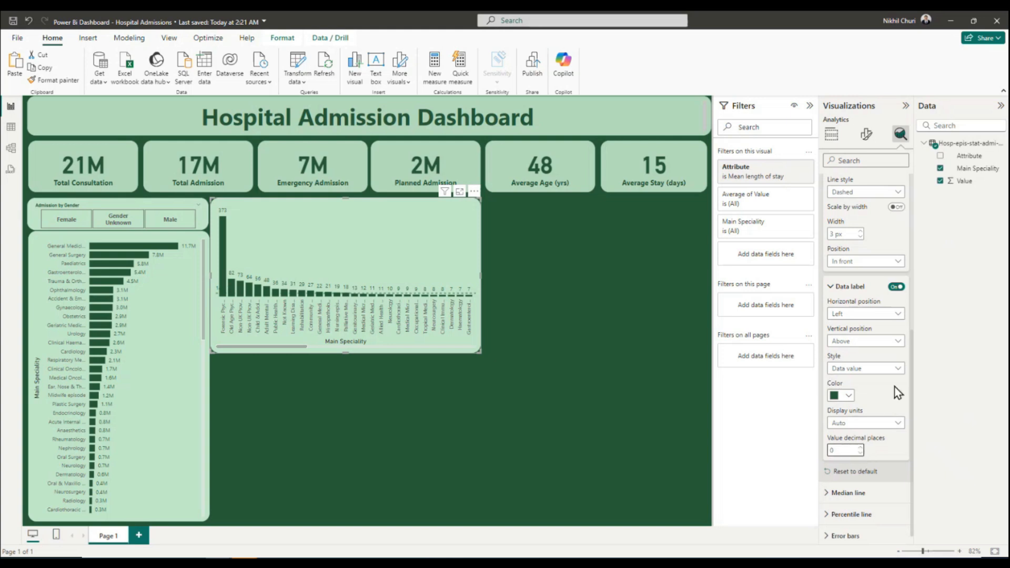
Compare the average line's data label at the Right horizontal position once more, then set it back to Left.
{"action": "left_click", "coordinate": [855, 315]}
{"action": "left_click", "coordinate": [856, 342]}
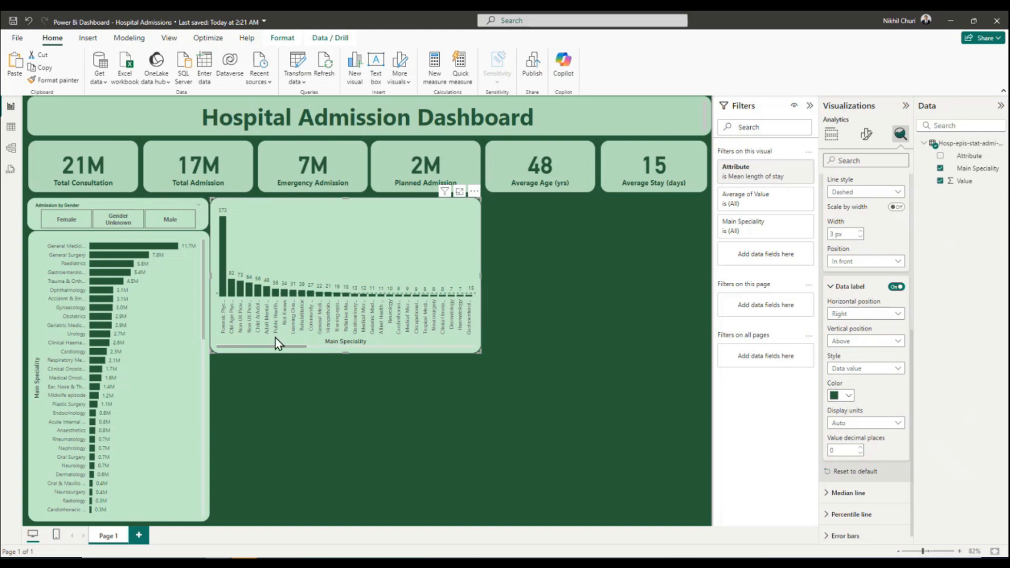
{"action": "left_click_drag", "start_coordinate": [278, 347], "coordinate": [238, 343]}
{"action": "left_click", "coordinate": [855, 326]}
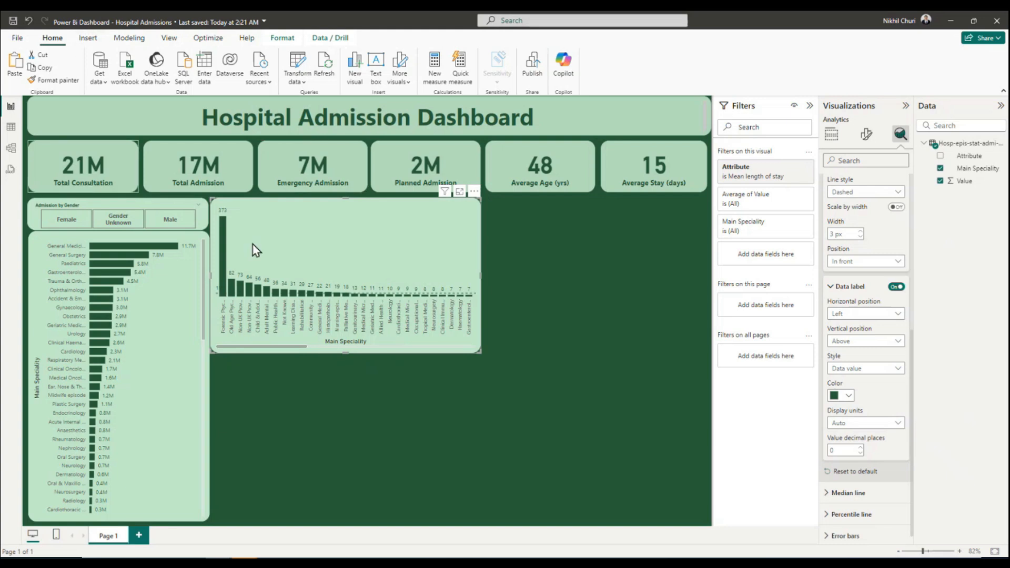
Save the report and place a copy of the mean length of stay column chart directly below the original.
{"action": "left_click", "coordinate": [12, 22]}
{"action": "left_click", "coordinate": [559, 311]}
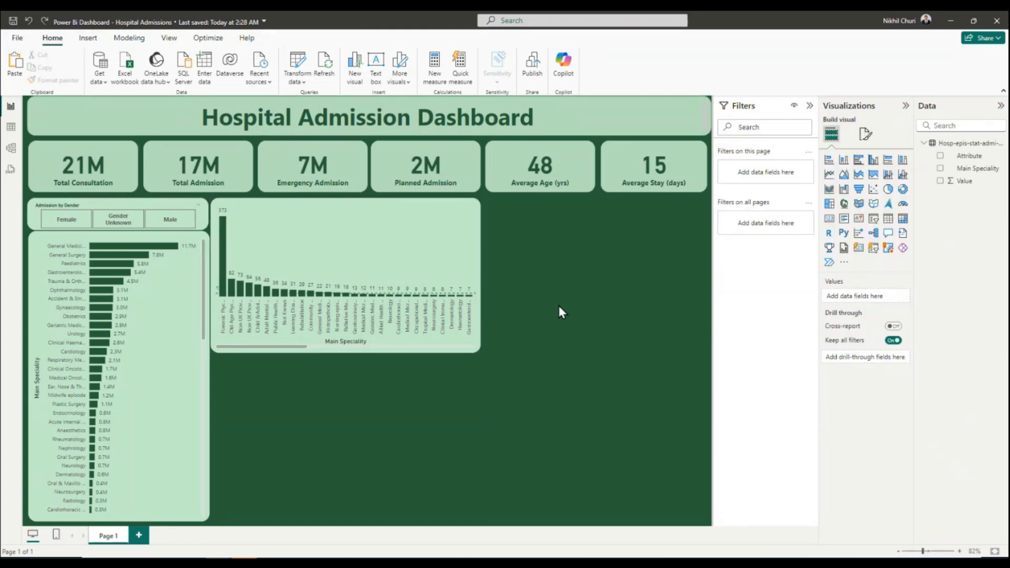
{"action": "left_click", "coordinate": [370, 224]}
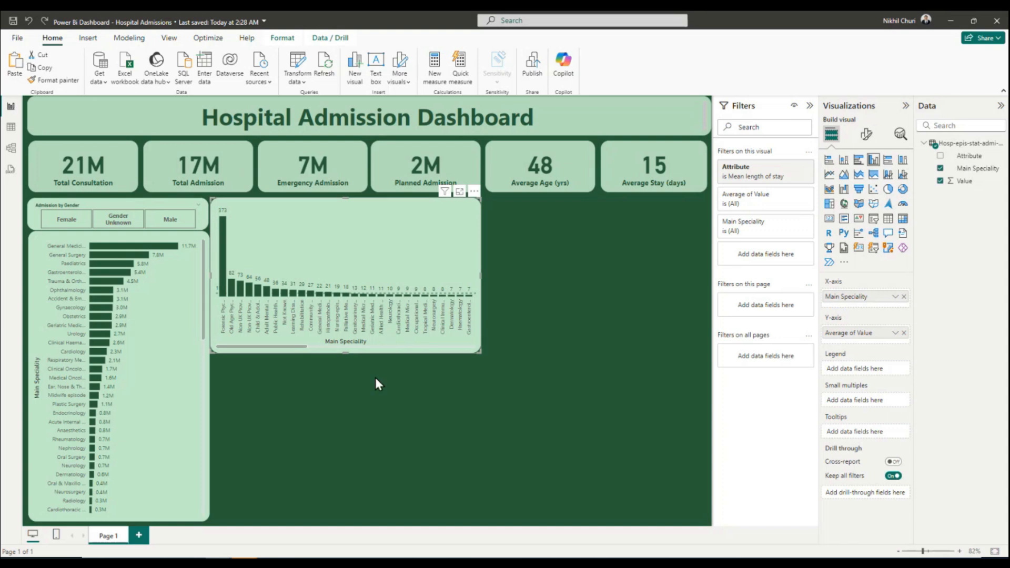
{"action": "left_click", "coordinate": [361, 386]}
{"action": "key", "text": "ctrl+v"}
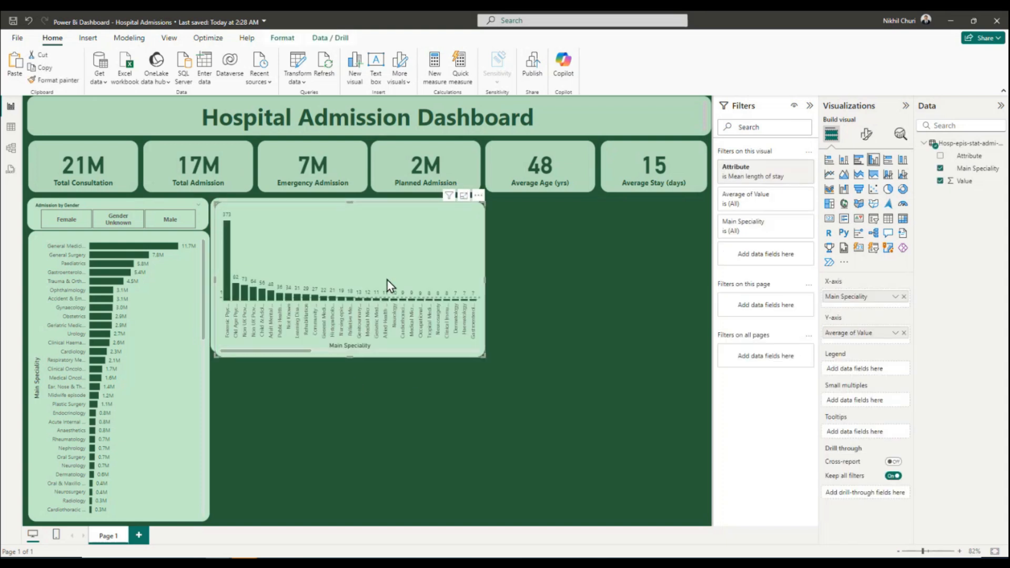
{"action": "left_click_drag", "start_coordinate": [385, 248], "coordinate": [382, 406]}
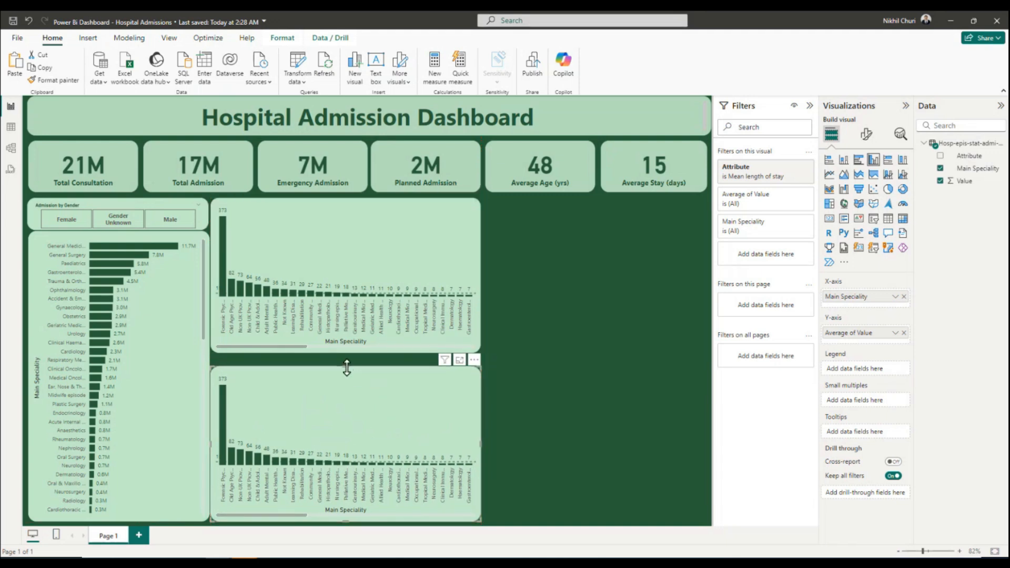
Resize the two stacked column charts to narrow the gap between them and give both the same reduced width.
{"action": "left_click_drag", "start_coordinate": [345, 367], "coordinate": [346, 359]}
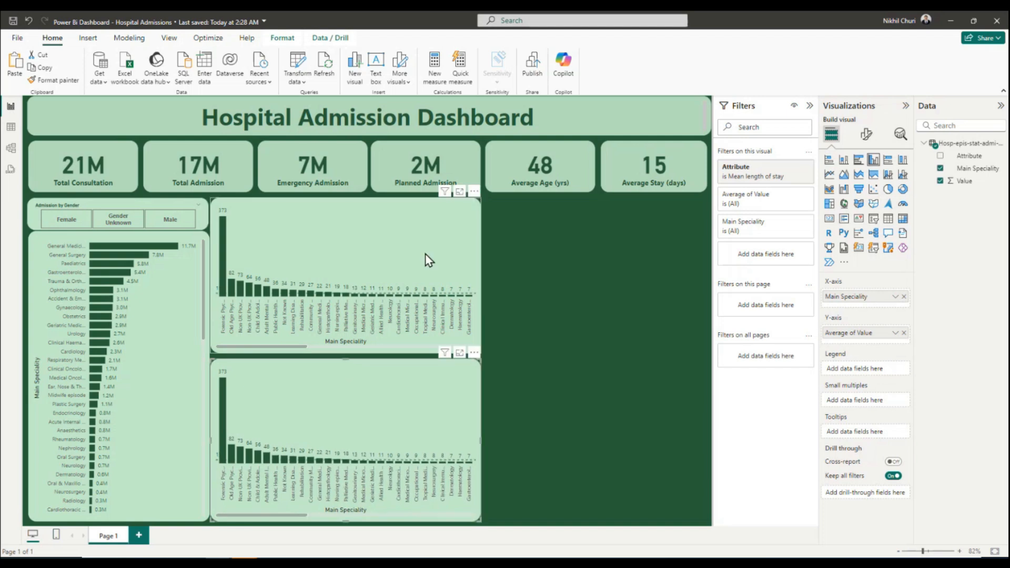
{"action": "left_click", "coordinate": [378, 331]}
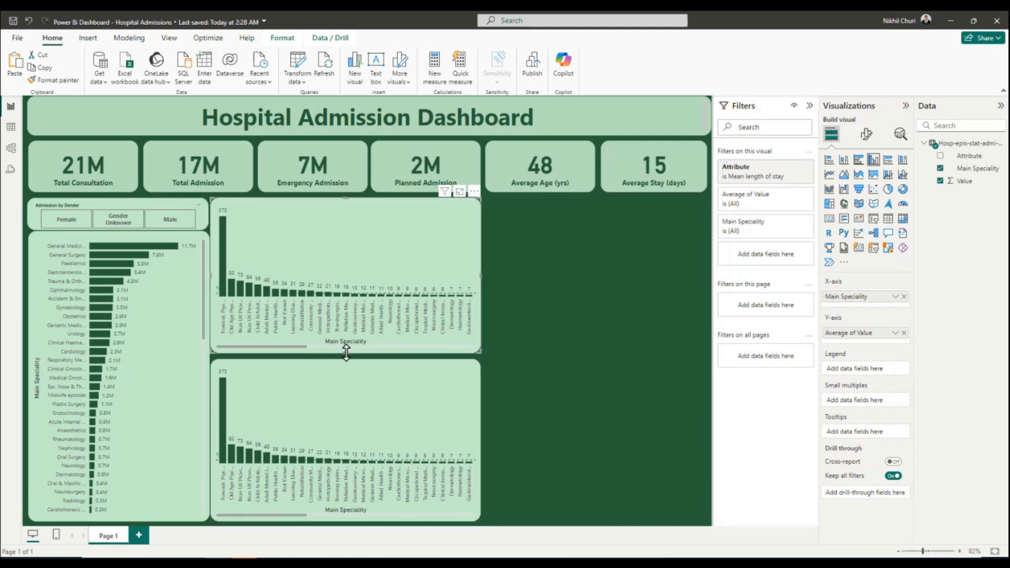
{"action": "left_click_drag", "start_coordinate": [347, 356], "coordinate": [346, 358]}
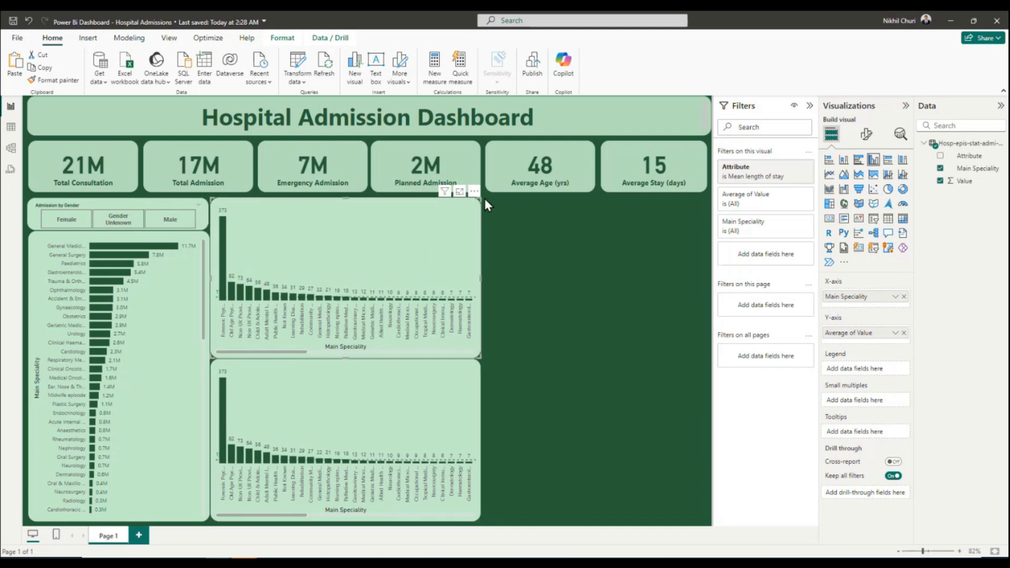
{"action": "left_click_drag", "start_coordinate": [478, 278], "coordinate": [449, 273]}
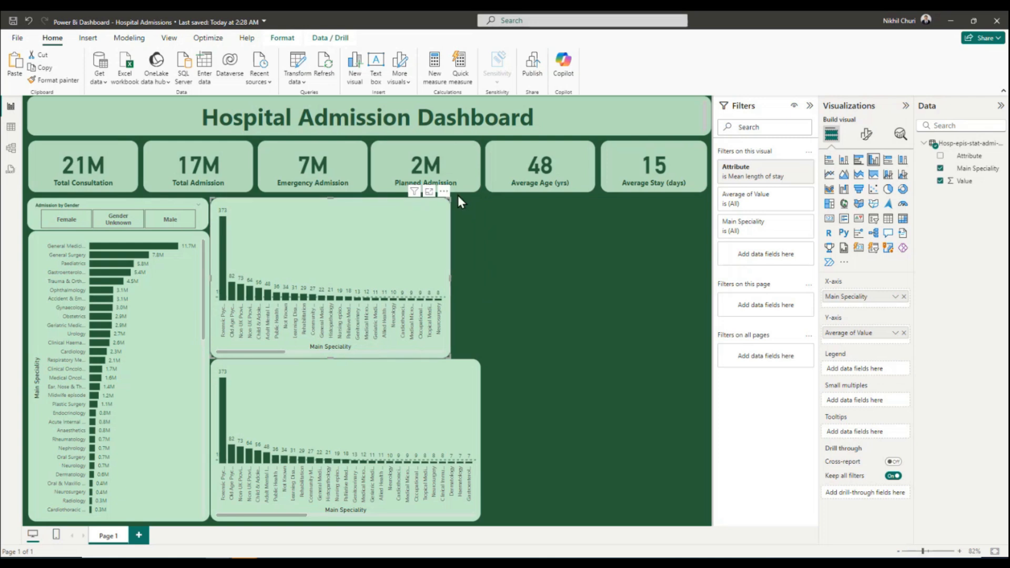
{"action": "left_click_drag", "start_coordinate": [482, 438], "coordinate": [452, 437]}
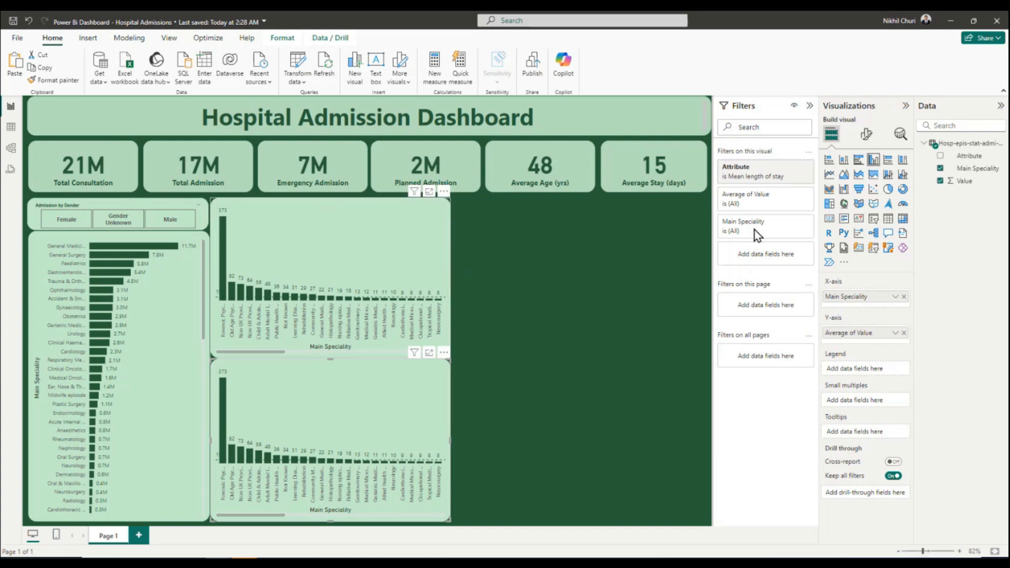
Change the lower column chart's Attribute filter from Mean length of stay to Mean time waited.
{"action": "left_click", "coordinate": [343, 417]}
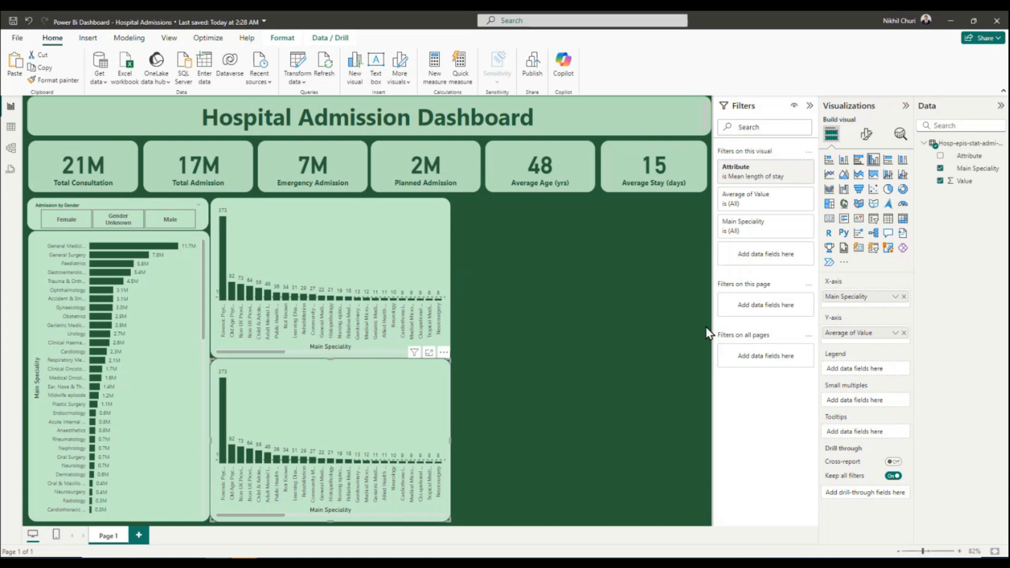
{"action": "left_click", "coordinate": [782, 168]}
{"action": "scroll", "coordinate": [743, 298], "scroll_direction": "down", "scroll_amount": 2}
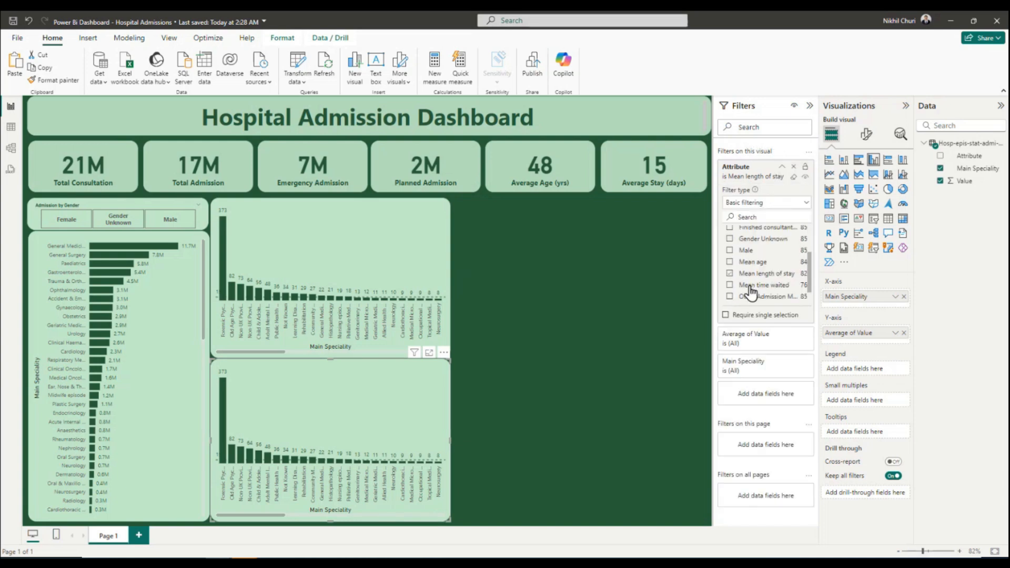
{"action": "left_click", "coordinate": [729, 272]}
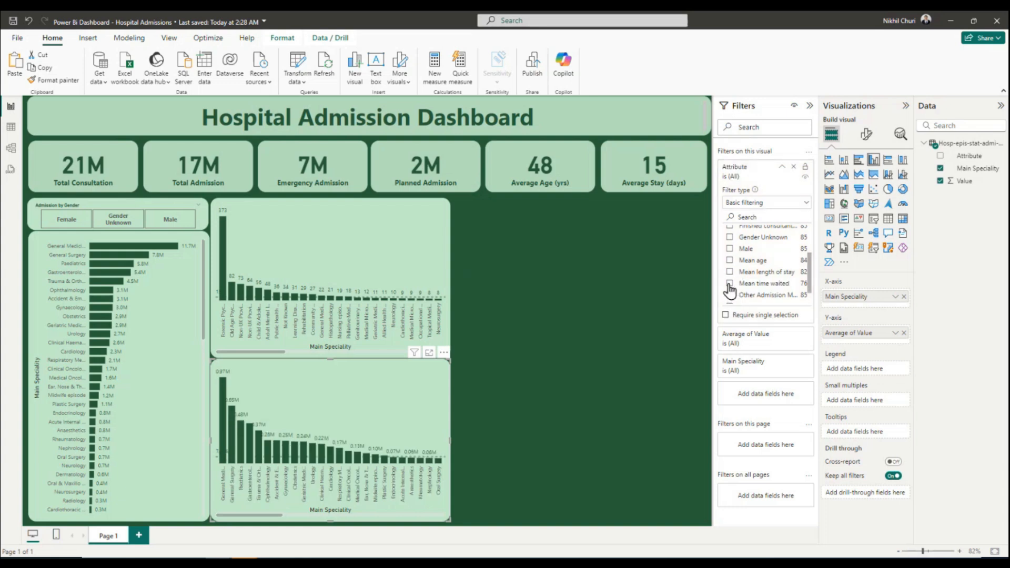
{"action": "left_click", "coordinate": [730, 284]}
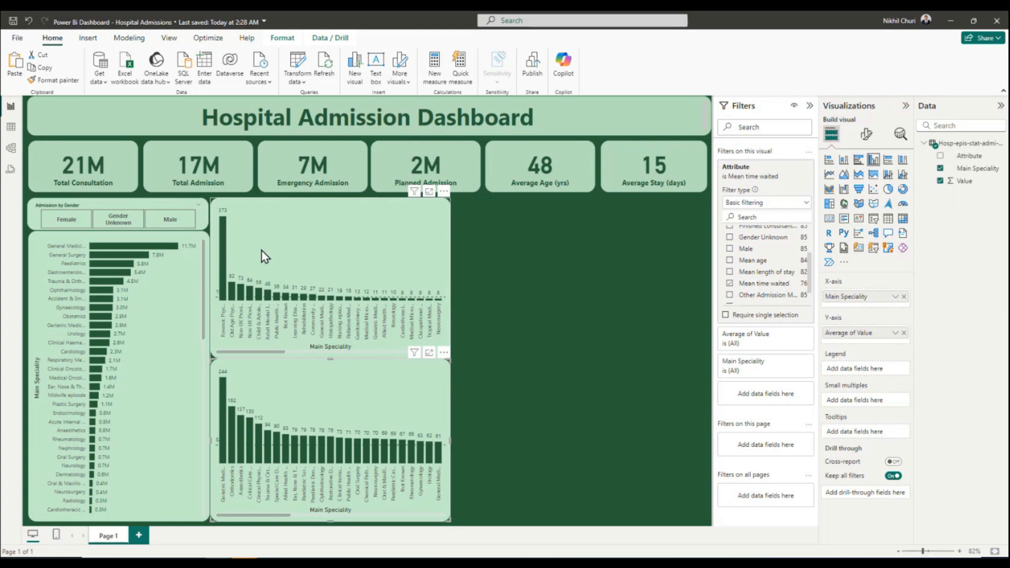
{"action": "left_click", "coordinate": [353, 248]}
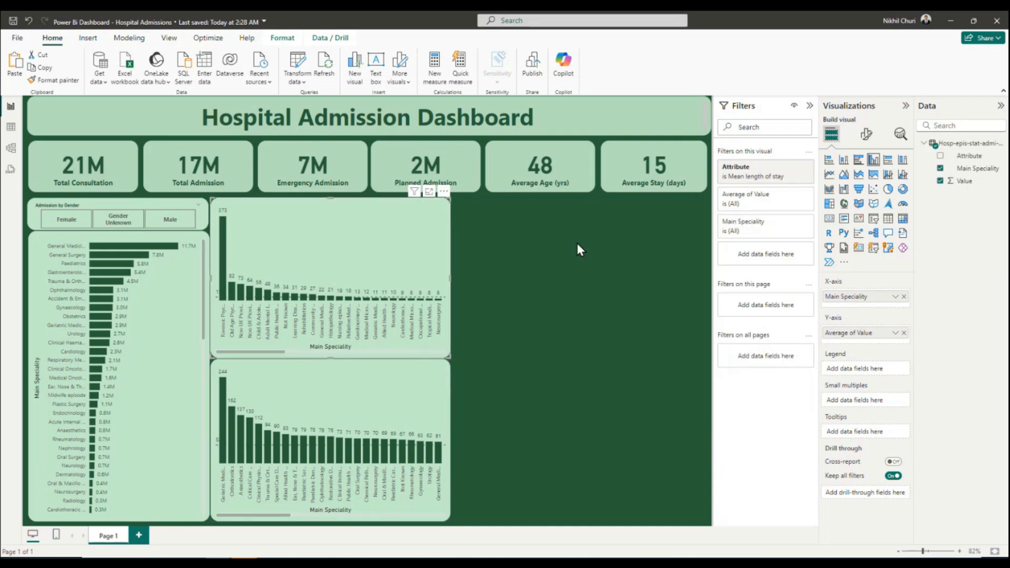
{"action": "left_click", "coordinate": [866, 134]}
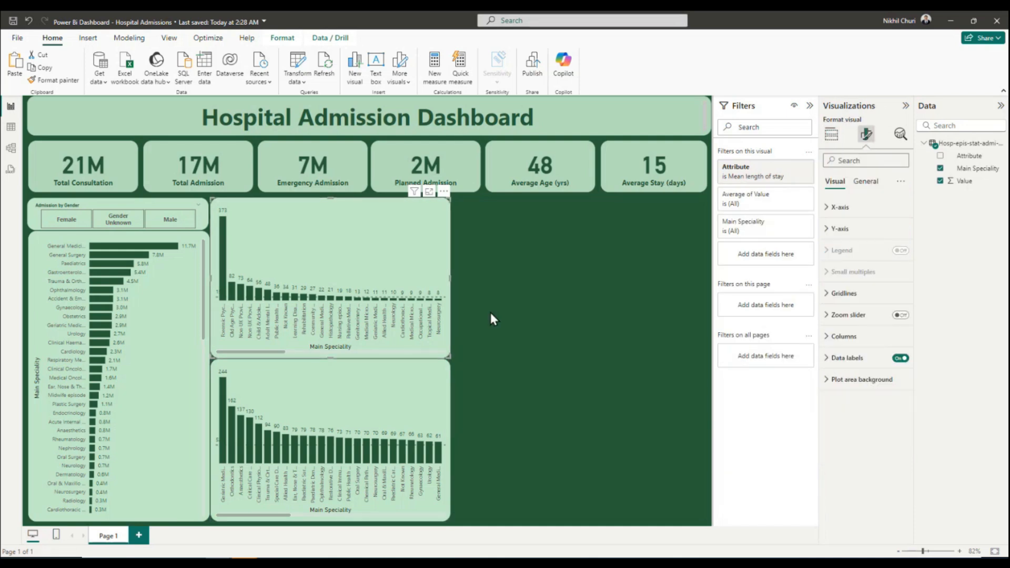
{"action": "left_click", "coordinate": [330, 396]}
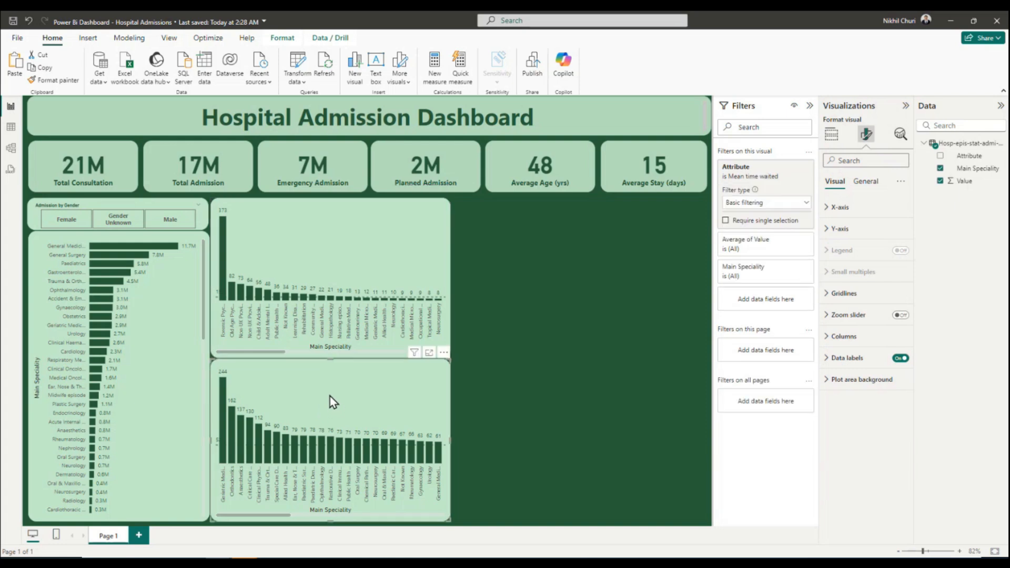
{"action": "left_click", "coordinate": [551, 280]}
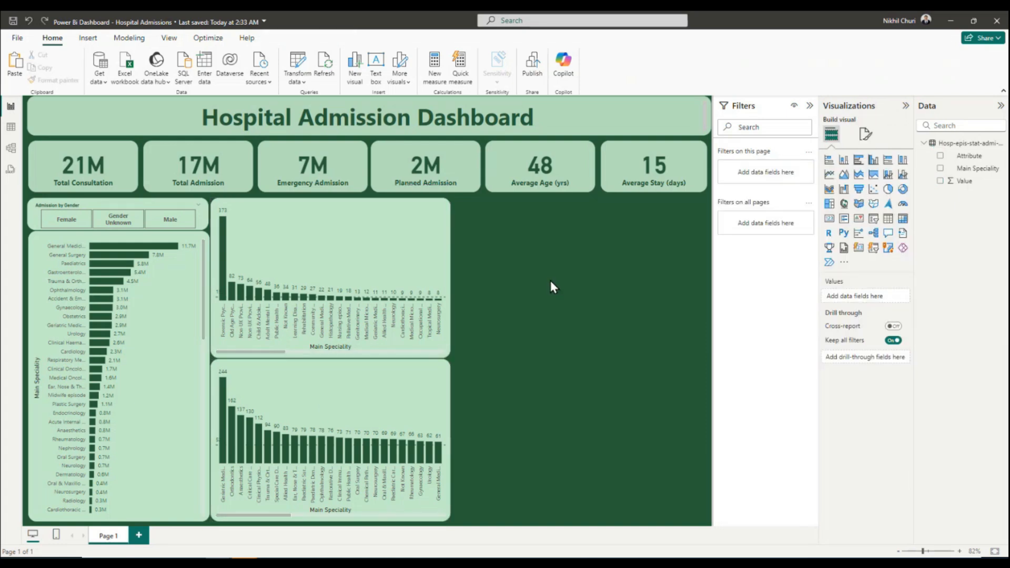
{"action": "left_click", "coordinate": [333, 227]}
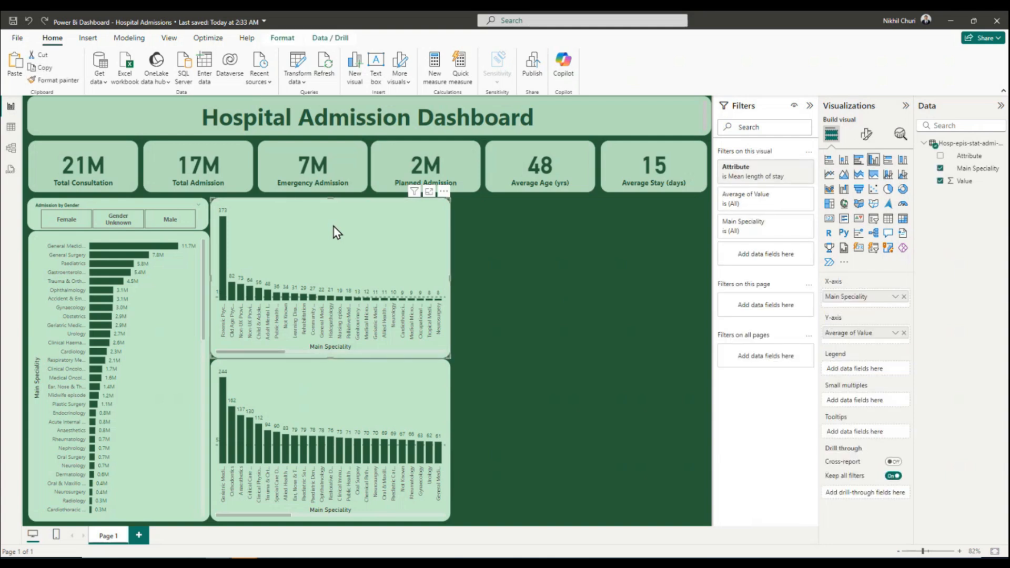
{"action": "left_click", "coordinate": [488, 249]}
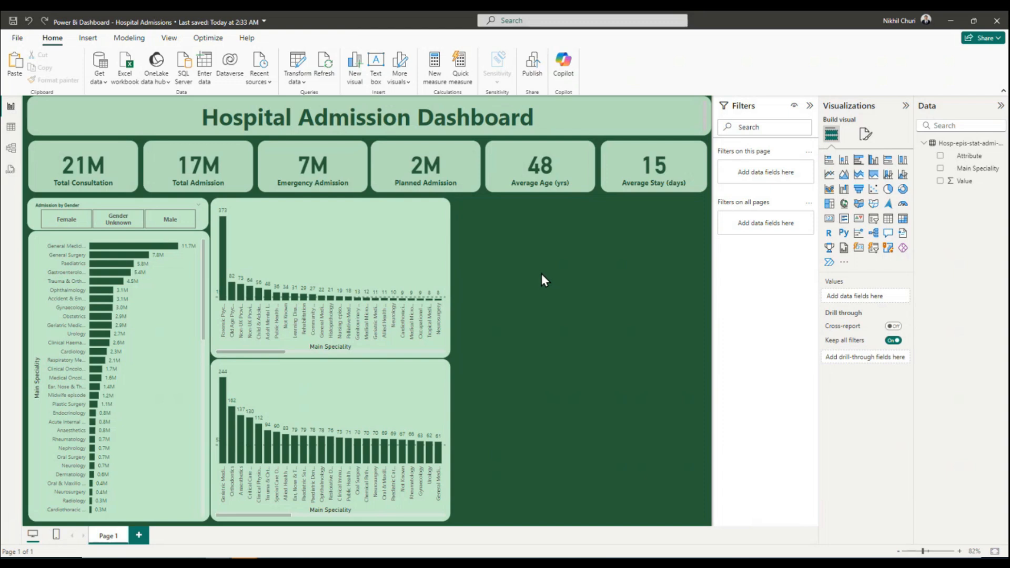
Place a widened copy of the mean length of stay column chart beside the original and convert it to a treemap.
{"action": "left_click", "coordinate": [360, 267]}
{"action": "left_click_drag", "start_coordinate": [323, 223], "coordinate": [565, 228]}
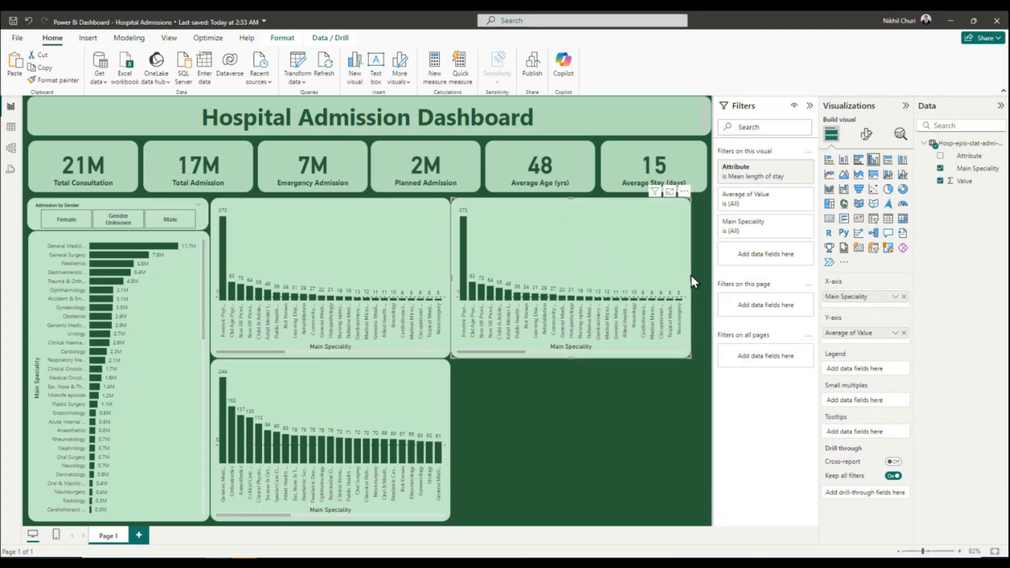
{"action": "left_click_drag", "start_coordinate": [692, 277], "coordinate": [705, 280]}
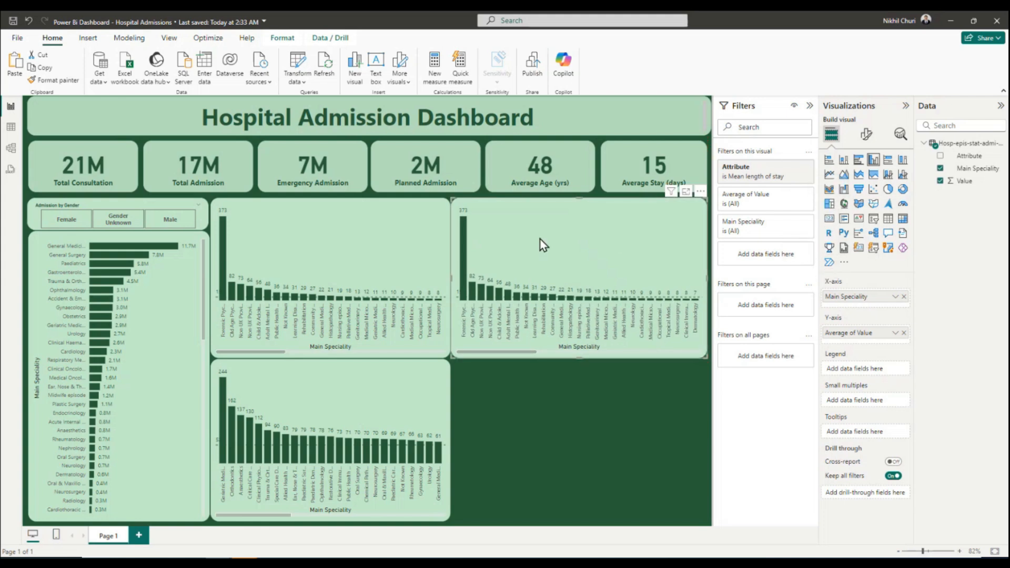
{"action": "left_click", "coordinate": [830, 205]}
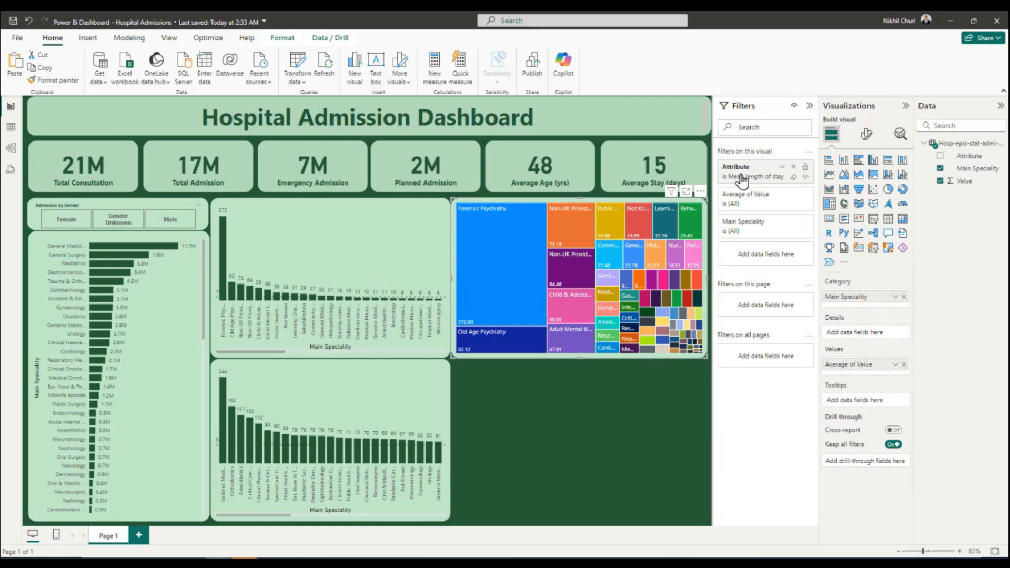
Set the treemap's Attribute filter to only Emergency and aggregate its Value field as Sum.
{"action": "left_click", "coordinate": [784, 167]}
{"action": "scroll", "coordinate": [736, 285], "scroll_direction": "down", "scroll_amount": 2}
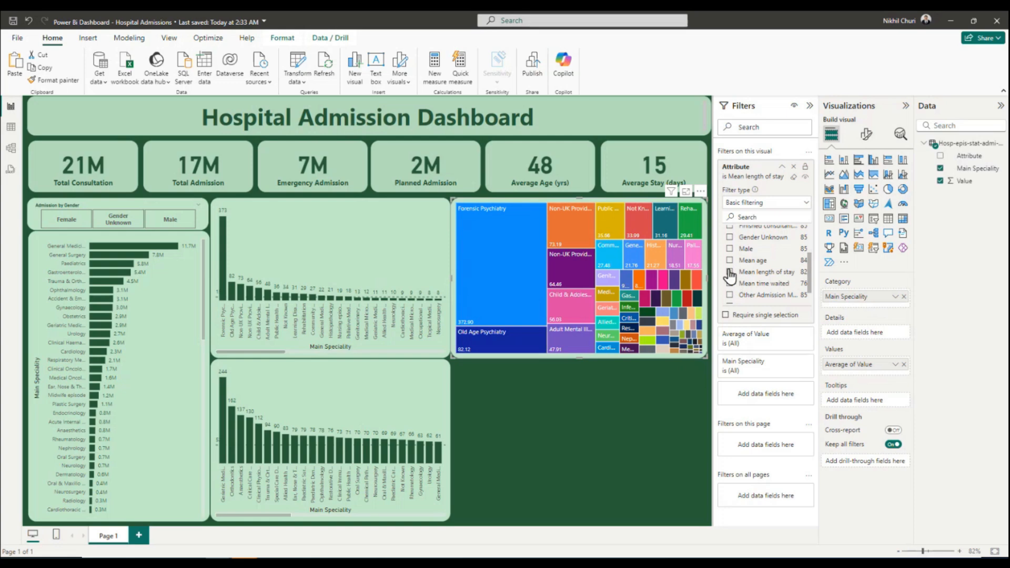
{"action": "left_click", "coordinate": [730, 272]}
{"action": "scroll", "coordinate": [752, 279], "scroll_direction": "up", "scroll_amount": 3}
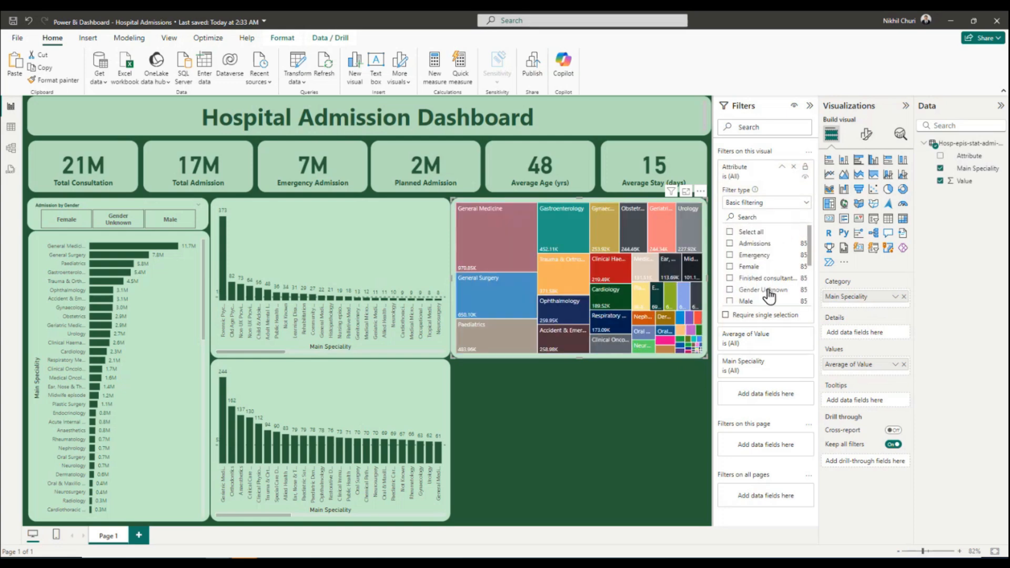
{"action": "left_click", "coordinate": [729, 255]}
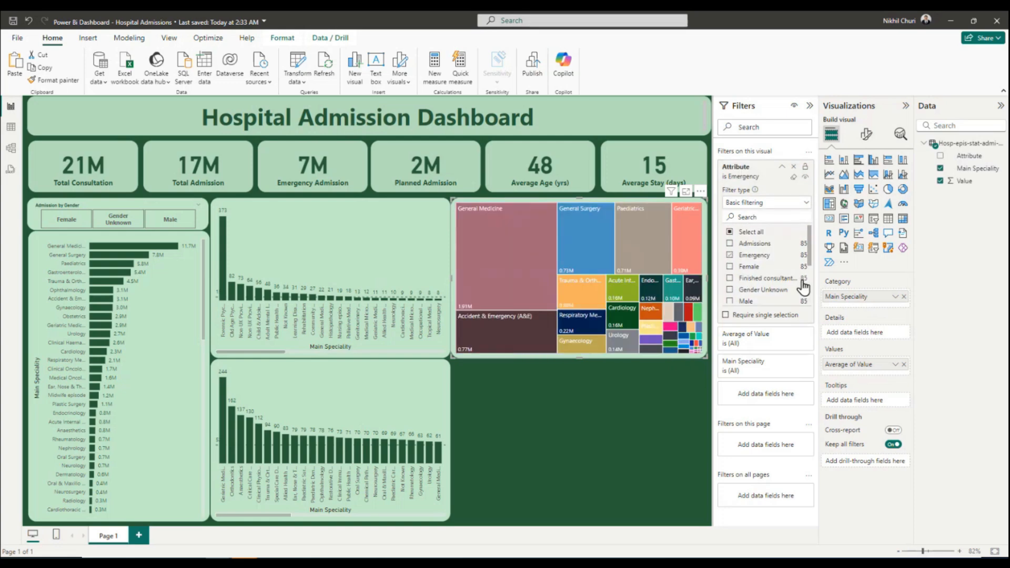
{"action": "left_click", "coordinate": [895, 364]}
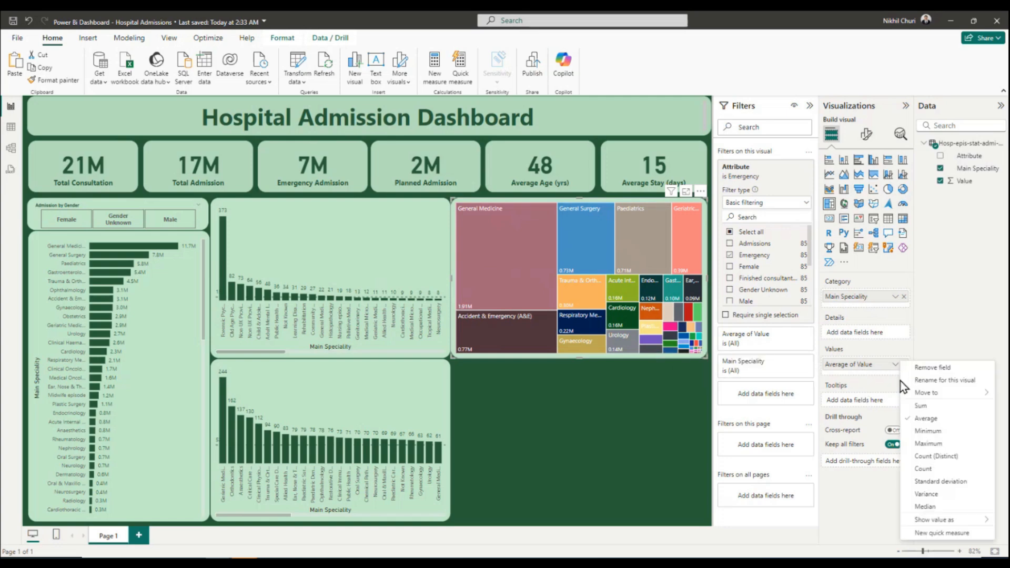
{"action": "left_click", "coordinate": [920, 406]}
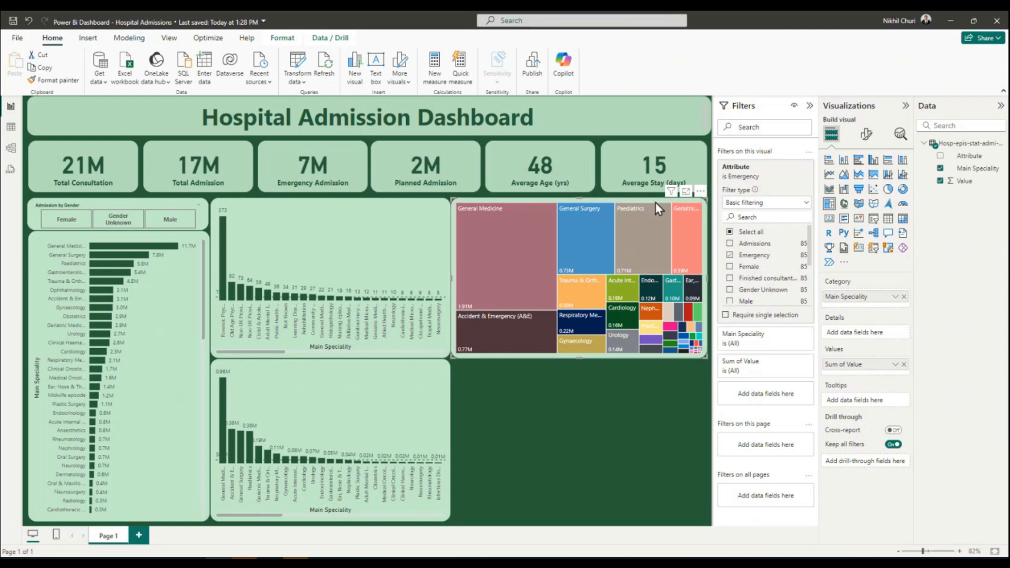
Examine the treemap's tiles, its per-speciality colour settings and the available Attribute filter options.
{"action": "mouse_move", "coordinate": [543, 265]}
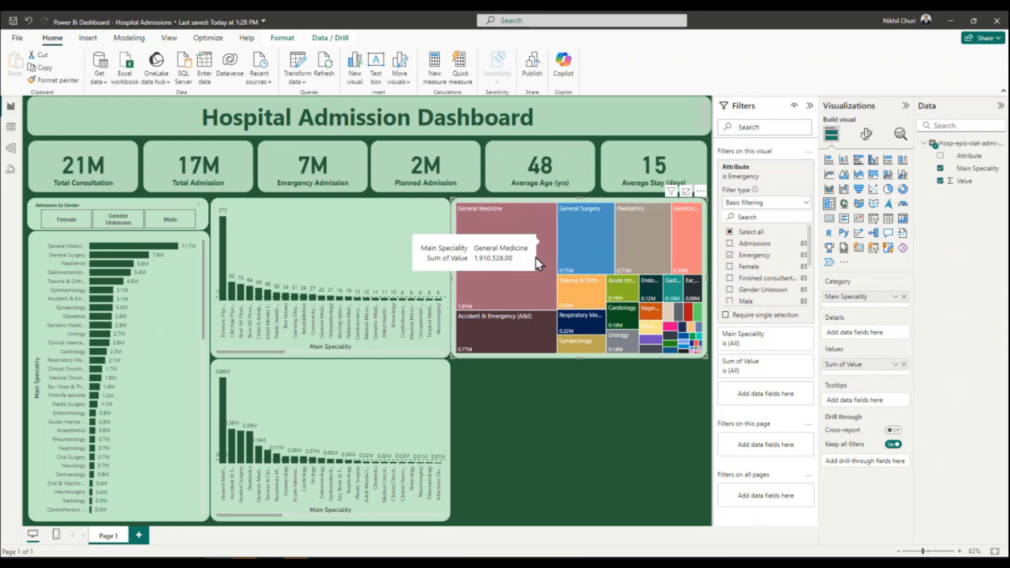
{"action": "left_click", "coordinate": [866, 134]}
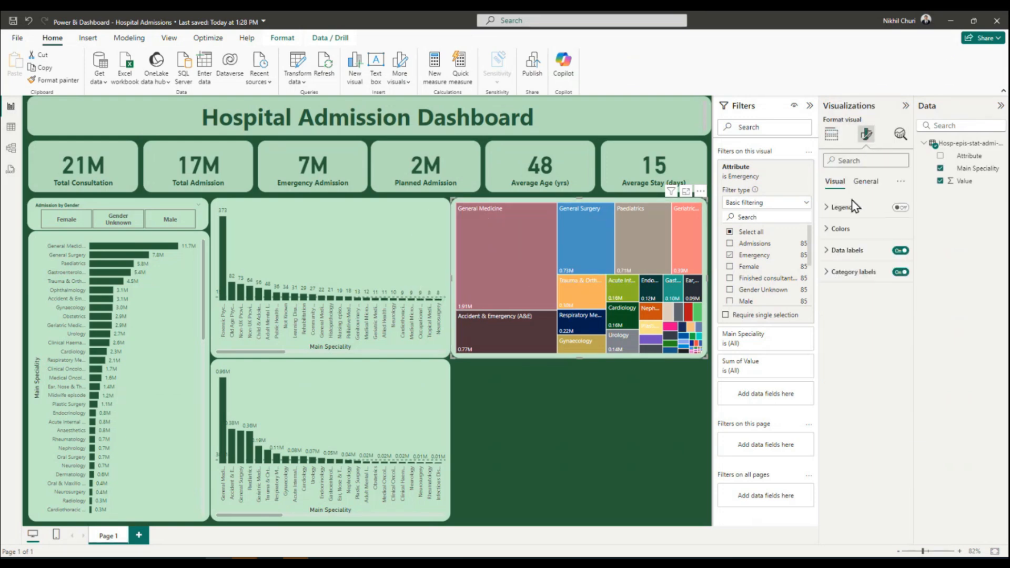
{"action": "left_click", "coordinate": [836, 229]}
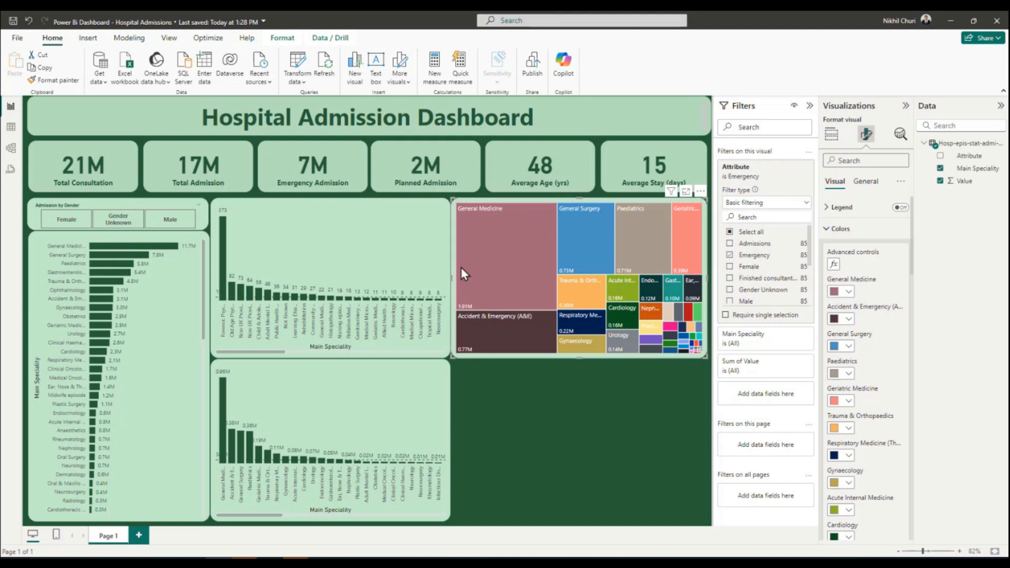
{"action": "scroll", "coordinate": [852, 359], "scroll_direction": "down", "scroll_amount": 10}
{"action": "scroll", "coordinate": [852, 359], "scroll_direction": "up", "scroll_amount": 10}
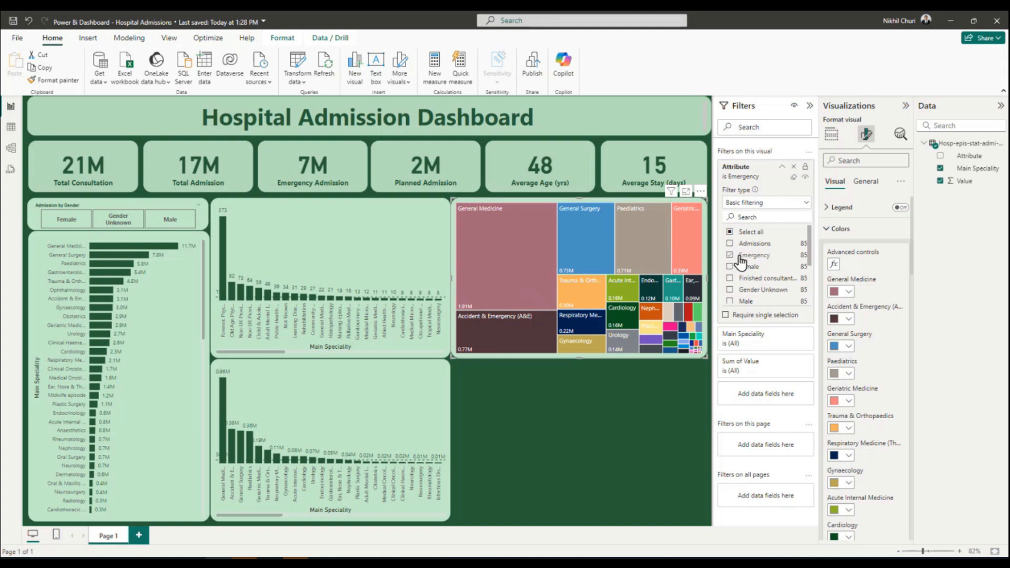
{"action": "scroll", "coordinate": [763, 271], "scroll_direction": "down", "scroll_amount": 3}
{"action": "scroll", "coordinate": [768, 266], "scroll_direction": "up", "scroll_amount": 3}
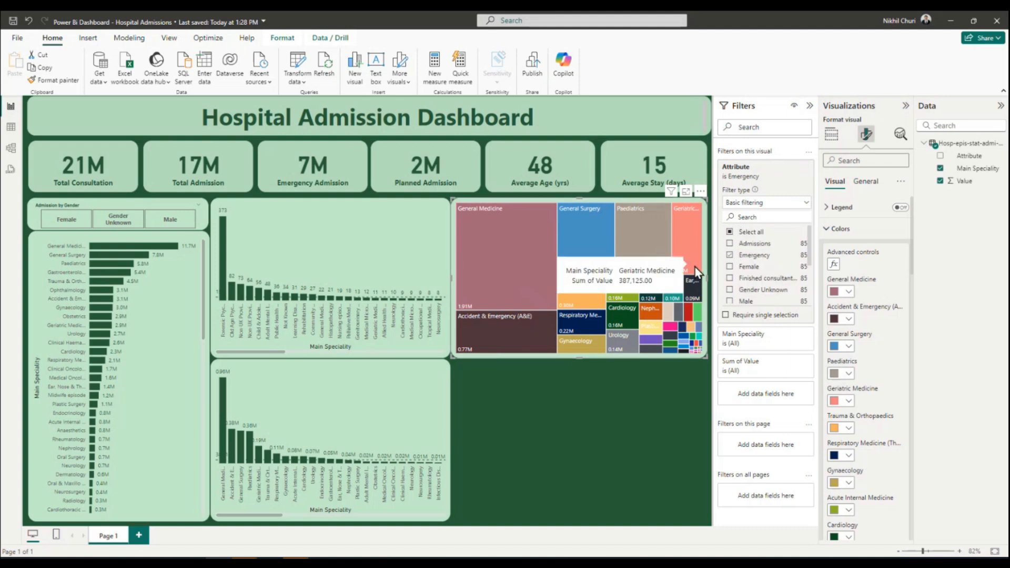
{"action": "scroll", "coordinate": [850, 289], "scroll_direction": "down", "scroll_amount": 10}
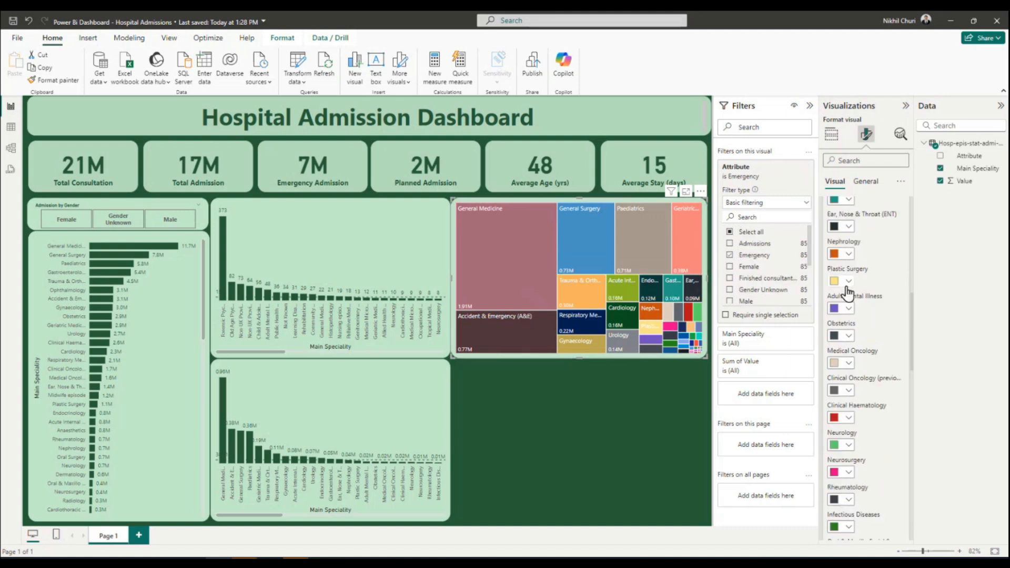
{"action": "scroll", "coordinate": [848, 297], "scroll_direction": "up", "scroll_amount": 12}
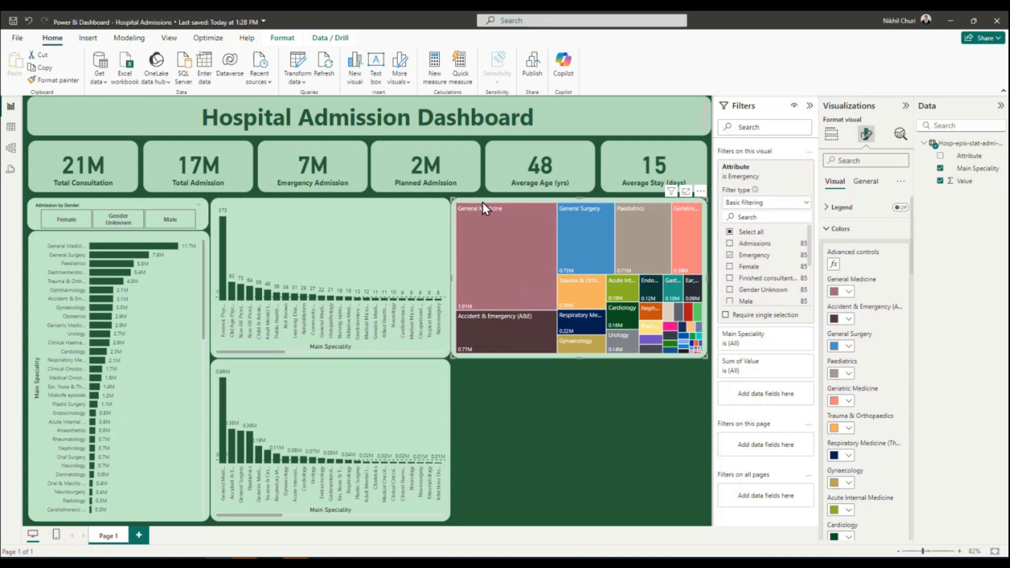
Create a measure named Waitlist with a CALCULATE formula whose expression is AVERAGE('Hosp-epis-stat-admi-main-spec-2023-24'[Value]), ready for a filter argument.
{"action": "left_click", "coordinate": [441, 67]}
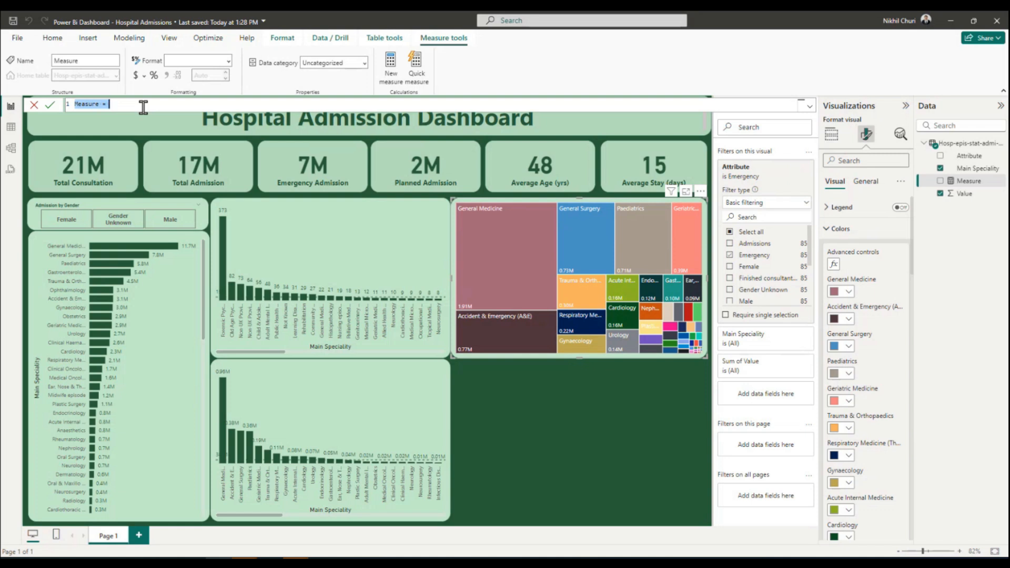
{"action": "type", "text": "Waitlist = cal"}
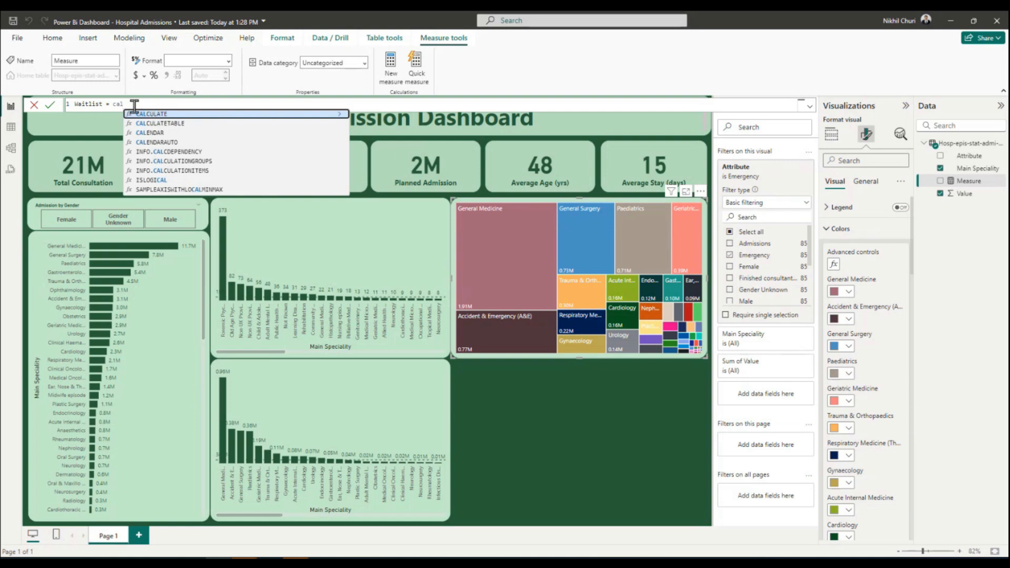
{"action": "left_click", "coordinate": [169, 114]}
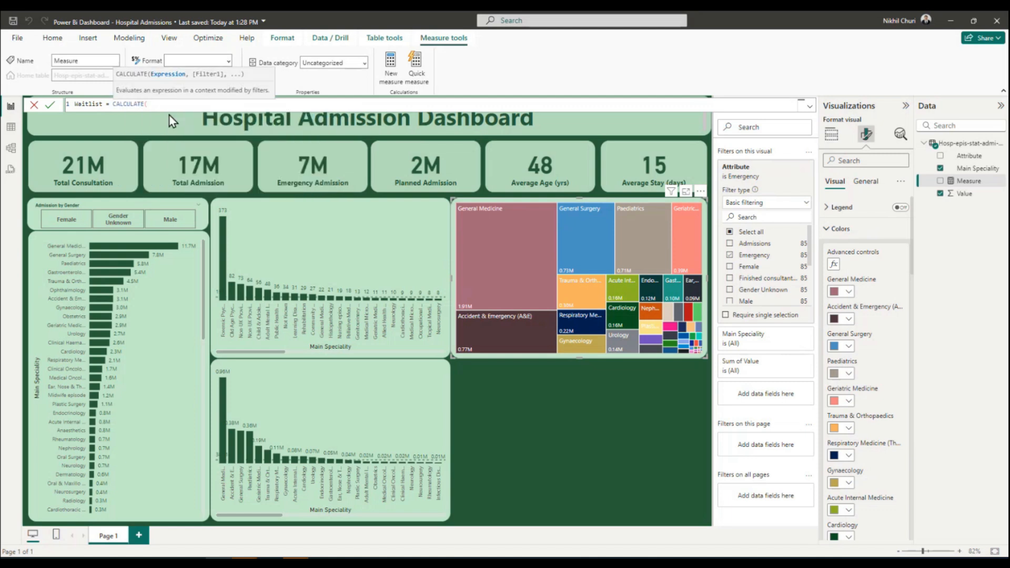
{"action": "type", "text": "aver"}
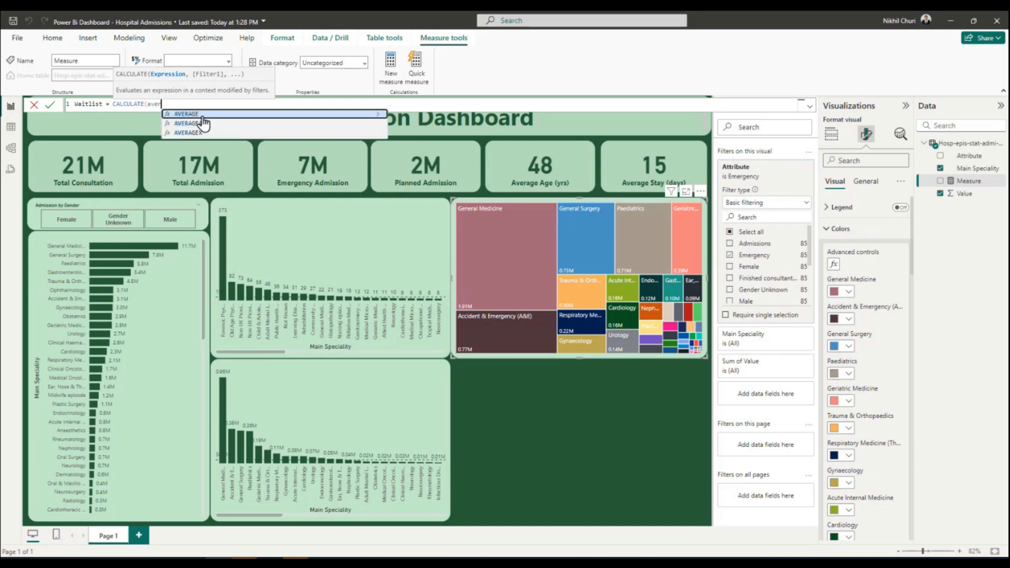
{"action": "left_click", "coordinate": [188, 117]}
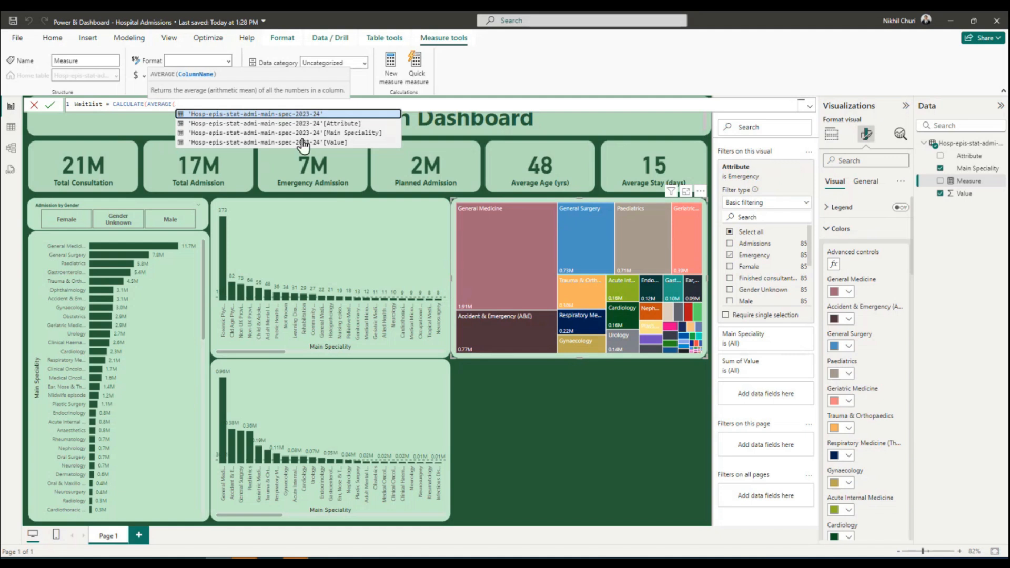
{"action": "left_click", "coordinate": [339, 143]}
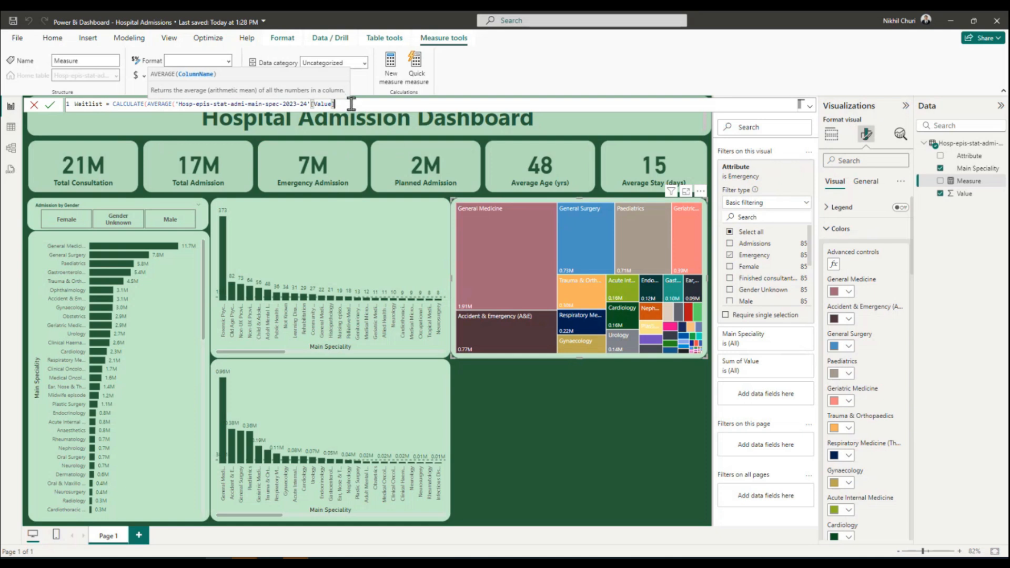
{"action": "type", "text": ")"}
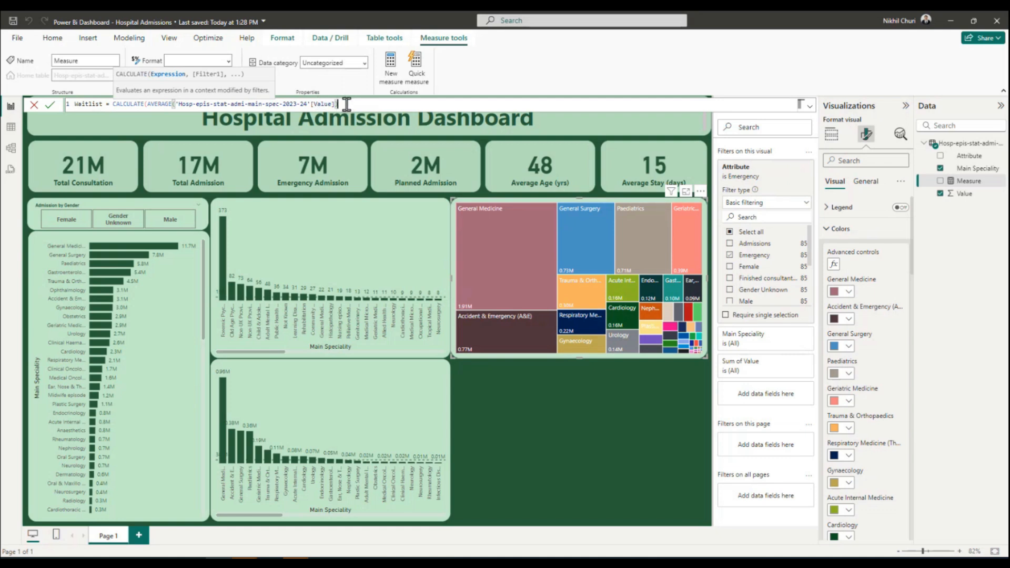
{"action": "type", "text": ","}
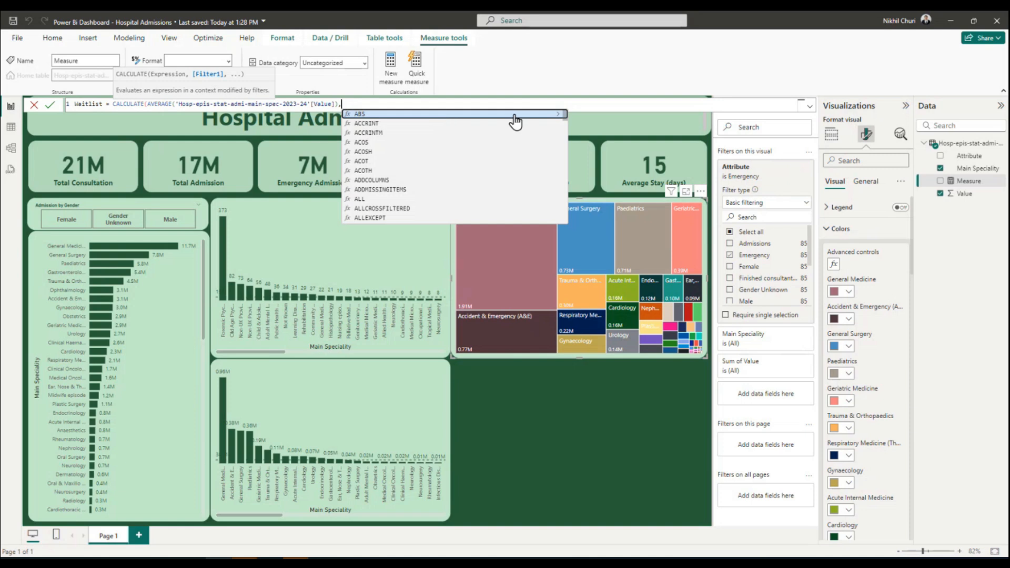
{"action": "type", "text": "va"}
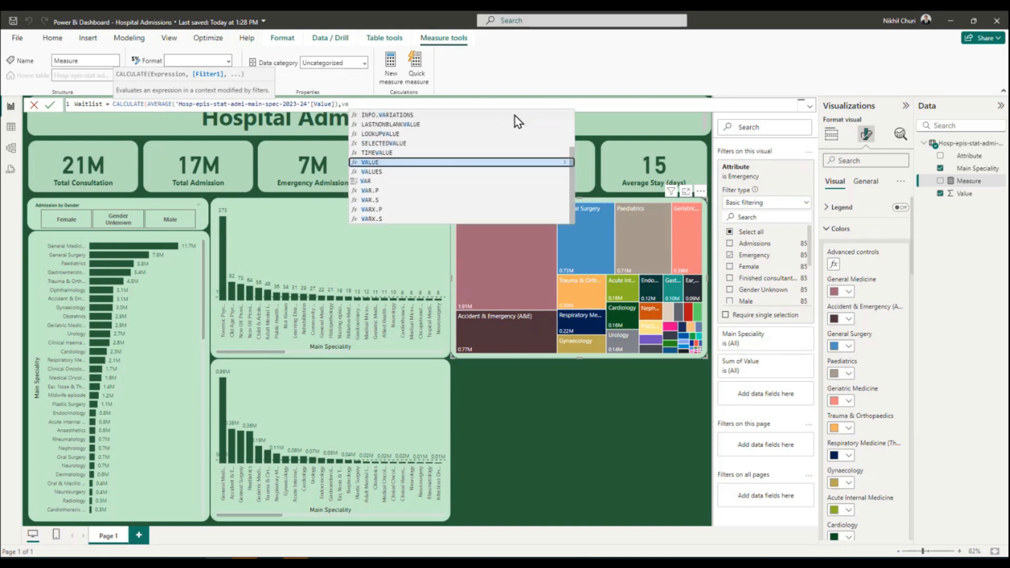
{"action": "key", "text": "BackSpace"}
{"action": "key", "text": "BackSpace"}
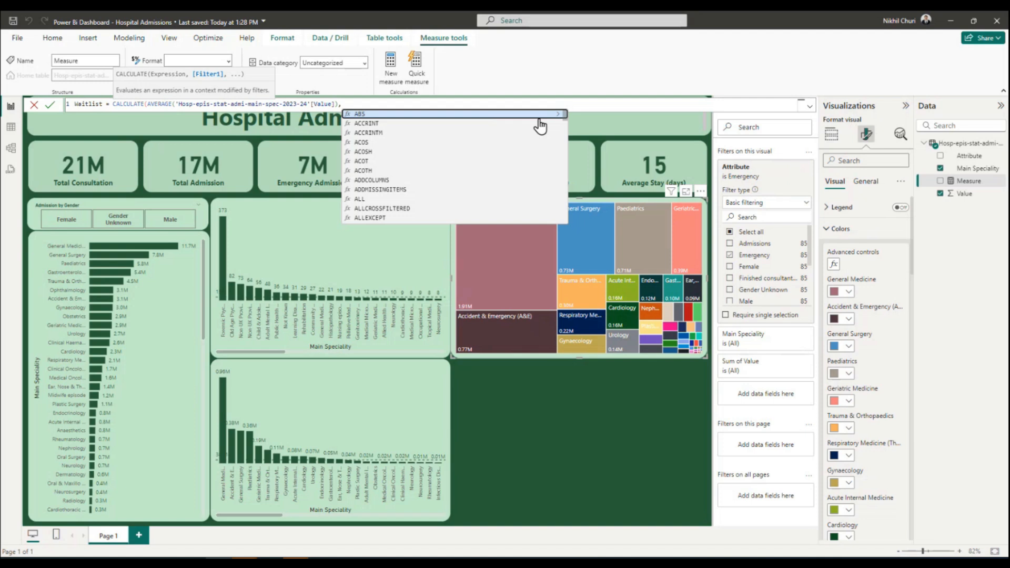
{"action": "type", "text": "<"}
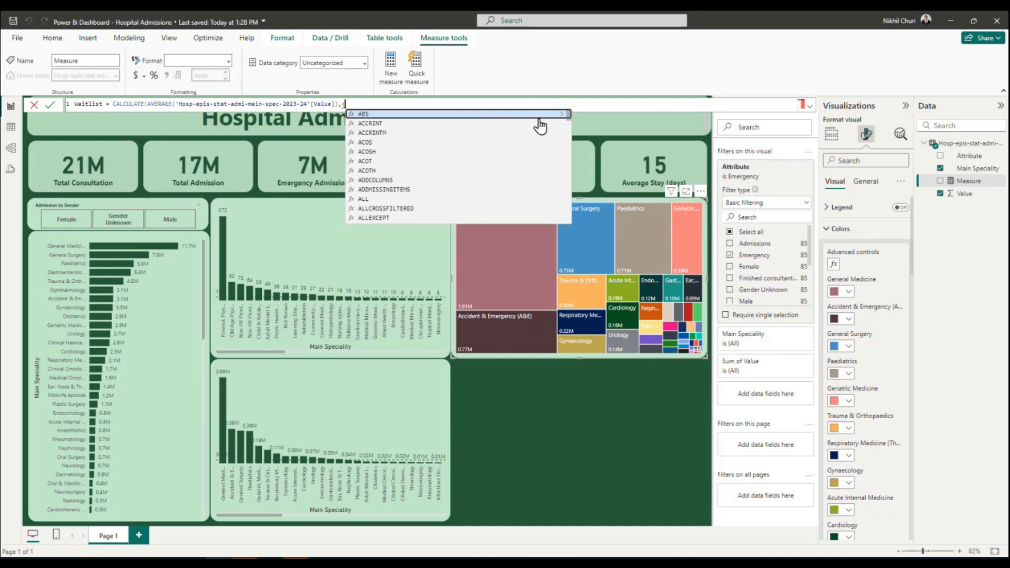
{"action": "key", "text": "BackSpace"}
Complete the Waitlist formula with the filter 'Hosp-epis-stat-admi-main-spec-2023-24'[Attribute] = "Mean time waited" and its closing parenthesis.
{"action": "type", "text": "'"}
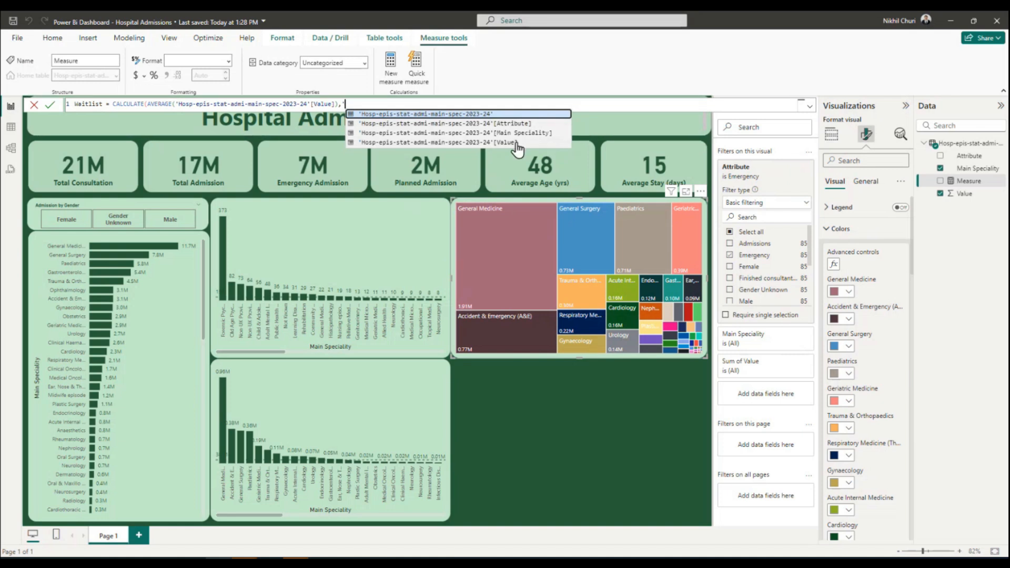
{"action": "left_click", "coordinate": [511, 123]}
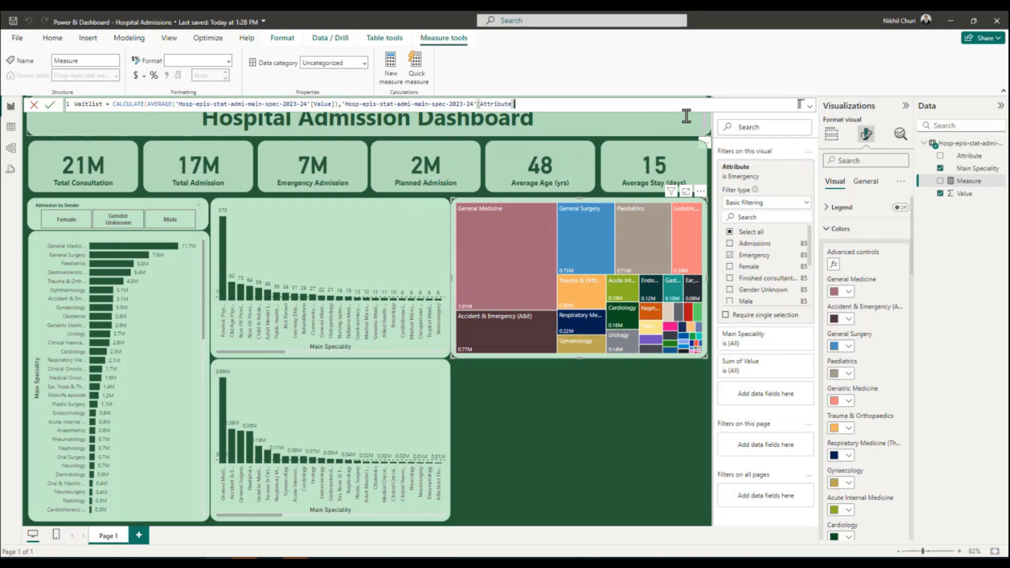
{"action": "type", "text": "= \"Mean time waited\")"}
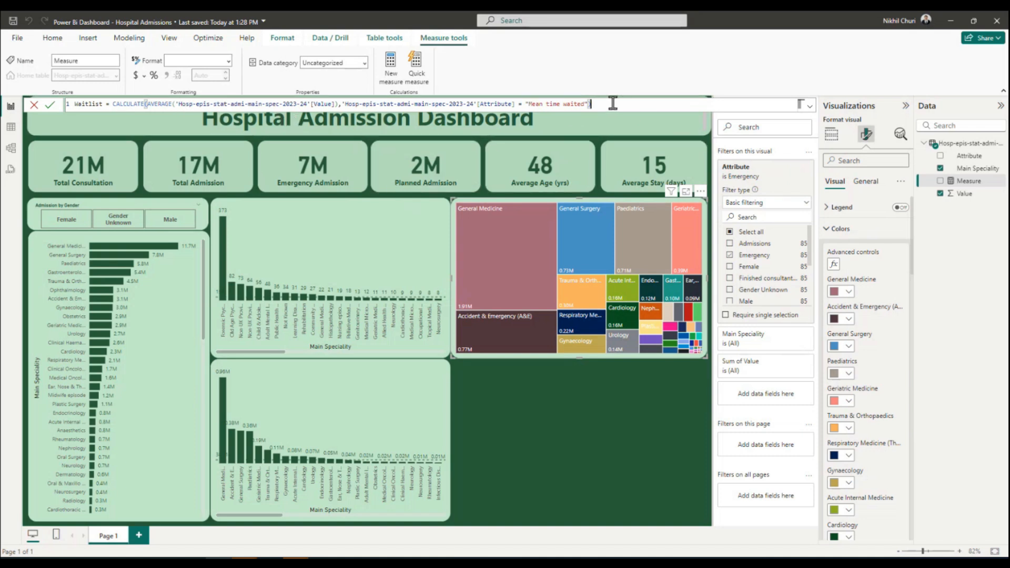
Commit the Waitlist measure formula and return to the report canvas.
{"action": "left_click", "coordinate": [50, 108]}
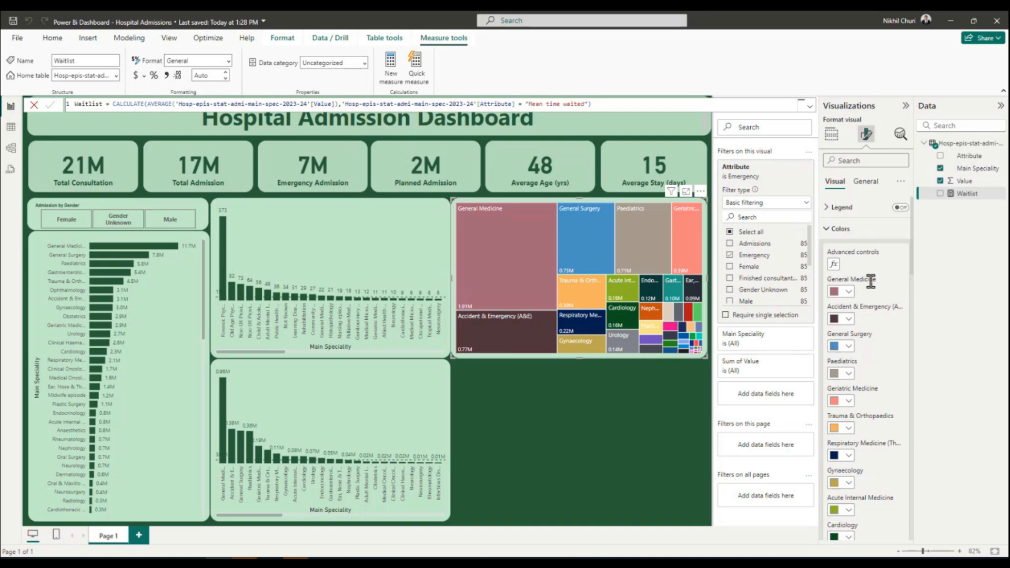
{"action": "left_click", "coordinate": [612, 430]}
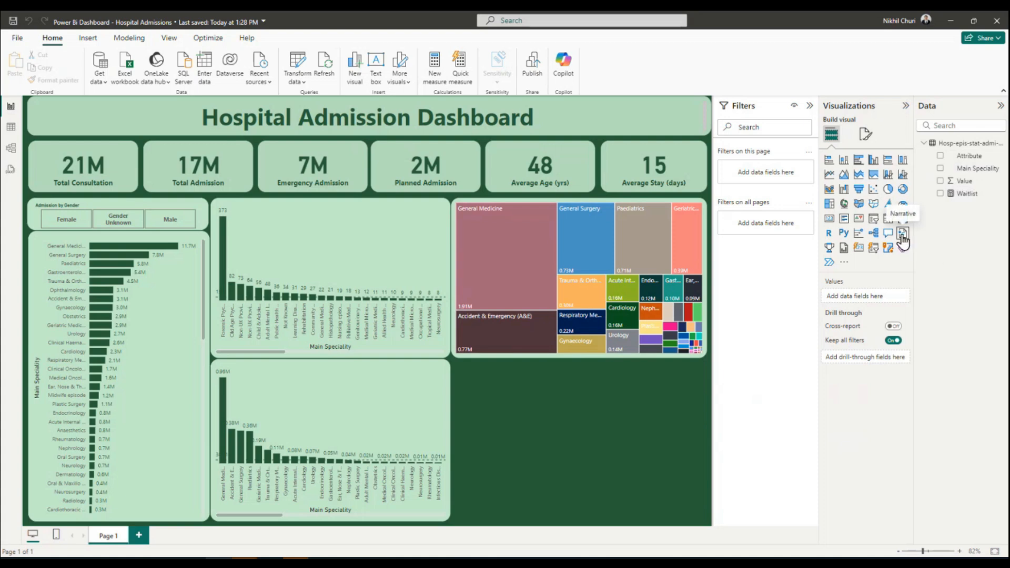
Check the Waitlist measure in a temporary card visual in the empty canvas area, and delete the card.
{"action": "left_click", "coordinate": [831, 221]}
{"action": "left_click_drag", "start_coordinate": [962, 194], "coordinate": [556, 432]}
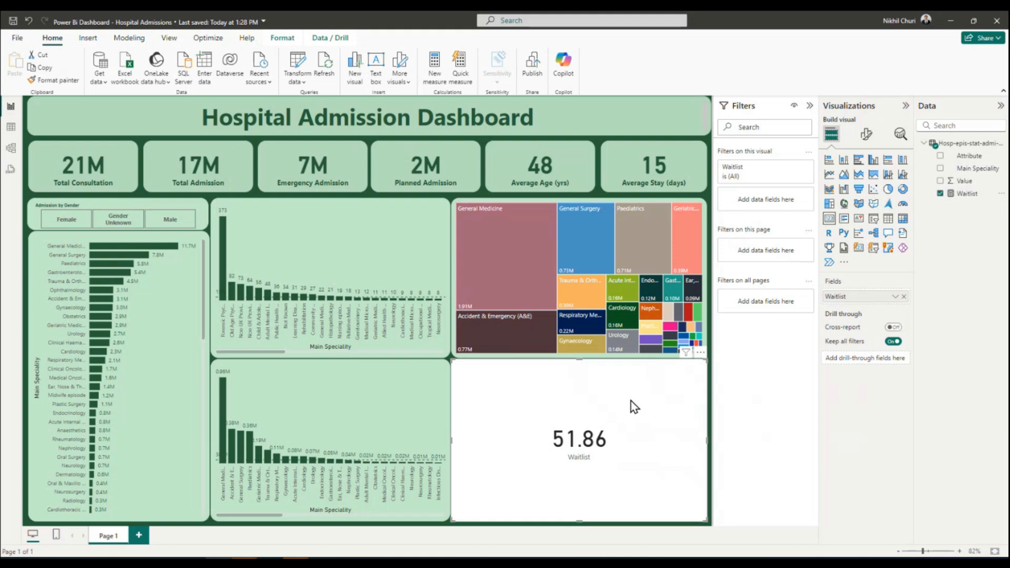
{"action": "key", "text": "Delete"}
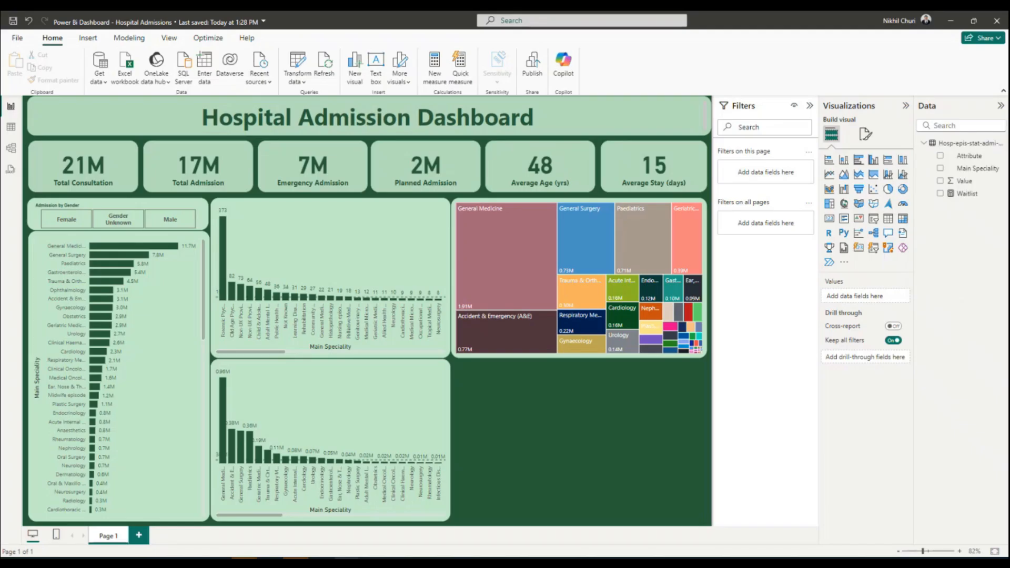
Examine the Waitlist measure's formula in the report and its copy in the Word document, and return to the report canvas.
{"action": "left_click", "coordinate": [966, 194]}
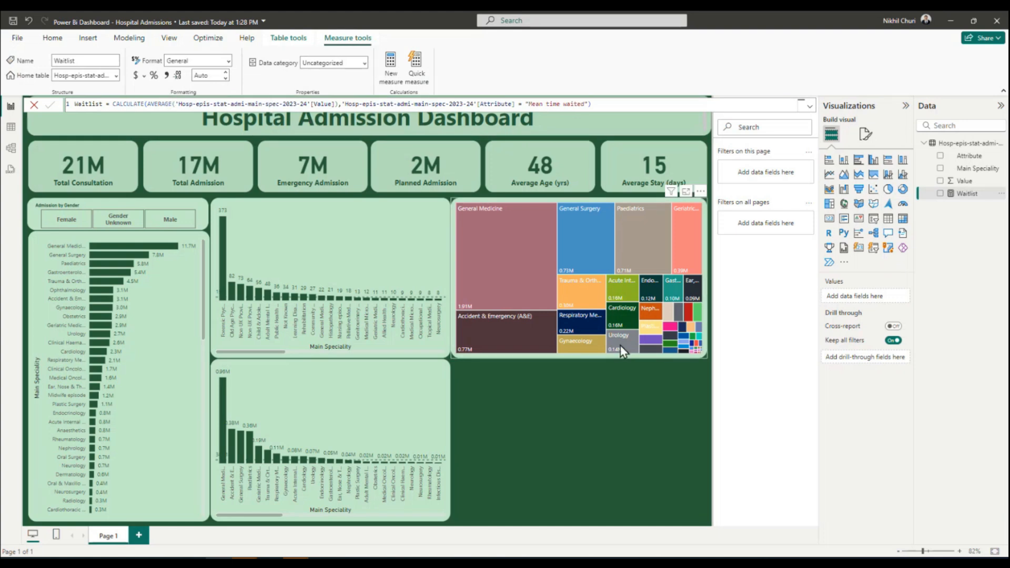
{"action": "left_click_drag", "start_coordinate": [905, 42], "coordinate": [297, 74]}
{"action": "left_click", "coordinate": [347, 72]}
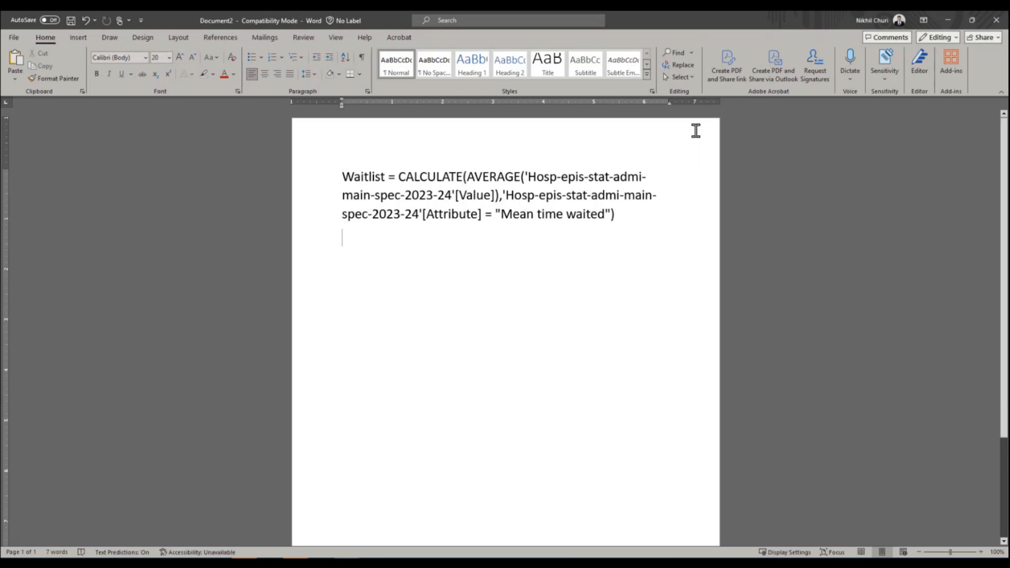
{"action": "left_click", "coordinate": [951, 19]}
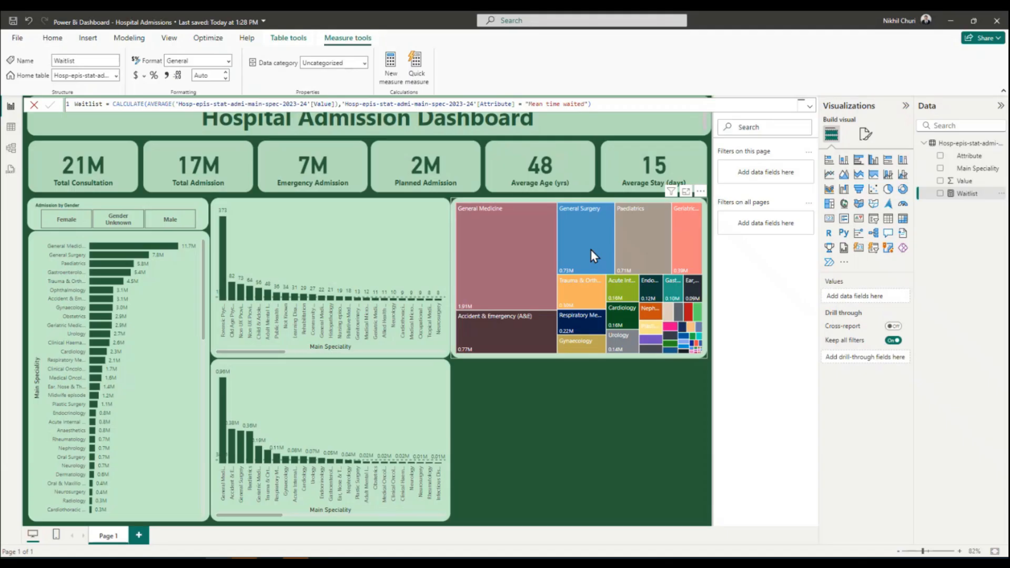
{"action": "left_click", "coordinate": [593, 405]}
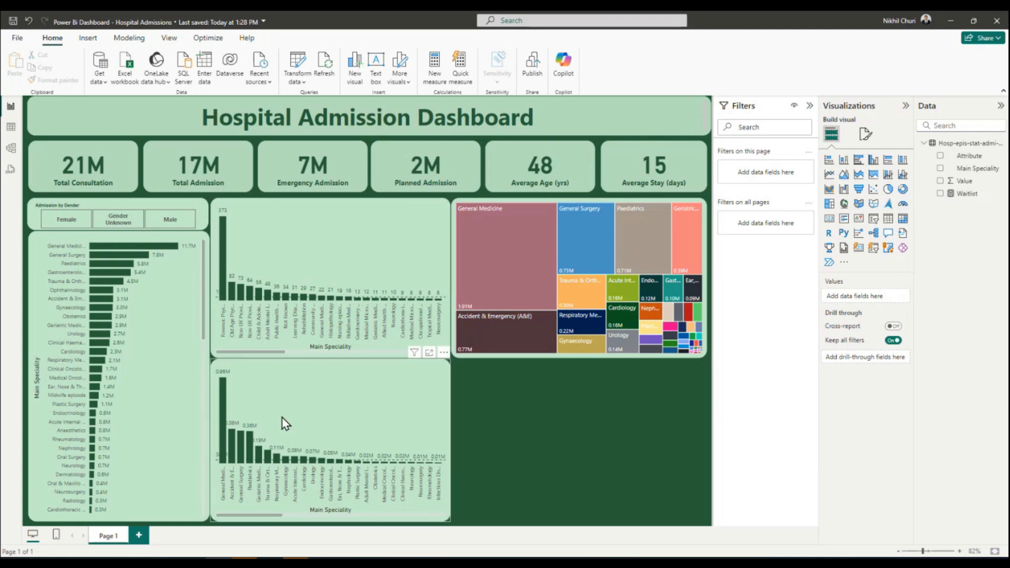
Remove Emergency from the lower column chart's Attribute filter, keeping only Mean time waited selected.
{"action": "left_click", "coordinate": [329, 399]}
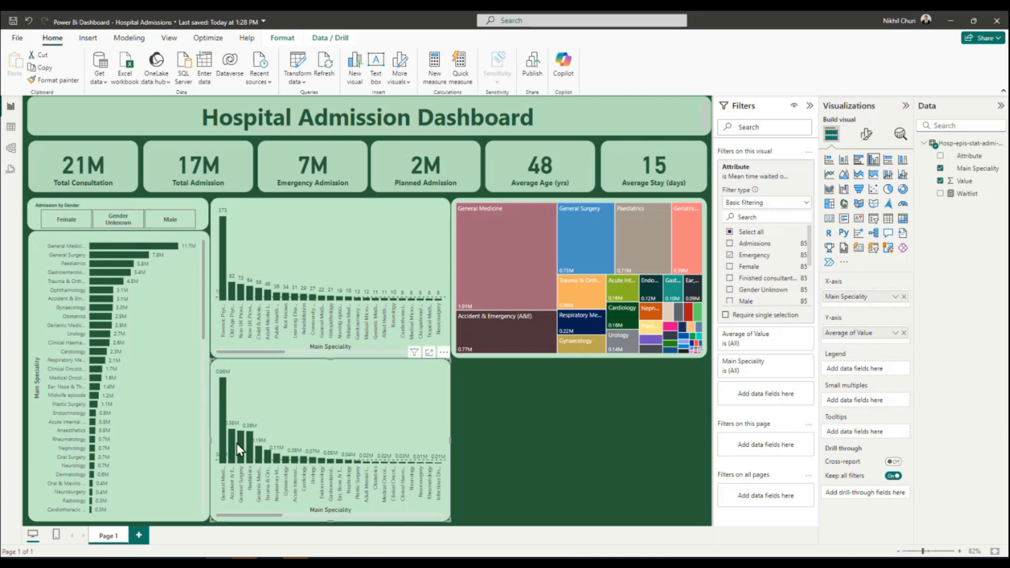
{"action": "scroll", "coordinate": [766, 284], "scroll_direction": "down", "scroll_amount": 2}
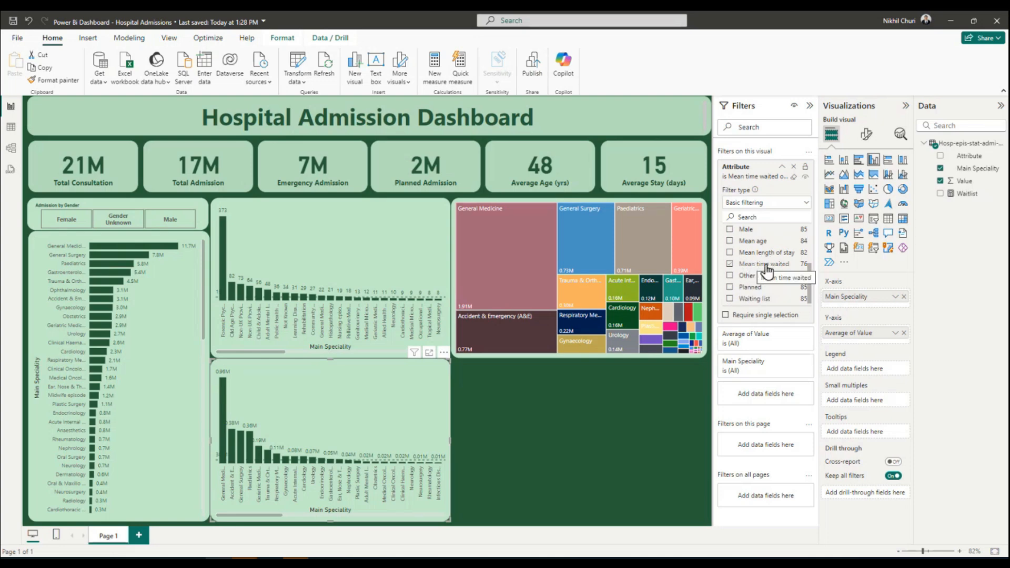
{"action": "scroll", "coordinate": [767, 270], "scroll_direction": "up", "scroll_amount": 2}
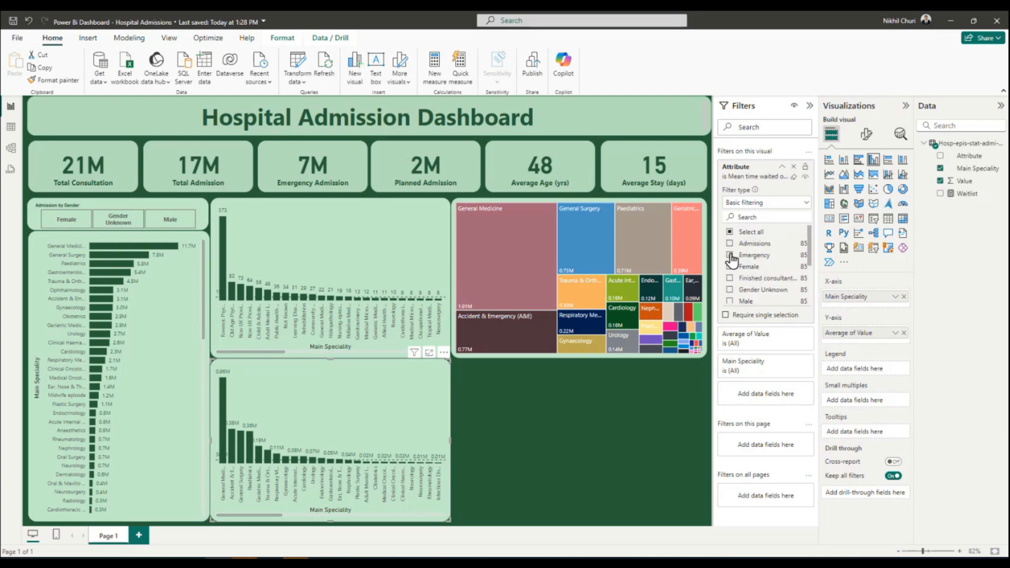
{"action": "left_click", "coordinate": [729, 255]}
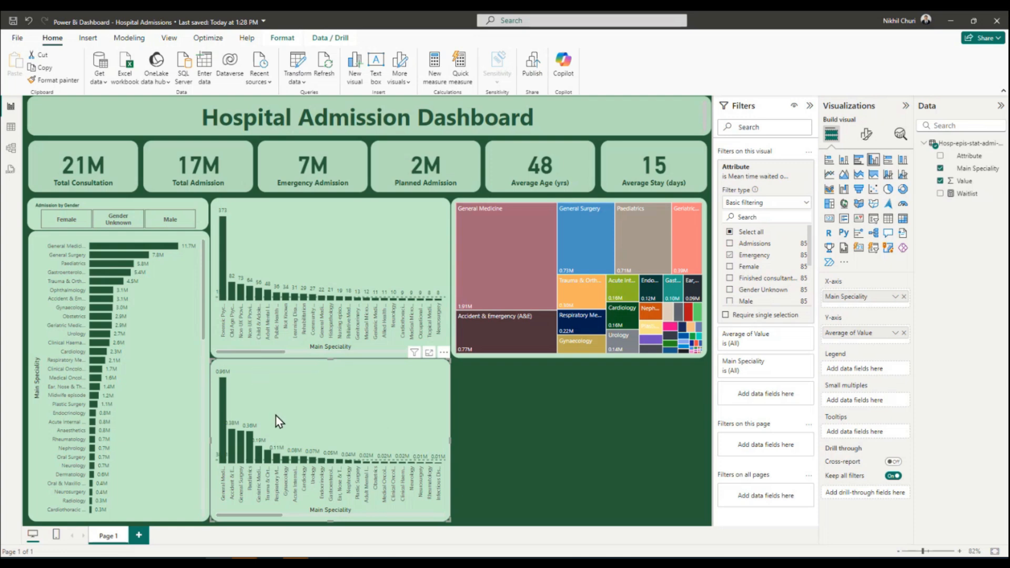
{"action": "left_click", "coordinate": [730, 255]}
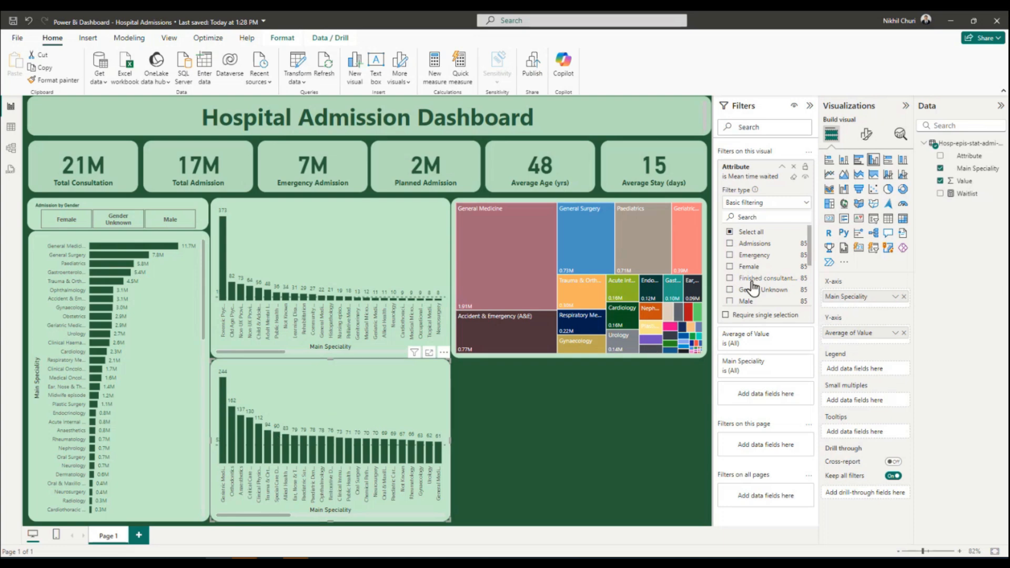
{"action": "scroll", "coordinate": [760, 269], "scroll_direction": "down", "scroll_amount": 2}
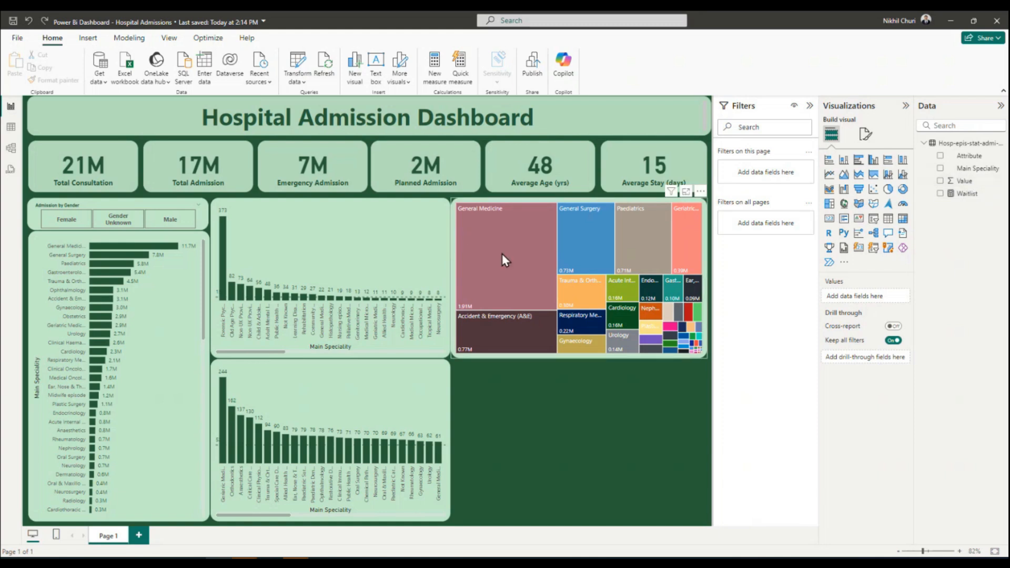
Set the treemap's conditional colour formatting to the Gradient style based on the Waitlist measure.
{"action": "left_click", "coordinate": [501, 201]}
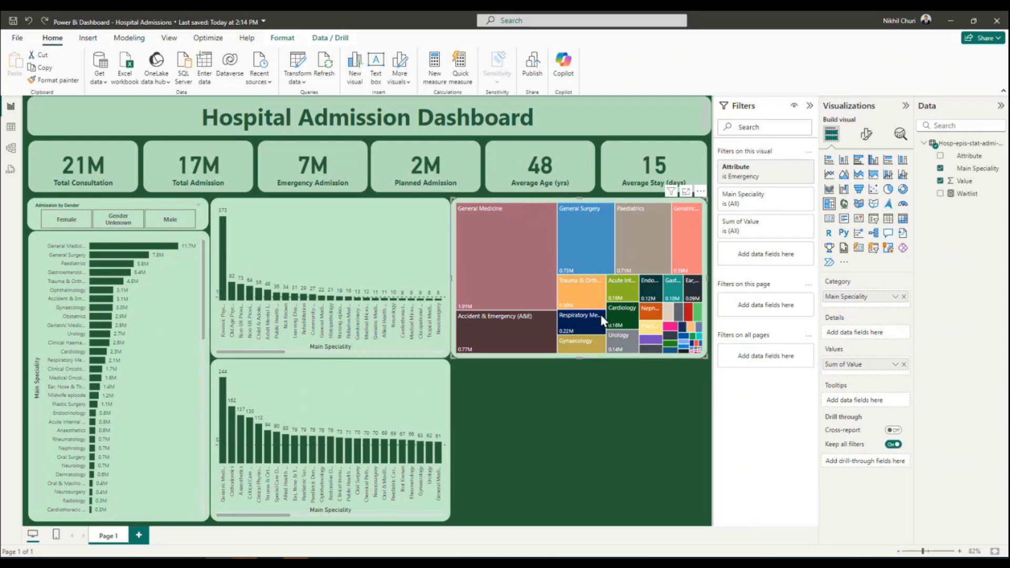
{"action": "left_click", "coordinate": [868, 135]}
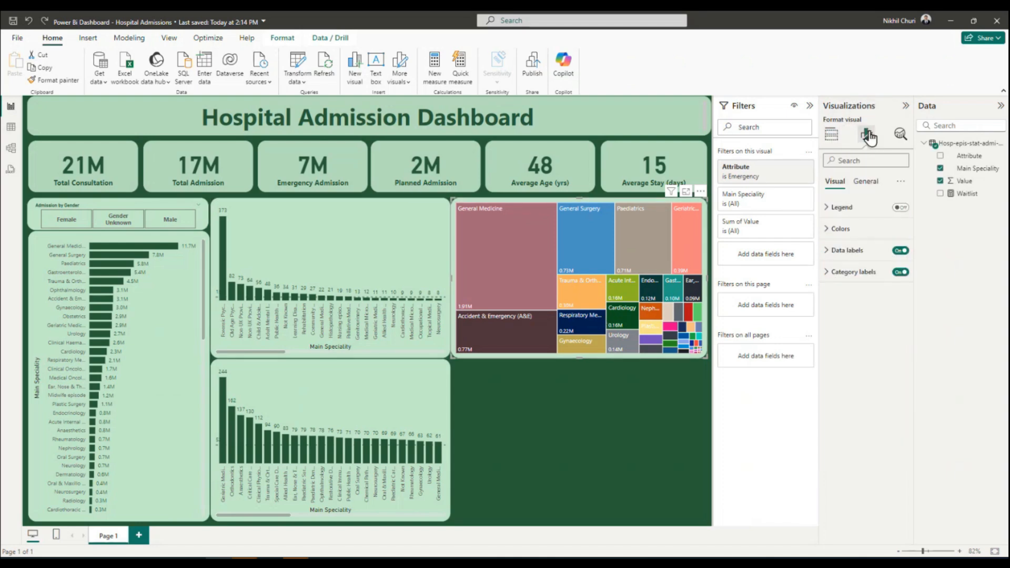
{"action": "left_click", "coordinate": [829, 230]}
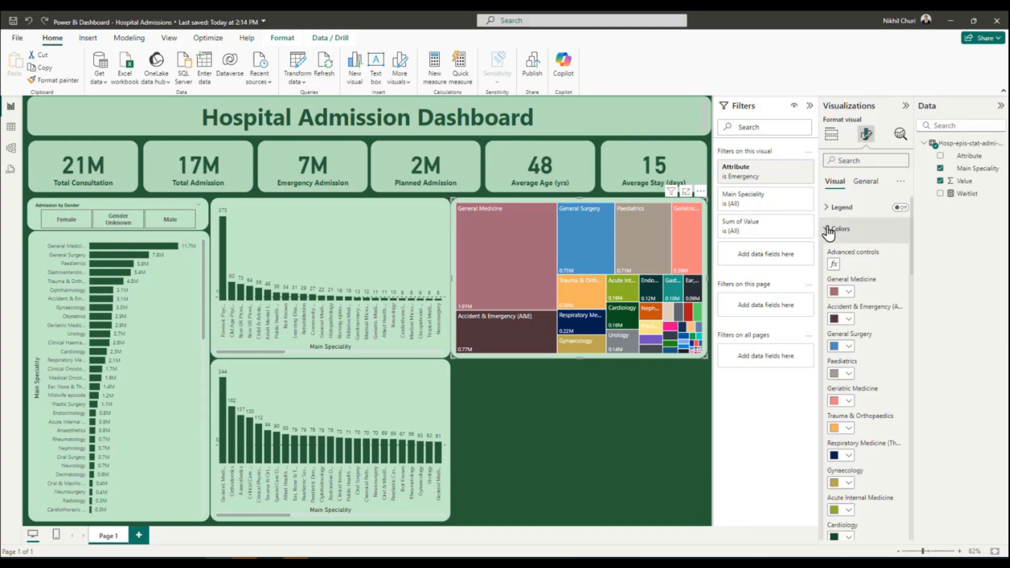
{"action": "left_click", "coordinate": [832, 264]}
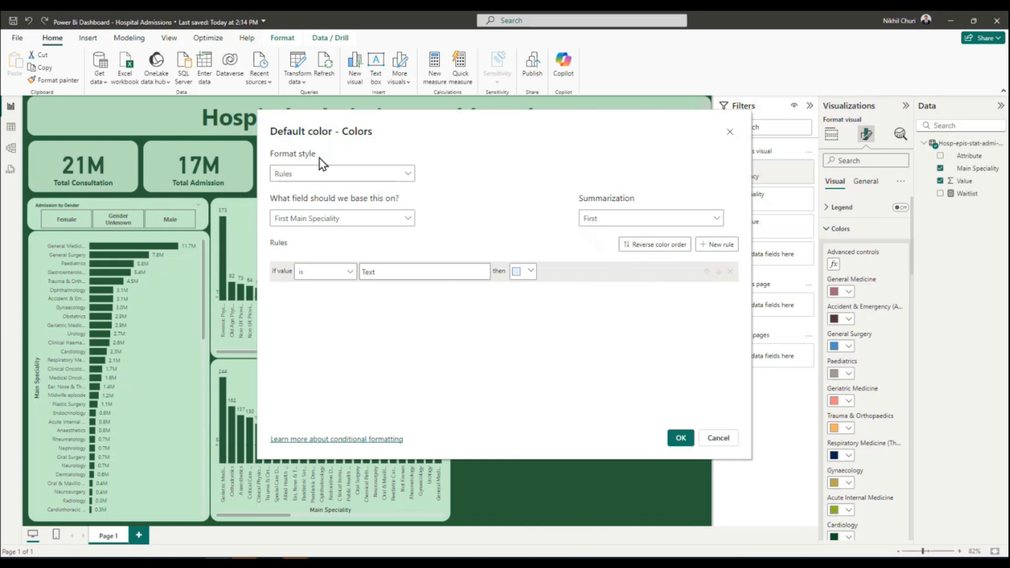
{"action": "left_click", "coordinate": [327, 178]}
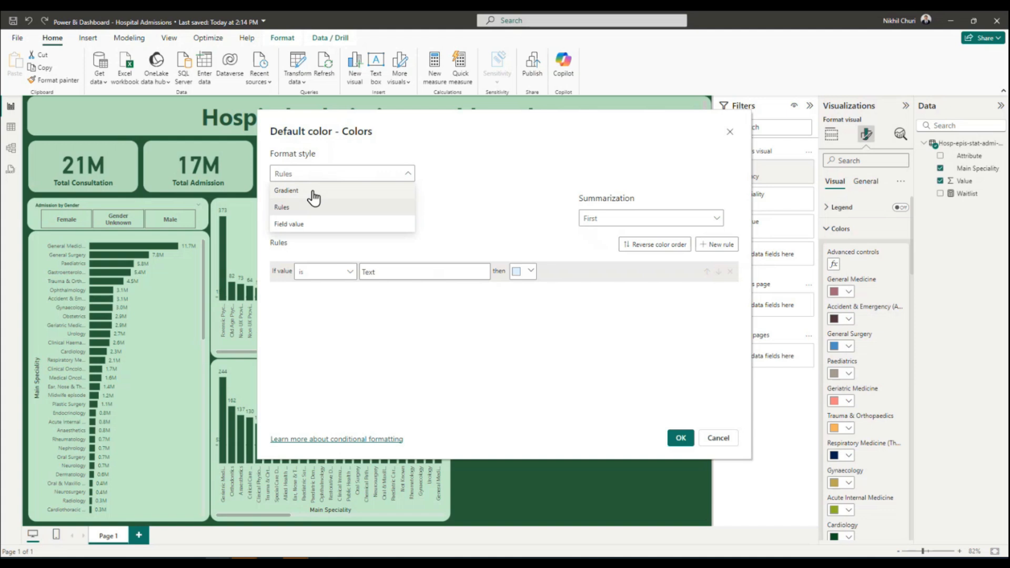
{"action": "left_click", "coordinate": [314, 191]}
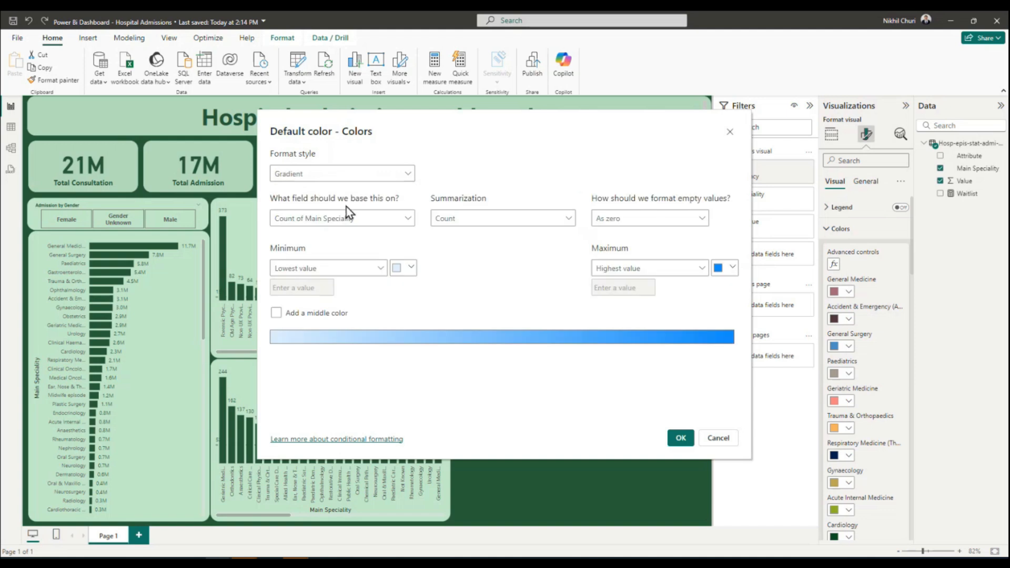
{"action": "left_click", "coordinate": [408, 219]}
{"action": "left_click", "coordinate": [280, 255]}
{"action": "left_click", "coordinate": [311, 306]}
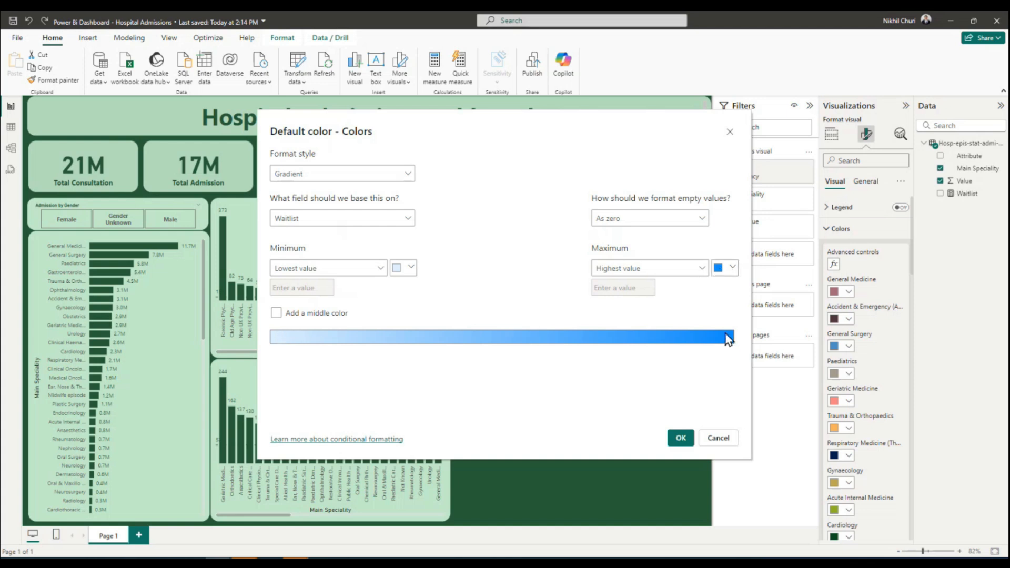
Set the gradient's minimum colour to hex #C3EACA, copied from the Light Green line in the Word document.
{"action": "left_click", "coordinate": [411, 269]}
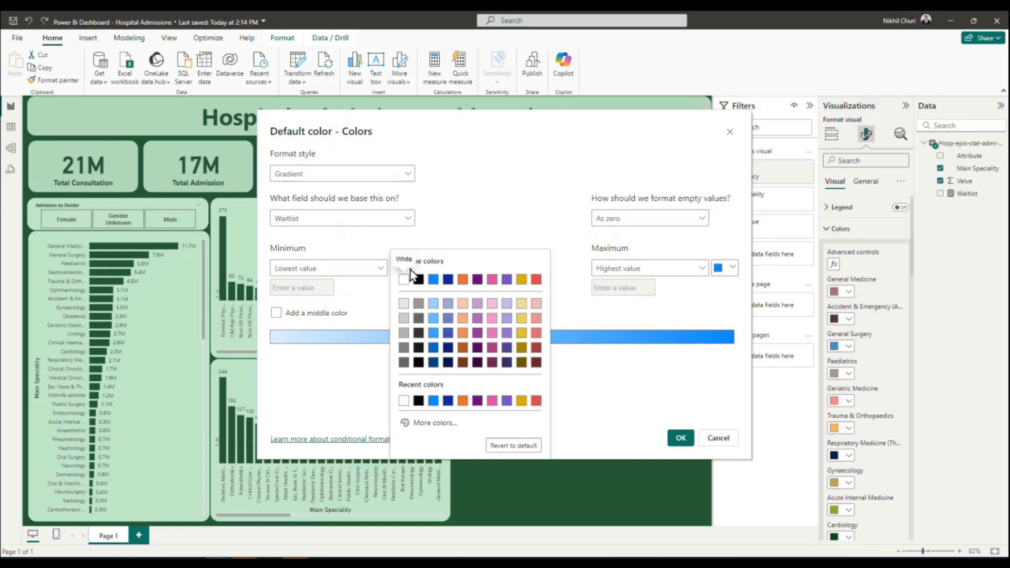
{"action": "left_click", "coordinate": [419, 420]}
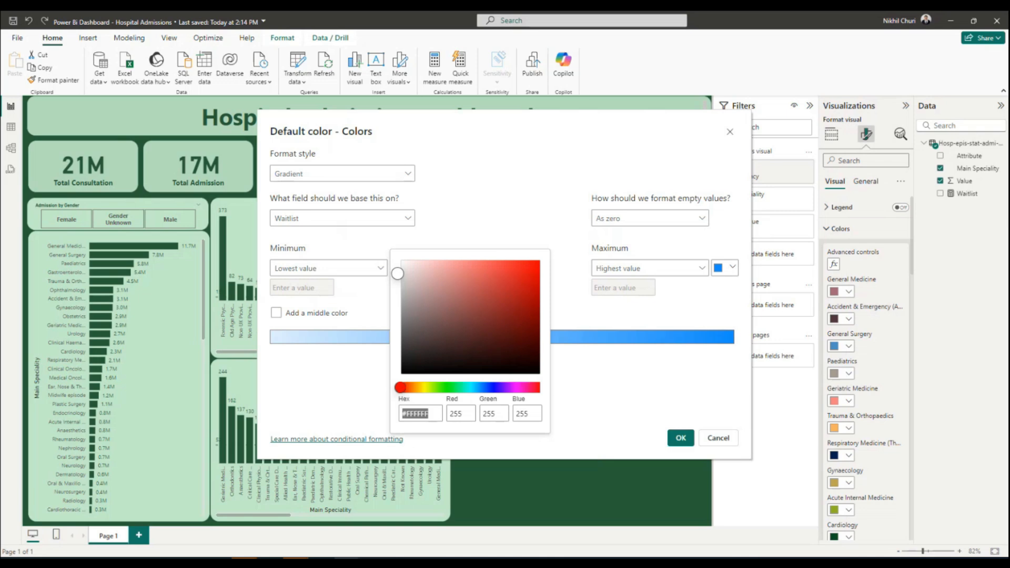
{"action": "left_click_drag", "start_coordinate": [758, 60], "coordinate": [850, 37]}
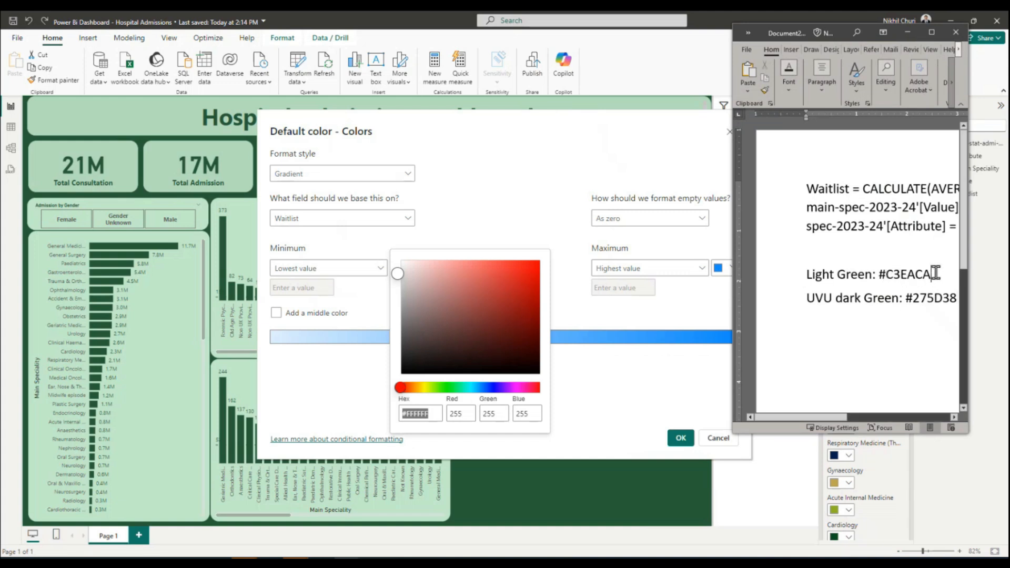
{"action": "left_click_drag", "start_coordinate": [931, 275], "coordinate": [886, 275]}
{"action": "key", "text": "ctrl+c"}
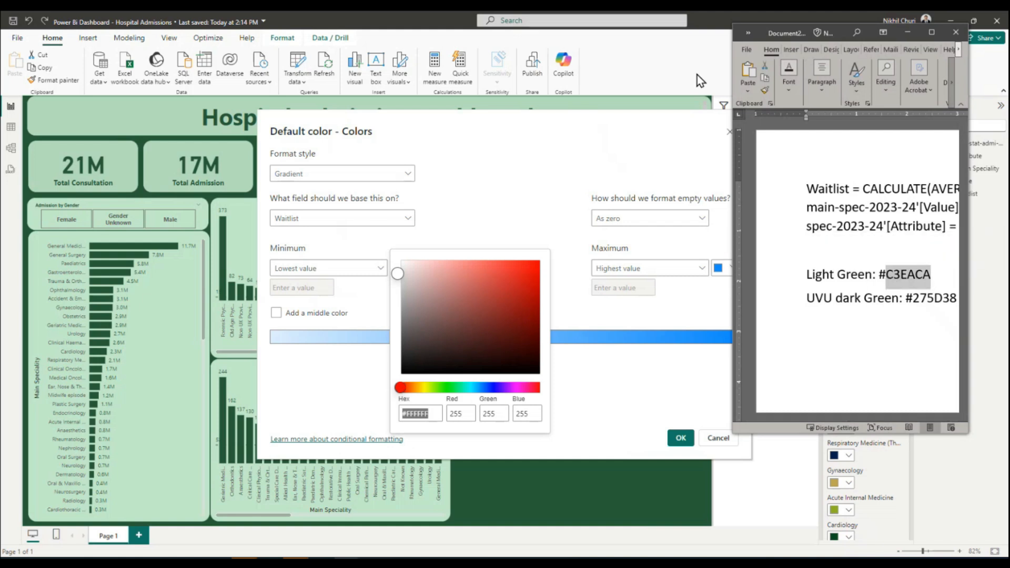
{"action": "left_click", "coordinate": [433, 413]}
{"action": "left_click_drag", "start_coordinate": [433, 413], "coordinate": [411, 412]}
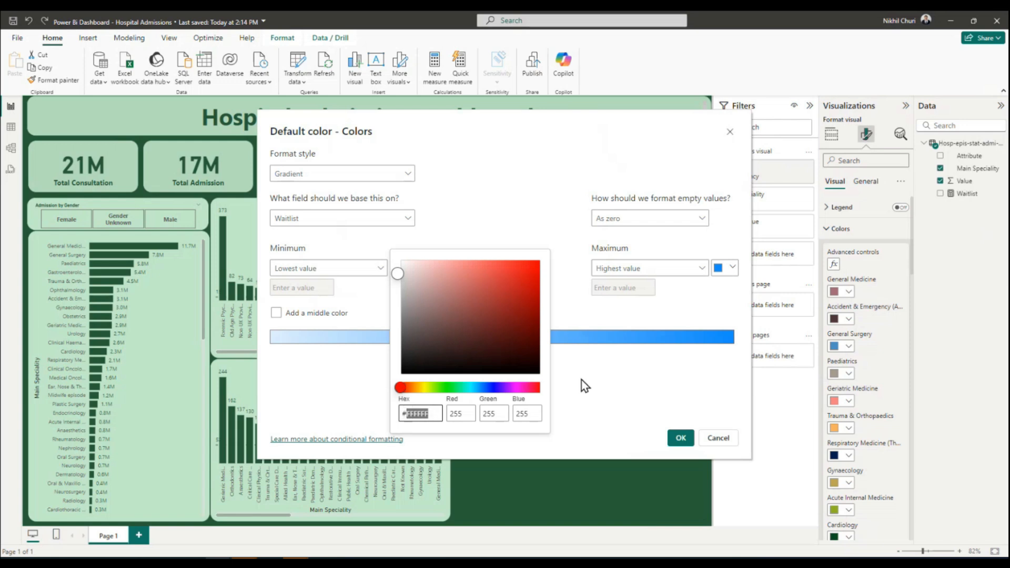
{"action": "key", "text": "ctrl+v"}
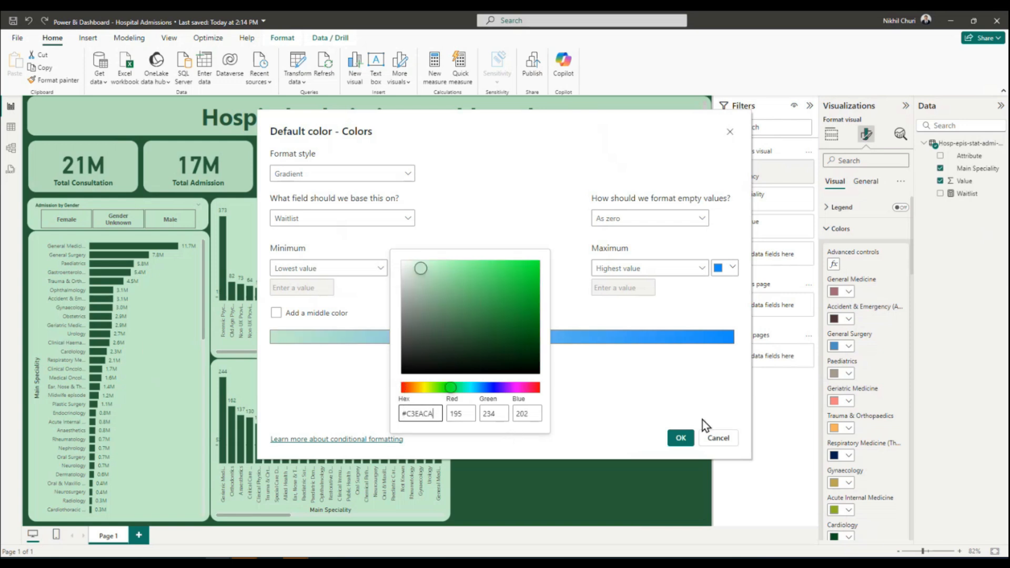
{"action": "left_click", "coordinate": [619, 392]}
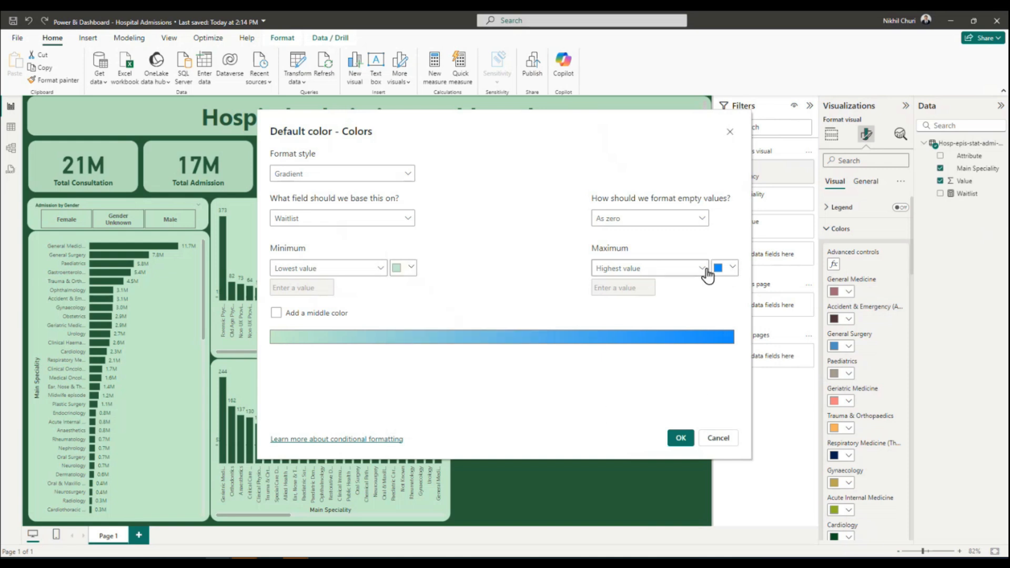
Set the gradient's maximum colour to hex #275D38, copied from the UVU dark Green line in Word, and apply the conditional formatting.
{"action": "left_click", "coordinate": [733, 269]}
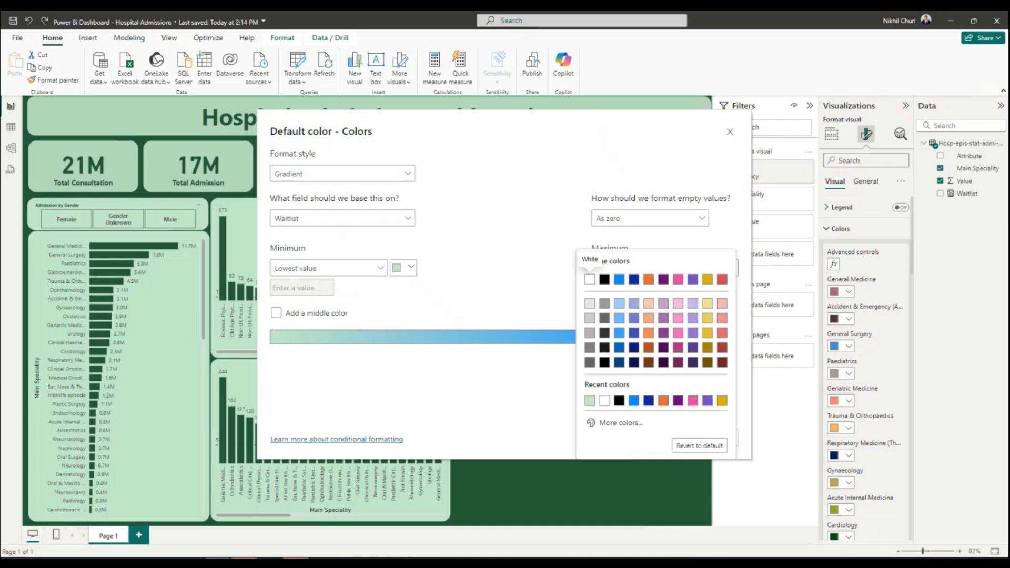
{"action": "key", "text": "alt+Tab"}
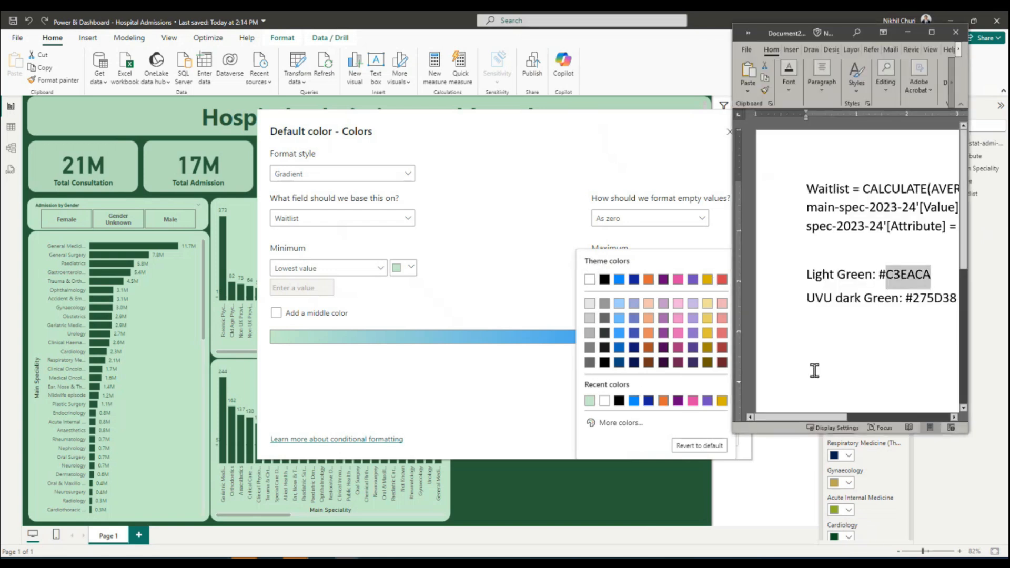
{"action": "double_click", "coordinate": [918, 298]}
{"action": "key", "text": "ctrl+c"}
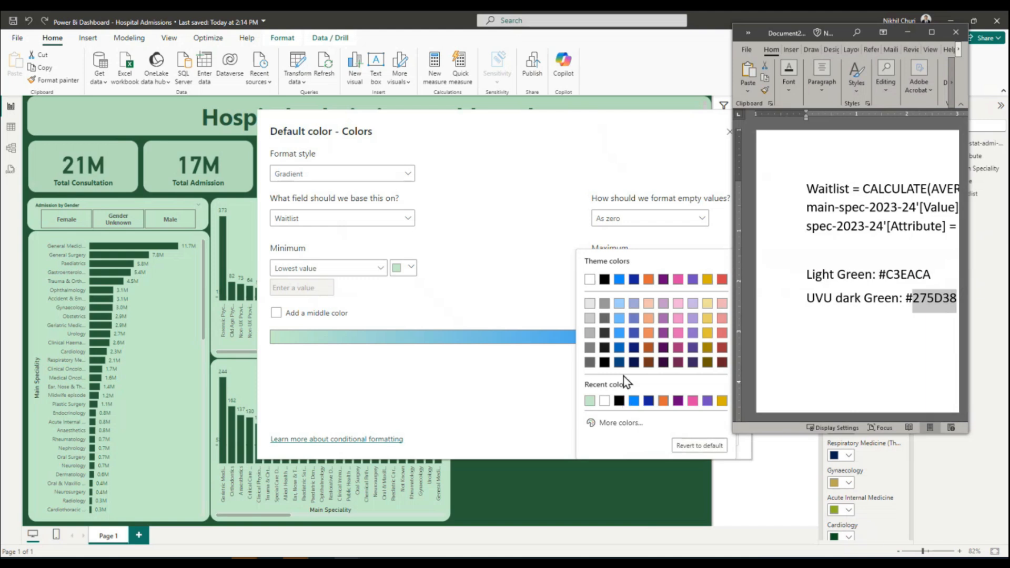
{"action": "left_click", "coordinate": [605, 424]}
{"action": "left_click", "coordinate": [615, 414]}
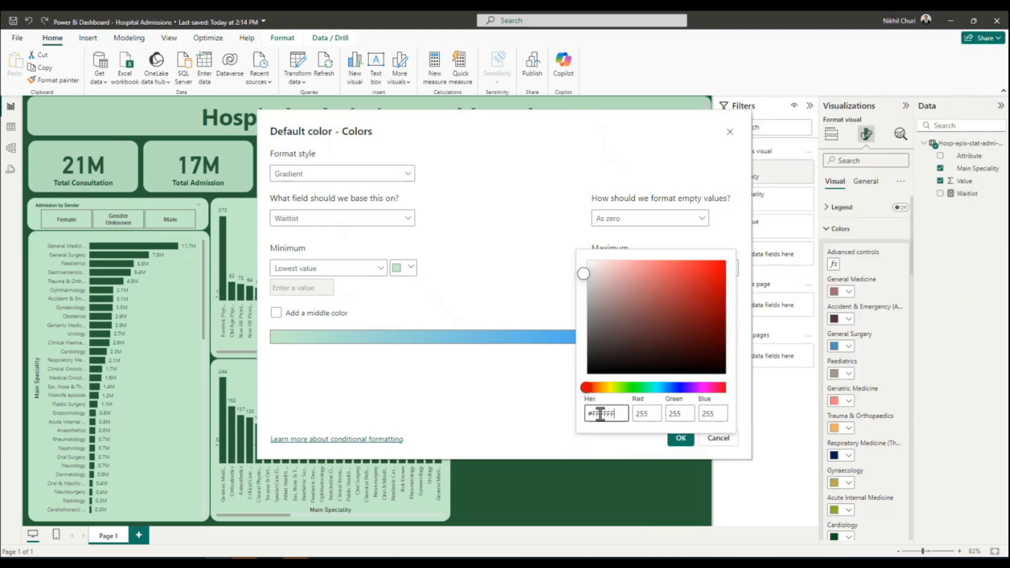
{"action": "left_click_drag", "start_coordinate": [626, 413], "coordinate": [593, 413]}
{"action": "key", "text": "ctrl+v"}
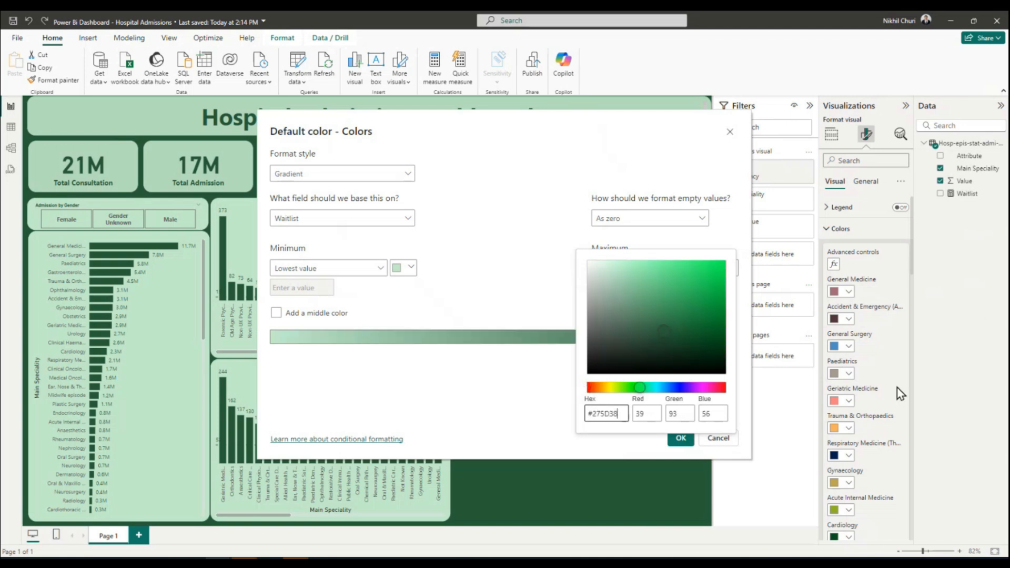
{"action": "left_click", "coordinate": [525, 401]}
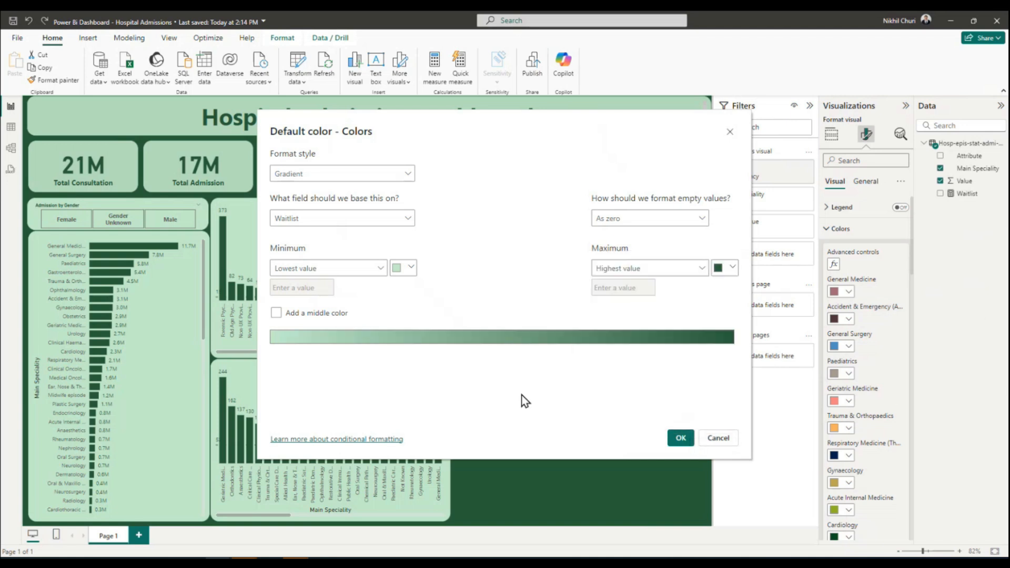
{"action": "left_click", "coordinate": [680, 438]}
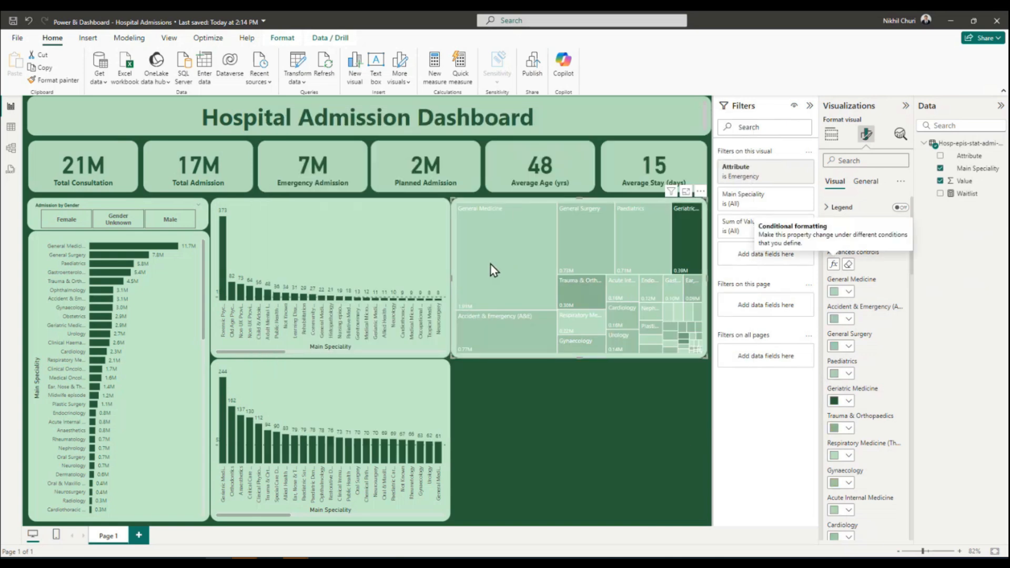
Reopen the treemap's conditional colour formatting and try the Field value format style.
{"action": "left_click", "coordinate": [551, 406]}
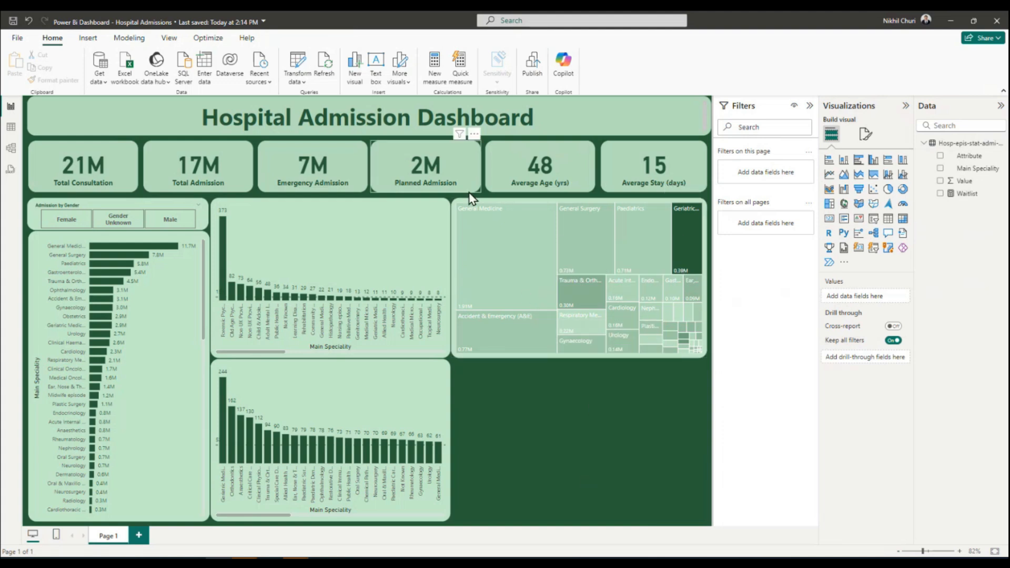
{"action": "left_click", "coordinate": [484, 202]}
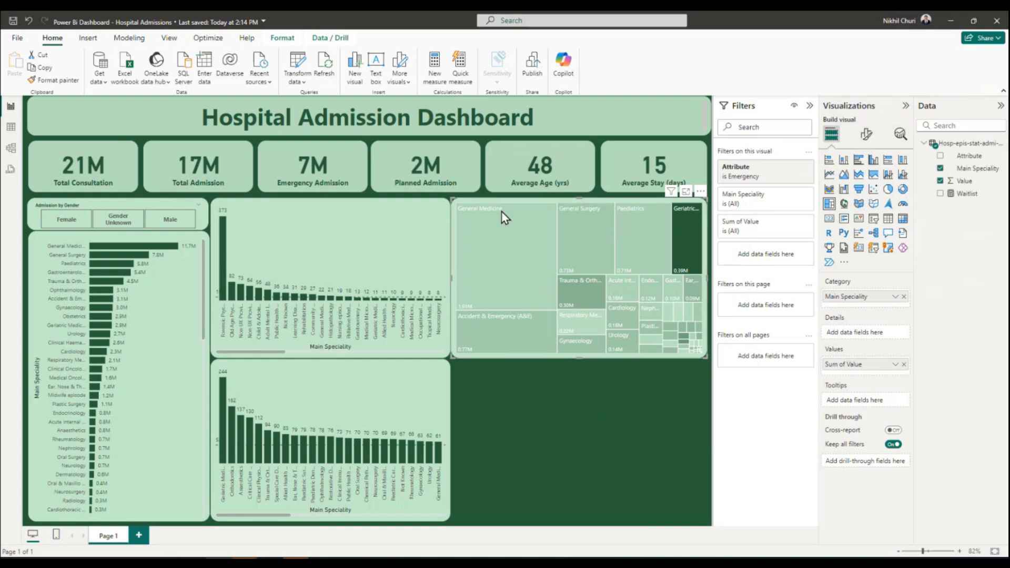
{"action": "left_click", "coordinate": [867, 138]}
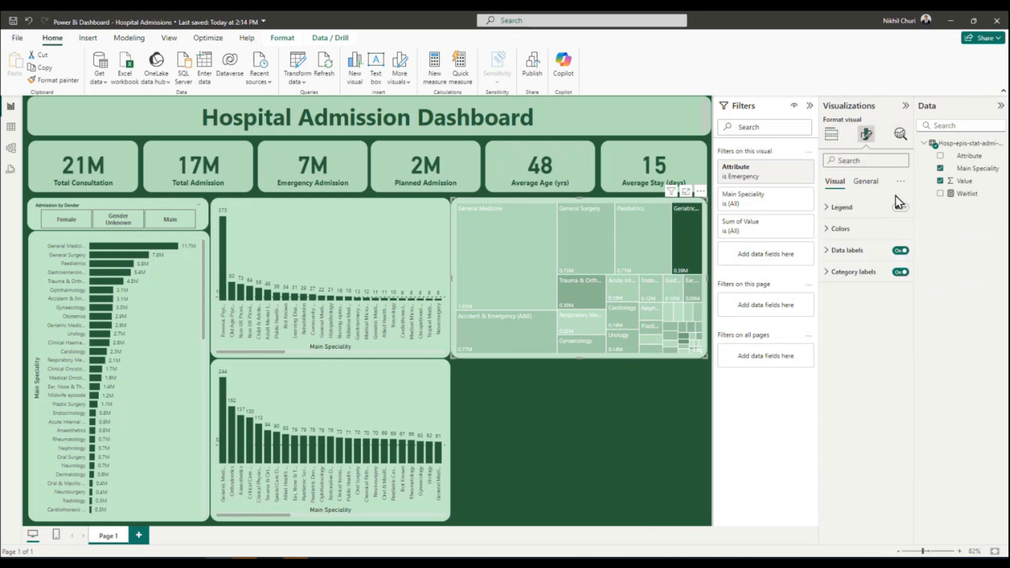
{"action": "left_click", "coordinate": [836, 229]}
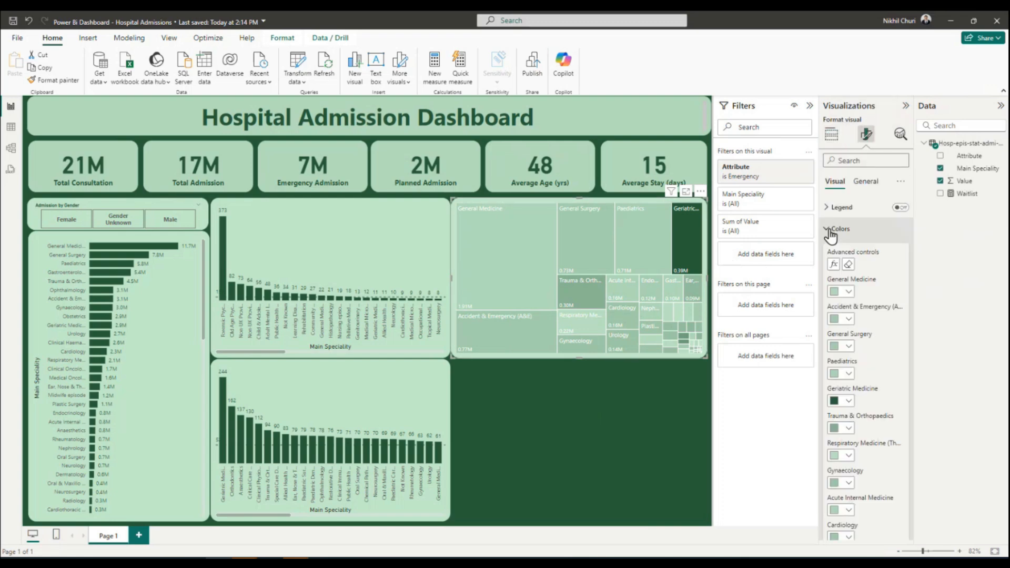
{"action": "left_click", "coordinate": [833, 266]}
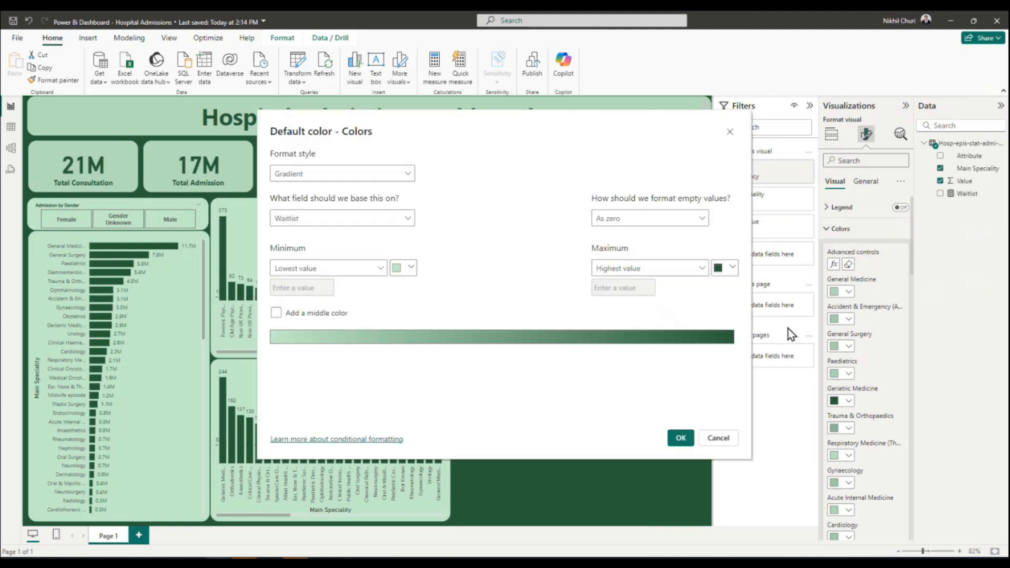
{"action": "left_click", "coordinate": [331, 178]}
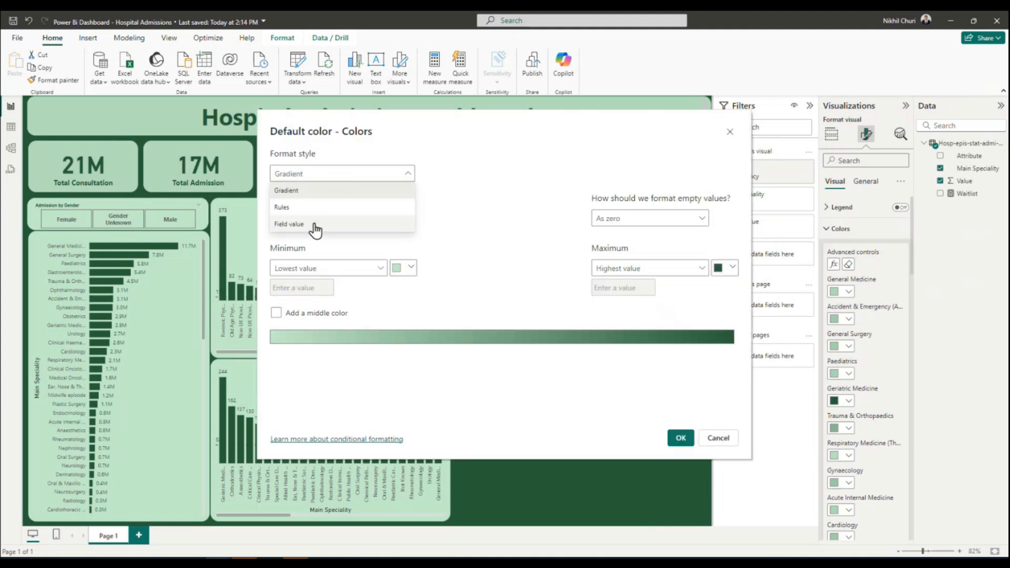
{"action": "left_click", "coordinate": [316, 224]}
{"action": "left_click", "coordinate": [342, 219]}
{"action": "left_click", "coordinate": [280, 255]}
{"action": "left_click", "coordinate": [309, 307]}
{"action": "left_click", "coordinate": [408, 217]}
{"action": "left_click", "coordinate": [320, 309]}
Try the Rules format style based on the Waitlist measure and discard the conditional formatting changes.
{"action": "left_click", "coordinate": [357, 178]}
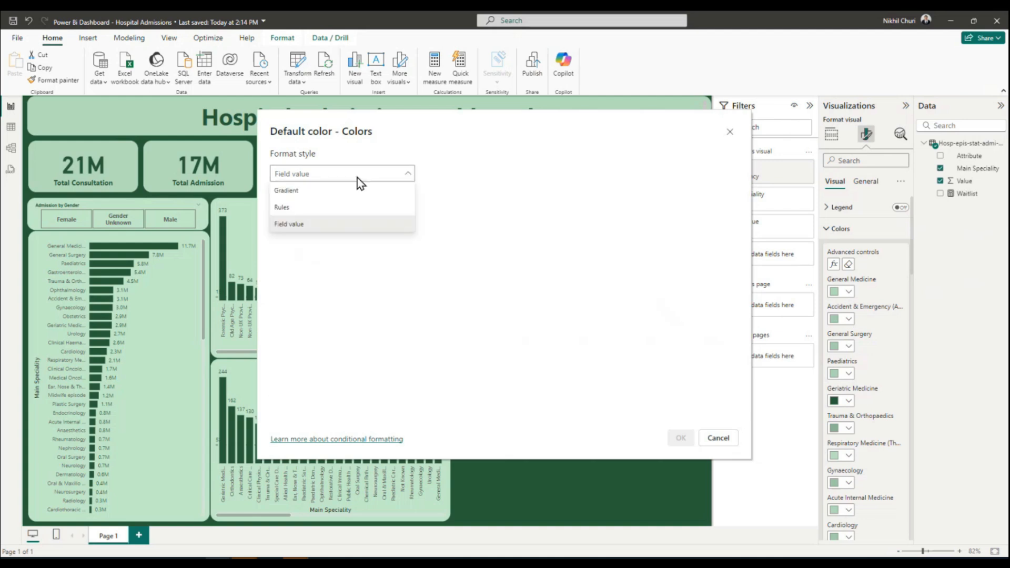
{"action": "left_click", "coordinate": [321, 207]}
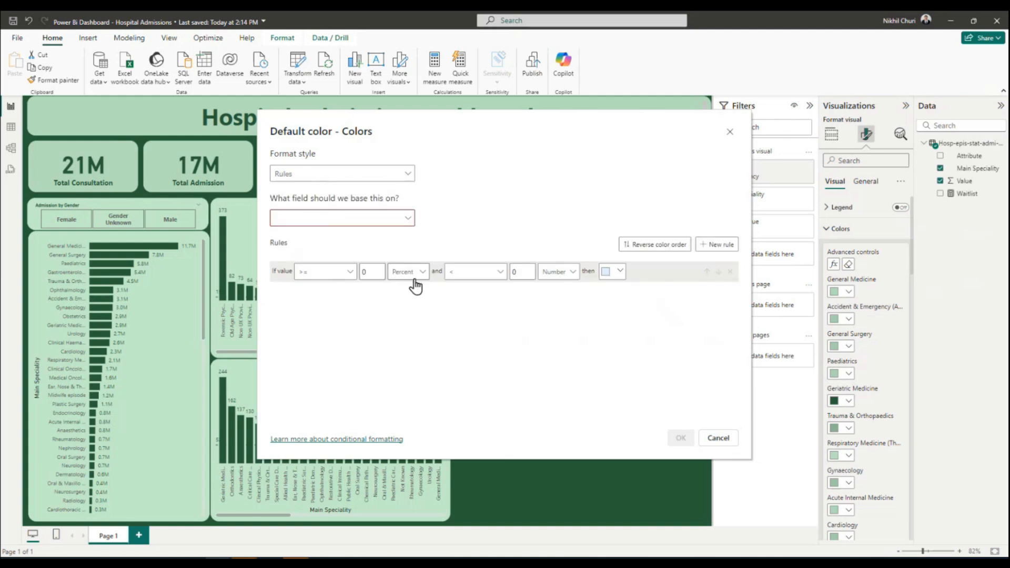
{"action": "left_click", "coordinate": [405, 219]}
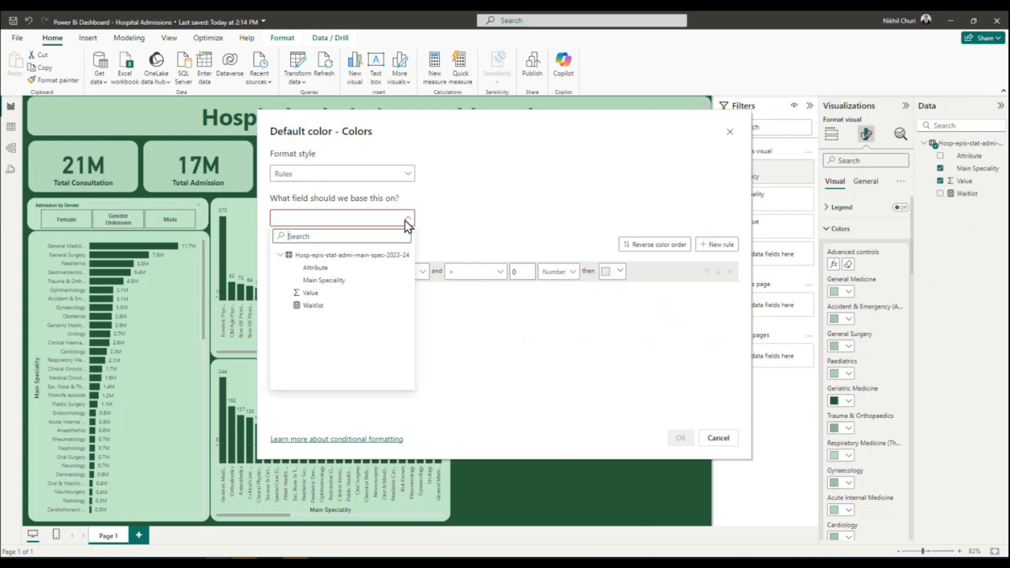
{"action": "left_click", "coordinate": [316, 306]}
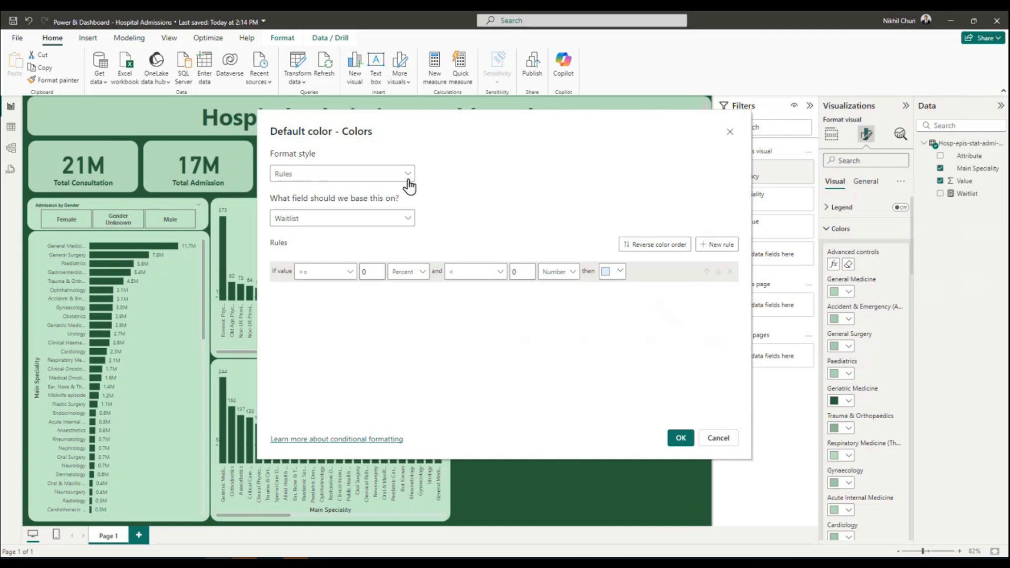
{"action": "left_click", "coordinate": [405, 174]}
{"action": "left_click", "coordinate": [324, 191]}
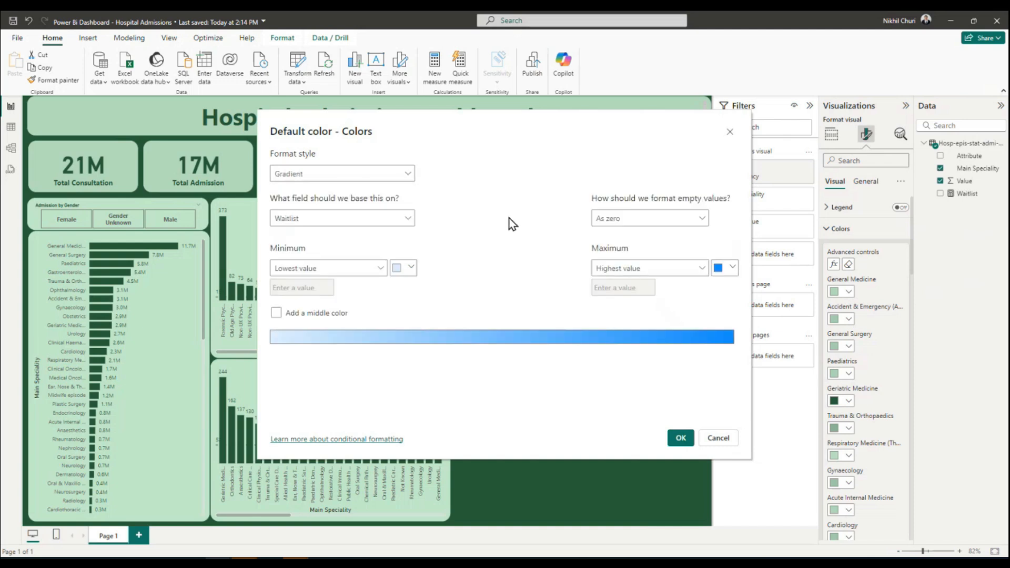
{"action": "left_click", "coordinate": [718, 438]}
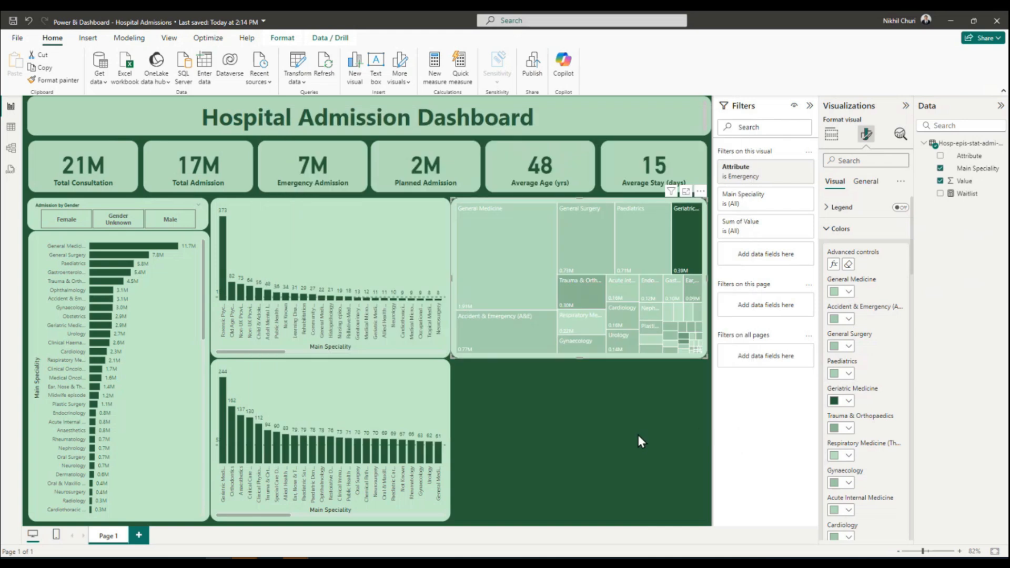
Set the treemap's category label colour to dark green #275D38.
{"action": "left_click", "coordinate": [574, 445]}
{"action": "left_click", "coordinate": [532, 254]}
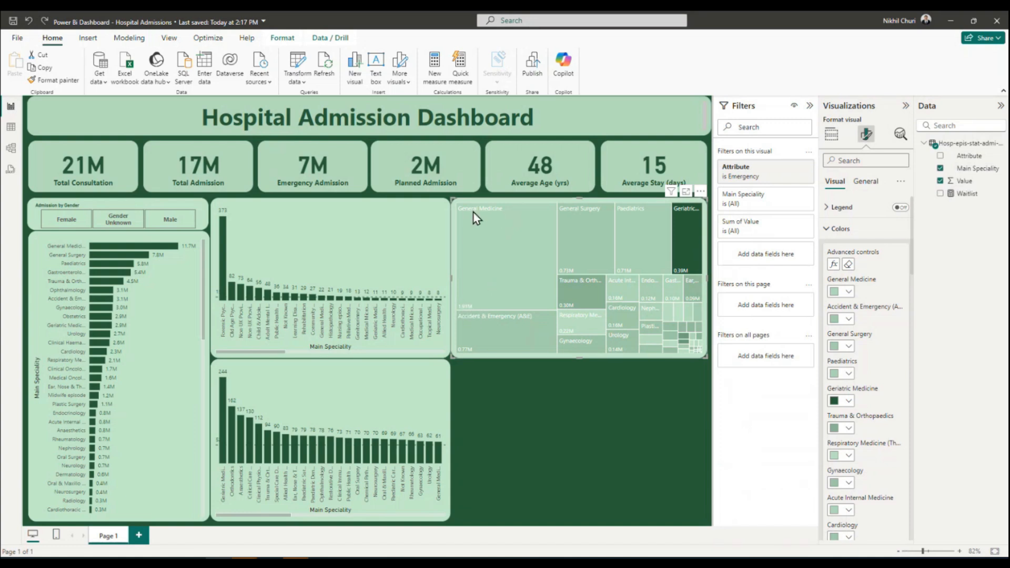
{"action": "mouse_move", "coordinate": [485, 210]}
{"action": "left_click", "coordinate": [867, 183]}
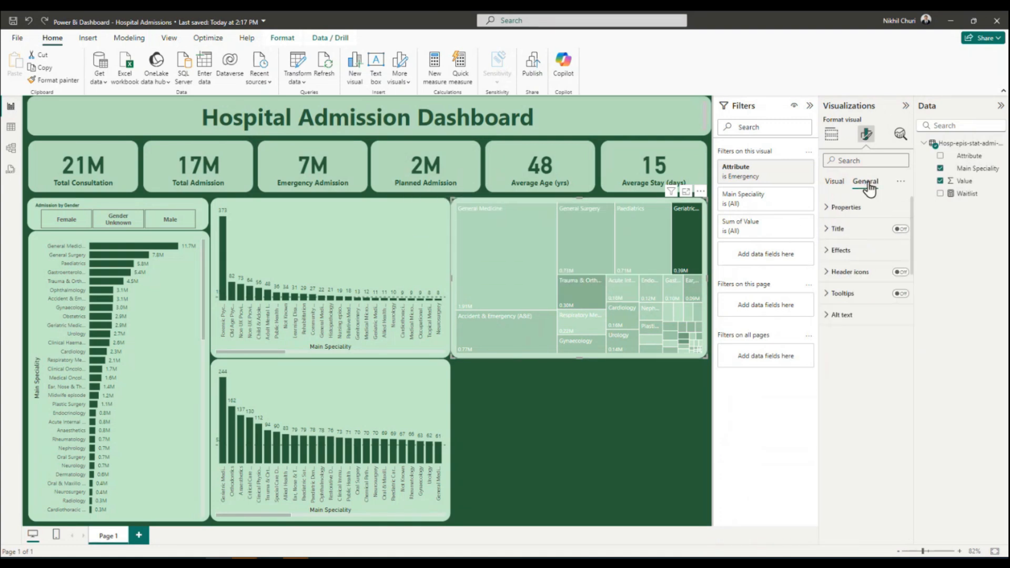
{"action": "left_click", "coordinate": [835, 182]}
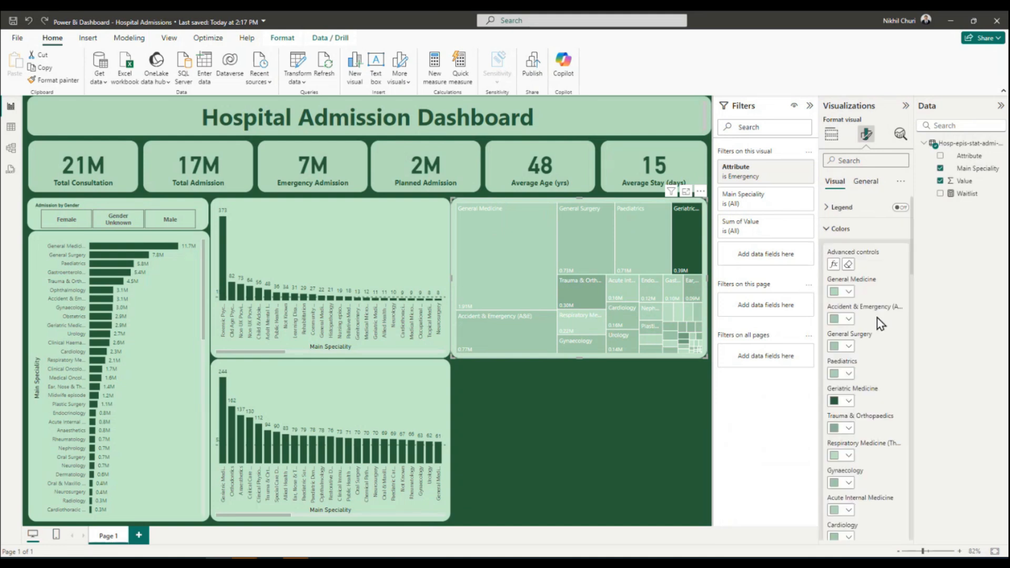
{"action": "left_click", "coordinate": [831, 228]}
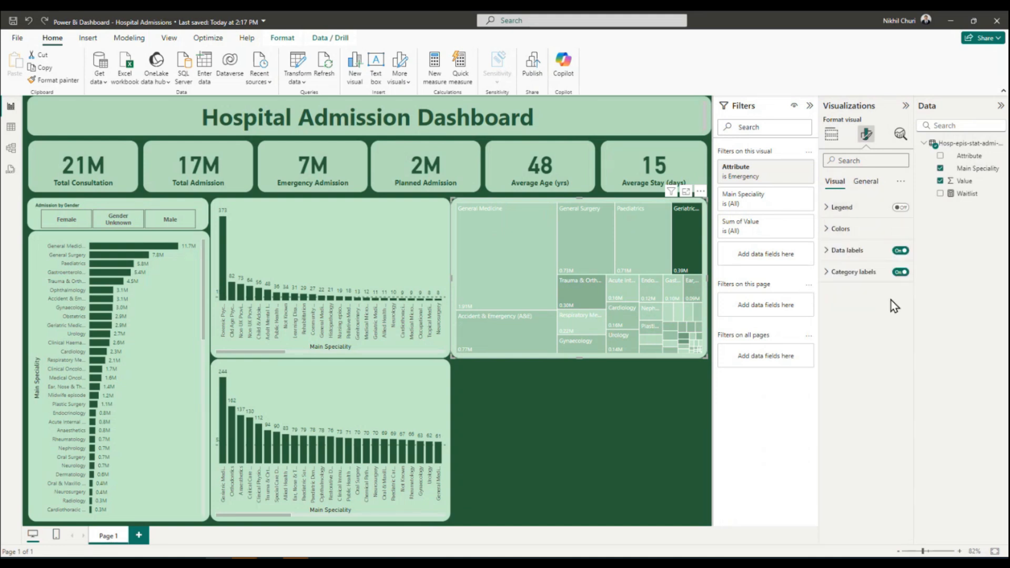
{"action": "left_click", "coordinate": [828, 273]}
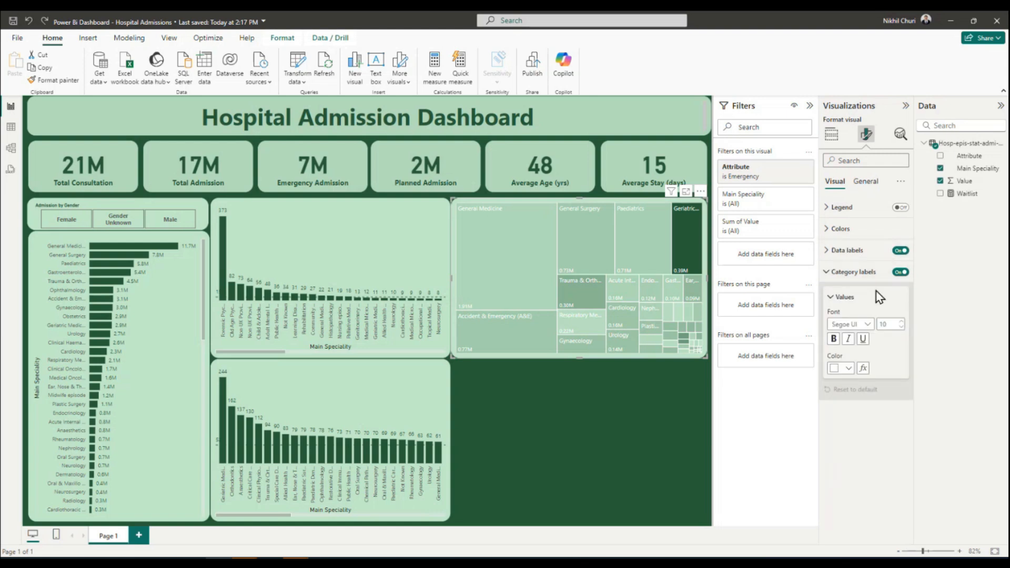
{"action": "left_click", "coordinate": [831, 296]}
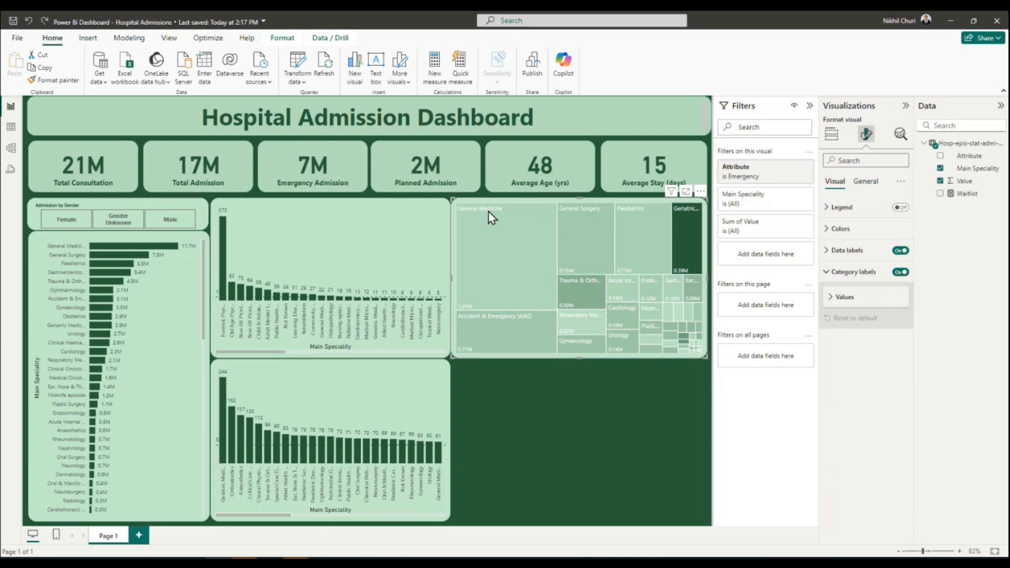
{"action": "left_click", "coordinate": [831, 299]}
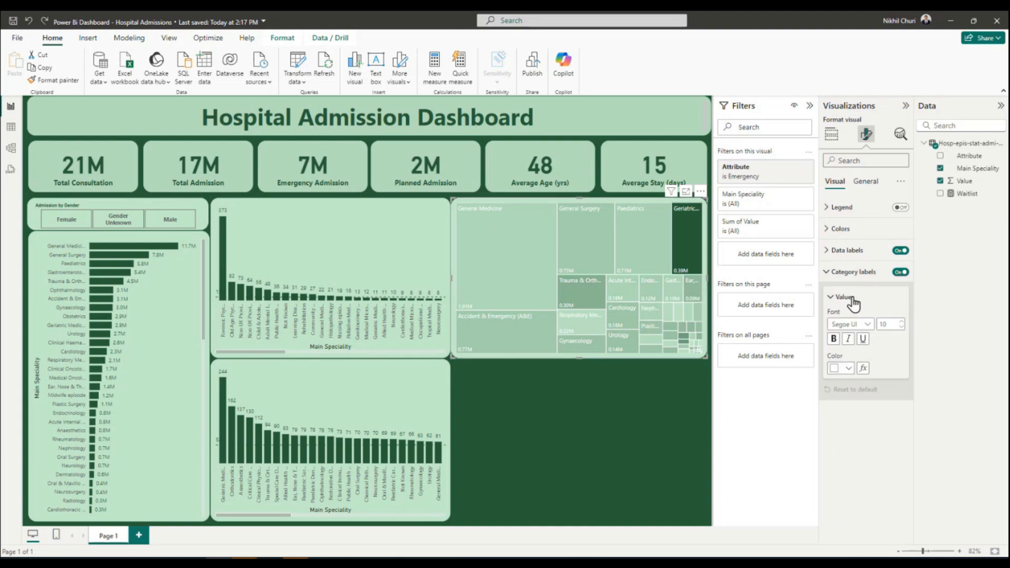
{"action": "left_click", "coordinate": [848, 368]}
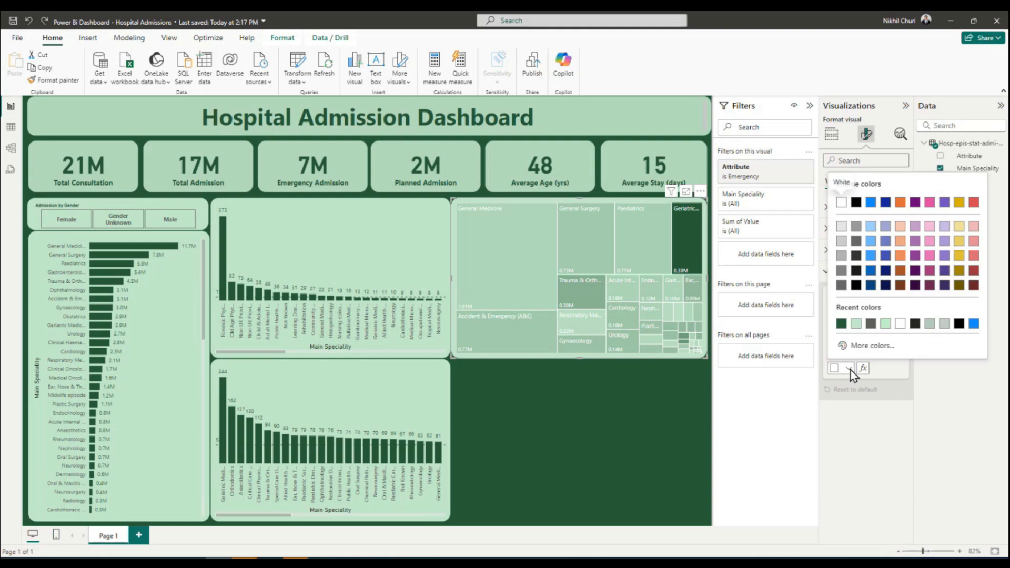
{"action": "left_click", "coordinate": [842, 324]}
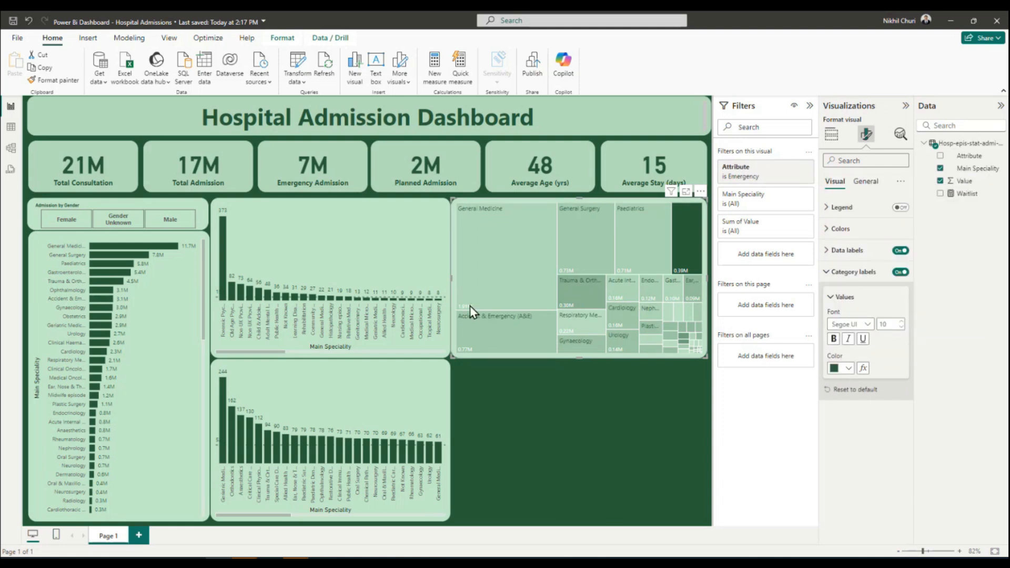
{"action": "left_click", "coordinate": [830, 298]}
{"action": "left_click", "coordinate": [827, 272]}
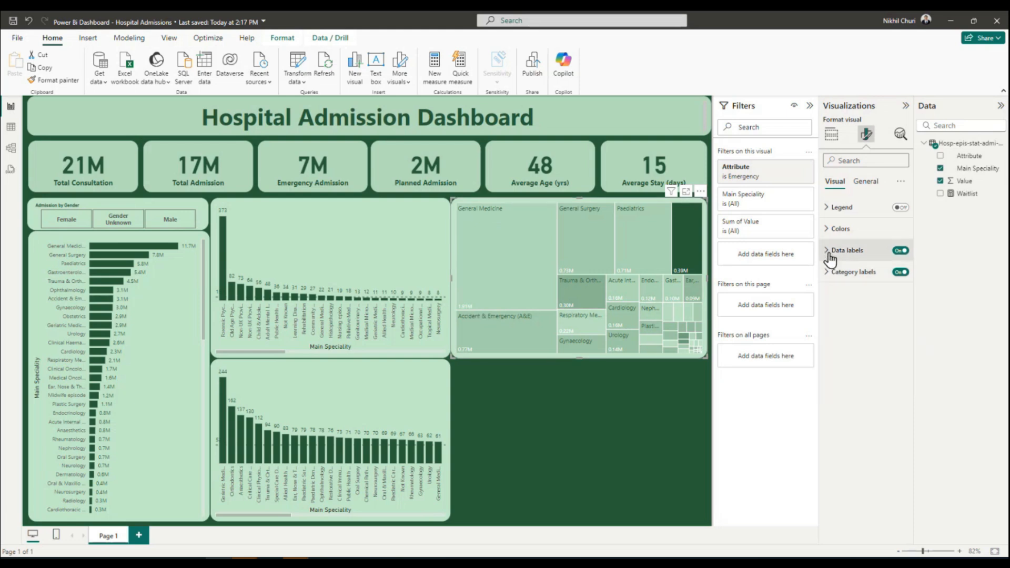
Set the treemap's data label values to the same recent dark green, #275D38.
{"action": "left_click", "coordinate": [829, 253]}
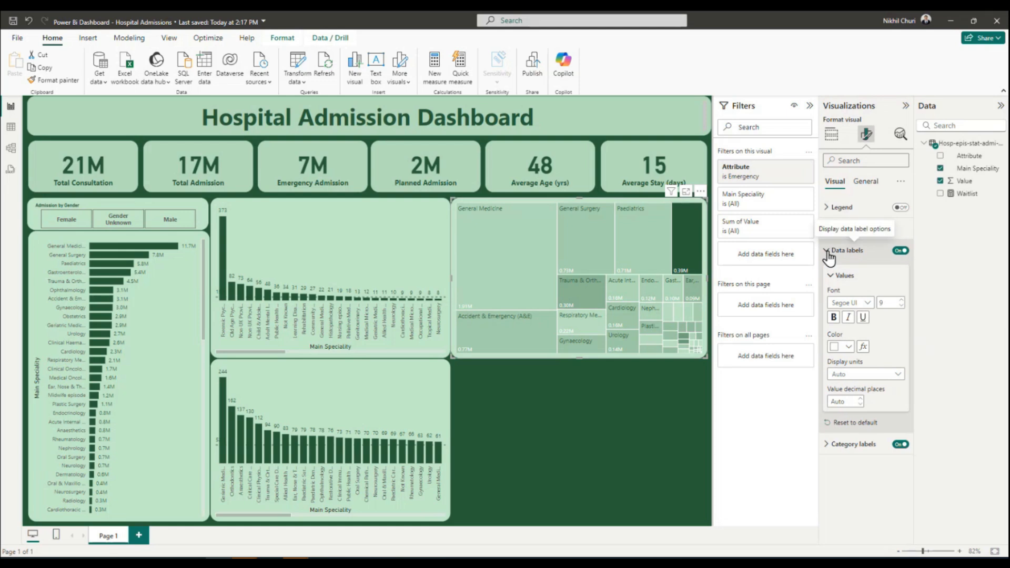
{"action": "left_click", "coordinate": [848, 347]}
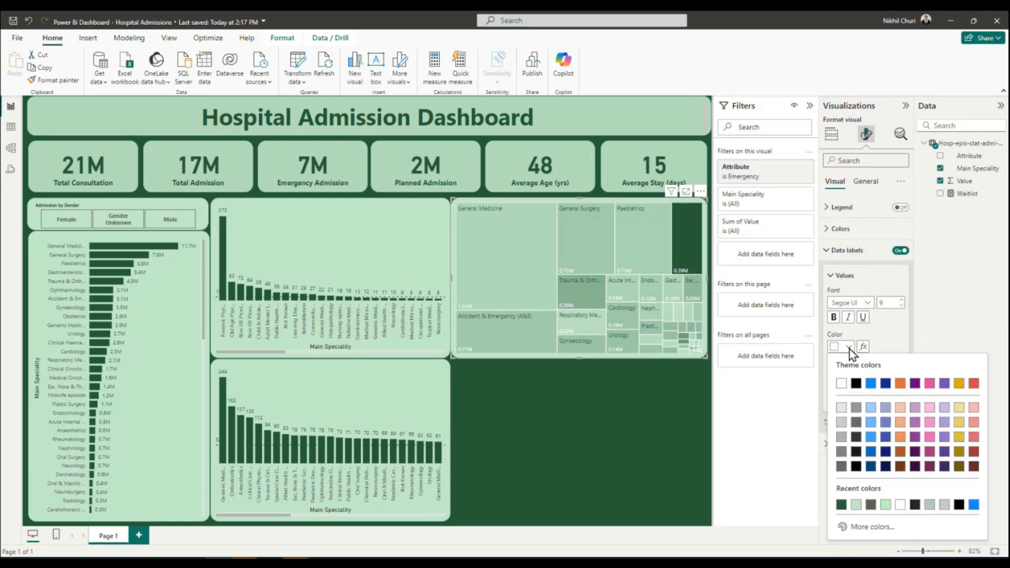
{"action": "left_click", "coordinate": [841, 505]}
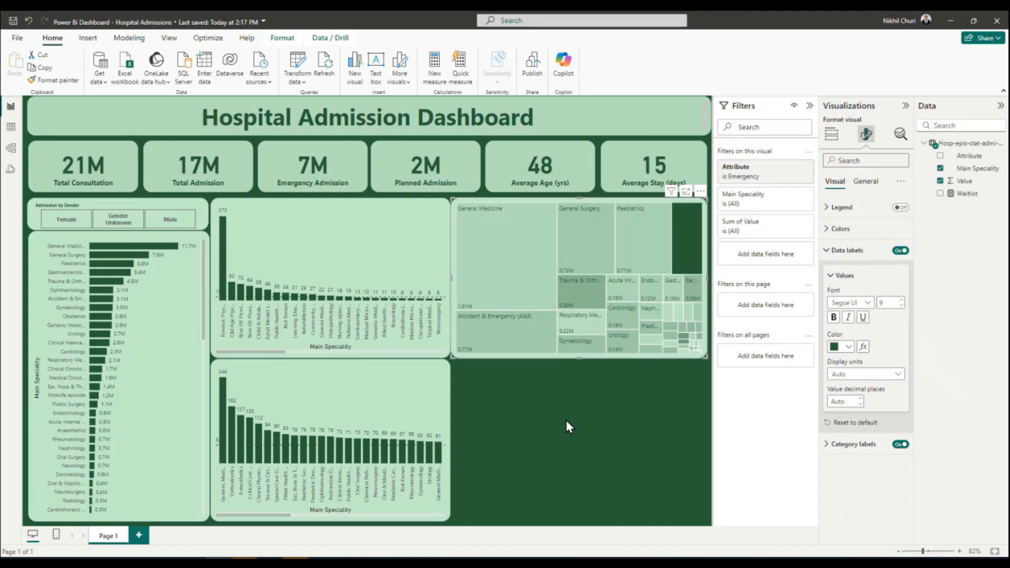
{"action": "left_click", "coordinate": [831, 275]}
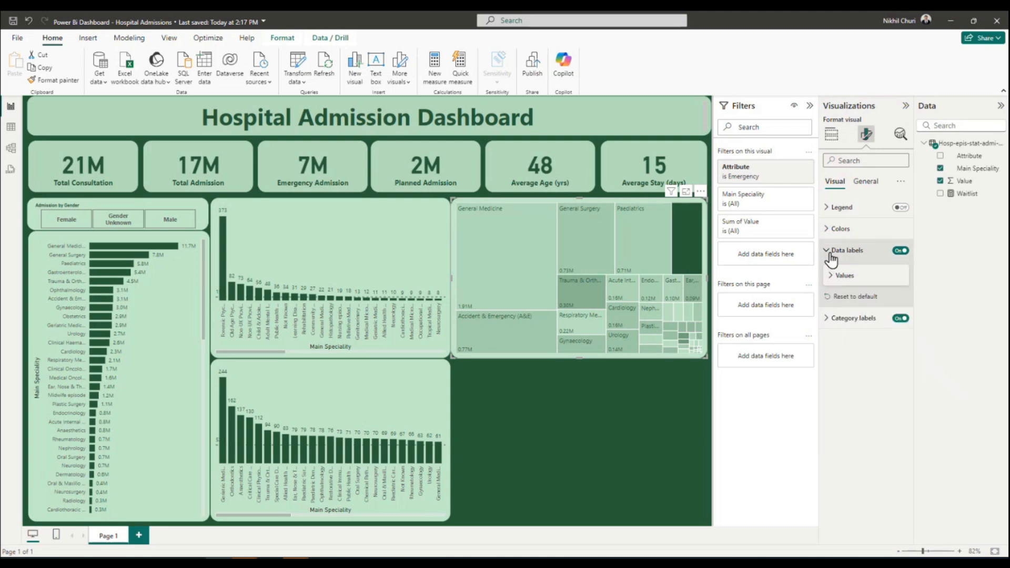
{"action": "left_click", "coordinate": [827, 252]}
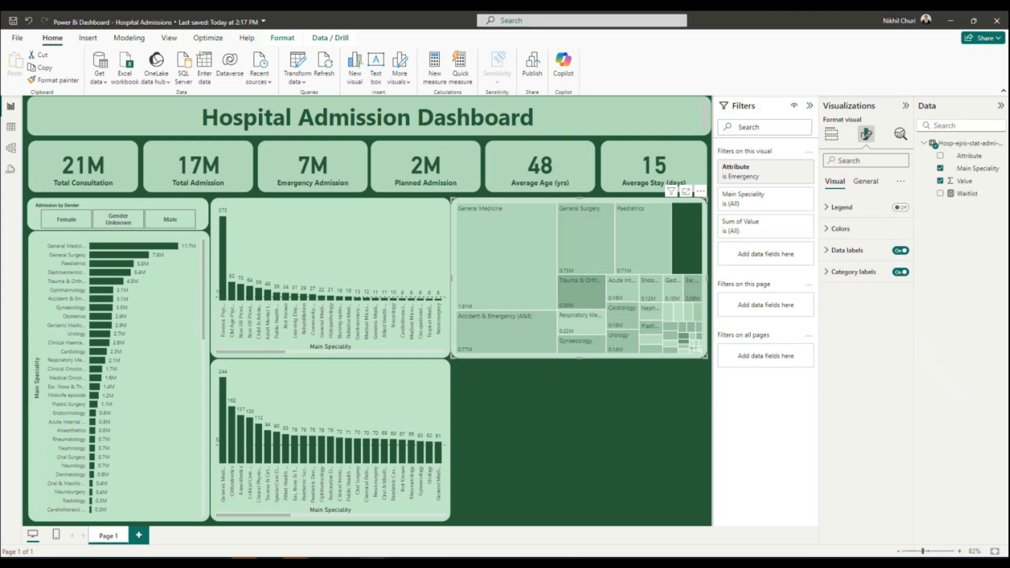
{"action": "left_click", "coordinate": [589, 393]}
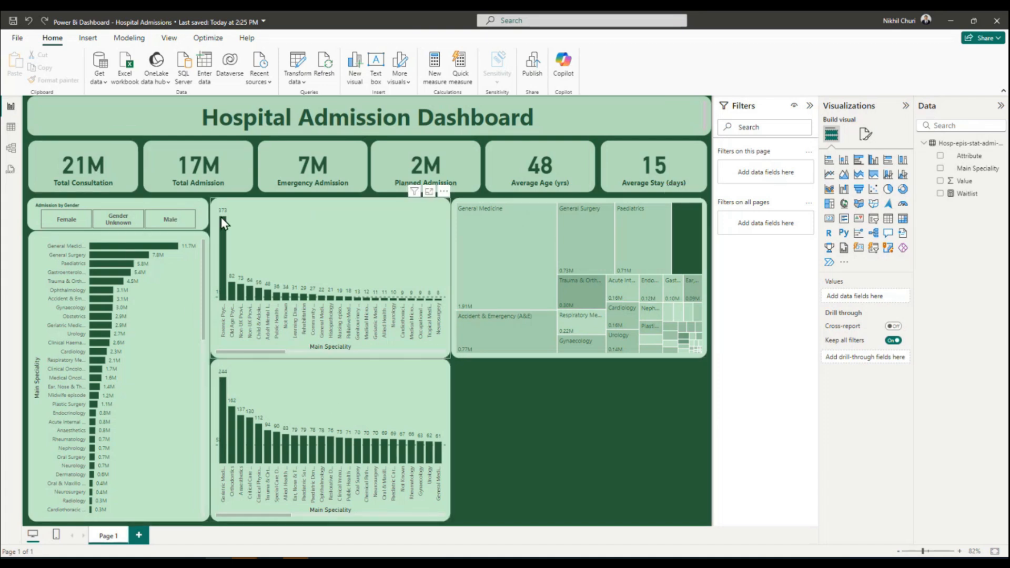
Turn on the treemap's title and set its text to "Emergency Admission & Waitlist".
{"action": "left_click", "coordinate": [531, 201]}
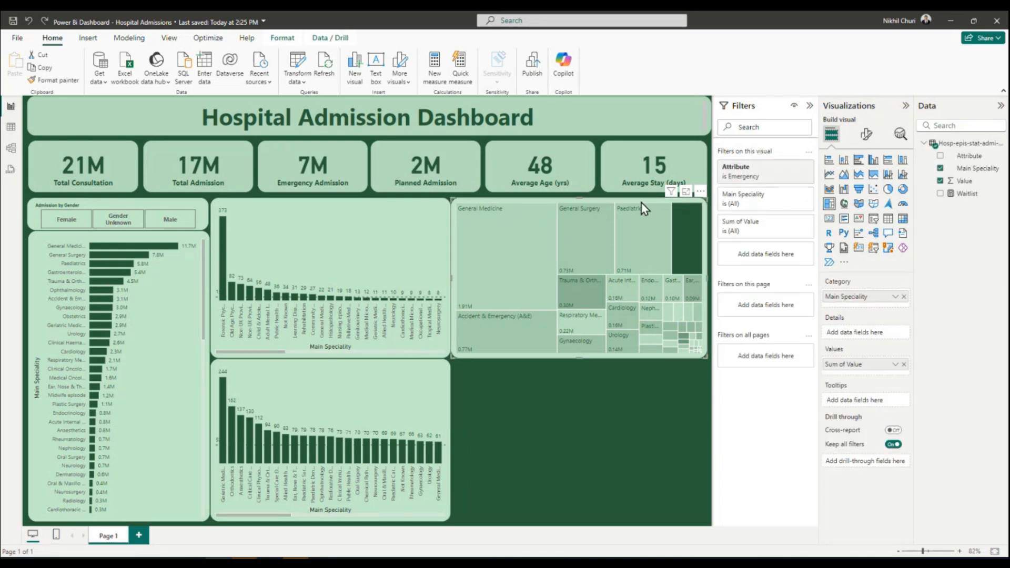
{"action": "left_click", "coordinate": [866, 136]}
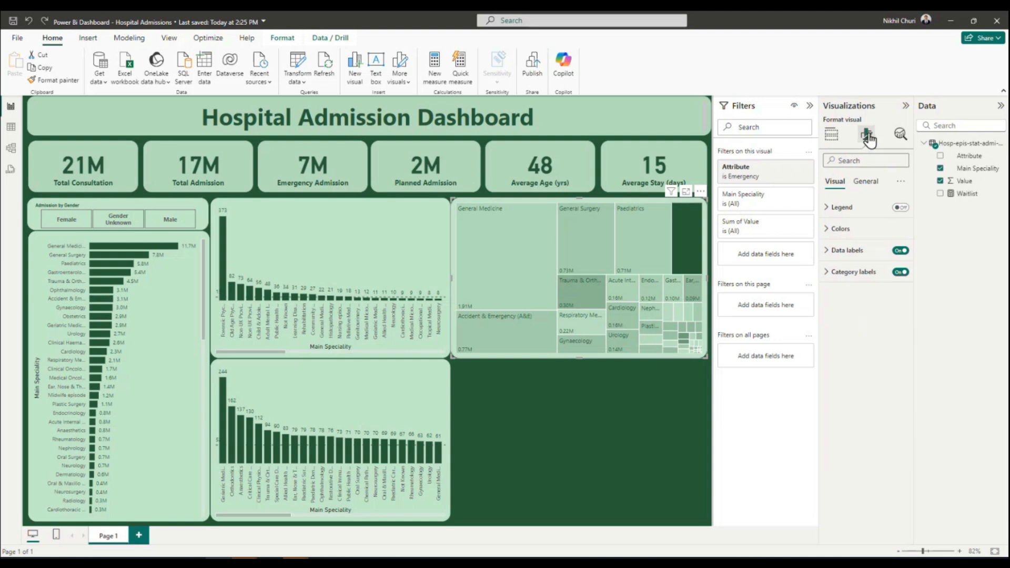
{"action": "left_click", "coordinate": [866, 181]}
{"action": "left_click", "coordinate": [828, 230]}
{"action": "left_click", "coordinate": [900, 229]}
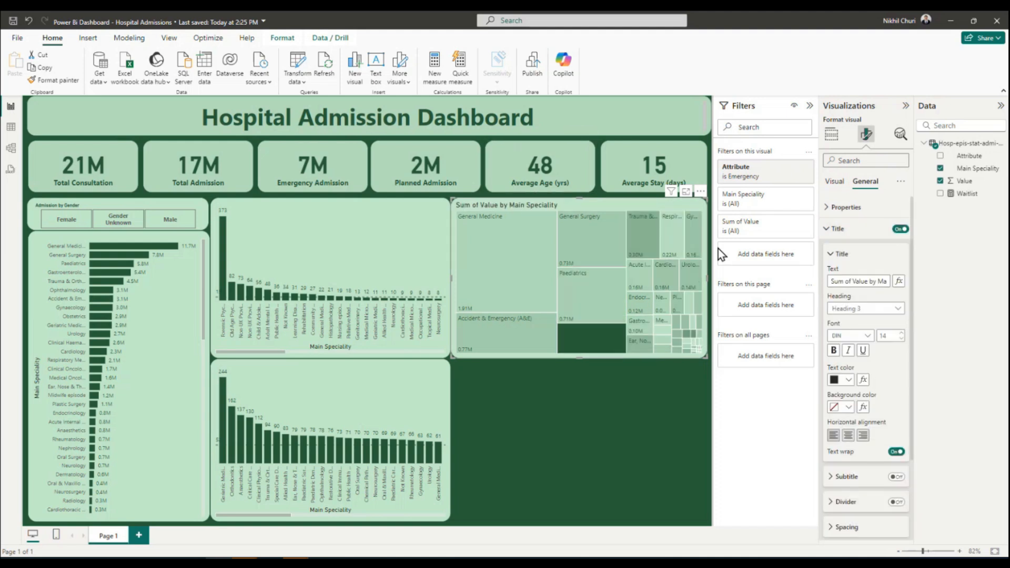
{"action": "triple_click", "coordinate": [857, 281]}
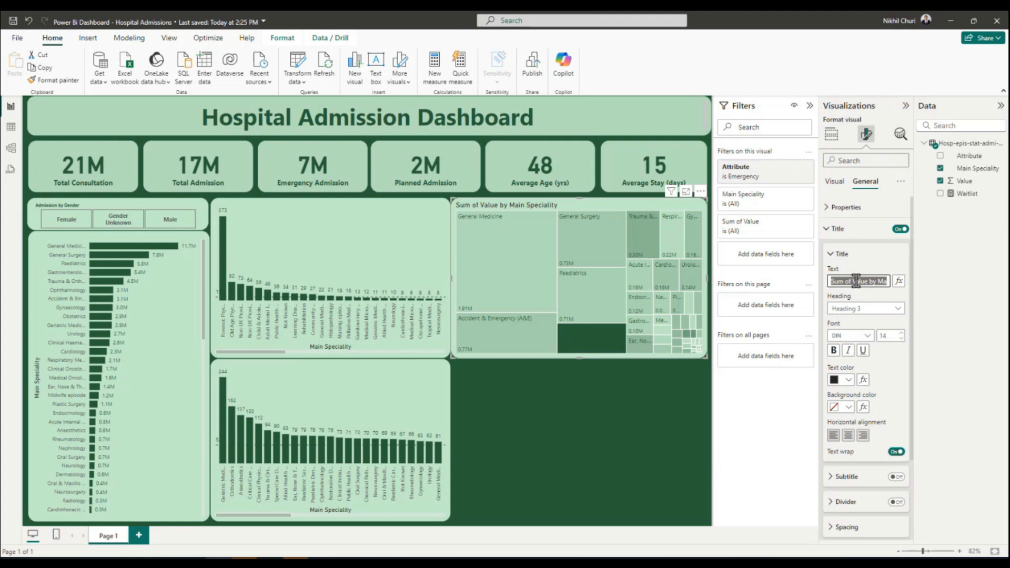
{"action": "type", "text": "Emergency Admission & Waitlist"}
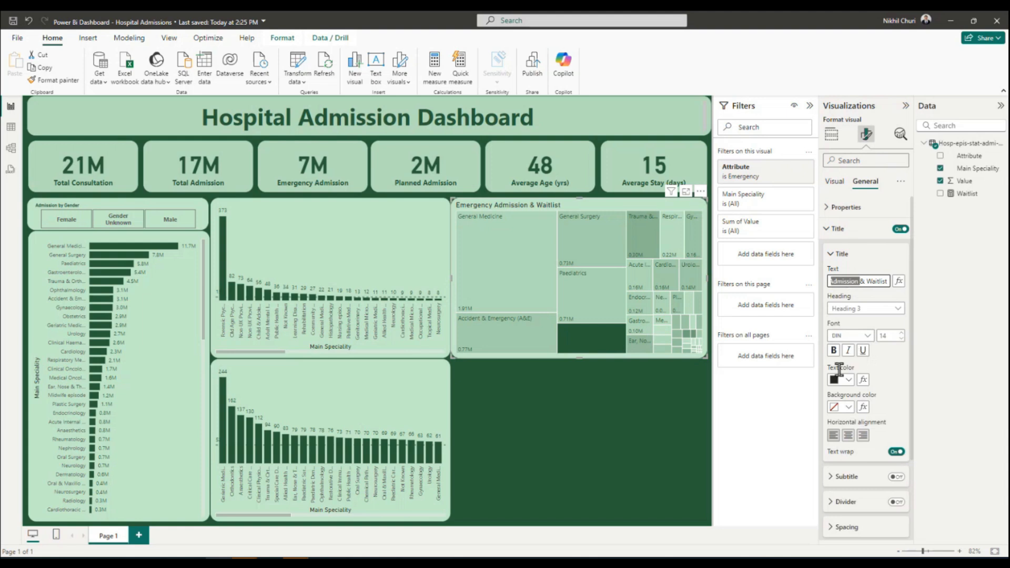
Make the treemap's title bold, dark green and size 16, and save the report.
{"action": "left_click", "coordinate": [834, 351]}
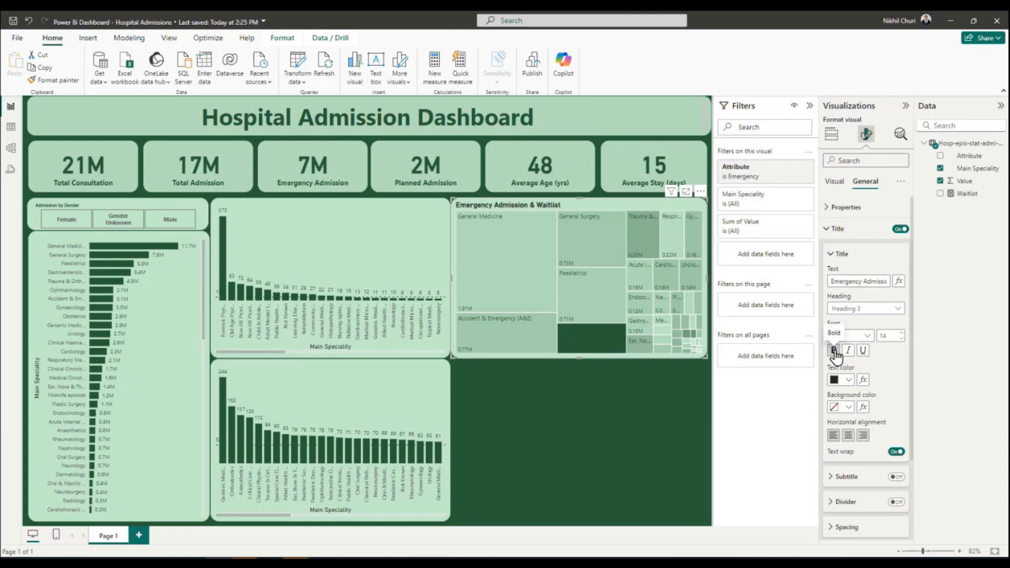
{"action": "left_click", "coordinate": [848, 380]}
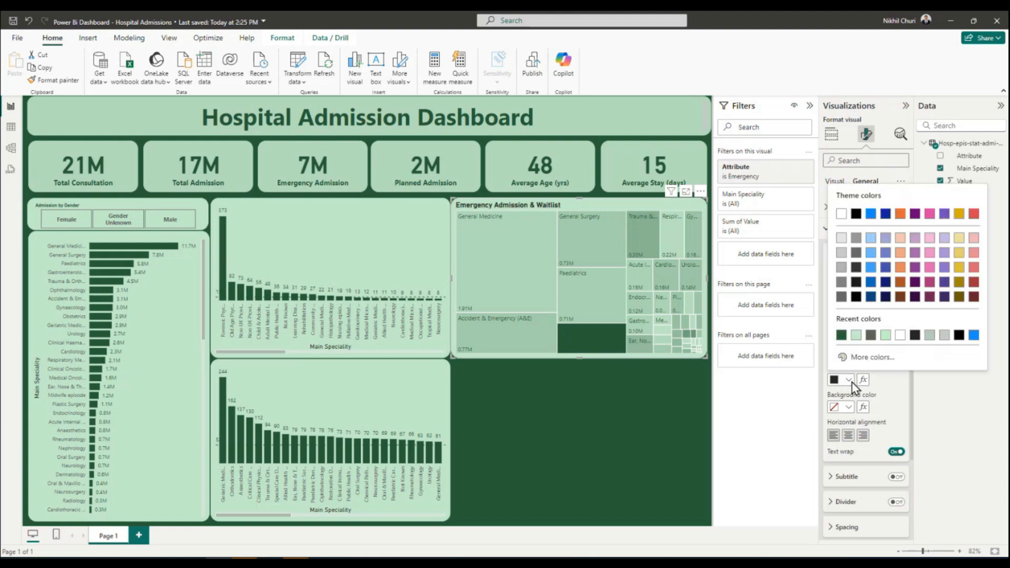
{"action": "left_click", "coordinate": [841, 335]}
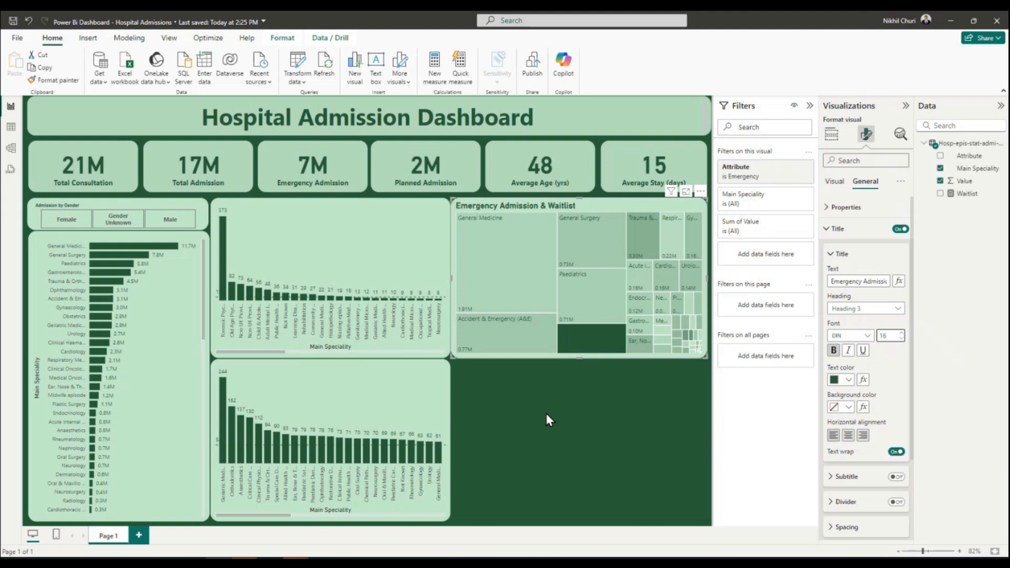
{"action": "left_click", "coordinate": [589, 424]}
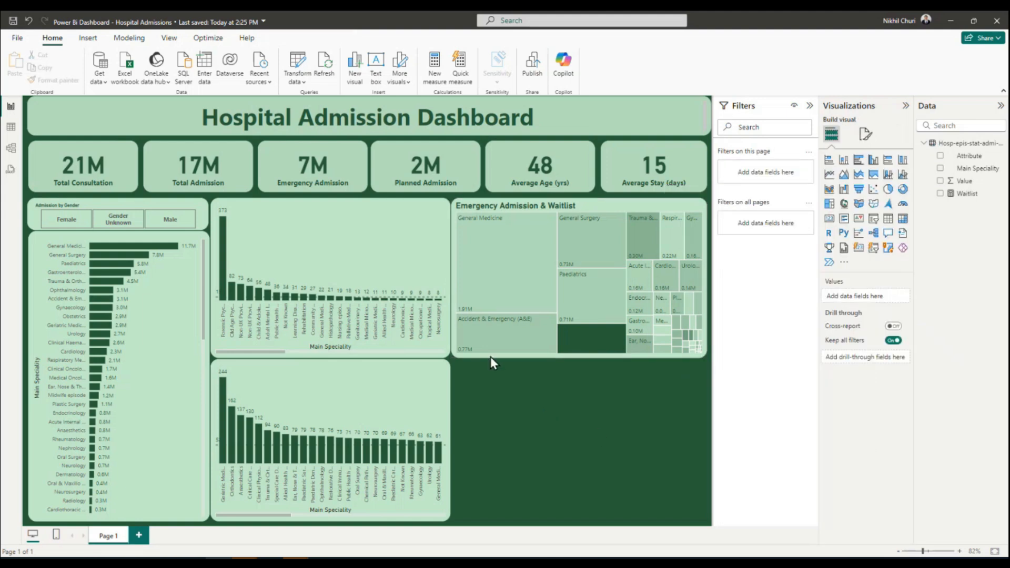
{"action": "left_click", "coordinate": [13, 21]}
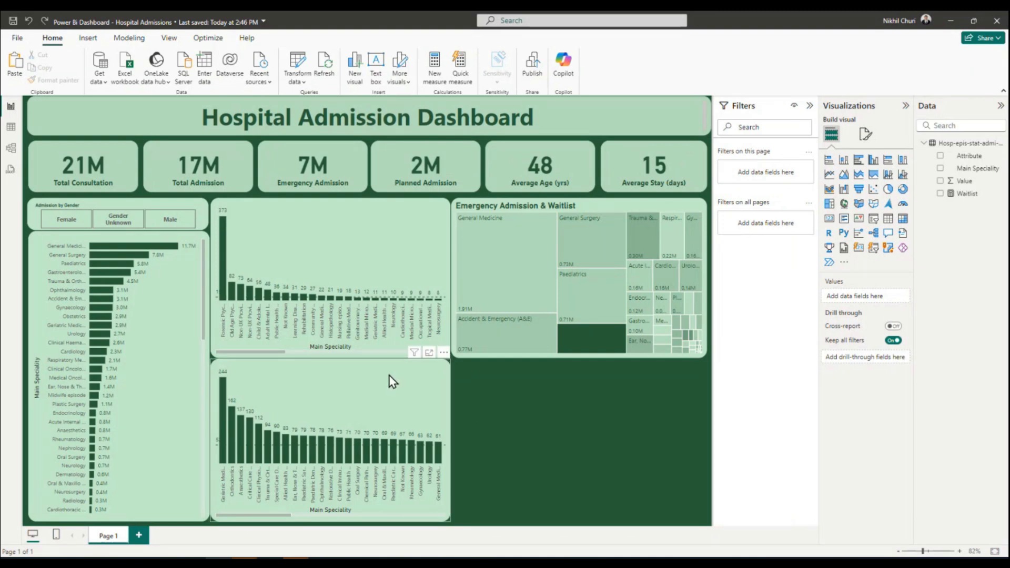
Duplicate the mean time waited column chart, place the copy below the treemap and widen it to the treemap's right edge.
{"action": "left_click", "coordinate": [410, 413]}
{"action": "key", "text": "ctrl+c"}
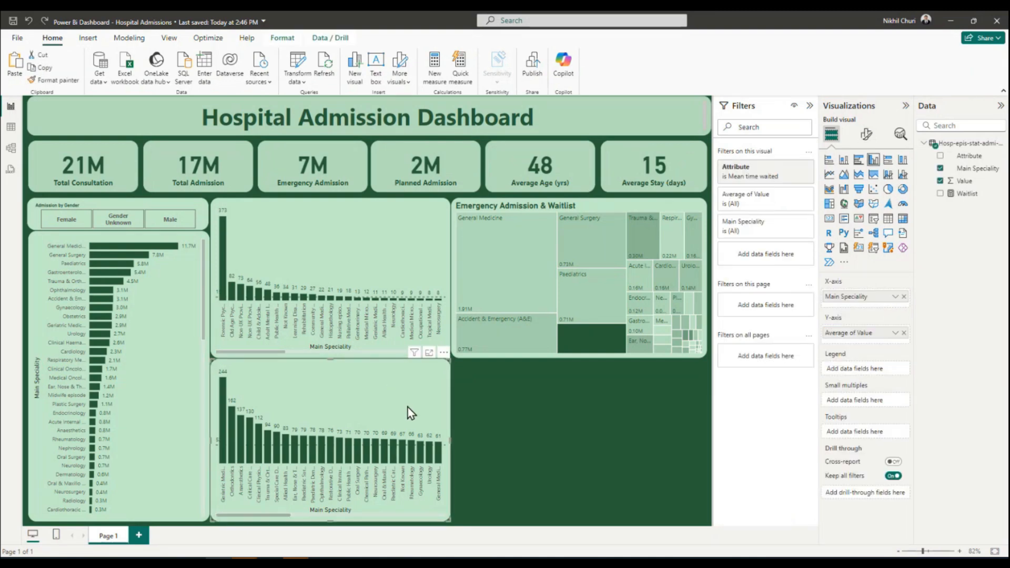
{"action": "left_click", "coordinate": [611, 416]}
{"action": "key", "text": "ctrl+v"}
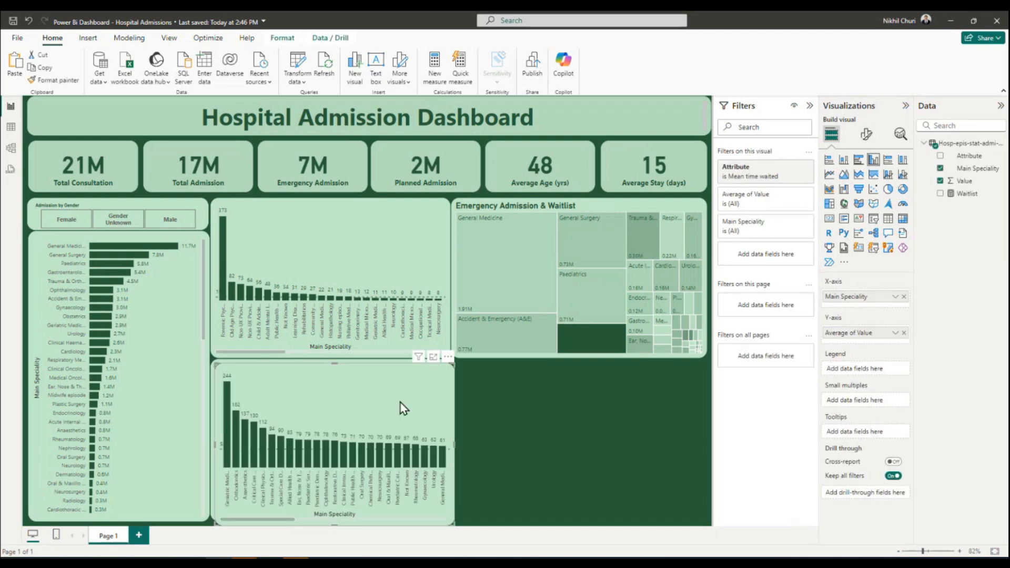
{"action": "left_click_drag", "start_coordinate": [387, 389], "coordinate": [620, 383]}
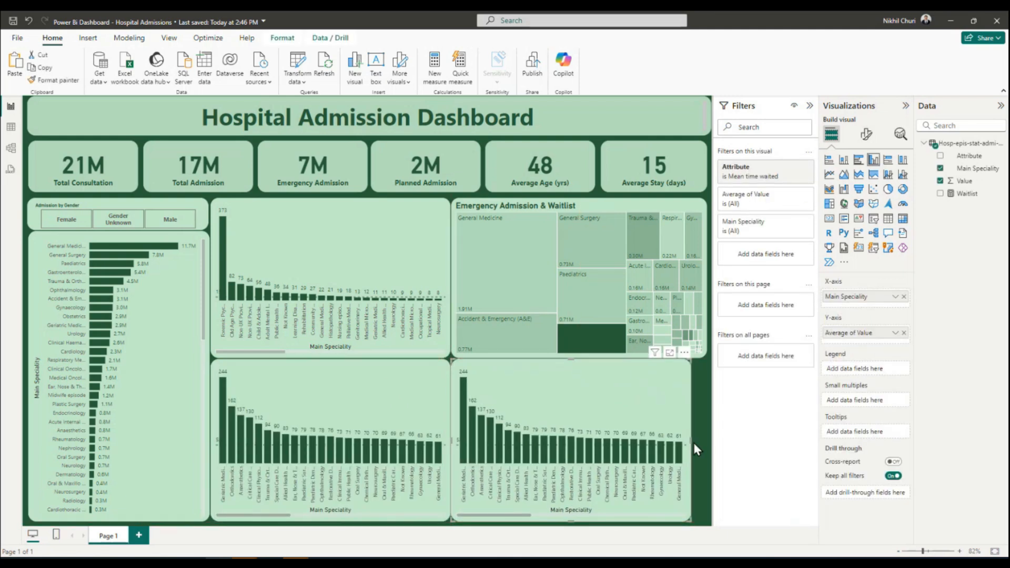
{"action": "left_click_drag", "start_coordinate": [693, 443], "coordinate": [706, 445]}
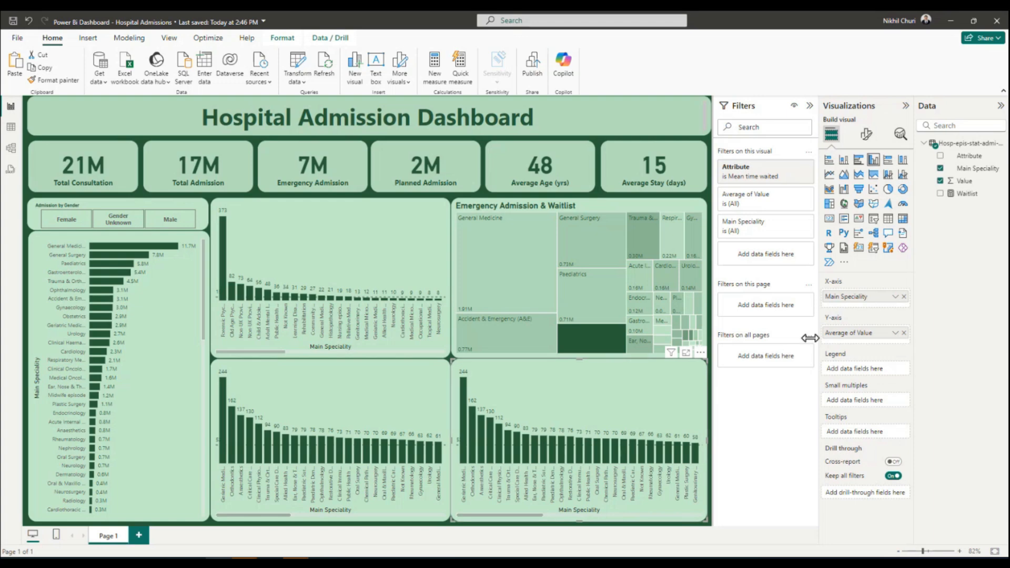
Convert the copied chart to a 100% stacked bar chart and replace its X-axis value with the Waitlist measure.
{"action": "left_click", "coordinate": [888, 161]}
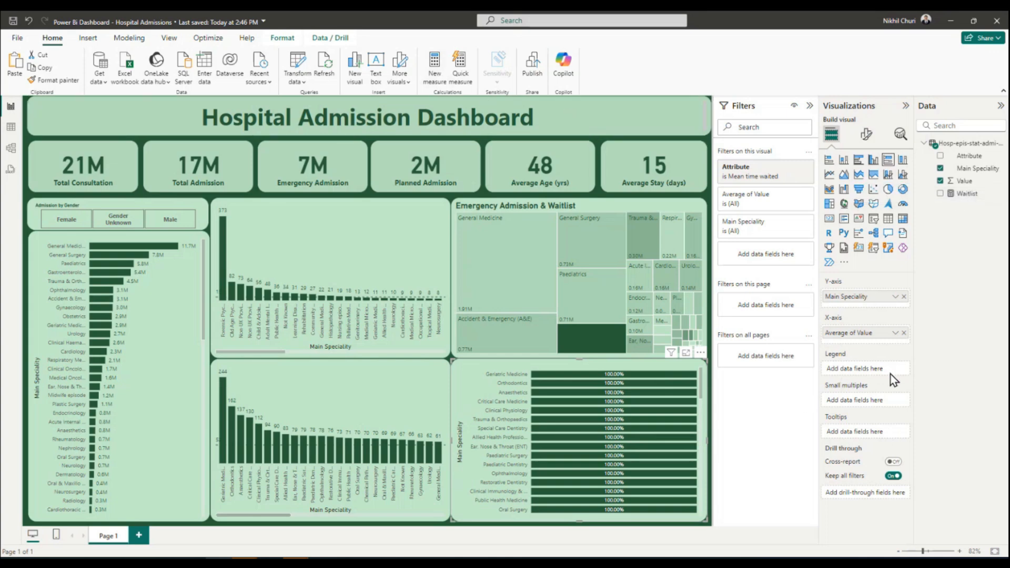
{"action": "left_click", "coordinate": [904, 333]}
{"action": "left_click_drag", "start_coordinate": [972, 196], "coordinate": [874, 332]}
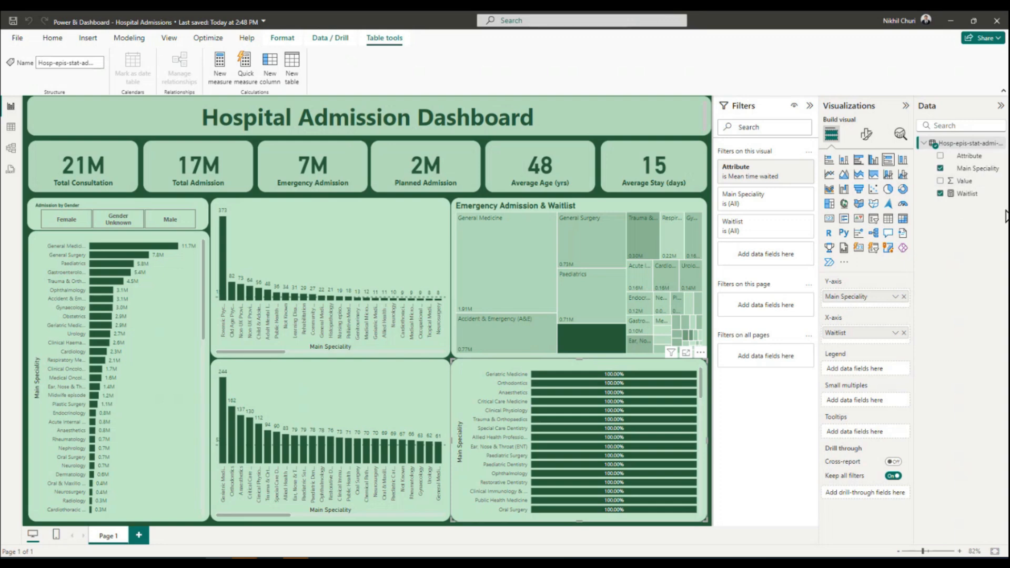
Copy the complete DAX formula of the Waitlist measure.
{"action": "left_click", "coordinate": [967, 194]}
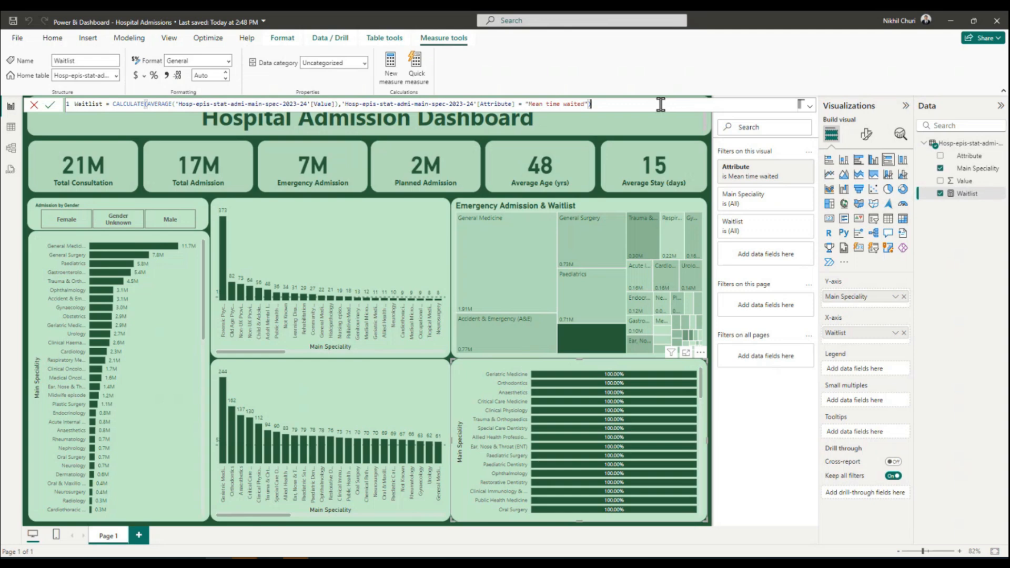
{"action": "left_click_drag", "start_coordinate": [590, 104], "coordinate": [3, 98]}
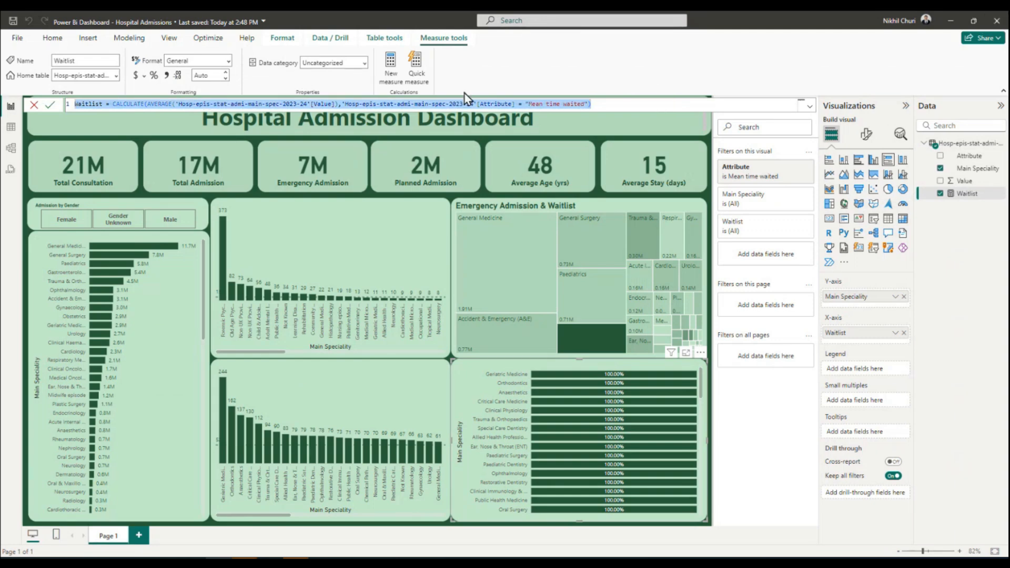
{"action": "left_click", "coordinate": [962, 262]}
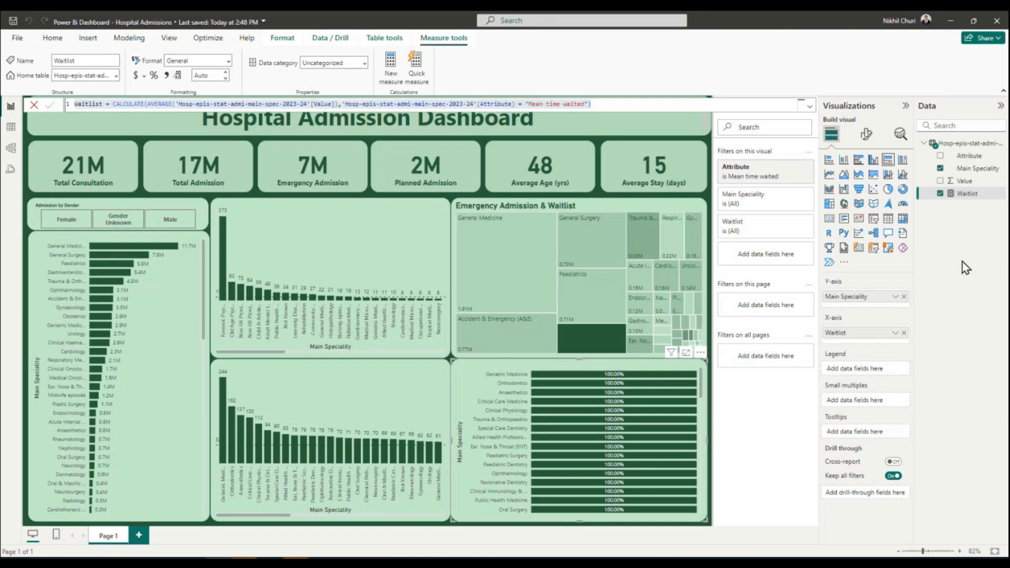
{"action": "left_click", "coordinate": [391, 67]}
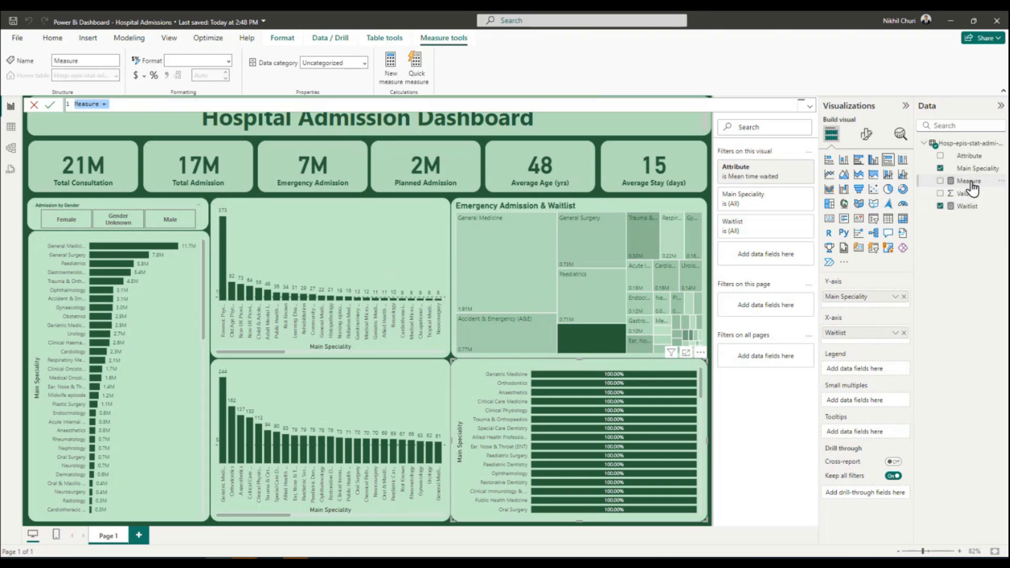
{"action": "key", "text": "Escape"}
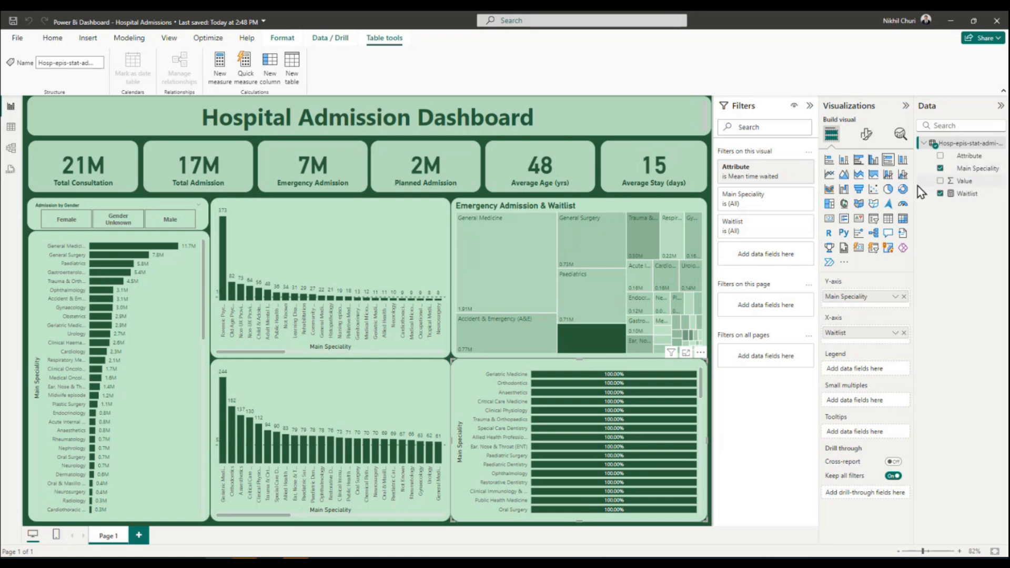
Create a measure named Emergency from the copied Waitlist formula, with its Attribute condition set to "Emergency".
{"action": "left_click", "coordinate": [222, 71]}
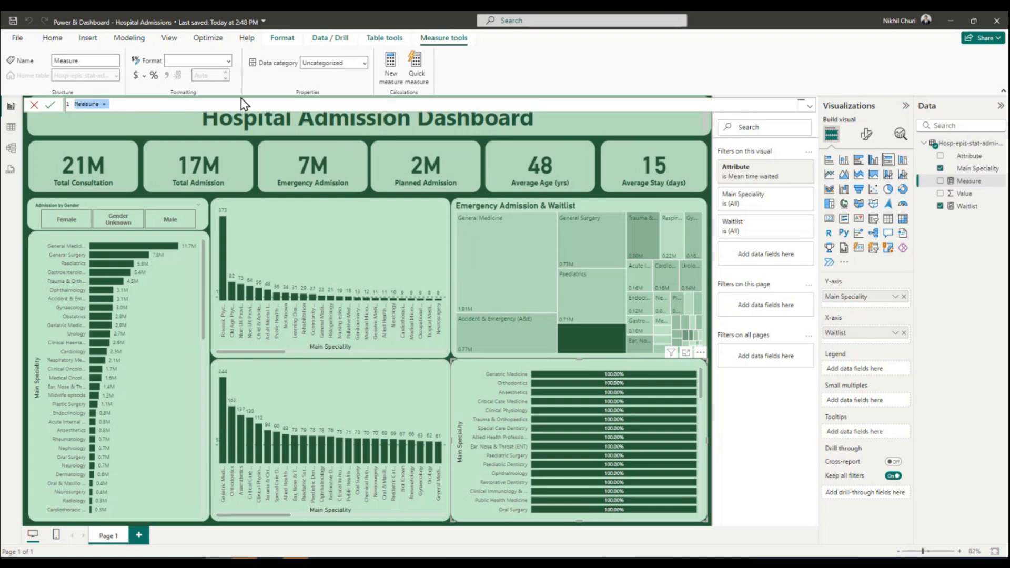
{"action": "key", "text": "ctrl+v"}
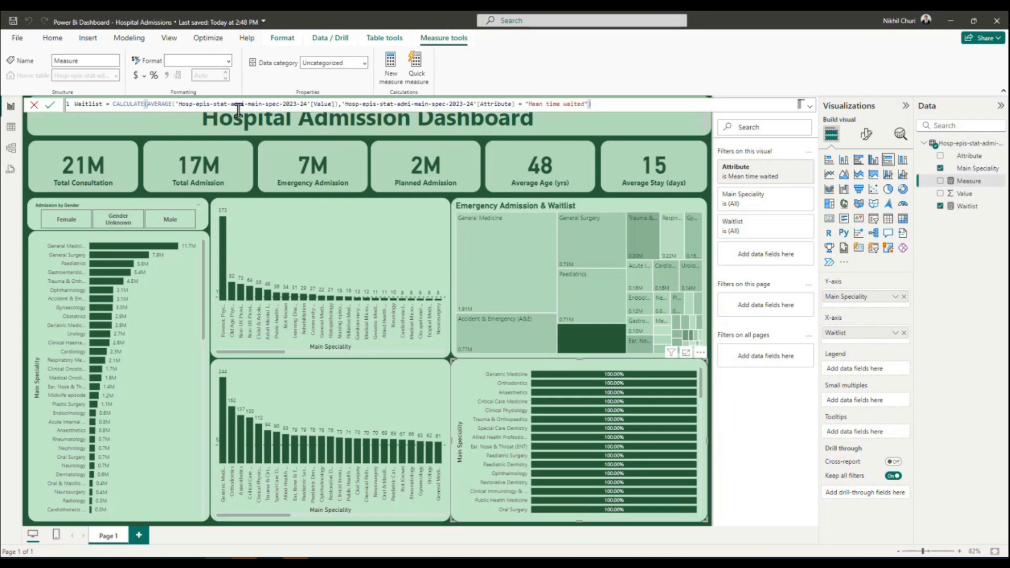
{"action": "left_click_drag", "start_coordinate": [102, 105], "coordinate": [77, 105]}
{"action": "type", "text": "Emergency"}
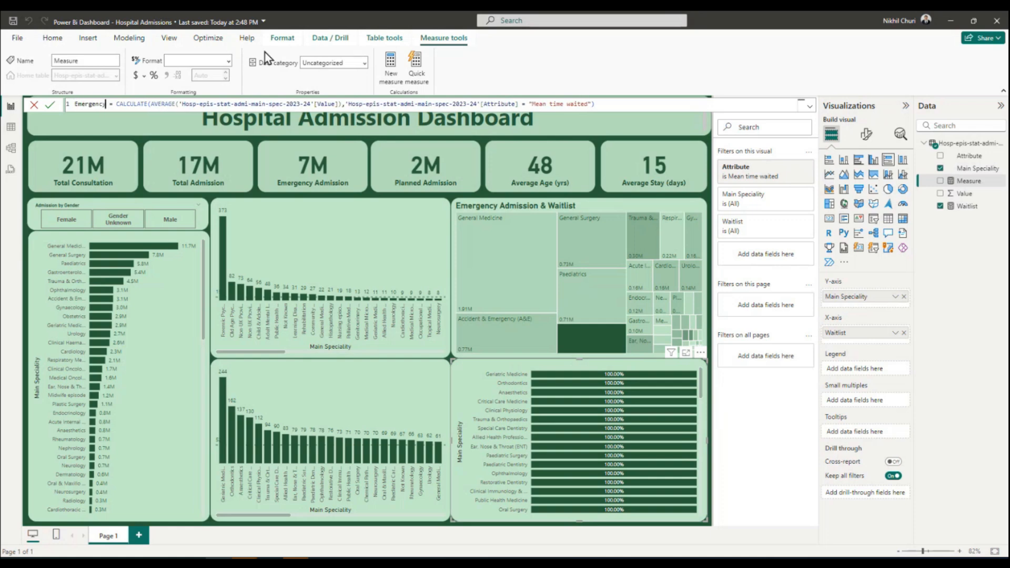
{"action": "left_click_drag", "start_coordinate": [532, 103], "coordinate": [590, 104]}
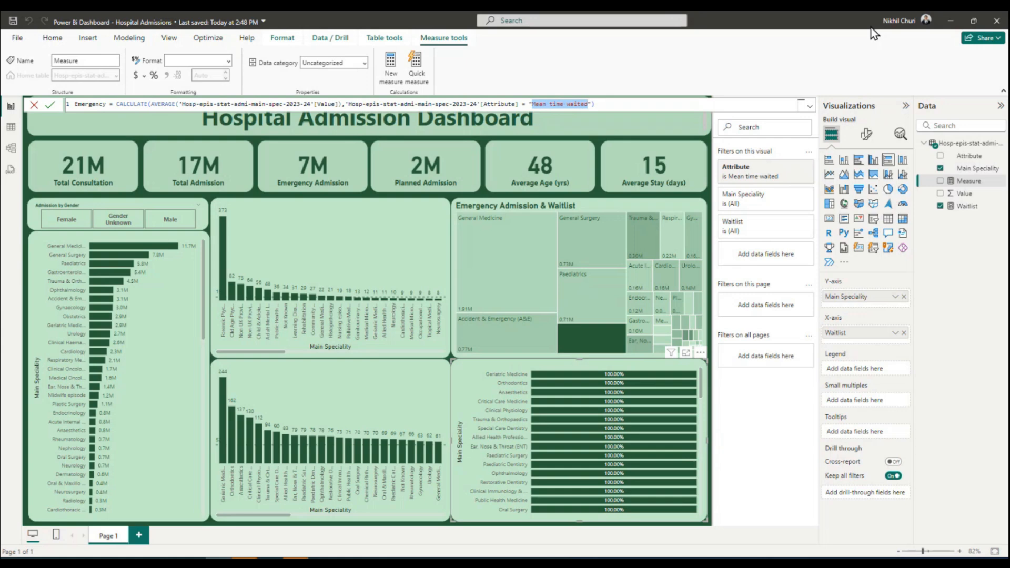
{"action": "type", "text": "Emergency"}
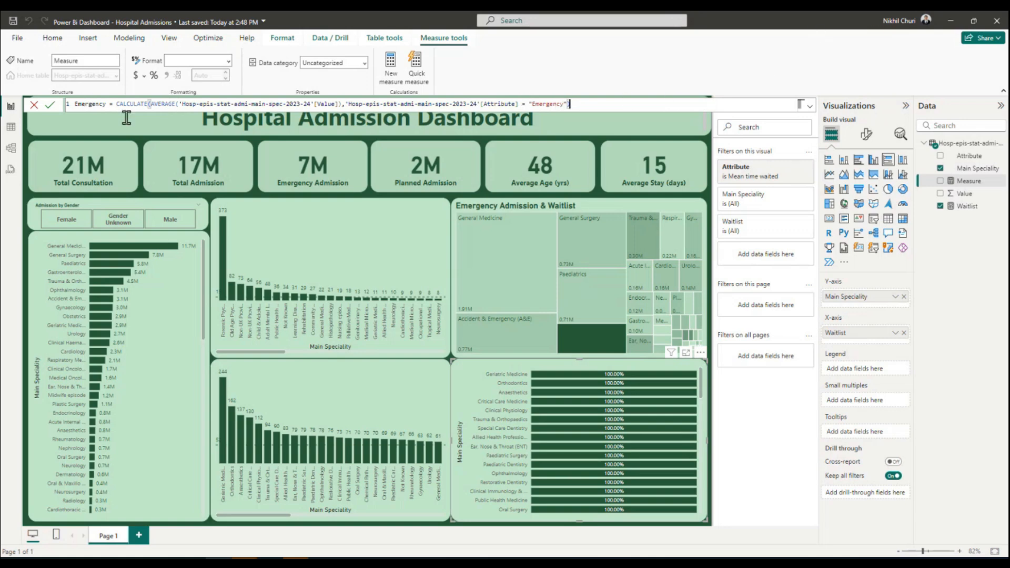
{"action": "left_click", "coordinate": [51, 107]}
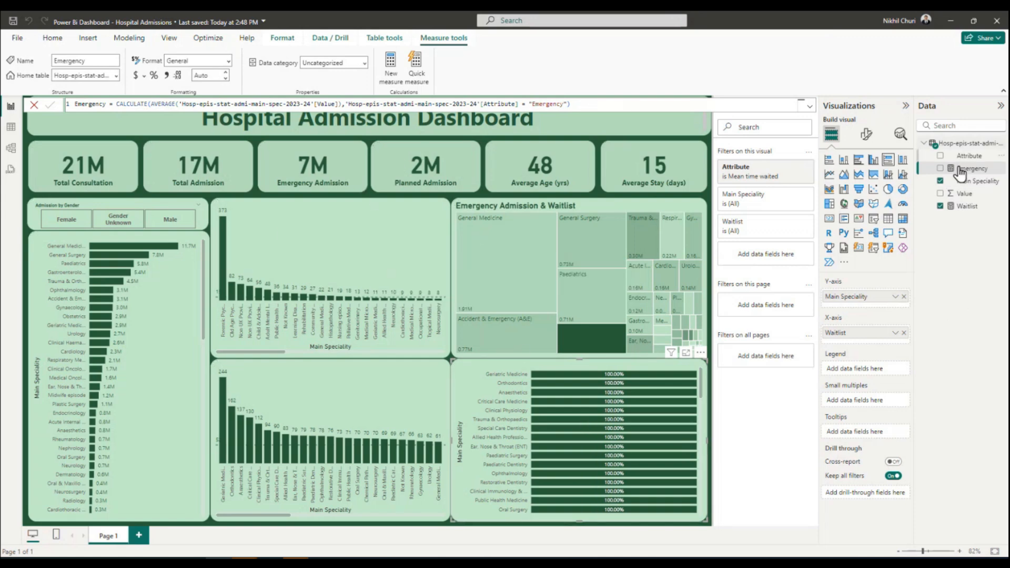
Add the Emergency measure to the stacked bar chart's X-axis alongside Waitlist and review the split across the specialities.
{"action": "left_click_drag", "start_coordinate": [973, 173], "coordinate": [906, 295]}
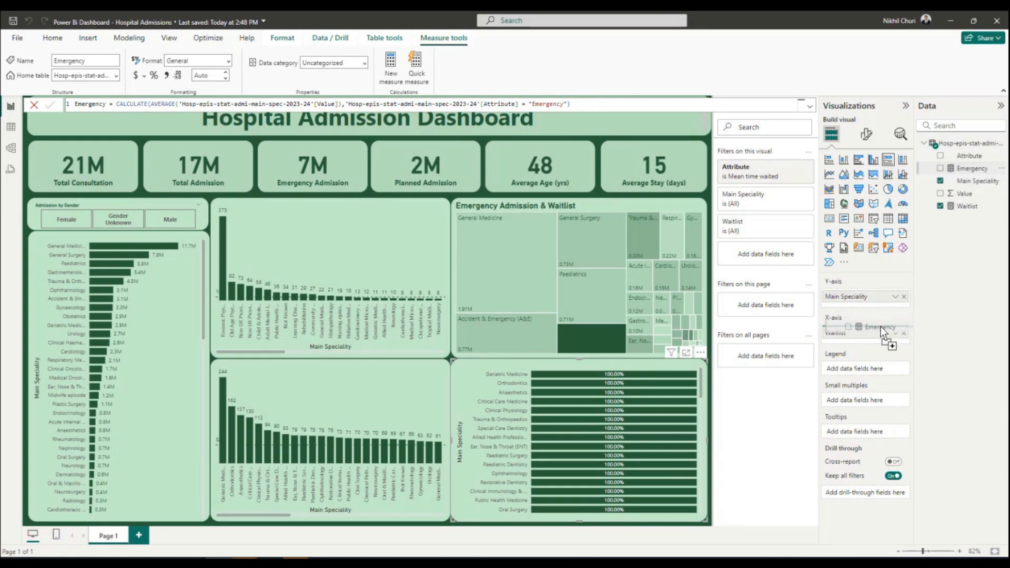
{"action": "left_click_drag", "start_coordinate": [875, 329], "coordinate": [875, 329]}
{"action": "scroll", "coordinate": [681, 410], "scroll_direction": "down", "scroll_amount": 10}
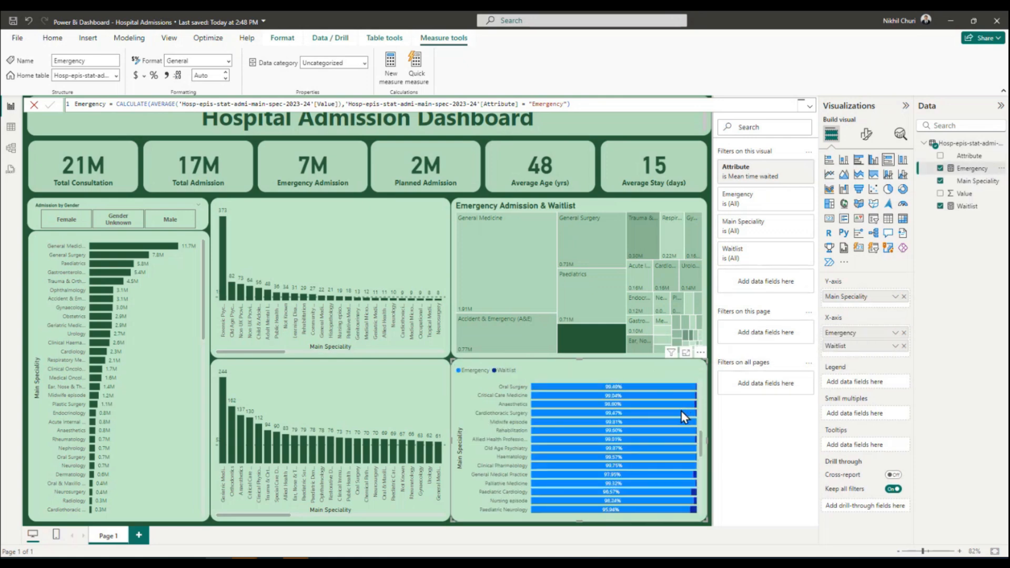
{"action": "scroll", "coordinate": [680, 413], "scroll_direction": "up", "scroll_amount": 10}
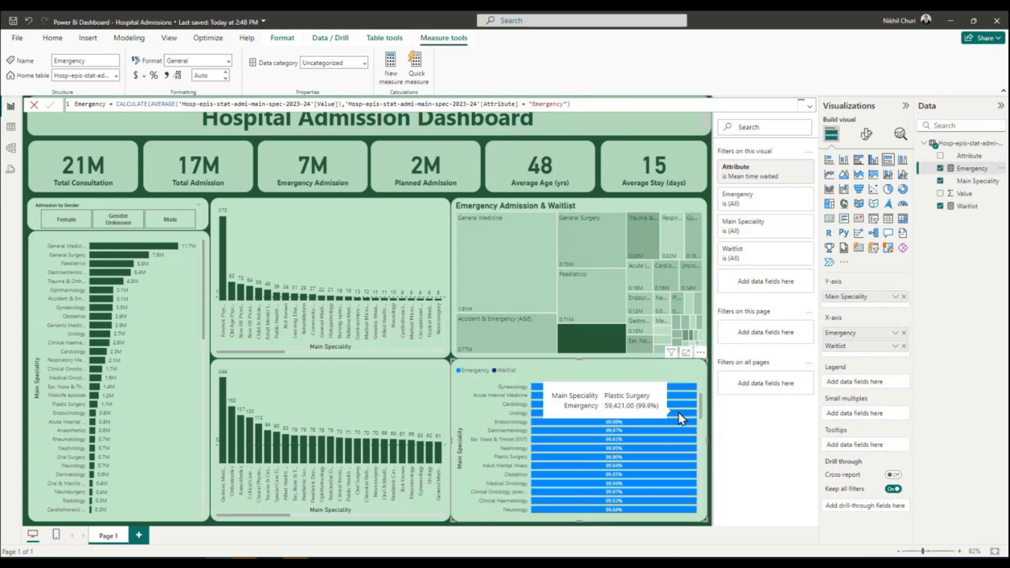
{"action": "scroll", "coordinate": [671, 419], "scroll_direction": "down", "scroll_amount": 10}
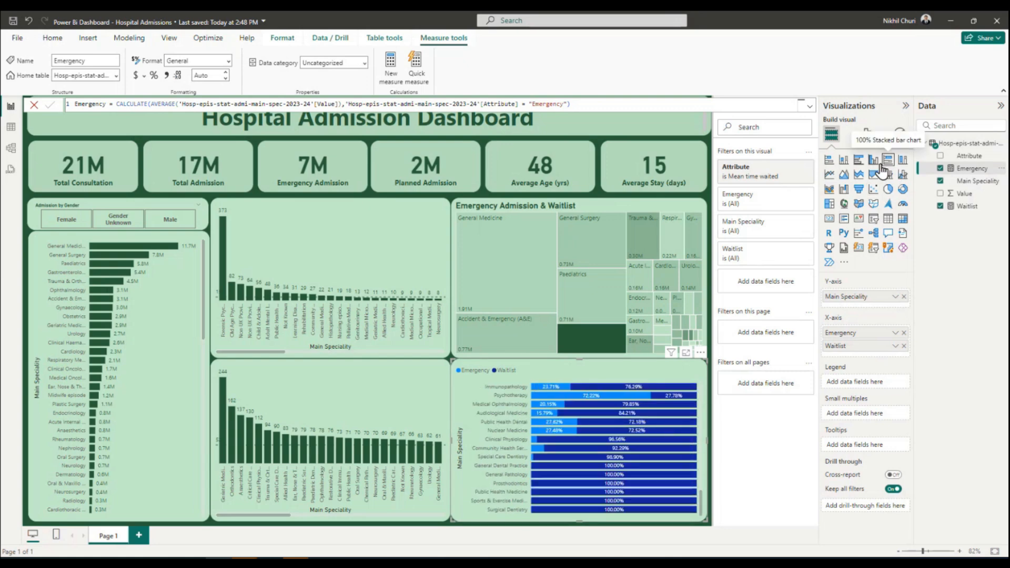
{"action": "scroll", "coordinate": [631, 429], "scroll_direction": "up", "scroll_amount": 10}
{"action": "scroll", "coordinate": [631, 428], "scroll_direction": "down", "scroll_amount": 10}
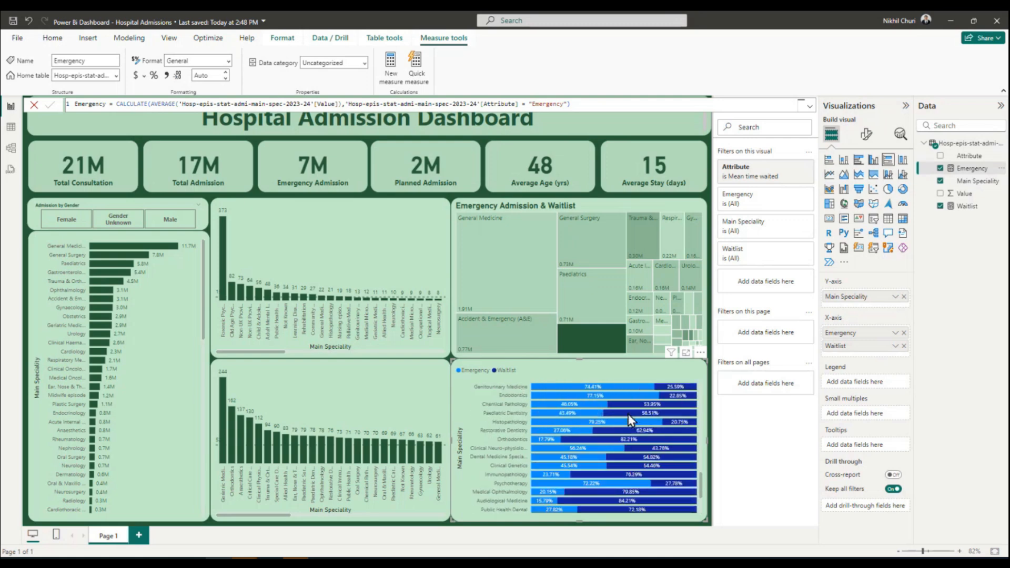
{"action": "scroll", "coordinate": [628, 415], "scroll_direction": "up", "scroll_amount": 10}
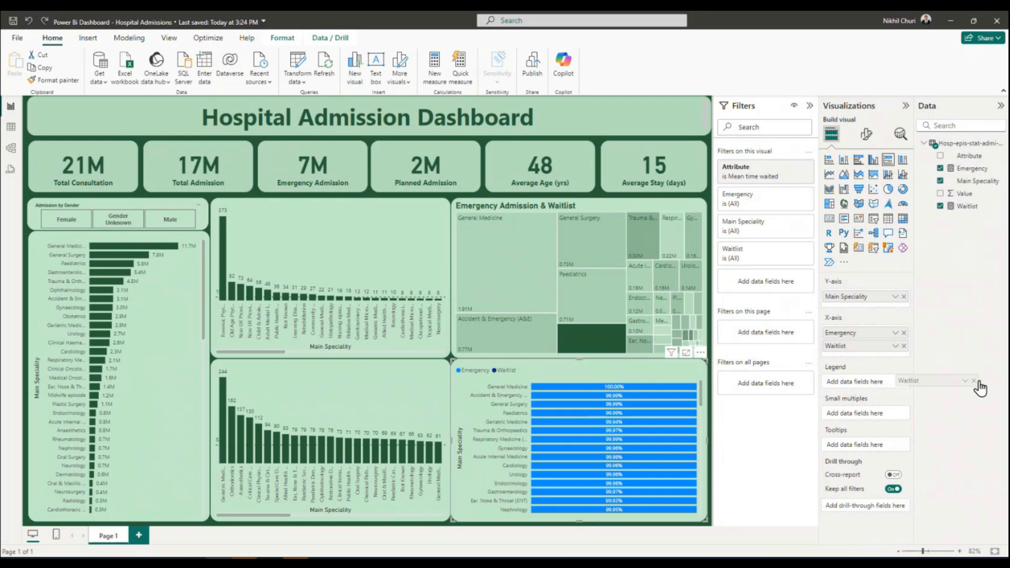
Replace Waitlist and Emergency on the stacked bar chart's X-axis with the sum of Value, and add Attribute as the legend.
{"action": "left_click", "coordinate": [903, 345]}
{"action": "left_click", "coordinate": [904, 334]}
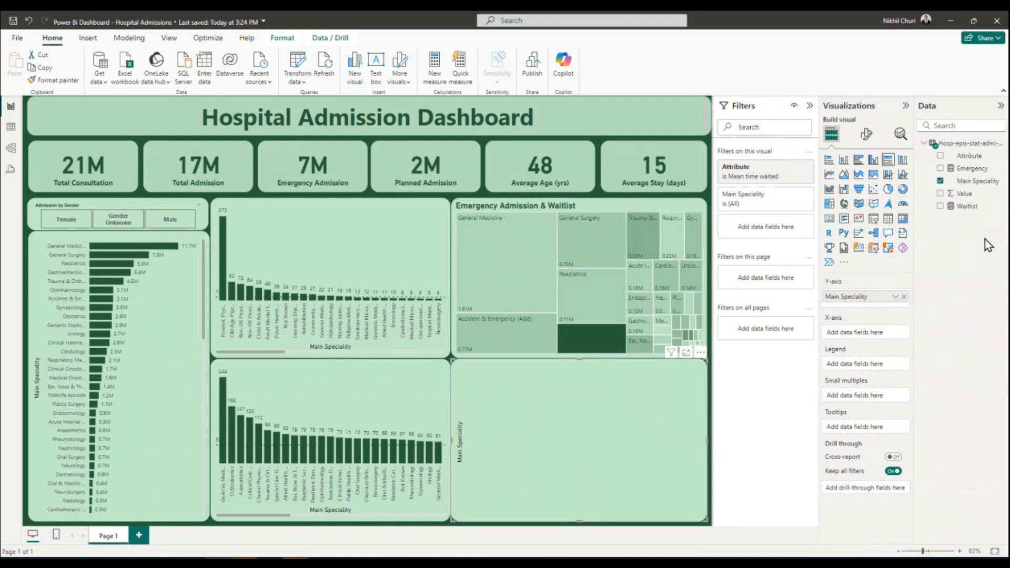
{"action": "left_click_drag", "start_coordinate": [963, 193], "coordinate": [892, 338]}
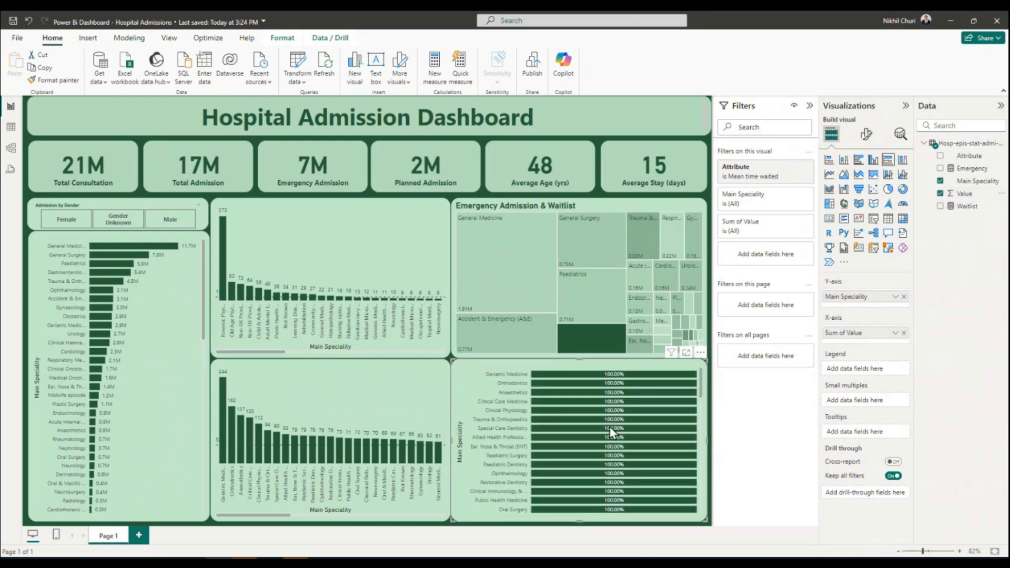
{"action": "mouse_move", "coordinate": [612, 432]}
{"action": "left_click_drag", "start_coordinate": [972, 162], "coordinate": [872, 368]}
{"action": "scroll", "coordinate": [614, 453], "scroll_direction": "up", "scroll_amount": 5}
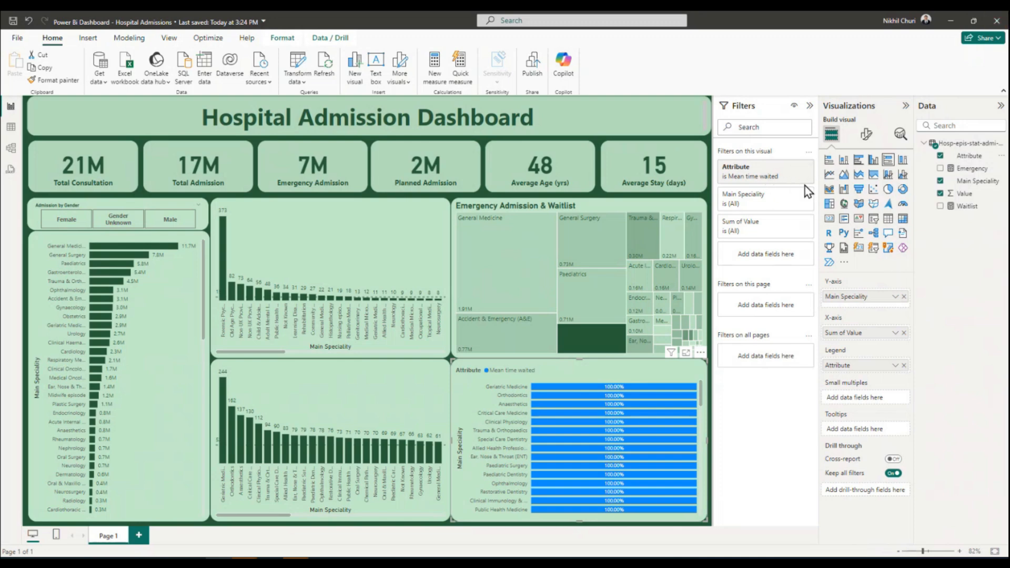
Clear the Attribute filter on the 100% stacked bar chart and look through the shares of all attributes by speciality.
{"action": "left_click", "coordinate": [783, 167]}
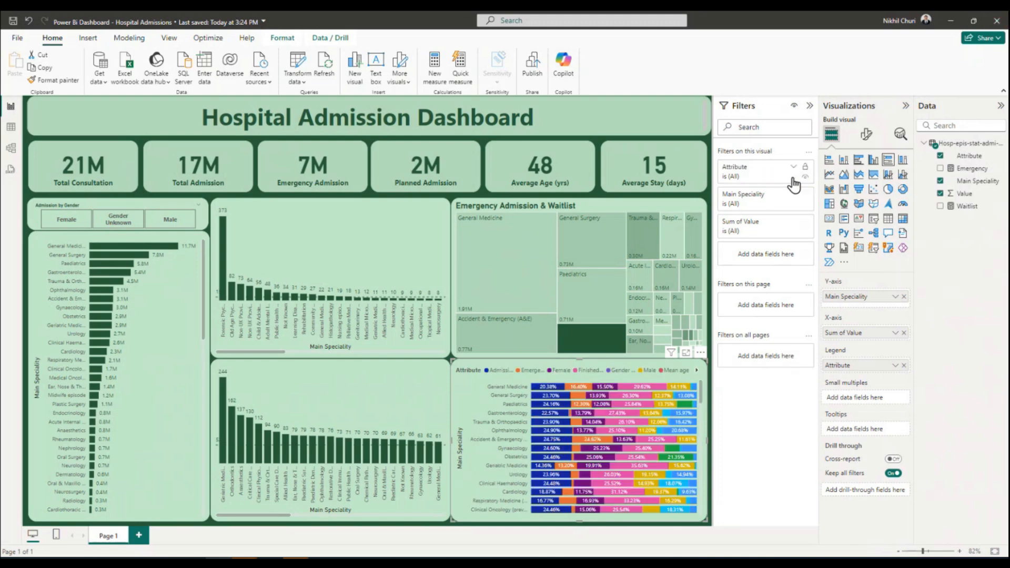
{"action": "scroll", "coordinate": [589, 458], "scroll_direction": "down", "scroll_amount": 5}
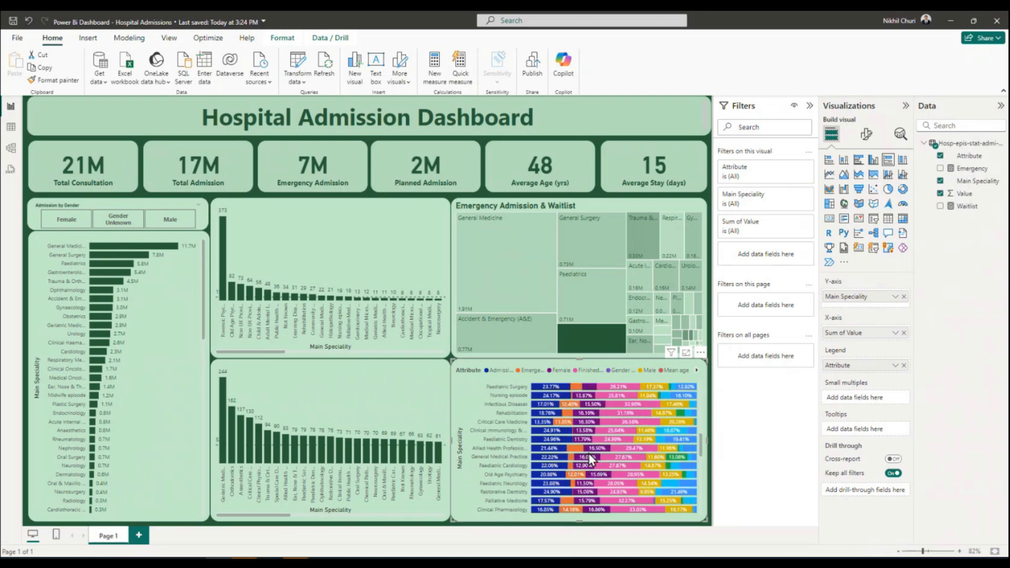
{"action": "scroll", "coordinate": [589, 453], "scroll_direction": "down", "scroll_amount": 5}
{"action": "scroll", "coordinate": [621, 460], "scroll_direction": "up", "scroll_amount": 10}
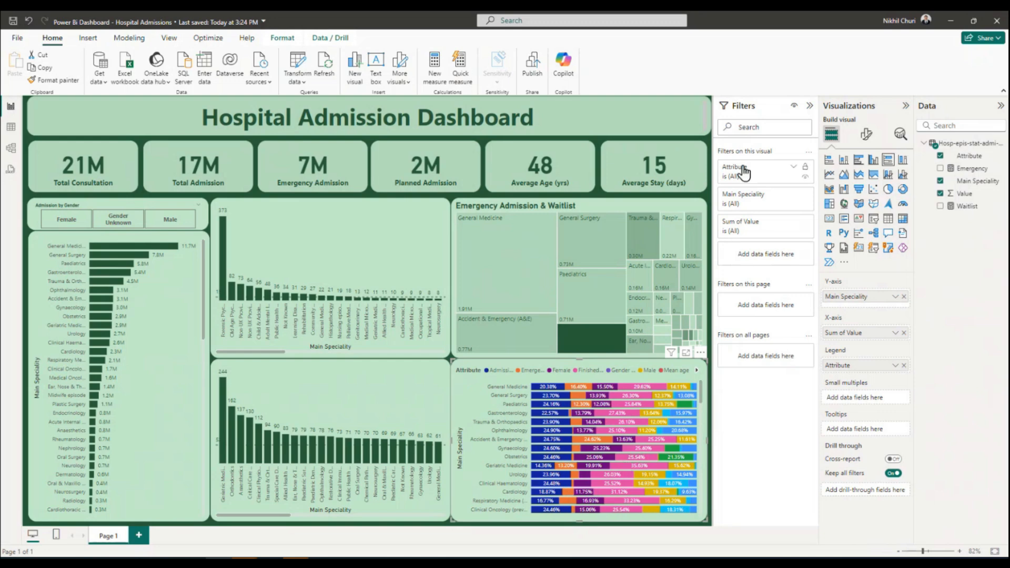
Filter the stacked bar chart's Attribute to Emergency, Other Admission Method and Waiting list.
{"action": "left_click", "coordinate": [793, 167]}
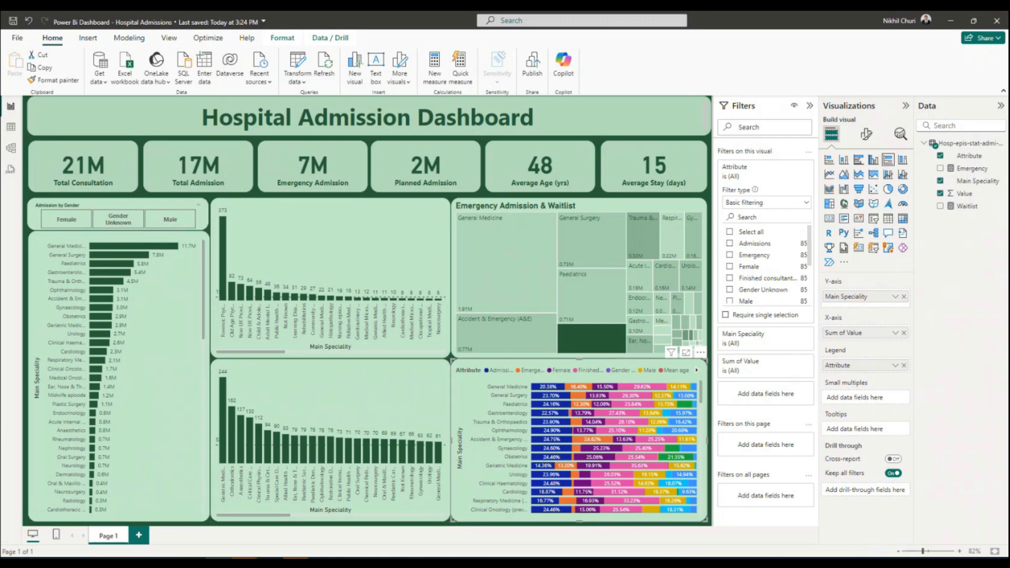
{"action": "left_click", "coordinate": [729, 256]}
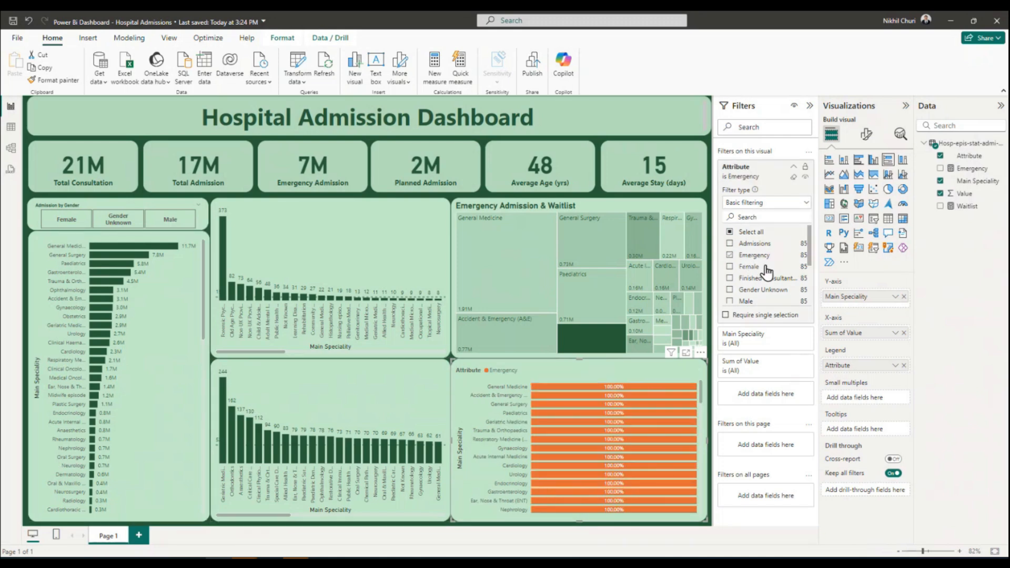
{"action": "scroll", "coordinate": [769, 284], "scroll_direction": "down", "scroll_amount": 2}
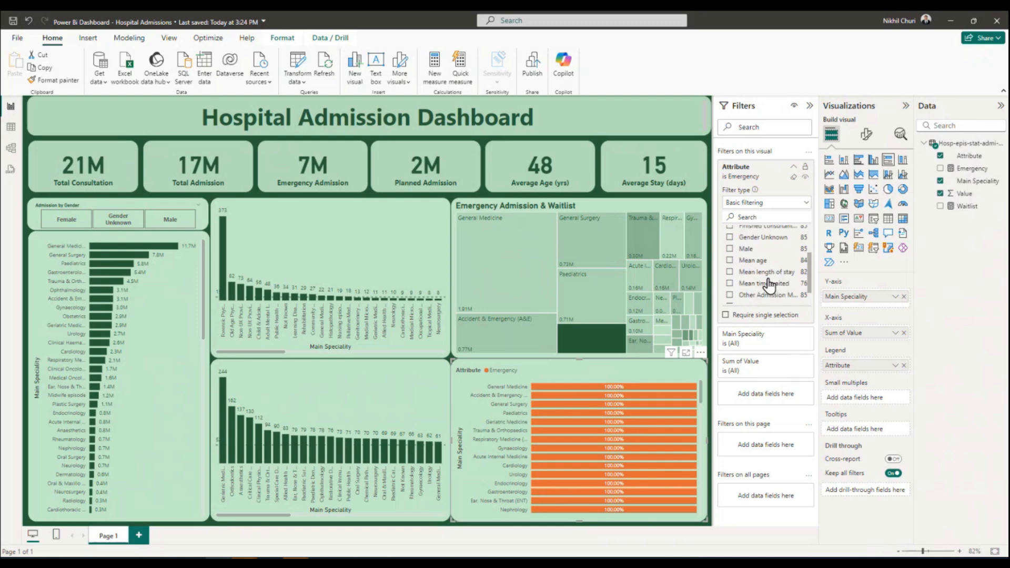
{"action": "scroll", "coordinate": [786, 292], "scroll_direction": "down", "scroll_amount": 1}
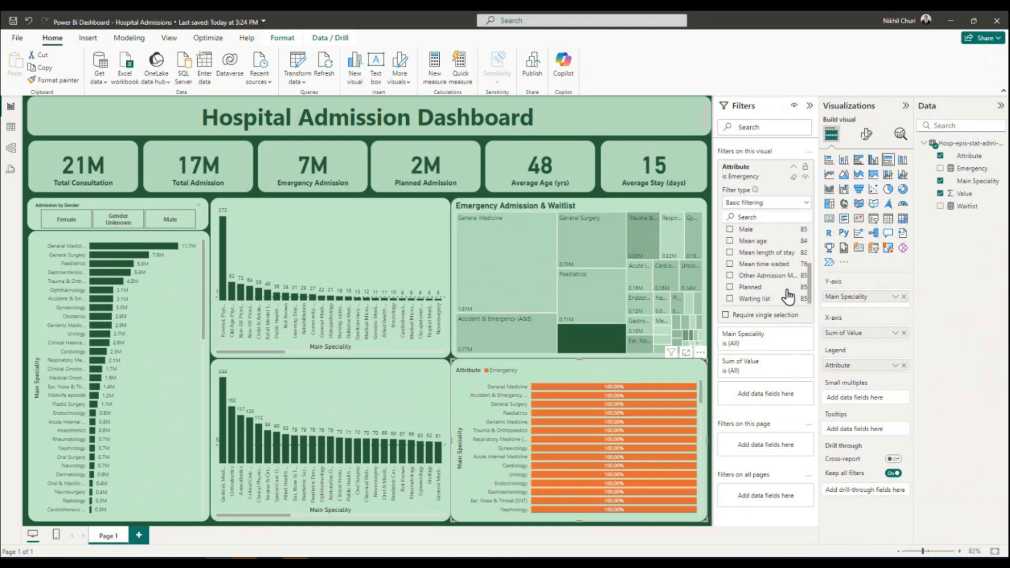
{"action": "left_click", "coordinate": [729, 275]}
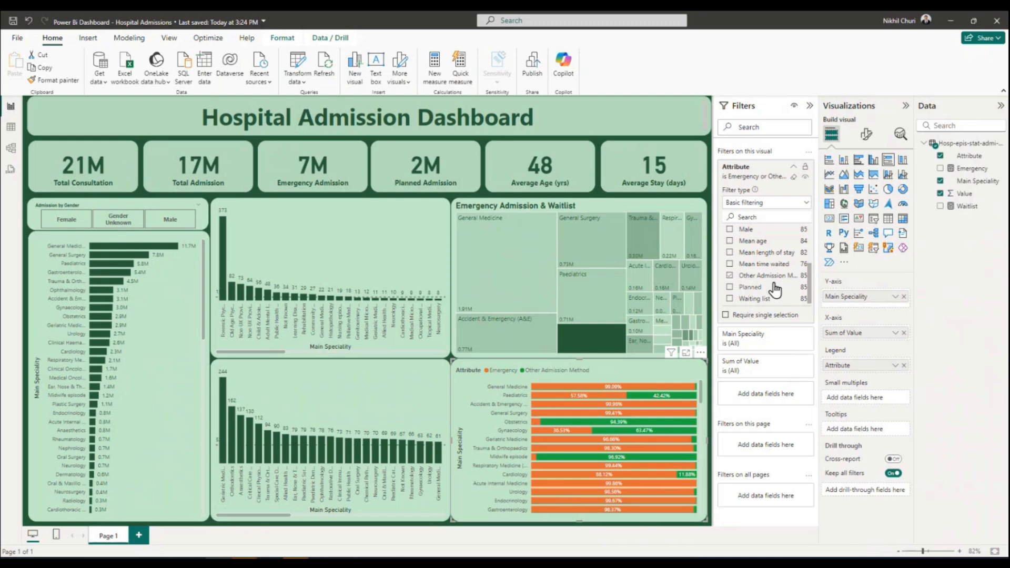
{"action": "left_click", "coordinate": [730, 298]}
Examine how Emergency, Other Admission Method and Waiting list are split across all specialities in the stacked bar chart.
{"action": "scroll", "coordinate": [630, 456], "scroll_direction": "down", "scroll_amount": 5}
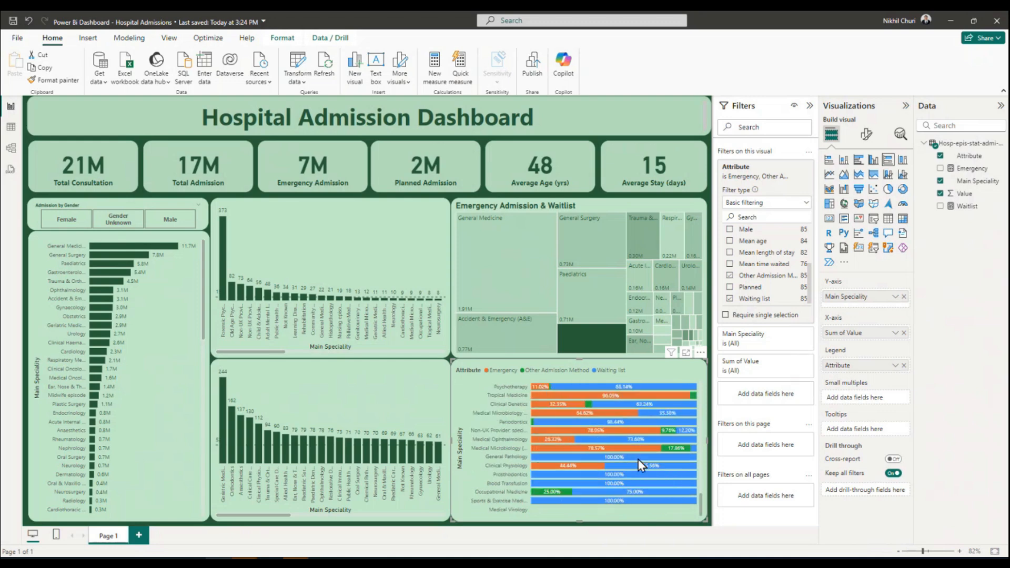
{"action": "scroll", "coordinate": [639, 459], "scroll_direction": "up", "scroll_amount": 5}
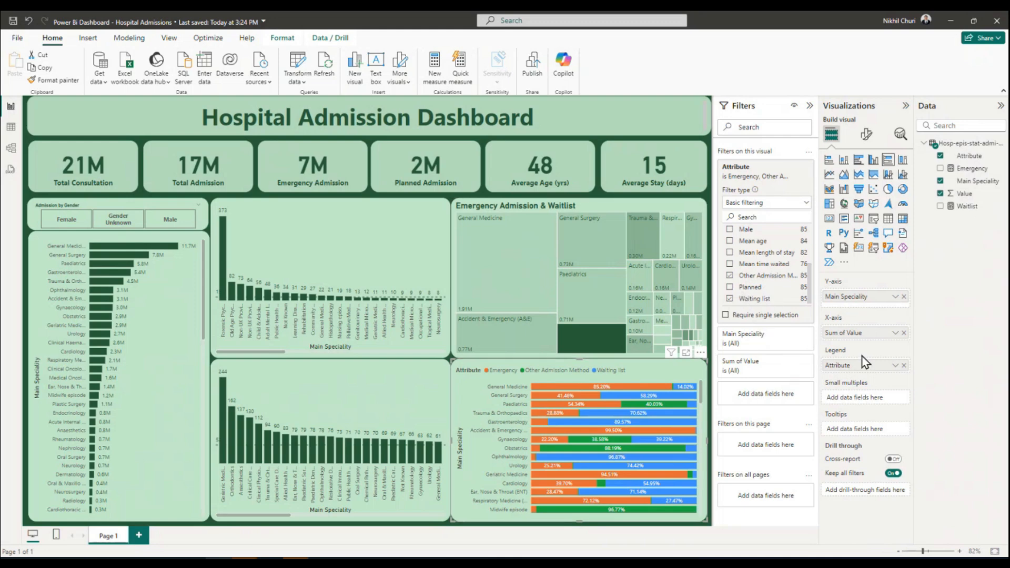
{"action": "scroll", "coordinate": [634, 475], "scroll_direction": "down", "scroll_amount": 6}
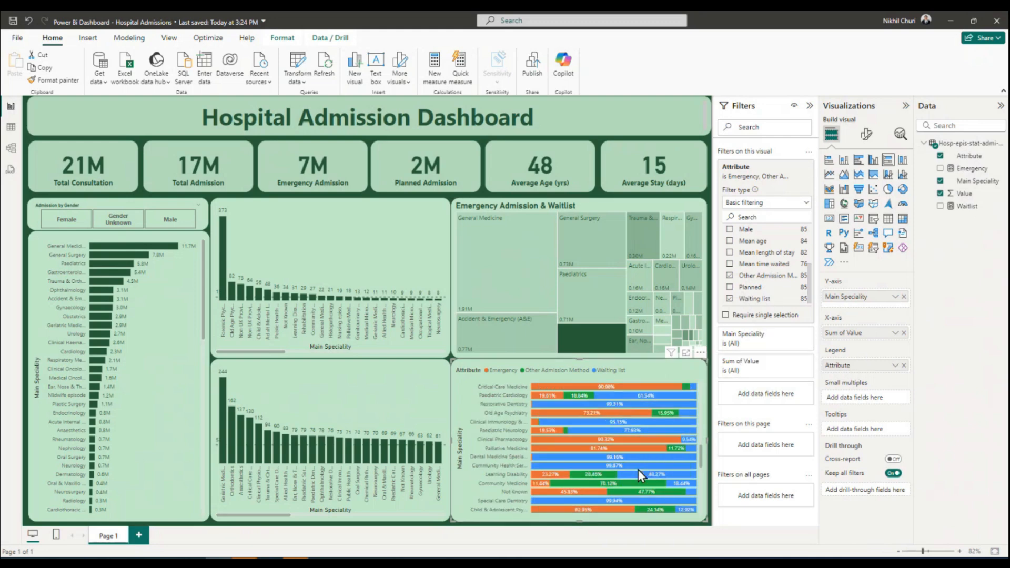
{"action": "scroll", "coordinate": [639, 469], "scroll_direction": "up", "scroll_amount": 10}
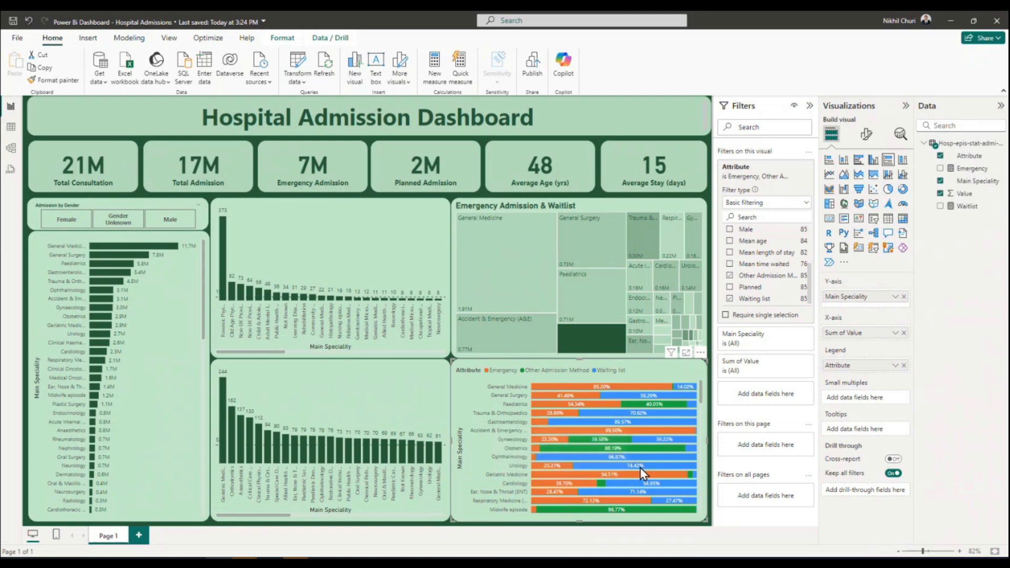
{"action": "scroll", "coordinate": [632, 432], "scroll_direction": "down", "scroll_amount": 5}
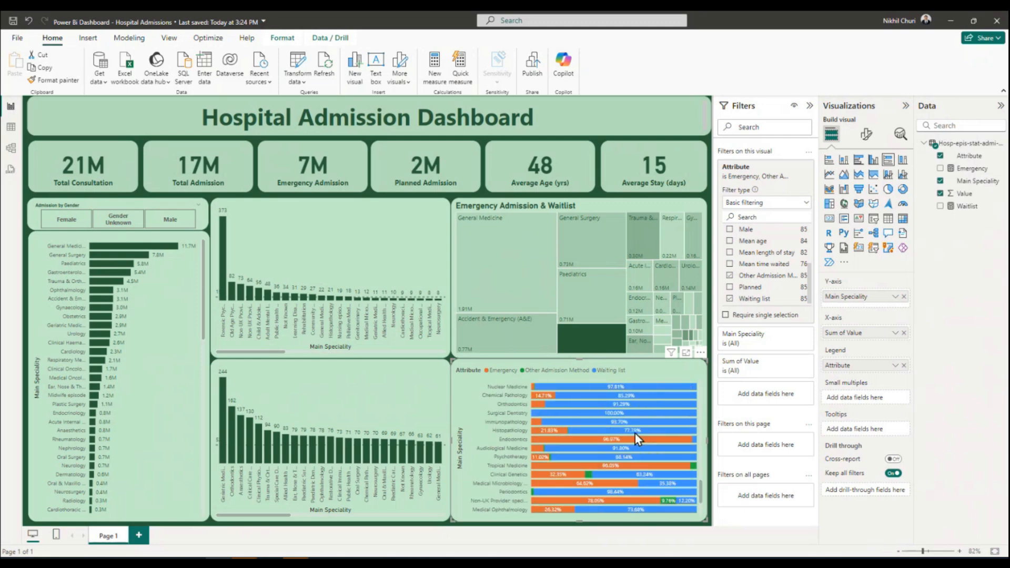
{"action": "scroll", "coordinate": [636, 435], "scroll_direction": "down", "scroll_amount": 5}
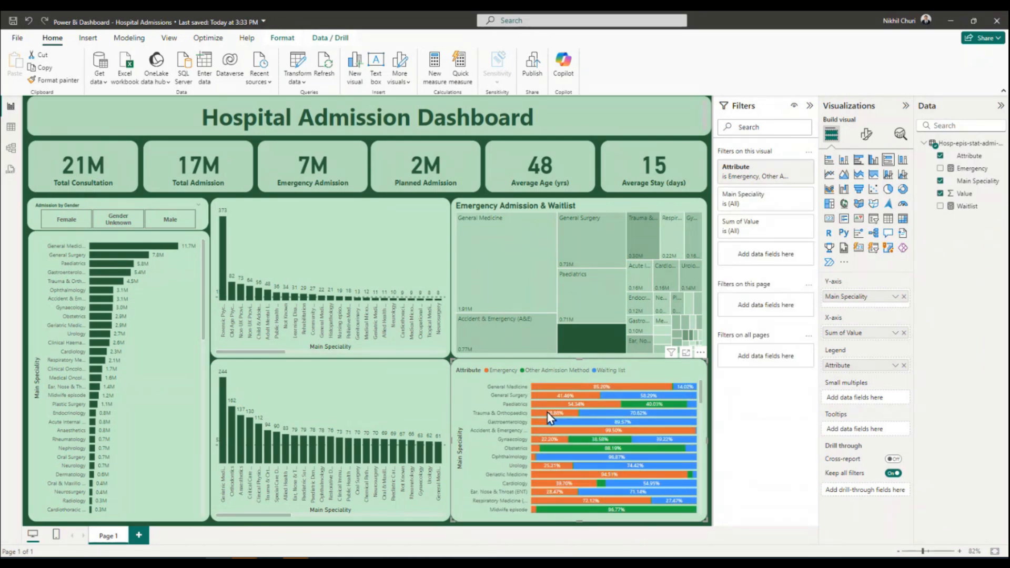
{"action": "mouse_move", "coordinate": [547, 412]}
Set the Emergency series' bar color in the stacked bar chart to dark green #275D38.
{"action": "left_click", "coordinate": [866, 134]}
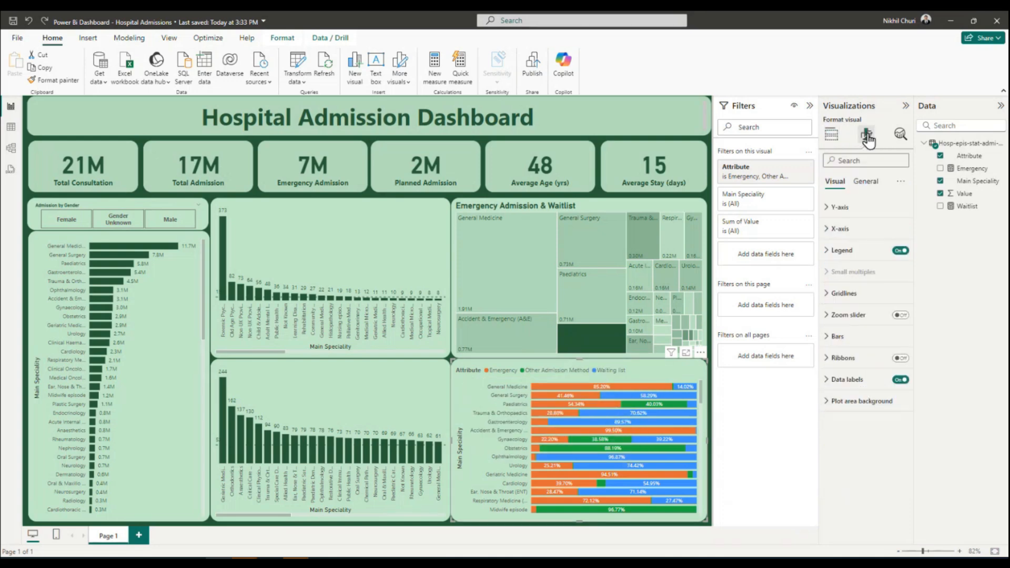
{"action": "left_click", "coordinate": [824, 336]}
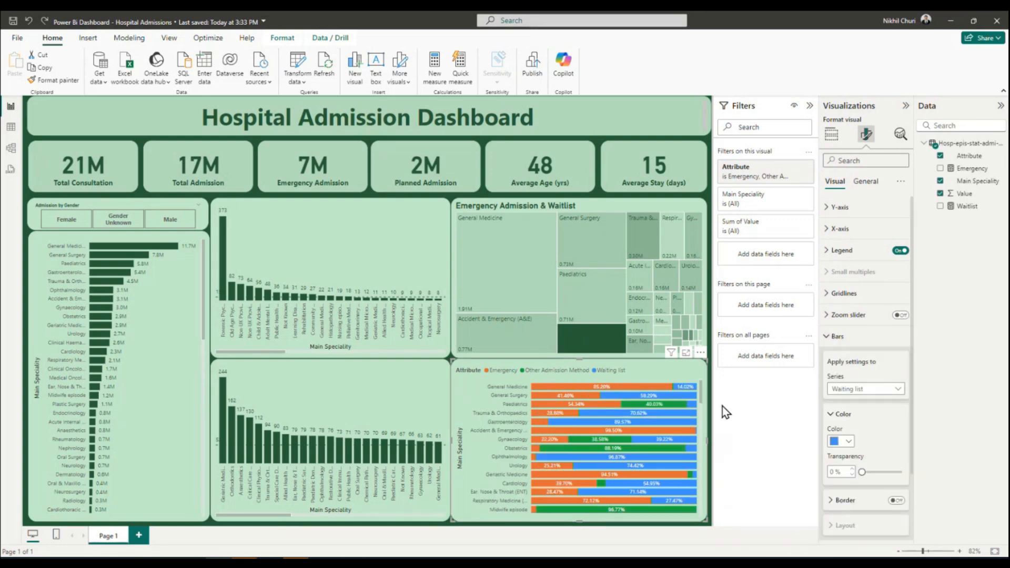
{"action": "left_click", "coordinate": [868, 389]}
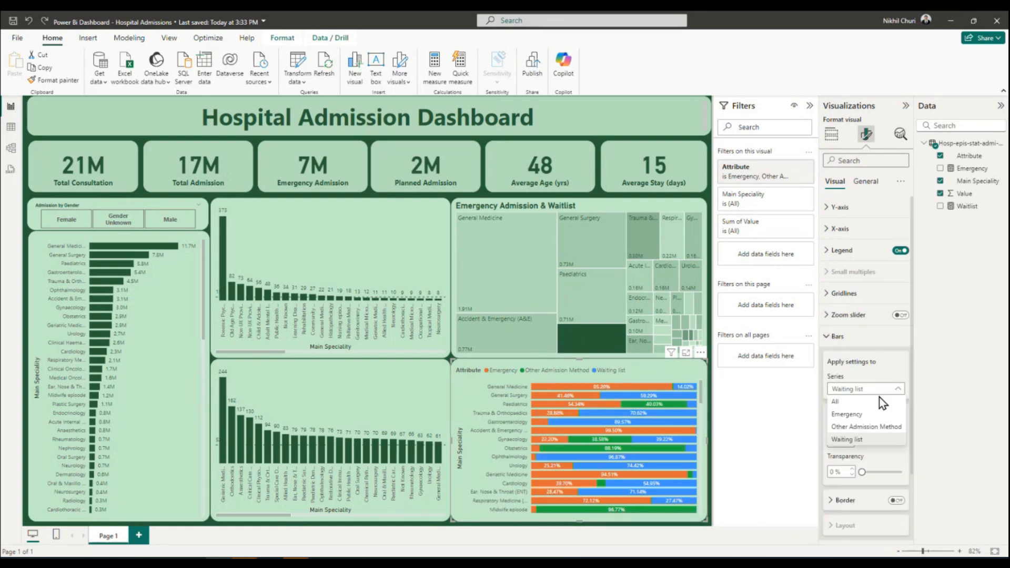
{"action": "left_click", "coordinate": [847, 415]}
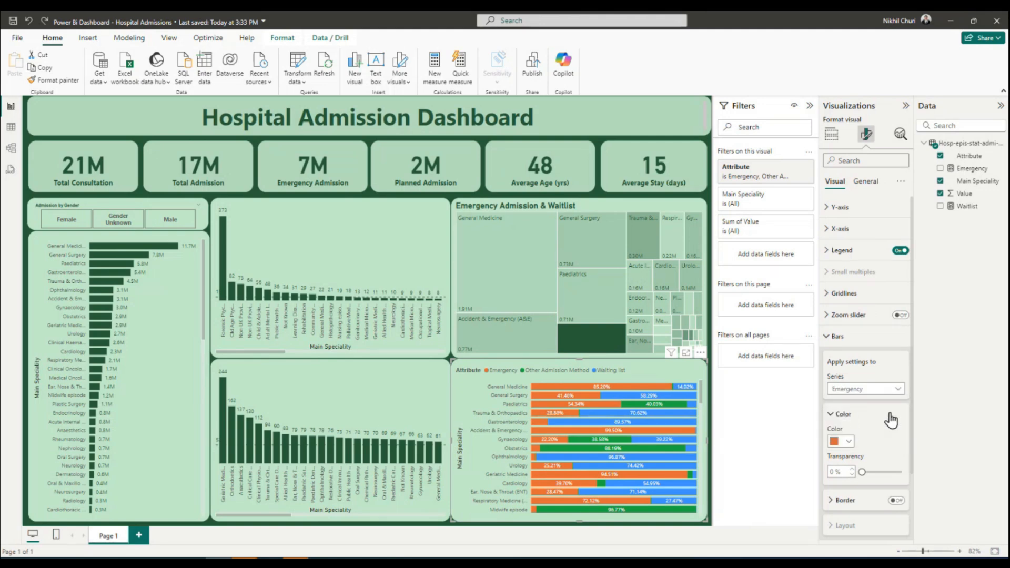
{"action": "left_click", "coordinate": [849, 445]}
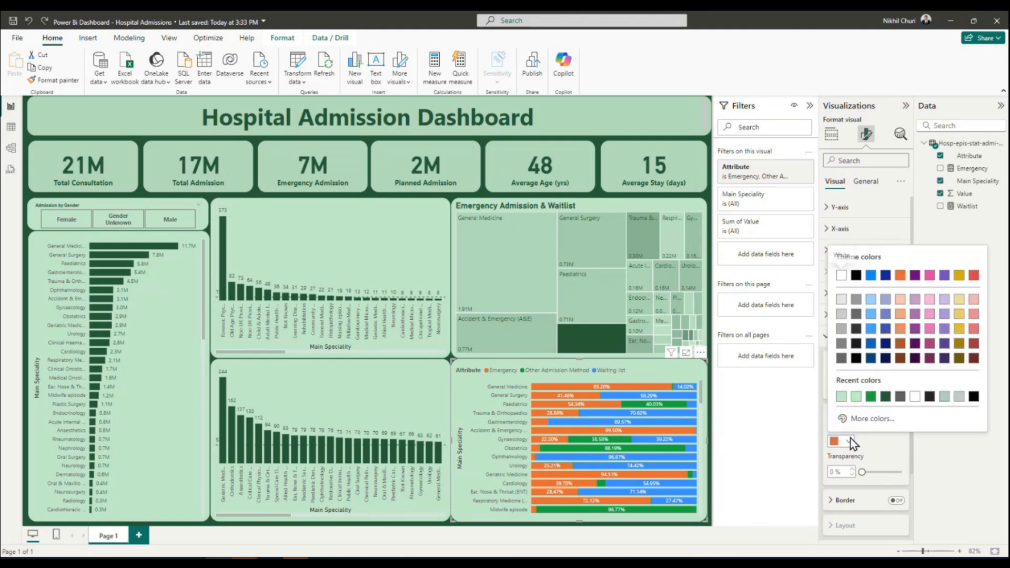
{"action": "left_click", "coordinate": [885, 397]}
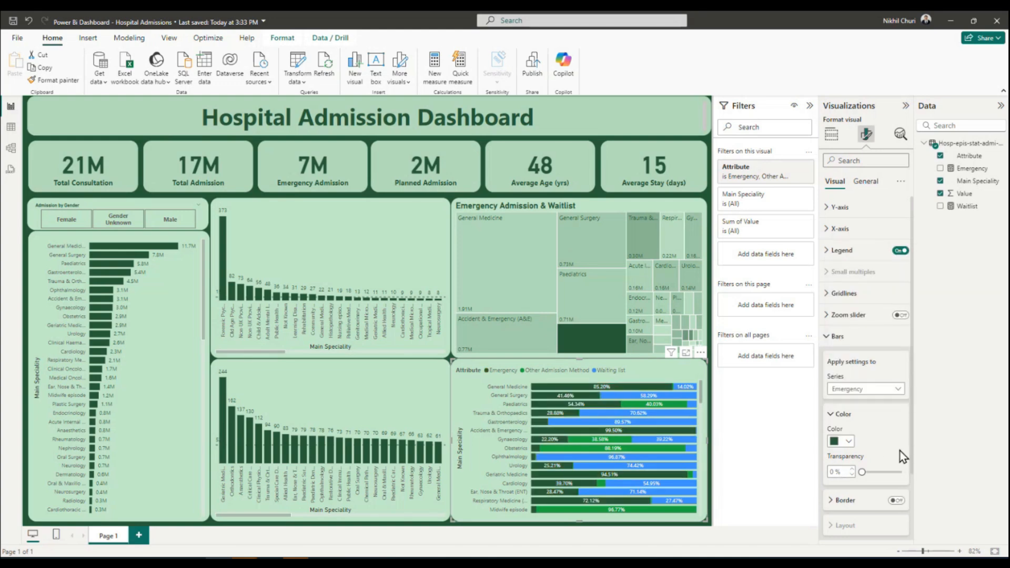
Keep the Other Admission Method color and set the Waiting list series' bar color to light green #C3EACA.
{"action": "left_click", "coordinate": [897, 391]}
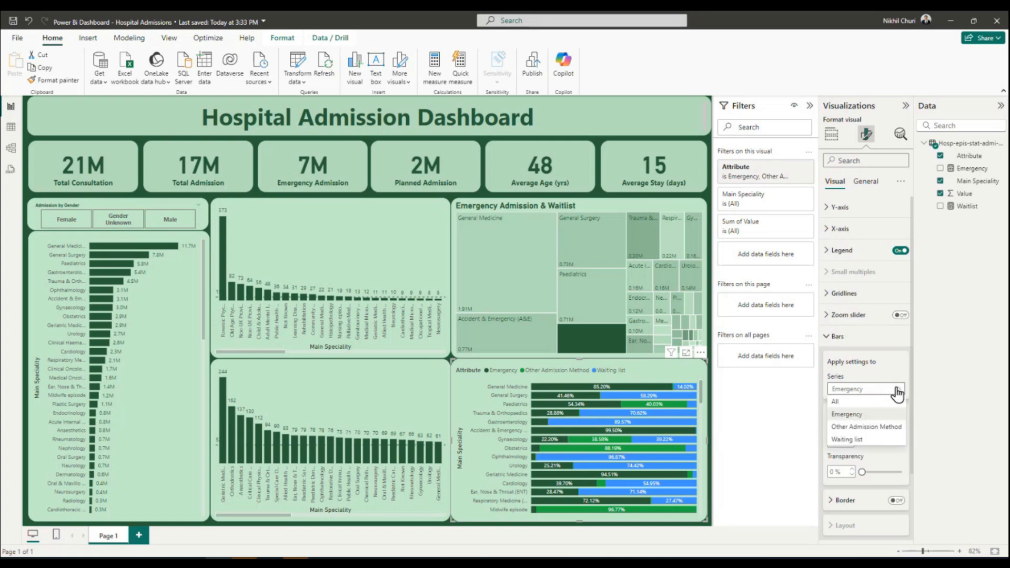
{"action": "left_click", "coordinate": [847, 428]}
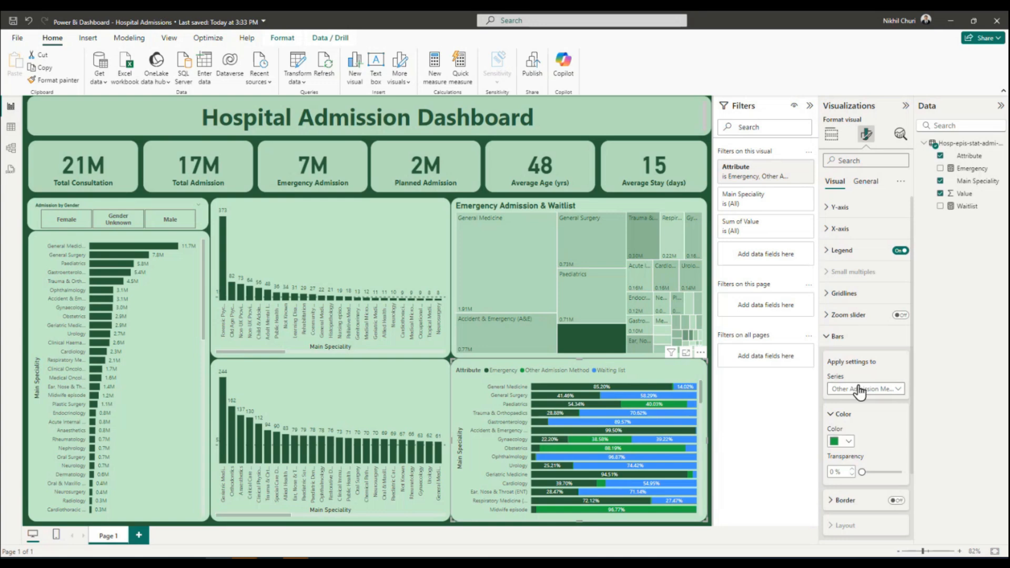
{"action": "left_click", "coordinate": [857, 389]}
{"action": "left_click", "coordinate": [853, 440]}
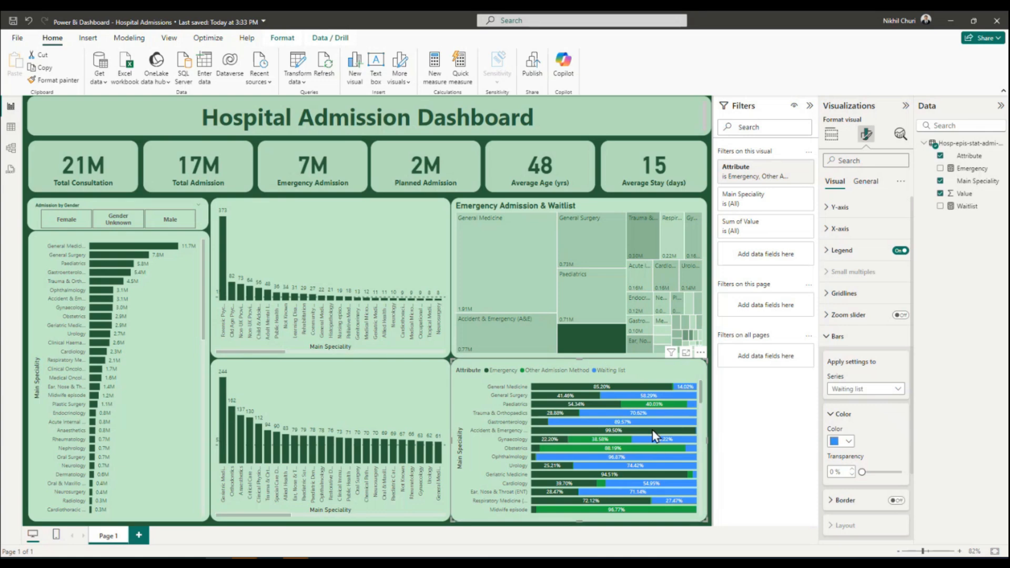
{"action": "left_click", "coordinate": [848, 443]}
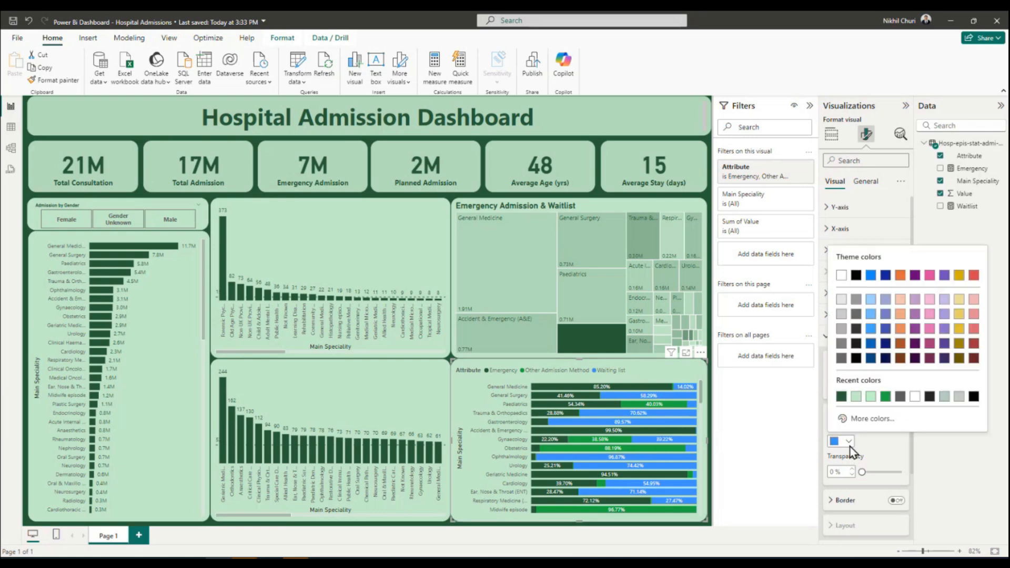
{"action": "left_click", "coordinate": [854, 397]}
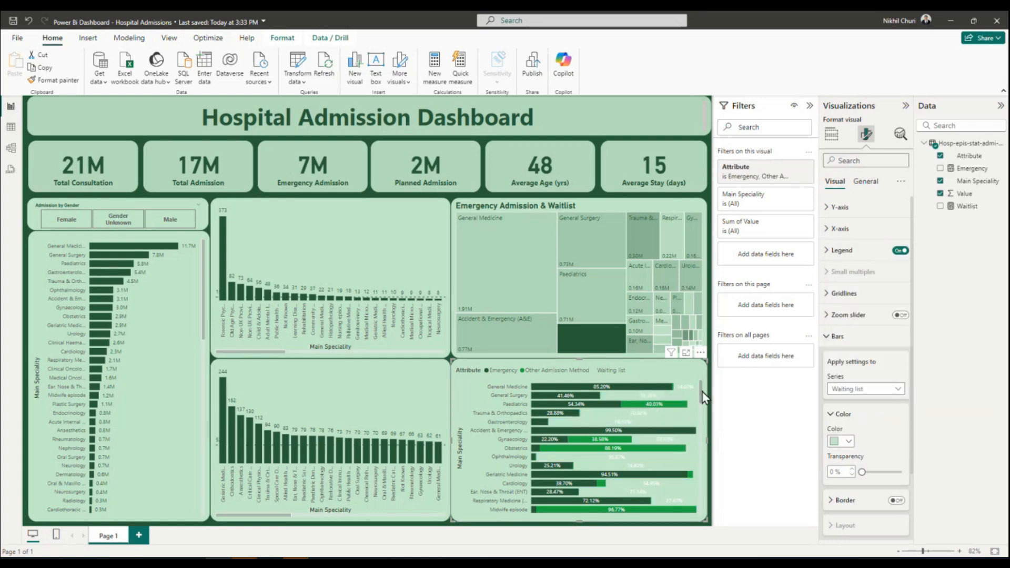
Check the recolored bars across the specialities and save the report.
{"action": "left_click_drag", "start_coordinate": [700, 395], "coordinate": [701, 467]}
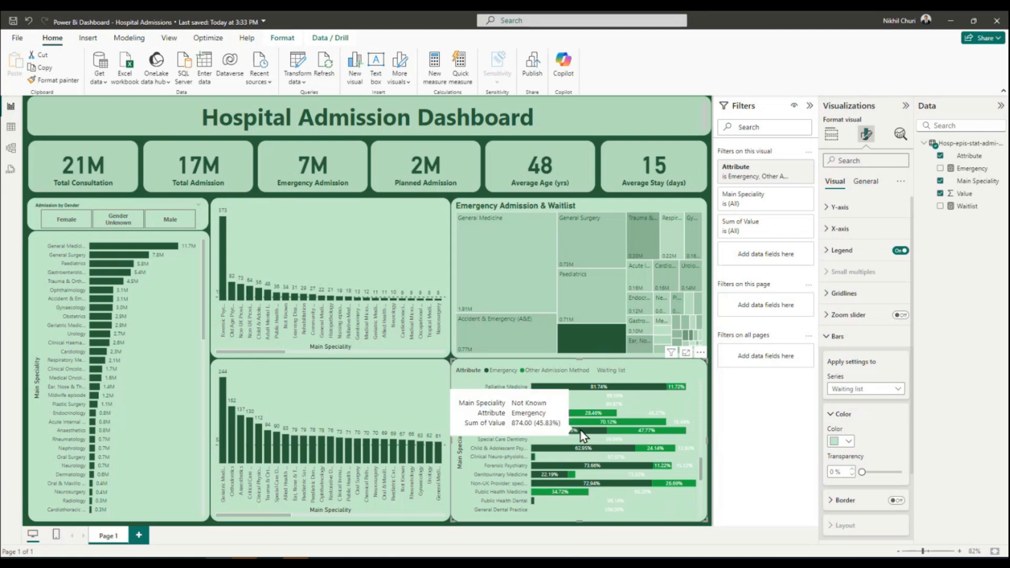
{"action": "mouse_move", "coordinate": [623, 404]}
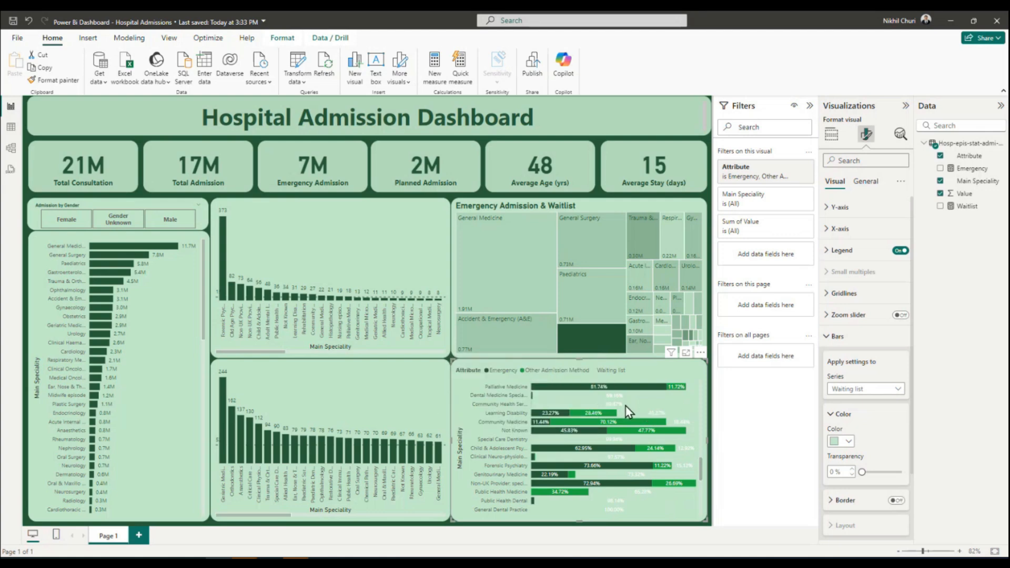
{"action": "scroll", "coordinate": [626, 405], "scroll_direction": "up", "scroll_amount": 5}
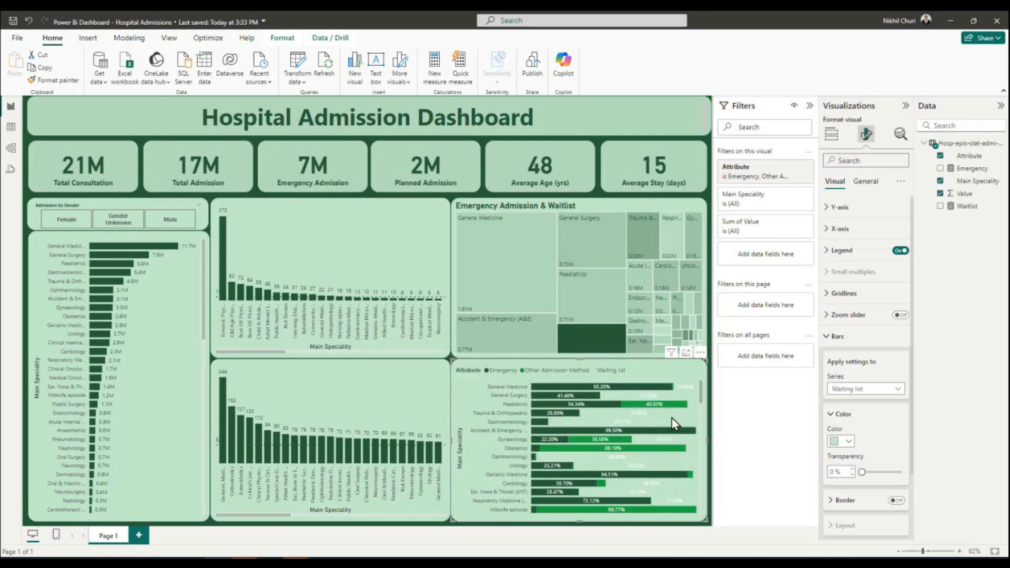
{"action": "left_click", "coordinate": [14, 21]}
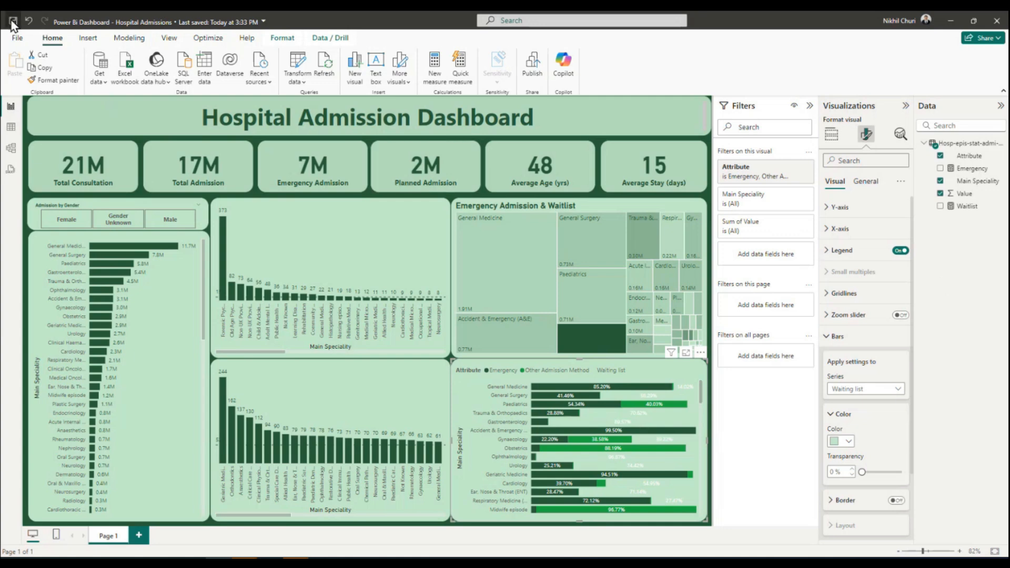
Sort the stacked bar chart's axis by Main Speciality in ascending order.
{"action": "left_click", "coordinate": [700, 353]}
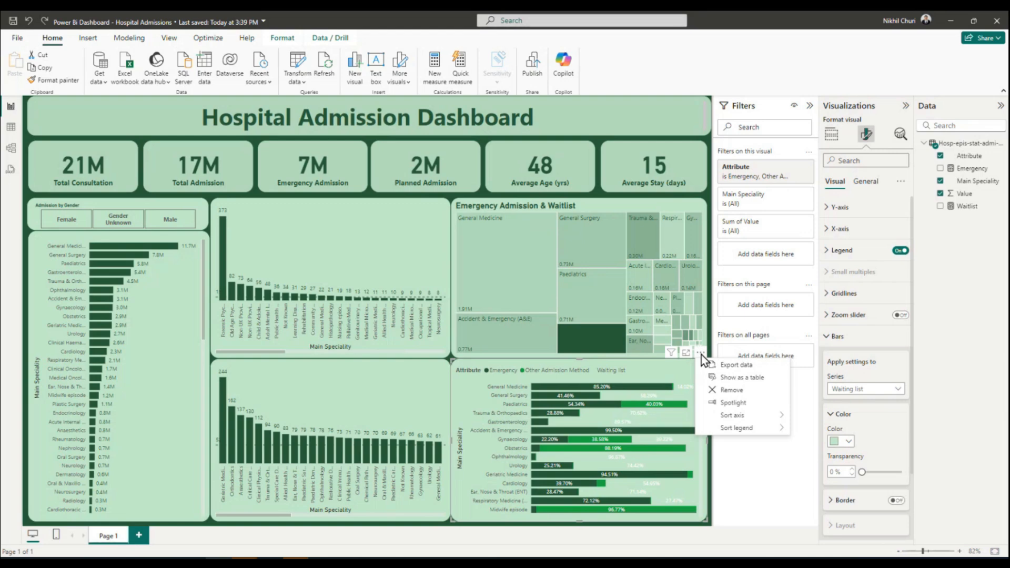
{"action": "mouse_move", "coordinate": [731, 415]}
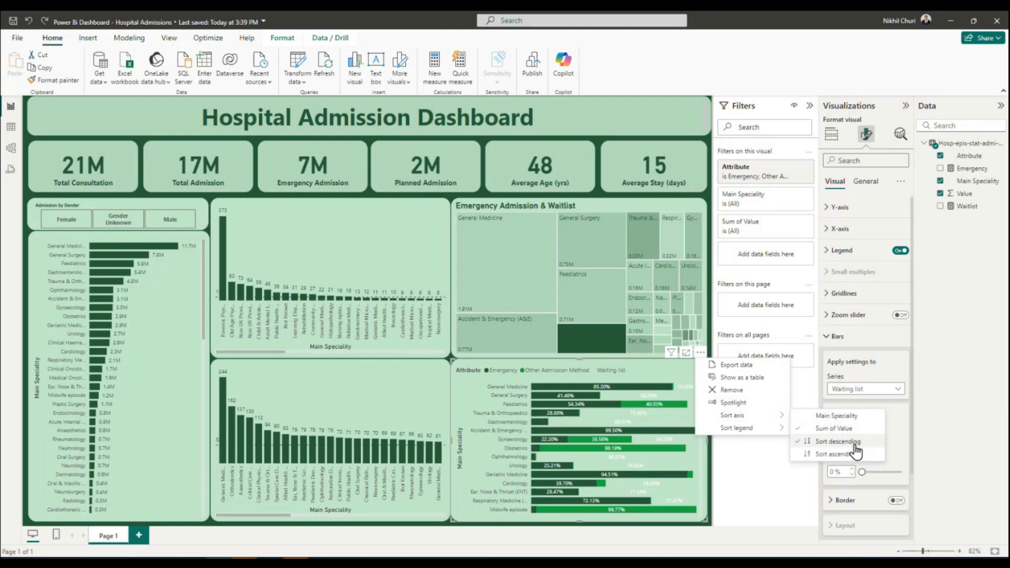
{"action": "left_click", "coordinate": [840, 416]}
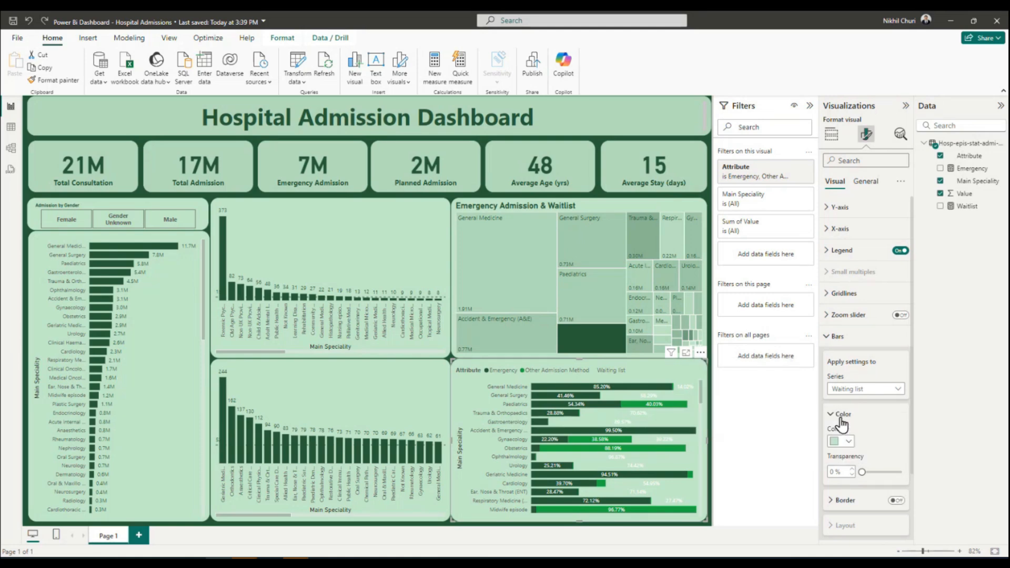
{"action": "left_click", "coordinate": [700, 356]}
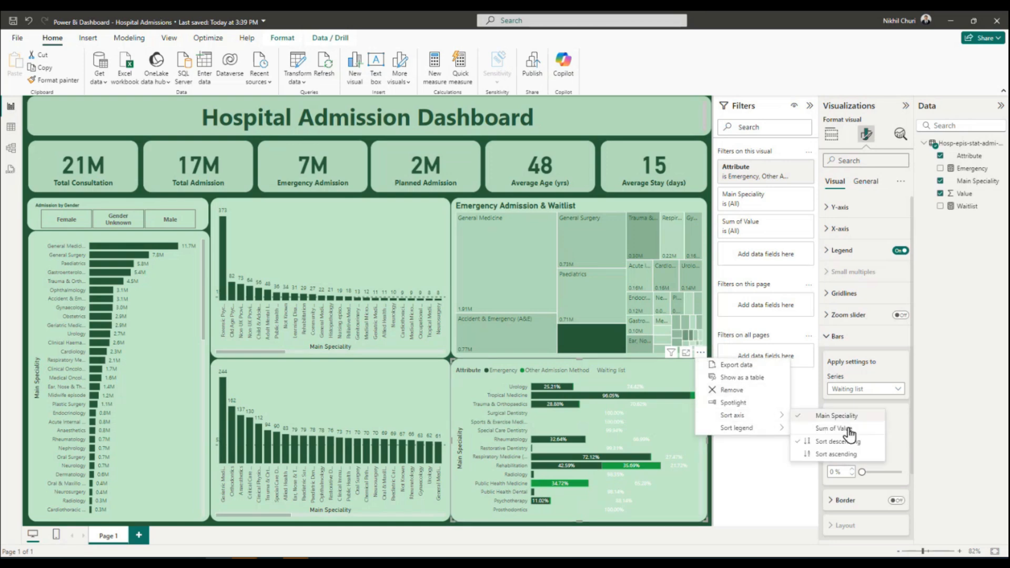
{"action": "left_click", "coordinate": [844, 455]}
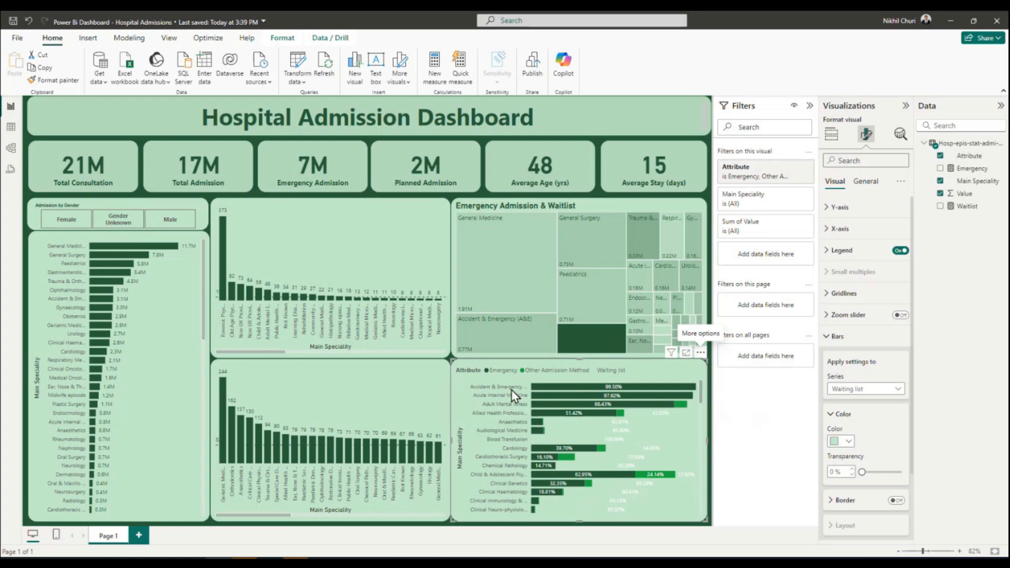
Examine the attribute shares per speciality in the alphabetically sorted stacked bar chart.
{"action": "mouse_move", "coordinate": [574, 386]}
{"action": "mouse_move", "coordinate": [551, 400]}
{"action": "scroll", "coordinate": [571, 438], "scroll_direction": "down", "scroll_amount": 10}
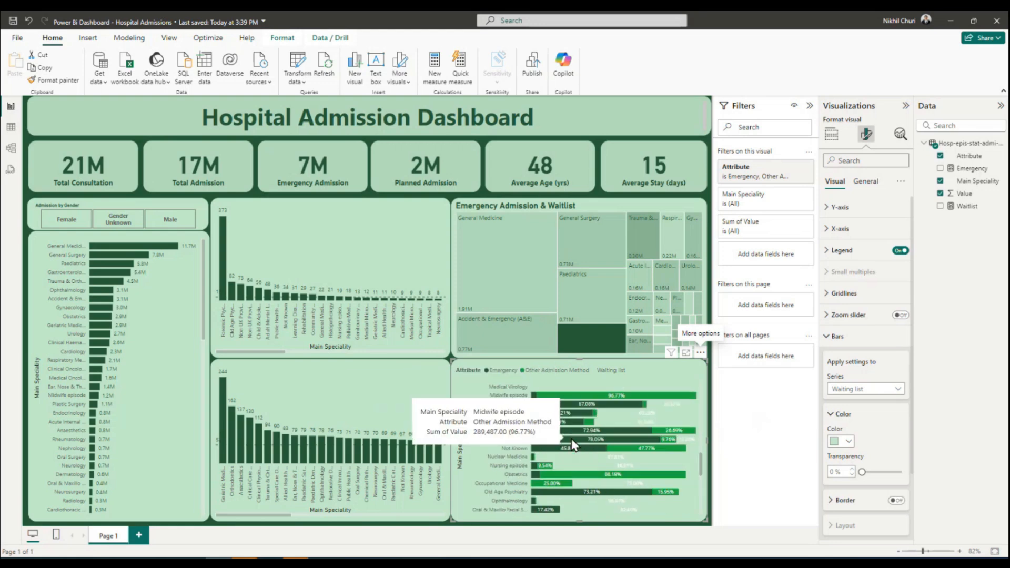
{"action": "scroll", "coordinate": [571, 438], "scroll_direction": "up", "scroll_amount": 10}
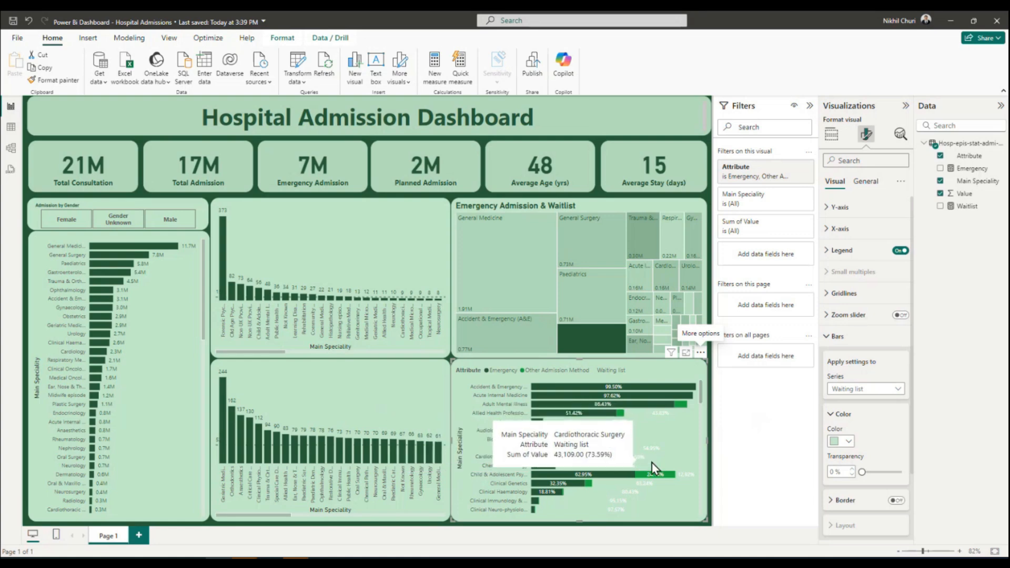
{"action": "scroll", "coordinate": [674, 420], "scroll_direction": "down", "scroll_amount": 5}
{"action": "scroll", "coordinate": [673, 418], "scroll_direction": "up", "scroll_amount": 5}
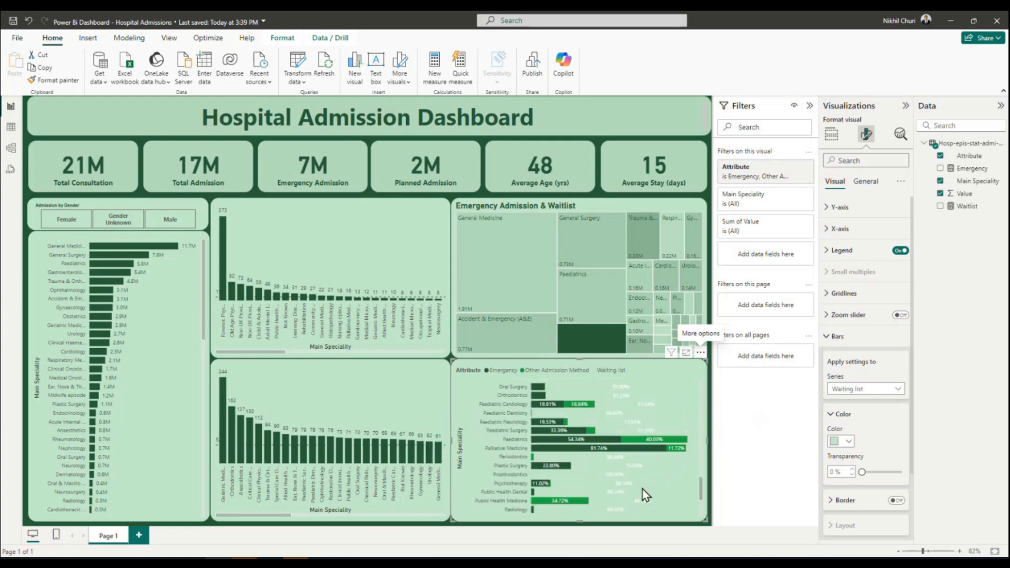
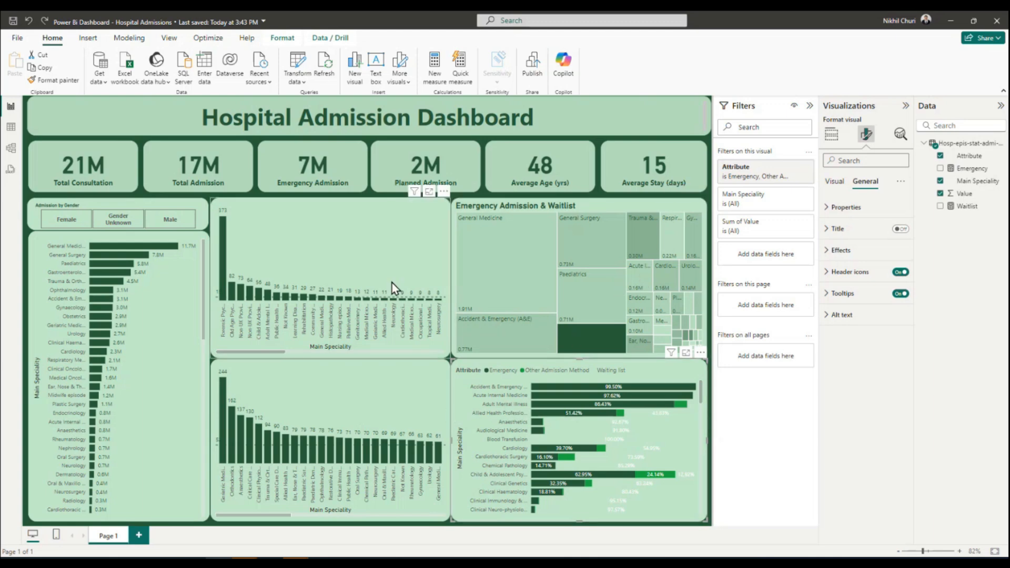
Turn on the title of the mean length of stay column chart and set its text to "Average Days Stayed in Specialty".
{"action": "left_click", "coordinate": [328, 242]}
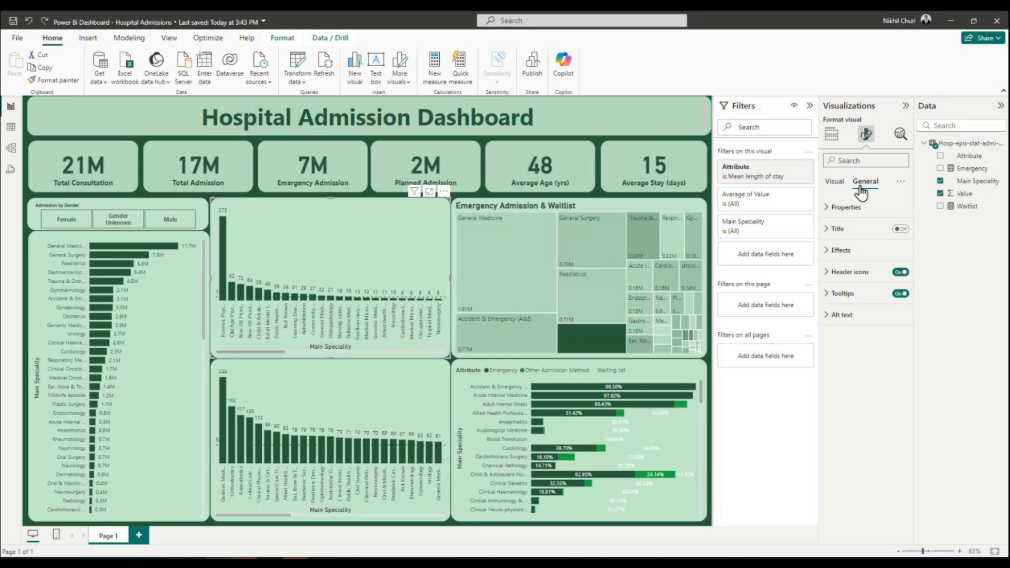
{"action": "left_click", "coordinate": [901, 229]}
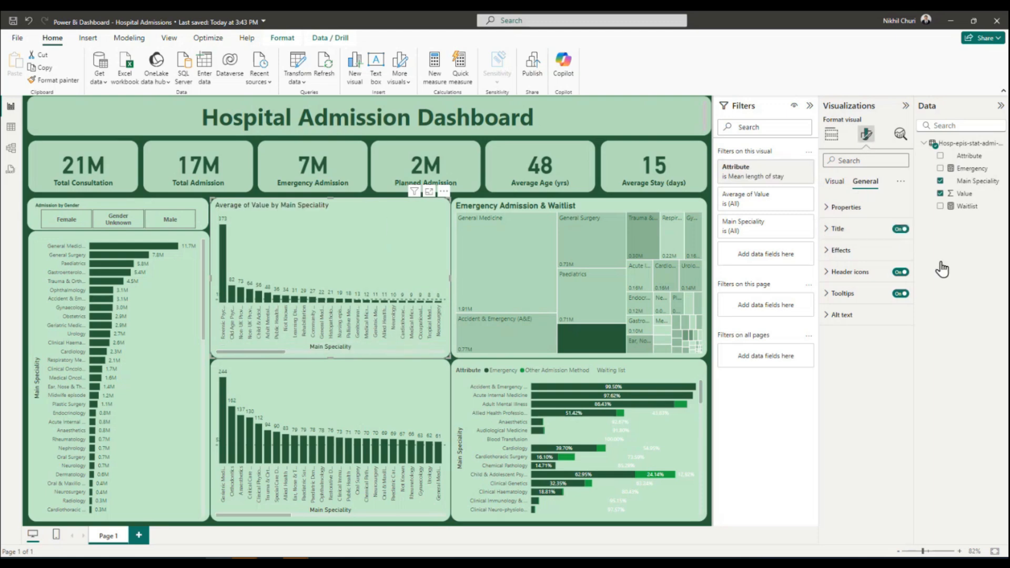
{"action": "left_click", "coordinate": [831, 230]}
{"action": "left_click", "coordinate": [867, 281]}
{"action": "triple_click", "coordinate": [867, 282]}
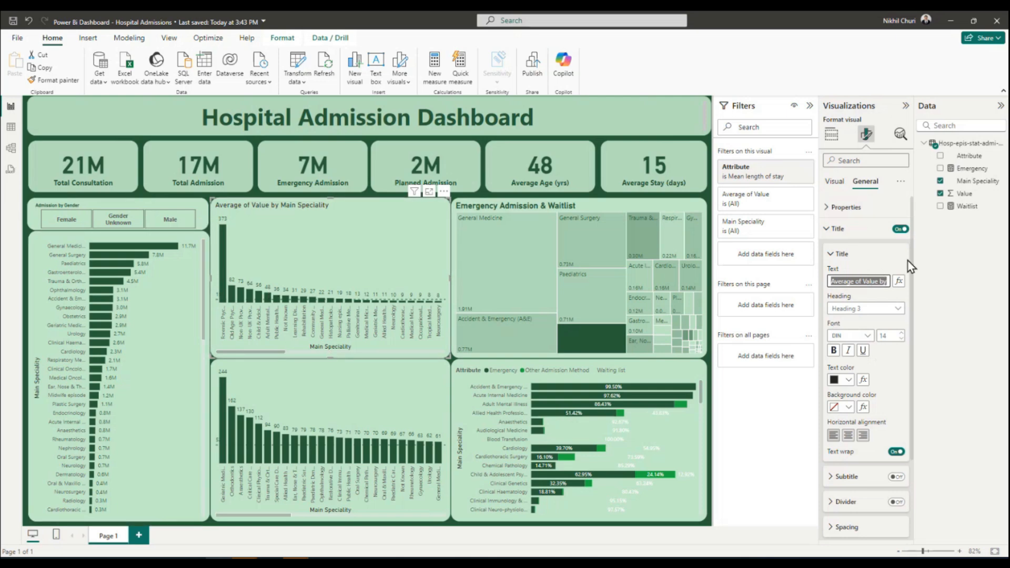
{"action": "type", "text": "Average Days Stayed in S"}
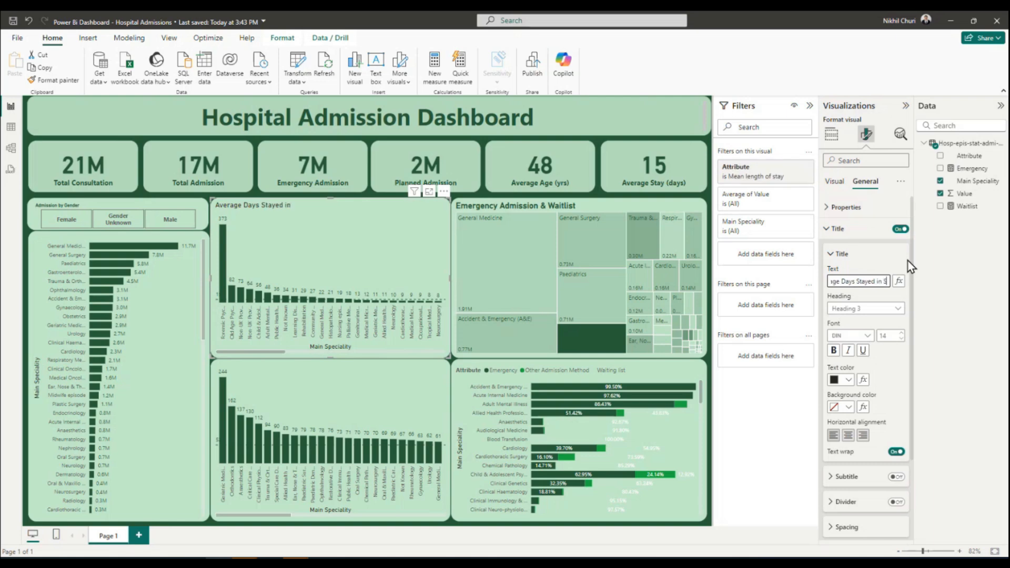
{"action": "type", "text": "peciality"}
Format the Average Days Stayed in Specialty title as bold at font size 16 and save the report.
{"action": "double_click", "coordinate": [864, 281]}
{"action": "triple_click", "coordinate": [852, 281]}
{"action": "left_click", "coordinate": [901, 332]}
{"action": "left_click", "coordinate": [901, 333]}
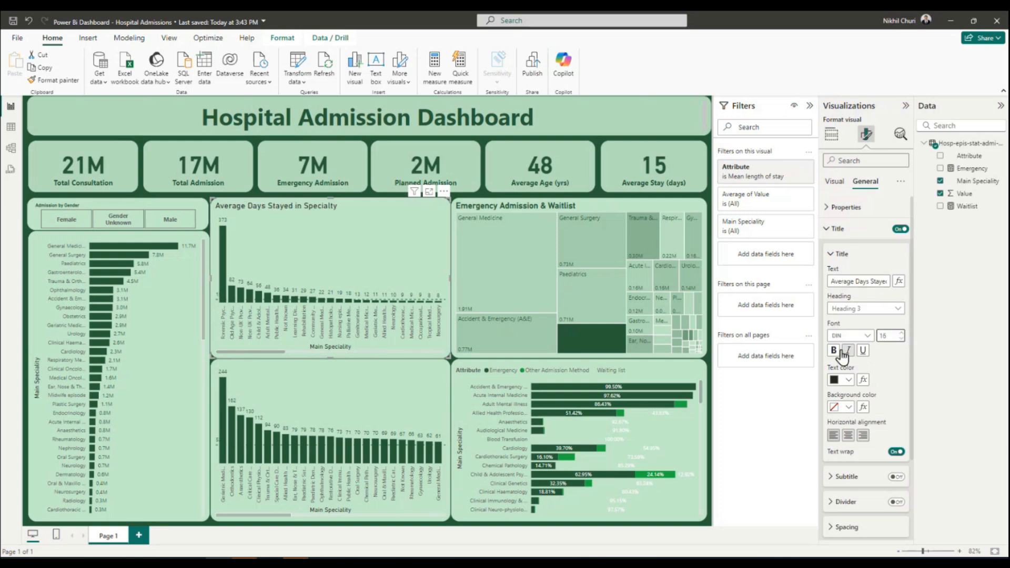
{"action": "left_click", "coordinate": [834, 351]}
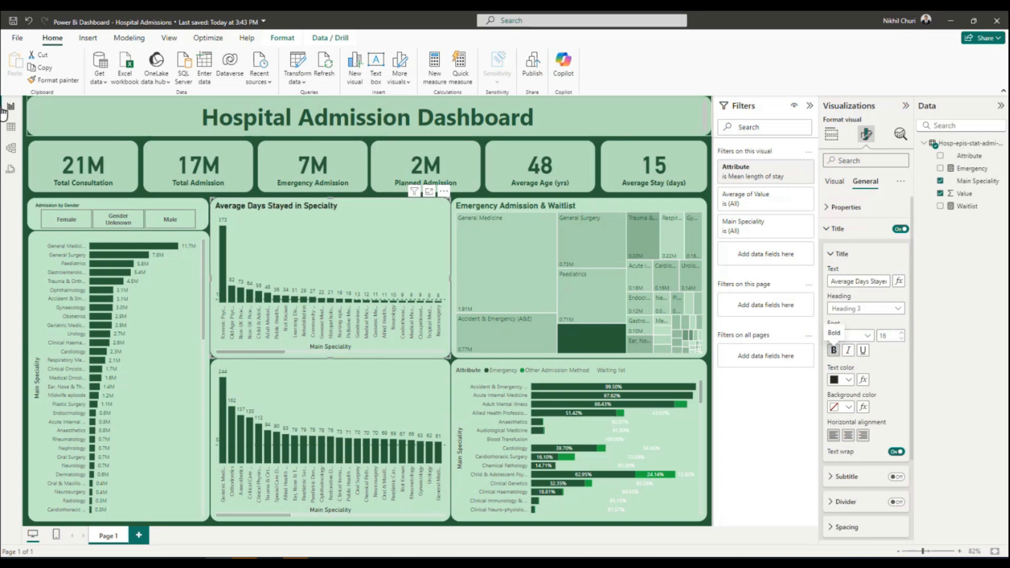
{"action": "left_click", "coordinate": [13, 21]}
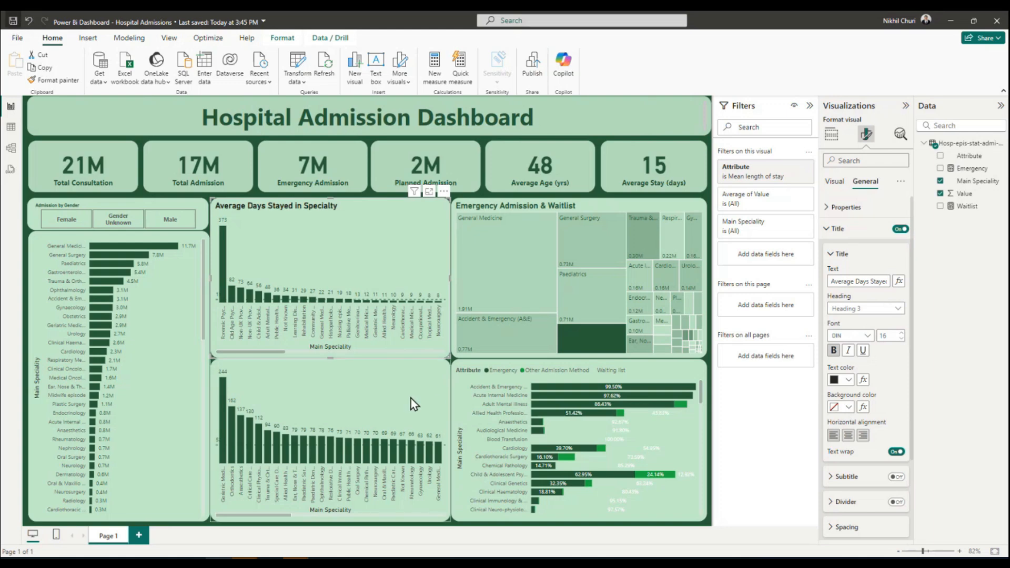
Turn on the title of the mean time waited column chart and set its text to "Average Wait Time in Specialty".
{"action": "left_click", "coordinate": [377, 393]}
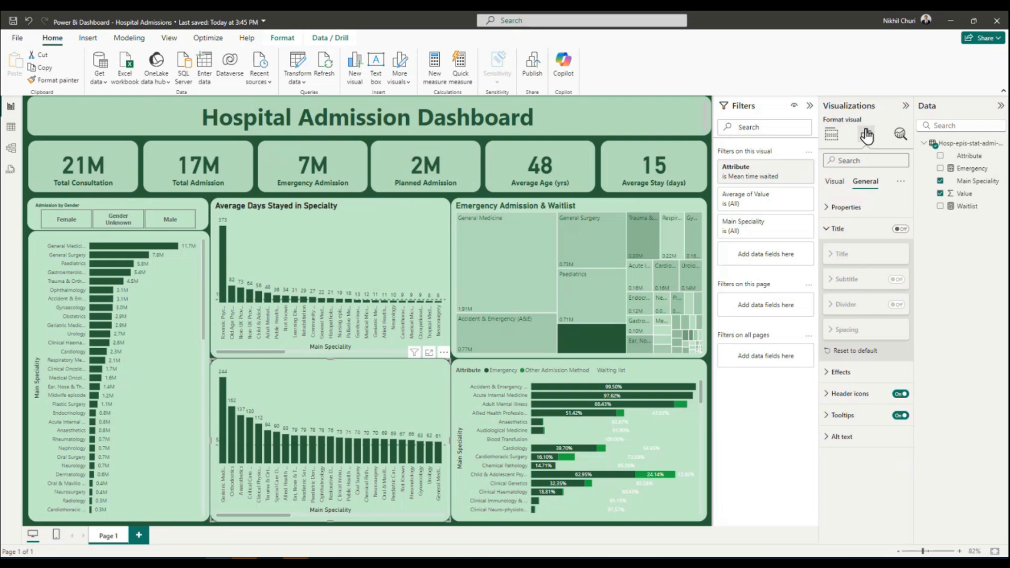
{"action": "left_click", "coordinate": [900, 229]}
{"action": "left_click", "coordinate": [840, 253]}
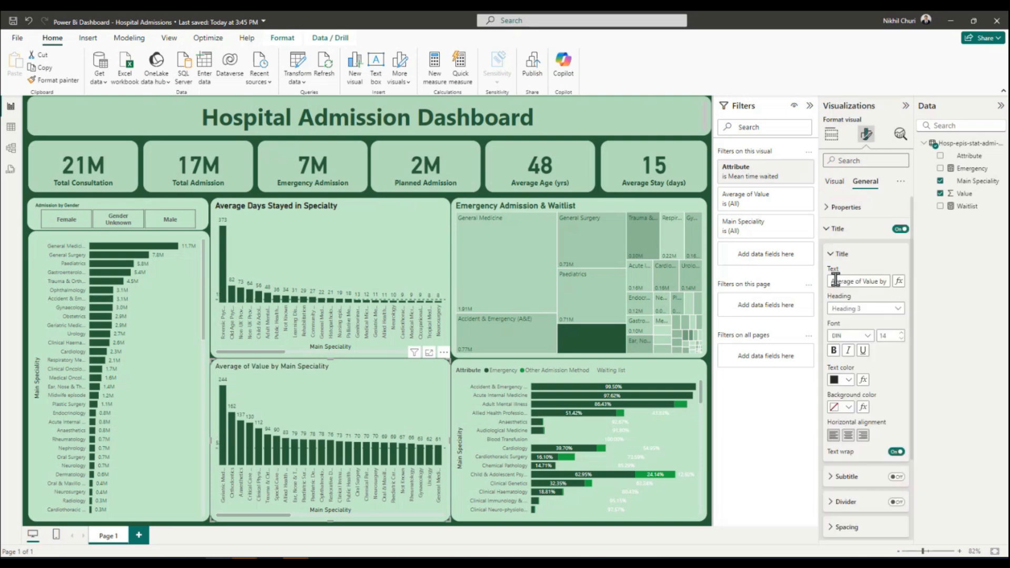
{"action": "triple_click", "coordinate": [852, 280]}
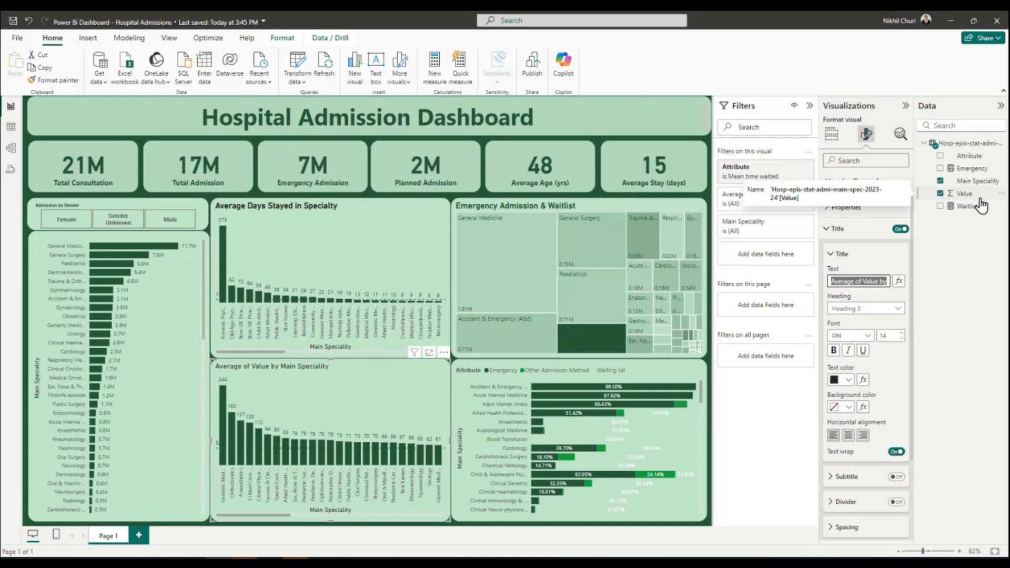
{"action": "type", "text": "Average Wait Time in Specialty"}
Make the Average Wait Time in Specialty title bold at size 16 and center the titles of both column charts.
{"action": "left_click", "coordinate": [901, 333]}
{"action": "left_click", "coordinate": [901, 333]}
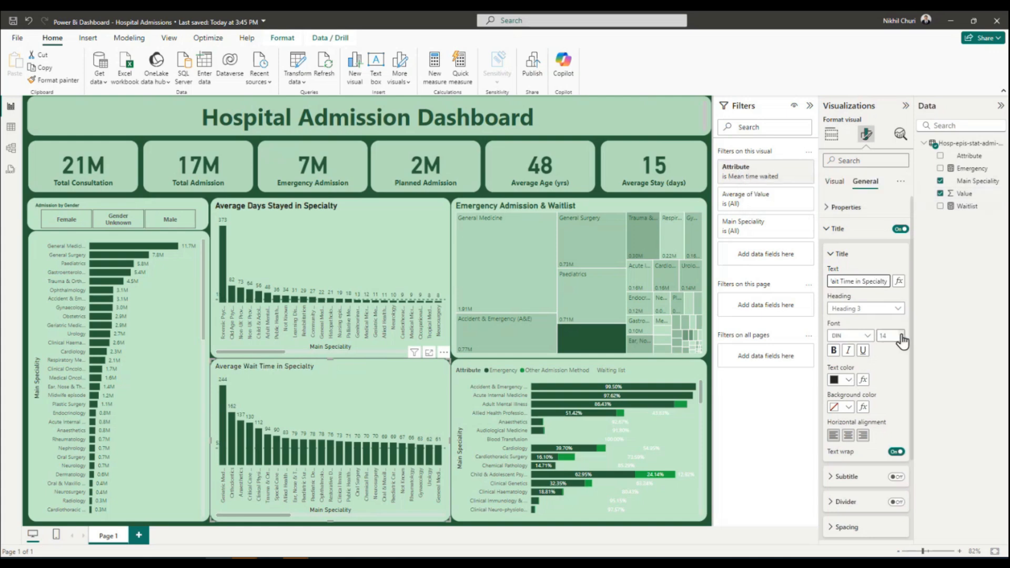
{"action": "left_click", "coordinate": [833, 350]}
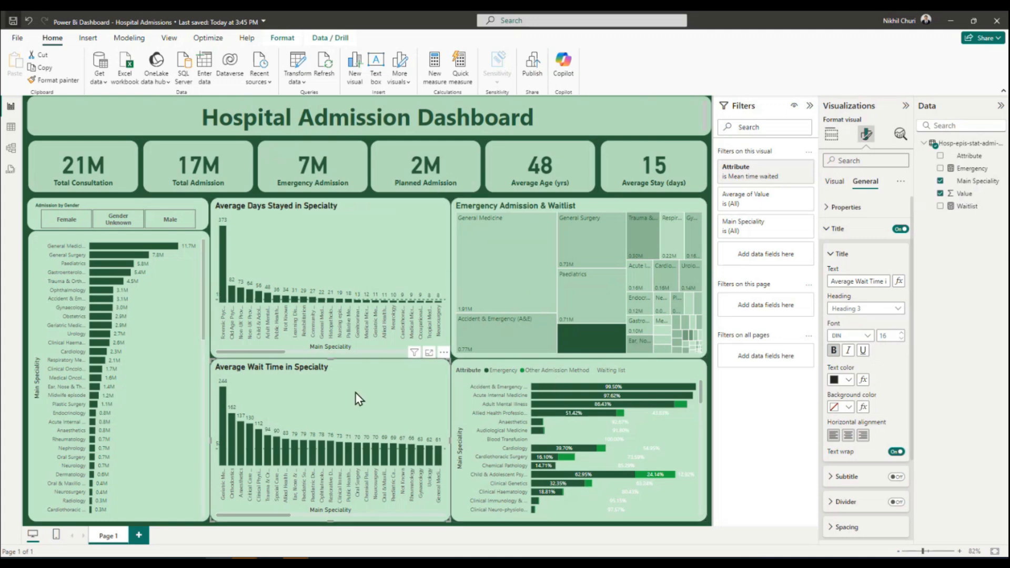
{"action": "left_click", "coordinate": [848, 436]}
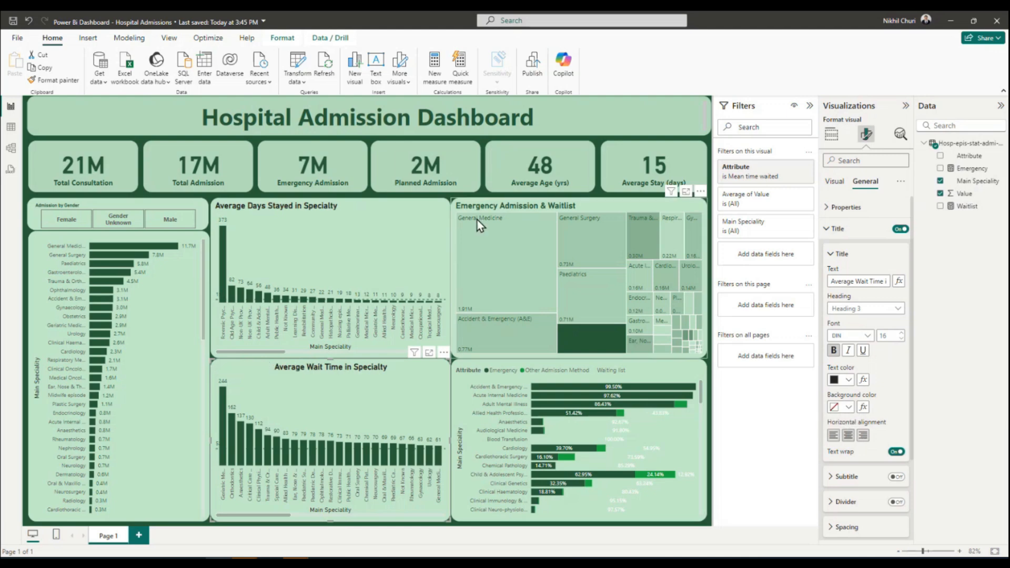
{"action": "left_click", "coordinate": [351, 249]}
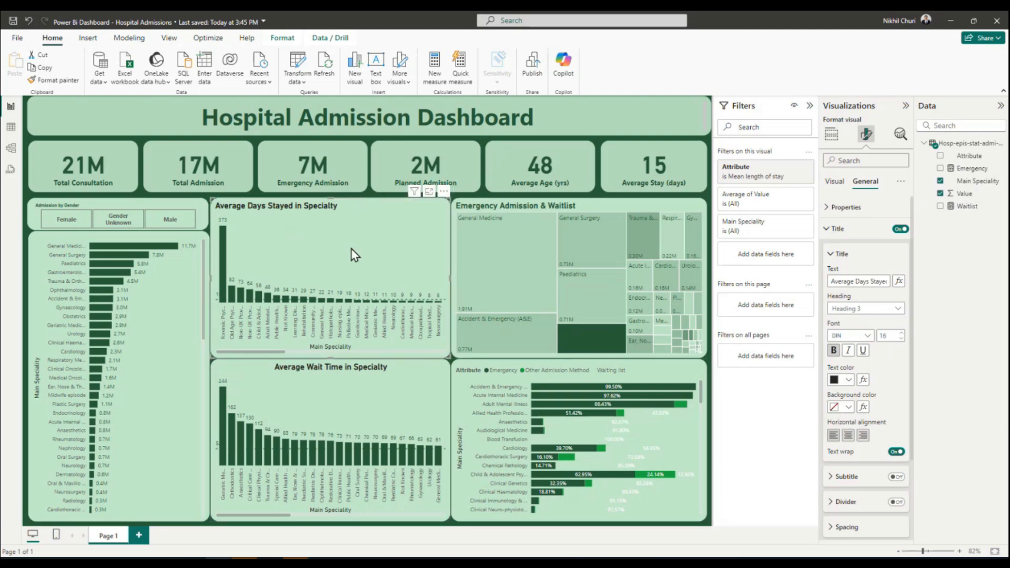
{"action": "left_click", "coordinate": [847, 435]}
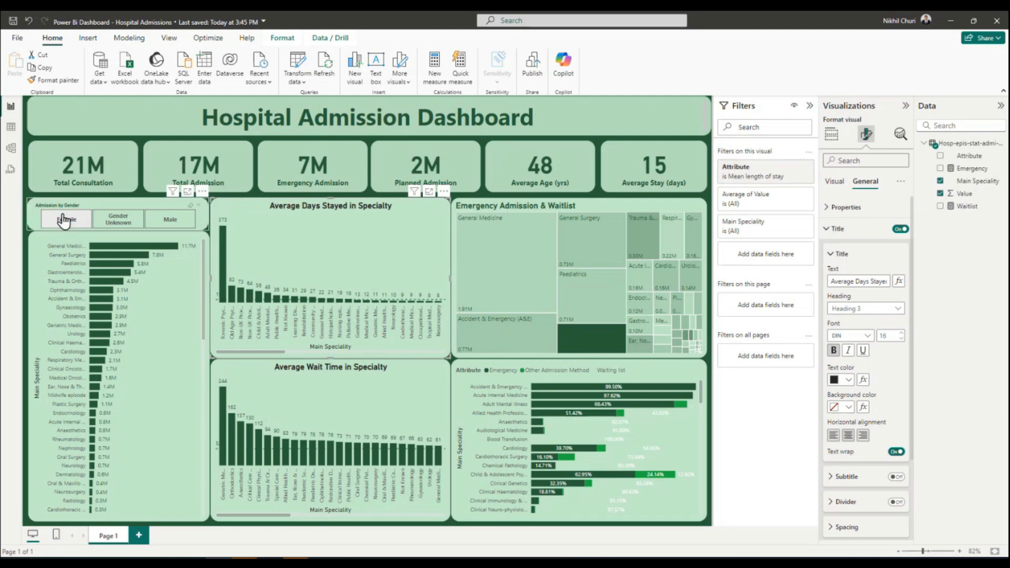
Turn on the gender slicer's title and set its text to "Admission by Gender".
{"action": "left_click", "coordinate": [115, 201]}
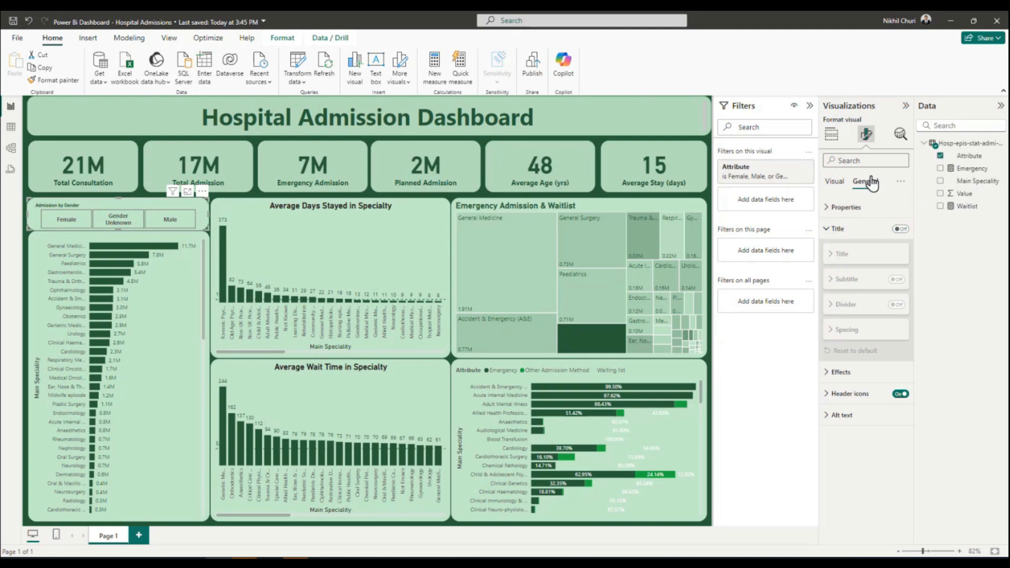
{"action": "left_click", "coordinate": [901, 229]}
{"action": "left_click", "coordinate": [891, 259]}
{"action": "left_click", "coordinate": [845, 278]}
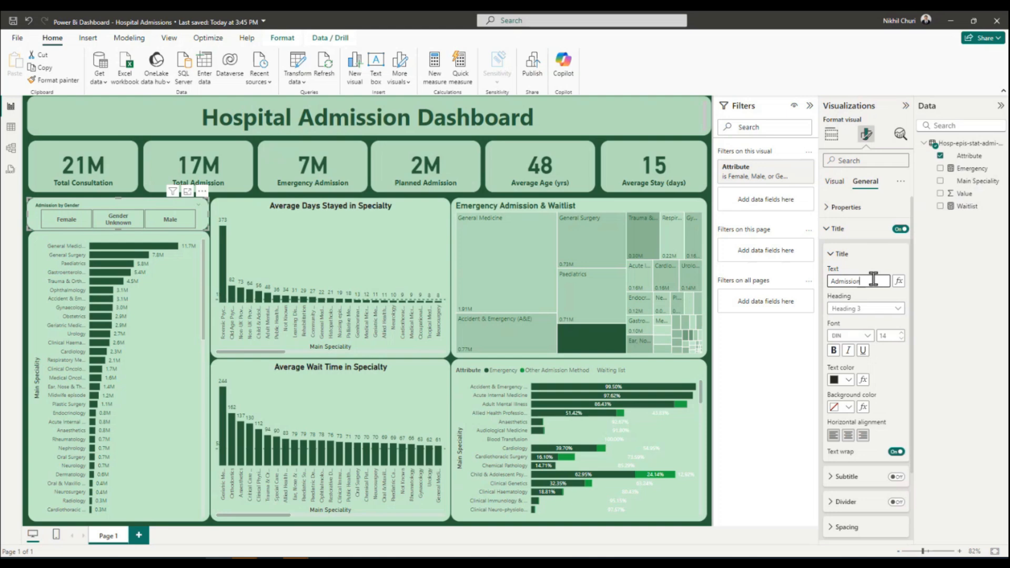
{"action": "type", "text": "Admission by Gender"}
Format the Admission by Gender title as bold, size 16 and horizontally centered.
{"action": "left_click", "coordinate": [834, 351]}
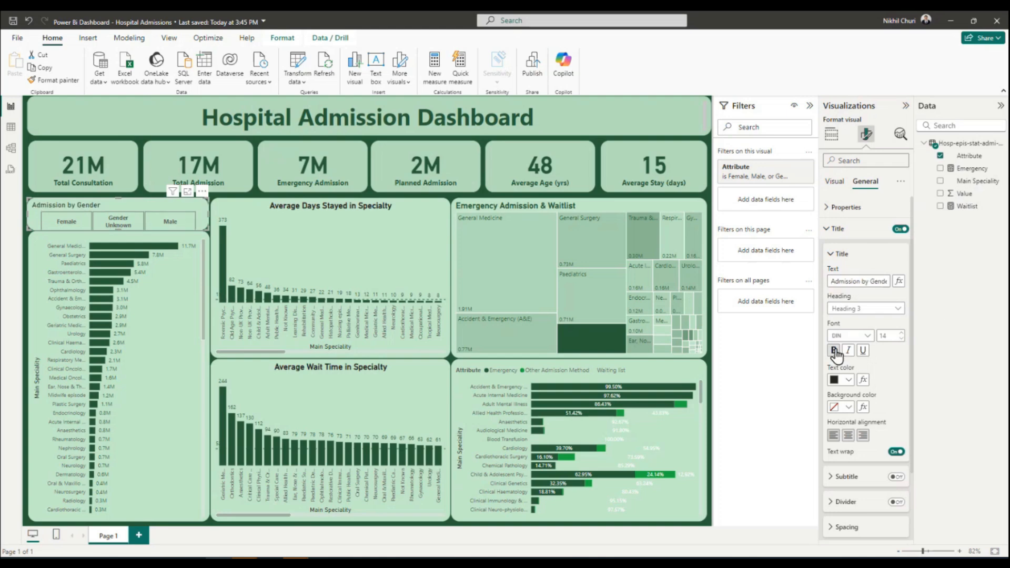
{"action": "left_click", "coordinate": [901, 333]}
{"action": "left_click", "coordinate": [901, 332]}
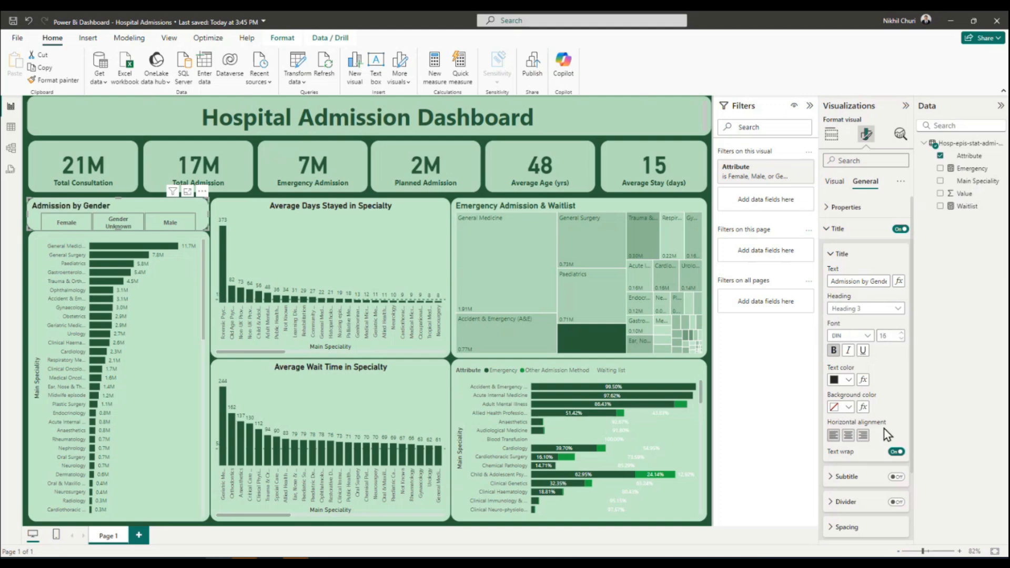
{"action": "left_click", "coordinate": [848, 436]}
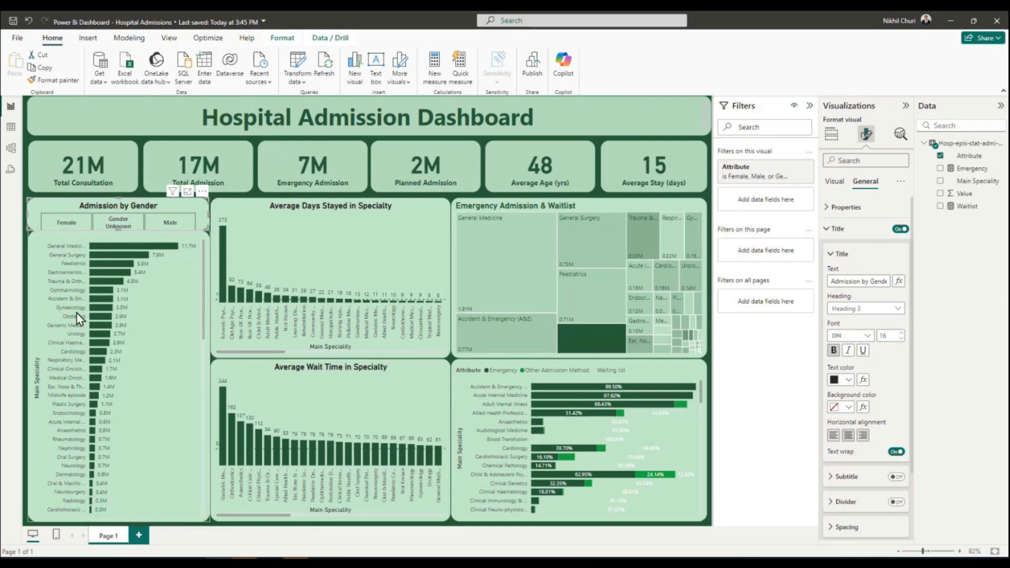
Lower the top edge of the speciality bar chart slightly and extend the gender slicer down to fill the gap.
{"action": "left_click", "coordinate": [199, 357]}
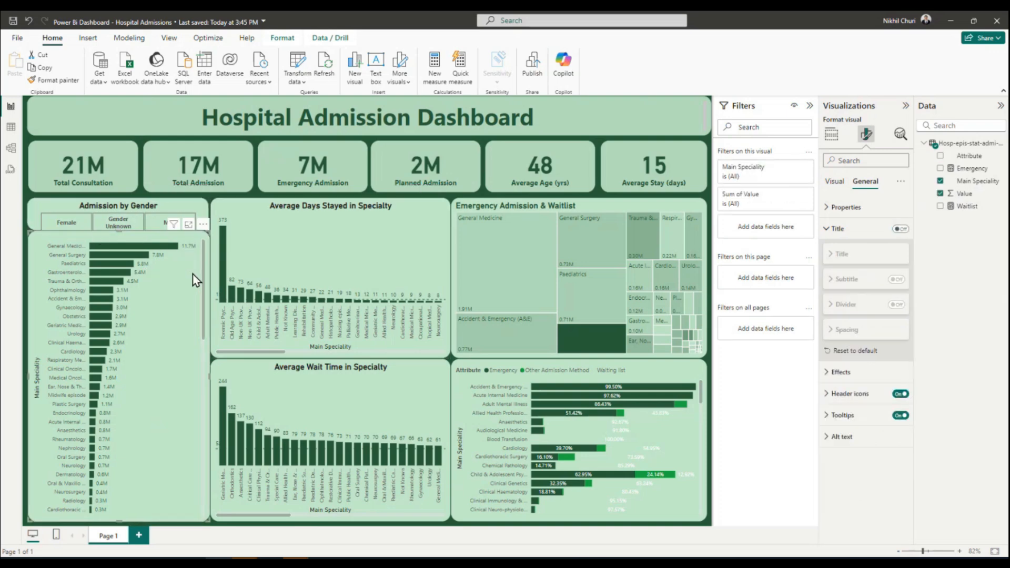
{"action": "left_click_drag", "start_coordinate": [119, 232], "coordinate": [118, 235]}
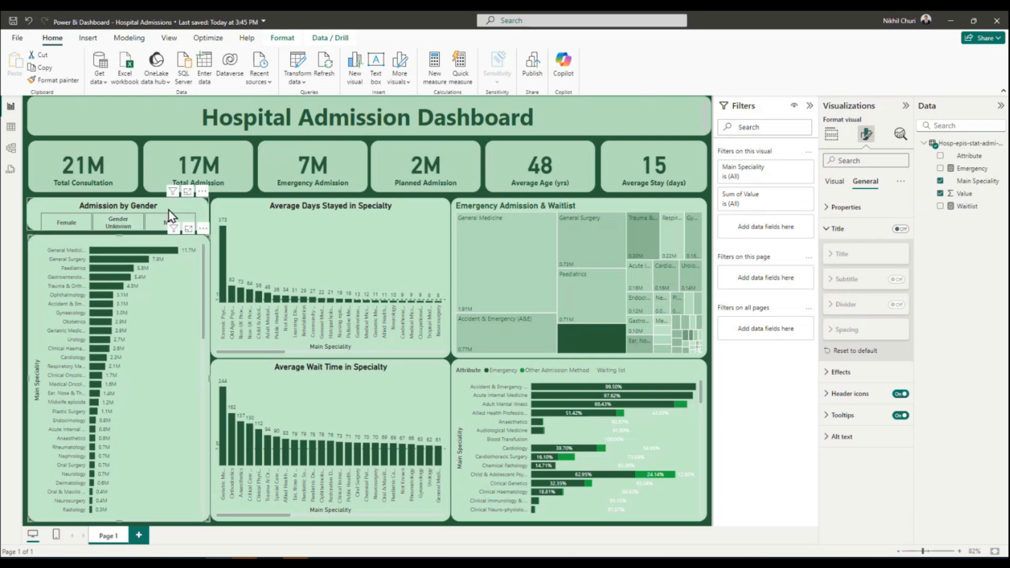
{"action": "left_click", "coordinate": [140, 226]}
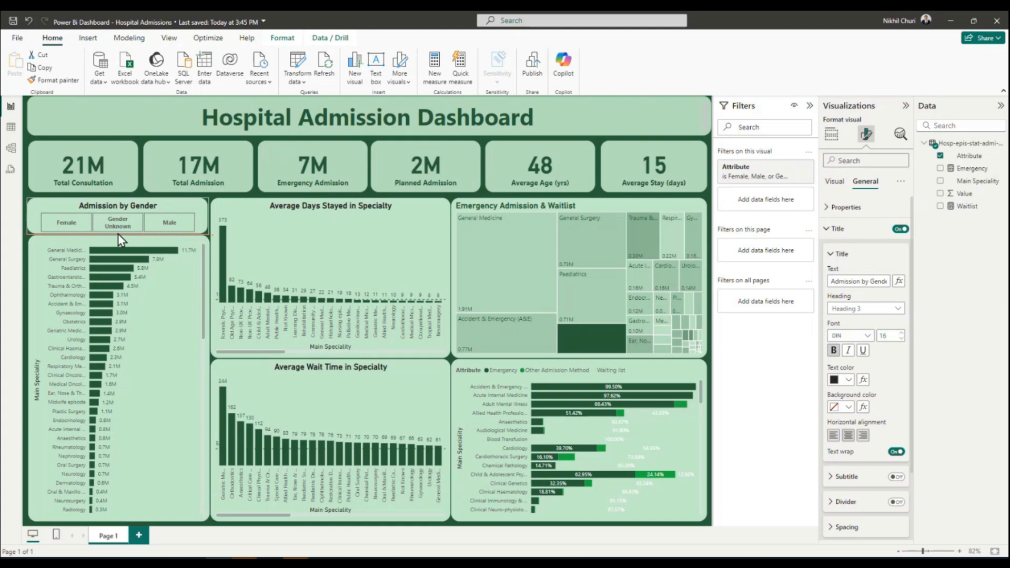
{"action": "left_click", "coordinate": [141, 142]}
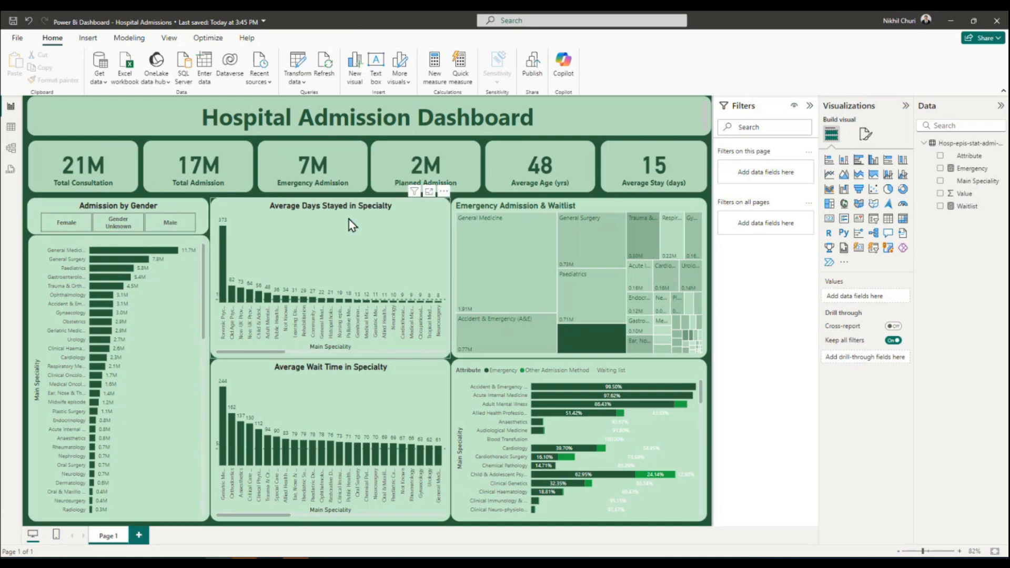
Change the gender slicer's title text color to the recently used dark green.
{"action": "left_click", "coordinate": [582, 218]}
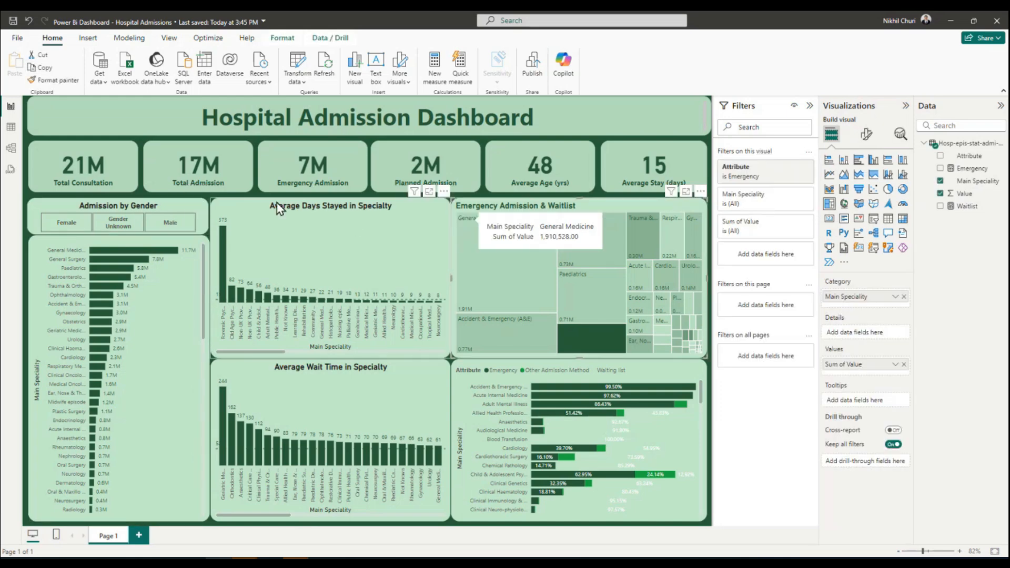
{"action": "left_click", "coordinate": [154, 210]}
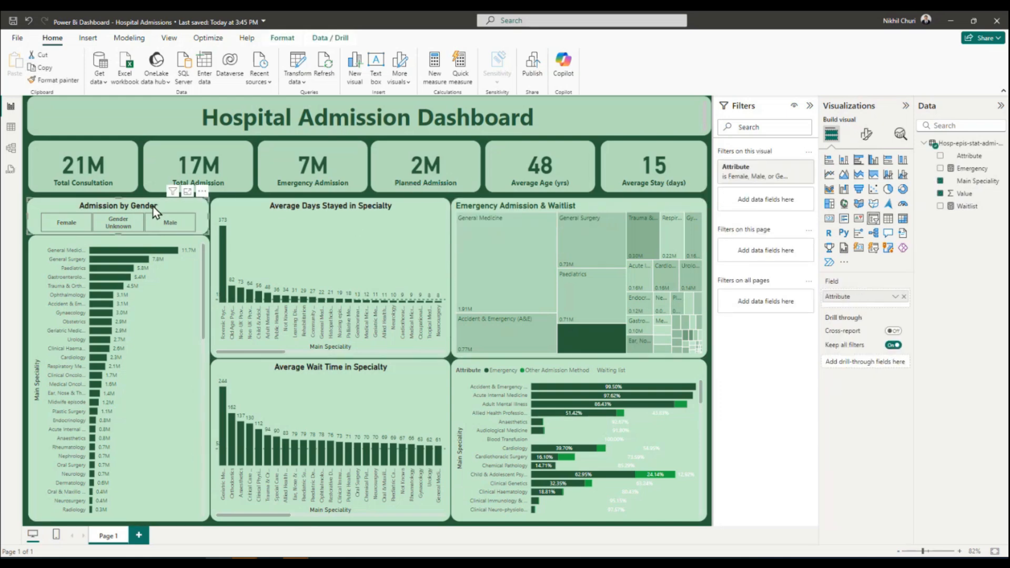
{"action": "left_click", "coordinate": [866, 134]}
{"action": "left_click", "coordinate": [865, 181]}
{"action": "left_click", "coordinate": [831, 232]}
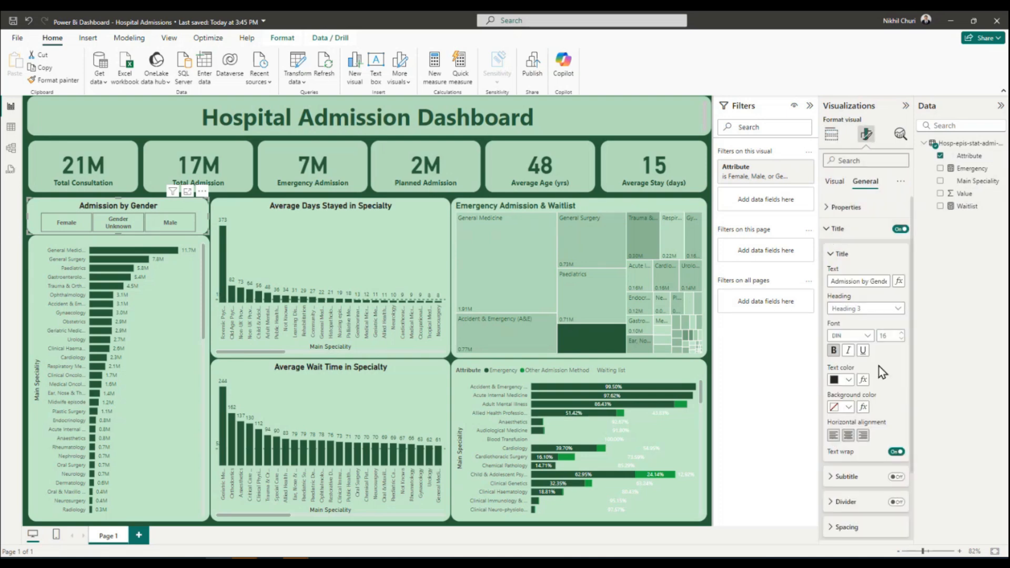
{"action": "left_click", "coordinate": [848, 380]}
{"action": "left_click", "coordinate": [856, 337]}
Apply the same dark green text color to the Average Days Stayed and Average Wait Time chart titles.
{"action": "left_click", "coordinate": [340, 238]}
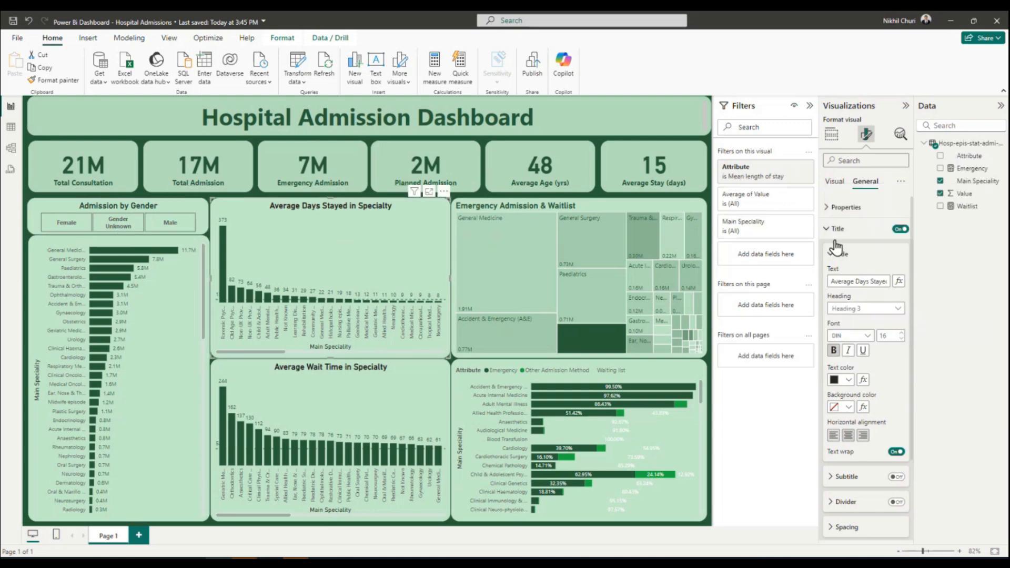
{"action": "left_click", "coordinate": [848, 380]}
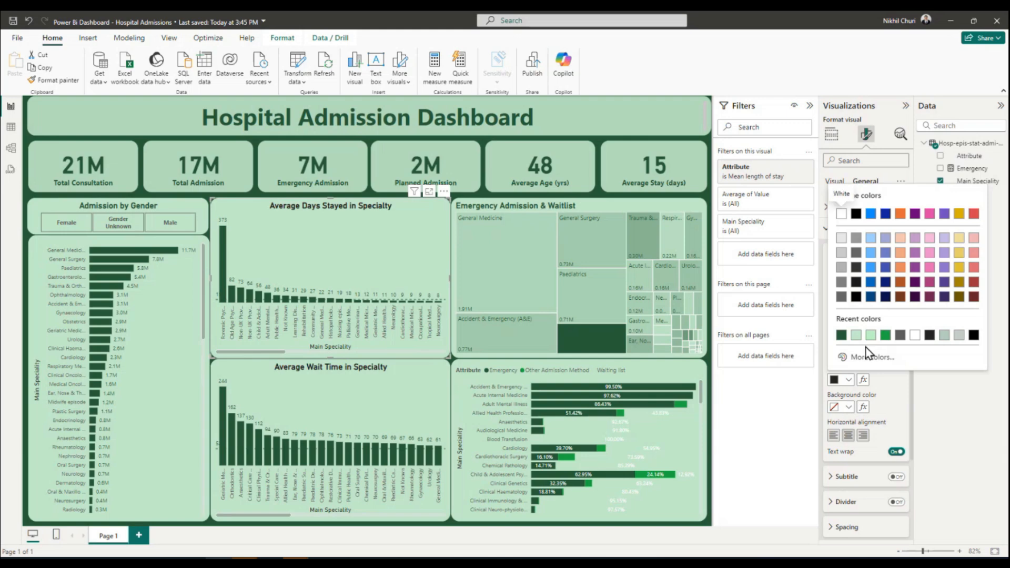
{"action": "left_click", "coordinate": [841, 339]}
{"action": "left_click", "coordinate": [381, 406]}
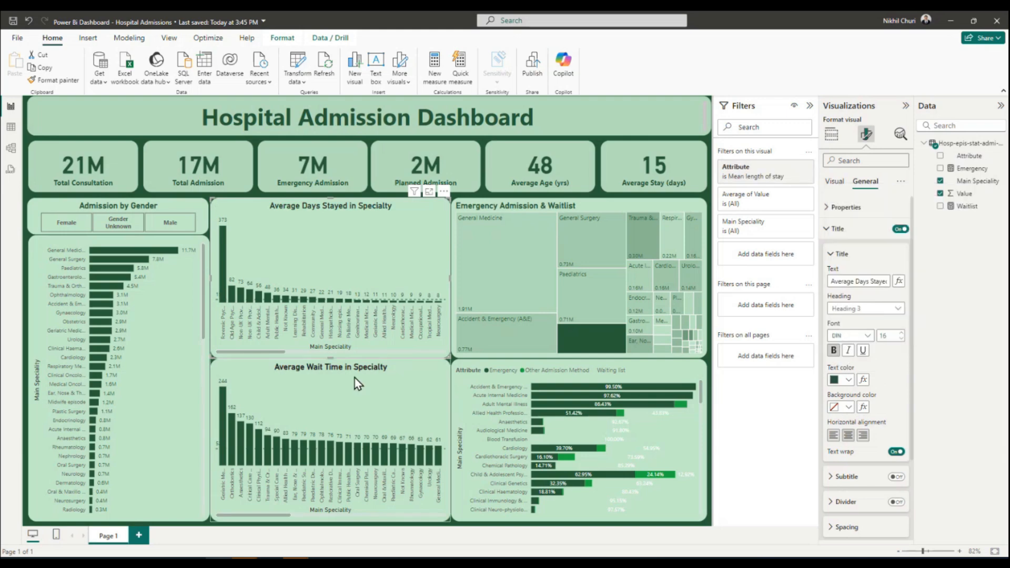
{"action": "left_click", "coordinate": [848, 380]}
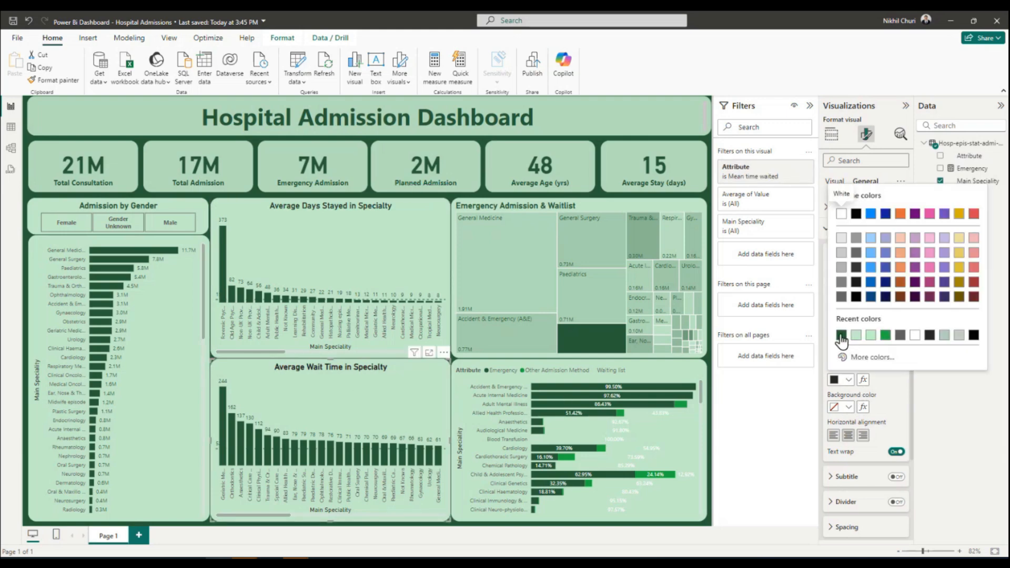
{"action": "left_click", "coordinate": [841, 335]}
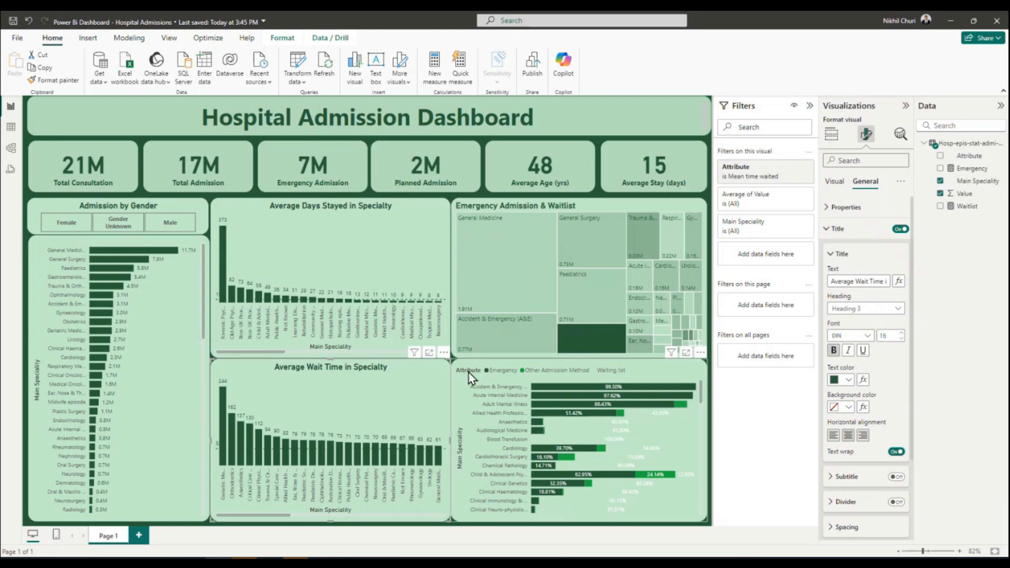
Center the Emergency Admission & Waitlist treemap's title and select the 100% stacked bar chart.
{"action": "left_click", "coordinate": [516, 206]}
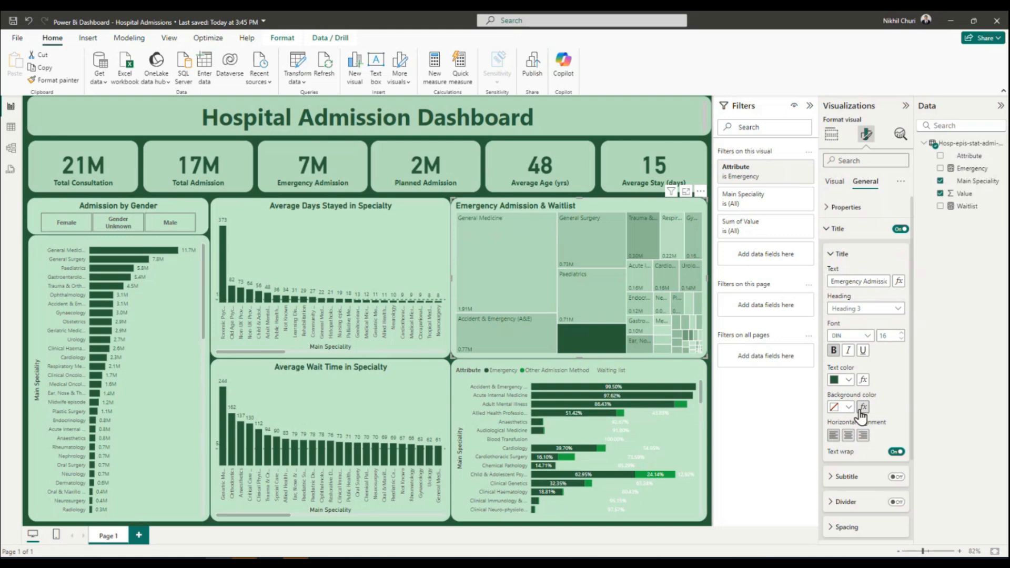
{"action": "left_click", "coordinate": [848, 435]}
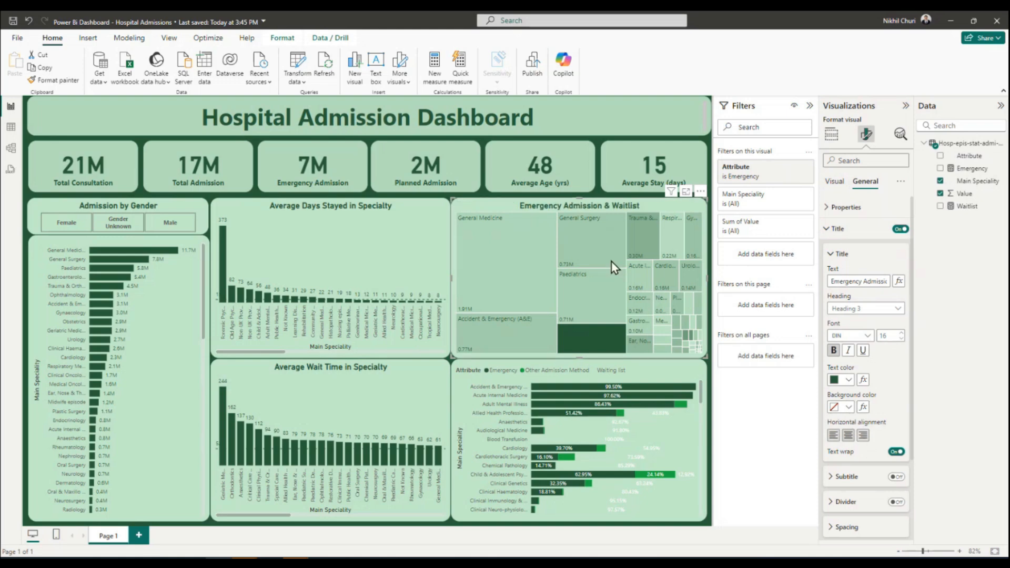
{"action": "left_click", "coordinate": [467, 376]}
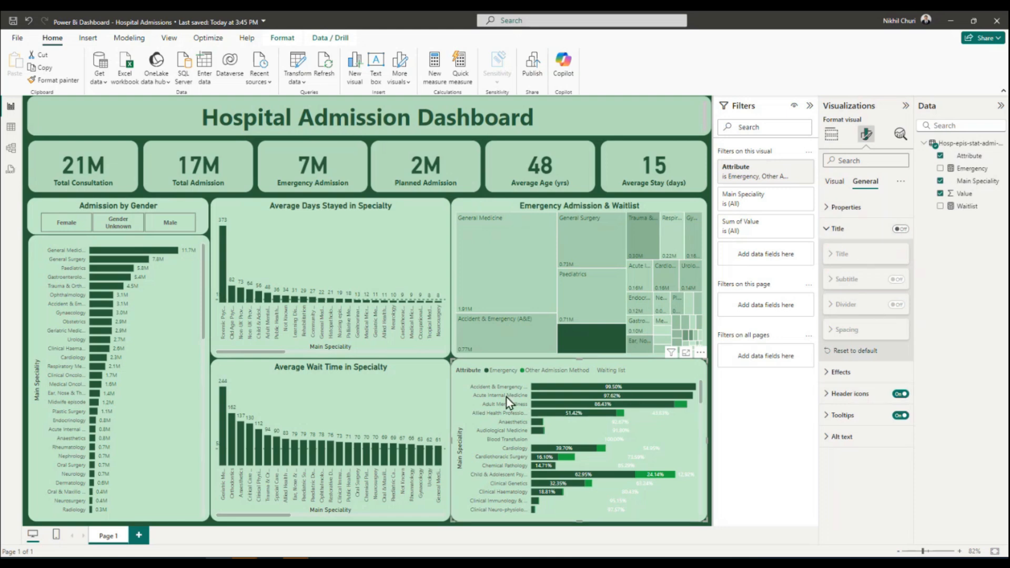
Turn on the 100% stacked bar chart's title and shorten its text to "Main Speciality and Attribute".
{"action": "left_click", "coordinate": [900, 229]}
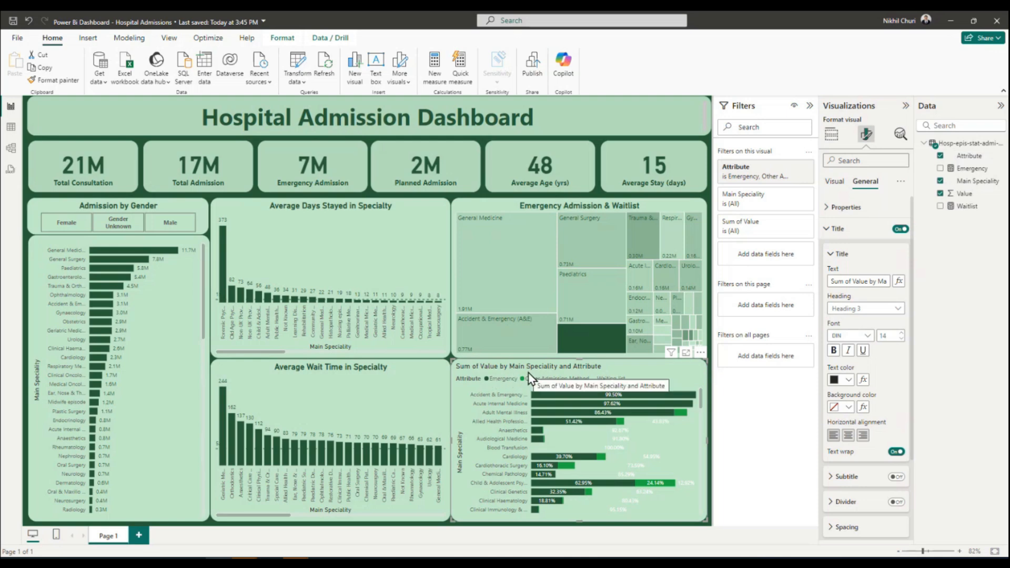
{"action": "left_click", "coordinate": [865, 280]}
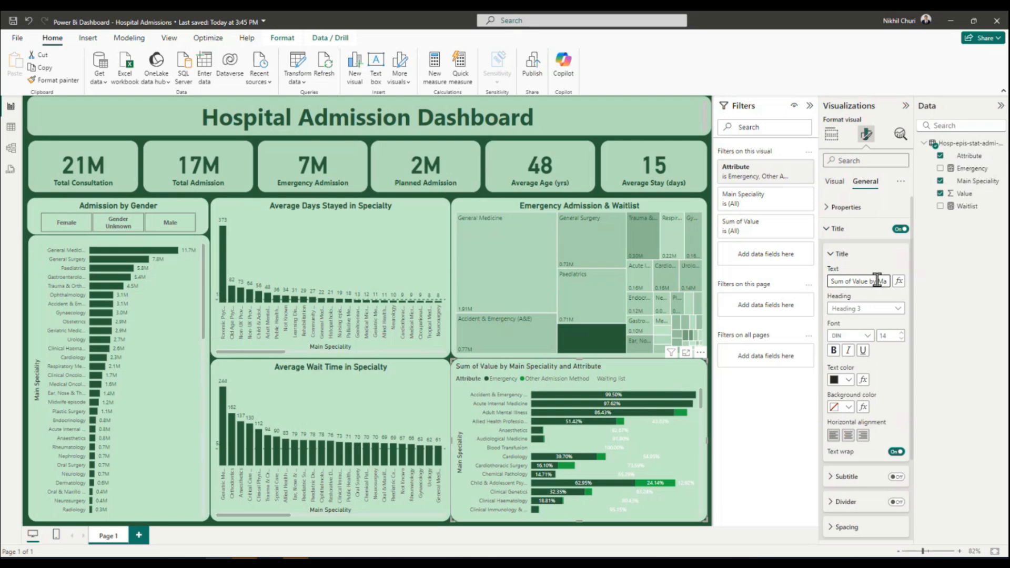
{"action": "left_click_drag", "start_coordinate": [877, 280], "coordinate": [693, 274]}
{"action": "key", "text": "BackSpace"}
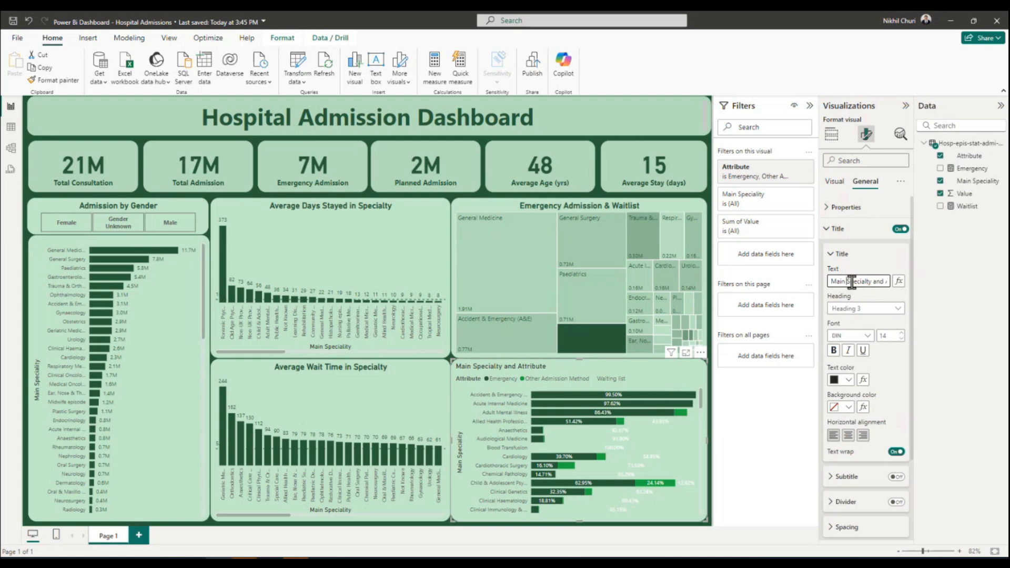
Format the stacked bar chart's title as 16 pt bold and center it.
{"action": "left_click", "coordinate": [901, 333]}
{"action": "left_click", "coordinate": [900, 333]}
{"action": "left_click", "coordinate": [901, 333]}
{"action": "left_click", "coordinate": [834, 350]}
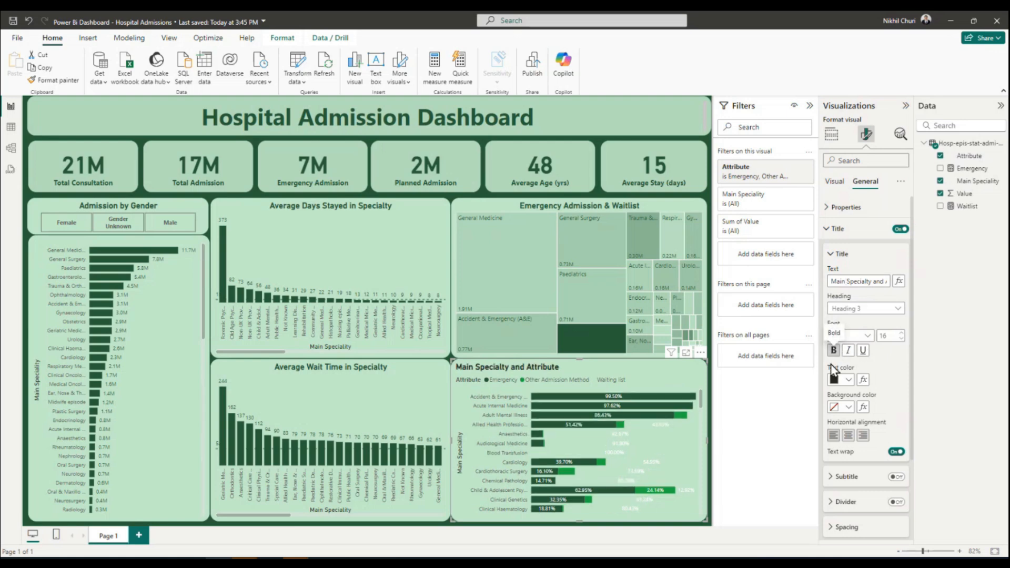
{"action": "left_click", "coordinate": [848, 436]}
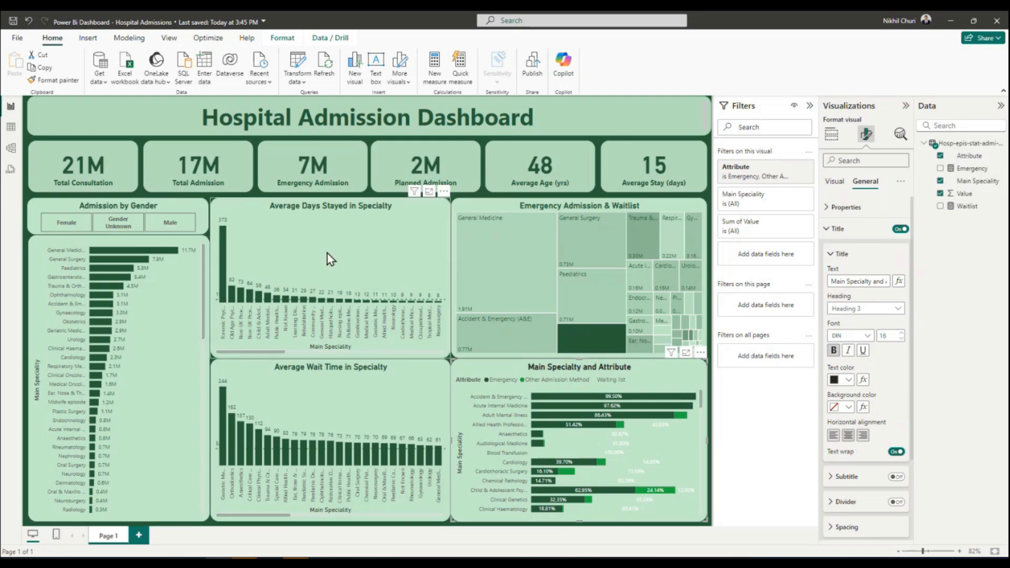
Collapse the Filters, Visualizations and Data panes to give the report canvas more room.
{"action": "left_click", "coordinate": [371, 251]}
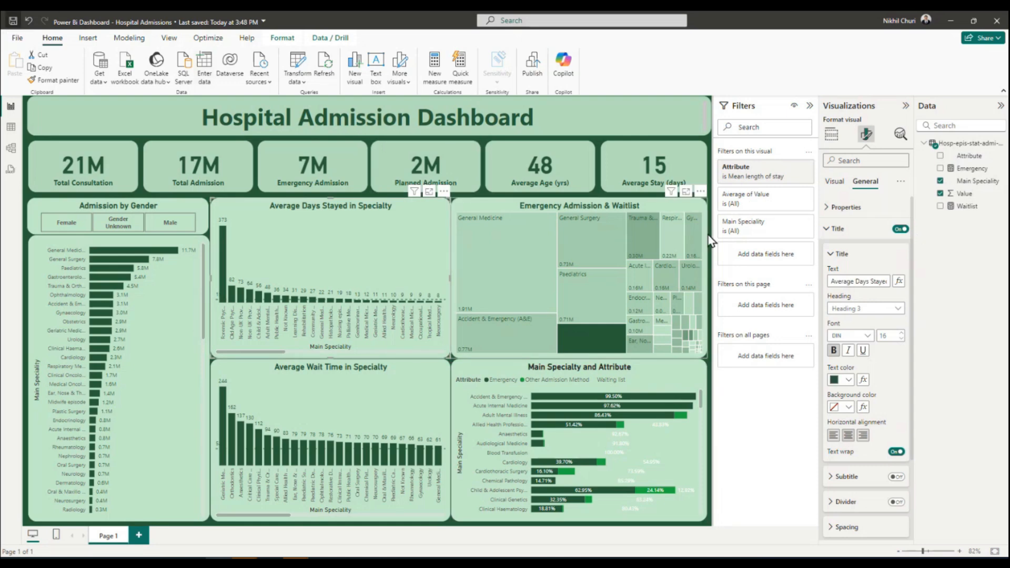
{"action": "left_click", "coordinate": [809, 106]}
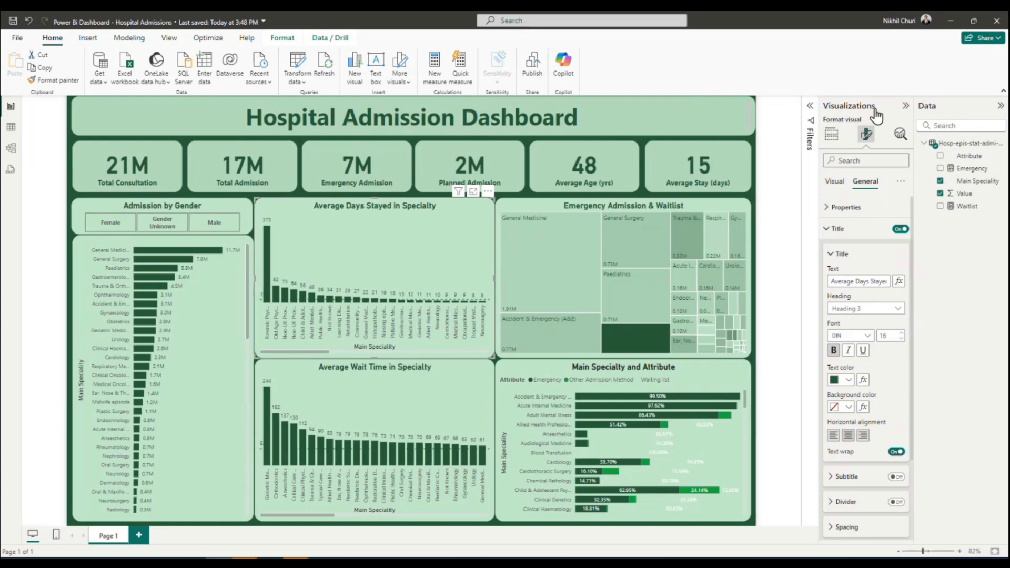
{"action": "left_click", "coordinate": [903, 108]}
{"action": "left_click", "coordinate": [1000, 106]}
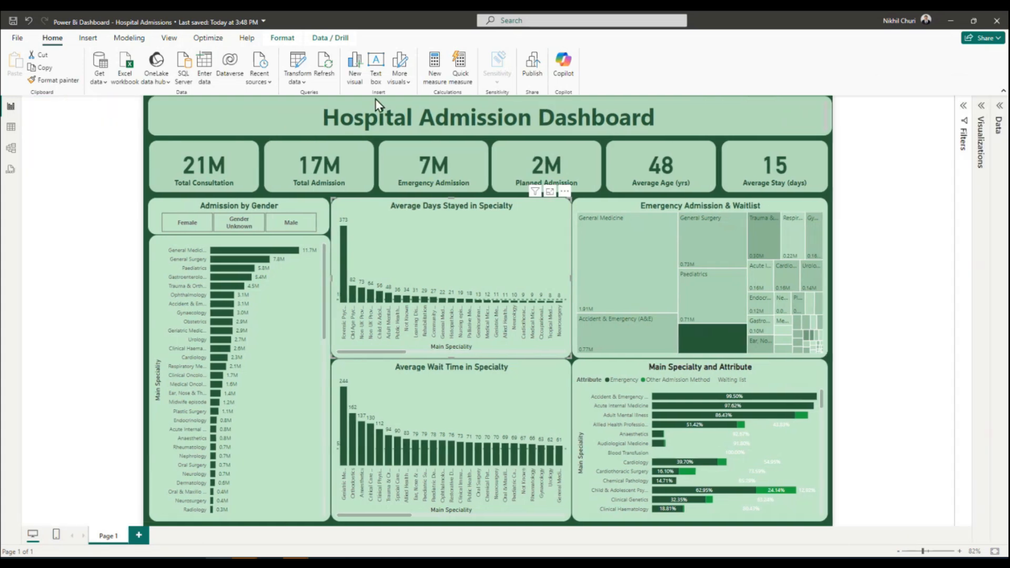
Add "UVU" in front of the dashboard heading so it reads "UVU Hospital Admission Dashboard".
{"action": "left_click", "coordinate": [317, 116]}
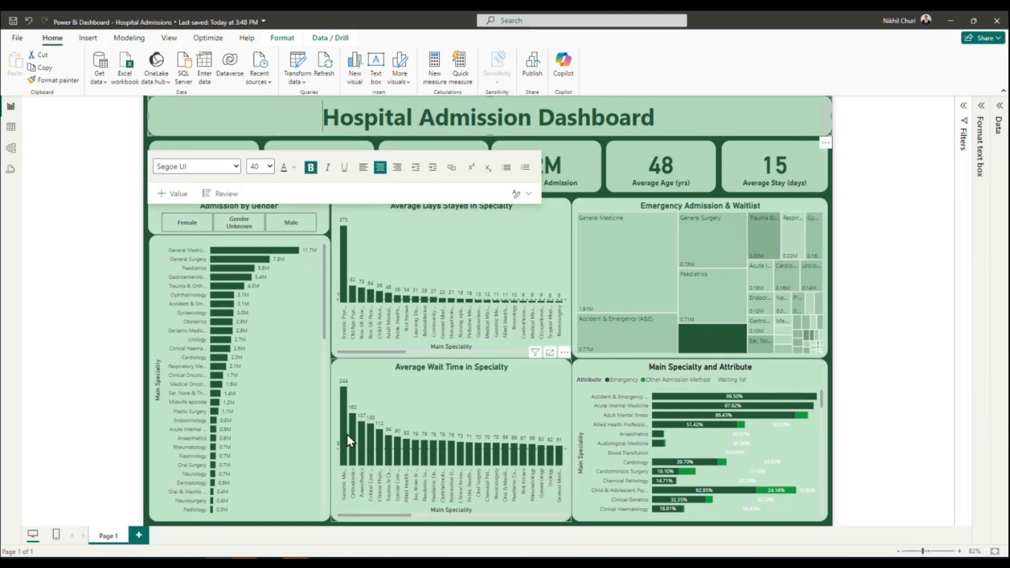
{"action": "type", "text": "UVU"}
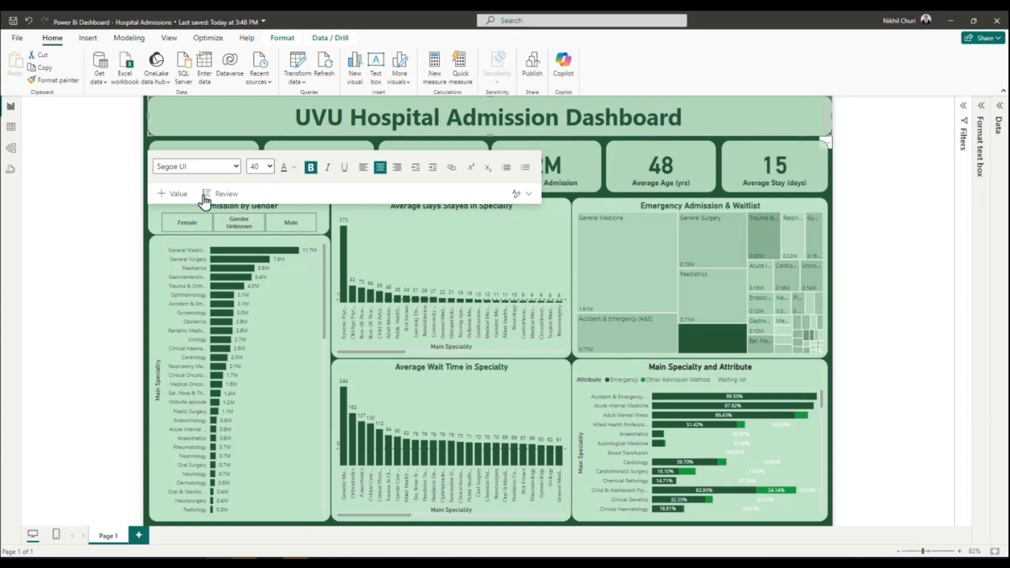
{"action": "left_click", "coordinate": [918, 340]}
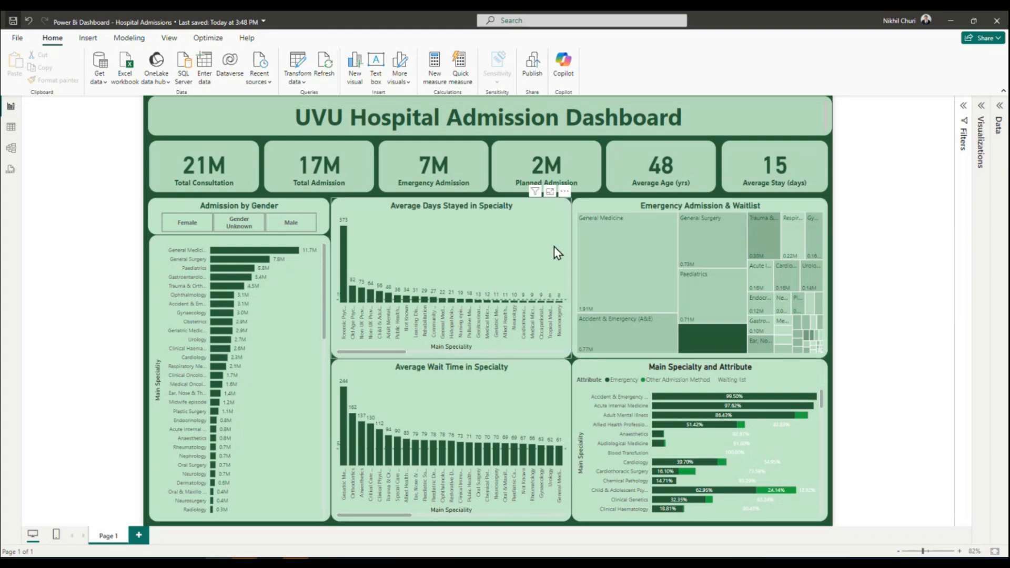
Pull in the right edges of the speciality bar chart and the gender slicer slightly to widen the gap beside the column charts.
{"action": "left_click", "coordinate": [542, 253]}
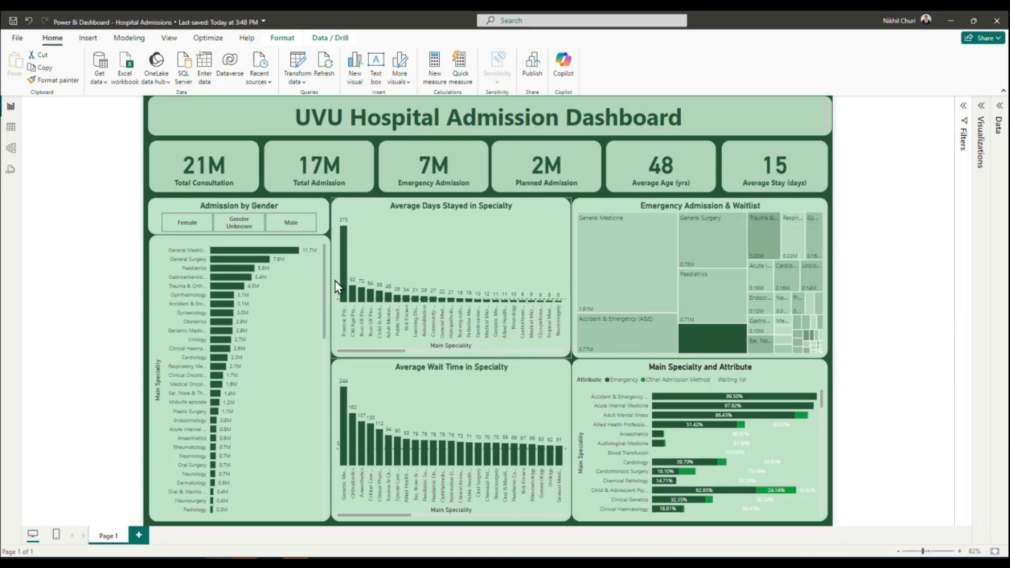
{"action": "left_click", "coordinate": [310, 361]}
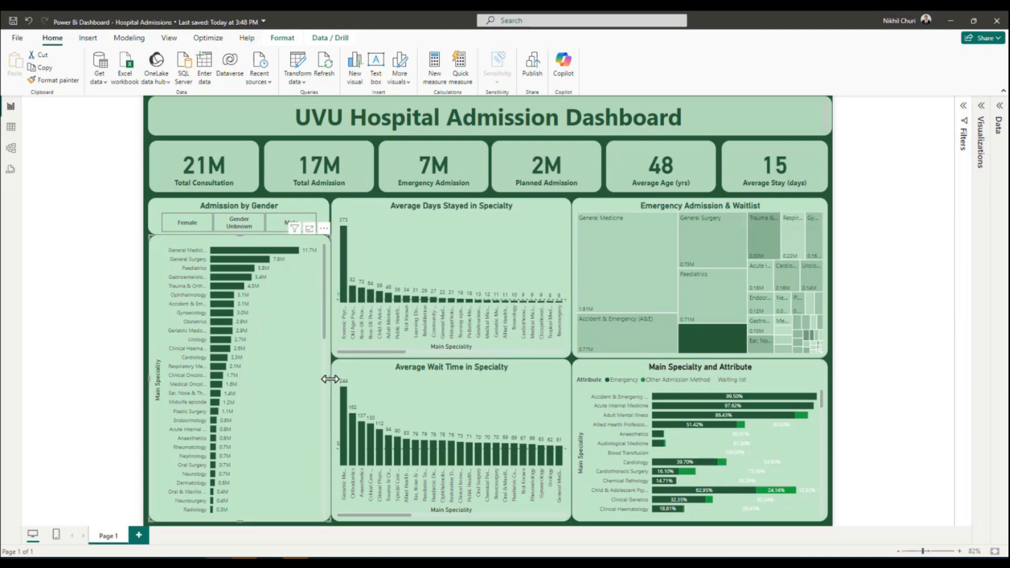
{"action": "left_click_drag", "start_coordinate": [331, 380], "coordinate": [325, 360]}
{"action": "left_click", "coordinate": [322, 215]}
{"action": "left_click_drag", "start_coordinate": [330, 215], "coordinate": [324, 216]}
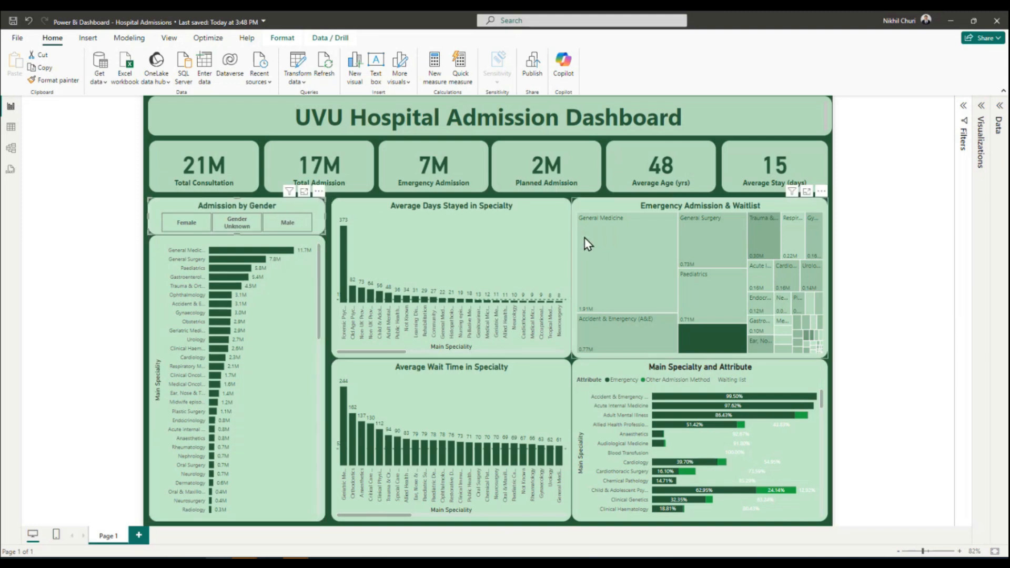
Pull in the left edges of the treemap and the stacked bar chart slightly to match the gap between the other visuals.
{"action": "left_click", "coordinate": [601, 201]}
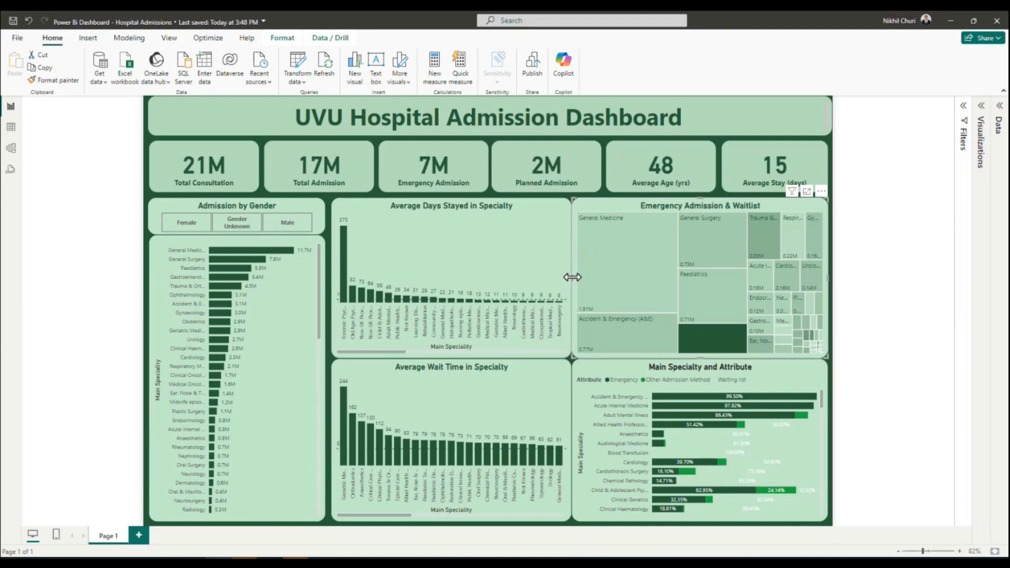
{"action": "left_click_drag", "start_coordinate": [575, 278], "coordinate": [579, 284]}
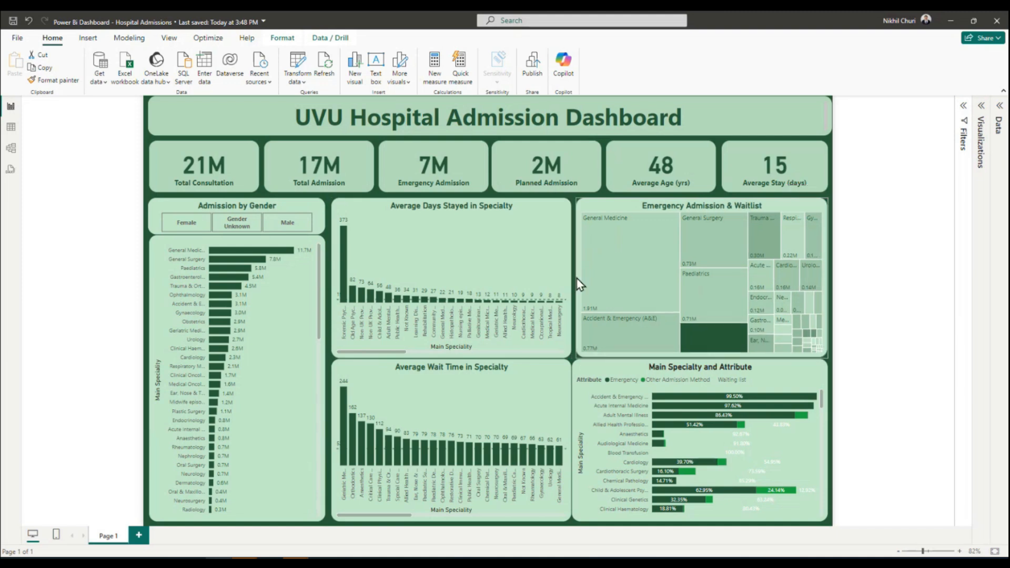
{"action": "left_click", "coordinate": [584, 421]}
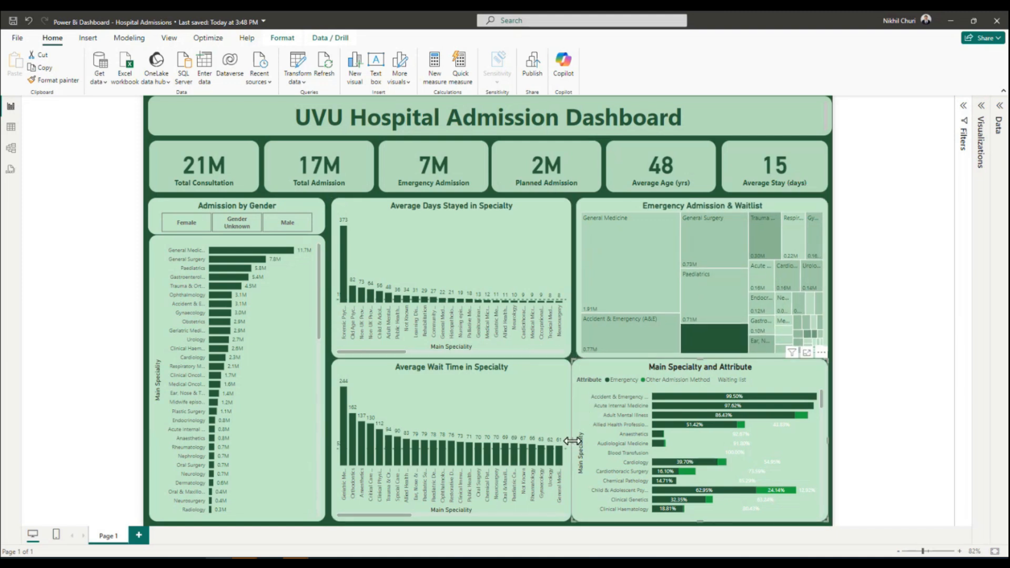
{"action": "left_click_drag", "start_coordinate": [575, 443], "coordinate": [581, 449]}
Lower the top edges of the Average Wait Time chart and the stacked bar chart slightly to widen the gap above them.
{"action": "left_click", "coordinate": [536, 415]}
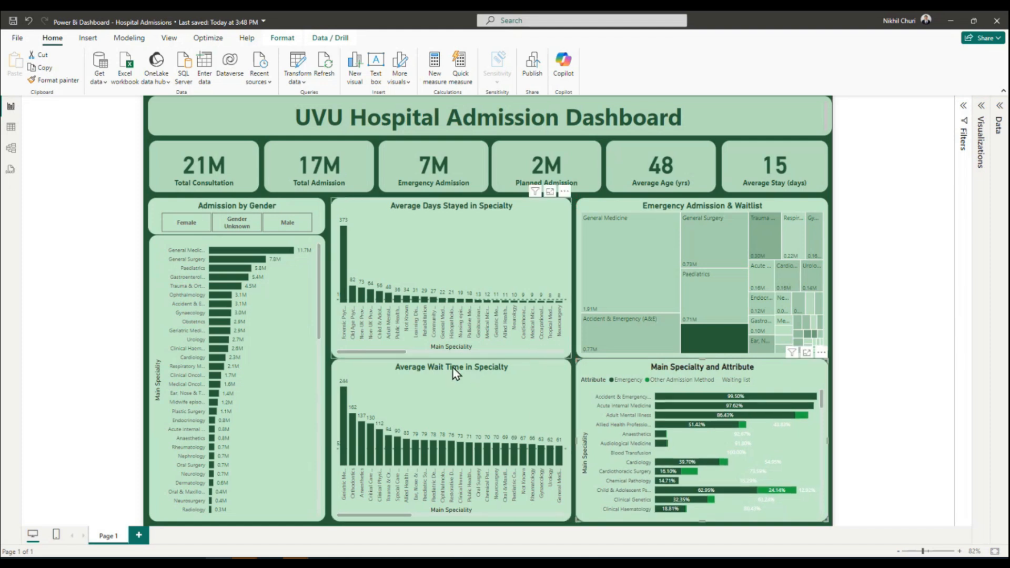
{"action": "left_click_drag", "start_coordinate": [451, 359], "coordinate": [477, 358]}
{"action": "left_click_drag", "start_coordinate": [755, 365], "coordinate": [705, 366]}
{"action": "left_click", "coordinate": [886, 288]}
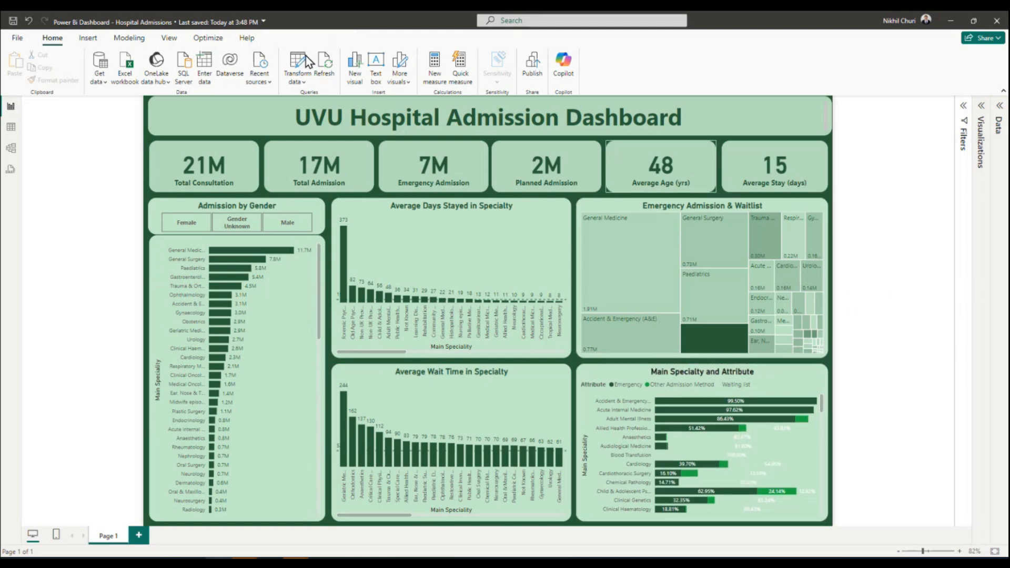